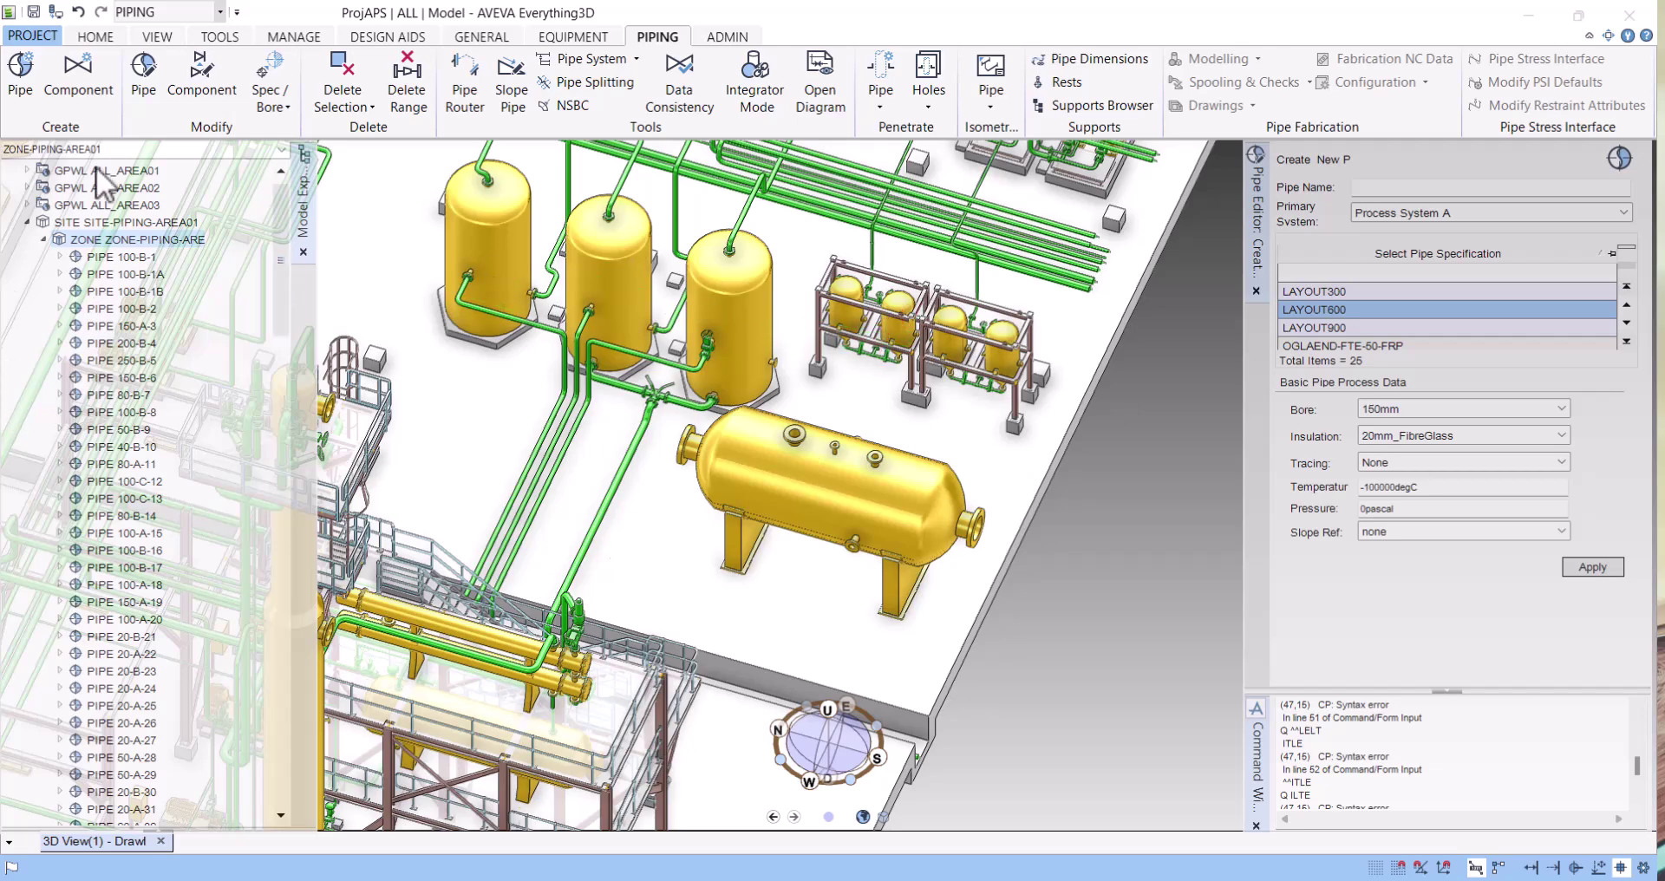
Switch the working discipline to Equipment and return it to Piping
click(140, 11)
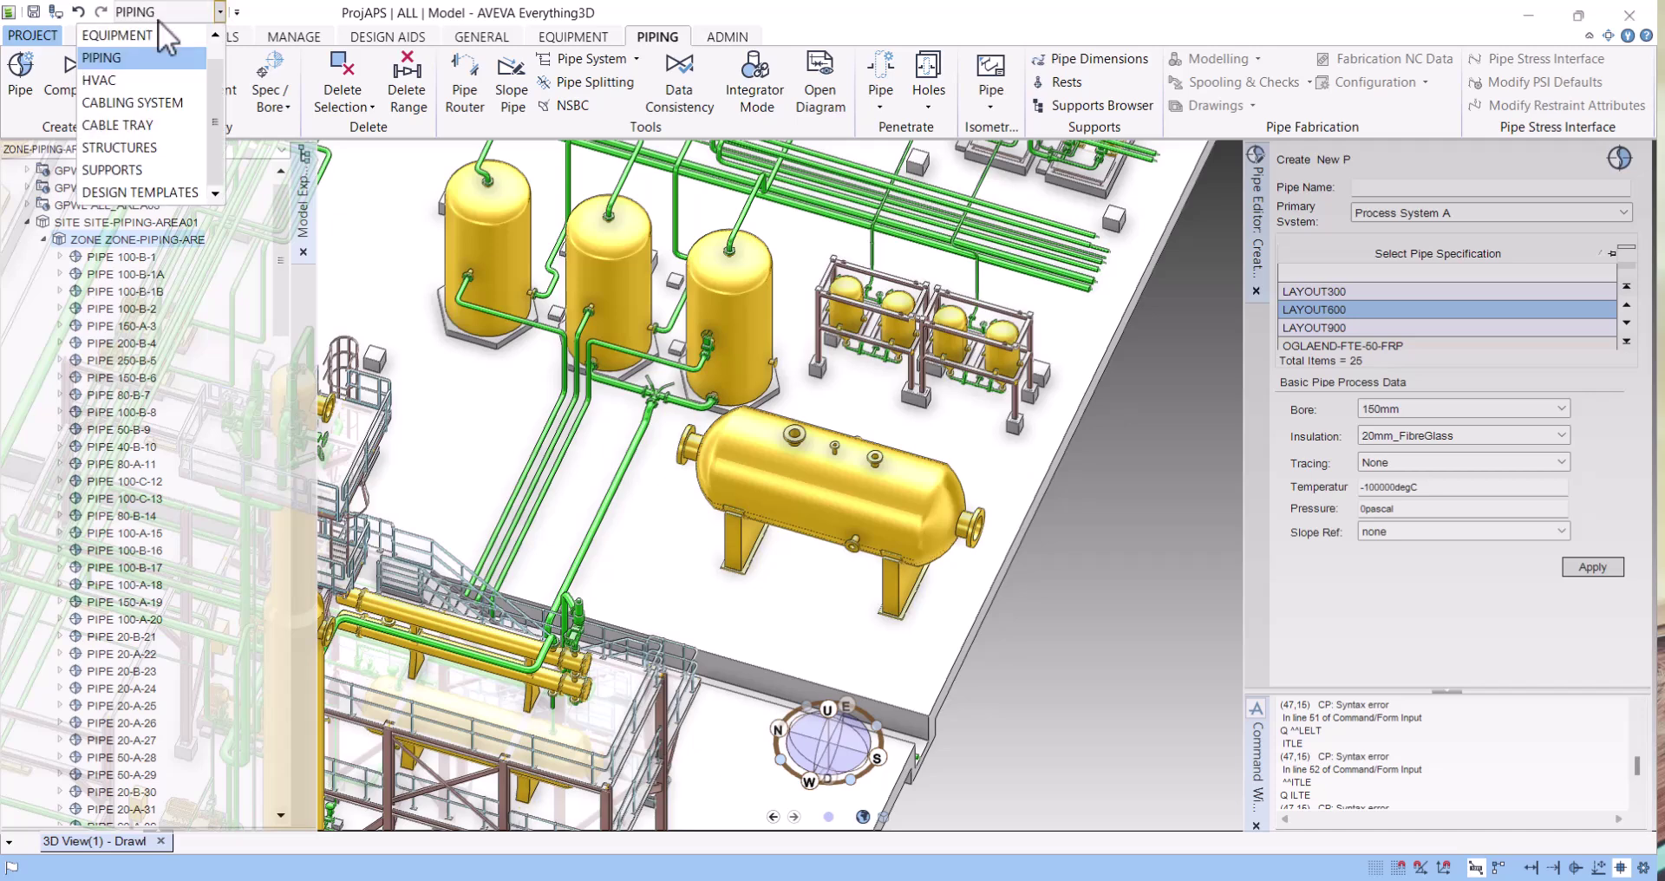
click(102, 58)
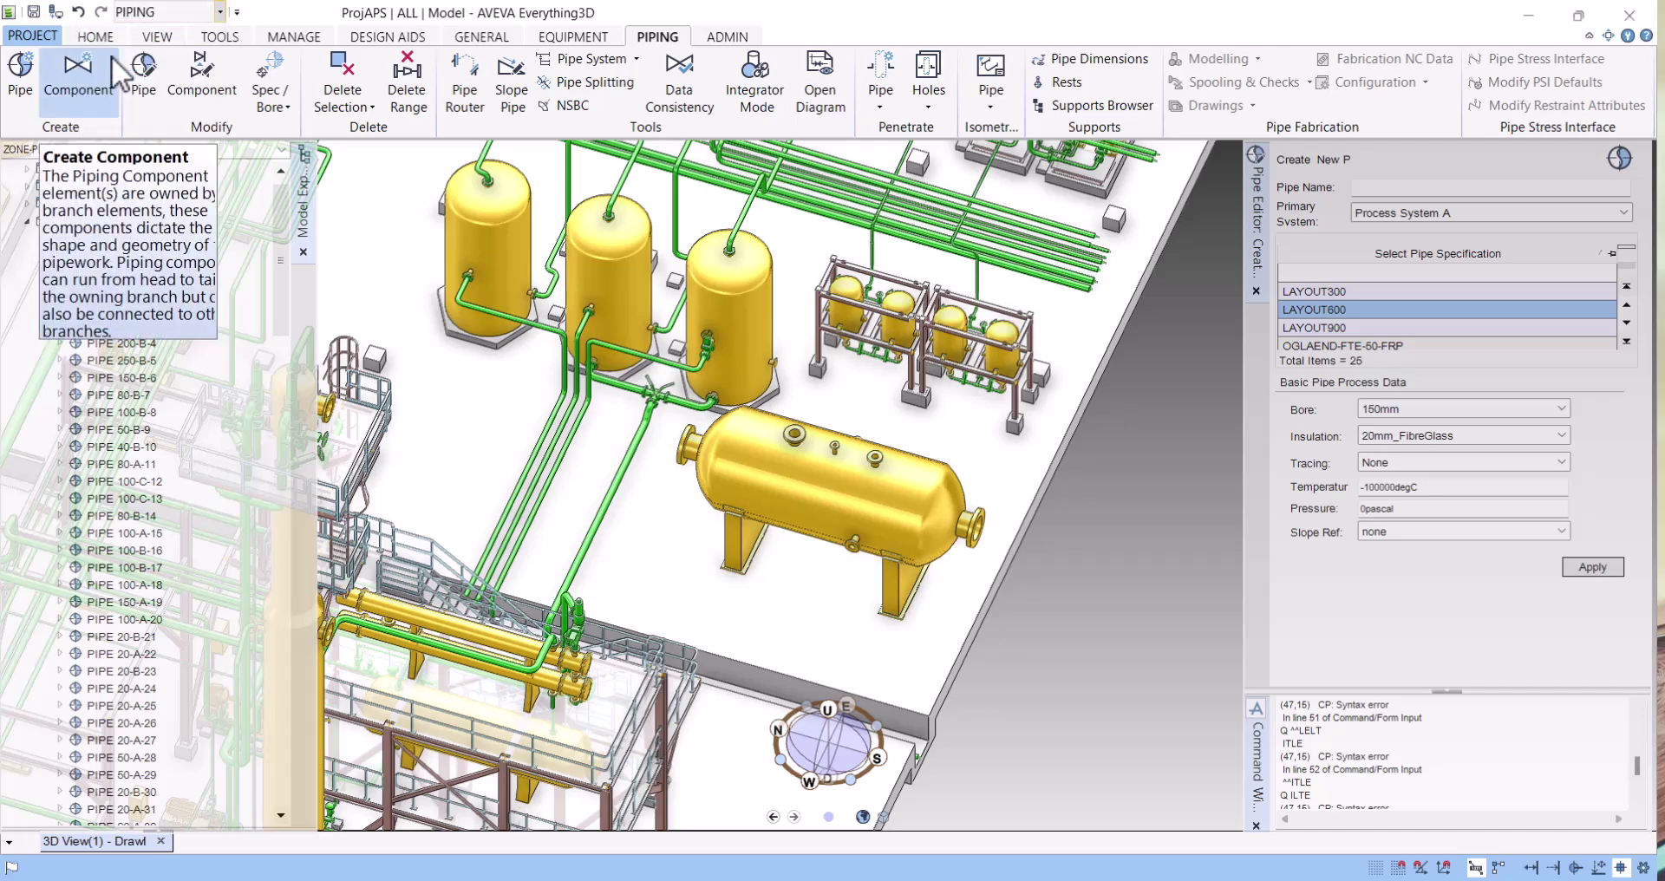
click(134, 11)
click(121, 35)
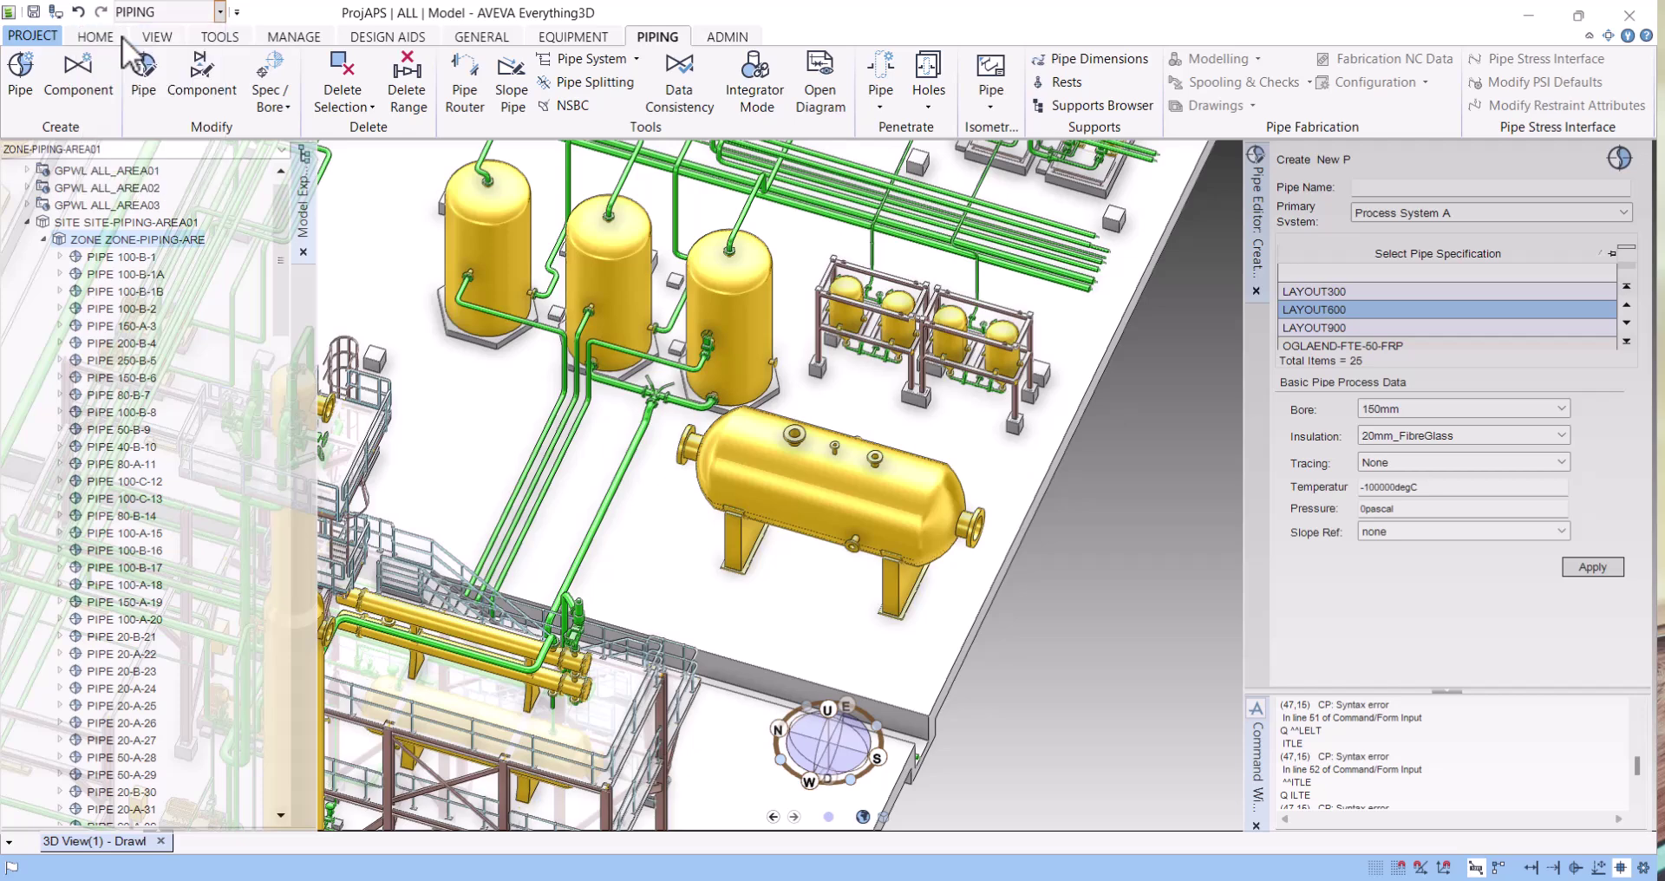
click(162, 10)
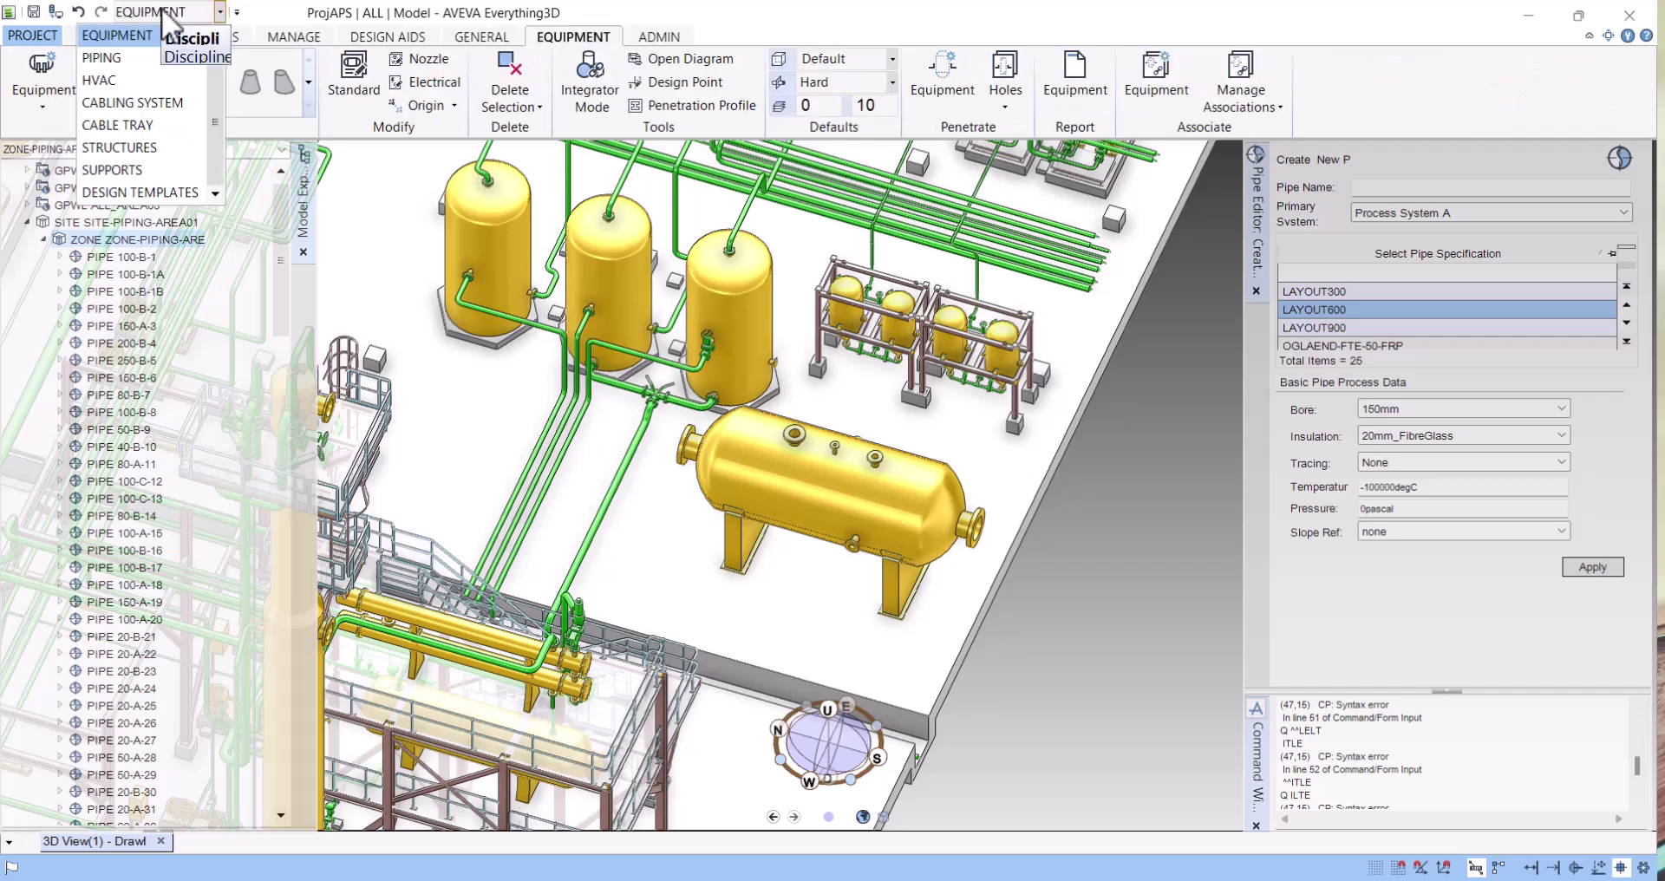
click(107, 55)
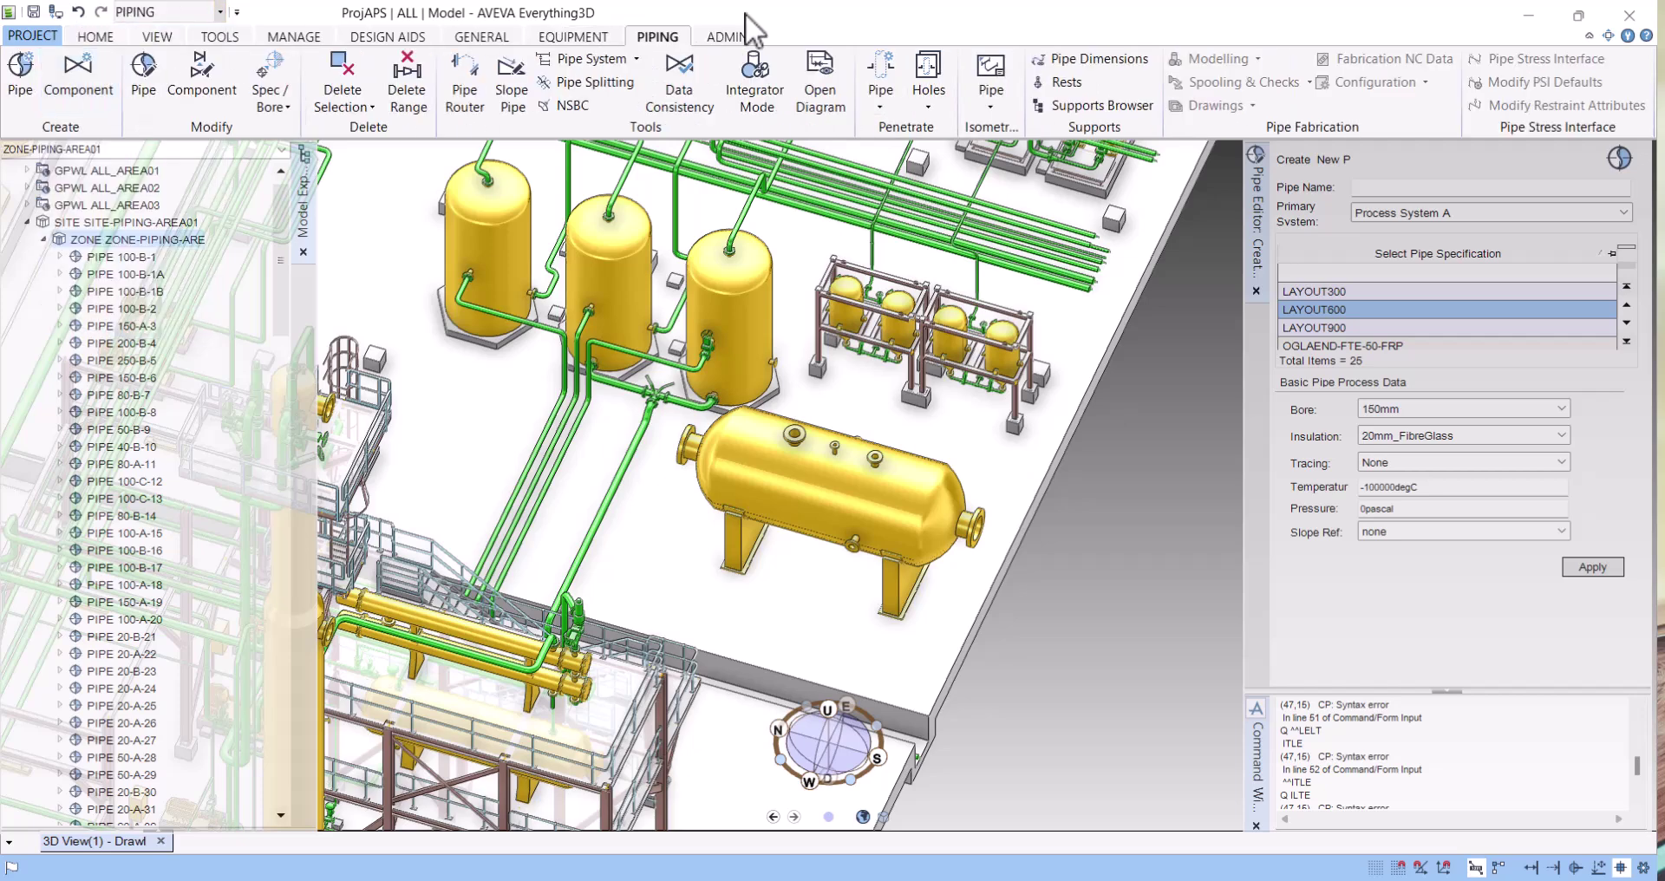
Close the open pipe creation form, start creating a new pipe, and select existing pipe 100-B-1 as a naming reference
click(1256, 291)
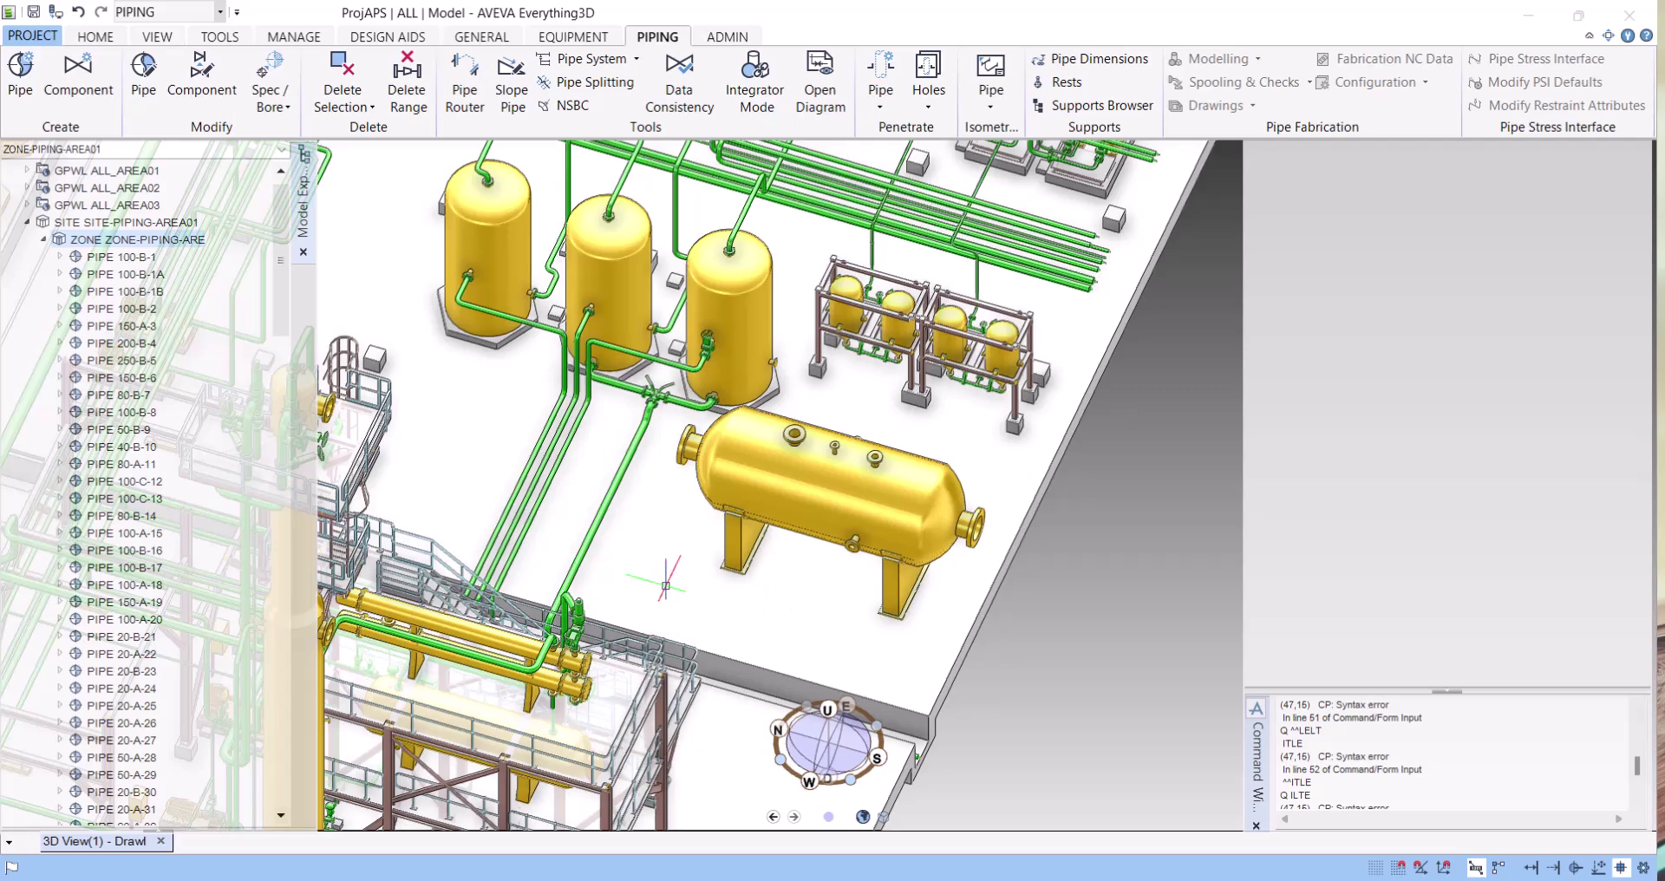
scroll(666, 585, up, 3)
scroll(666, 586, up, 2)
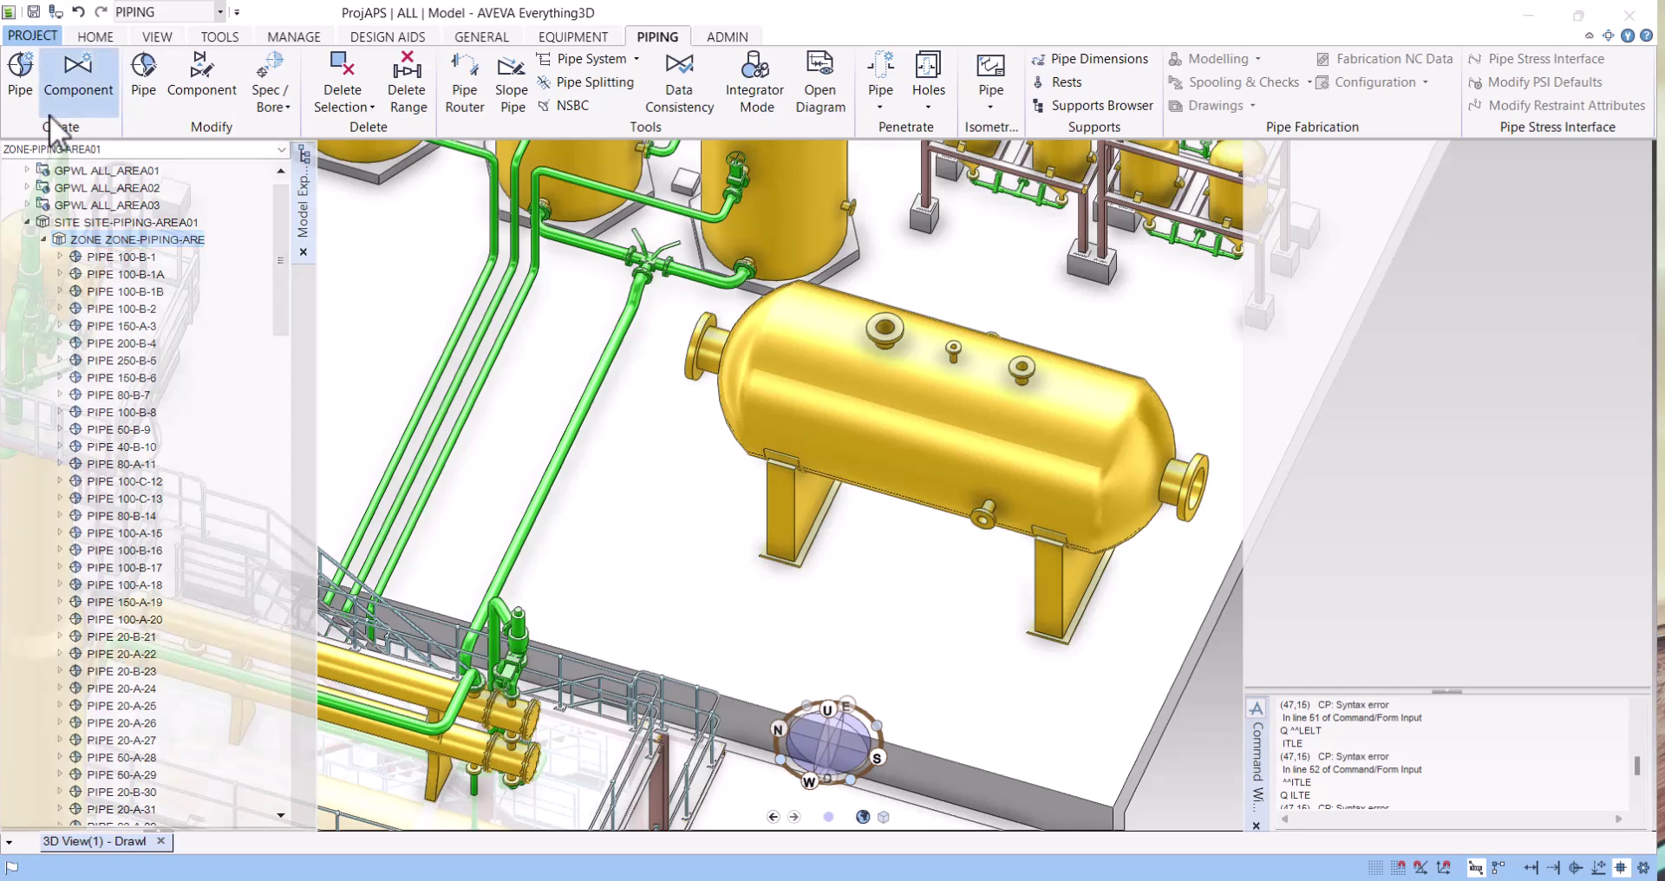
click(23, 75)
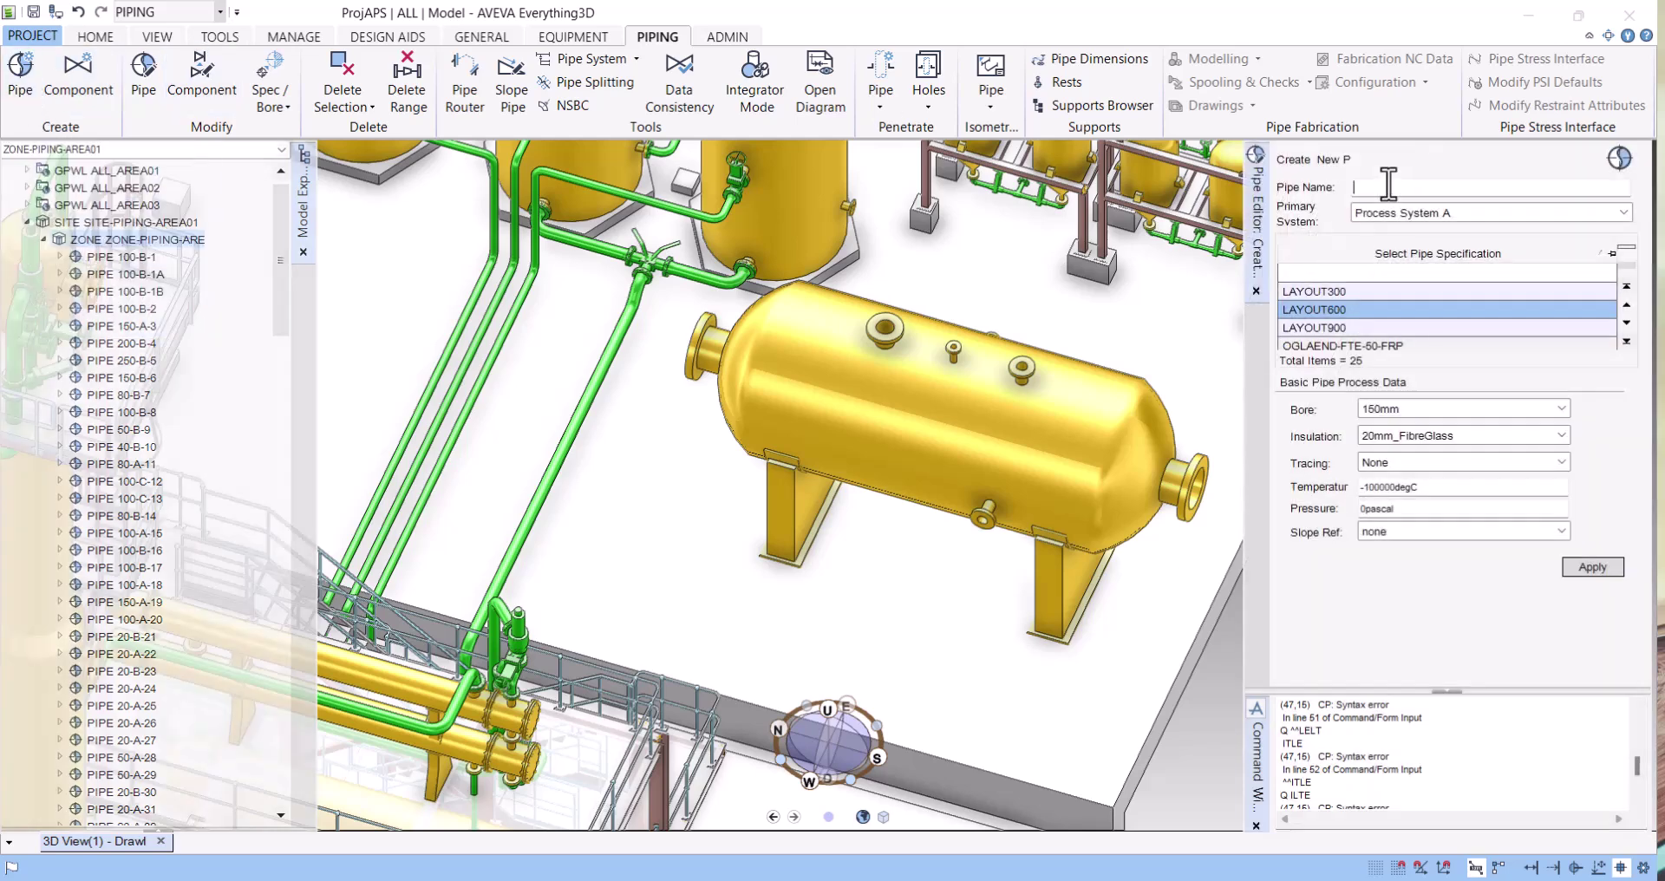
click(1389, 186)
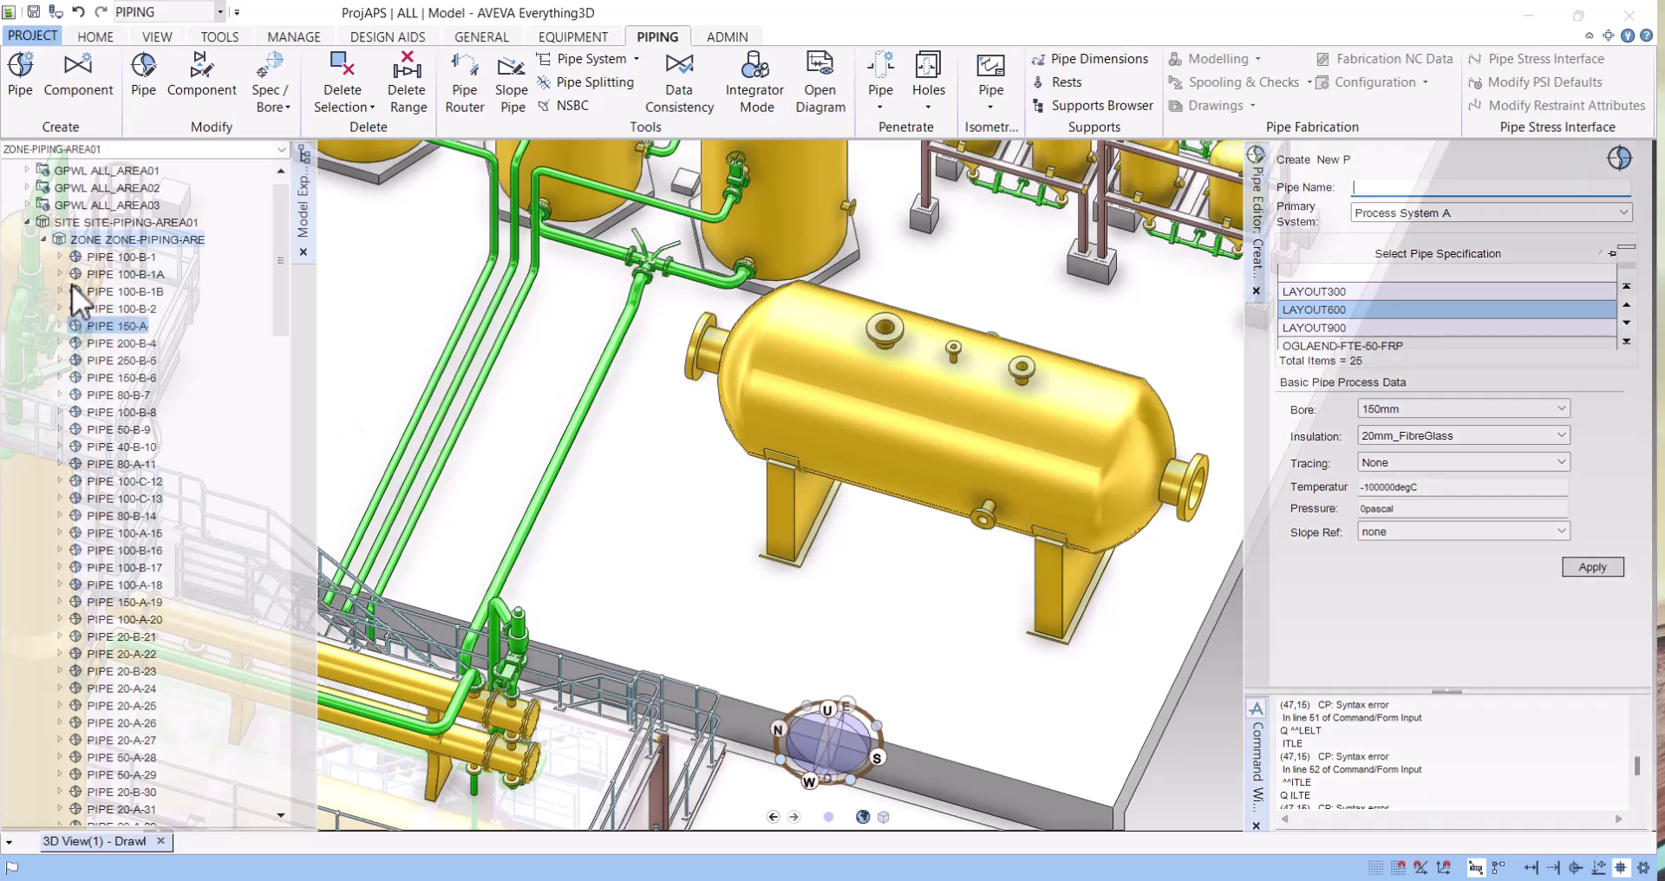
click(113, 257)
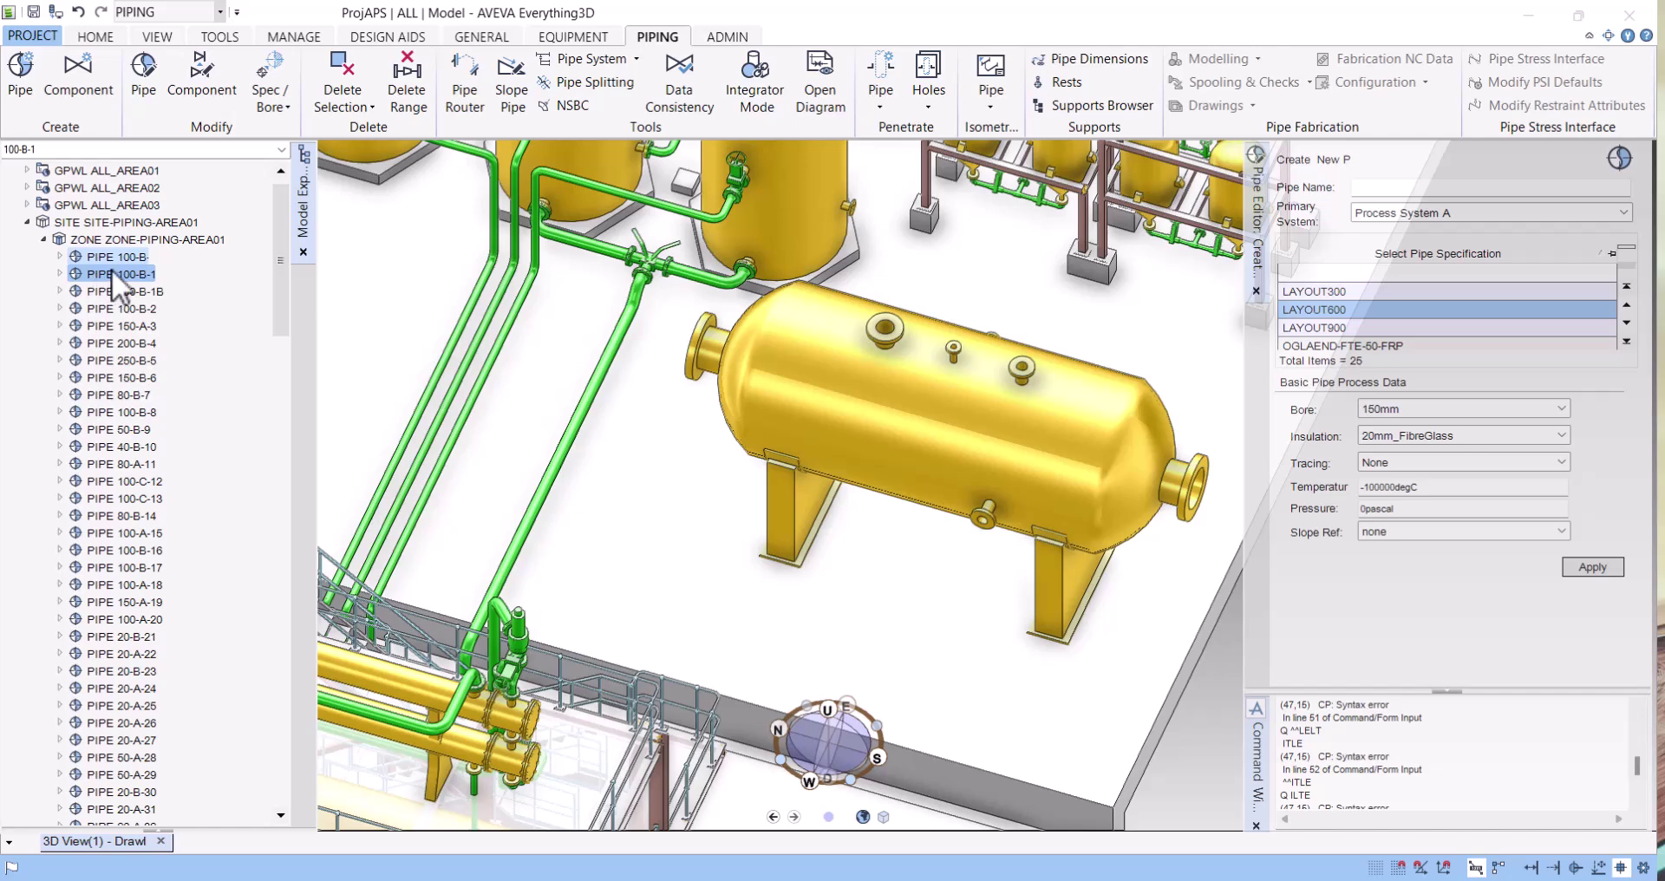
click(100, 266)
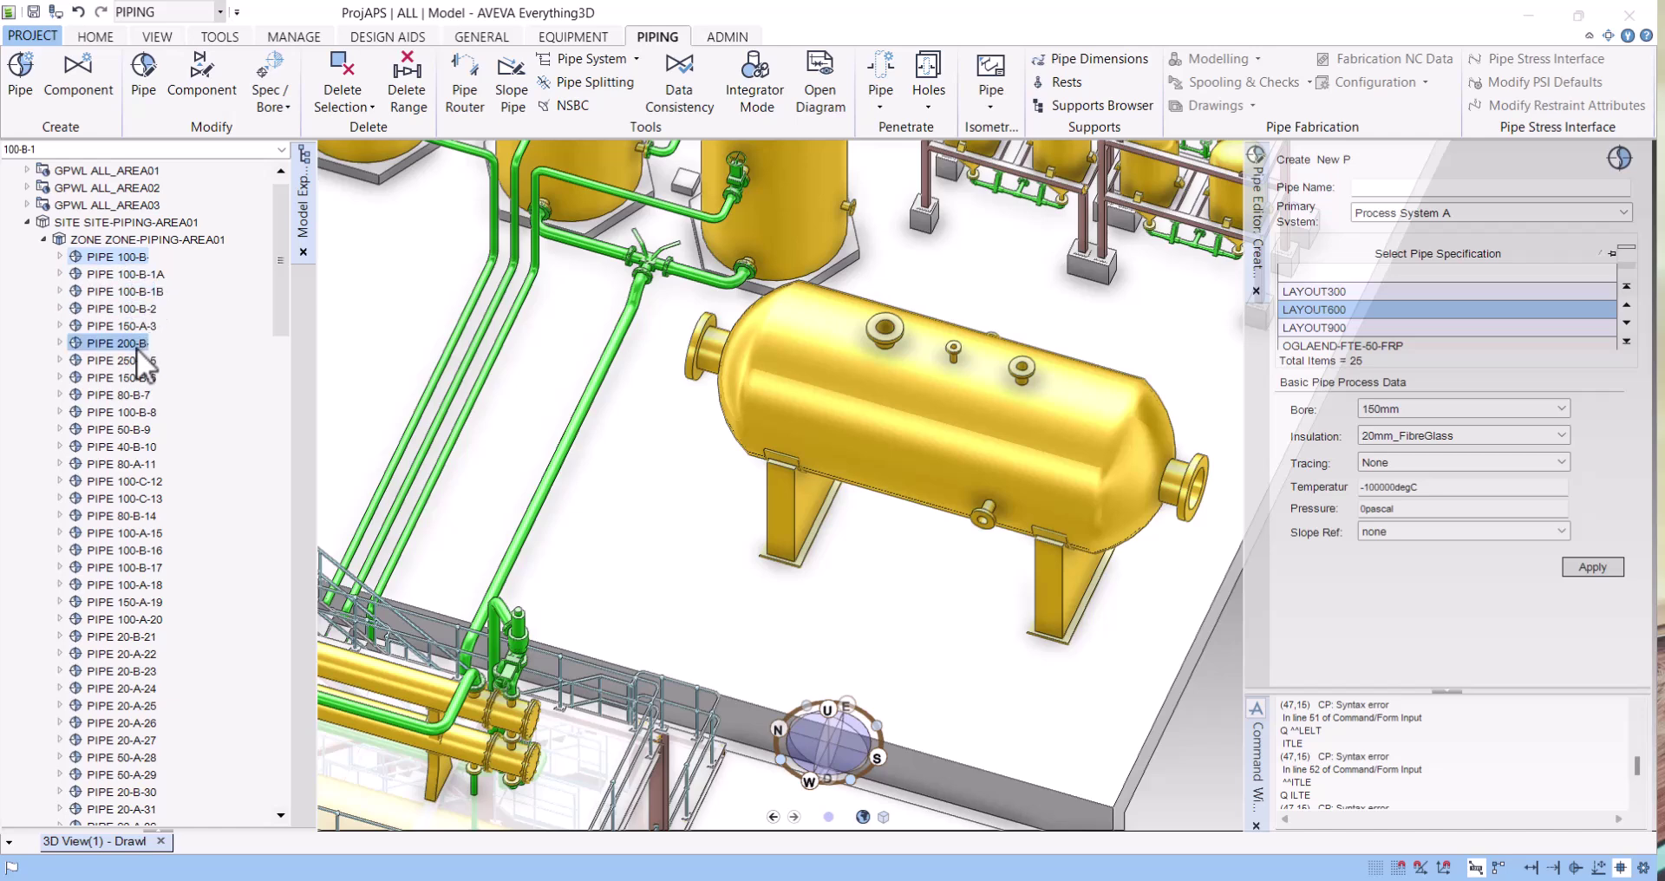
Make nozzle 7 on the underside of the horizontal separator the current element, navigating from the equipment to the nozzle itself
scroll(1037, 520, up, 5)
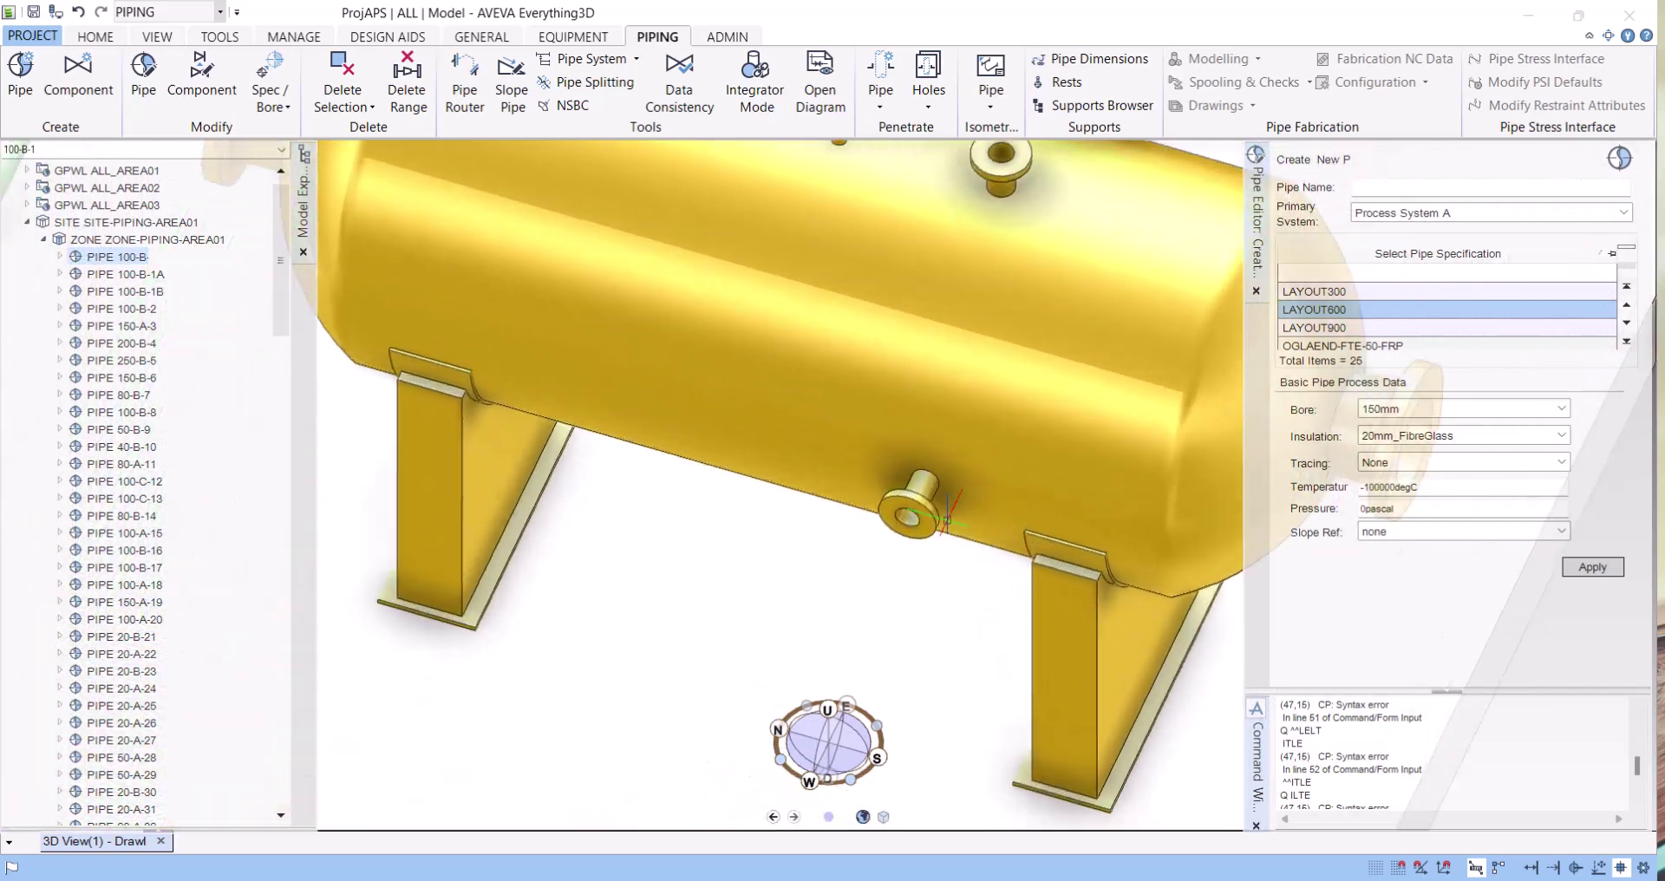
scroll(928, 520, up, 2)
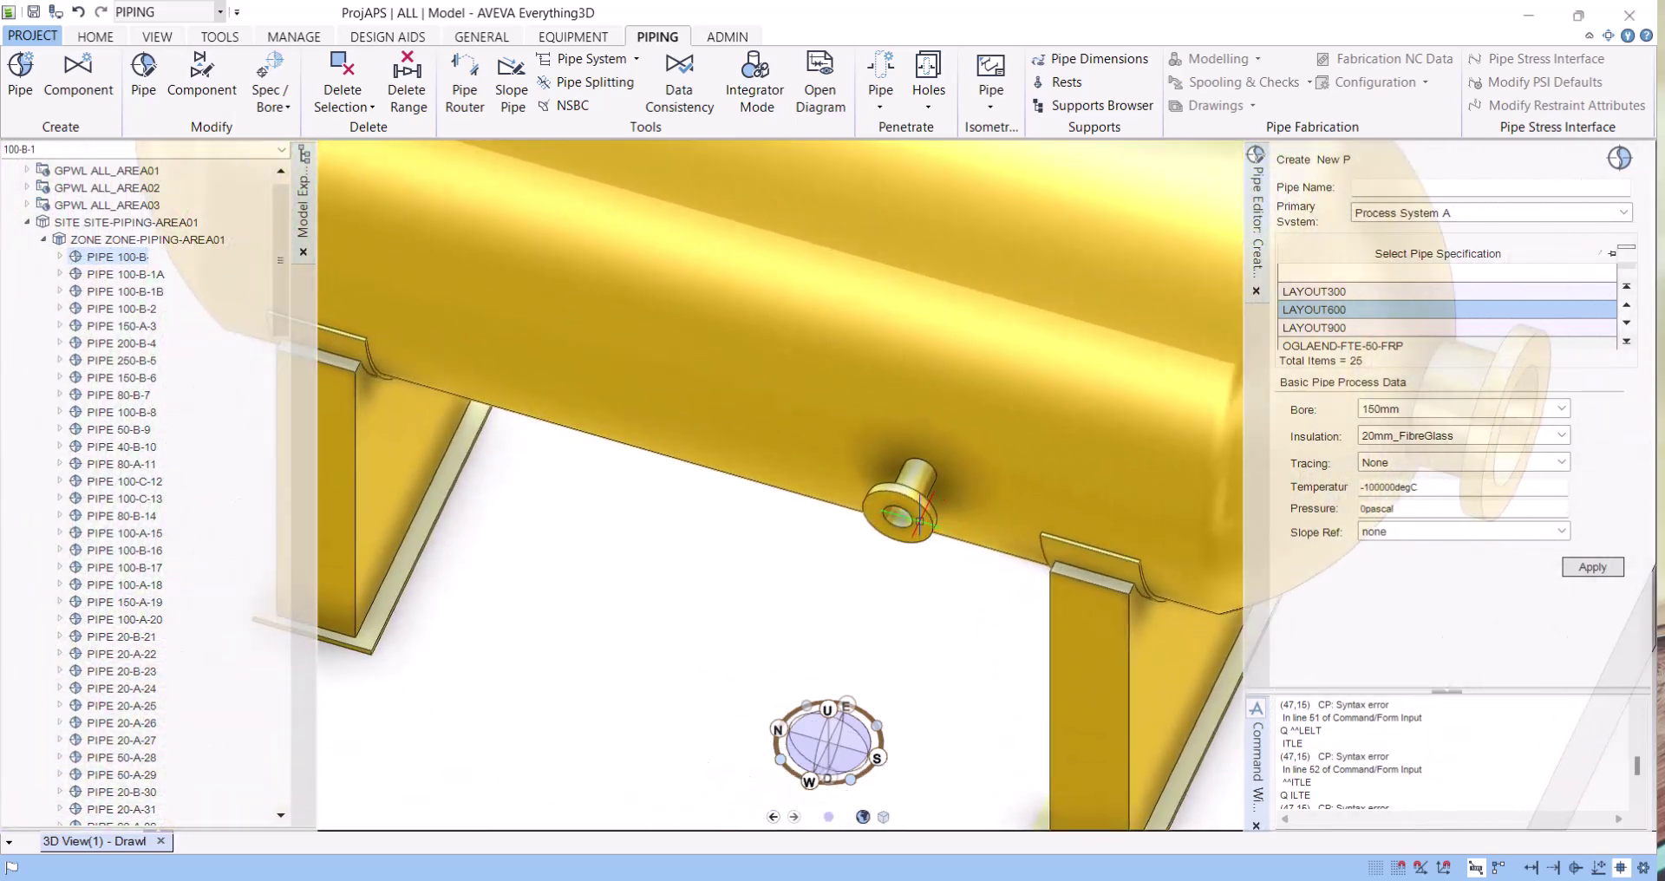
click(921, 519)
right_click(919, 521)
click(921, 523)
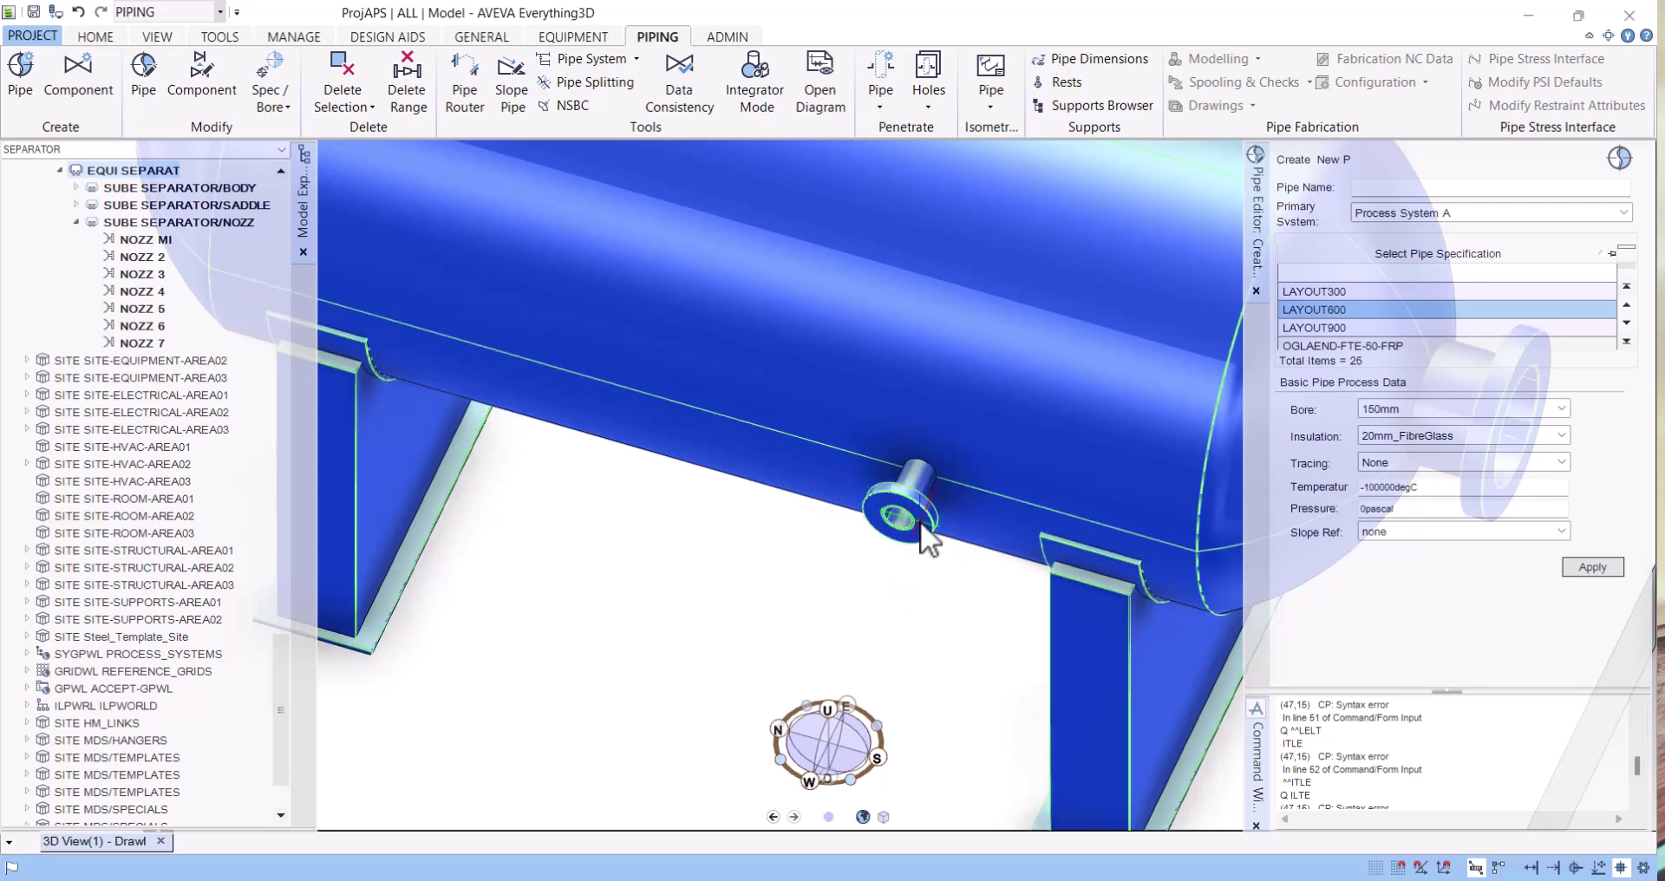
right_click(919, 520)
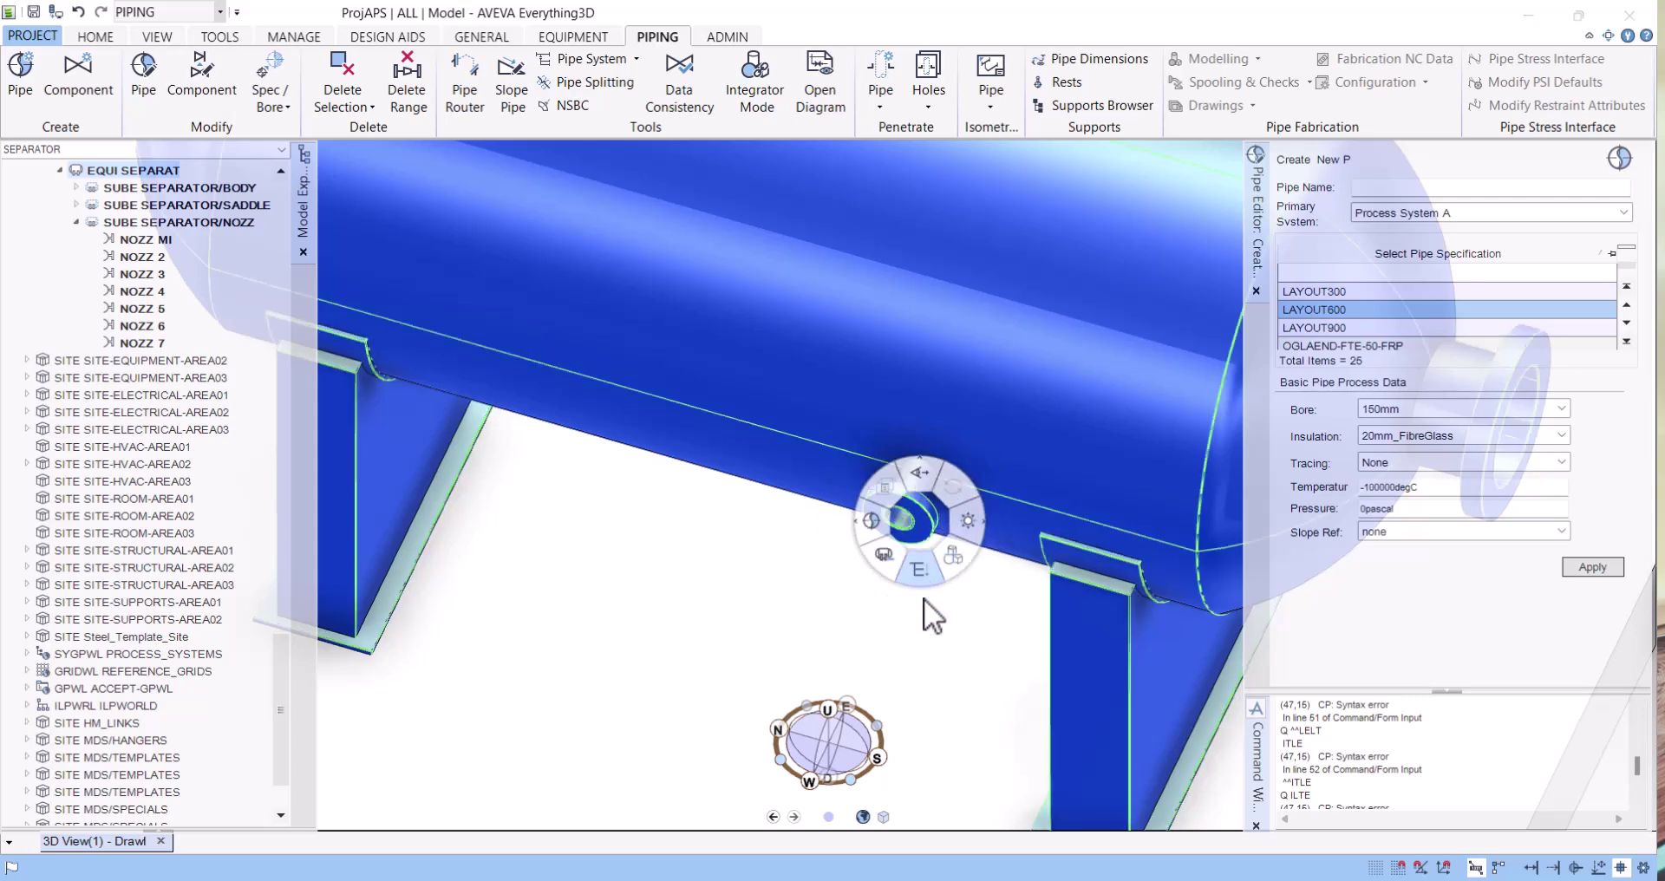
click(923, 599)
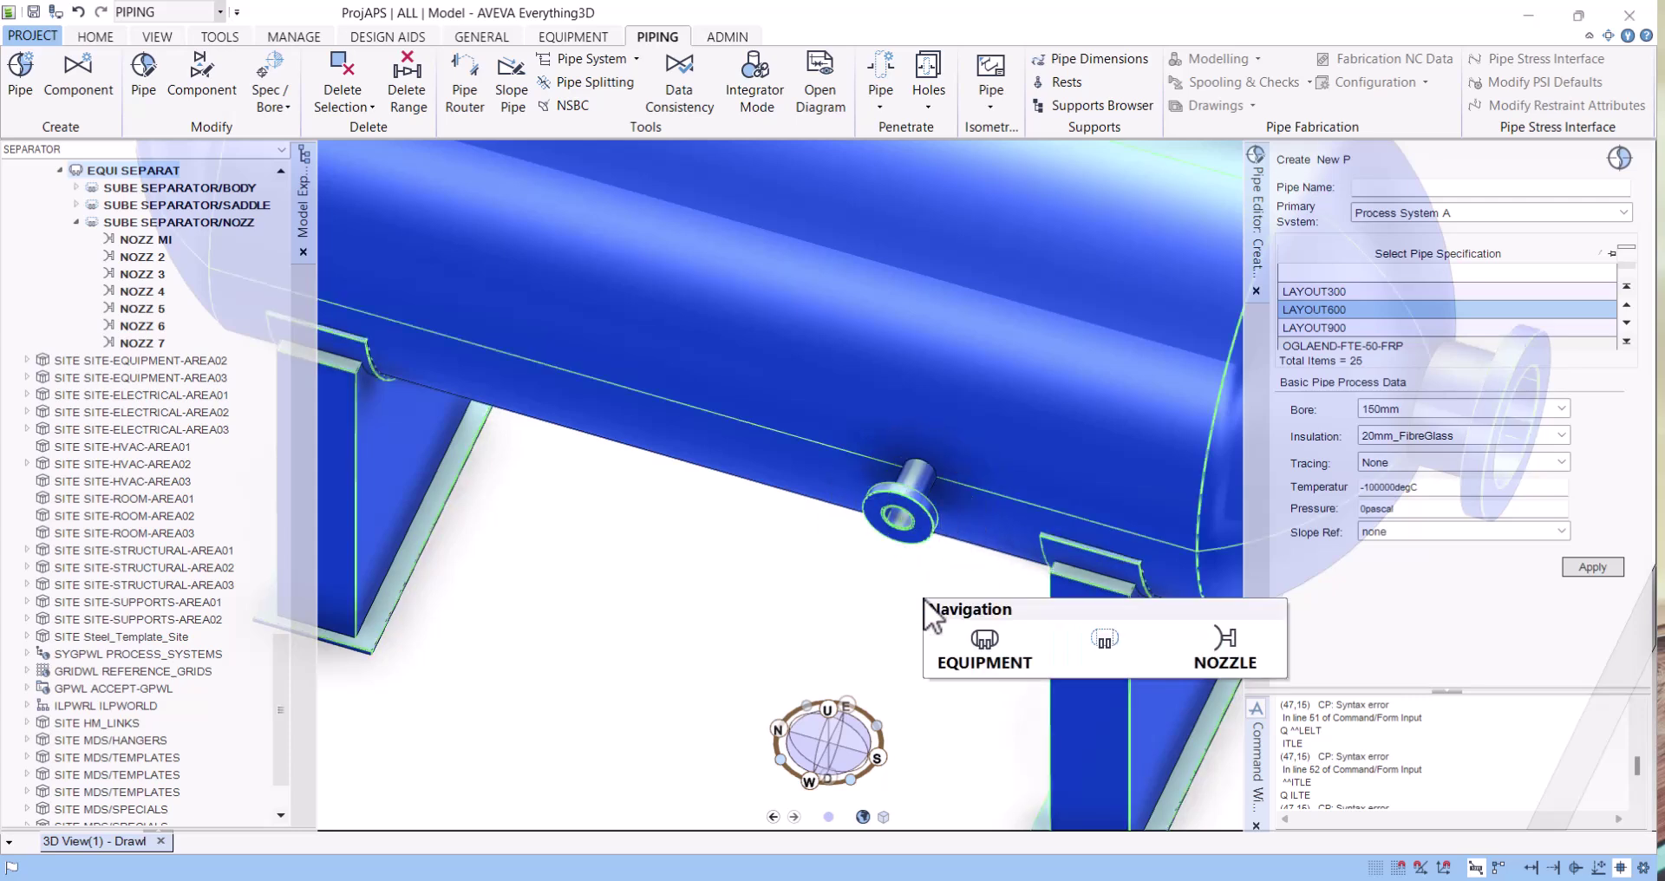
click(1224, 654)
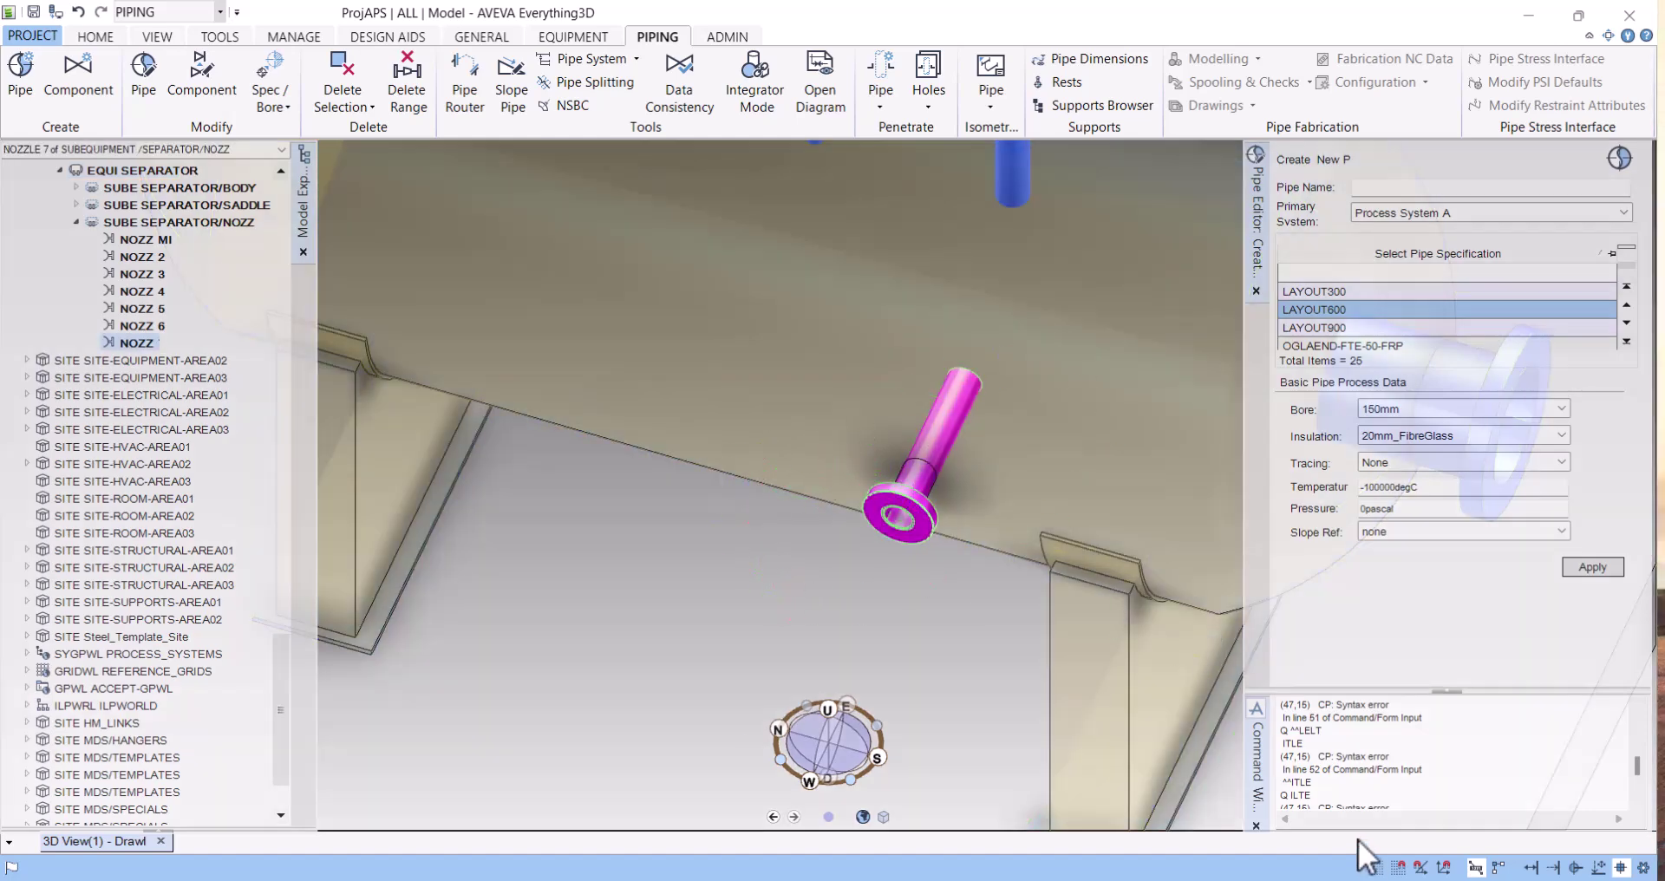
Query the selected nozzle's parameters and specification reference with the commands Q PARA and Q SPREF
right_click(1318, 802)
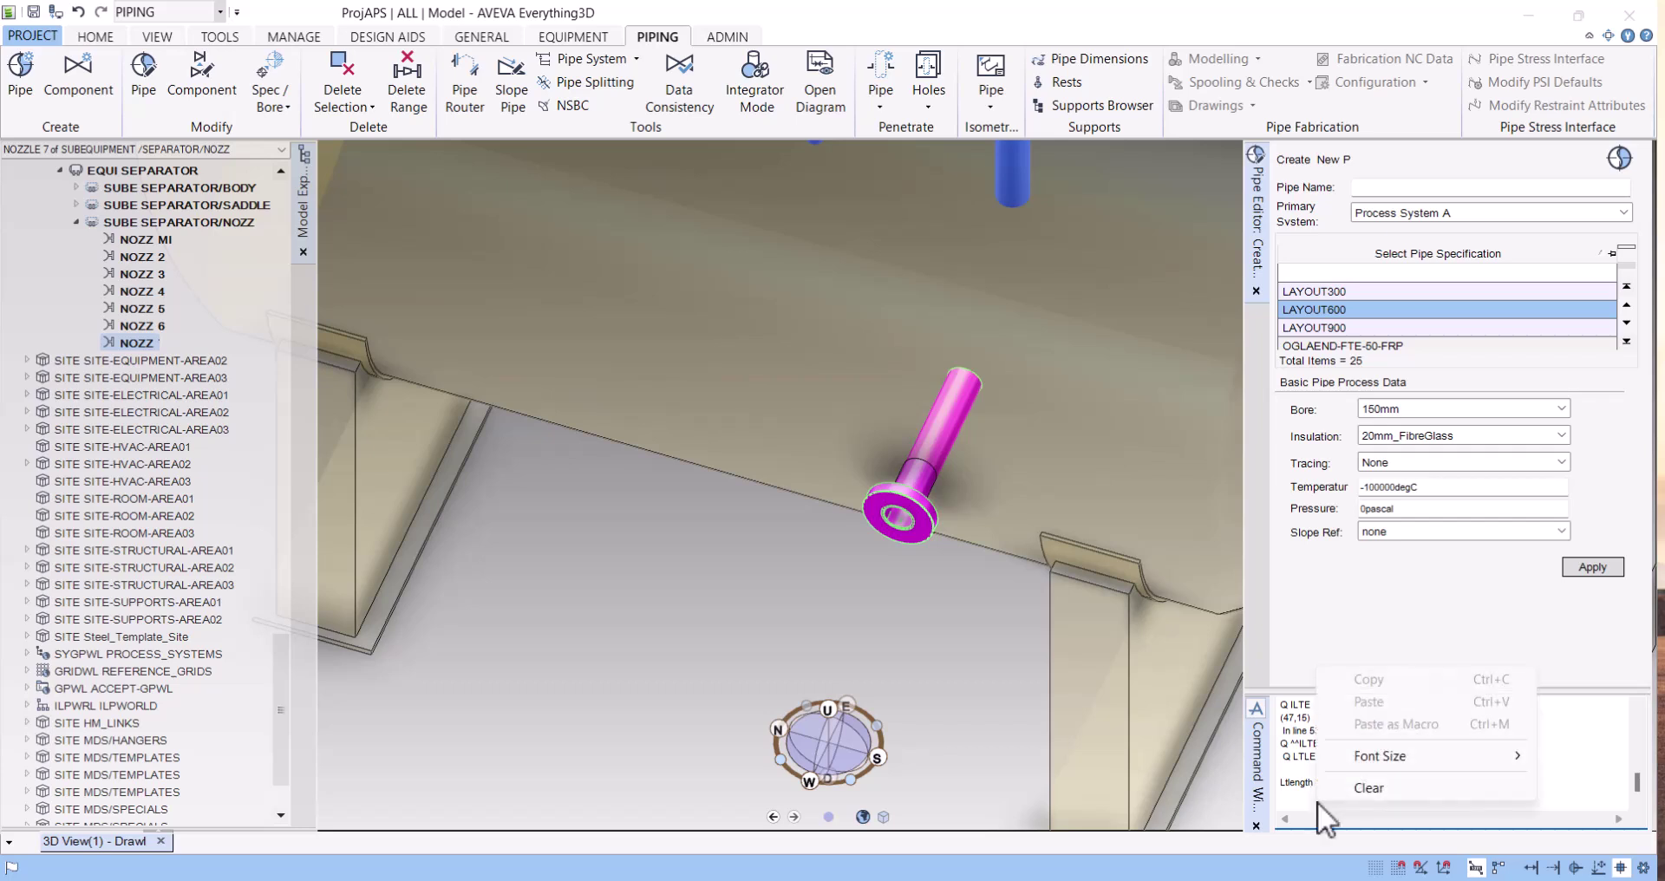
click(1342, 785)
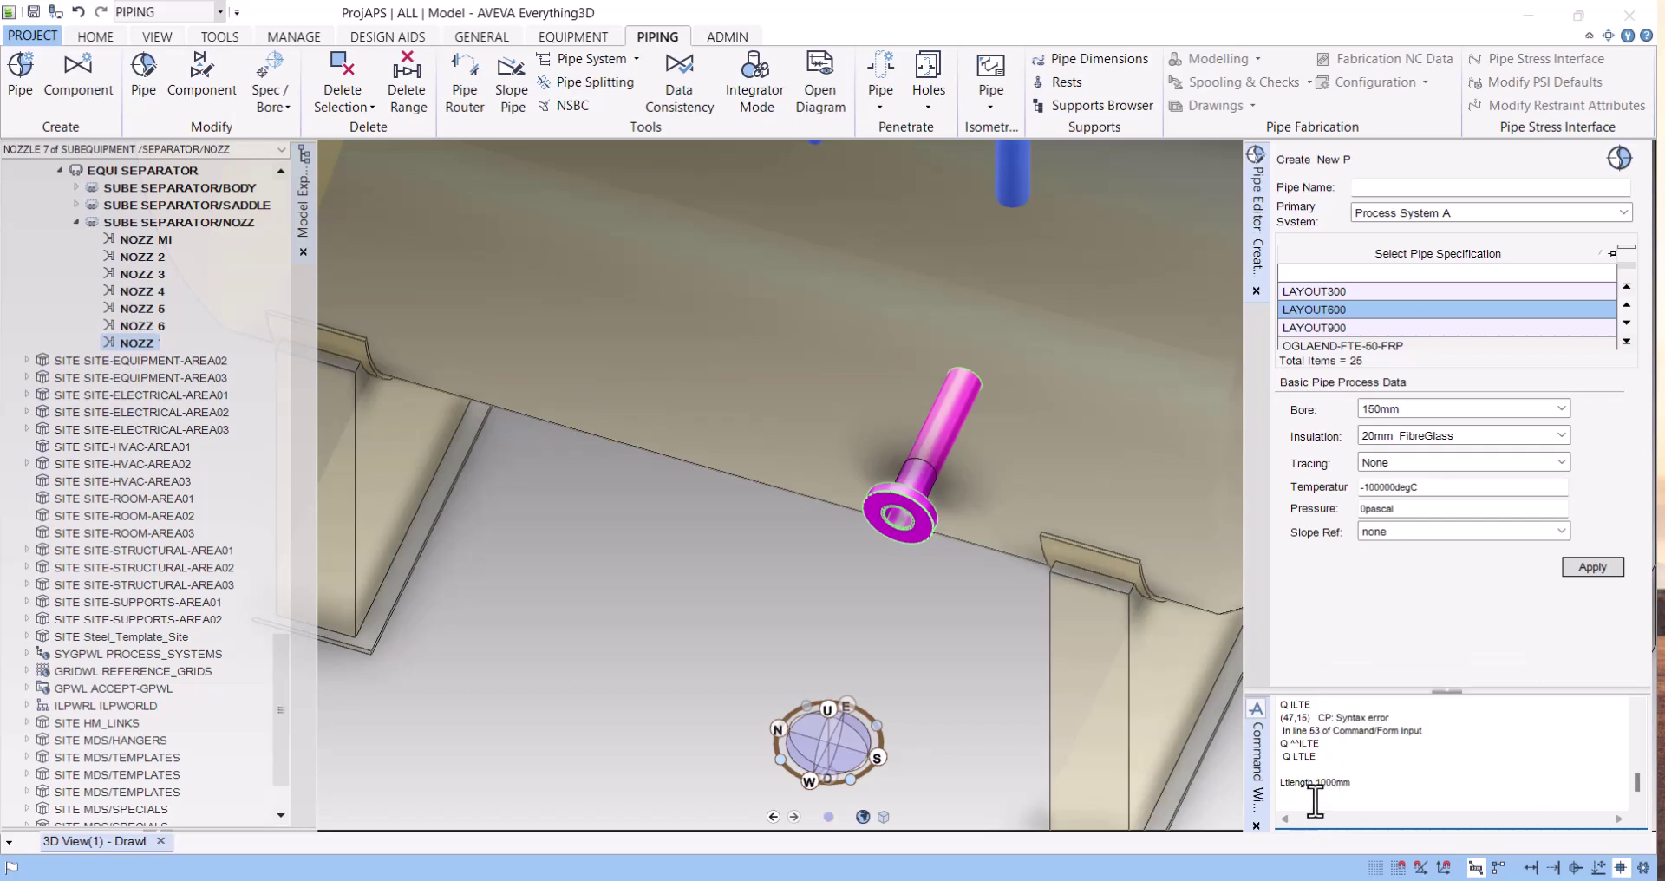
text(Q PARA)
key(Return)
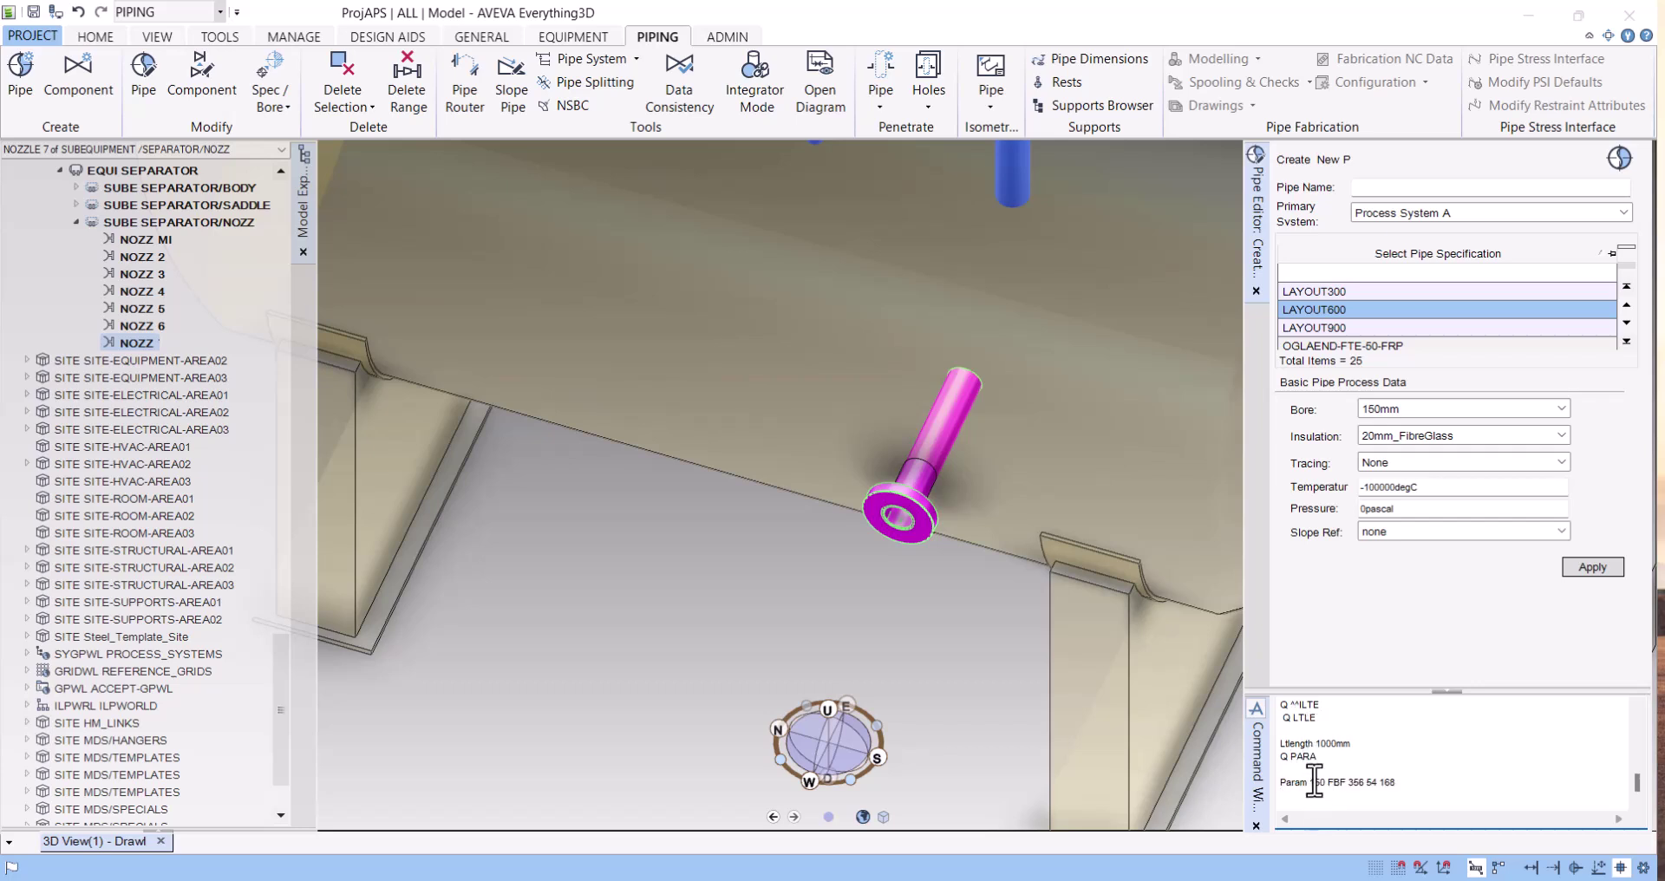
double_click(1322, 783)
click(1311, 796)
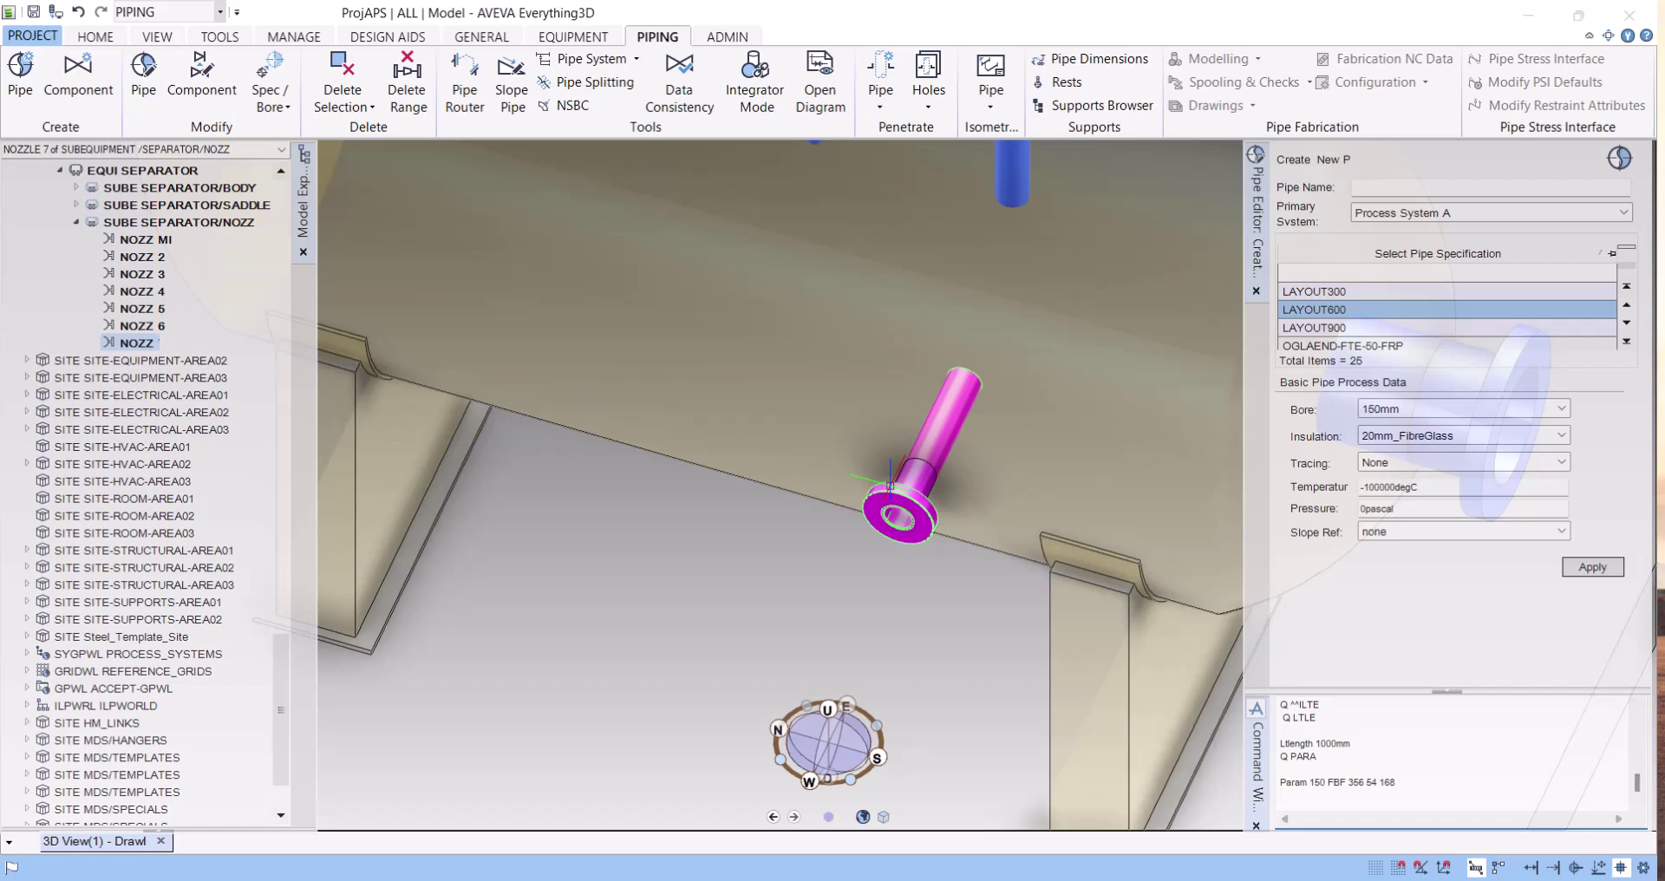
text(Q SPREF)
key(Return)
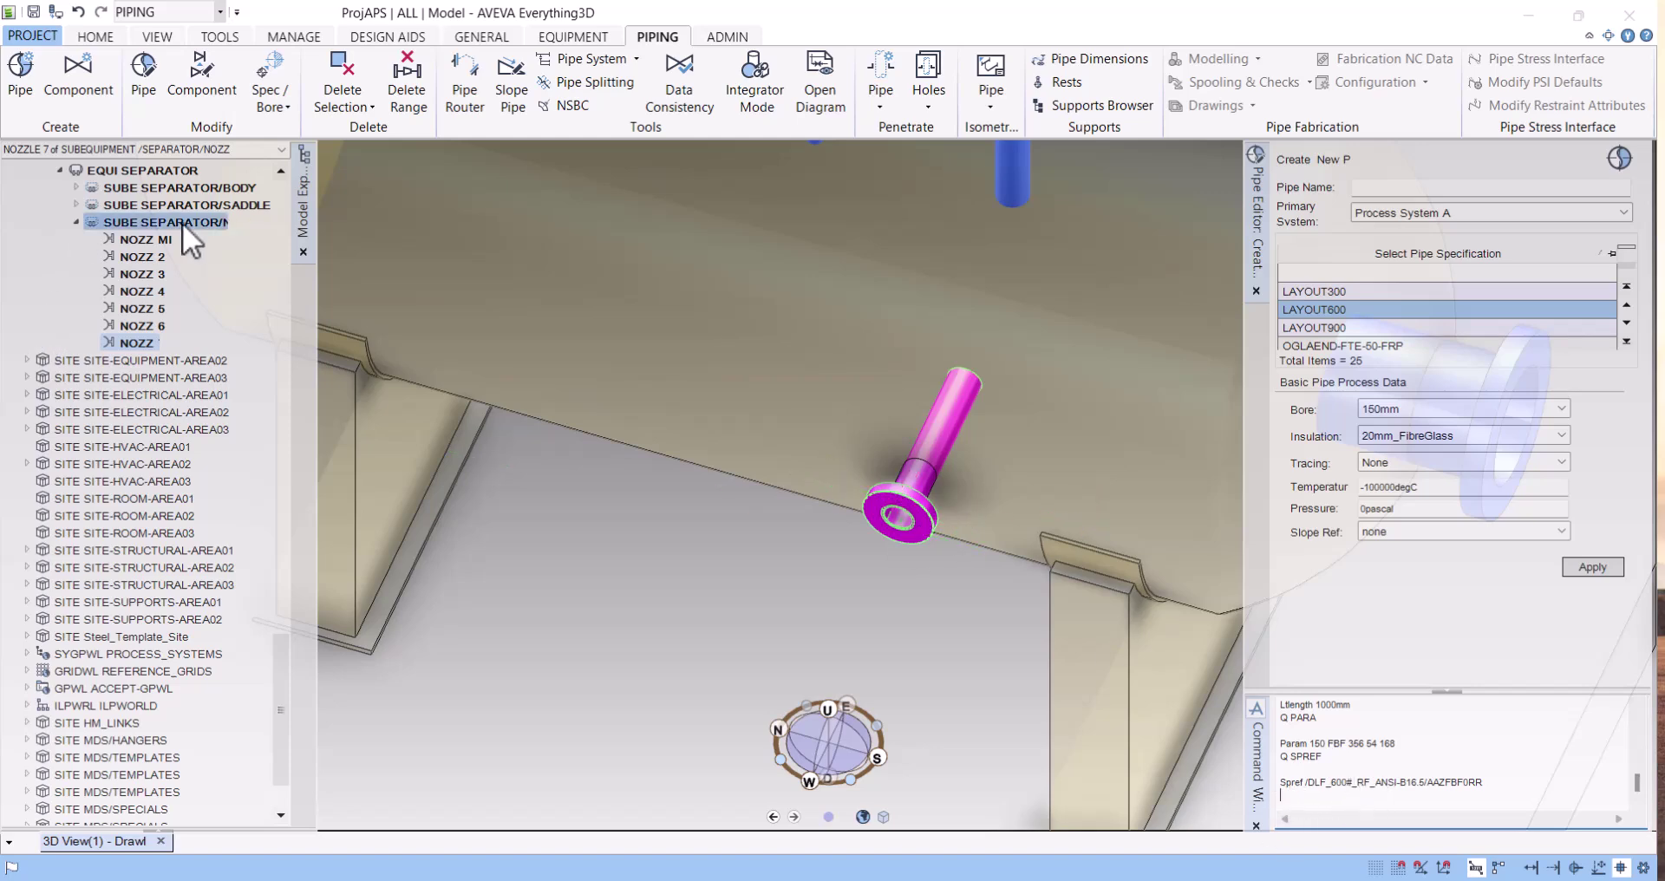
Make ZONE-PIPING-AREA01 the current element as the owner of the new pipe
scroll(153, 291, up, 7)
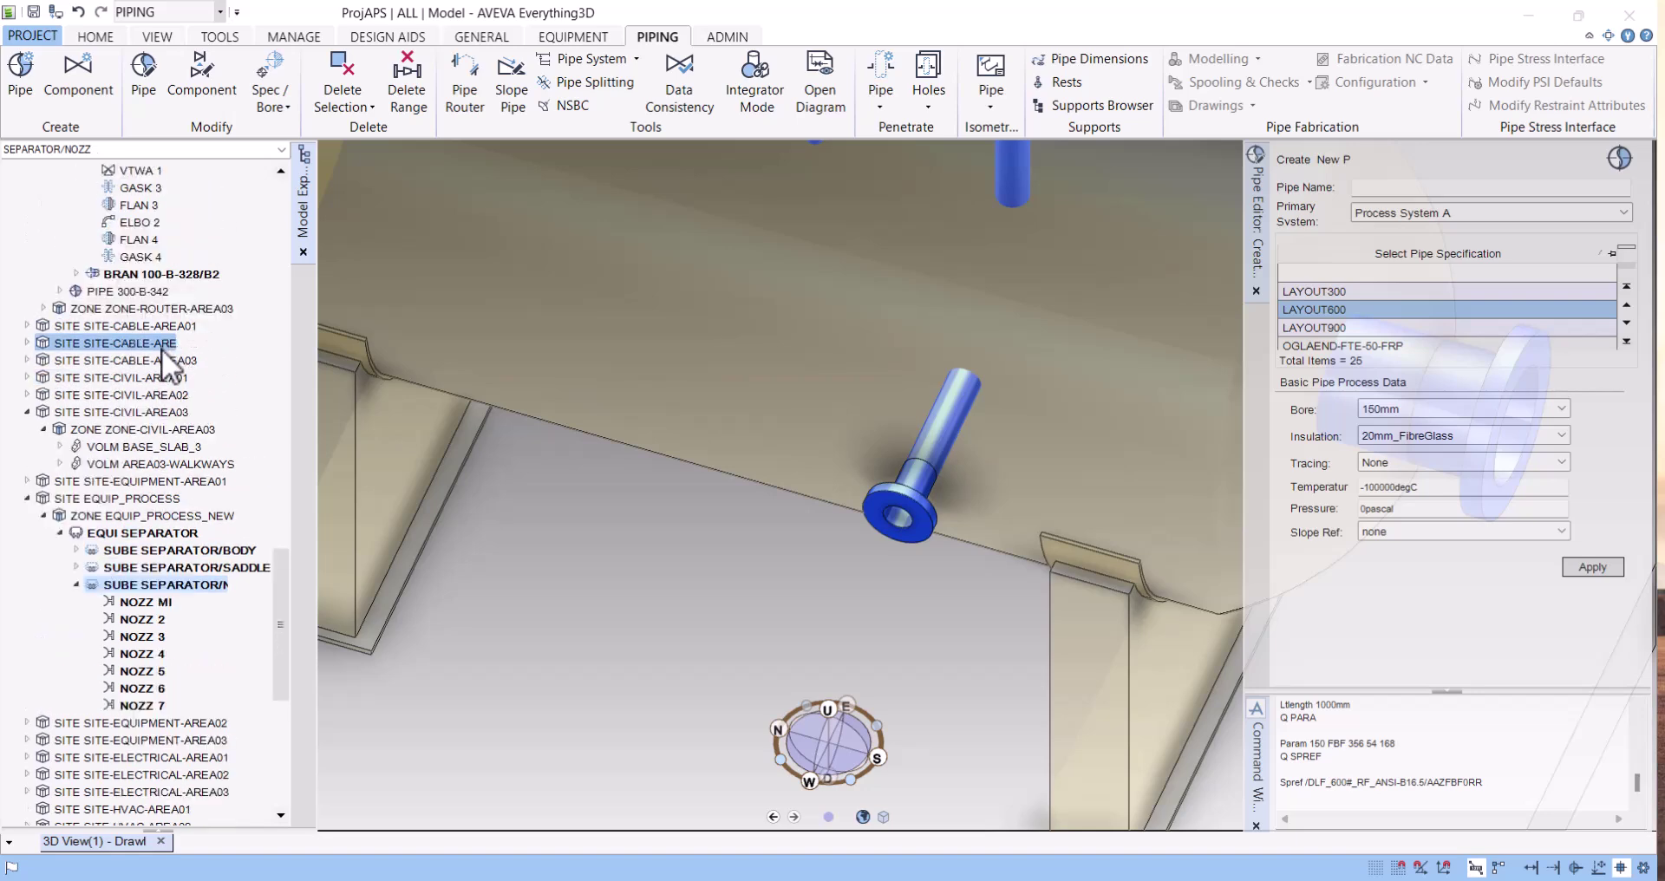
scroll(154, 367, up, 10)
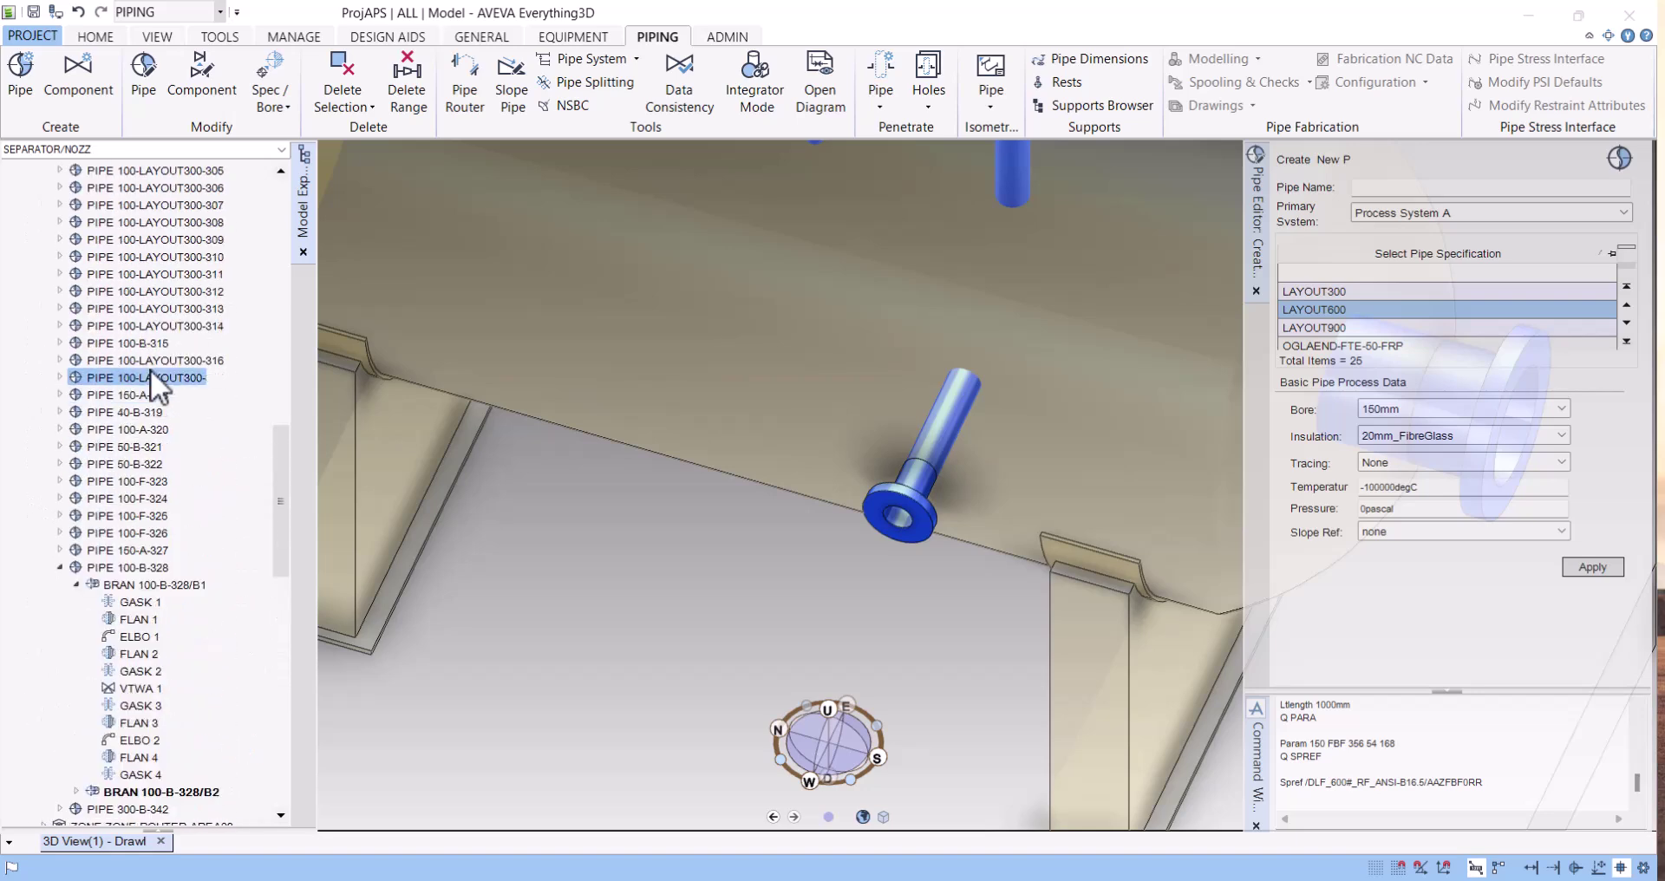
scroll(149, 370, up, 3)
drag(283, 393, 279, 207)
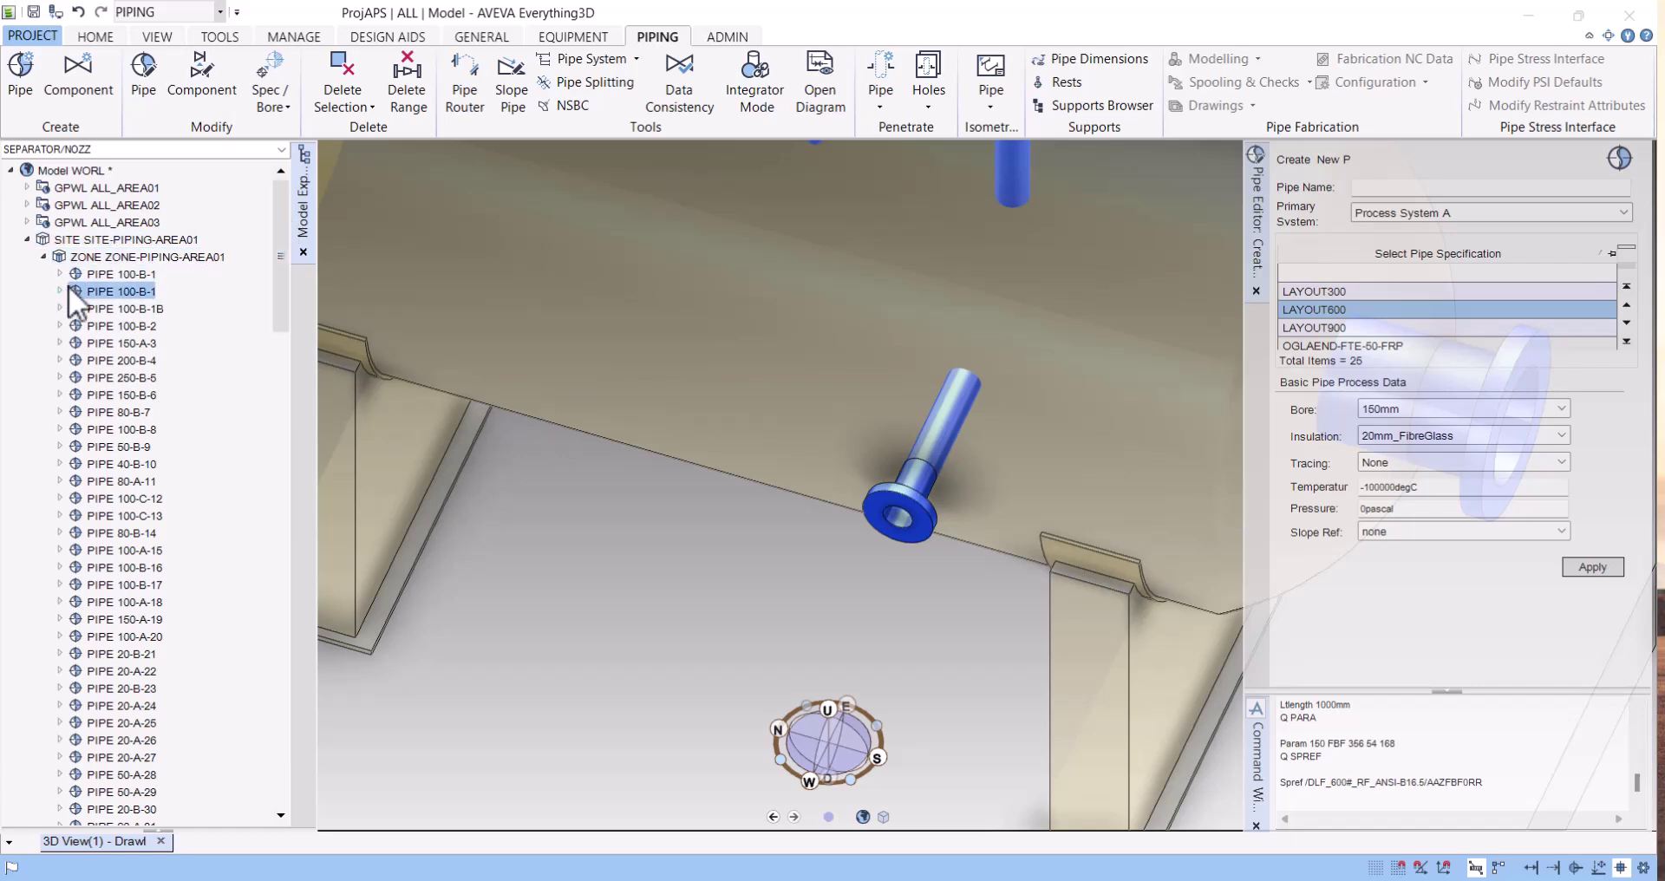
click(106, 257)
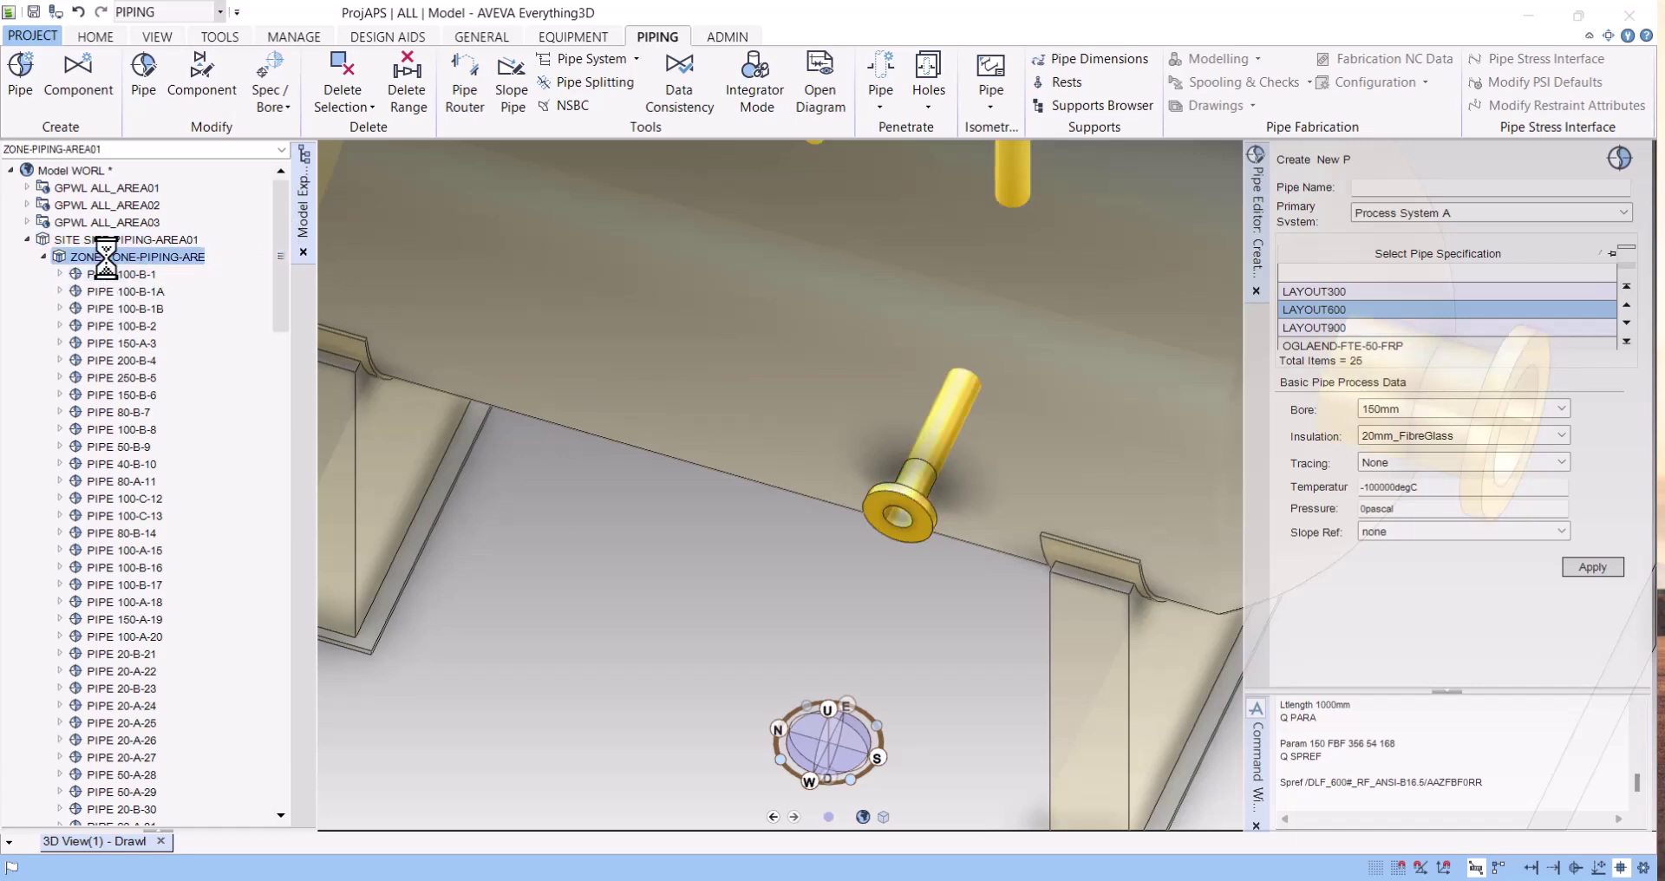
Name the new pipe 150-D-01
click(1379, 187)
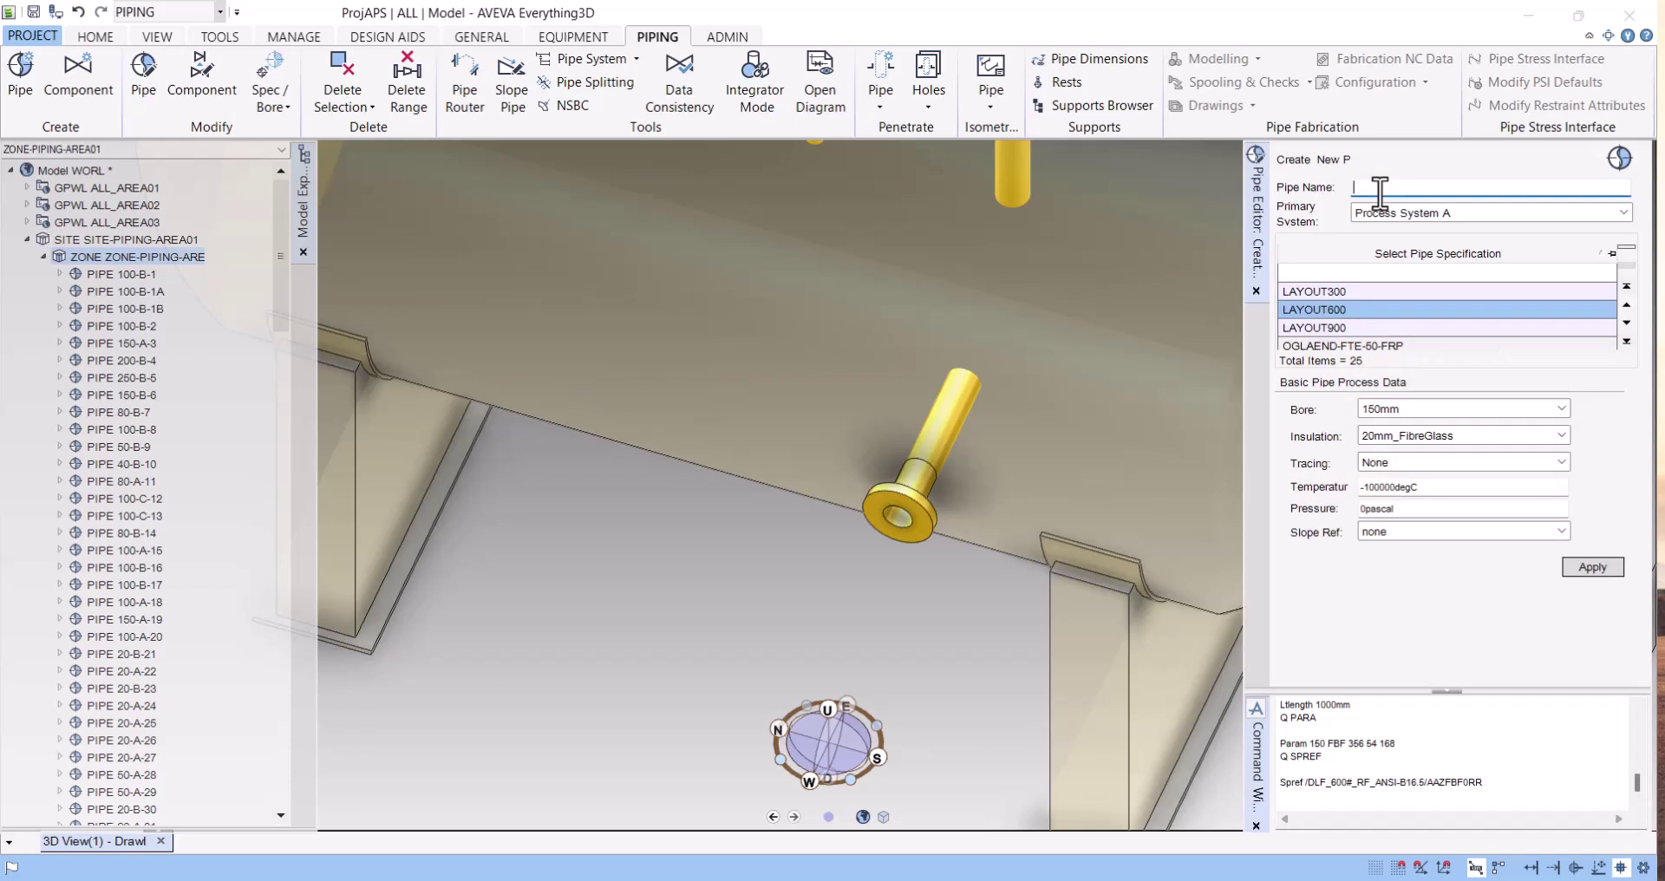
text(150-B)
text(01)
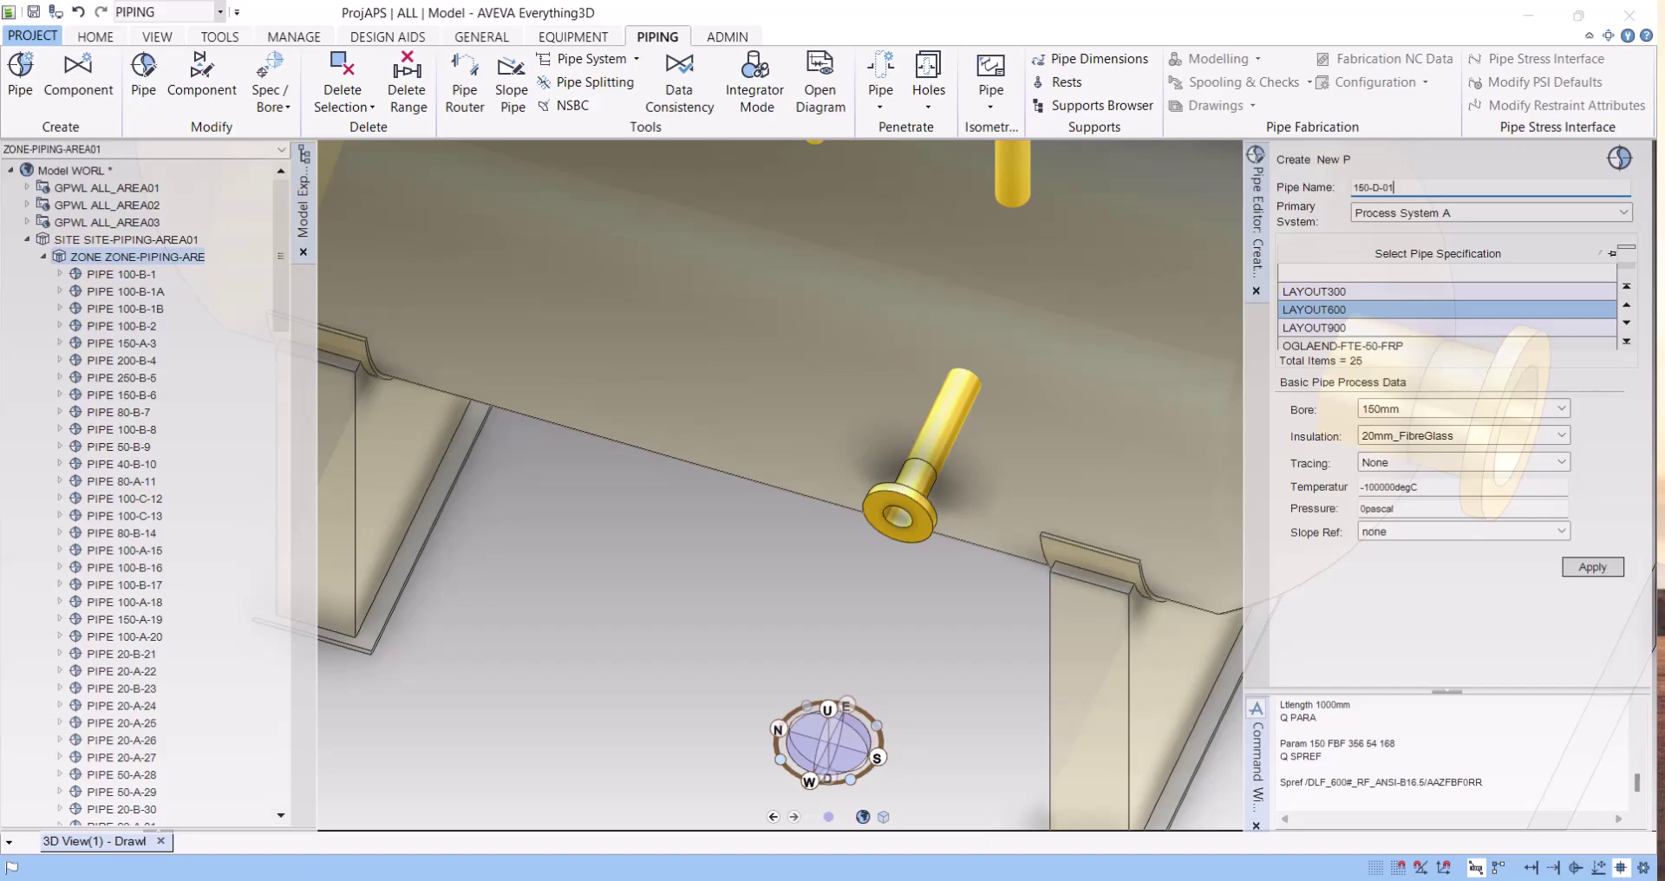
Switch to the P&ID in Adobe Acrobat and examine the line designations 4"-P-B1N-IS, 4"-DH-A1N and 3"-DH-A1N
key(alt+Tab)
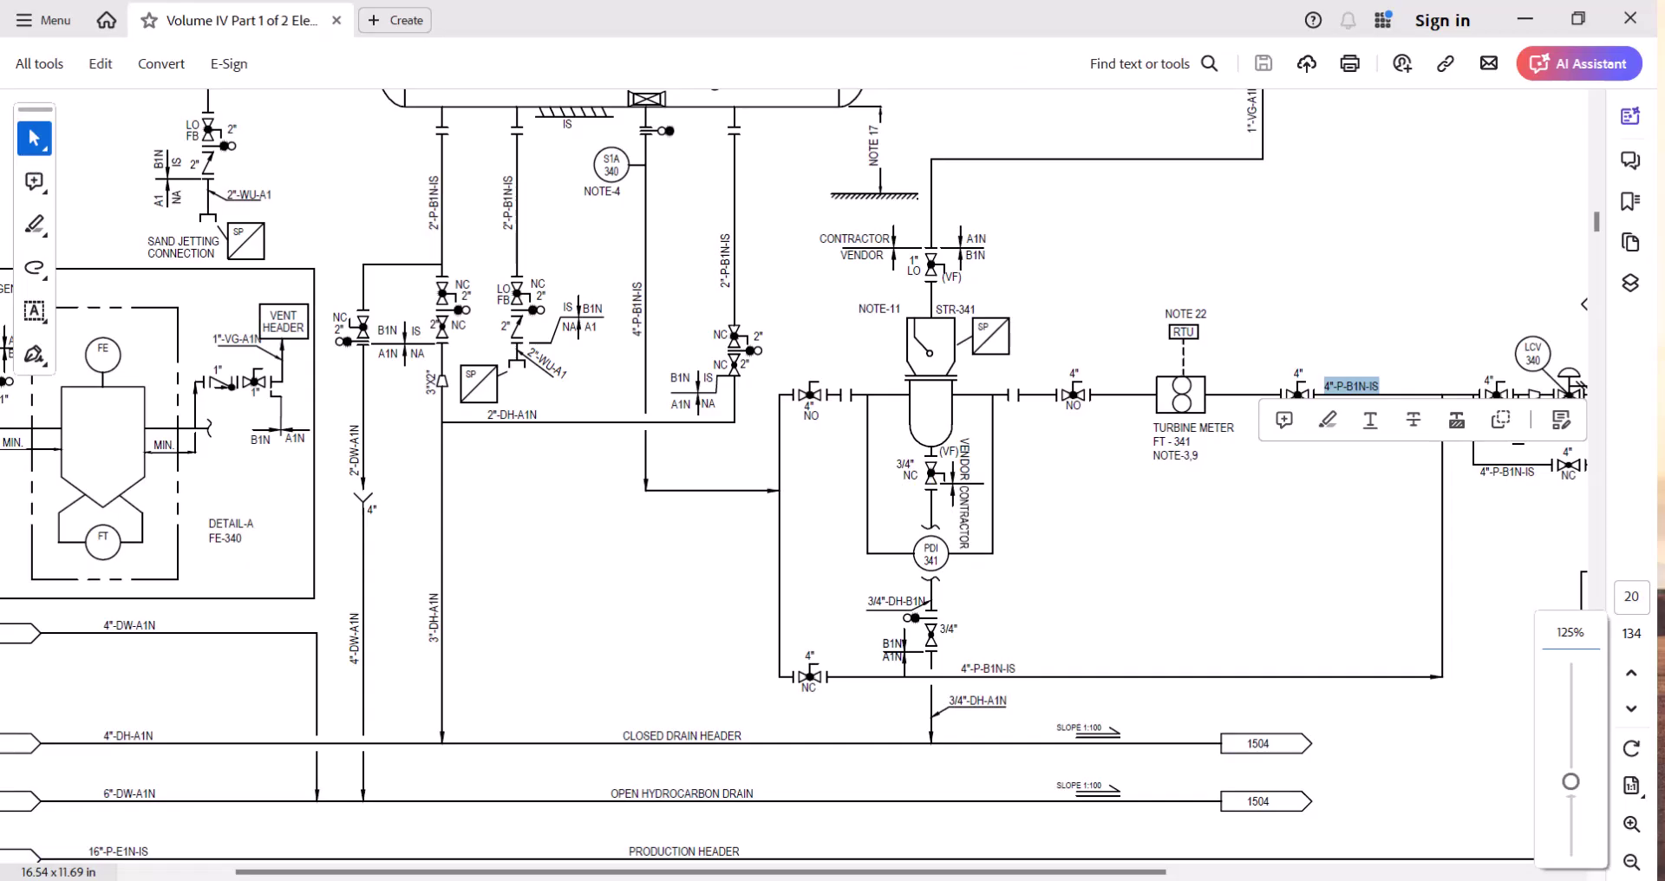
click(1262, 442)
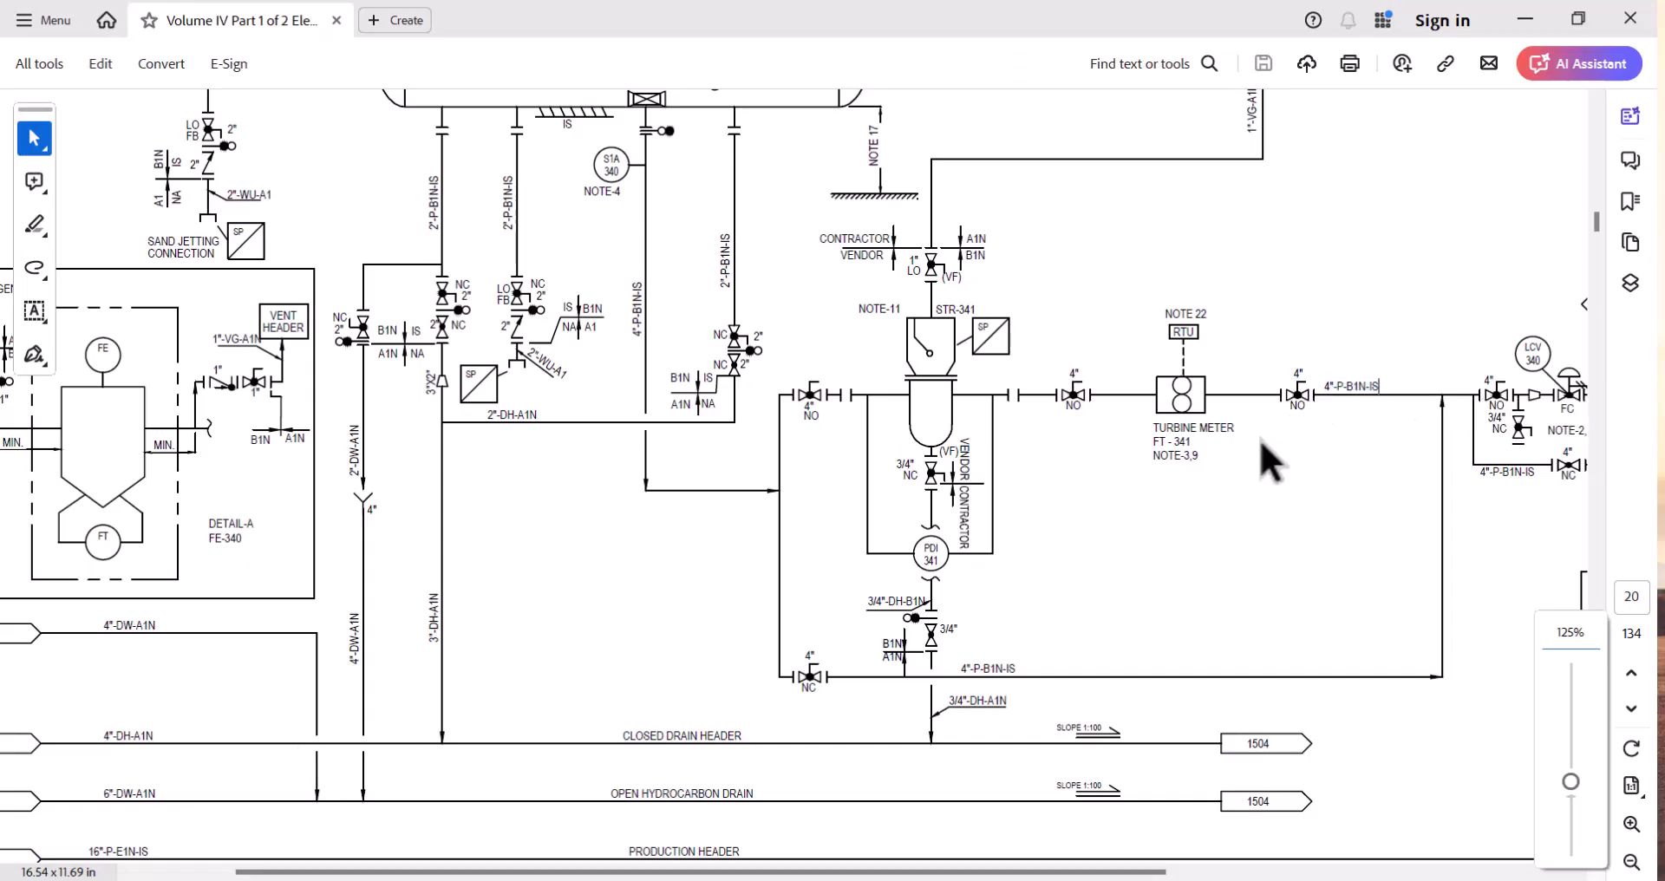
mouse_move(1323, 386)
mouse_down()
mouse_move(1391, 384)
mouse_move(1318, 387)
mouse_up()
click(1391, 385)
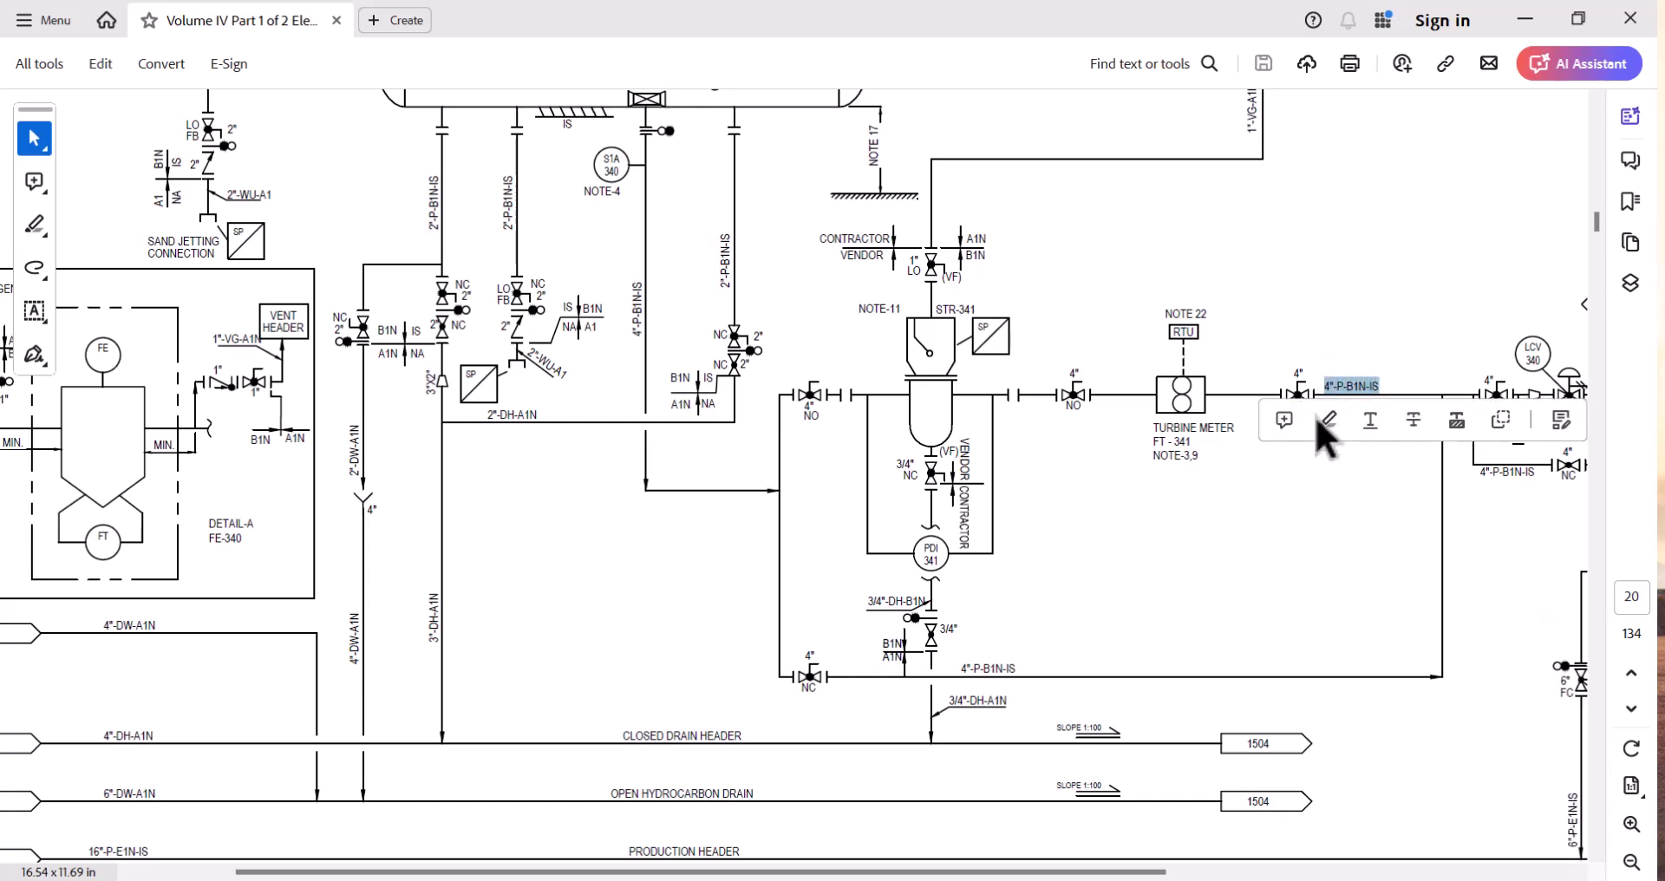
click(1345, 510)
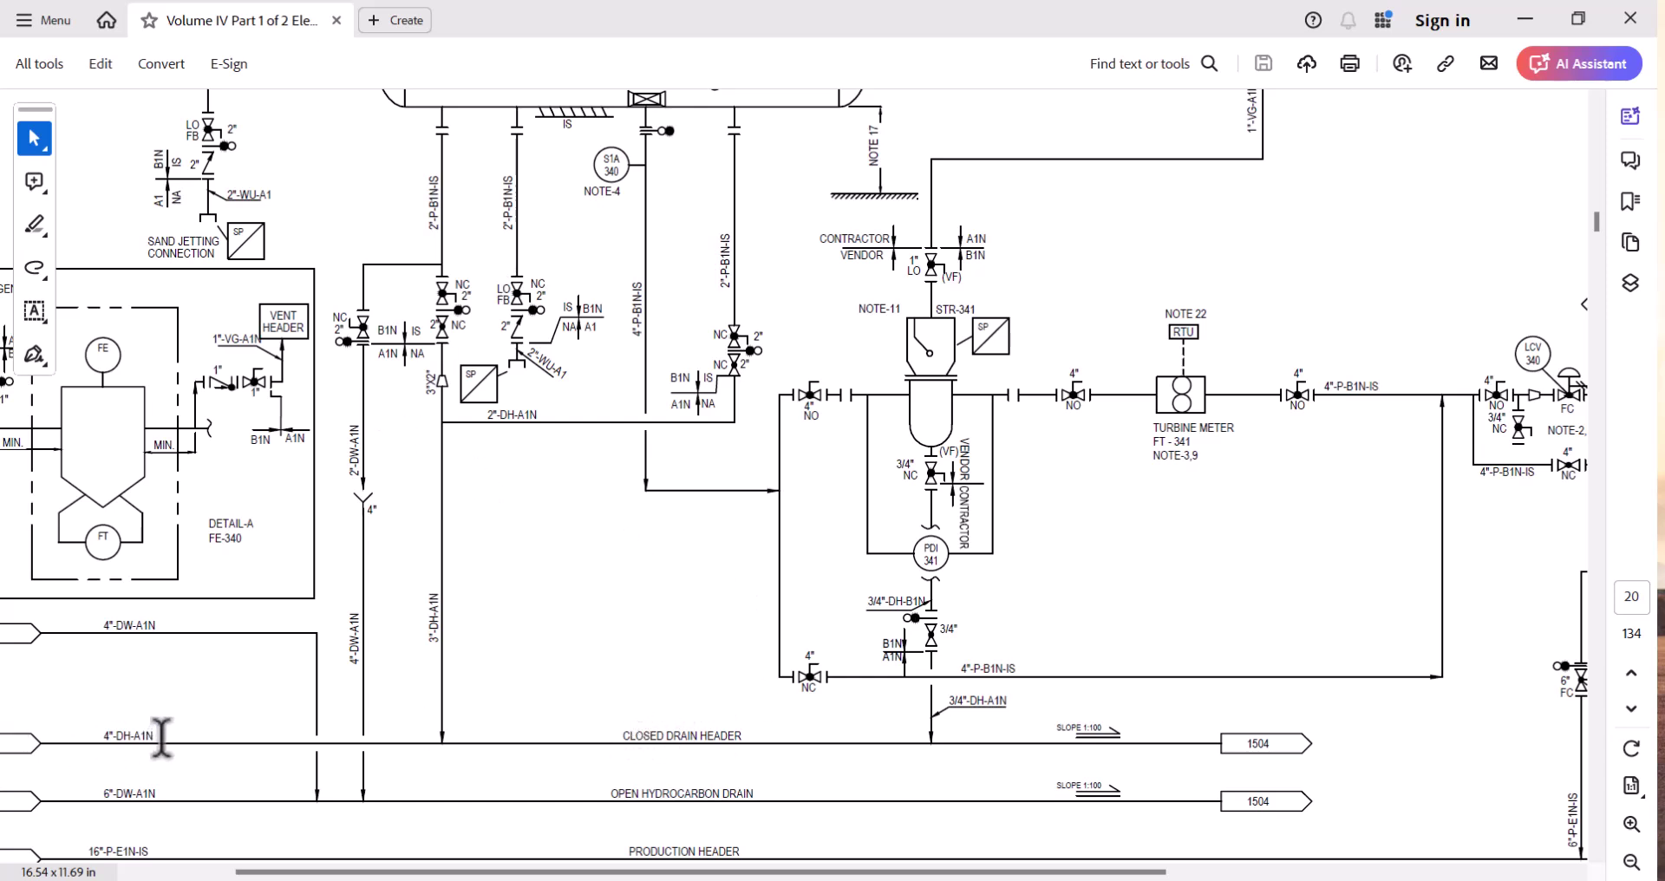
drag(154, 735, 107, 736)
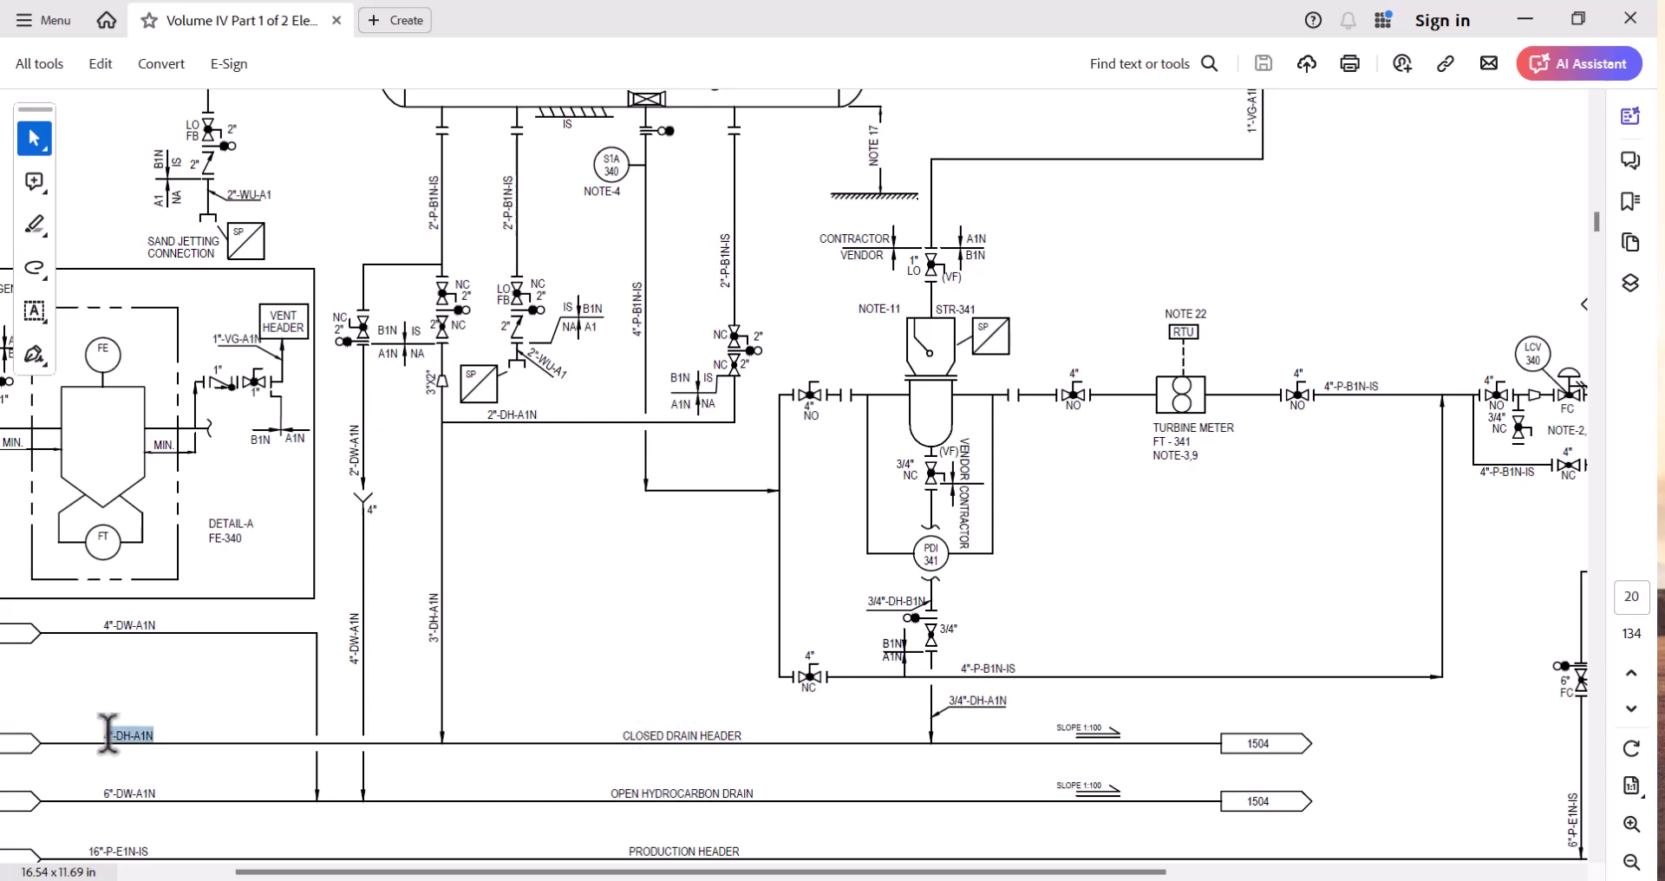
click(427, 587)
drag(427, 587, 432, 655)
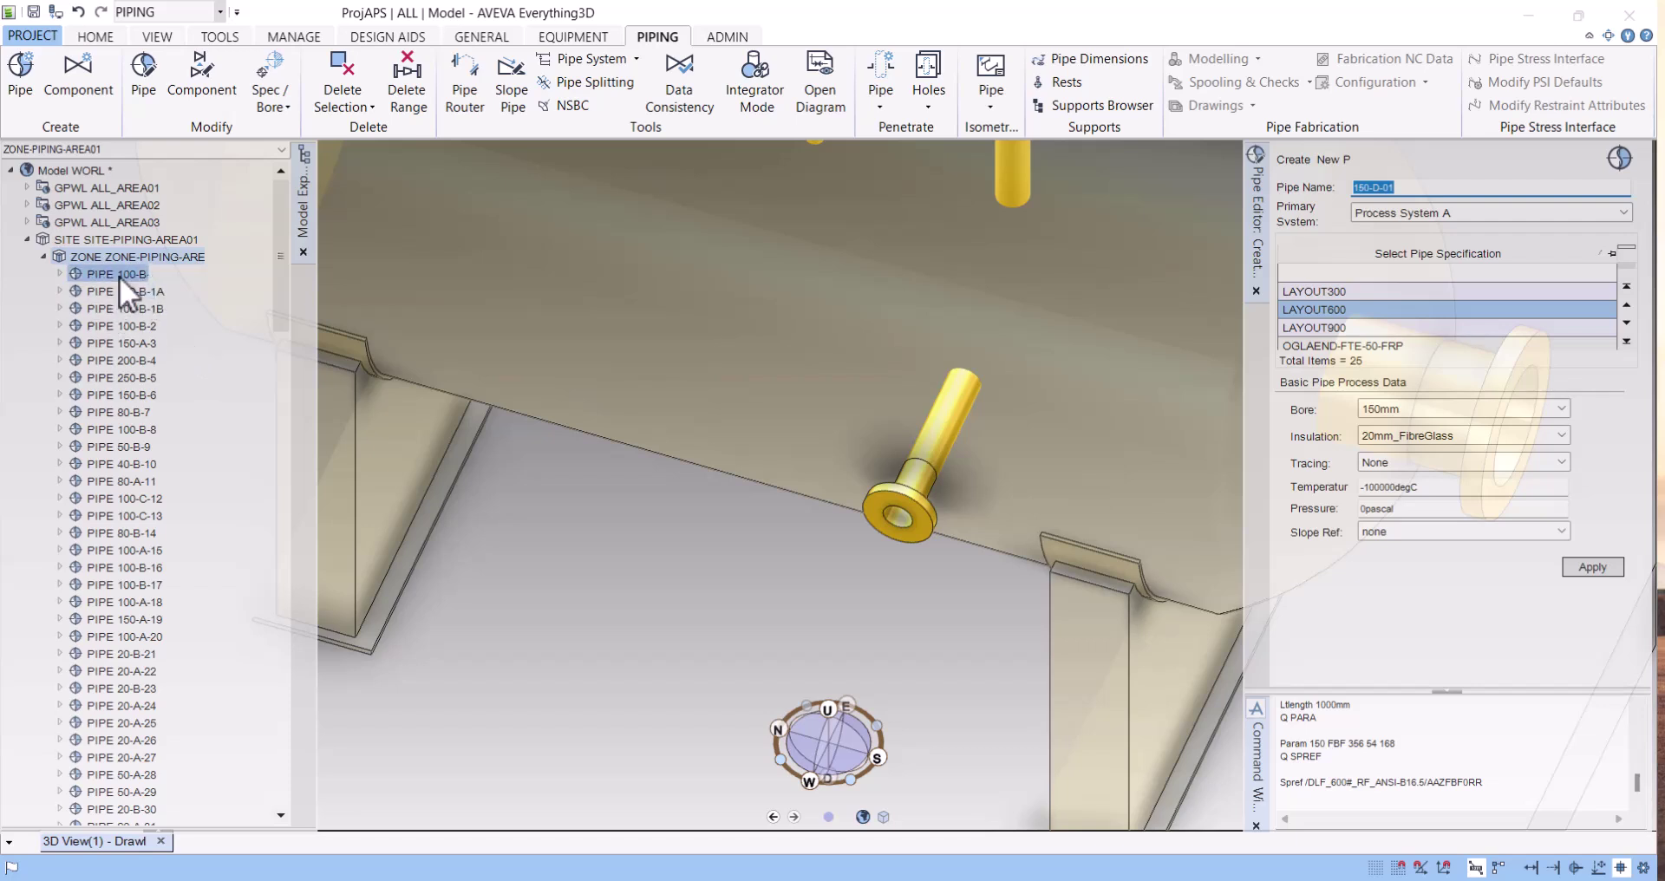
Set the new pipe's primary system to No System and its specification to LAYOUT600
click(1423, 212)
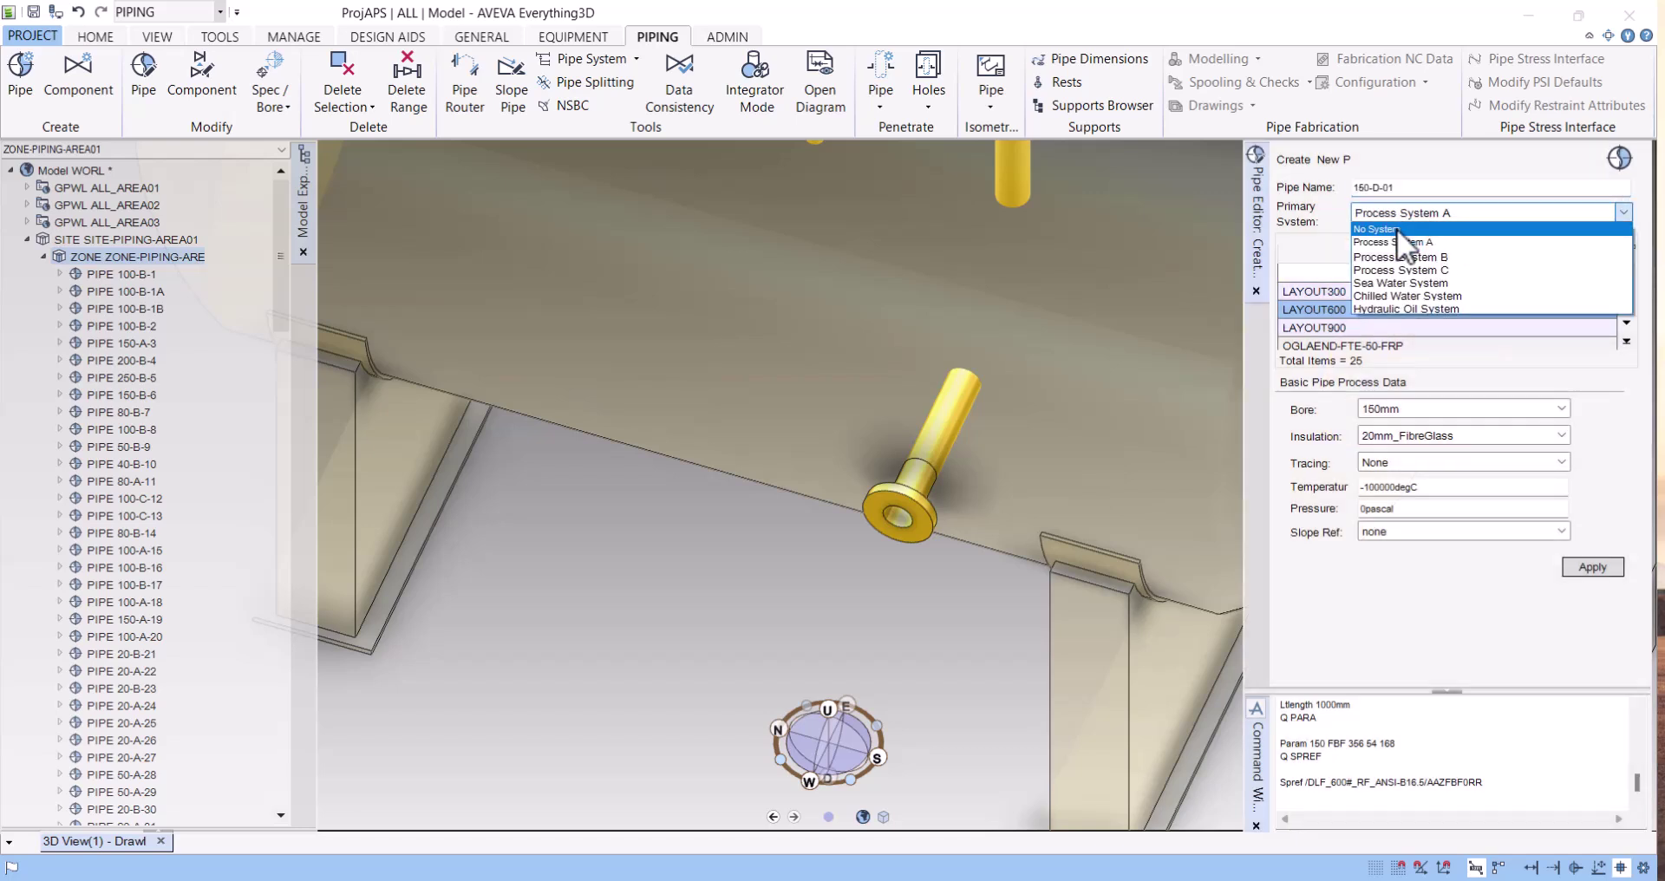
click(1396, 227)
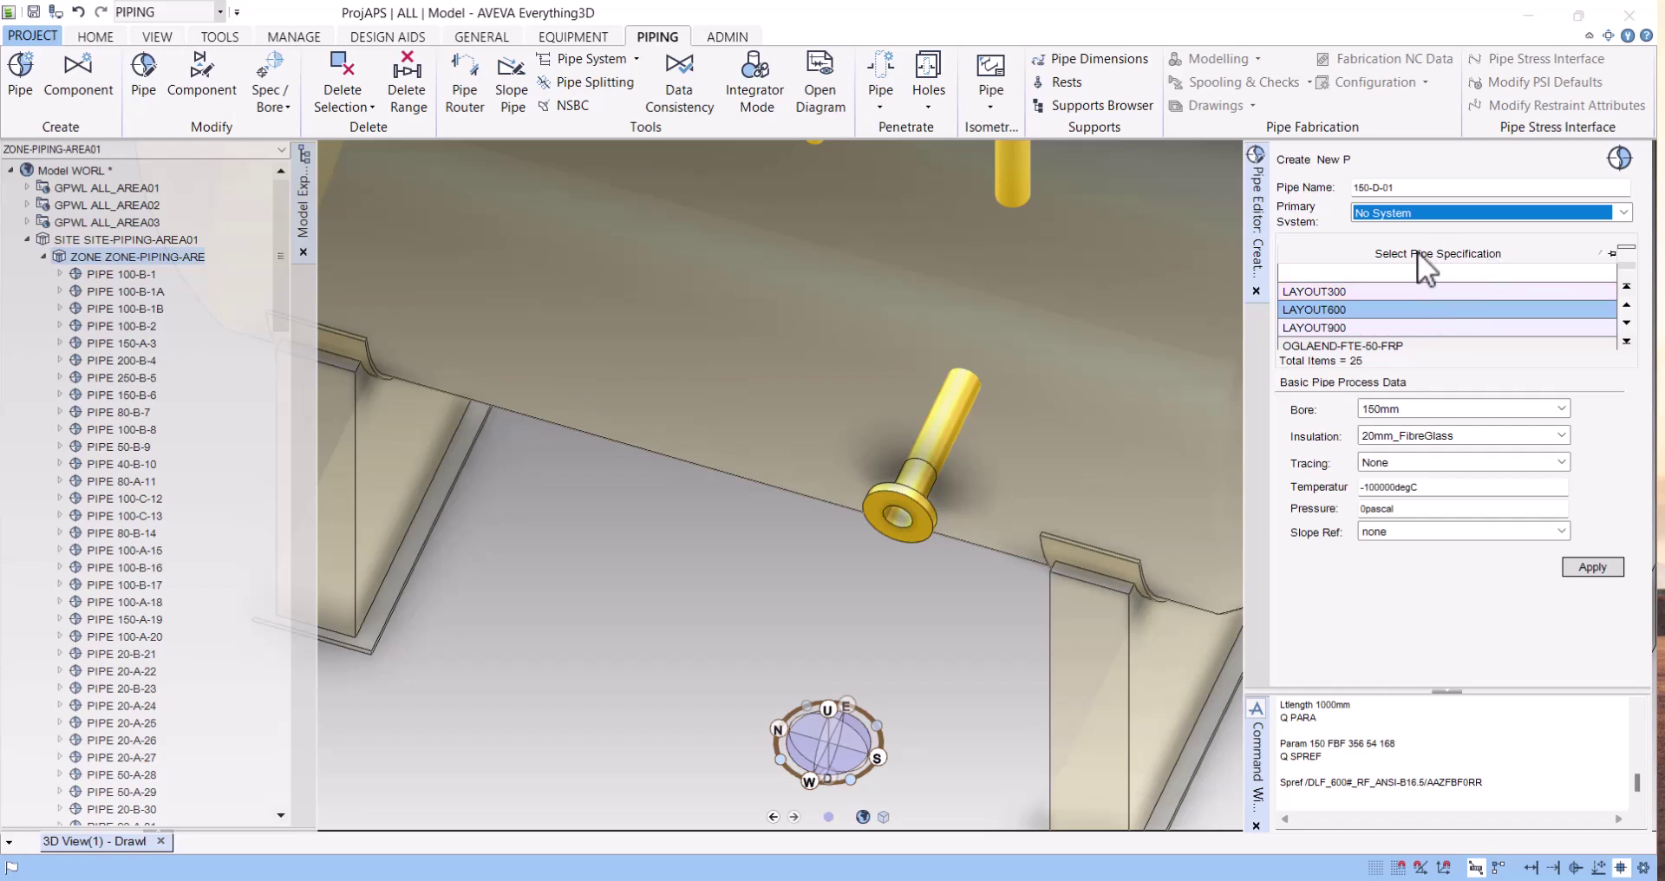
click(1448, 292)
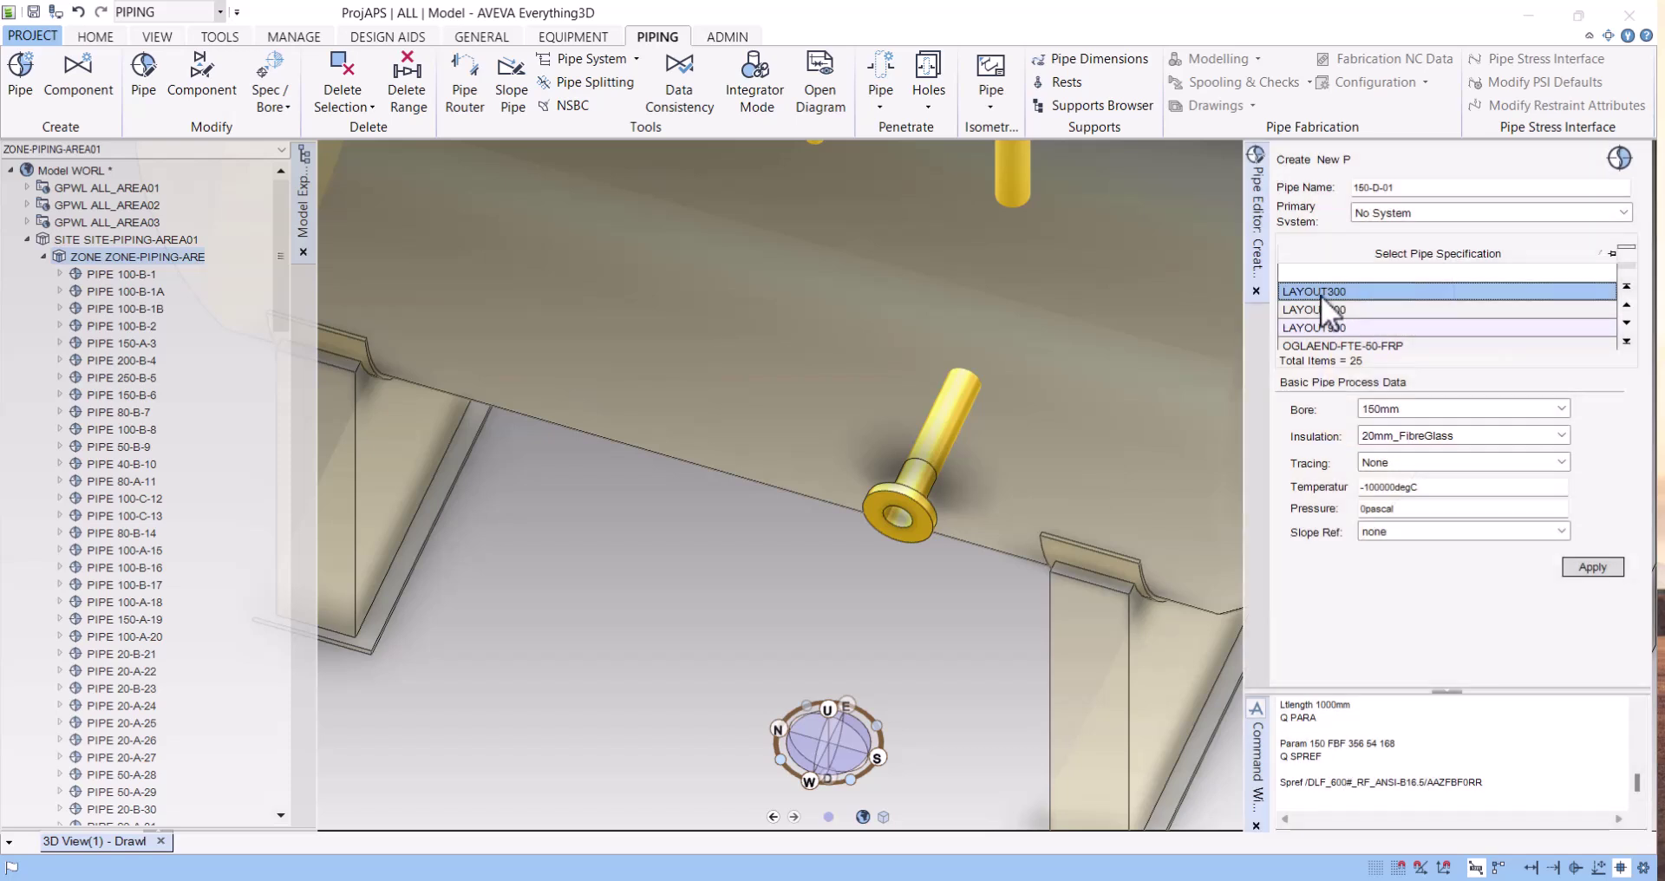
click(1320, 309)
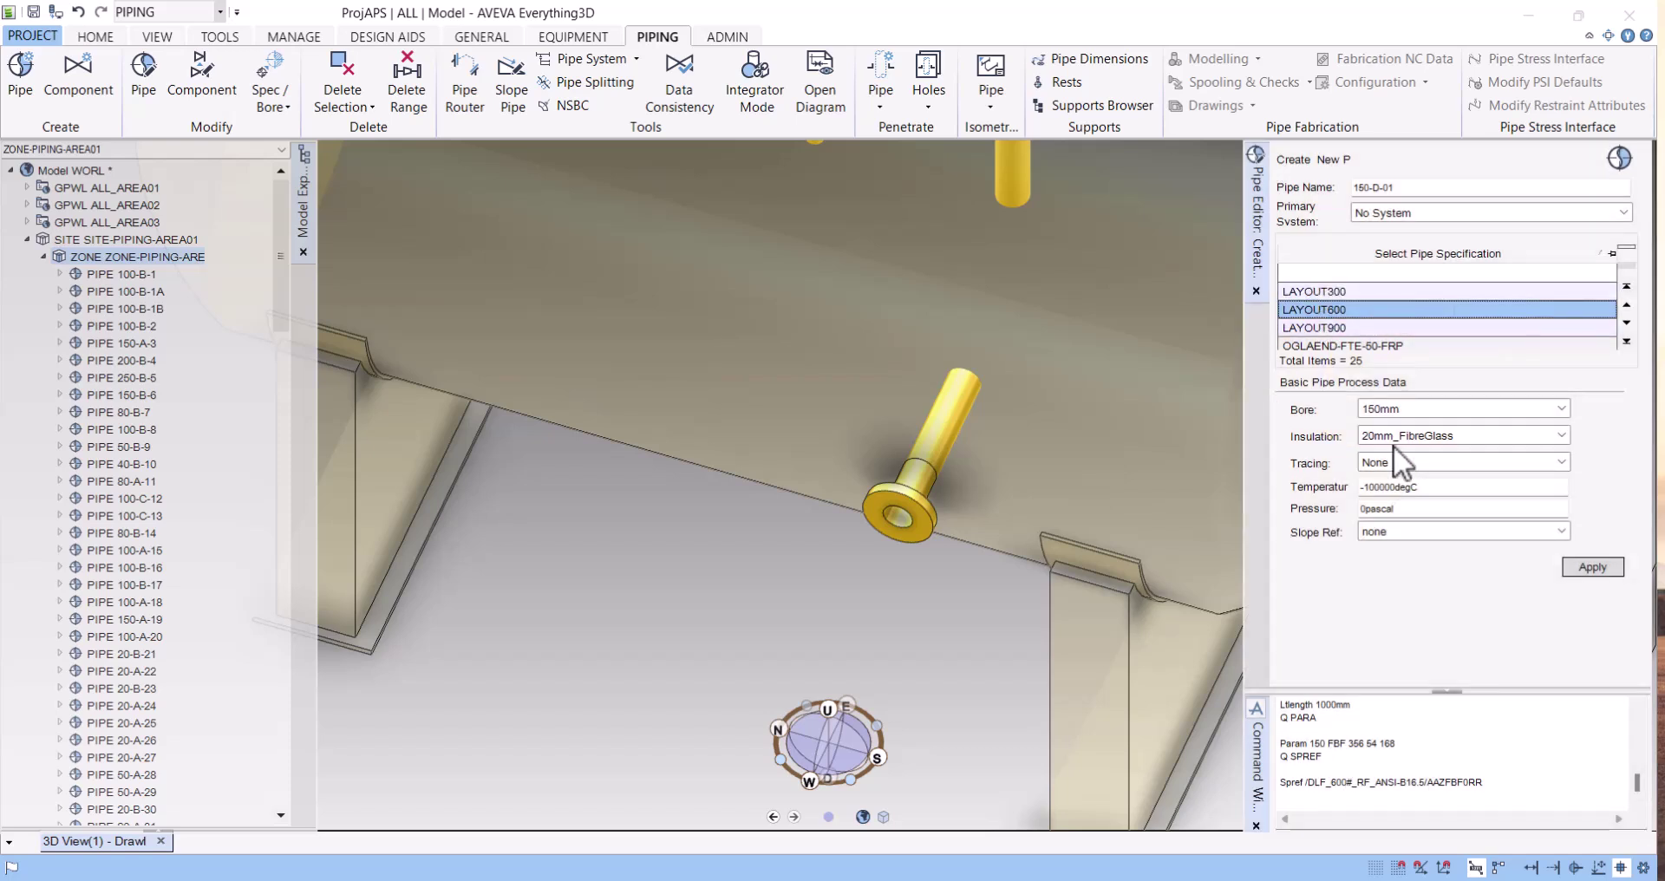
Set the new pipe's bore to 150mm
click(1428, 406)
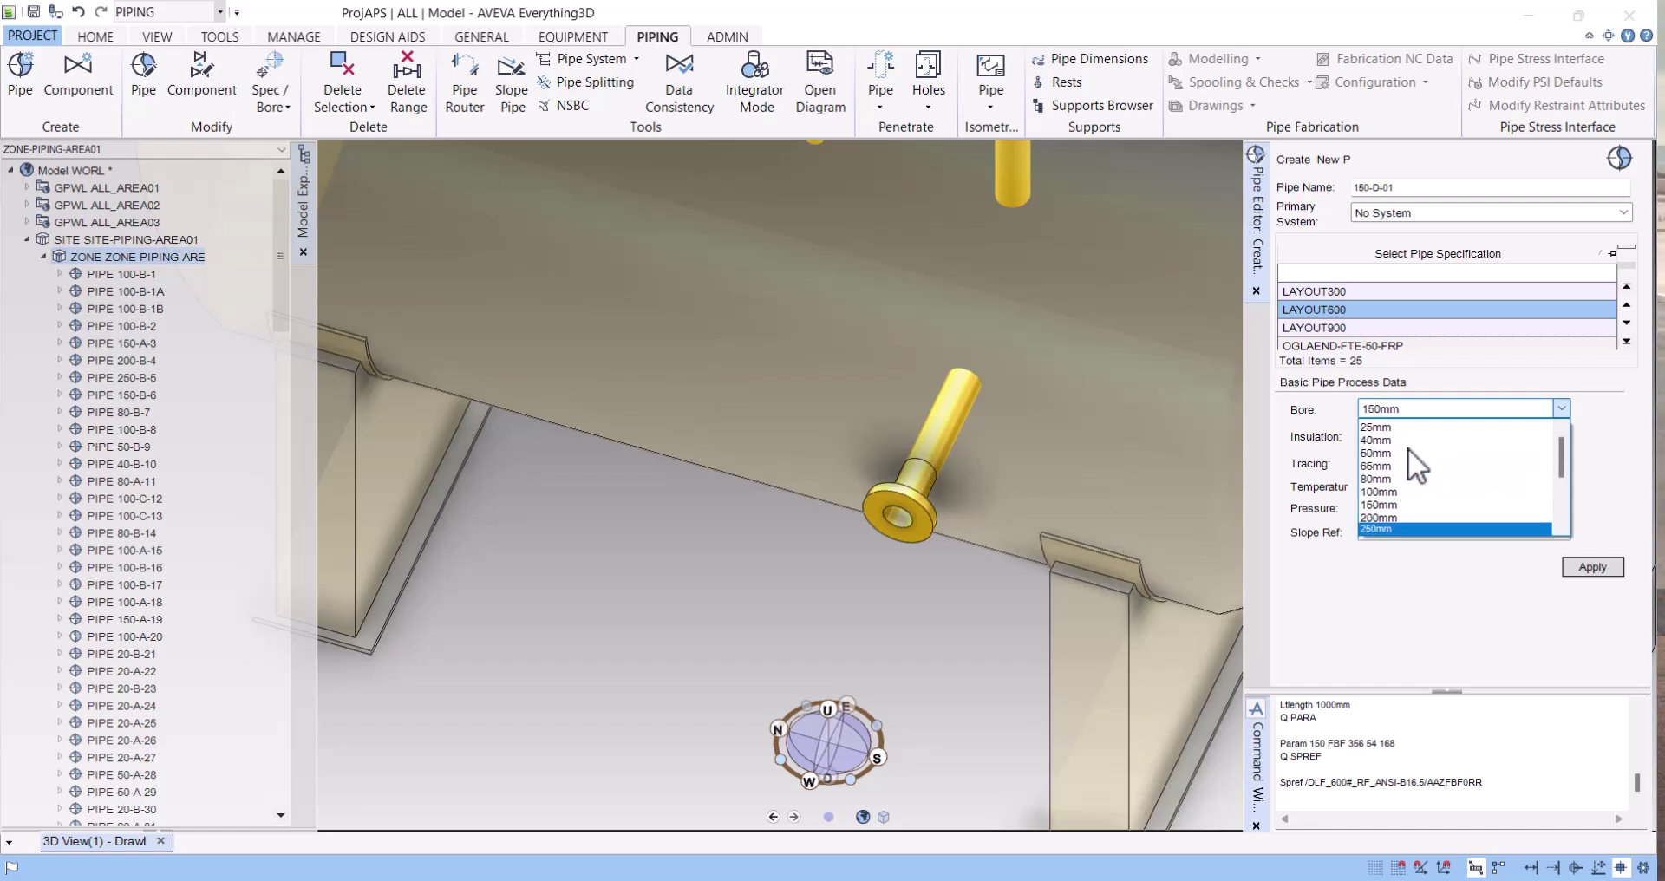
scroll(1418, 476, down, 3)
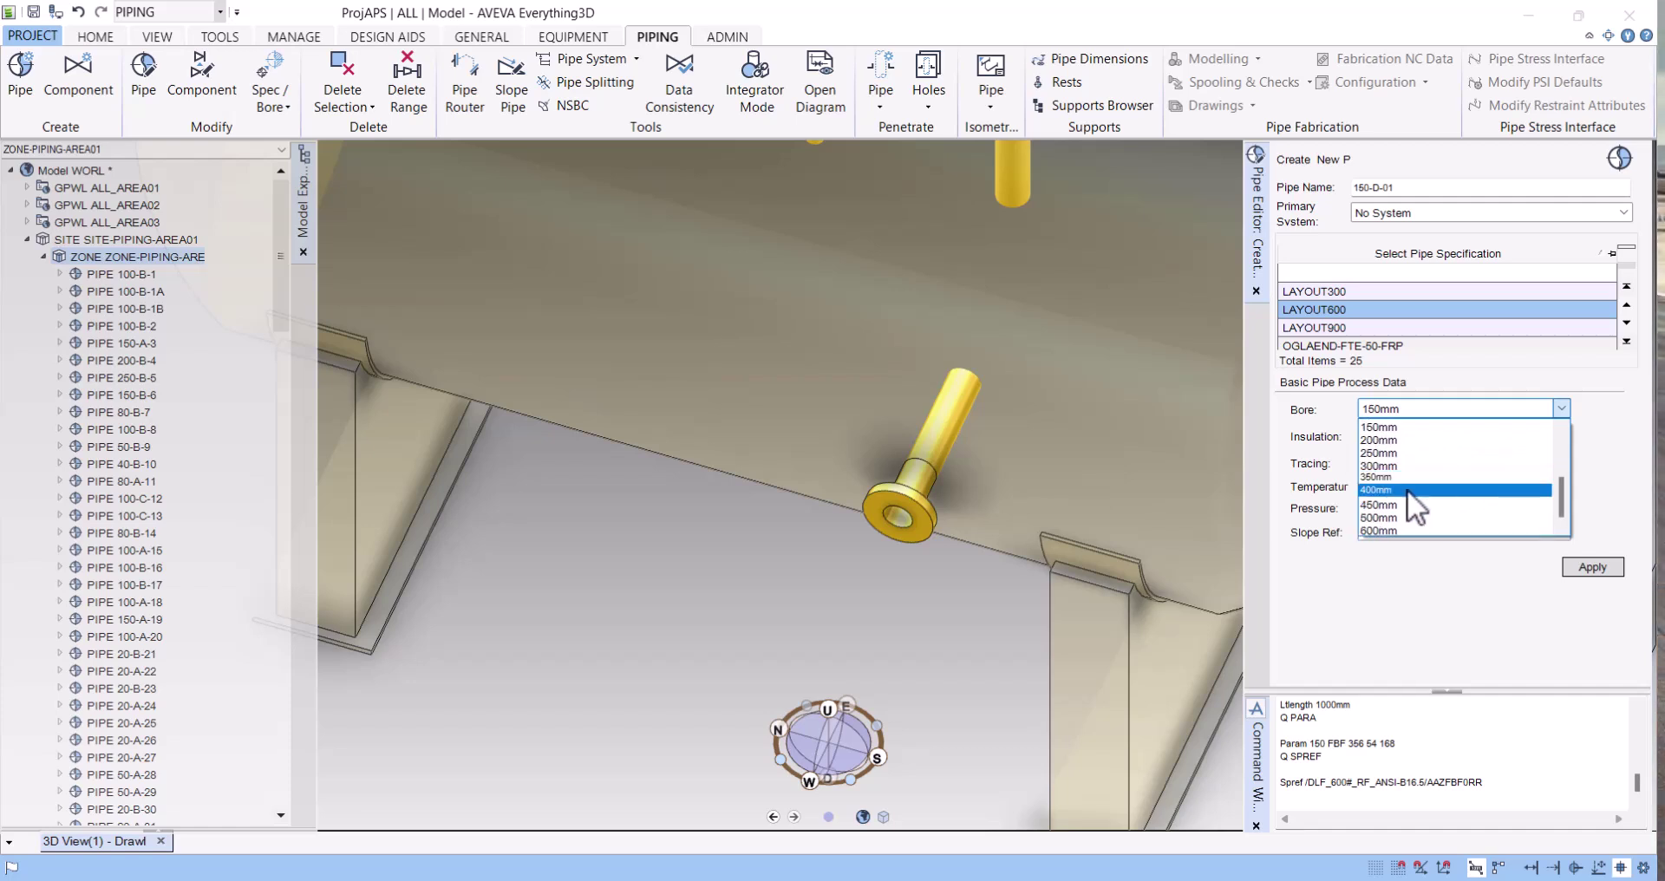
click(1382, 425)
Try the 40mm_FibreGlass and None options for the new pipe's insulation
click(1419, 434)
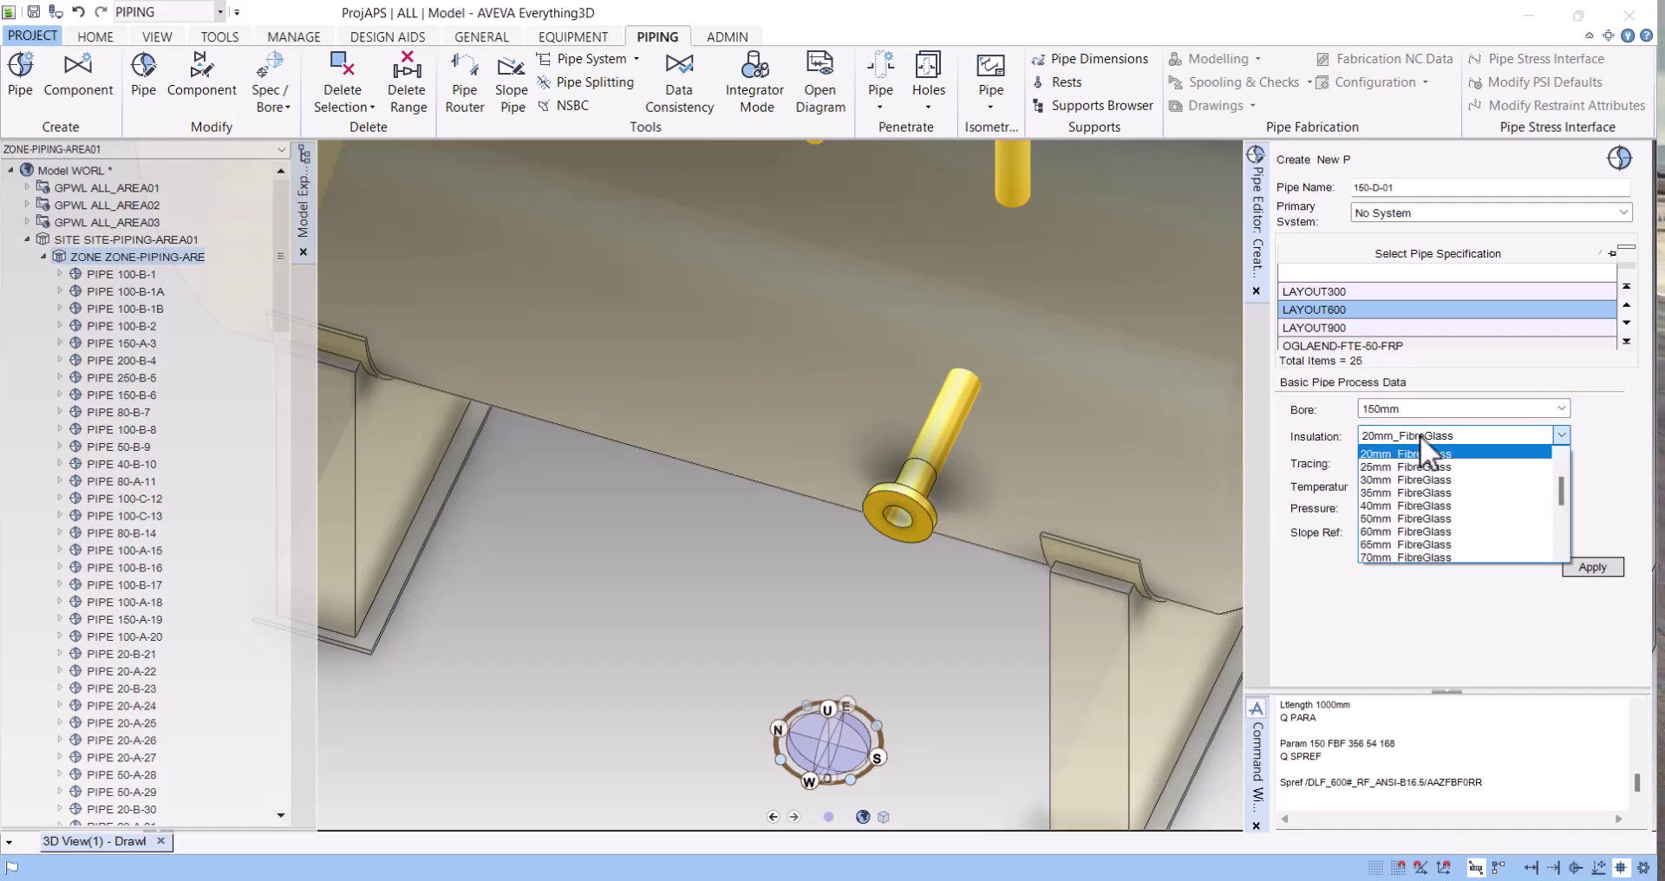
click(1403, 506)
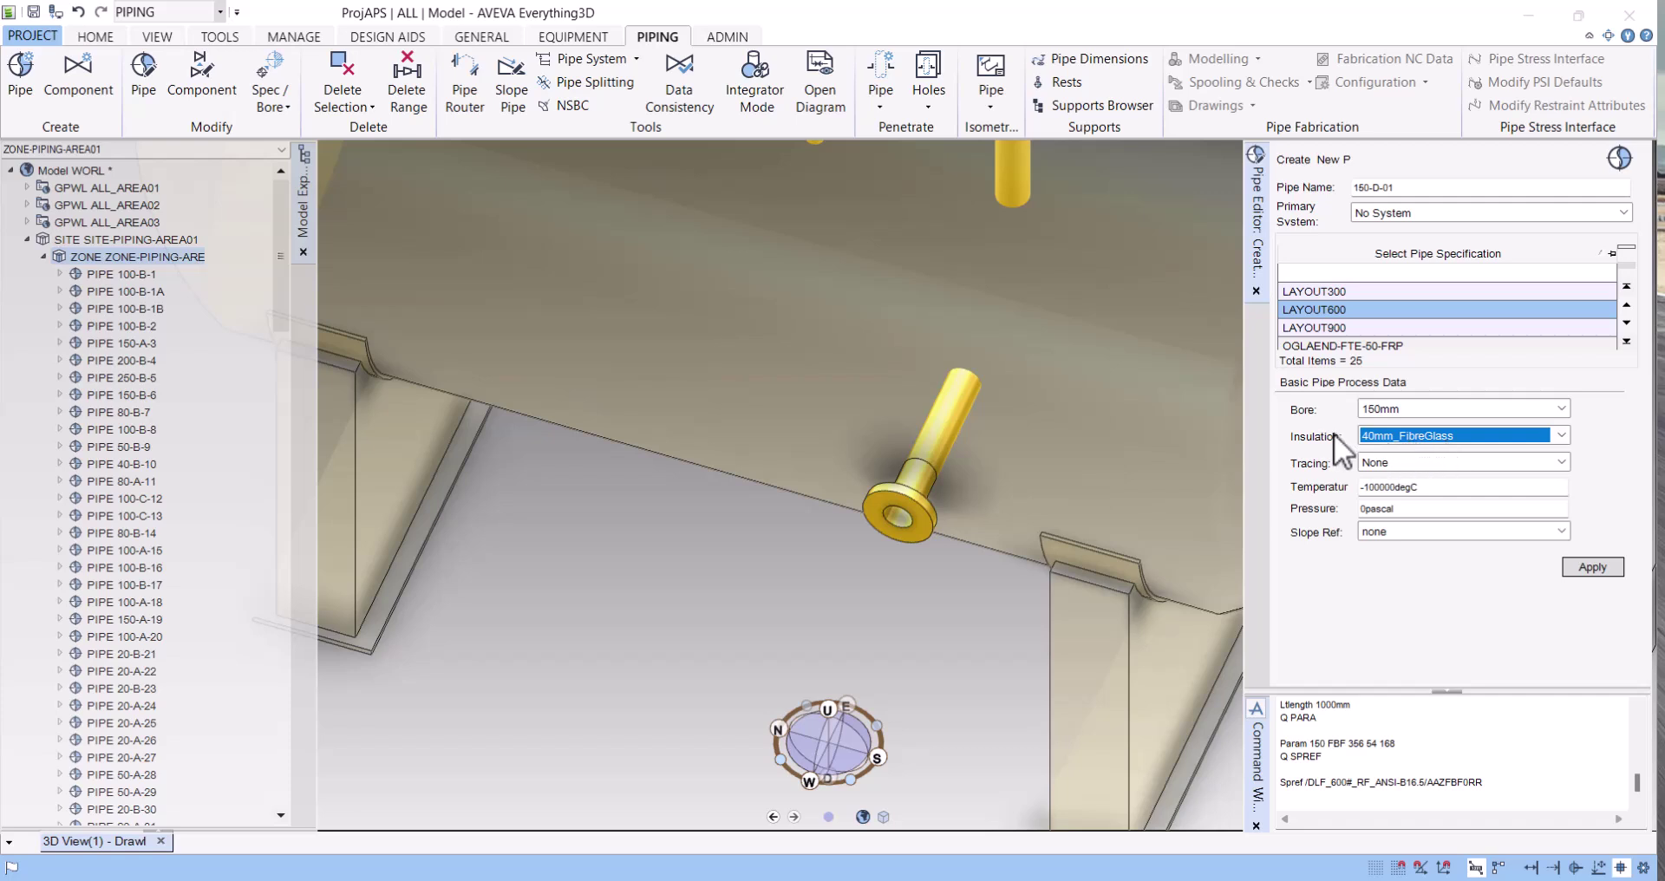
click(1418, 431)
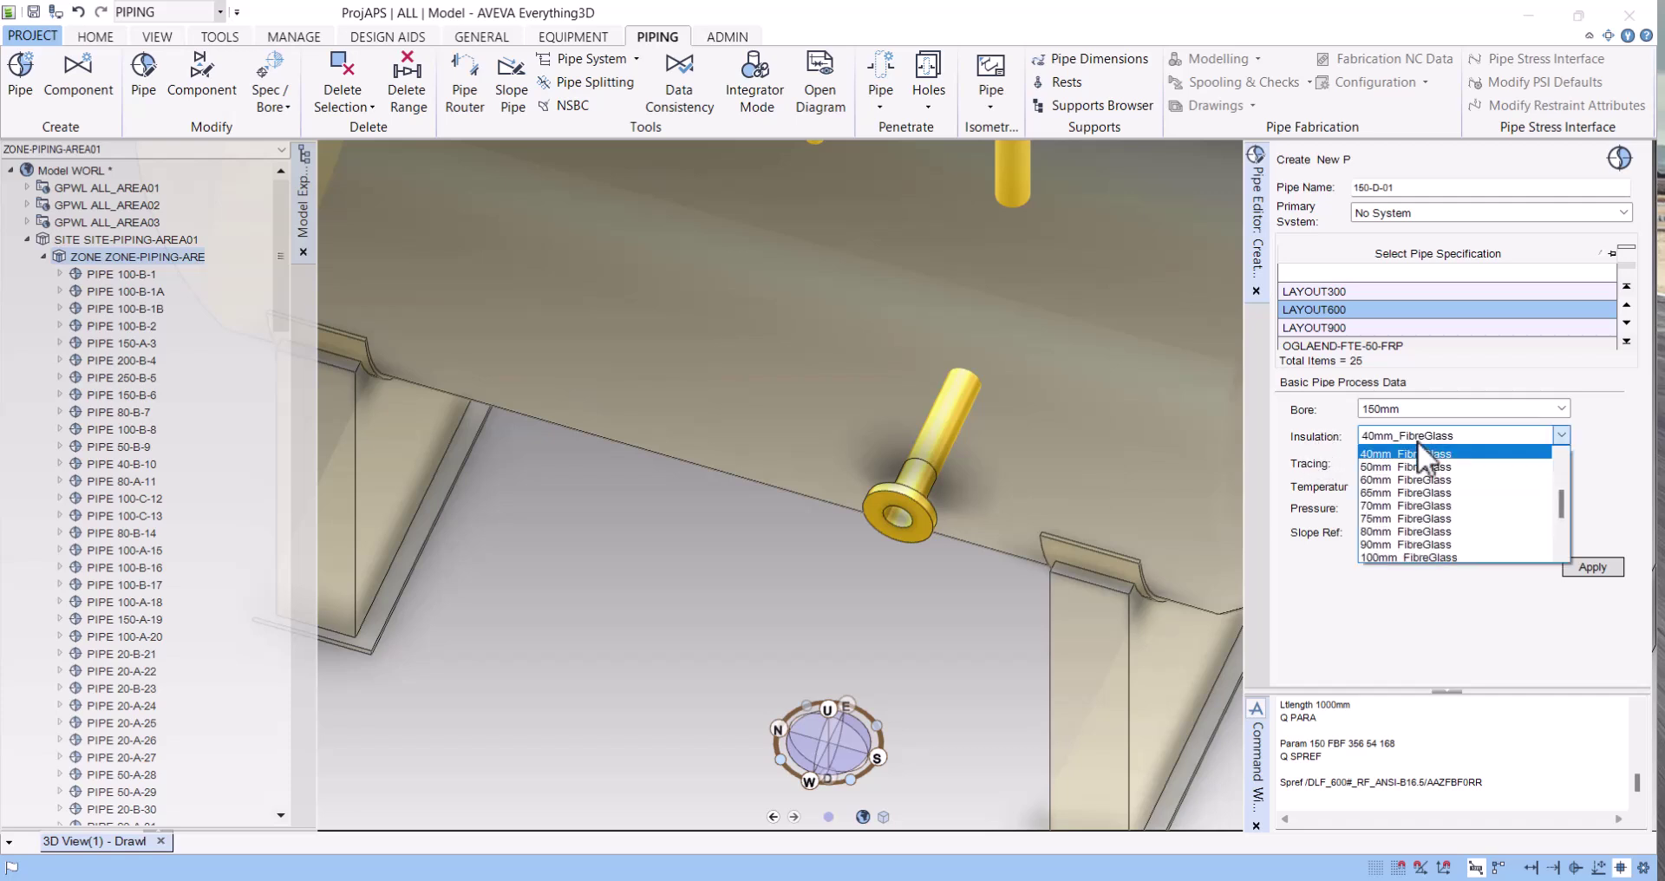
click(1417, 446)
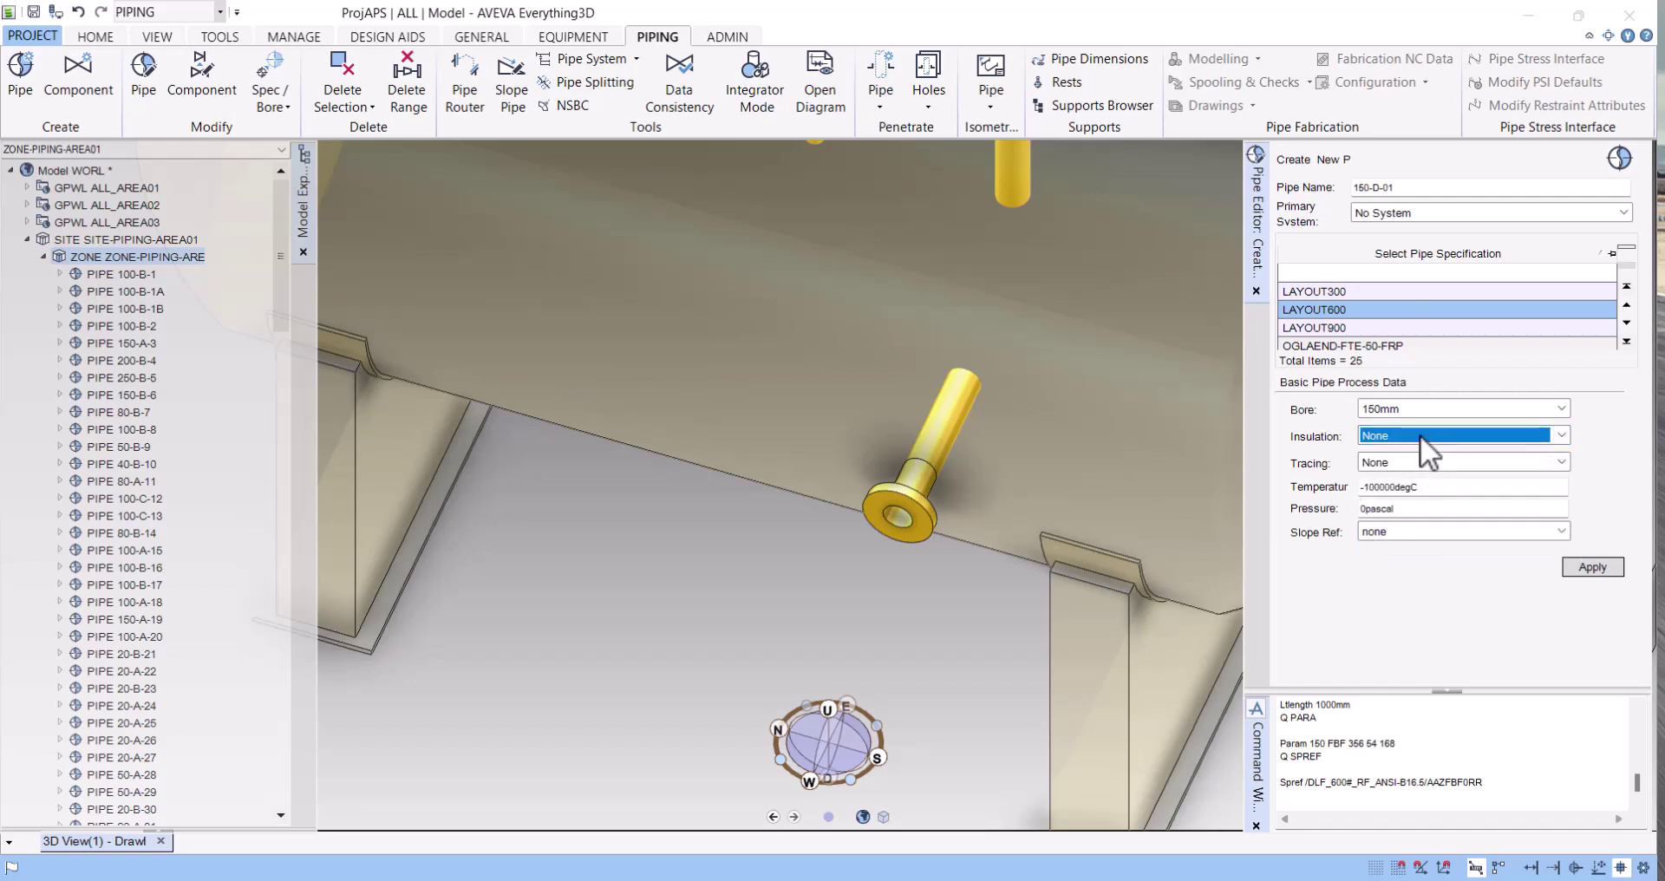
Set the insulation to K and apply the settings to create pipe 150-D-01
click(1419, 434)
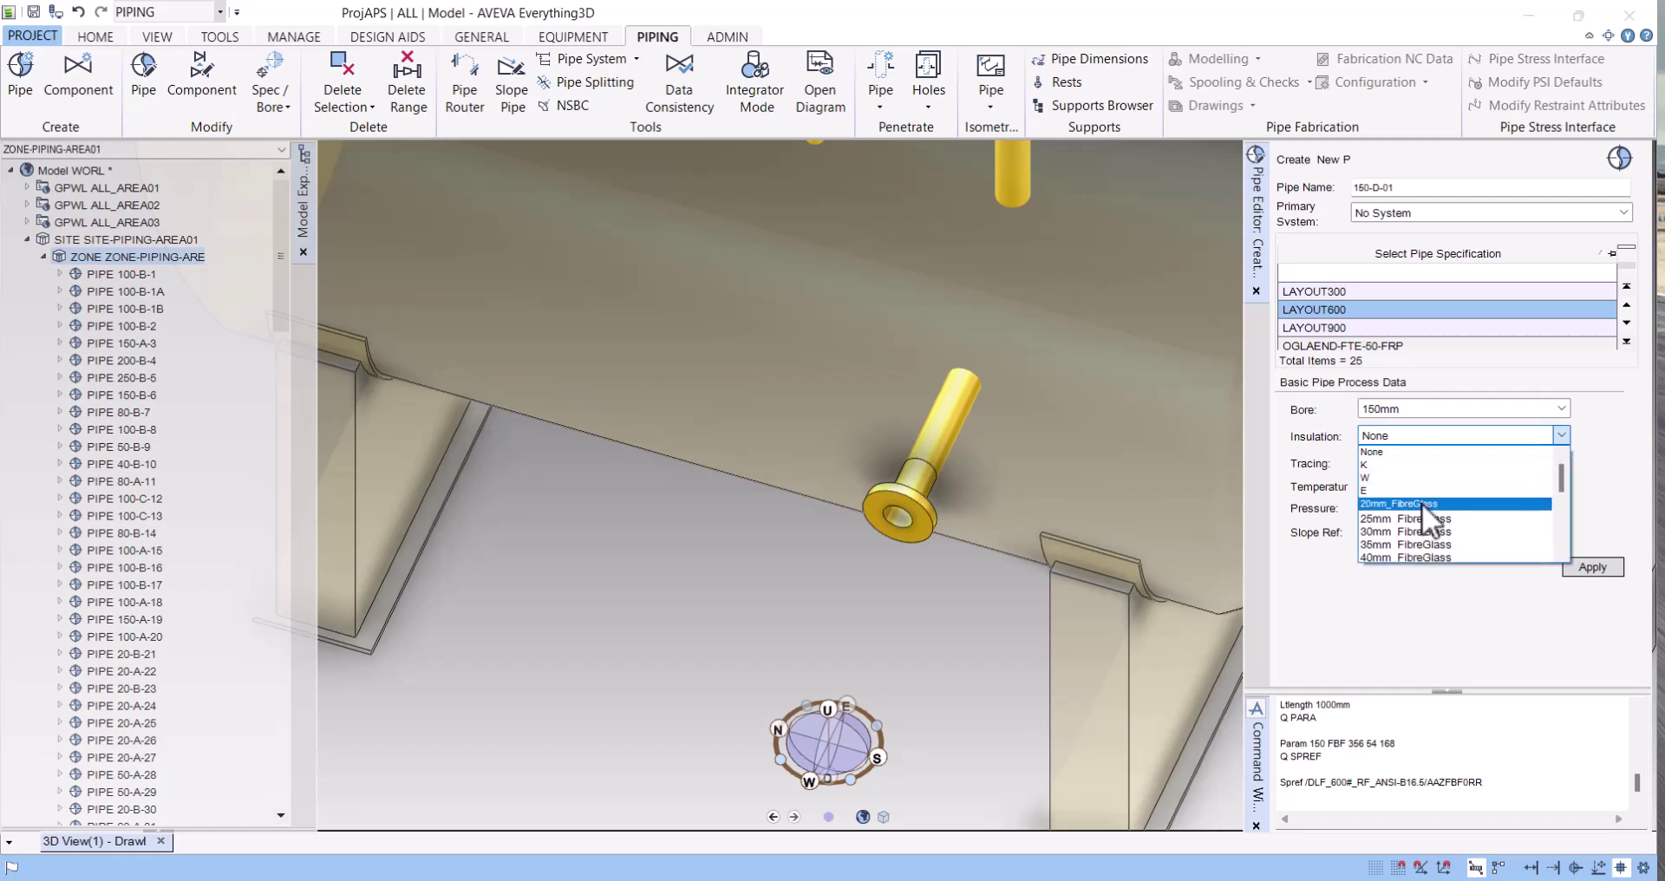
click(1389, 464)
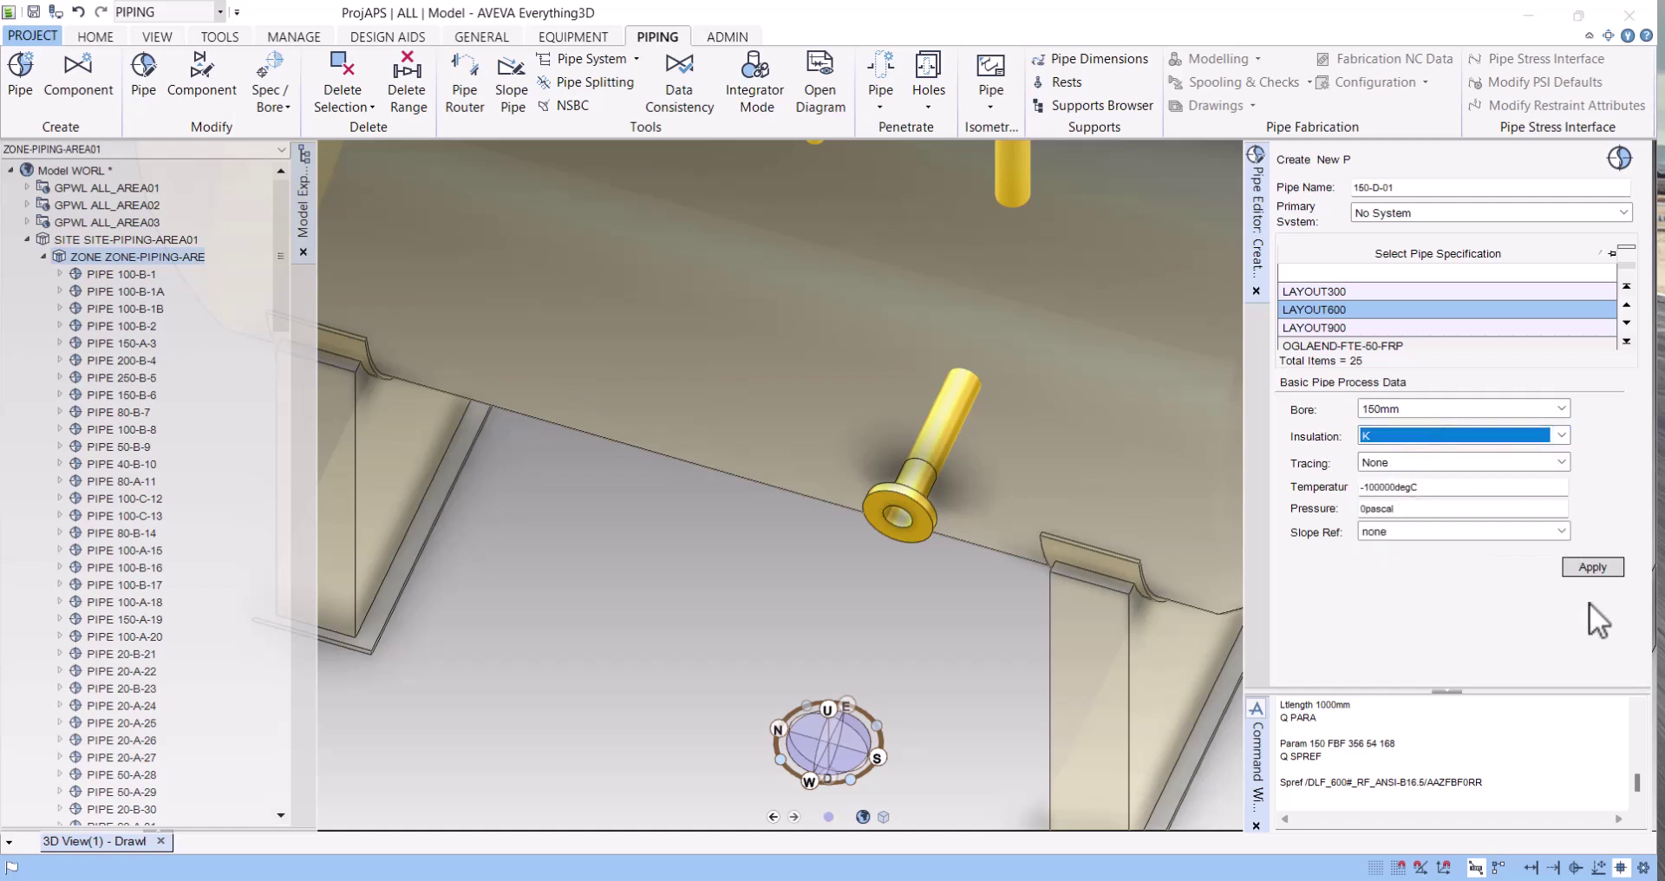
click(1592, 567)
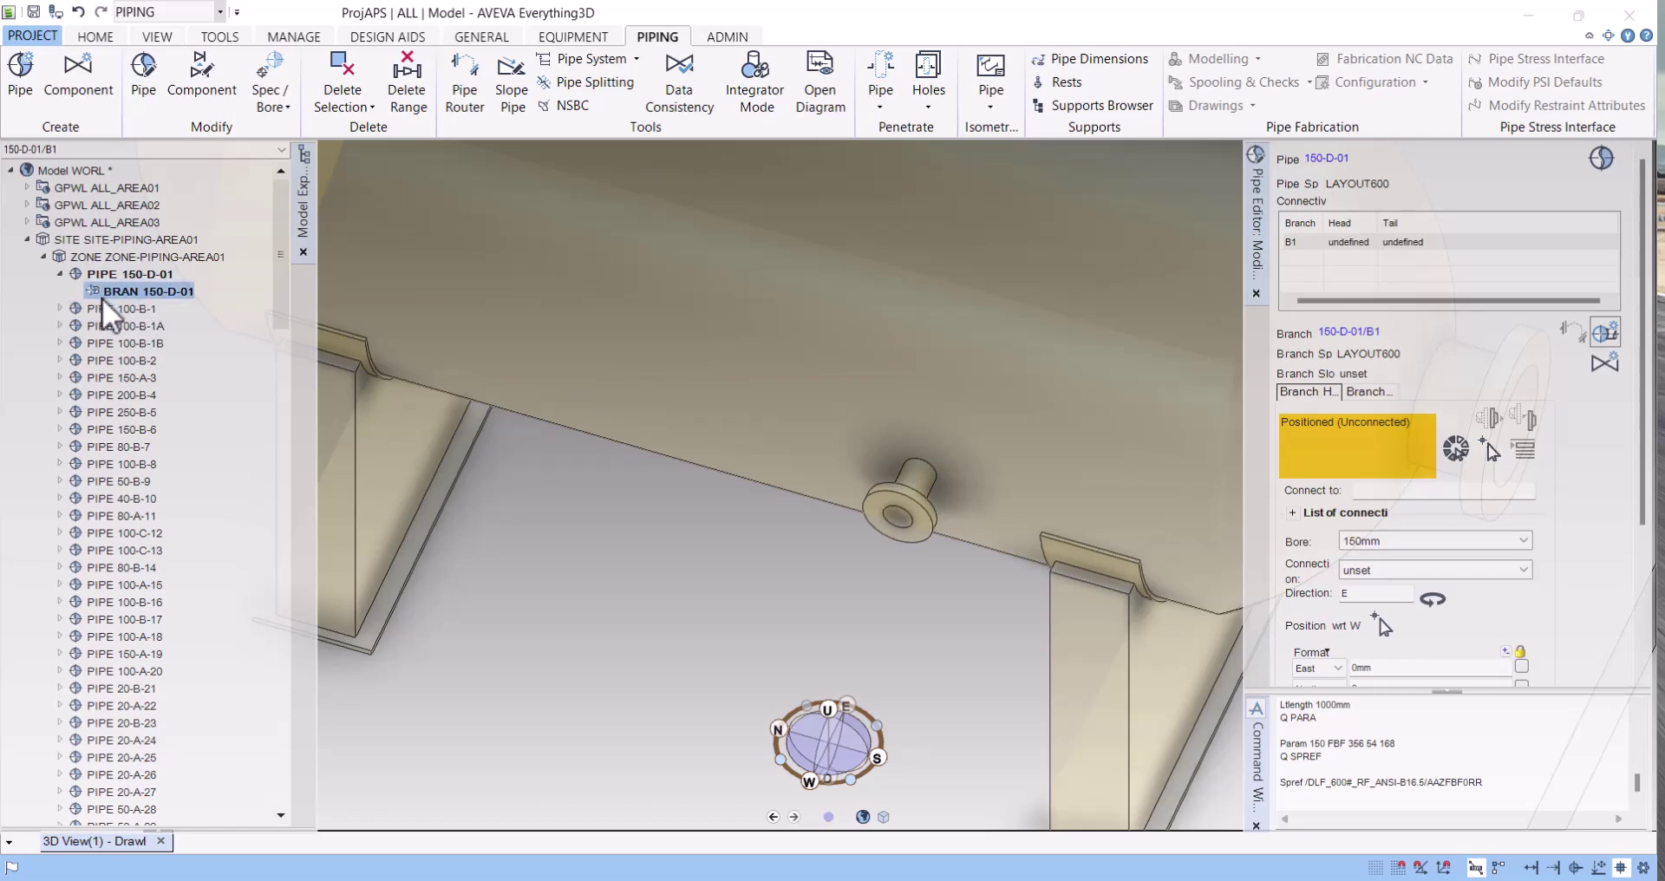
Connect the head of branch 150-D-01/B1 to the small nozzle low on the separator's side, between its two supports
scroll(950, 477, down, 10)
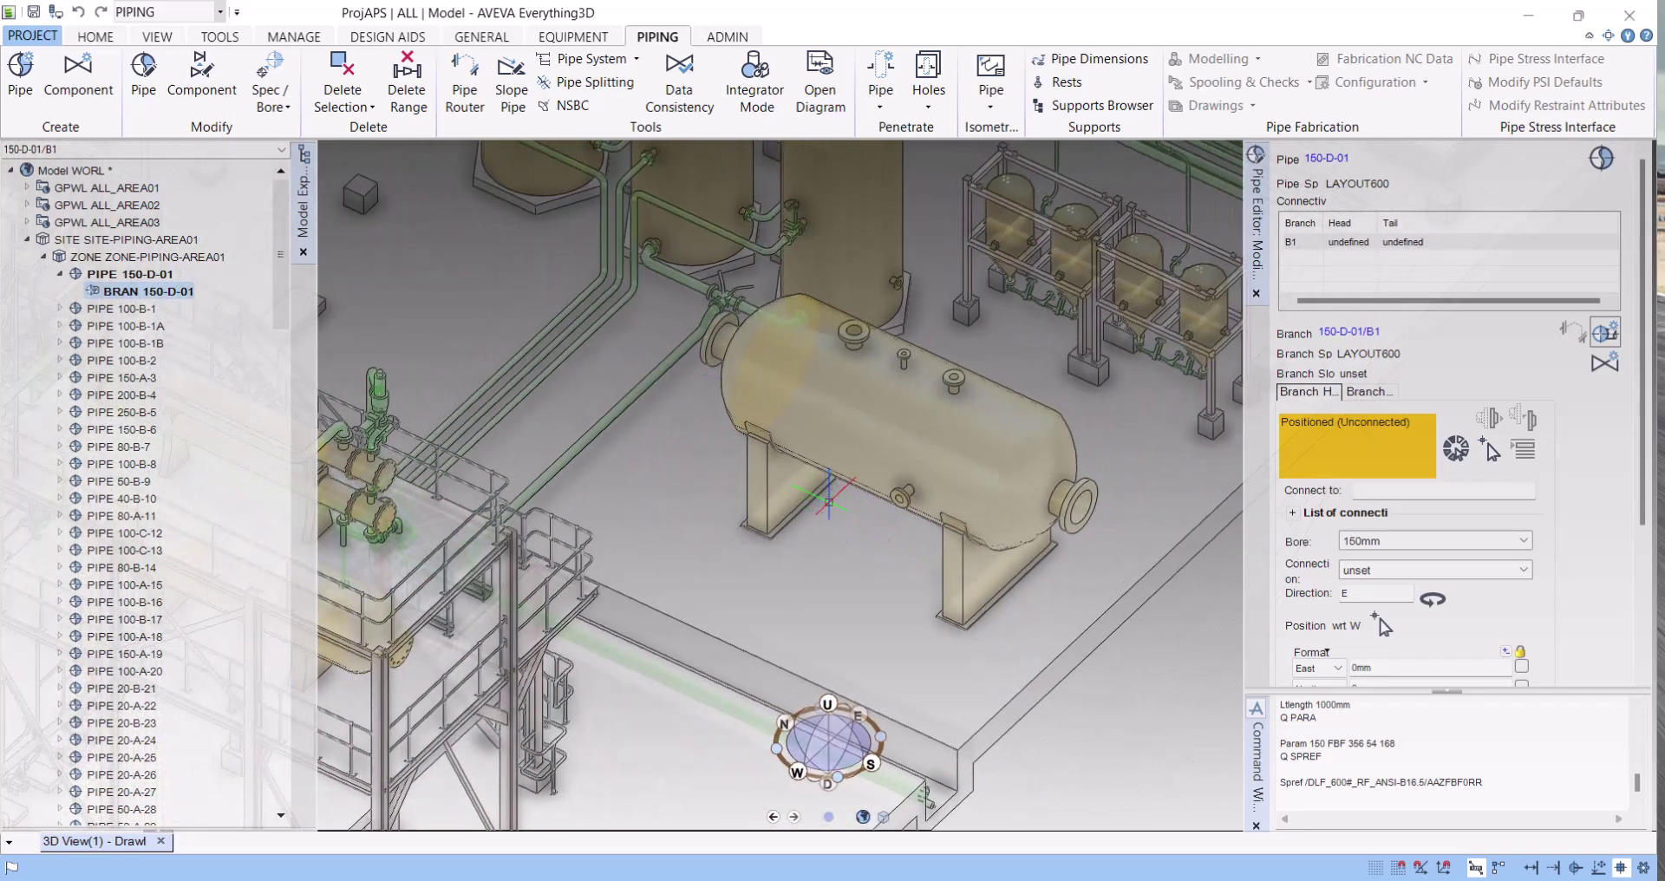
scroll(911, 507, up, 10)
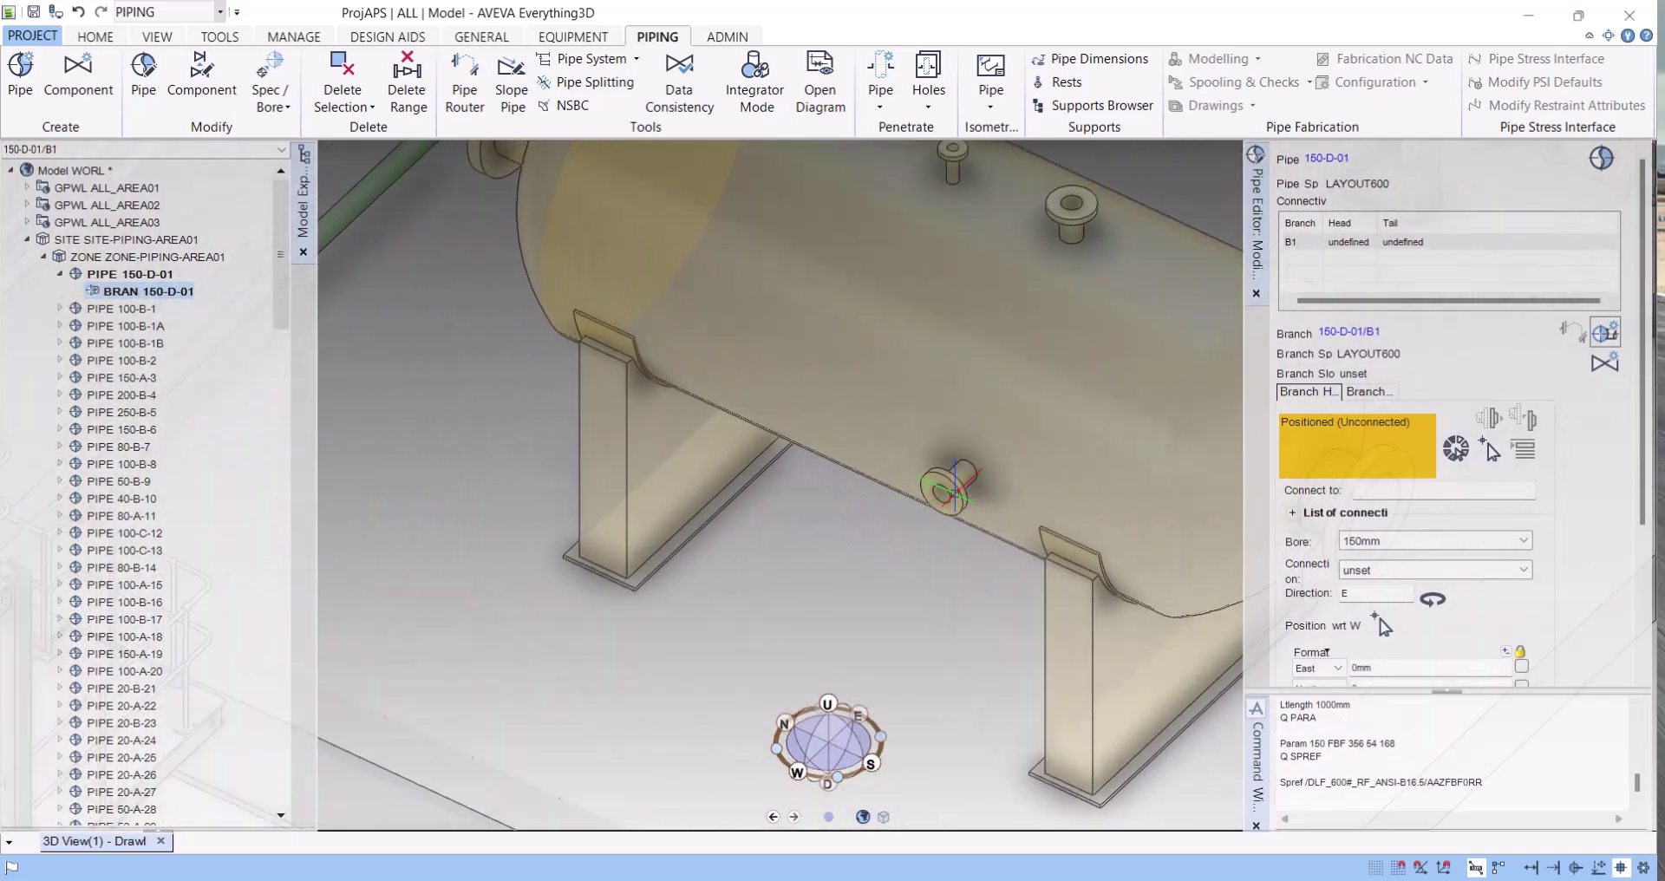
scroll(949, 498, down, 4)
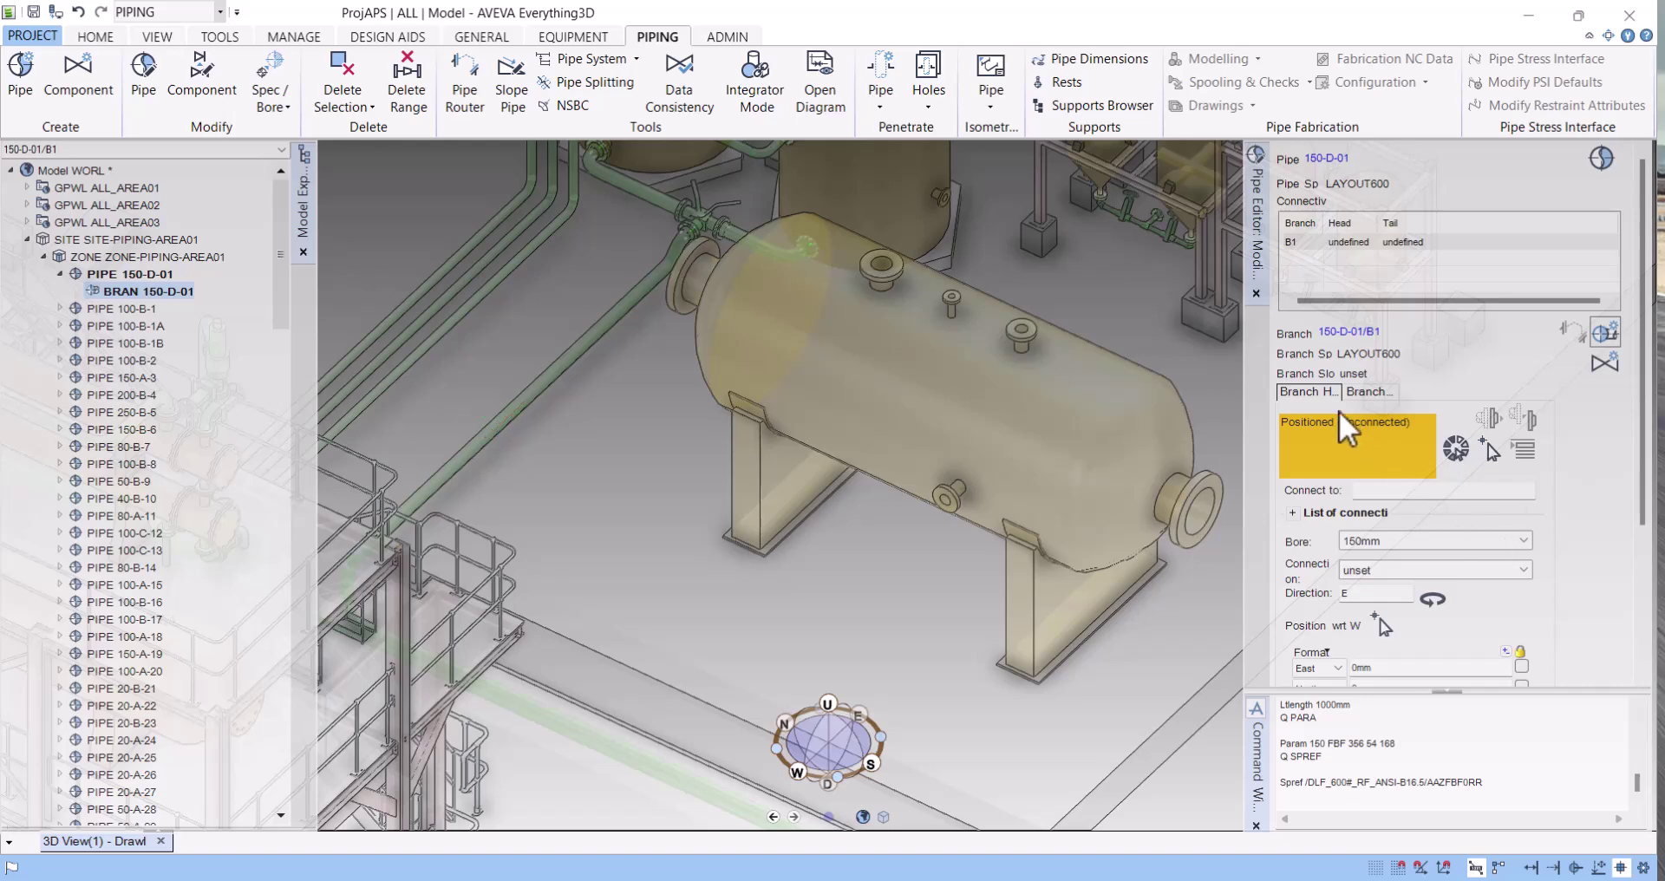
scroll(1327, 395, down, 3)
click(1368, 202)
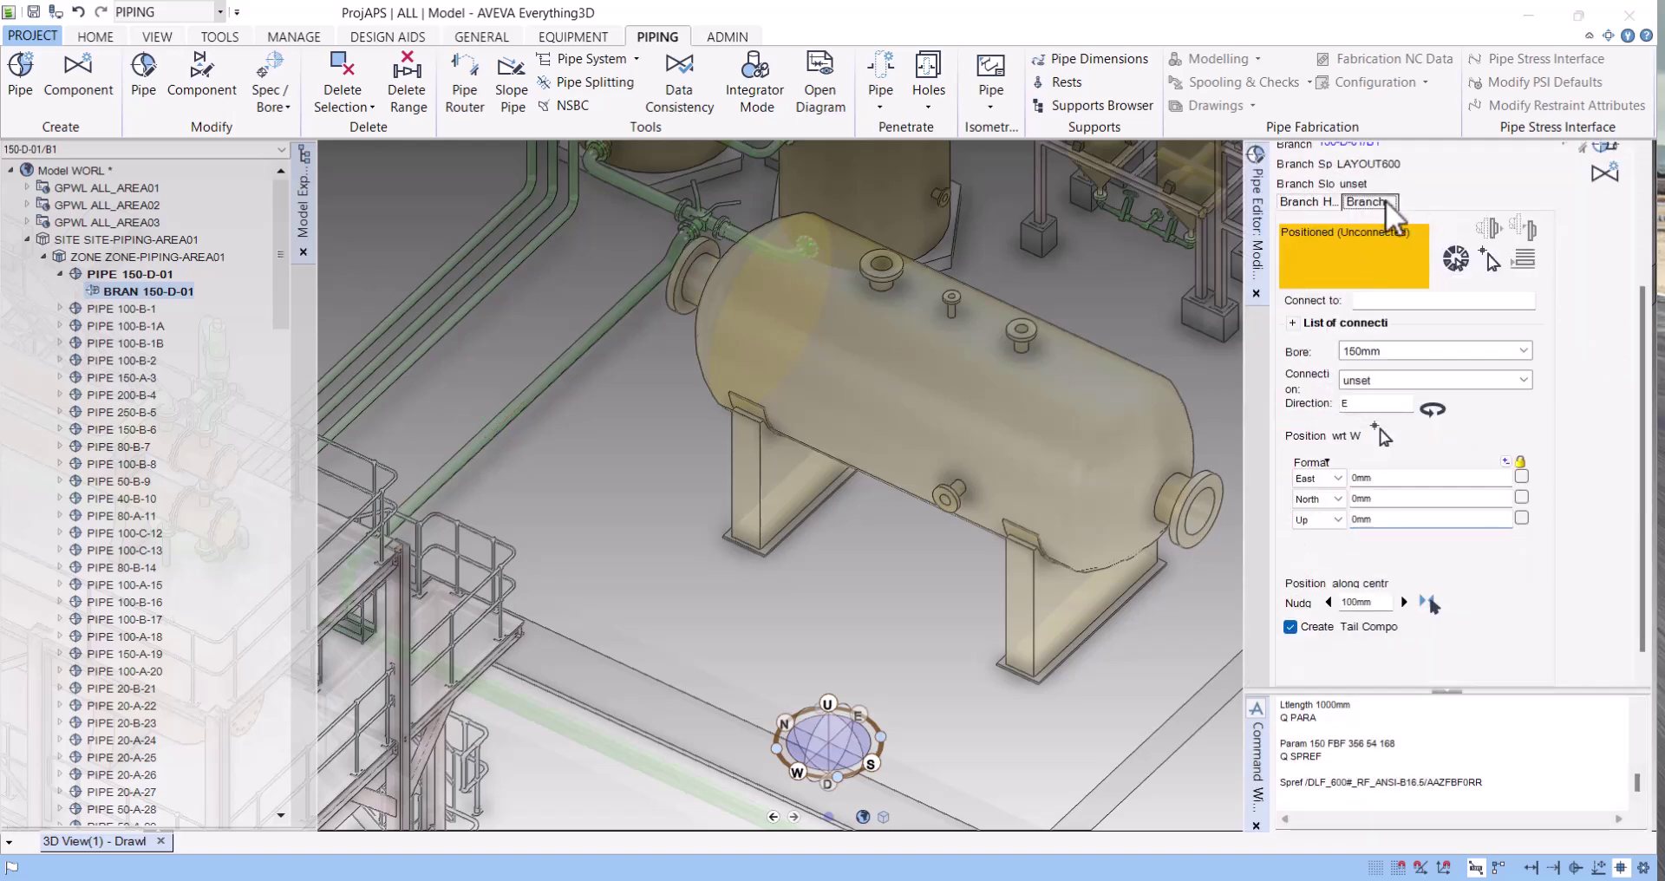
click(1307, 204)
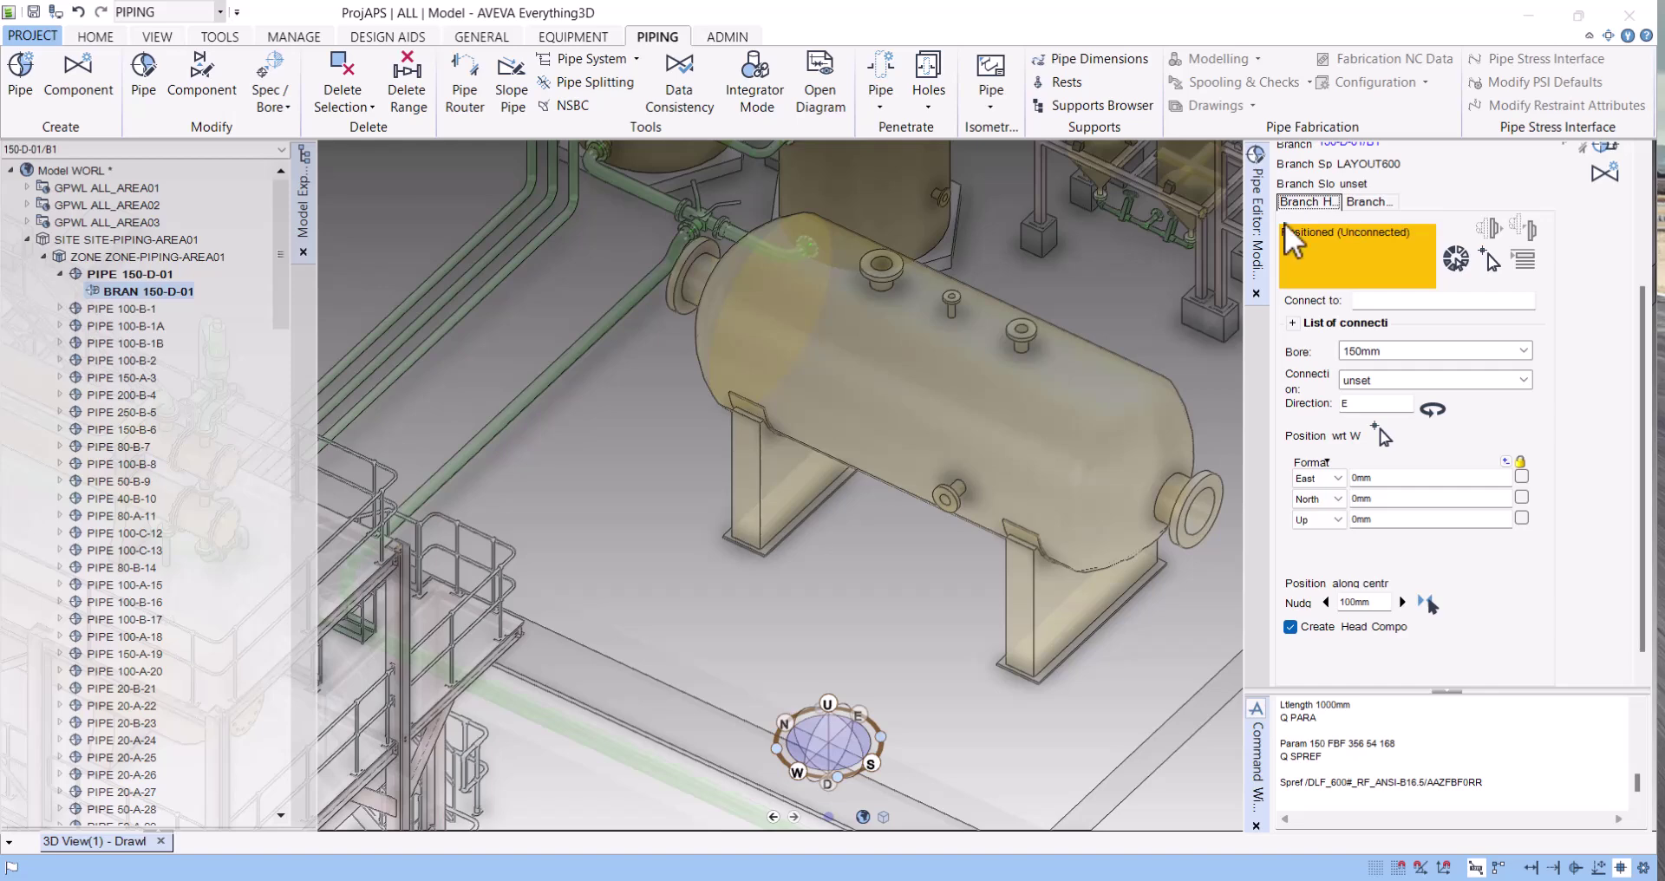
click(1489, 259)
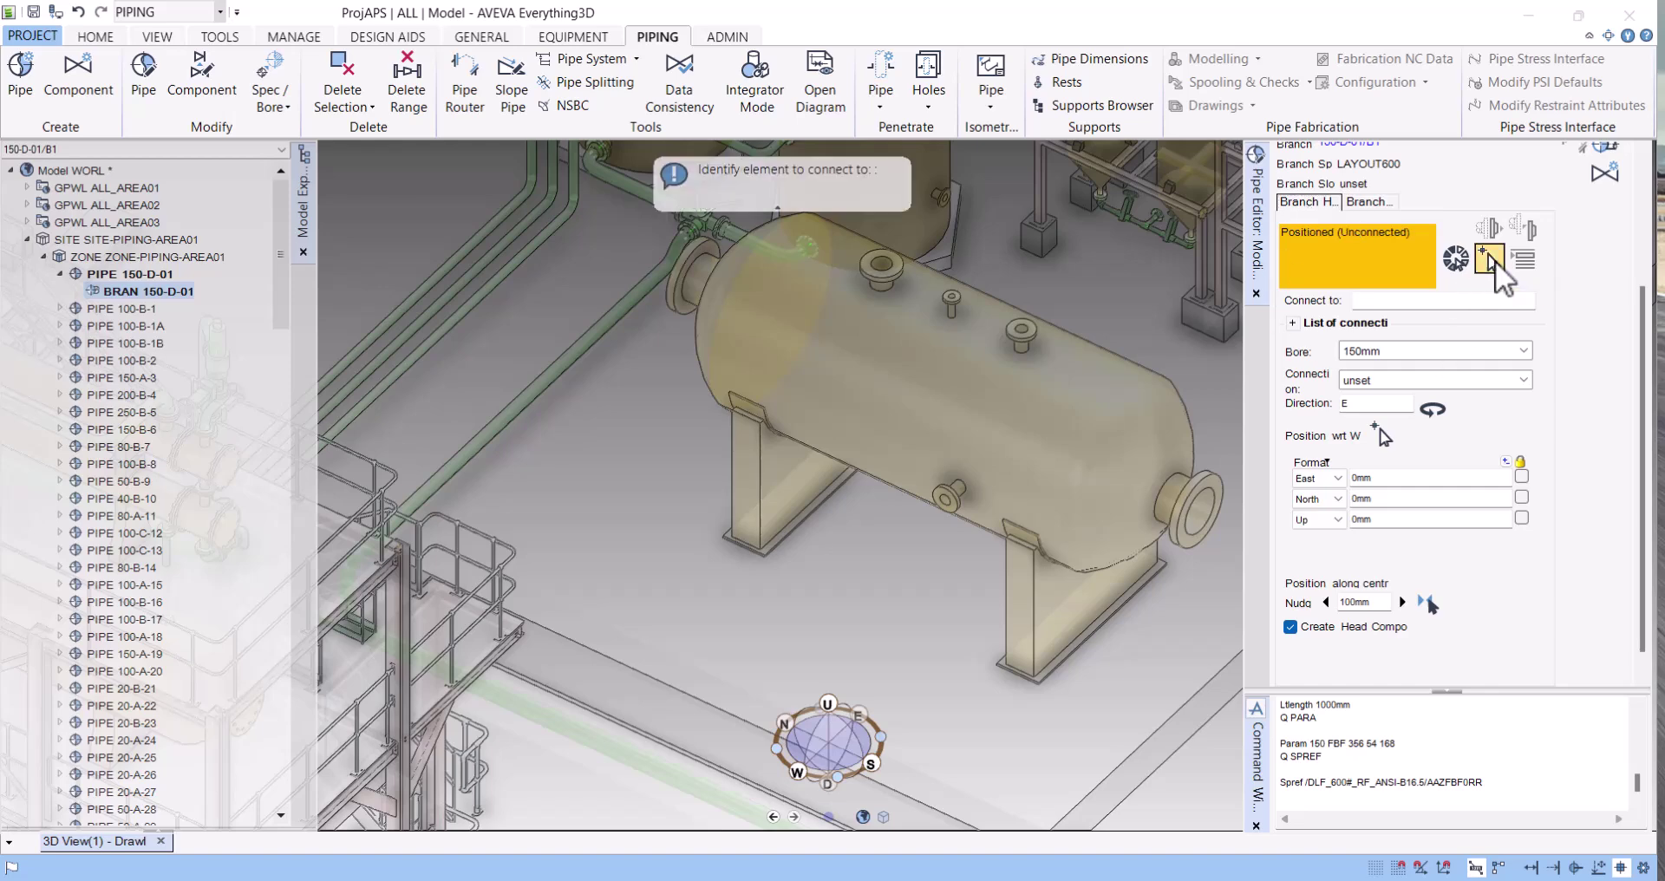
scroll(954, 520, up, 3)
scroll(948, 518, up, 2)
click(963, 491)
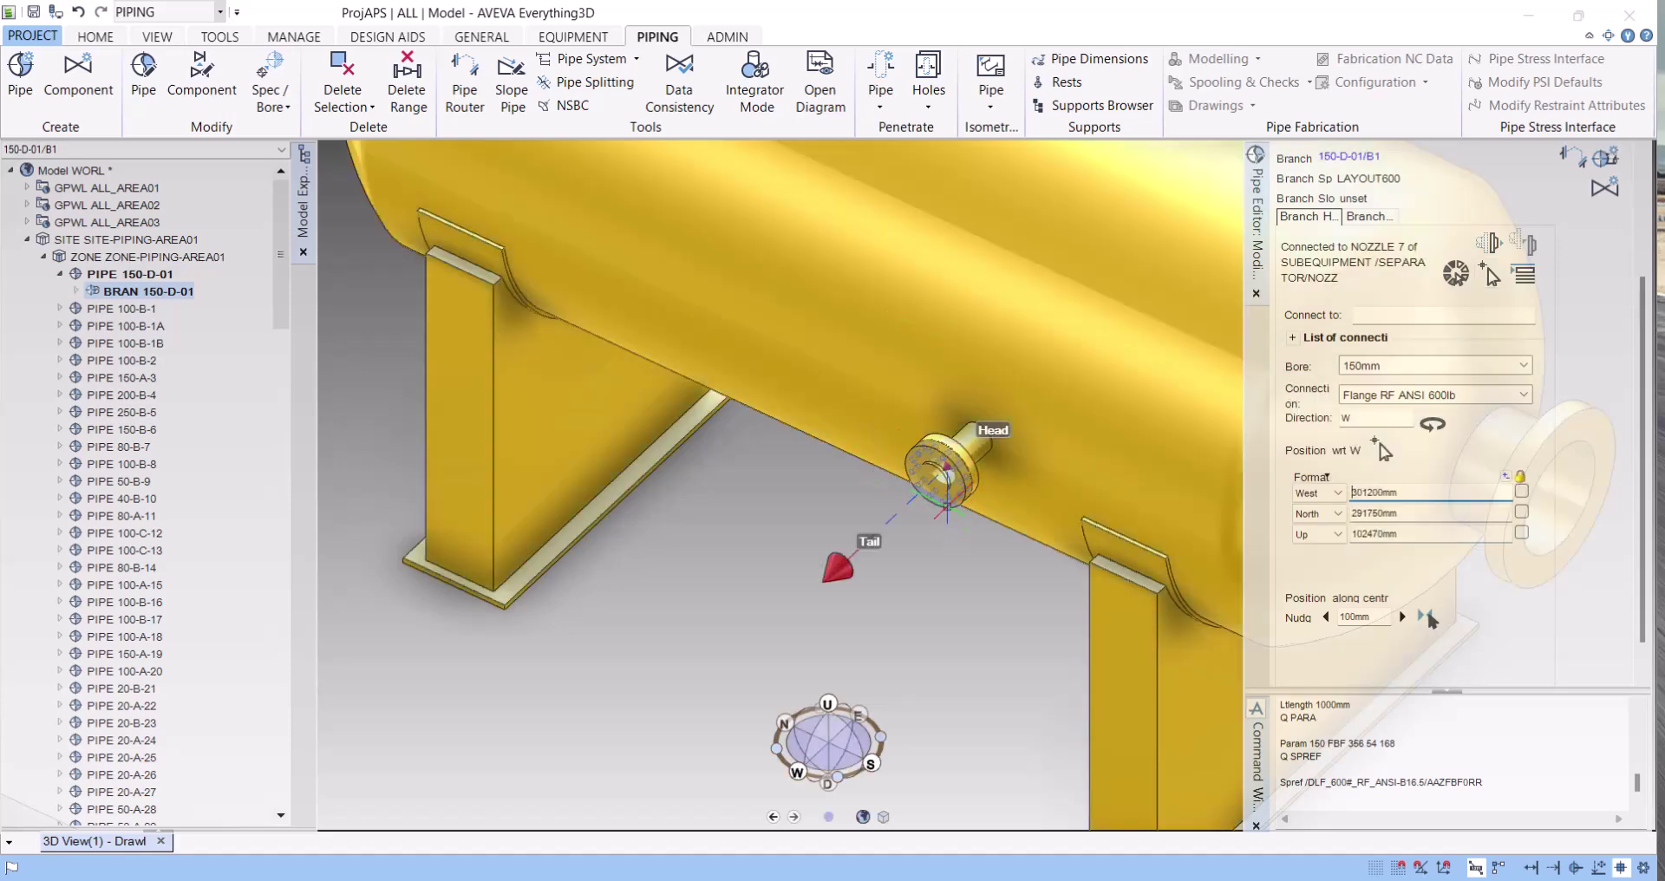
Make the flange under branch 150-D-01/B1 the current element and open component creation for the branch
scroll(947, 510, down, 3)
middle_drag(922, 472, 889, 490)
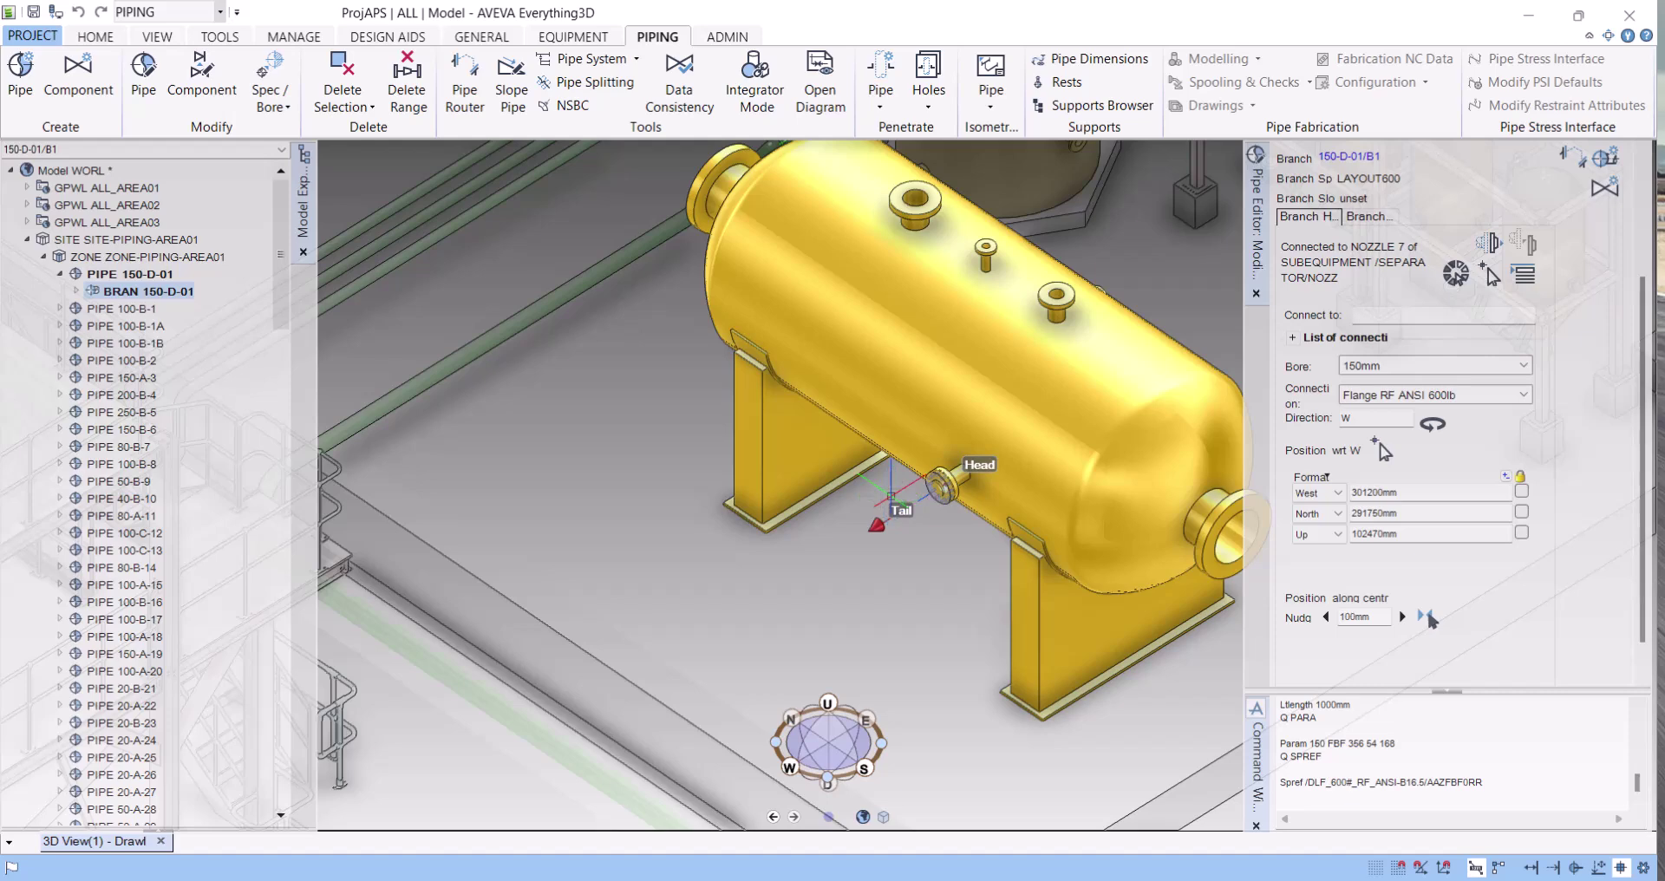
click(76, 291)
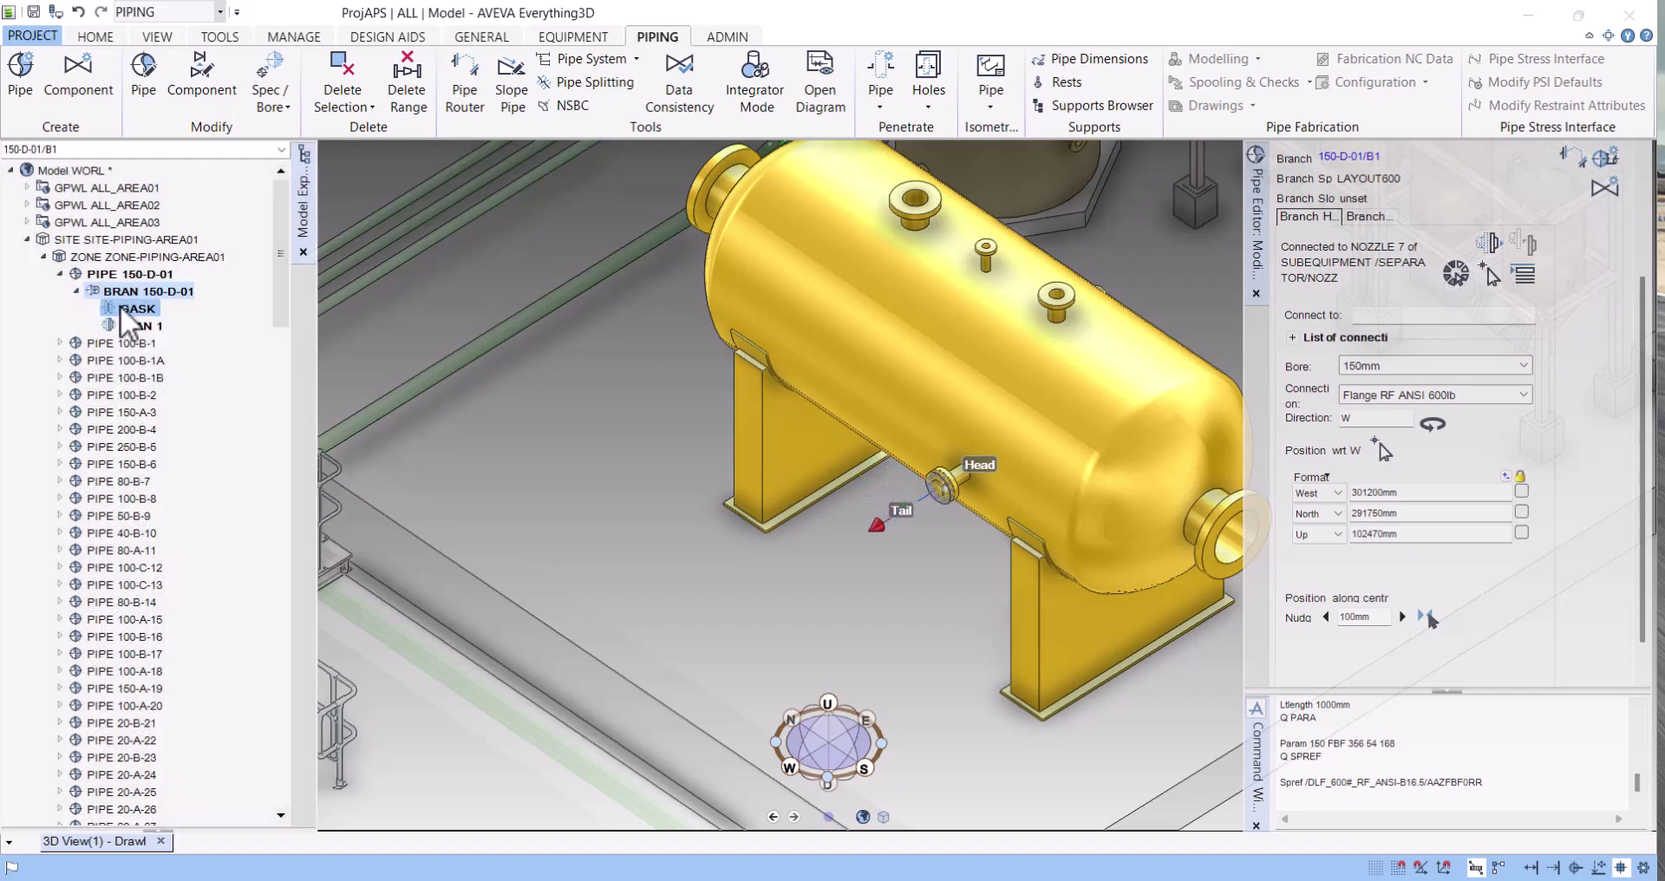
click(130, 325)
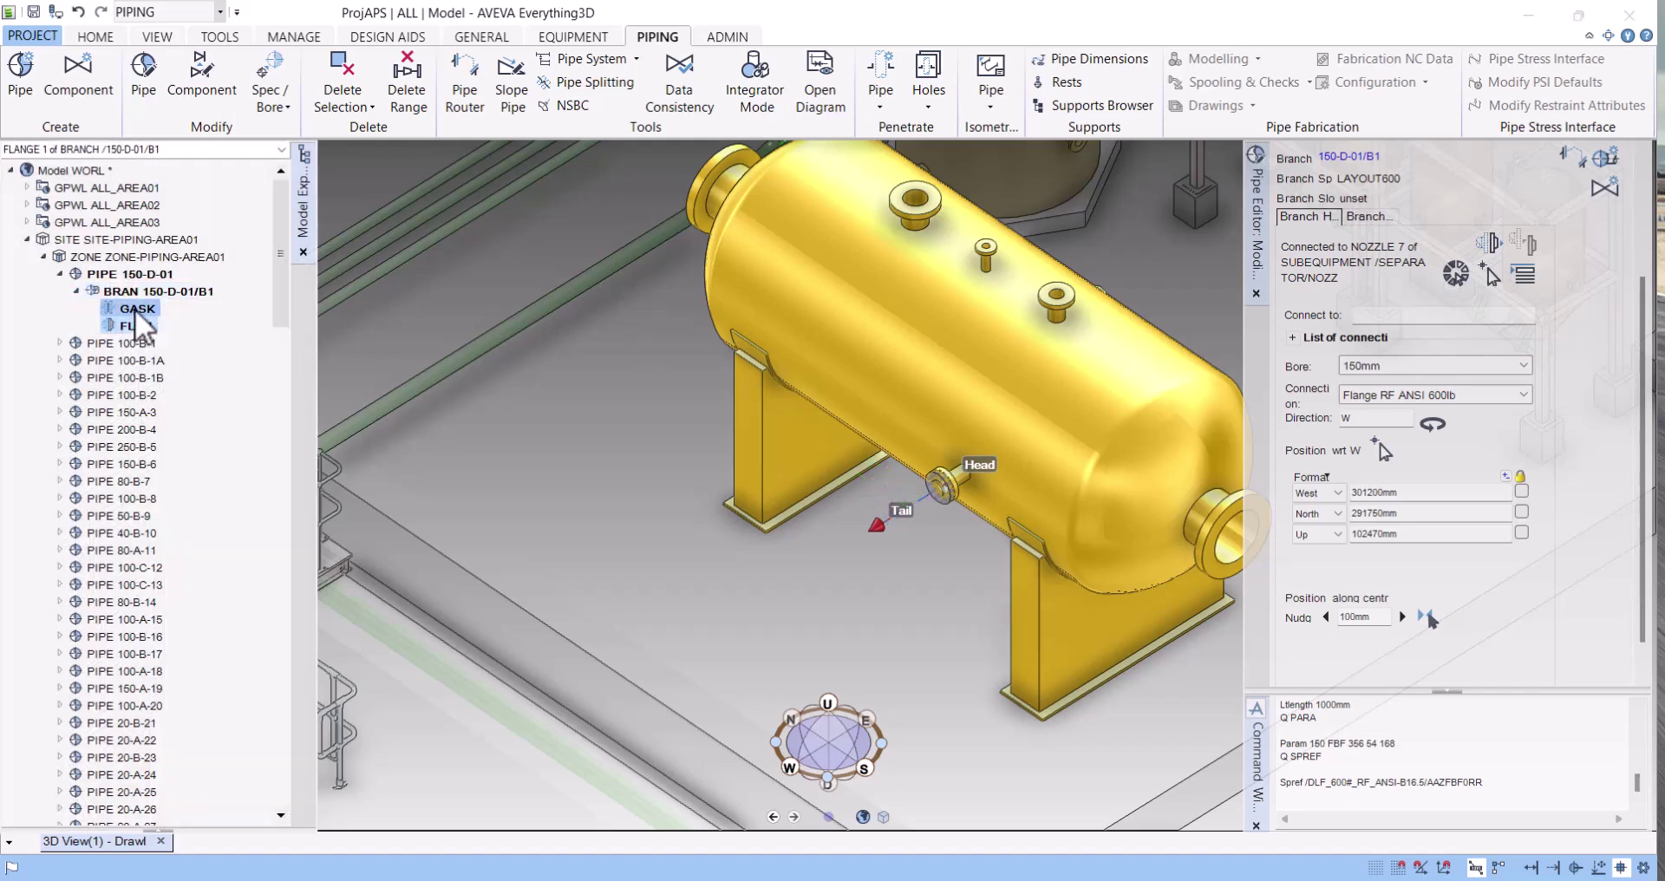
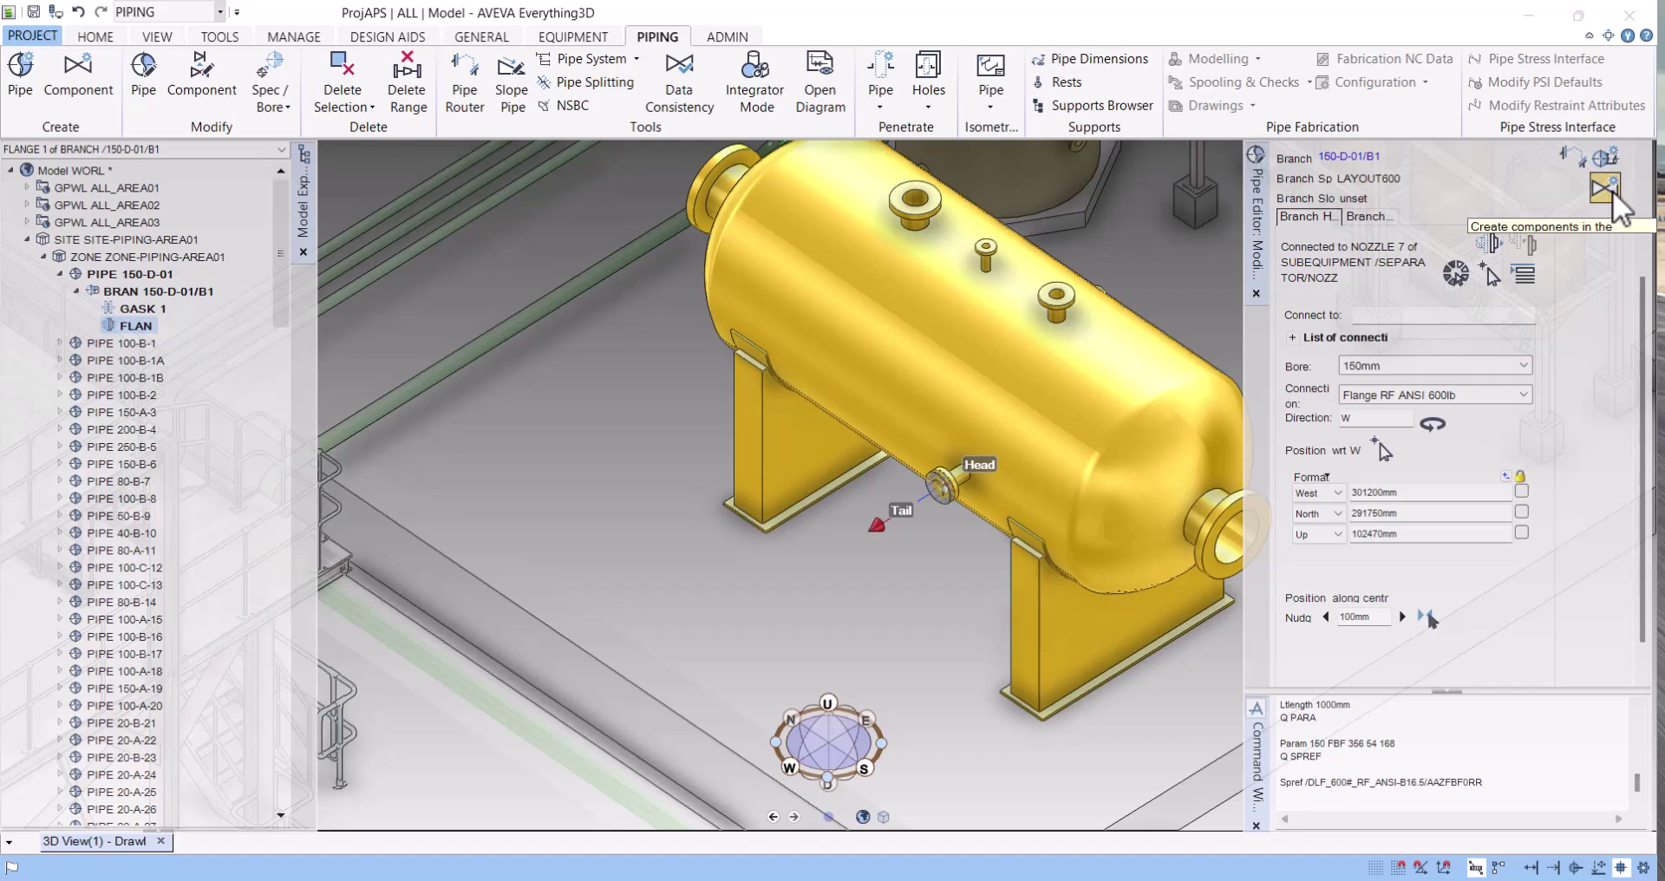
click(1606, 189)
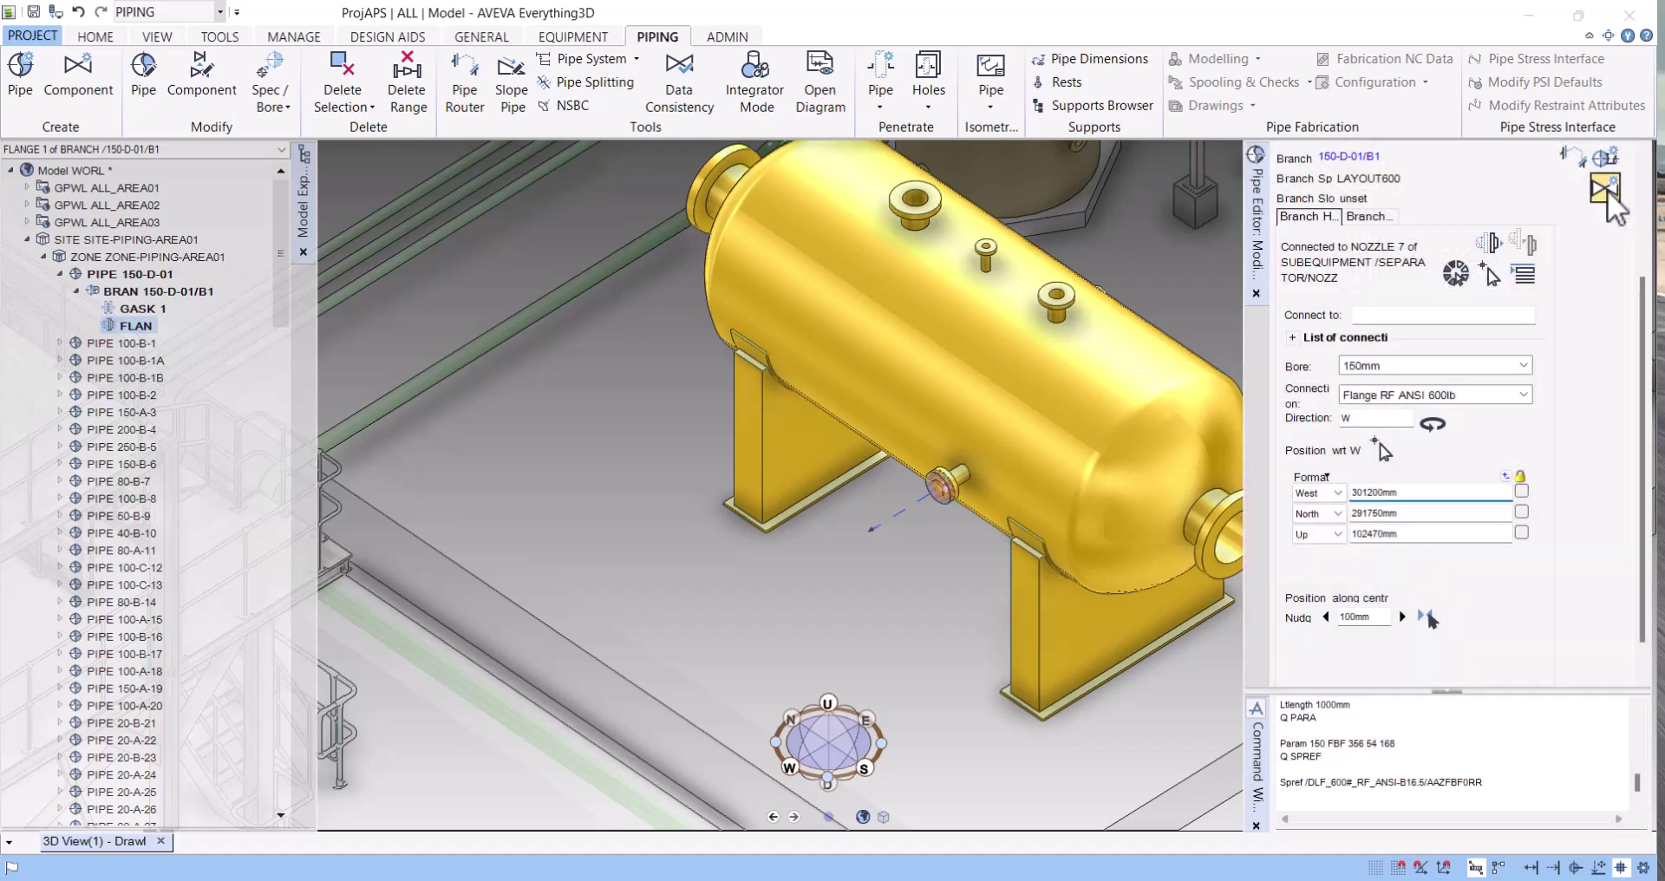
click(1606, 189)
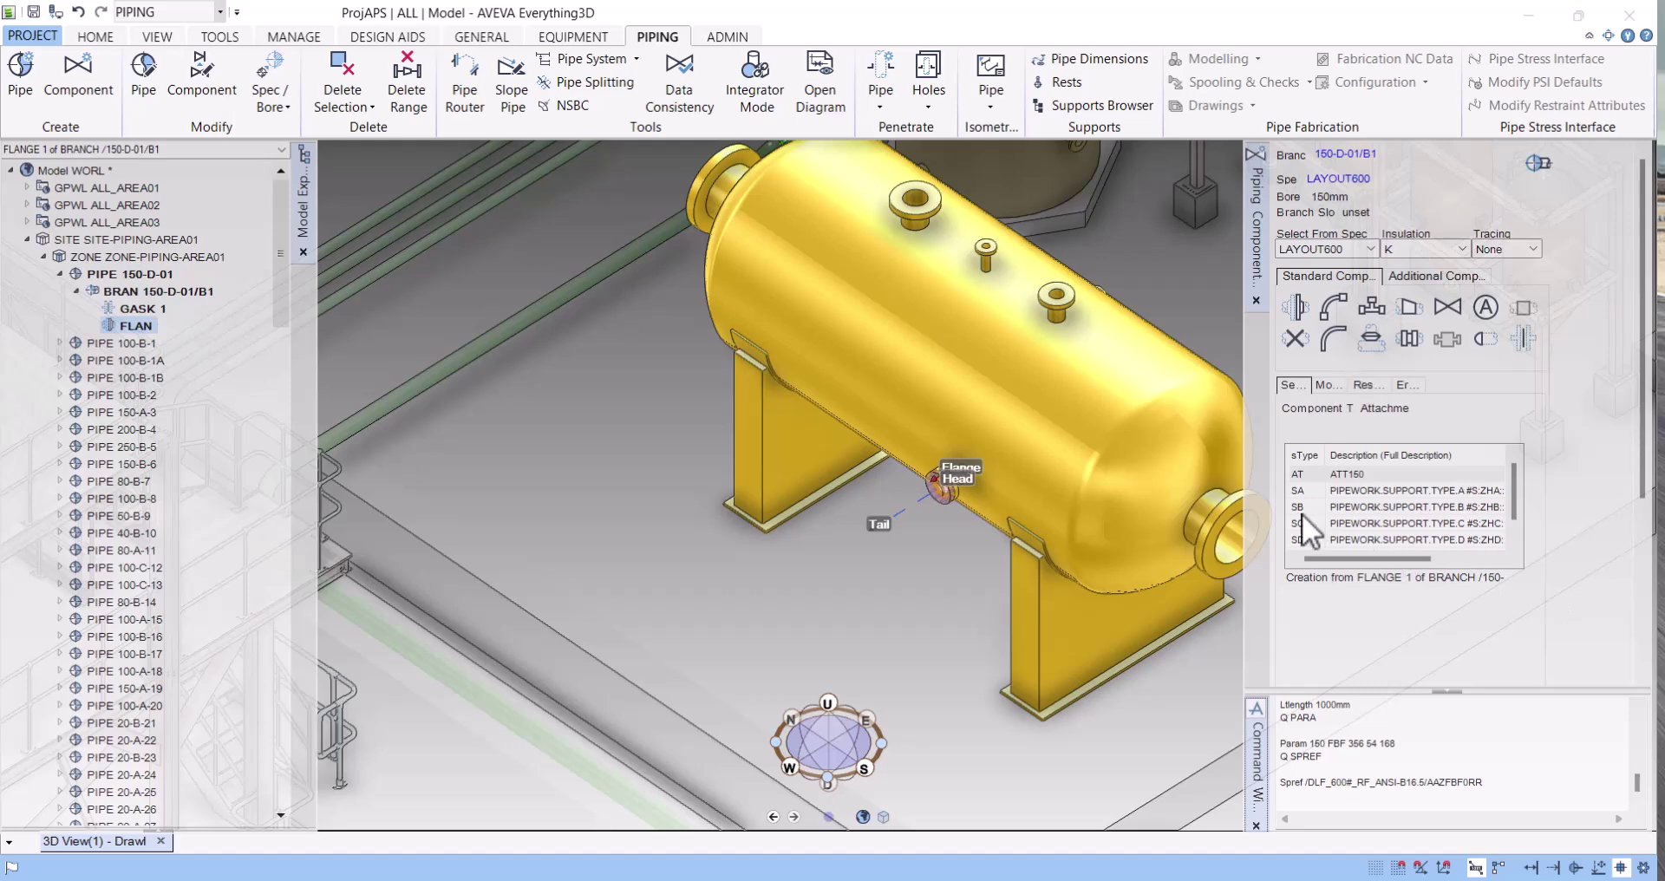
Review the component modification and creation options, and list the flange types in the LAYOUT600 specification
click(1330, 385)
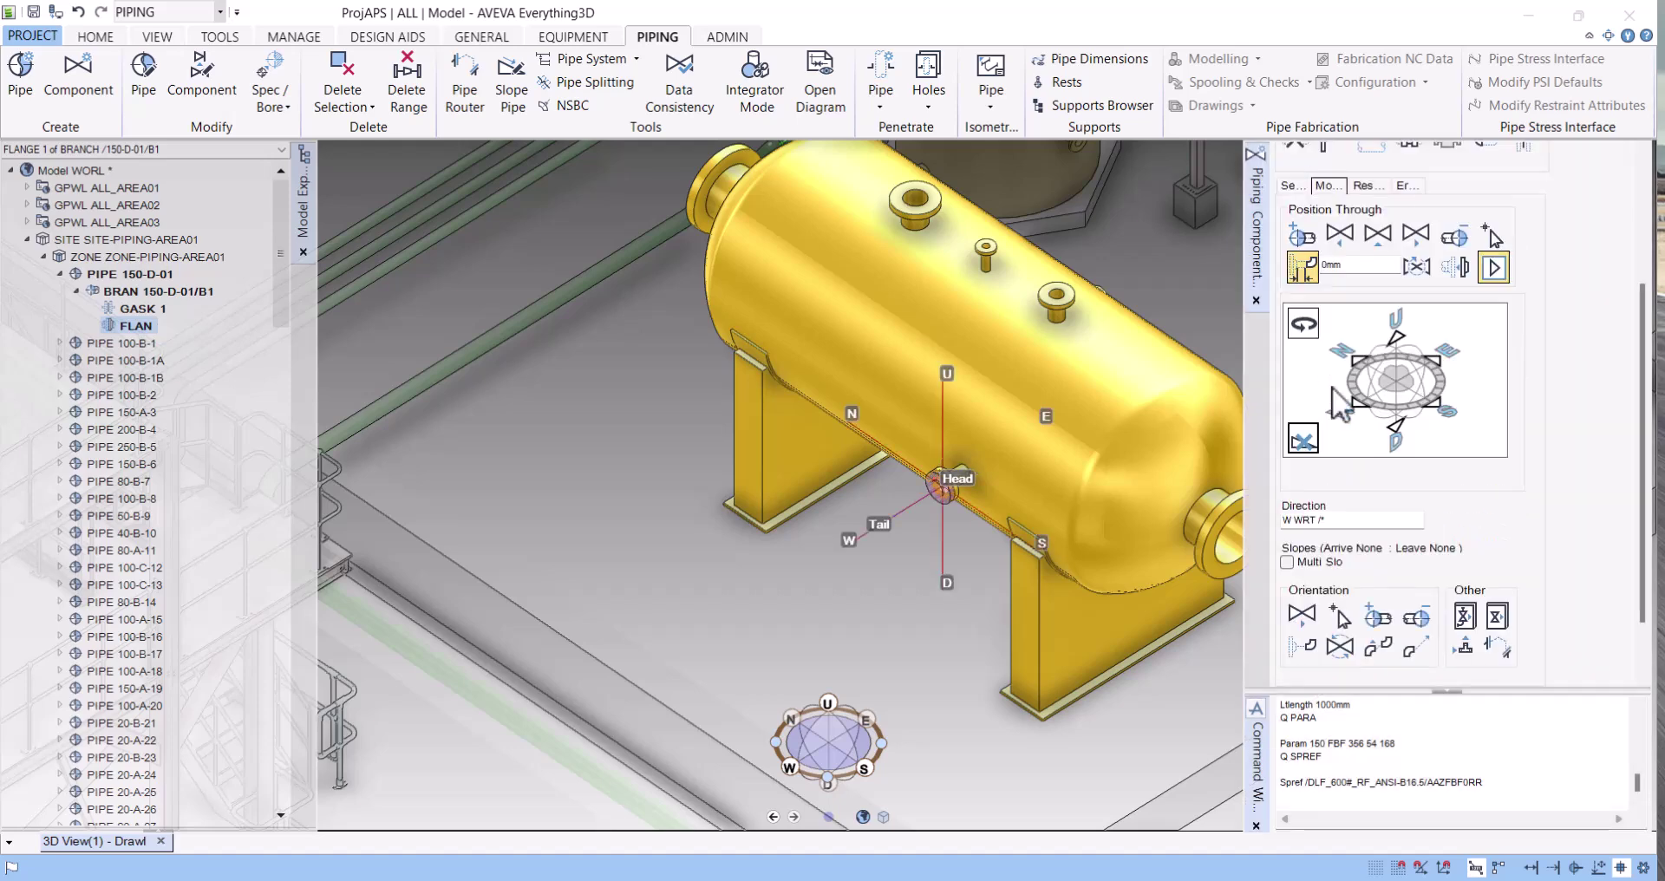
scroll(1388, 360, up, 3)
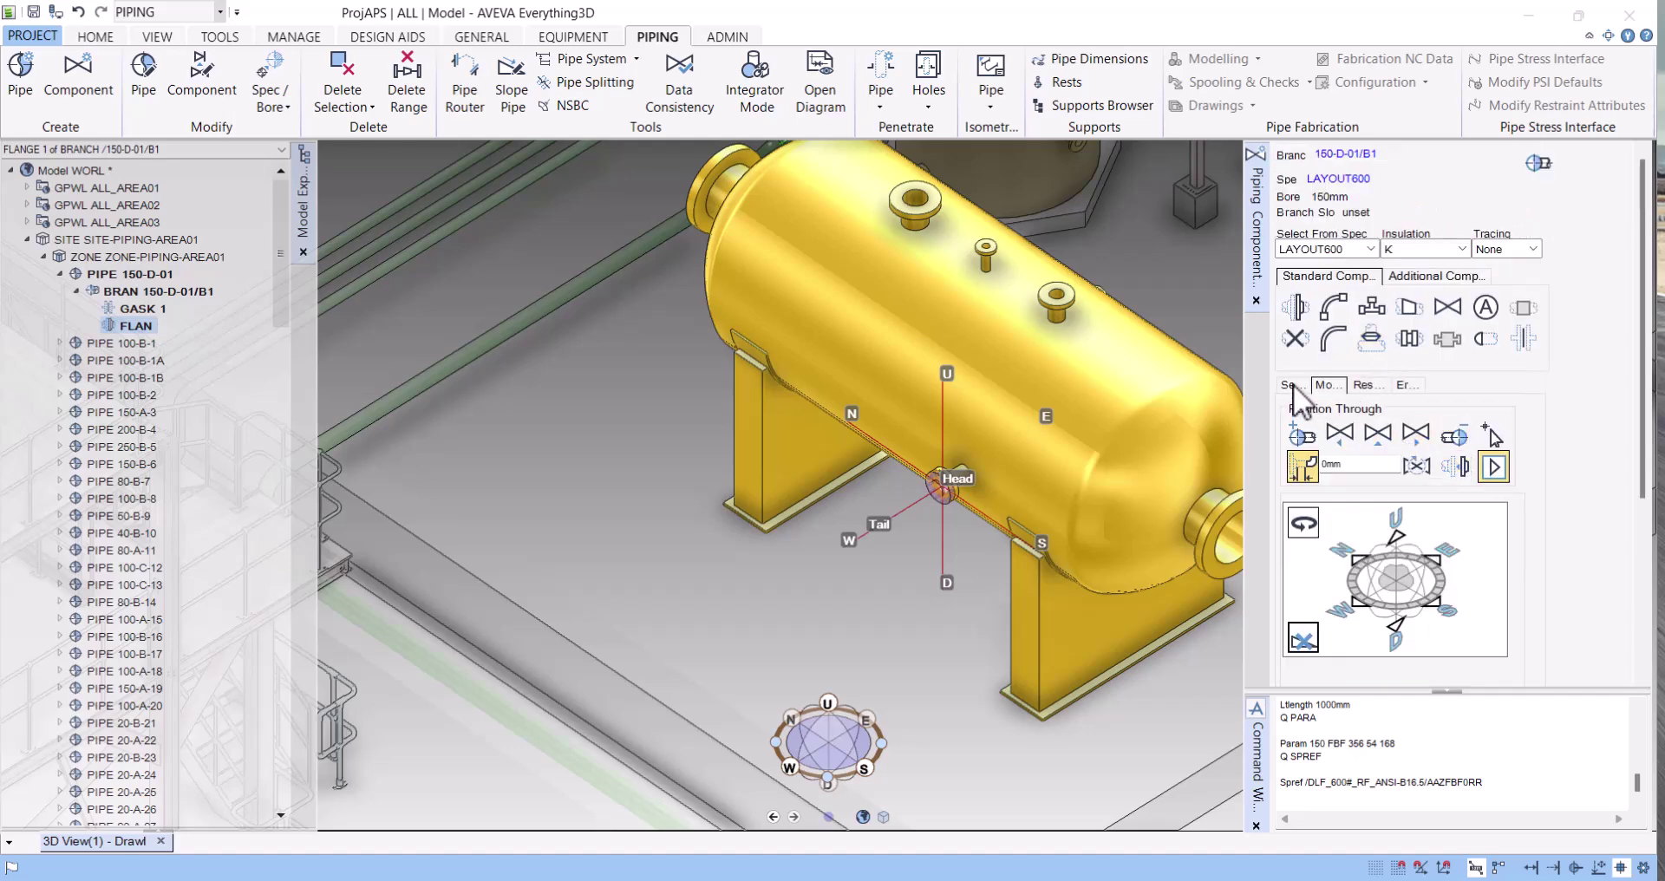
scroll(1309, 403, down, 3)
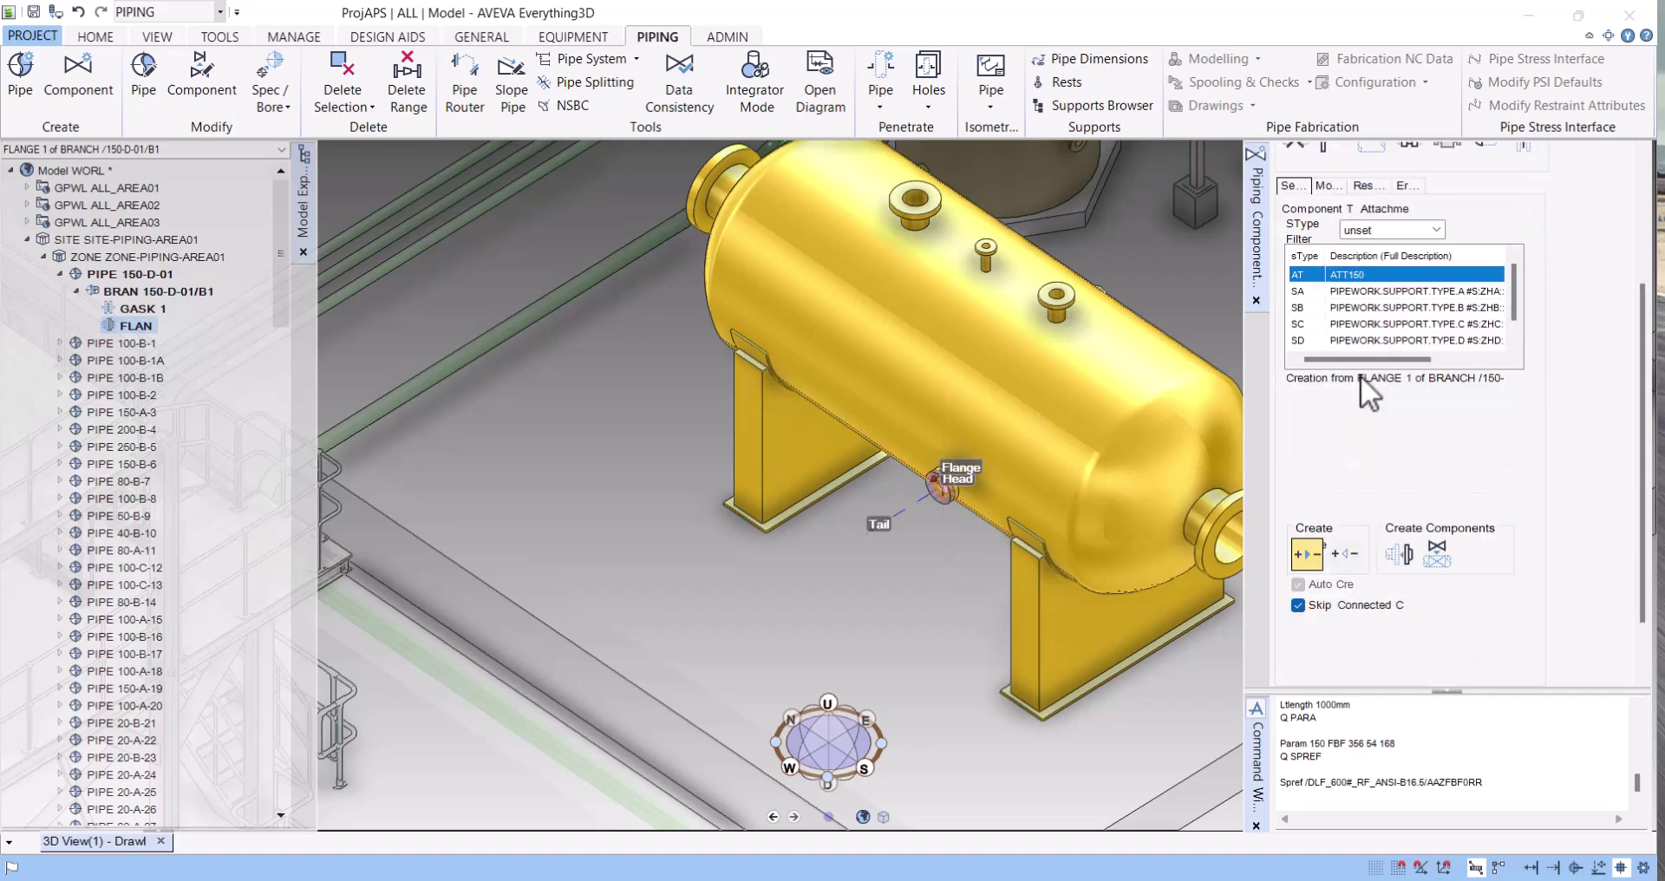
scroll(1613, 295, up, 3)
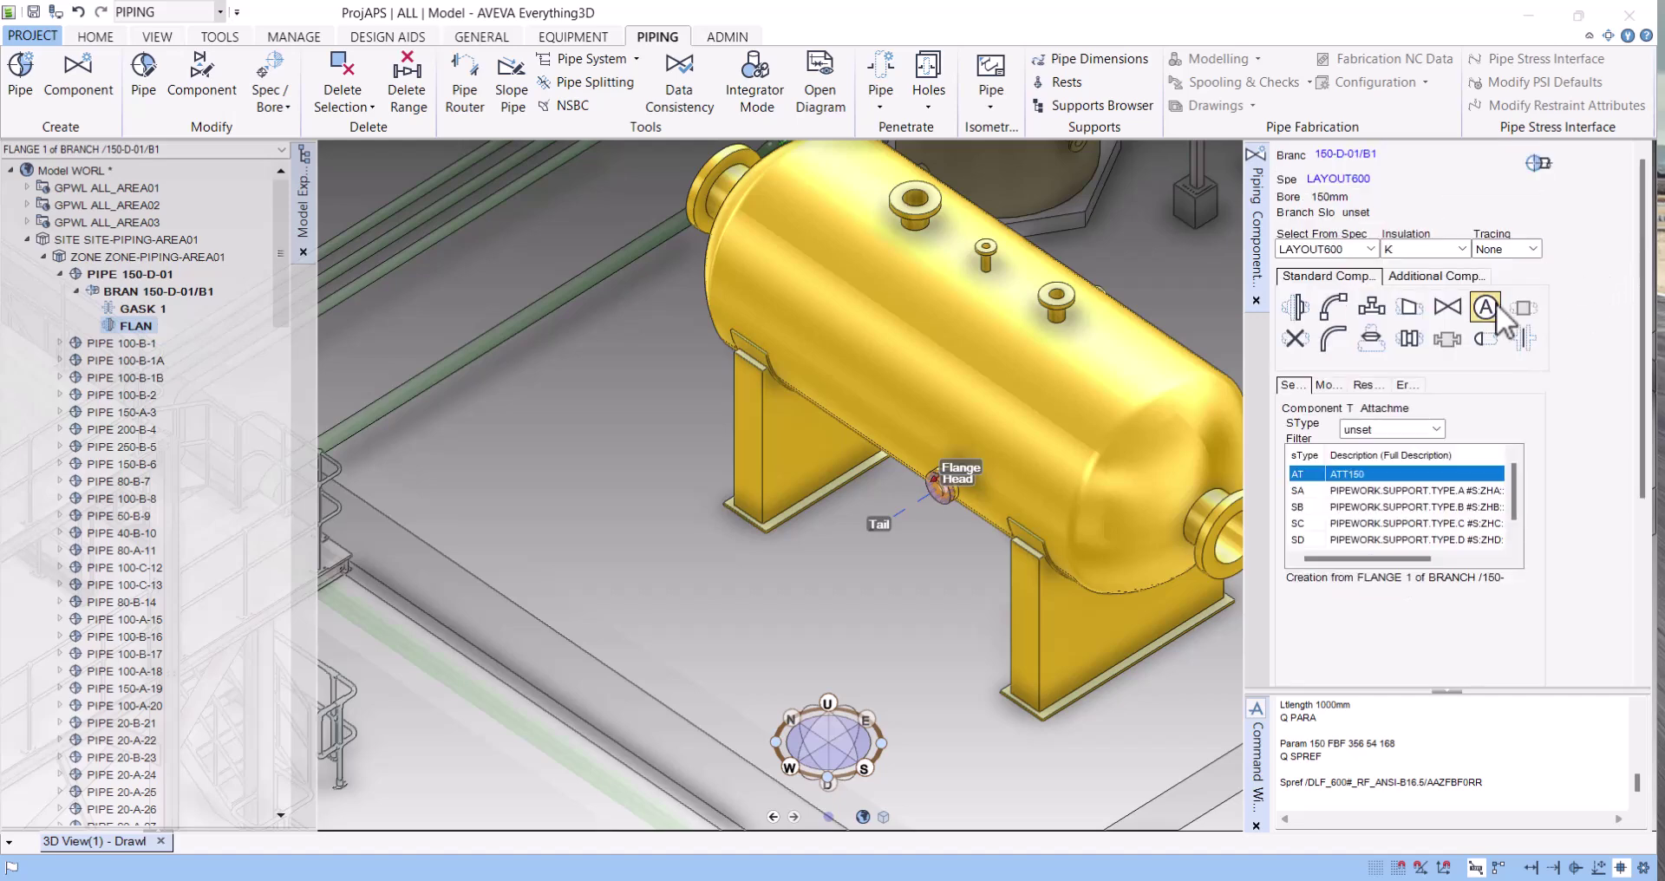
click(1297, 306)
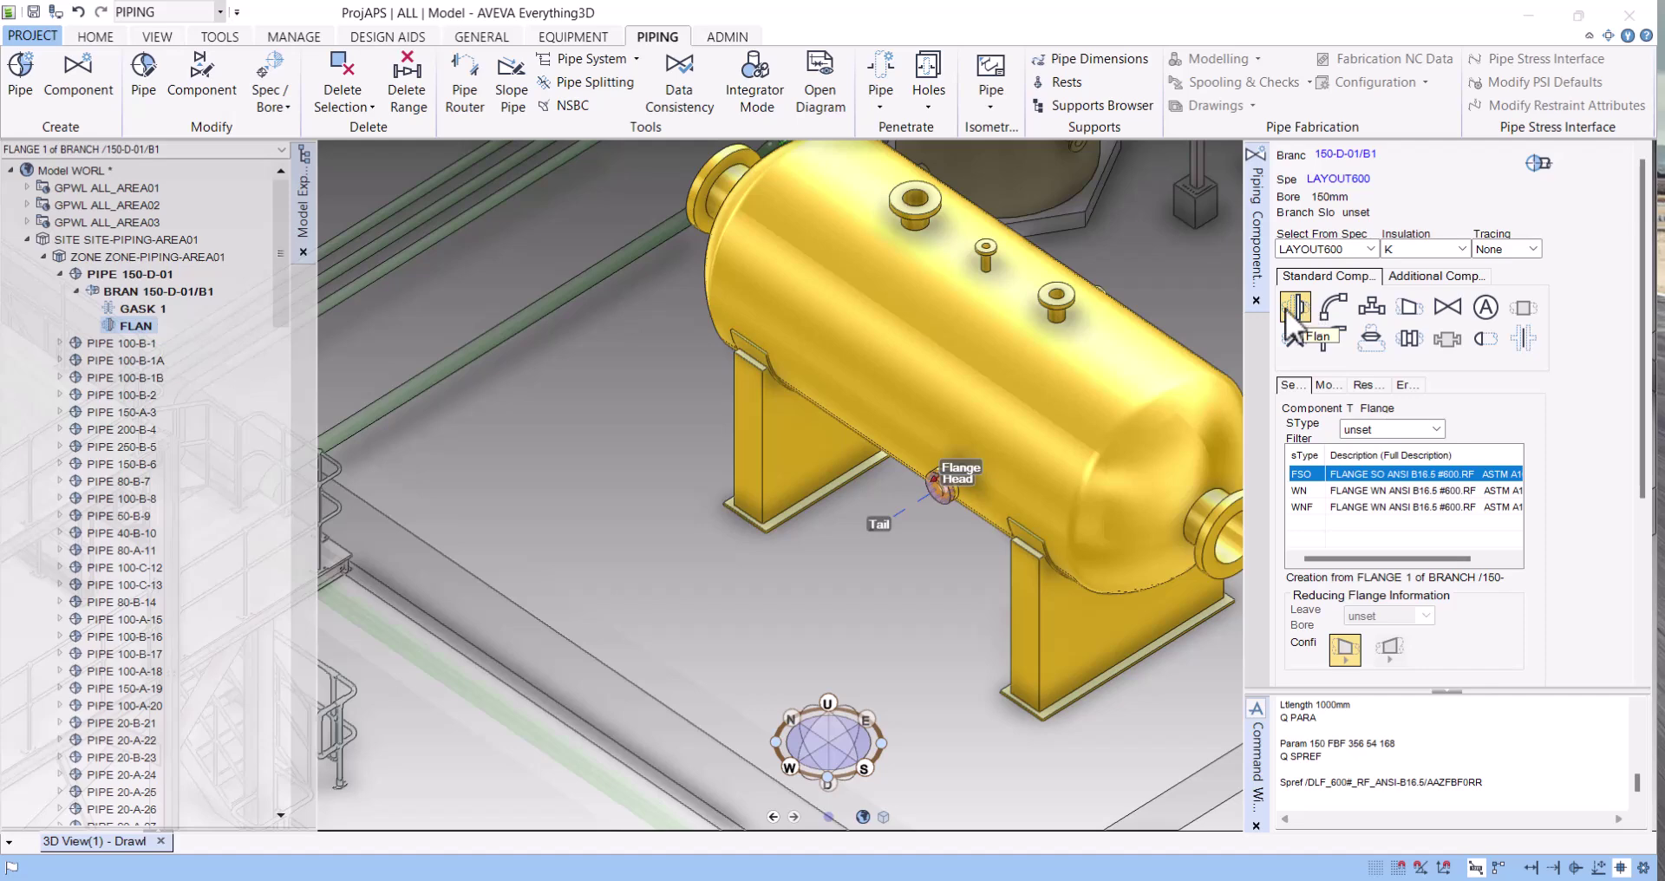
Make the branch's gasket the current element and turn off the Auto Create and Skip Connected options
click(130, 308)
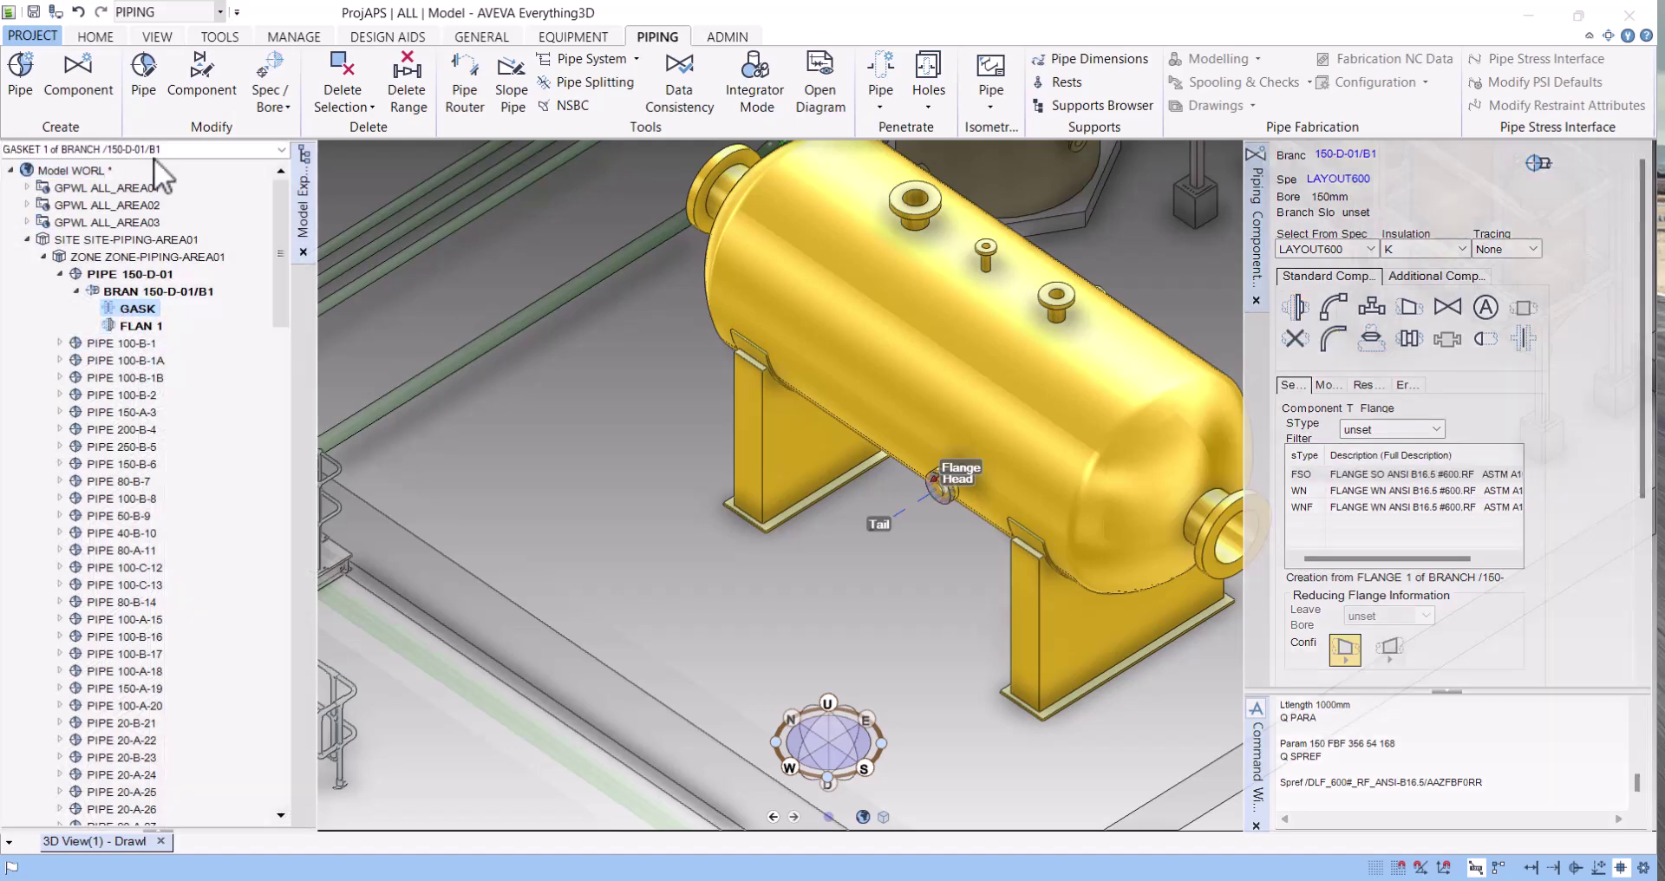
scroll(1491, 476, right, 2)
scroll(1413, 594, down, 3)
click(1298, 577)
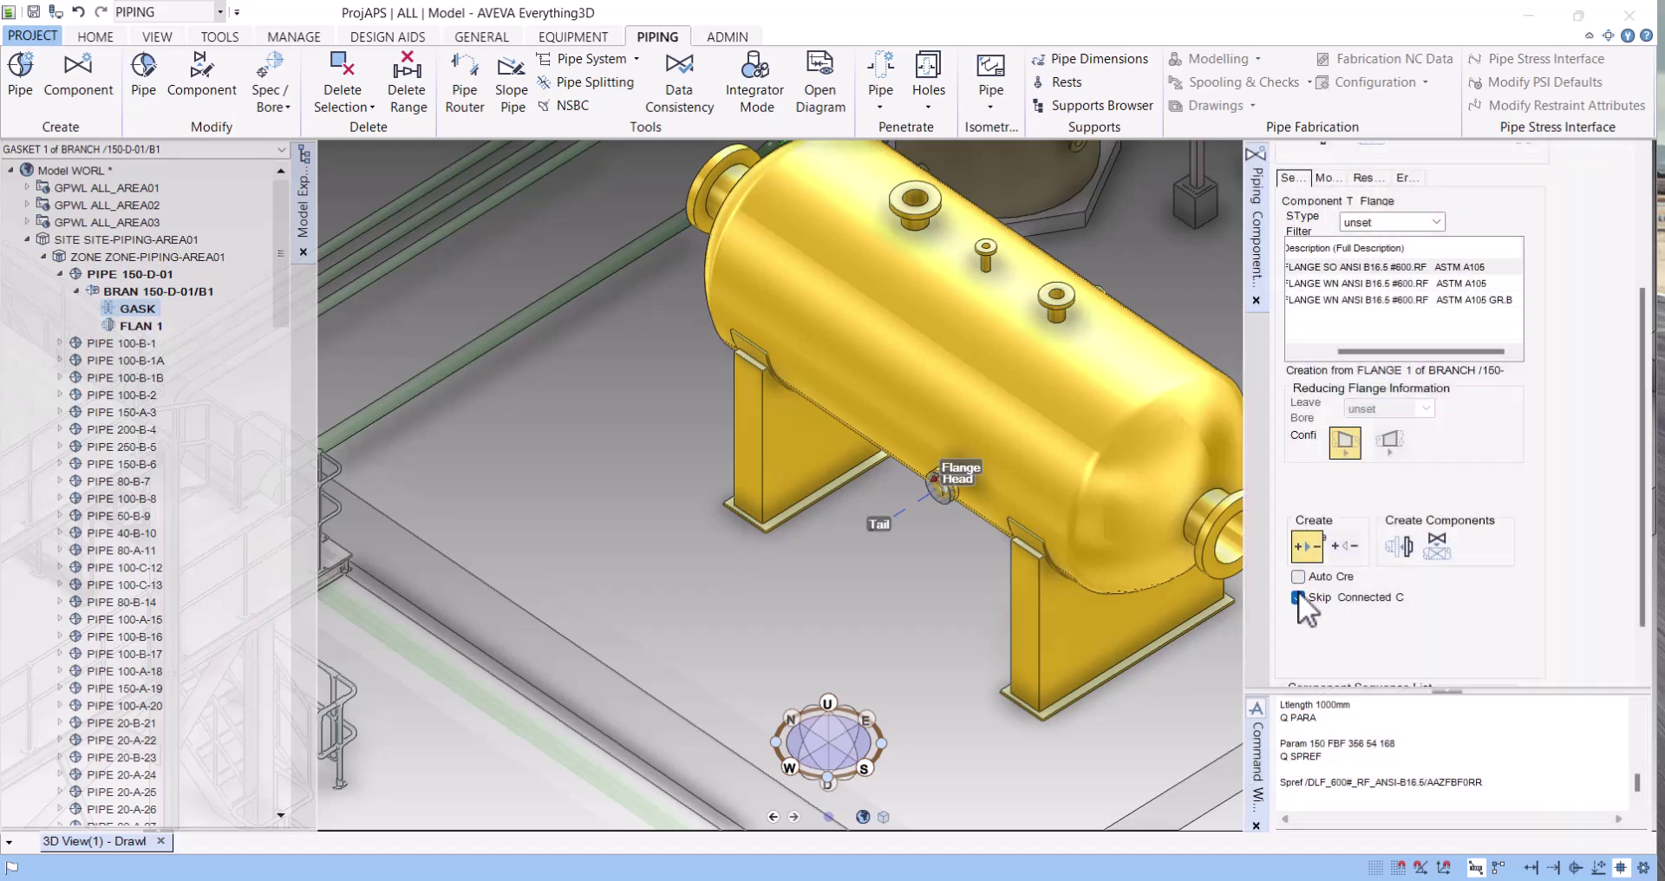
click(1298, 598)
scroll(1552, 614, up, 3)
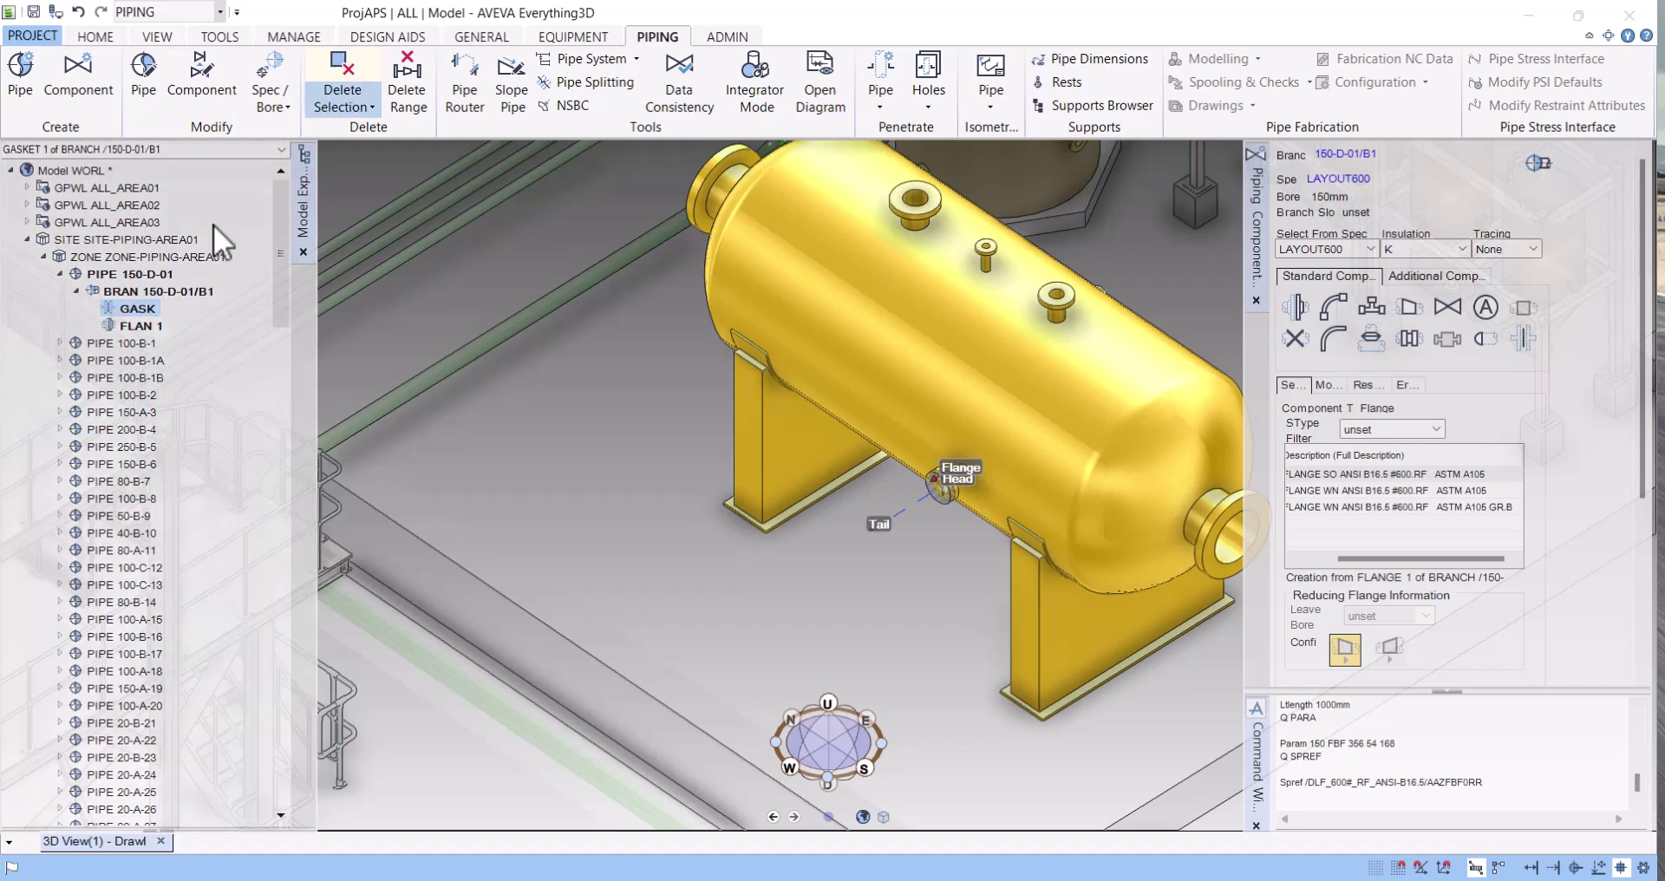
right_click(136, 310)
click(213, 367)
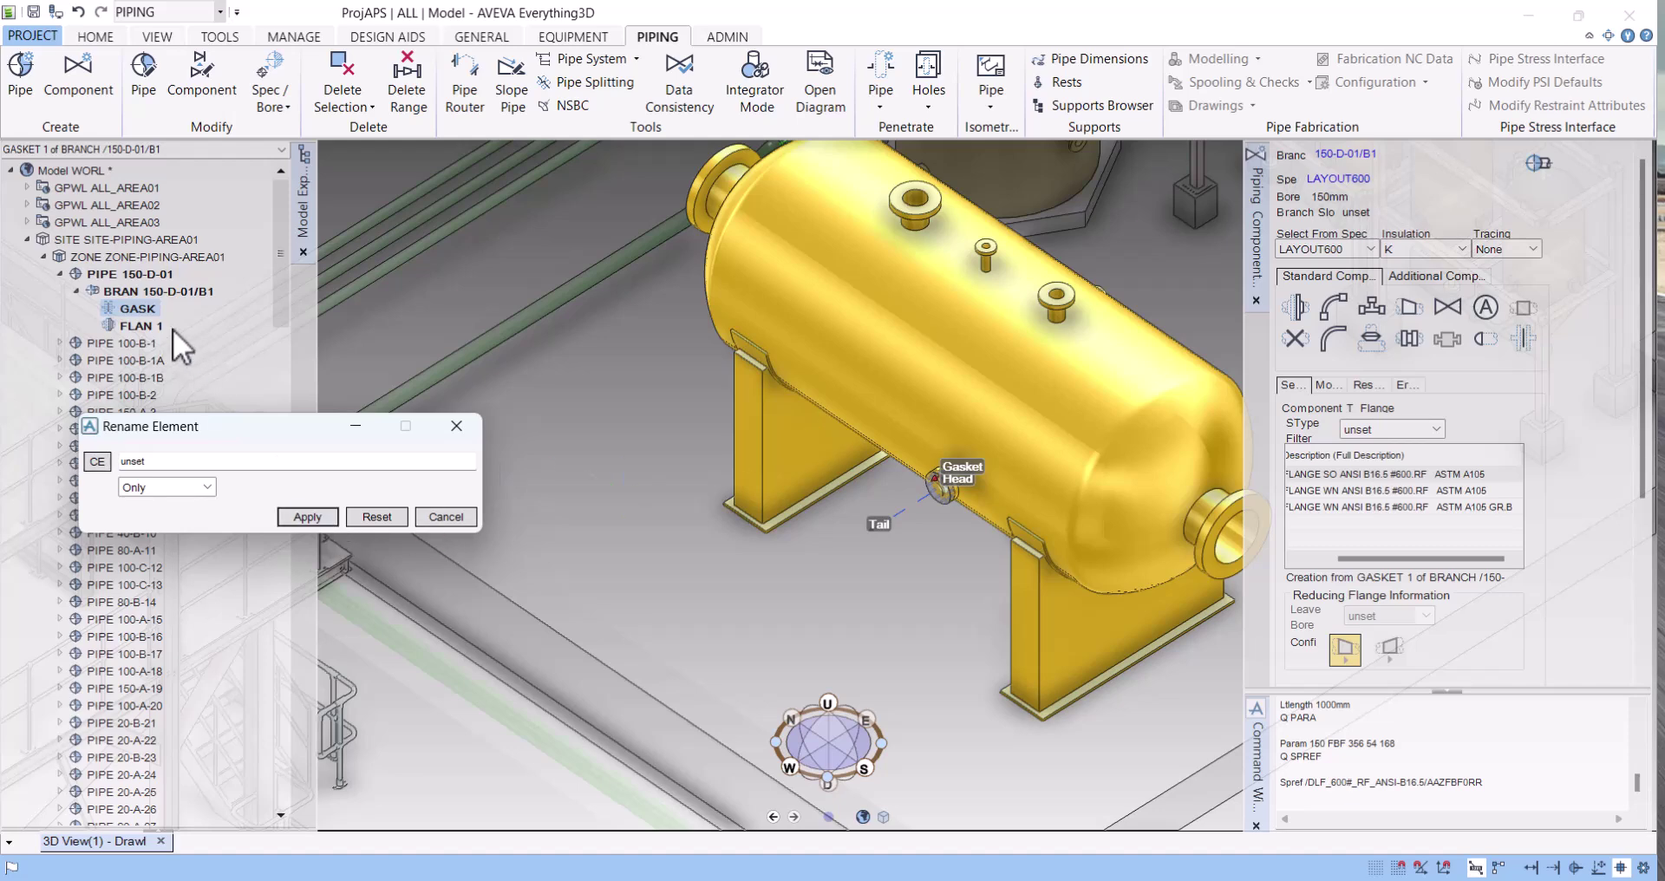
click(456, 425)
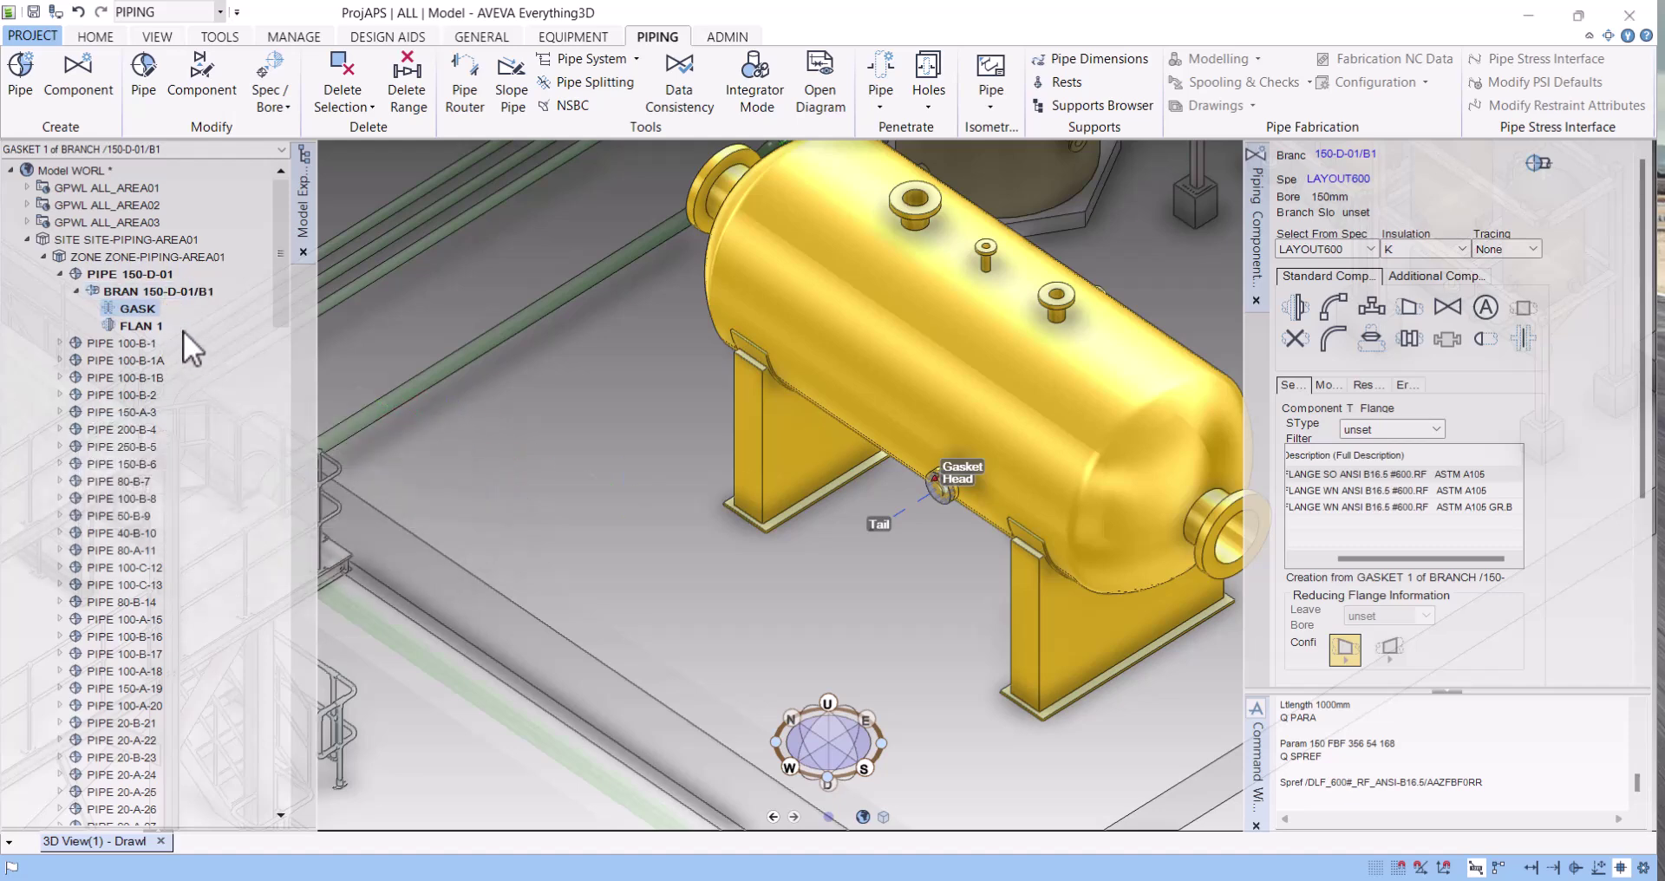
Delete the gasket and the flange from branch 150-D-01/B1
right_click(146, 312)
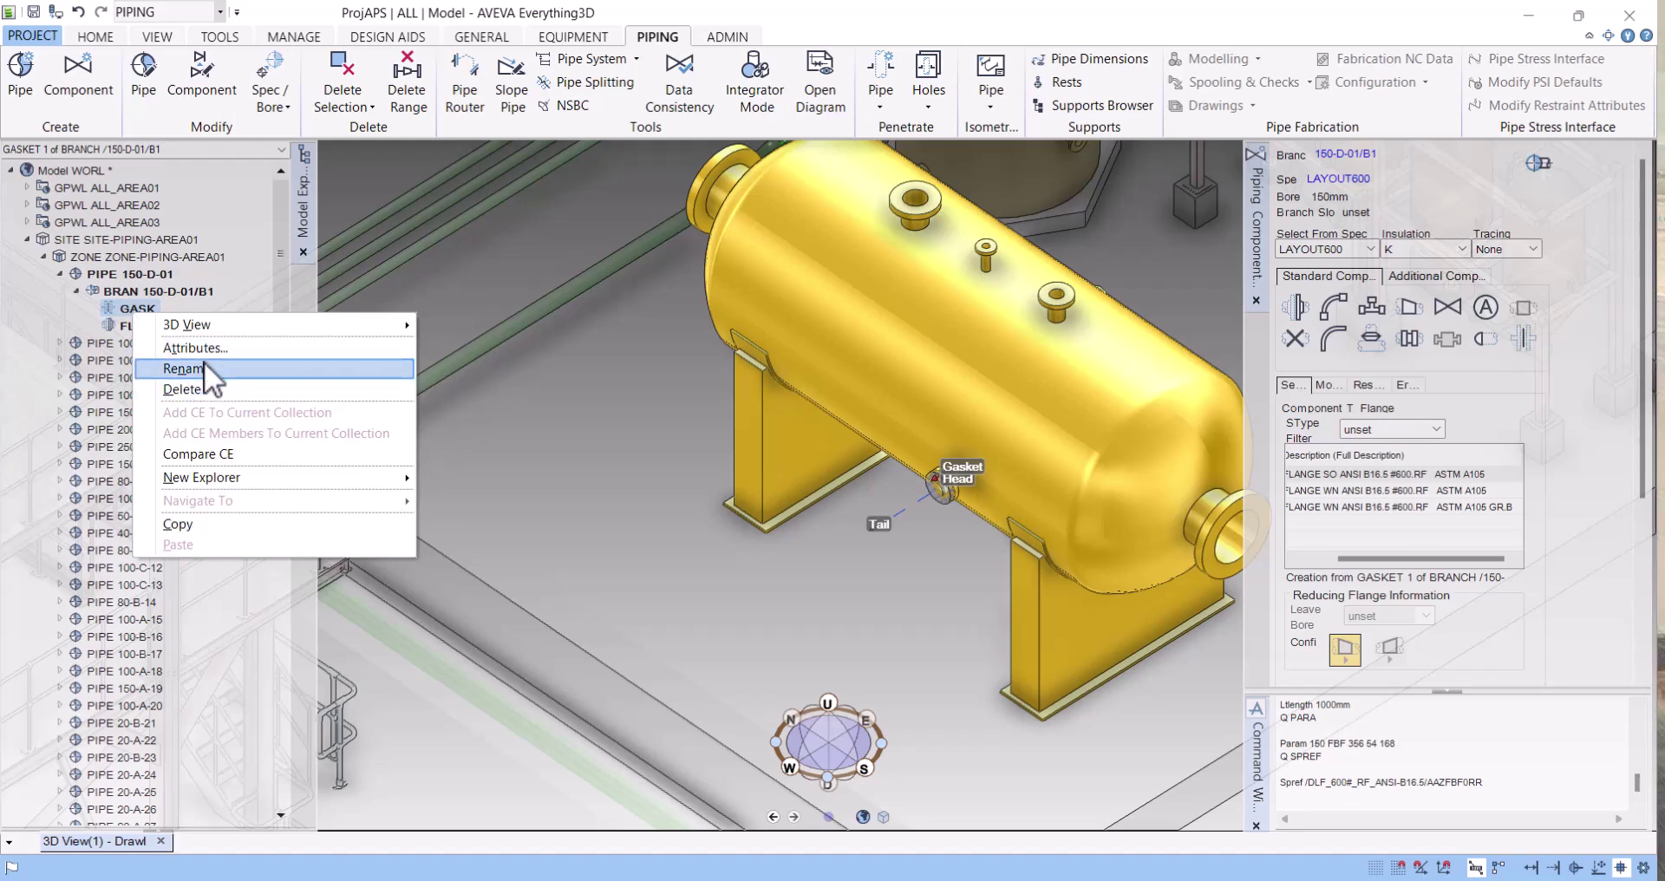
click(182, 389)
click(295, 260)
right_click(123, 310)
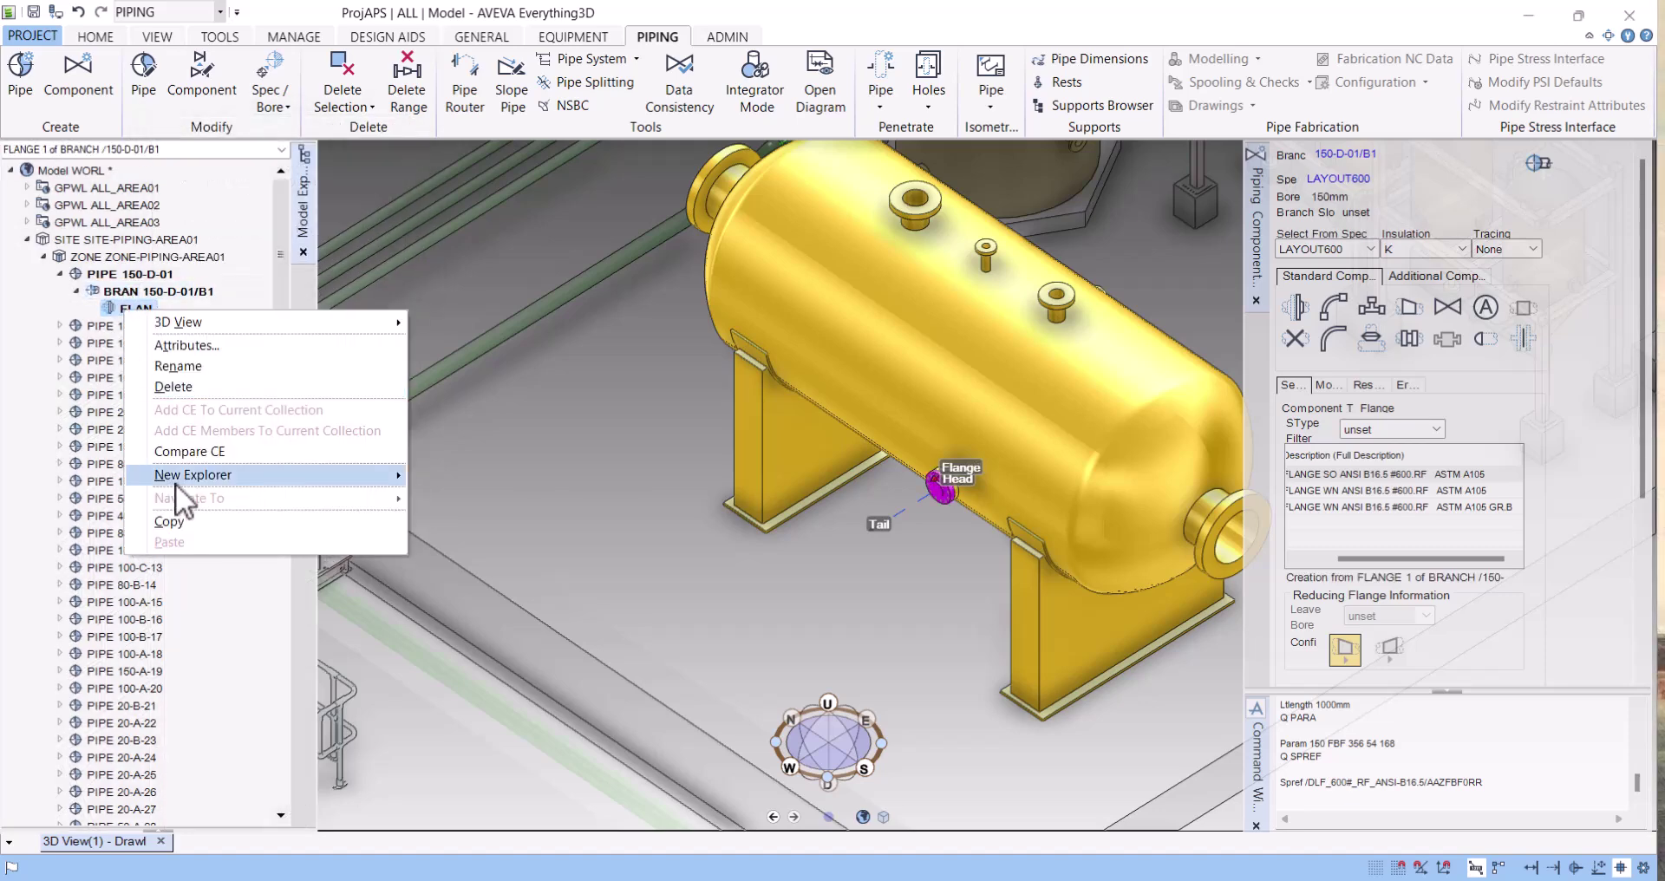
click(196, 383)
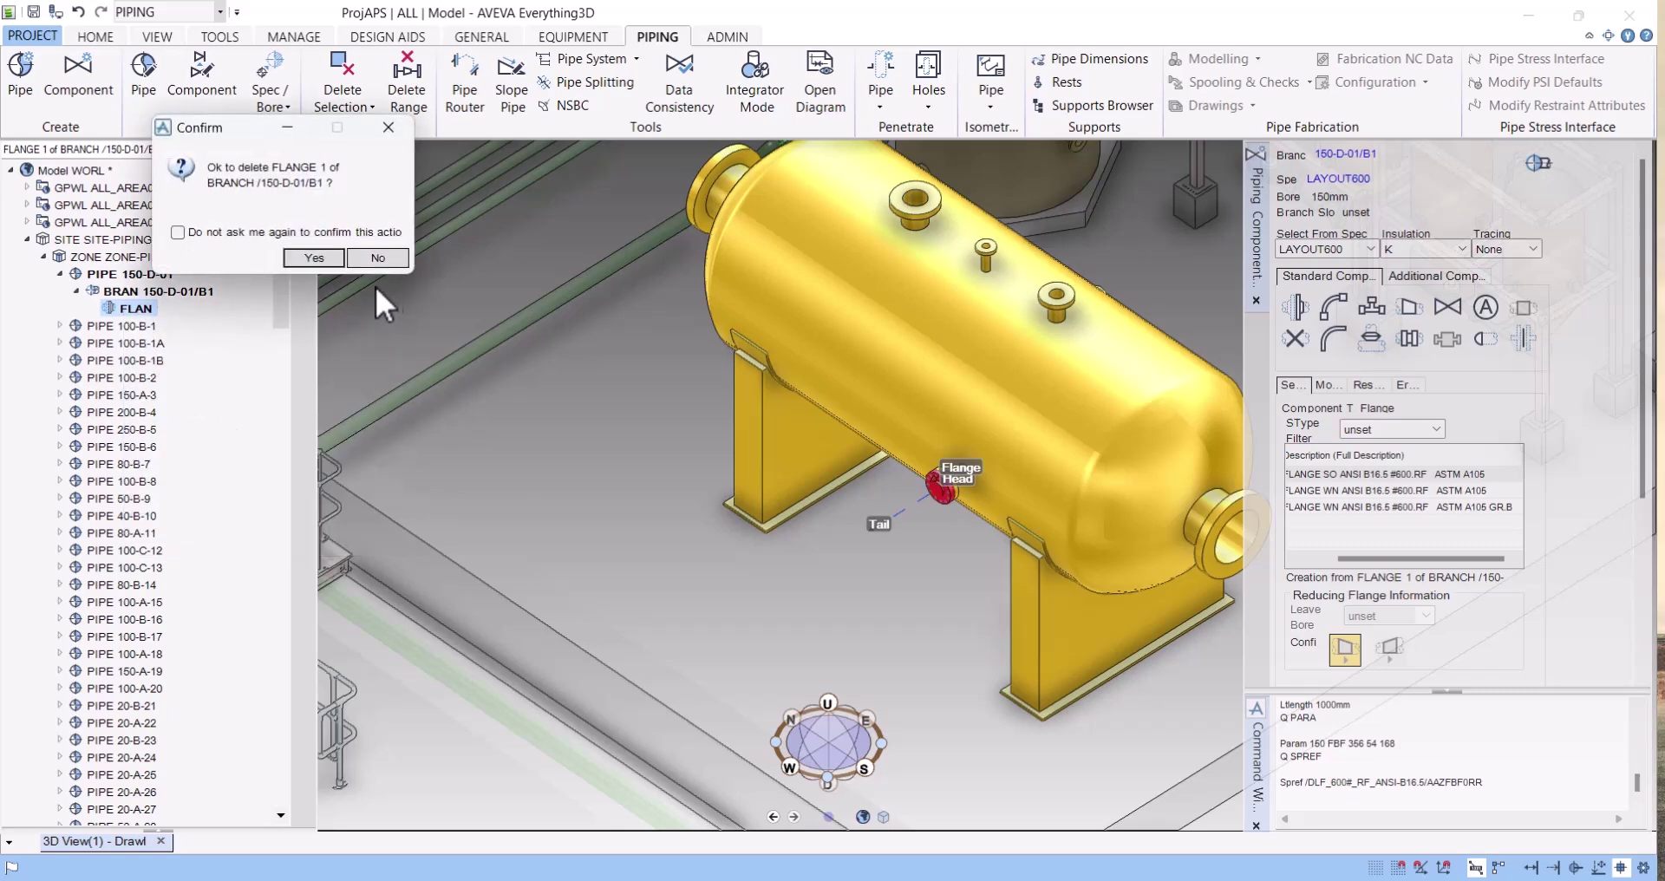
click(312, 256)
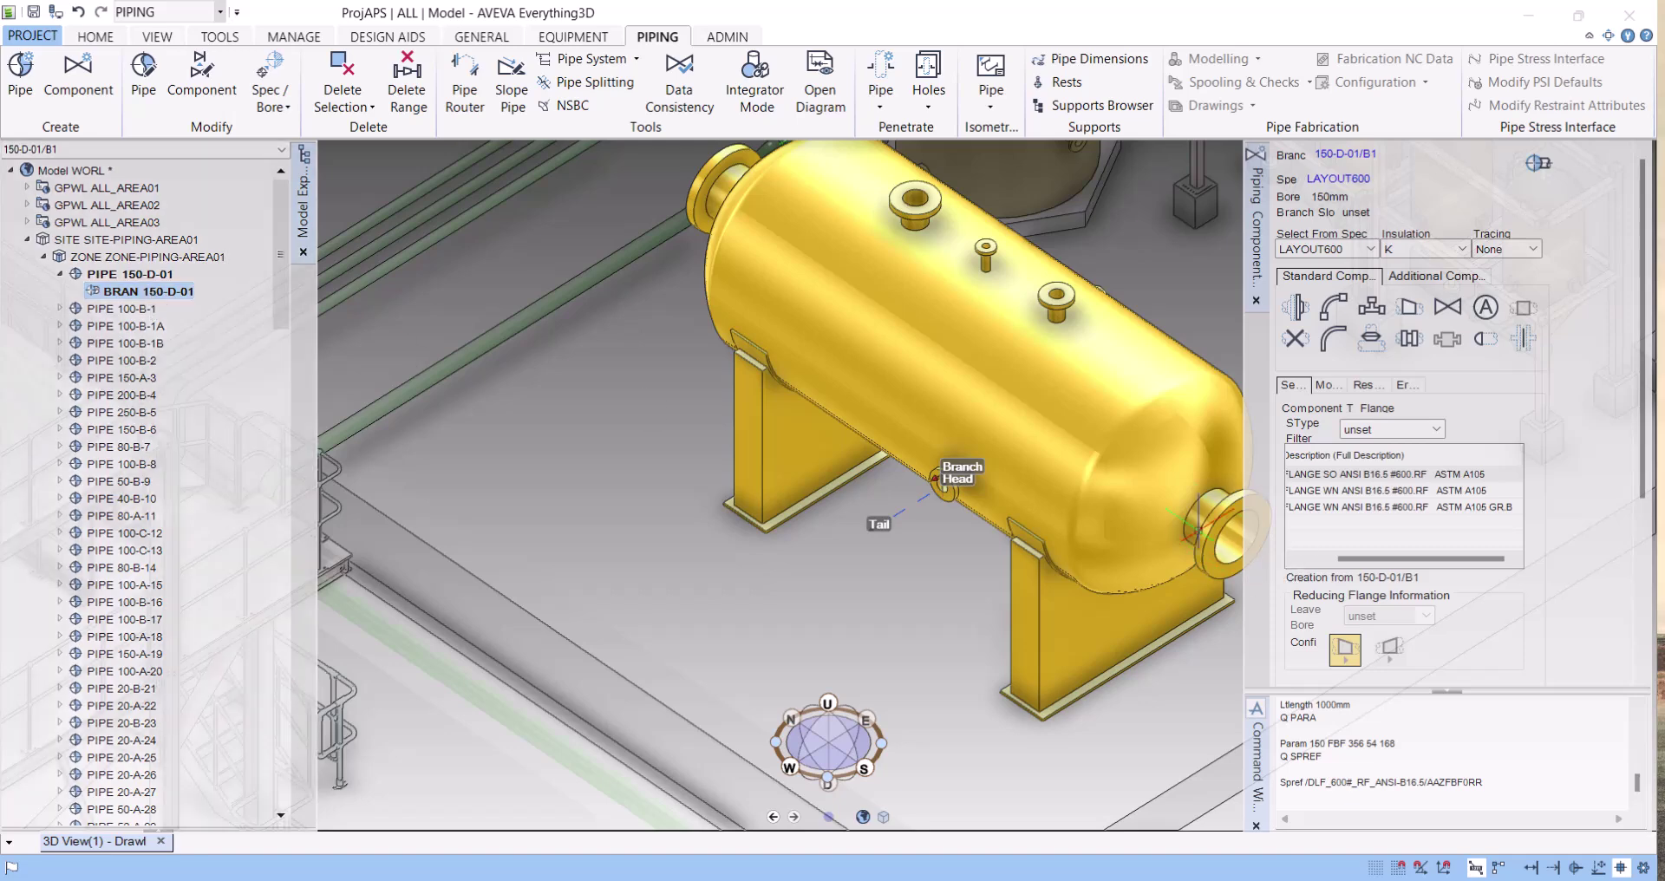
Create the type G ANSI B16.5 RF gasket, 1.5 mm thick, #600, at the head of branch 150-D-01/B1
scroll(1527, 342, down, 3)
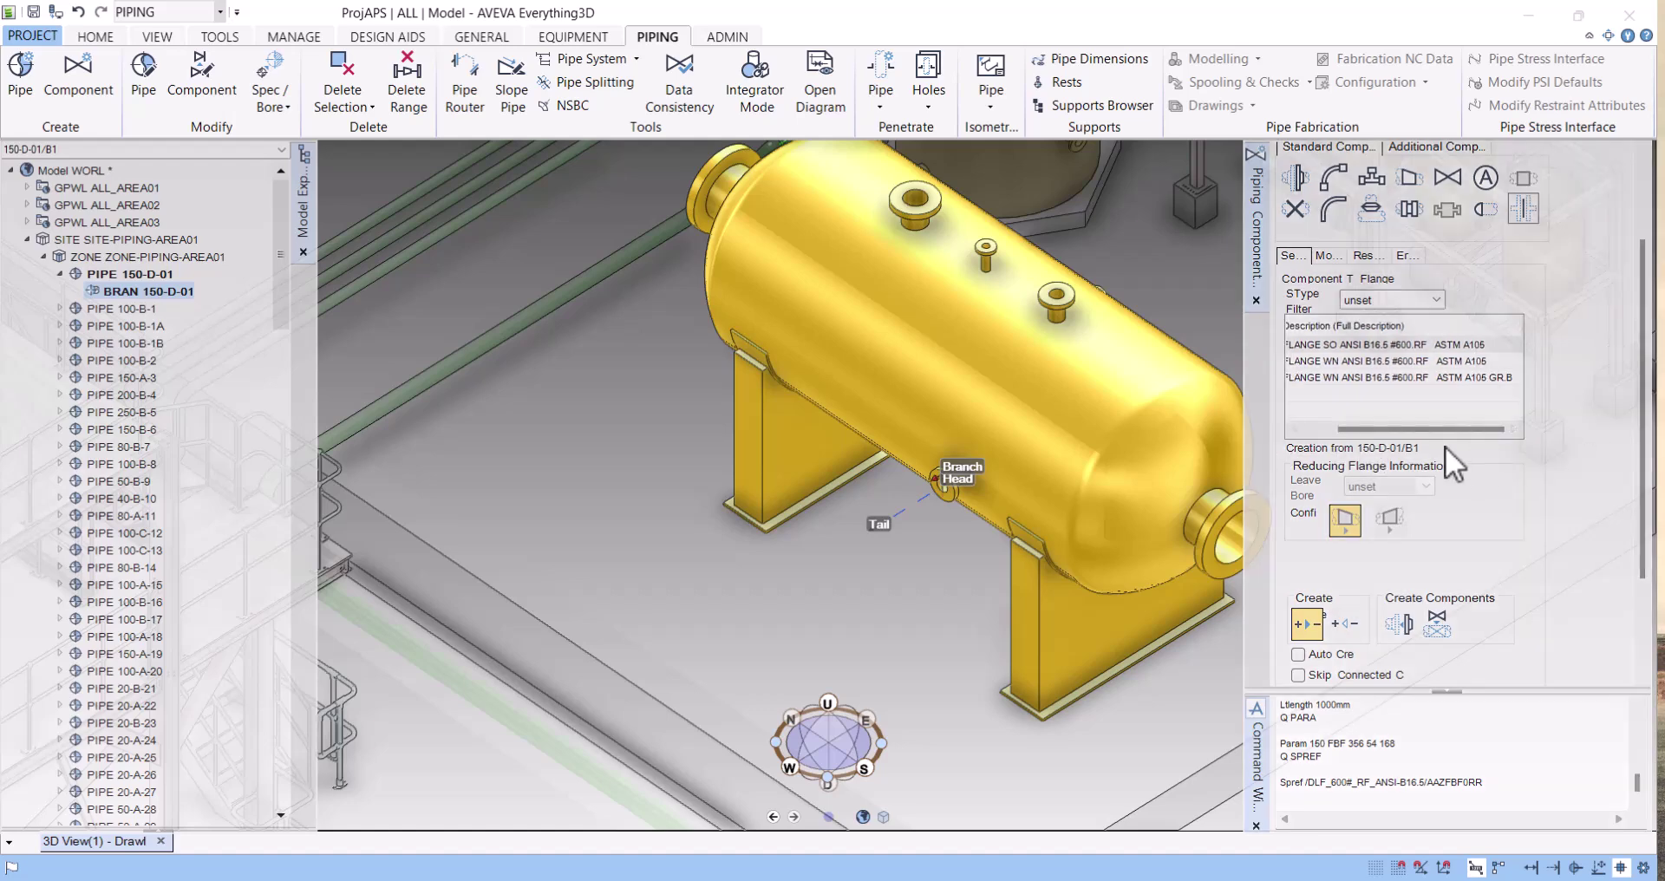
drag(1440, 429, 1320, 429)
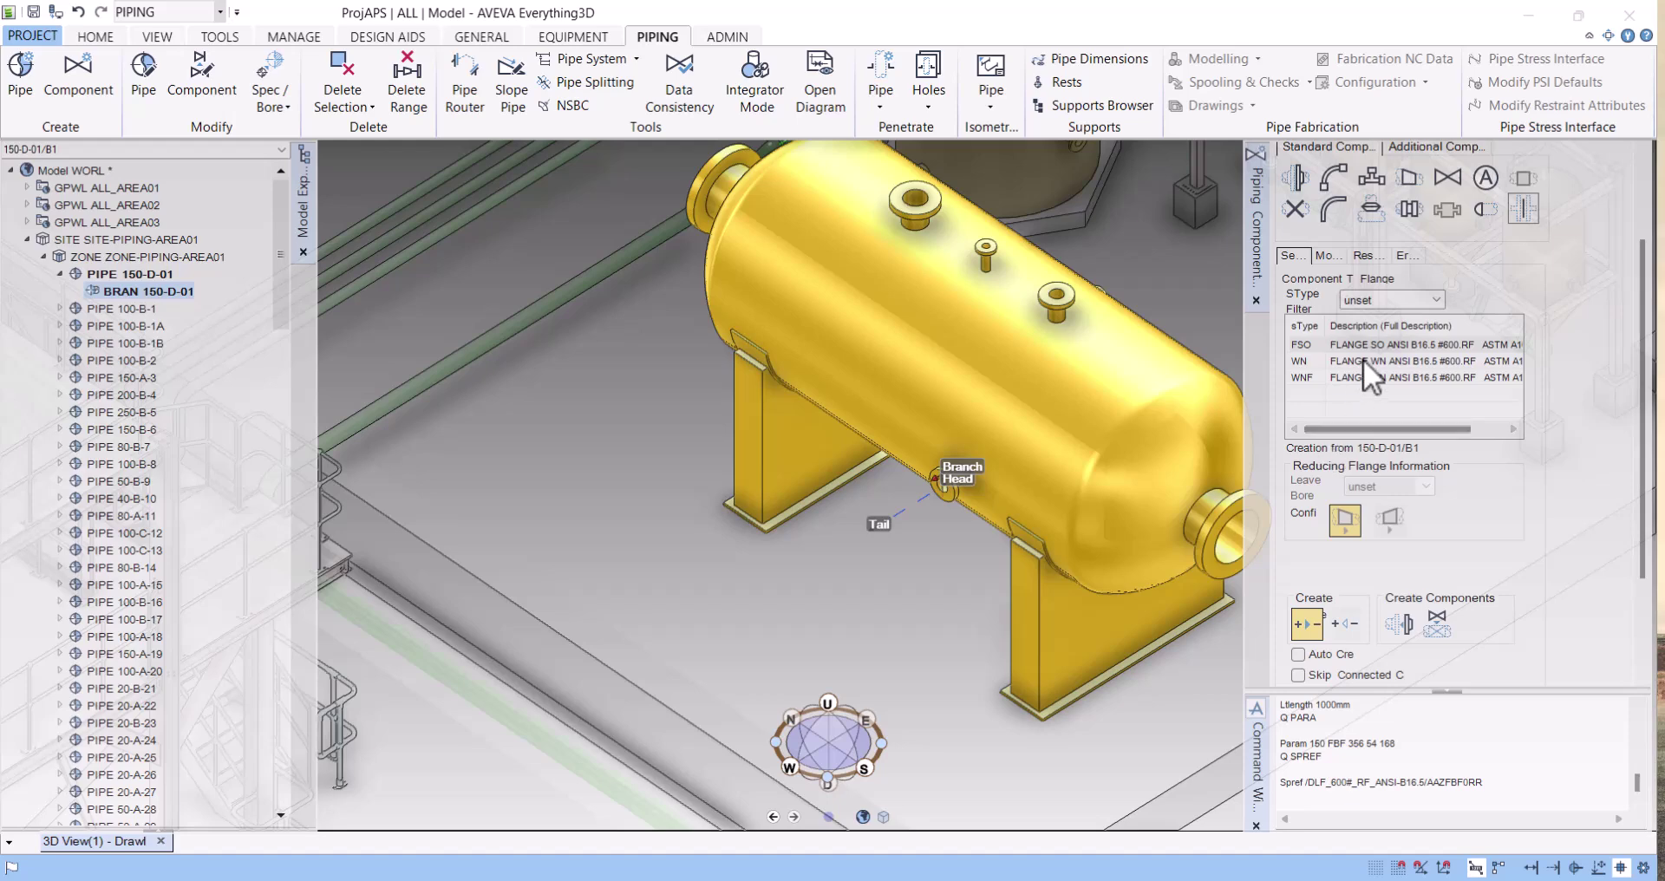
click(1512, 214)
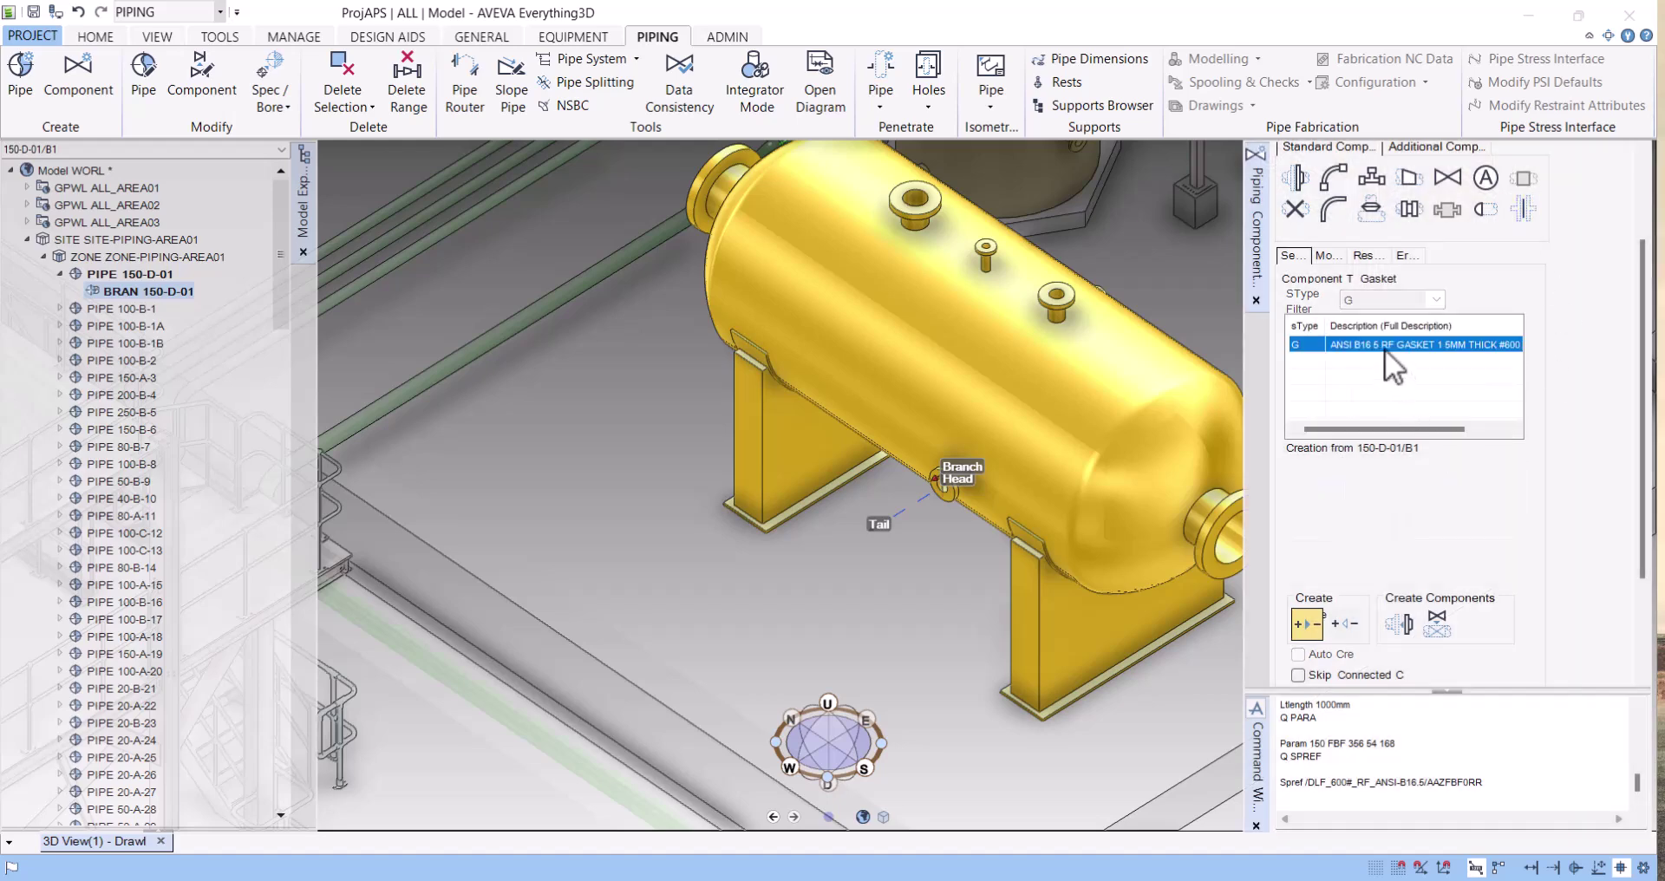
scroll(1495, 493, down, 1)
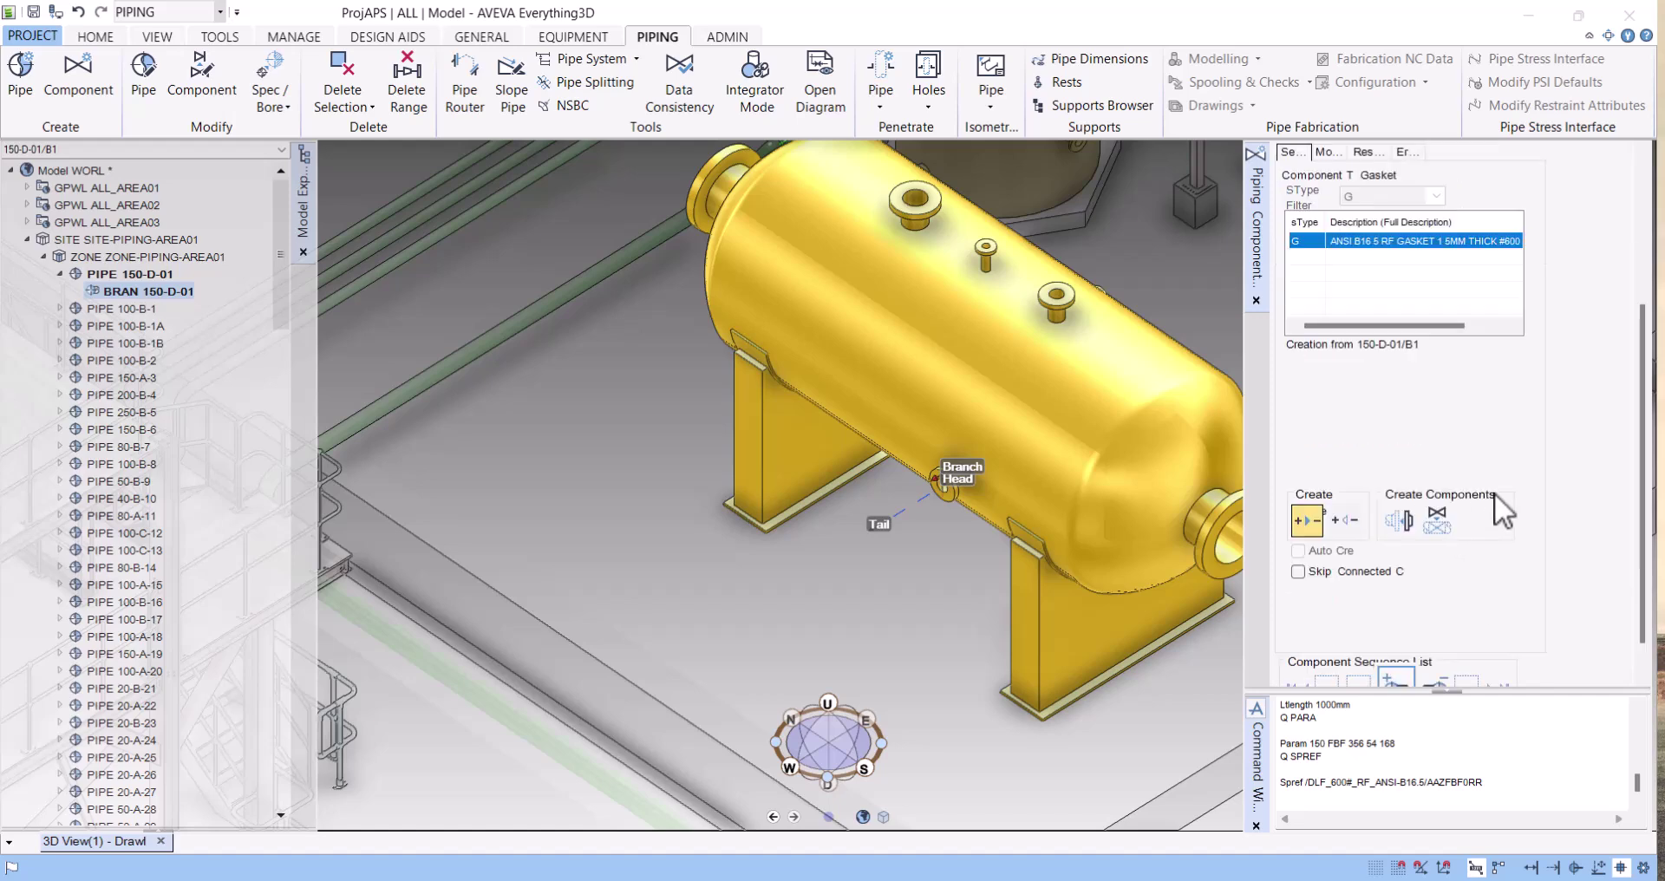
click(1399, 520)
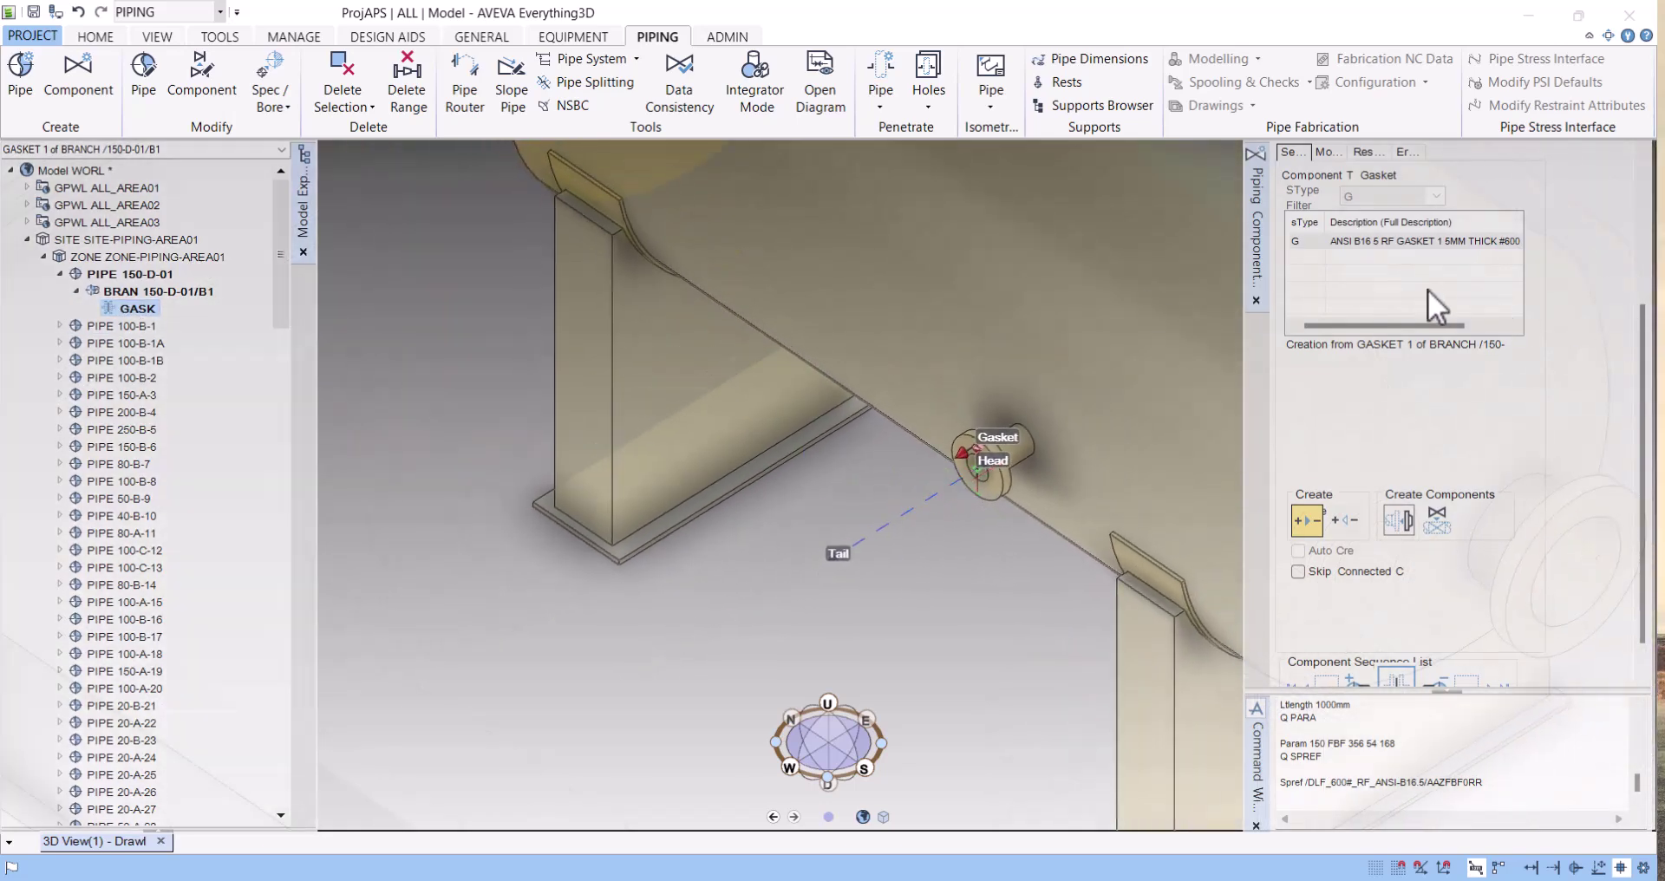
Create a WN flange (ANSI B16.5 #600 RF) after the gasket in branch 150-D-01/B1
scroll(1652, 347, up, 3)
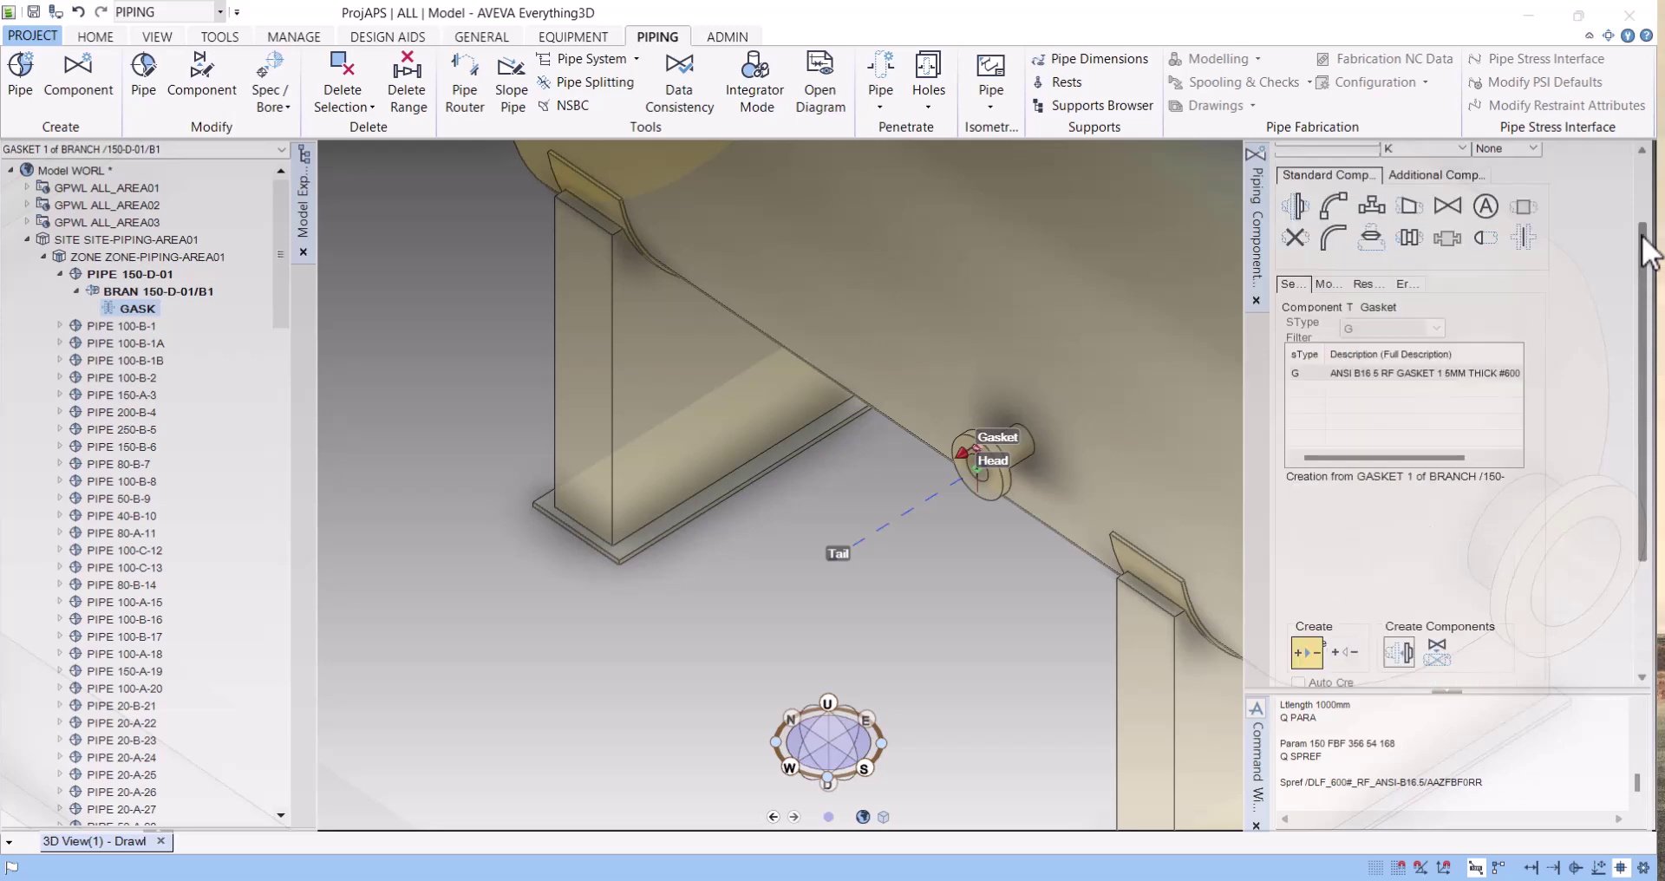
click(1296, 309)
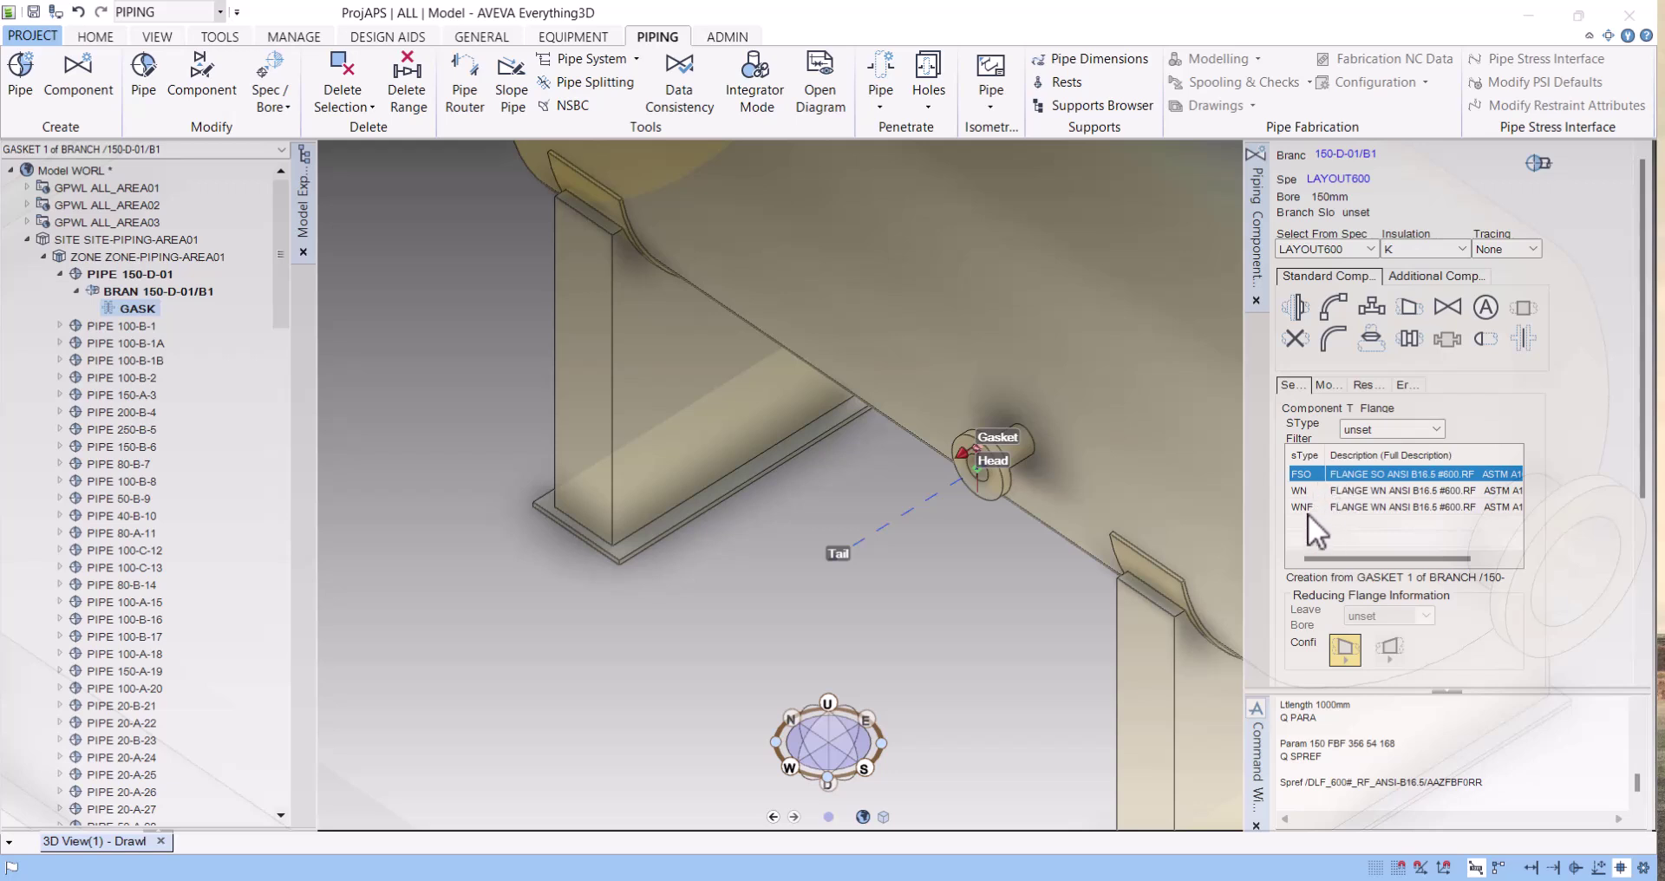
click(1370, 490)
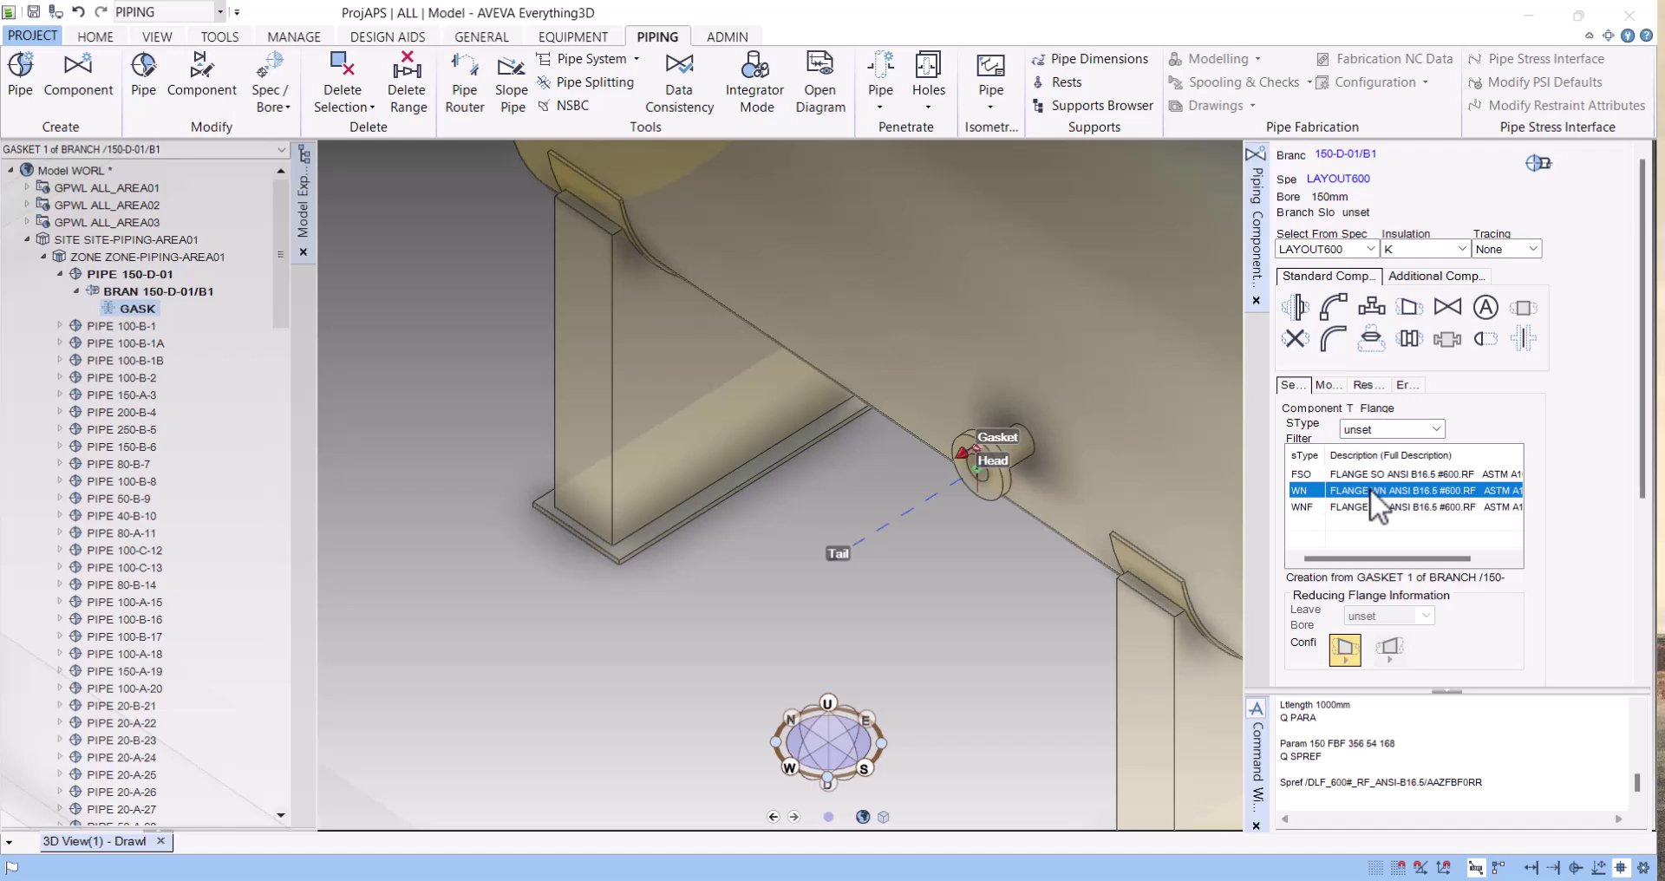
scroll(1594, 590, down, 3)
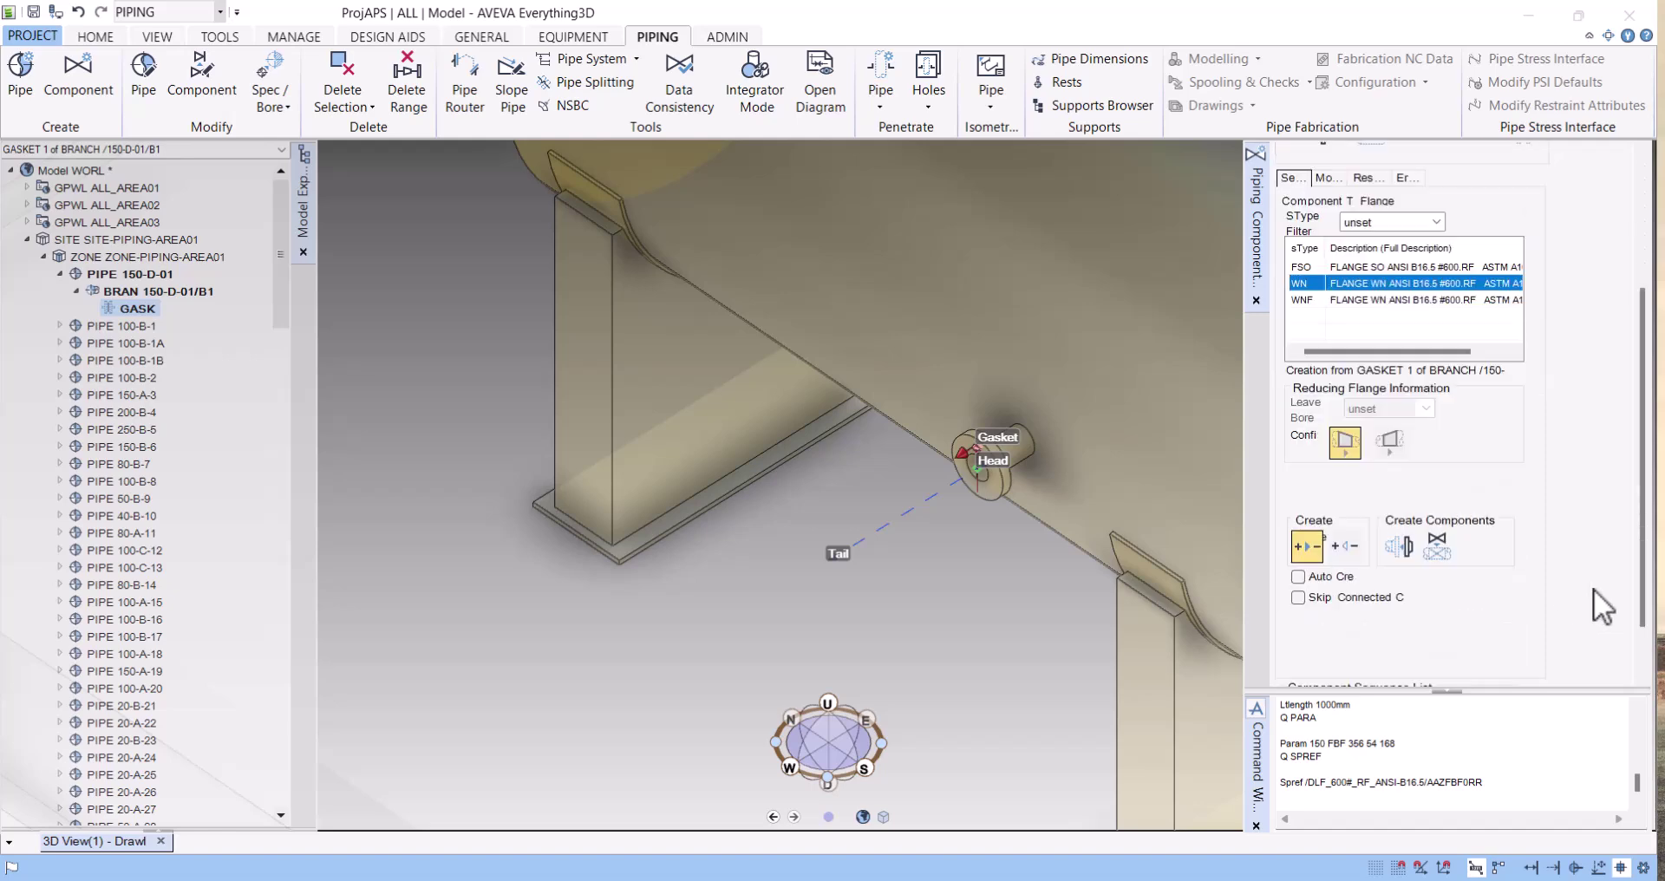
click(1398, 546)
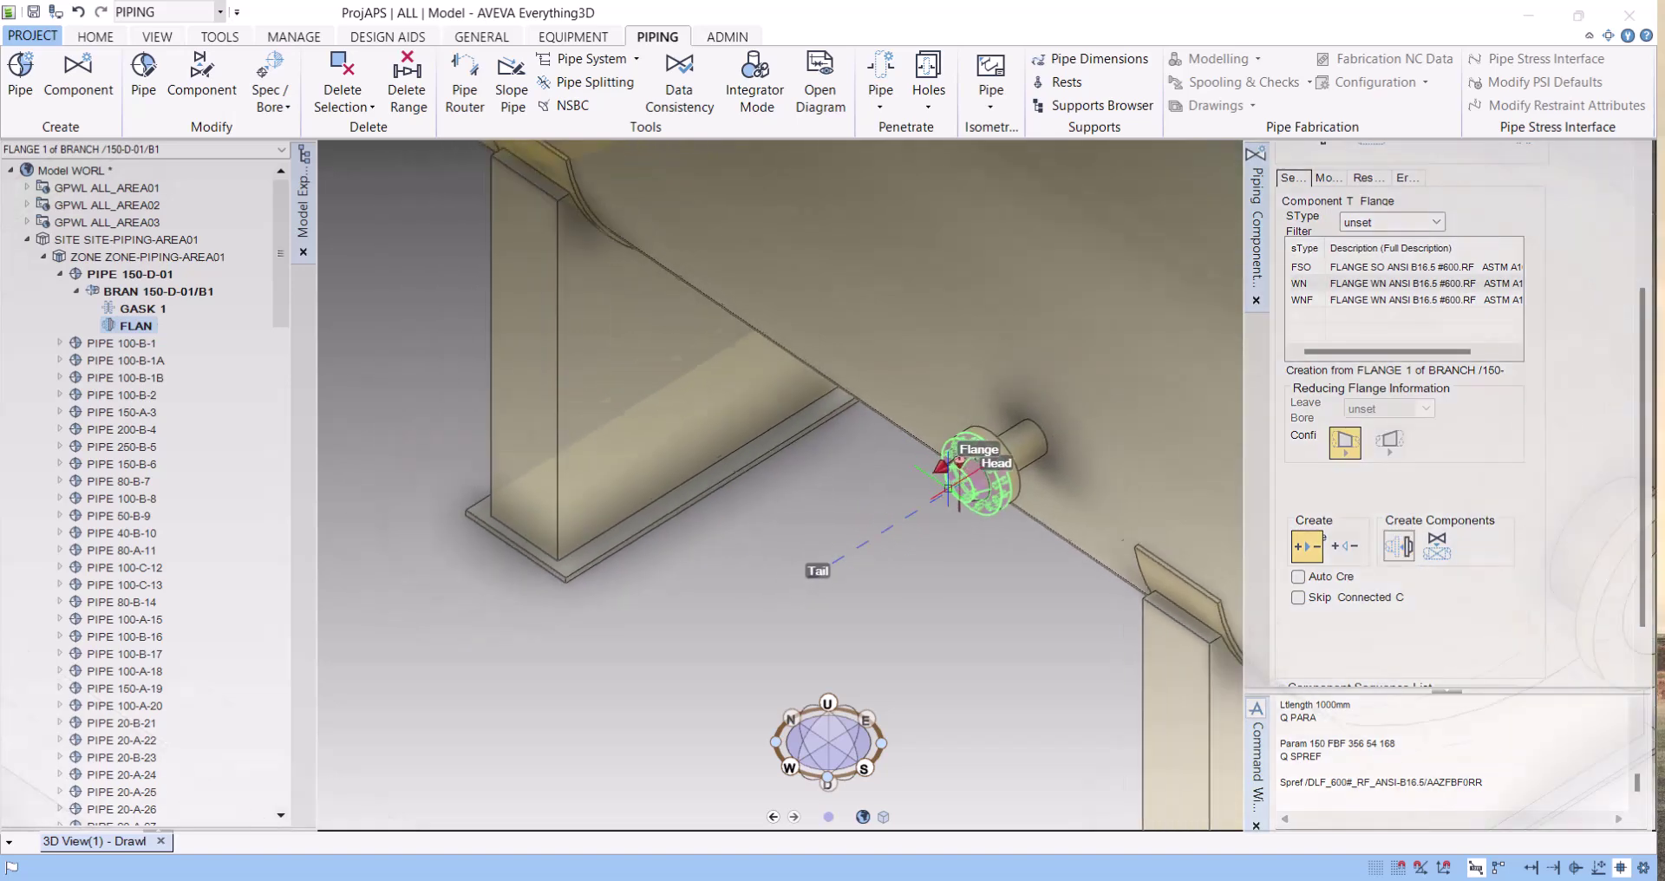
Create an EL90 elbow with a 90-degree angle after the branch's flange
scroll(1566, 317, up, 3)
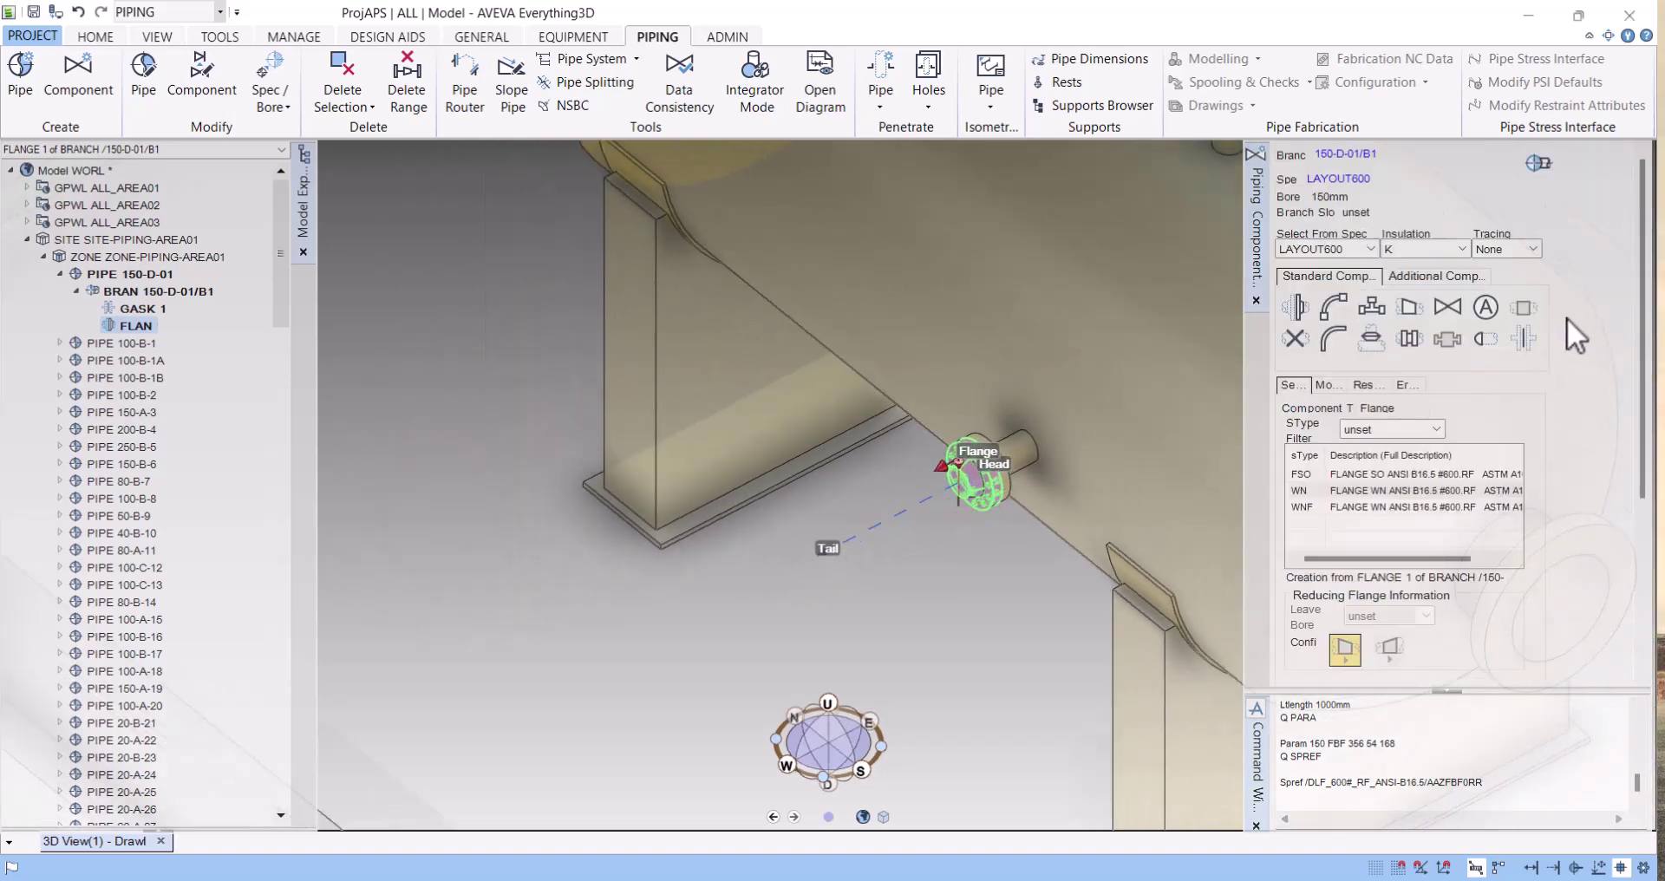
scroll(1353, 302, down, 1)
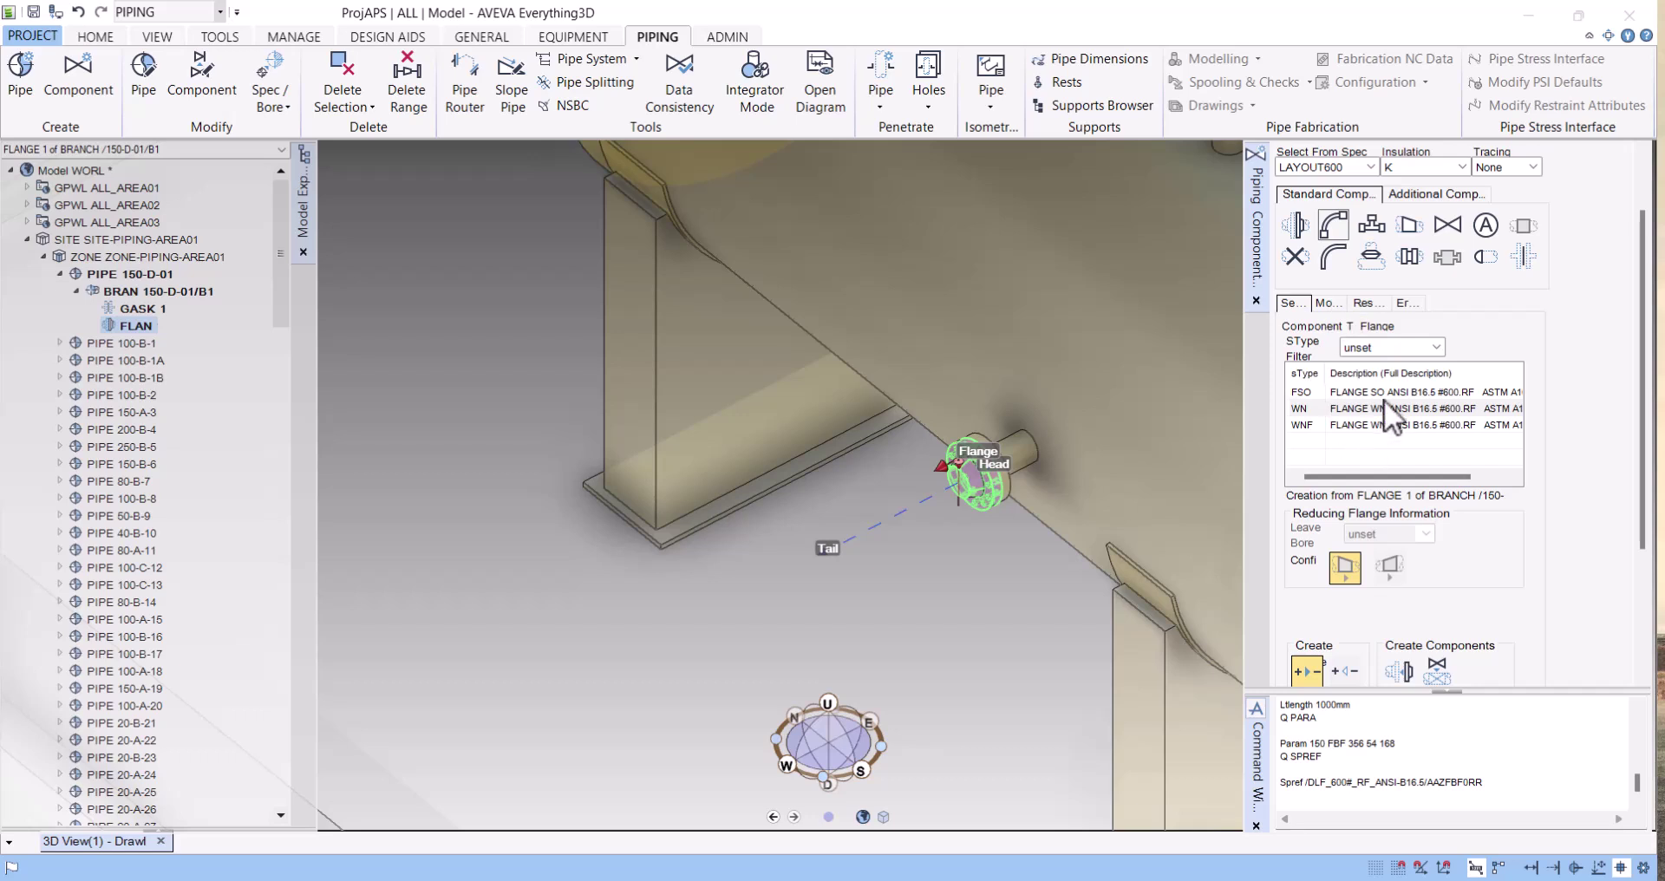
click(1332, 225)
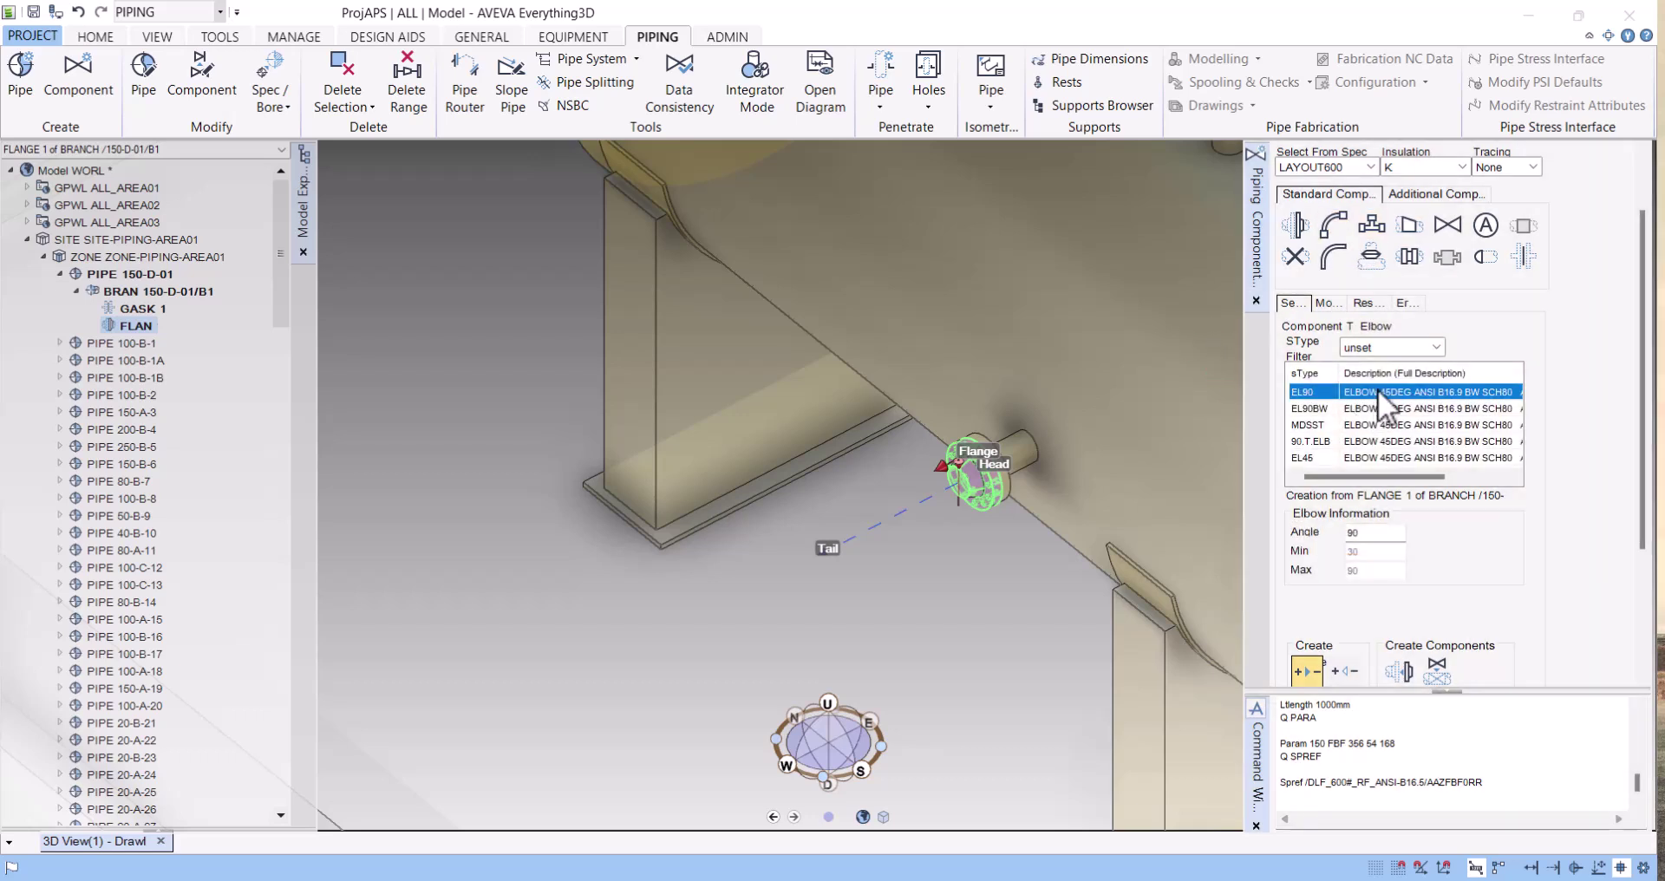
click(1412, 676)
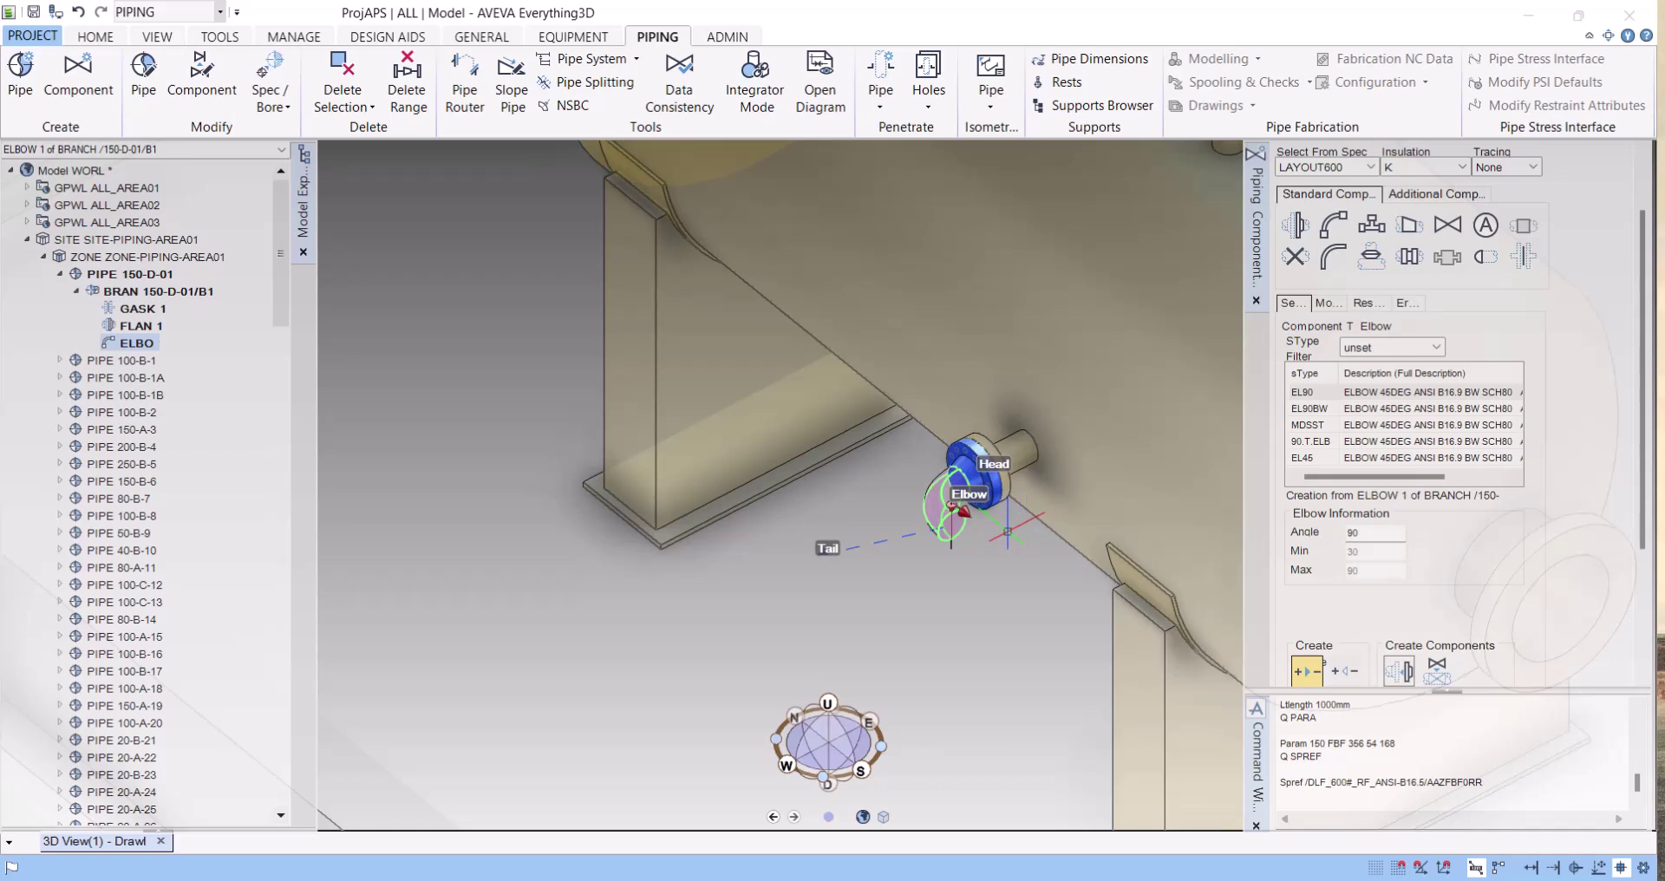
Try the first elbow's outlet facing north, and set its final direction to down
scroll(968, 530, up, 2)
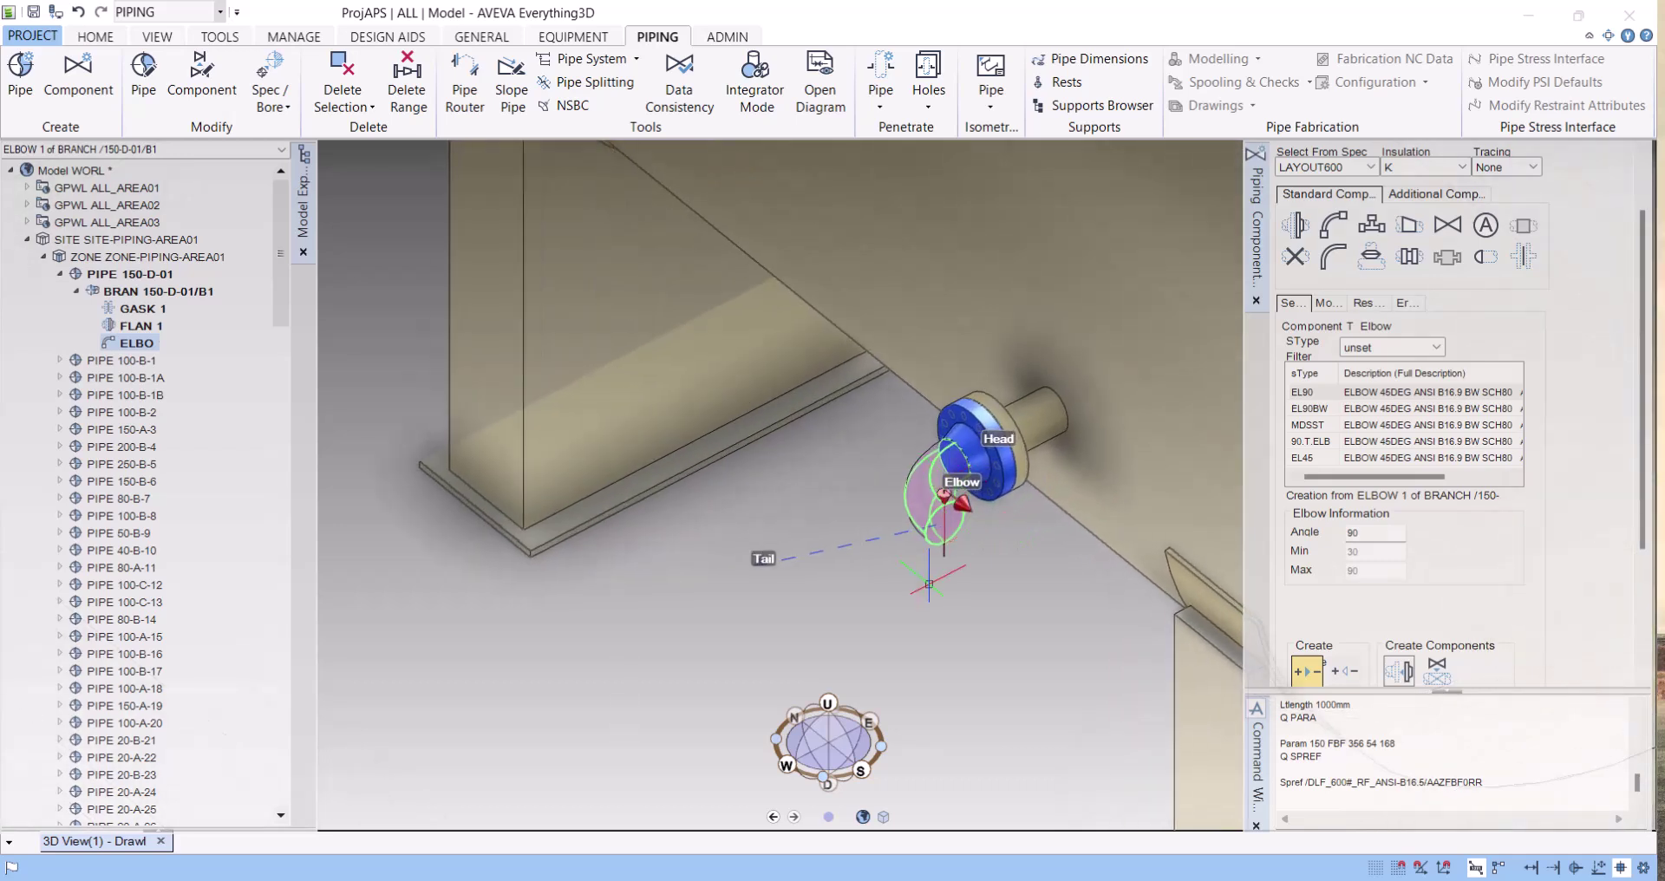
scroll(1607, 399, up, 2)
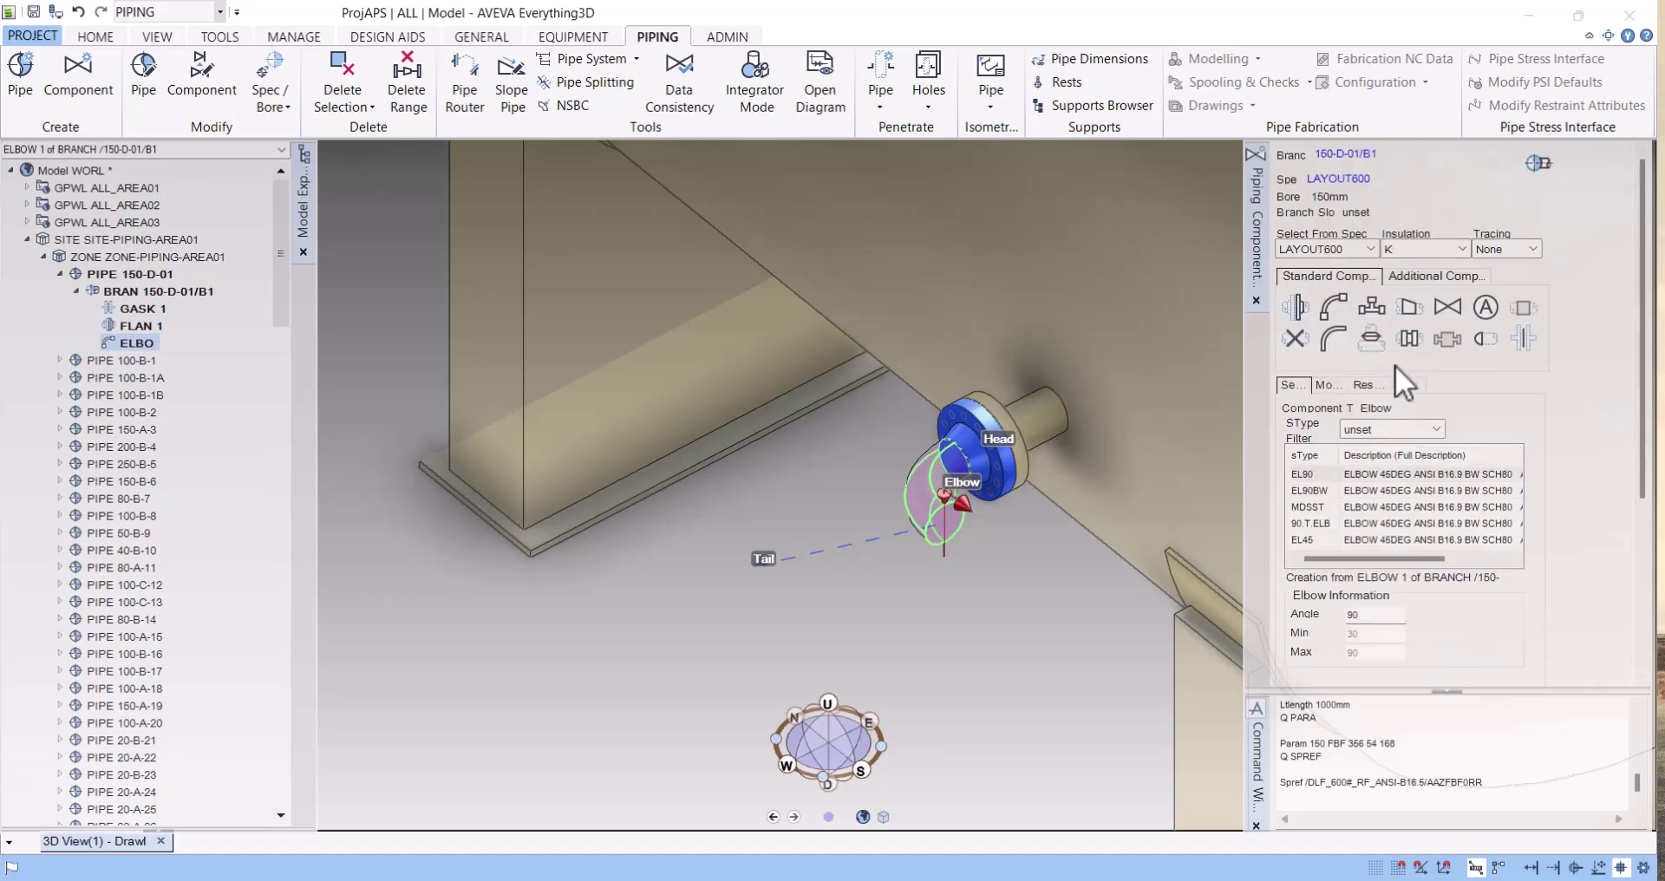
click(1334, 384)
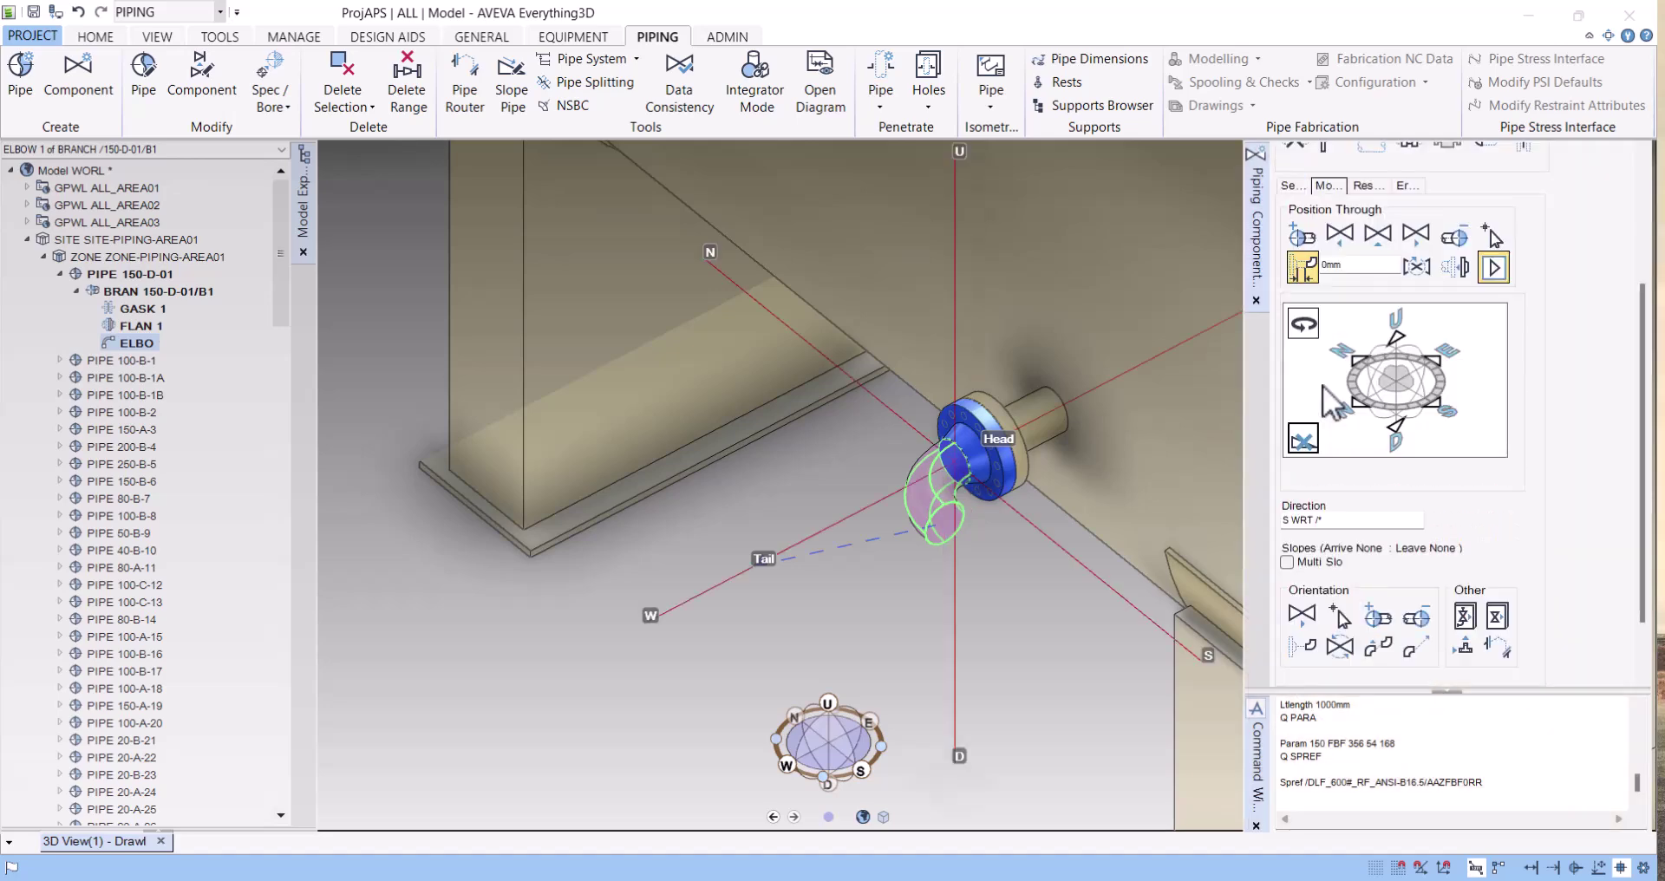
click(1396, 426)
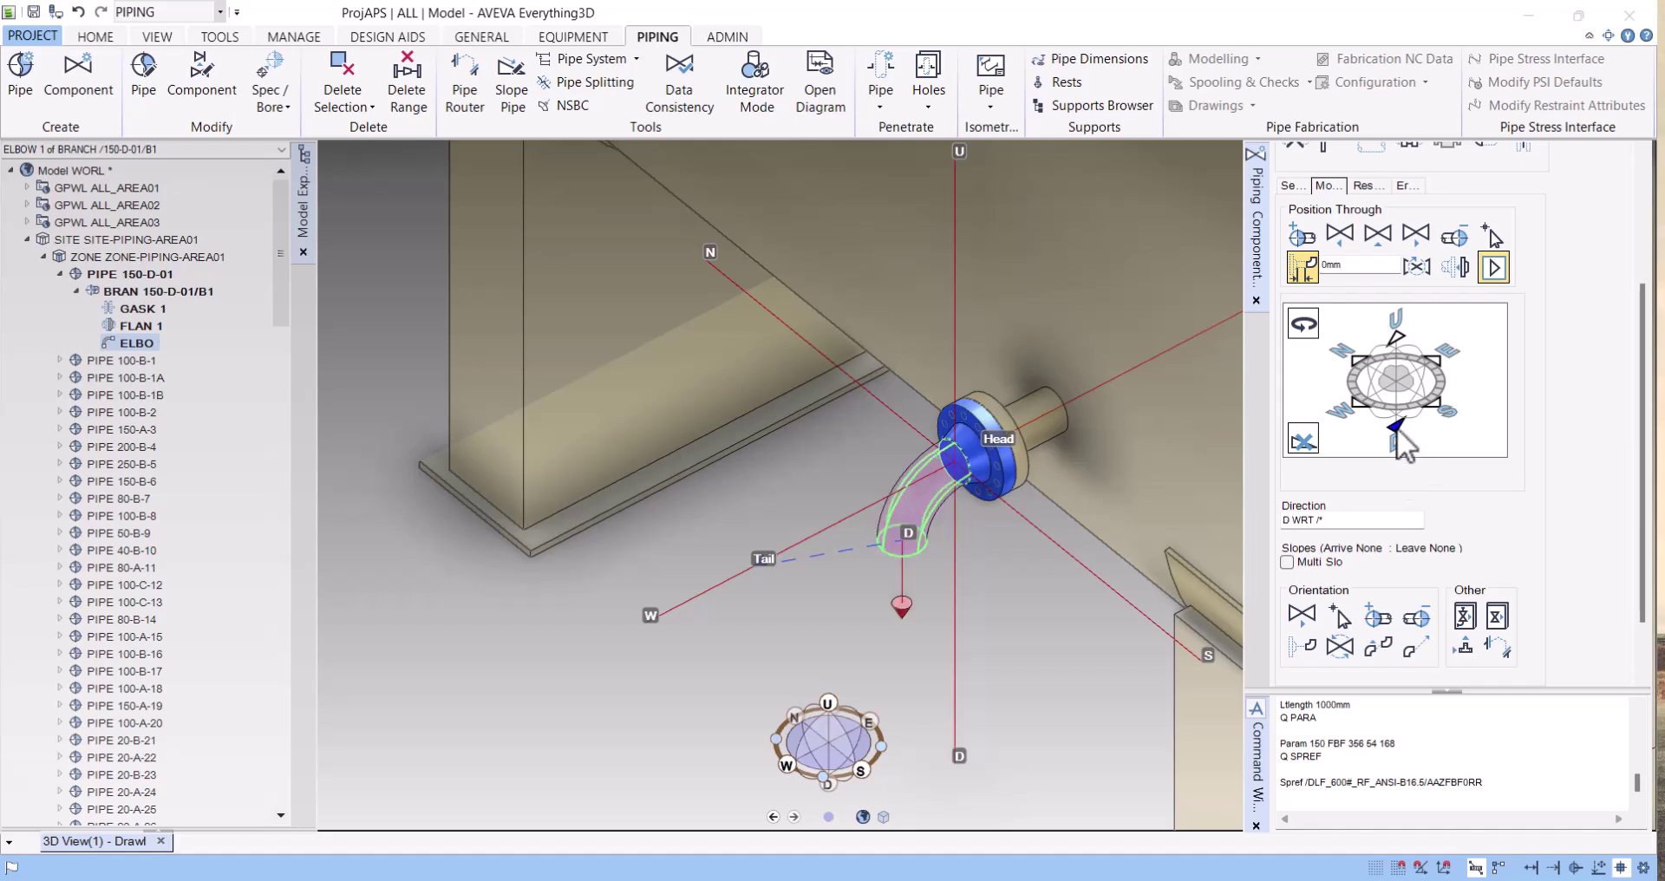
click(1357, 359)
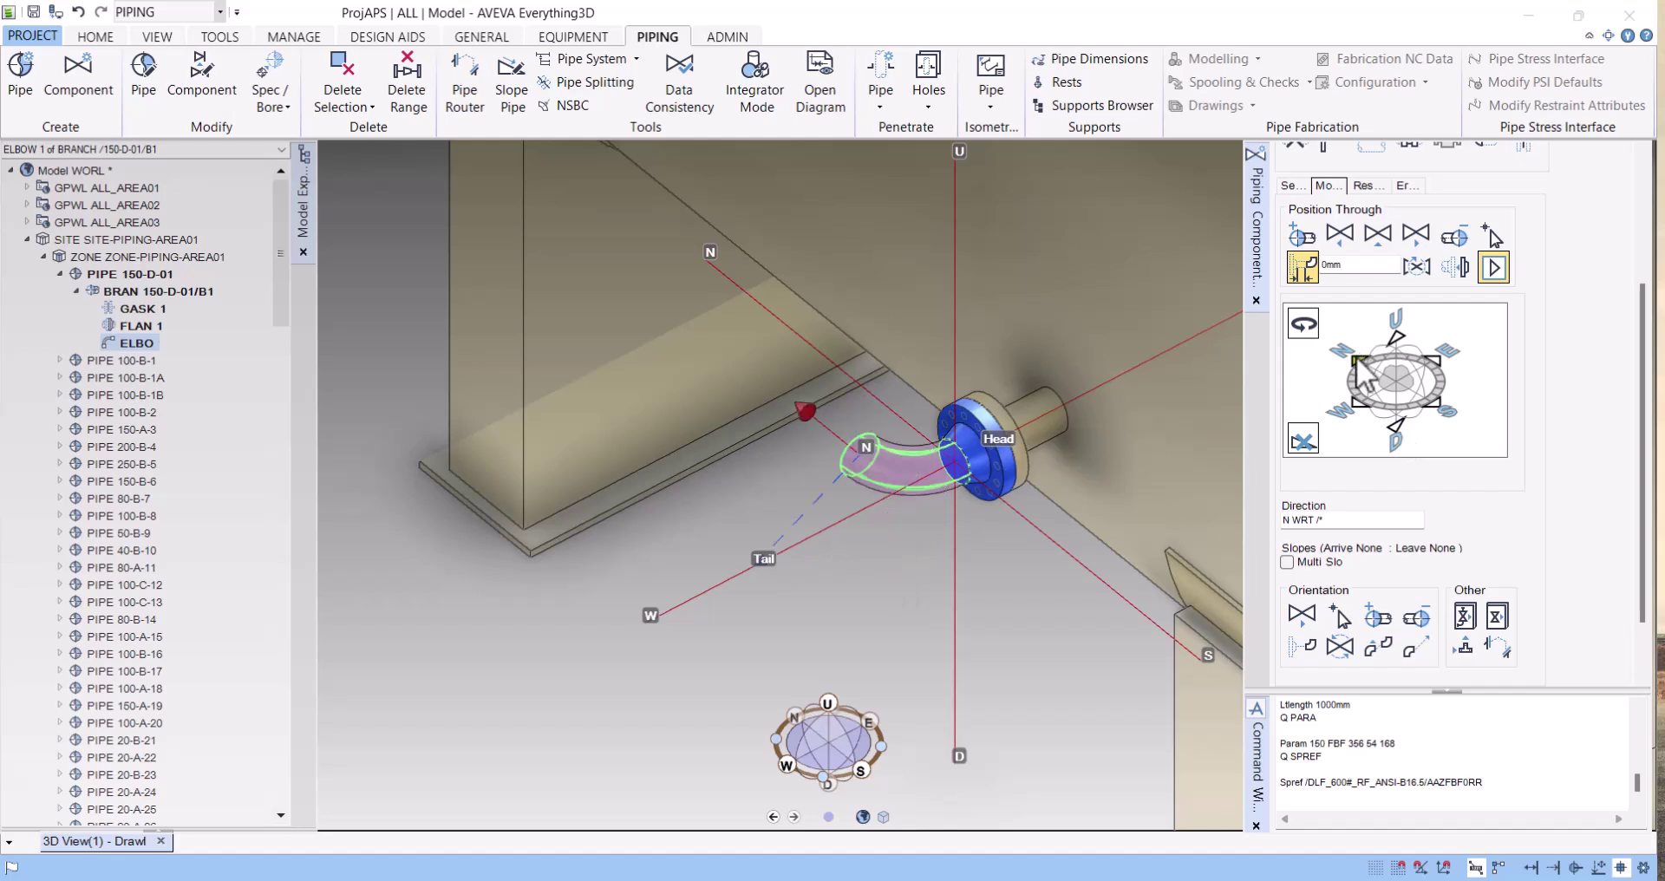
click(1397, 426)
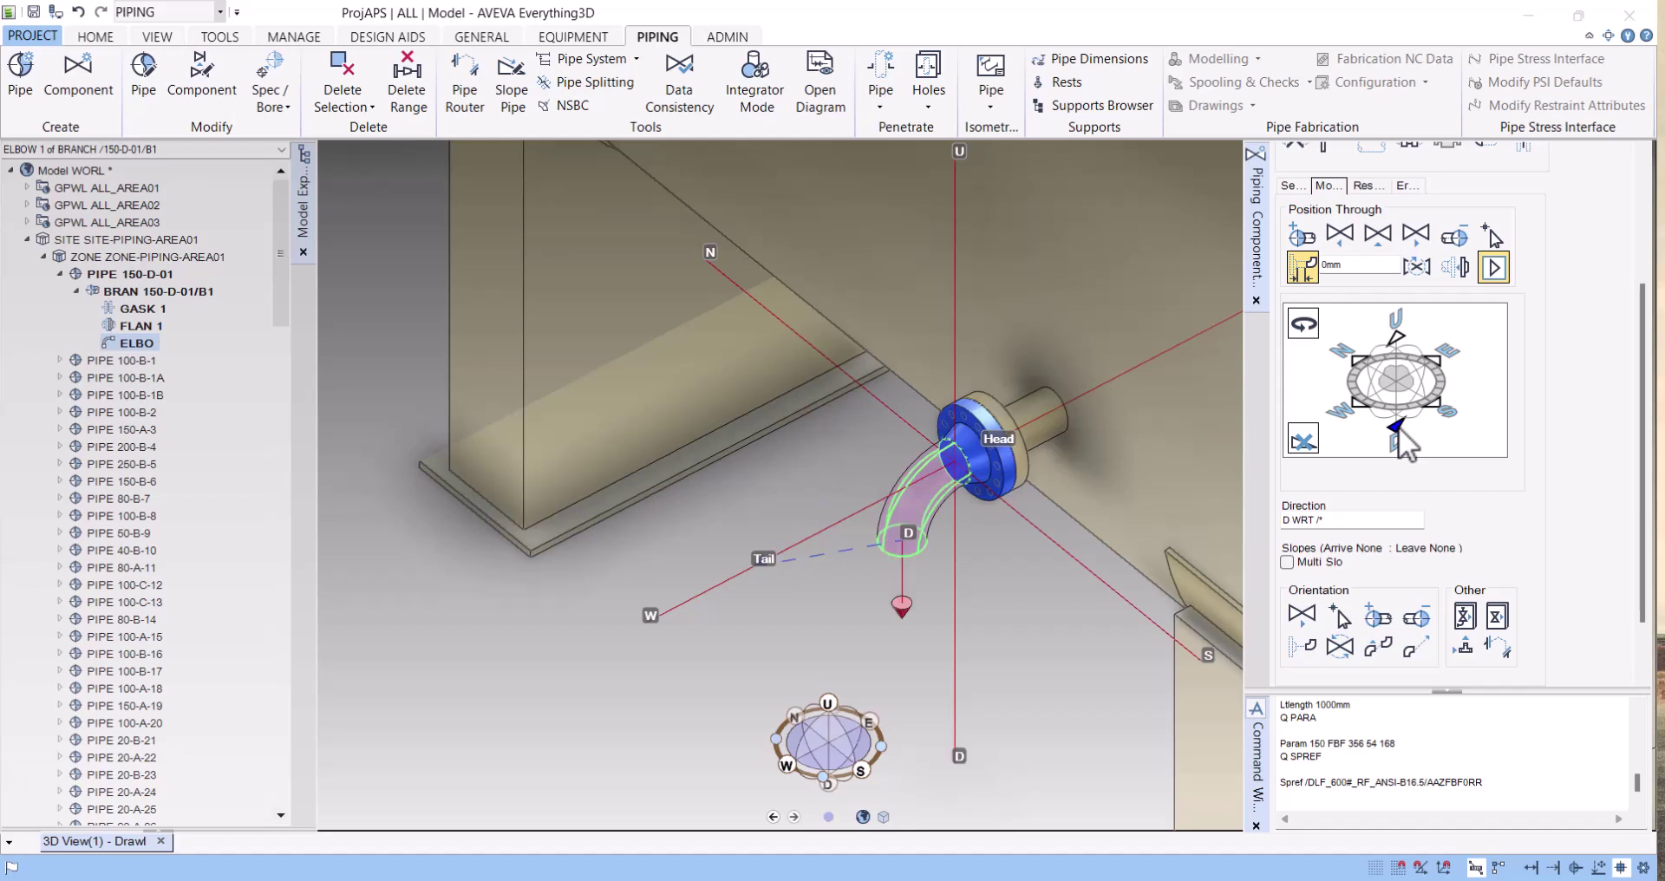
Create a second EL90 elbow with a 90-degree angle after the downward-facing elbow
scroll(1584, 392, up, 2)
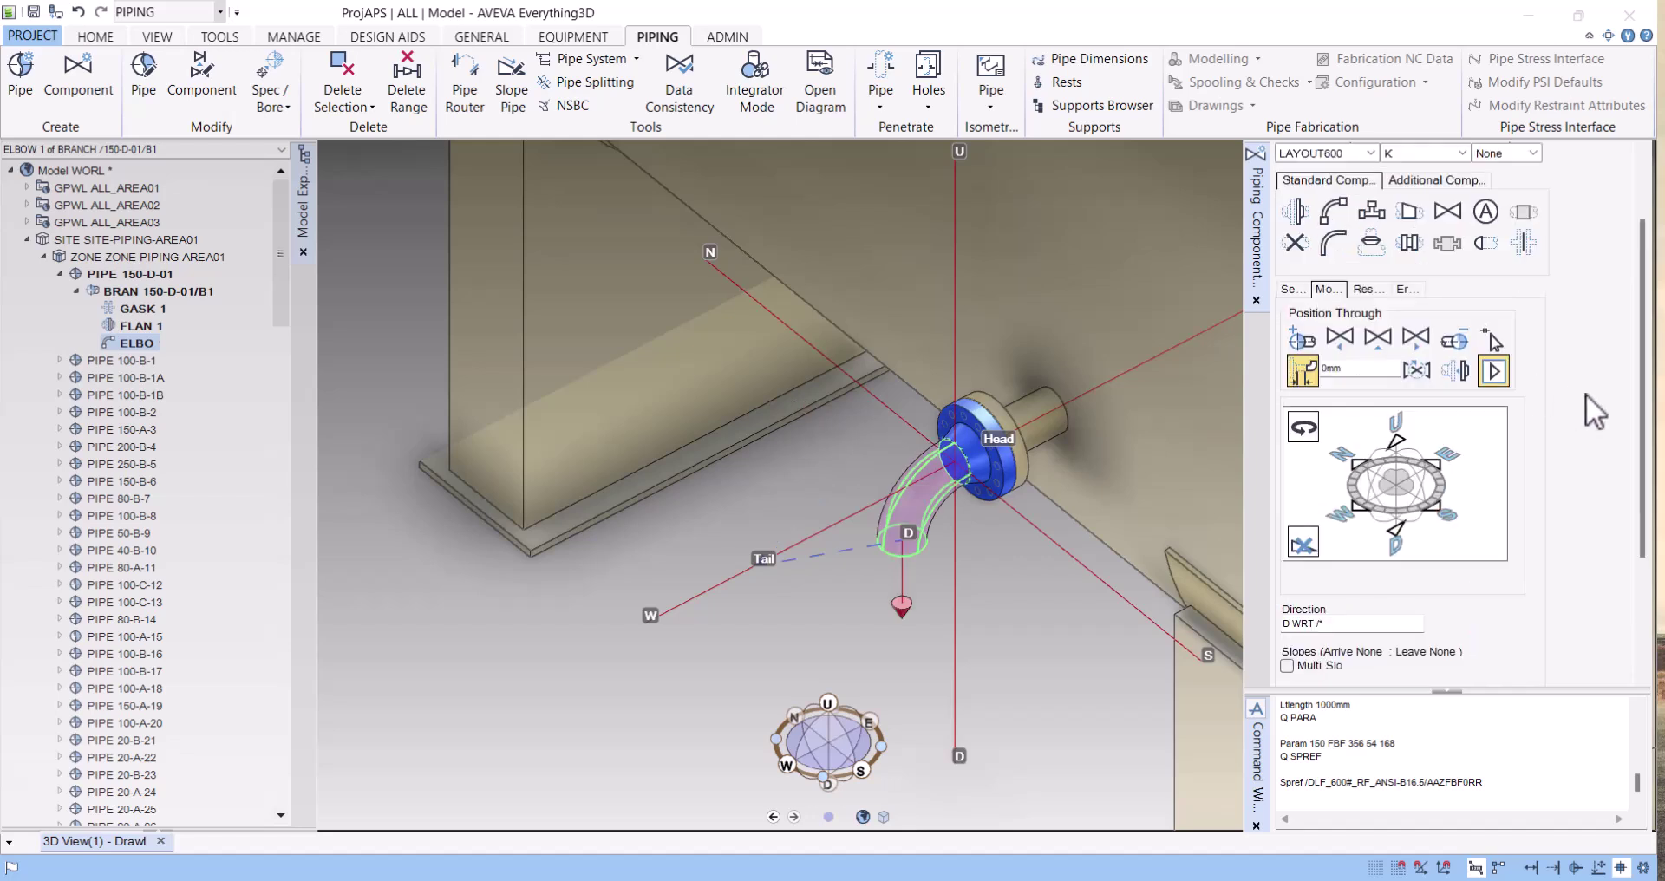
click(1292, 289)
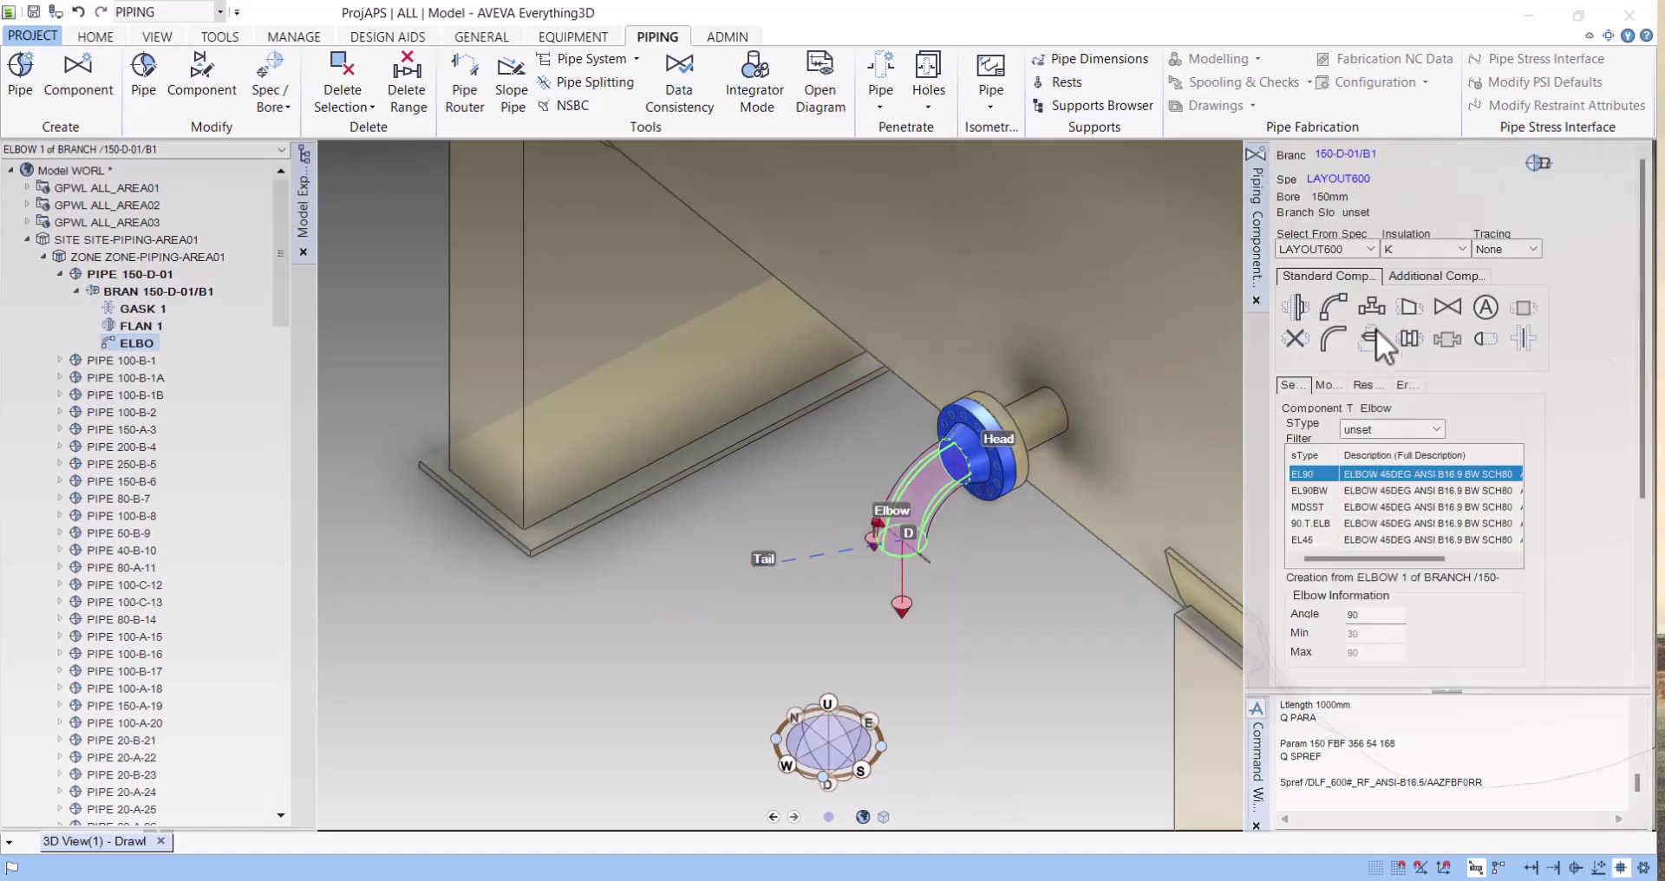
click(1344, 304)
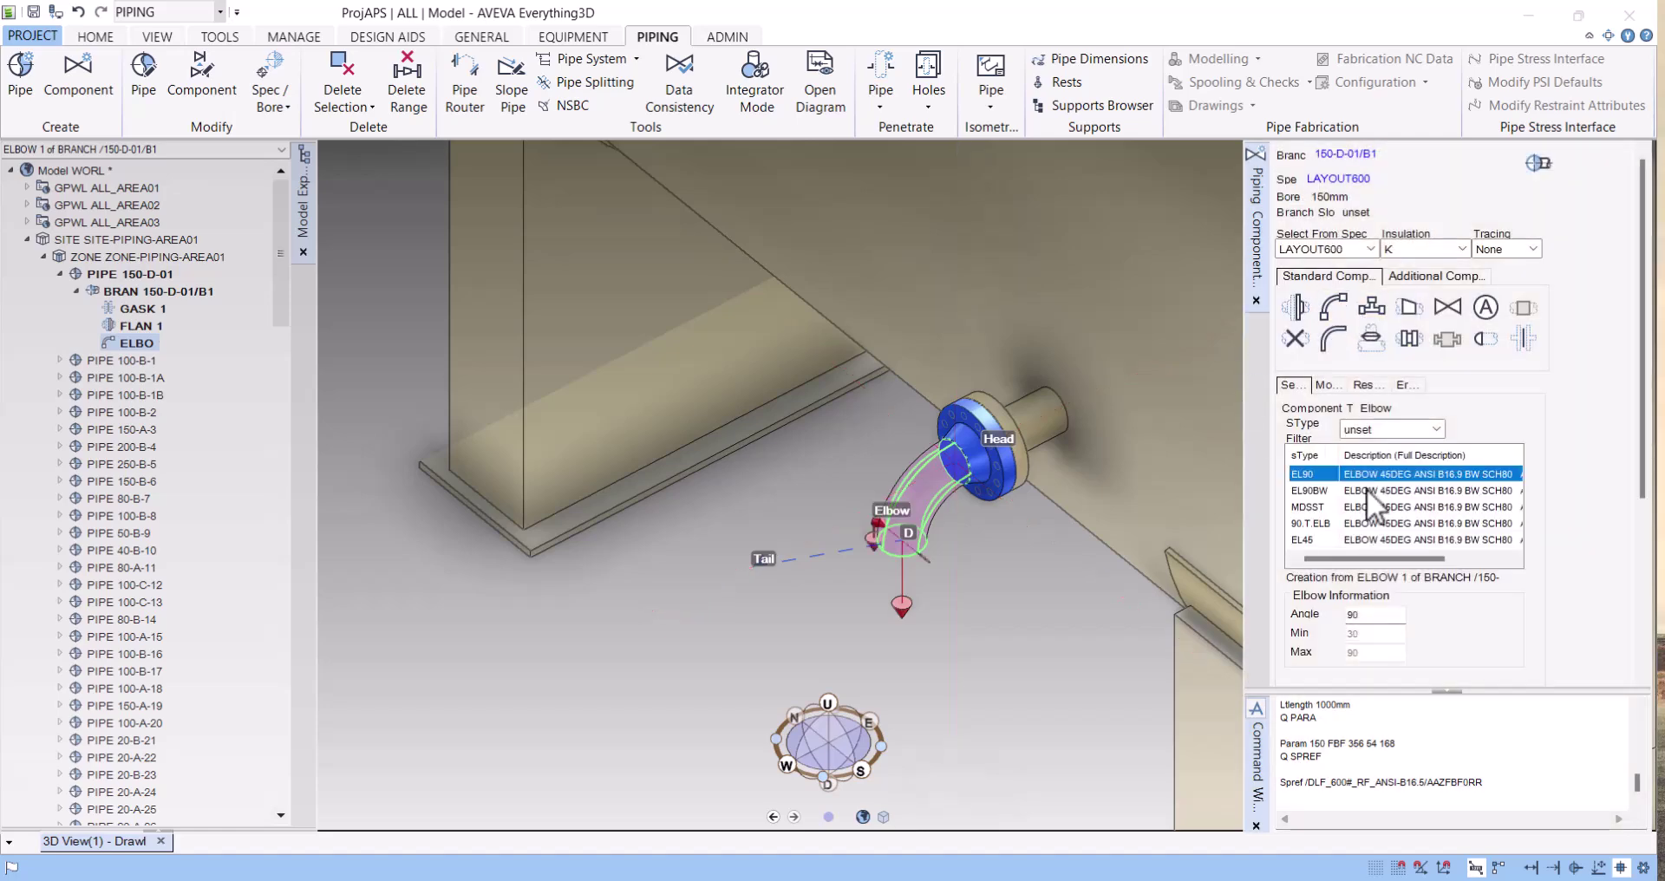
scroll(1600, 553, down, 4)
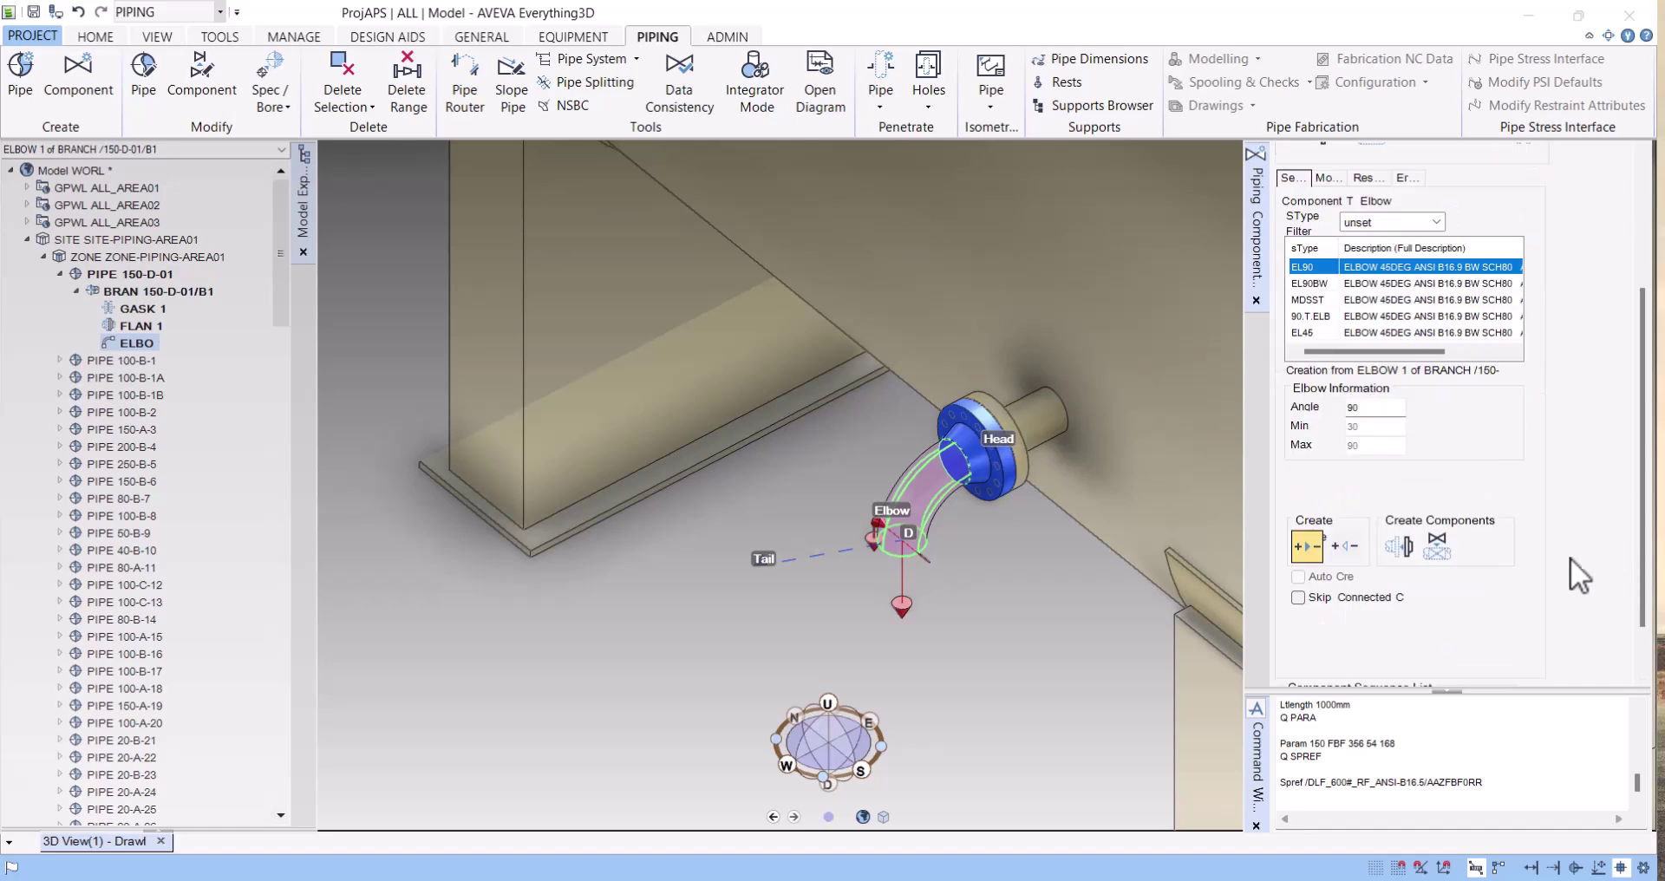
click(1397, 548)
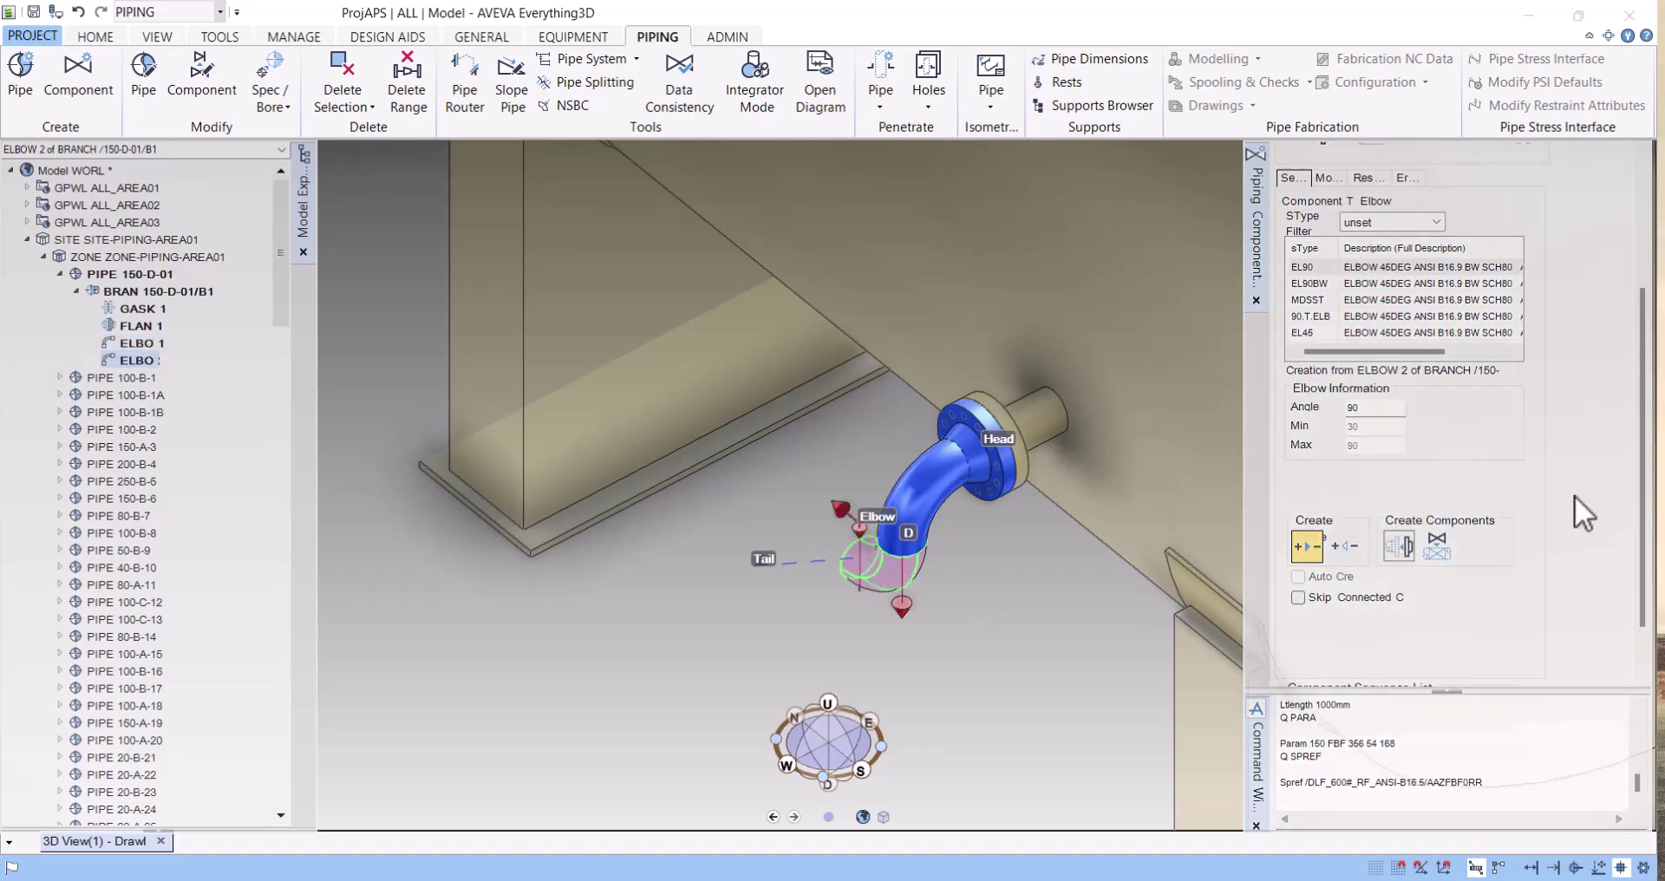
Position the second elbow with a clearance of 1200 mm below the first elbow
scroll(1576, 495, up, 4)
click(1326, 384)
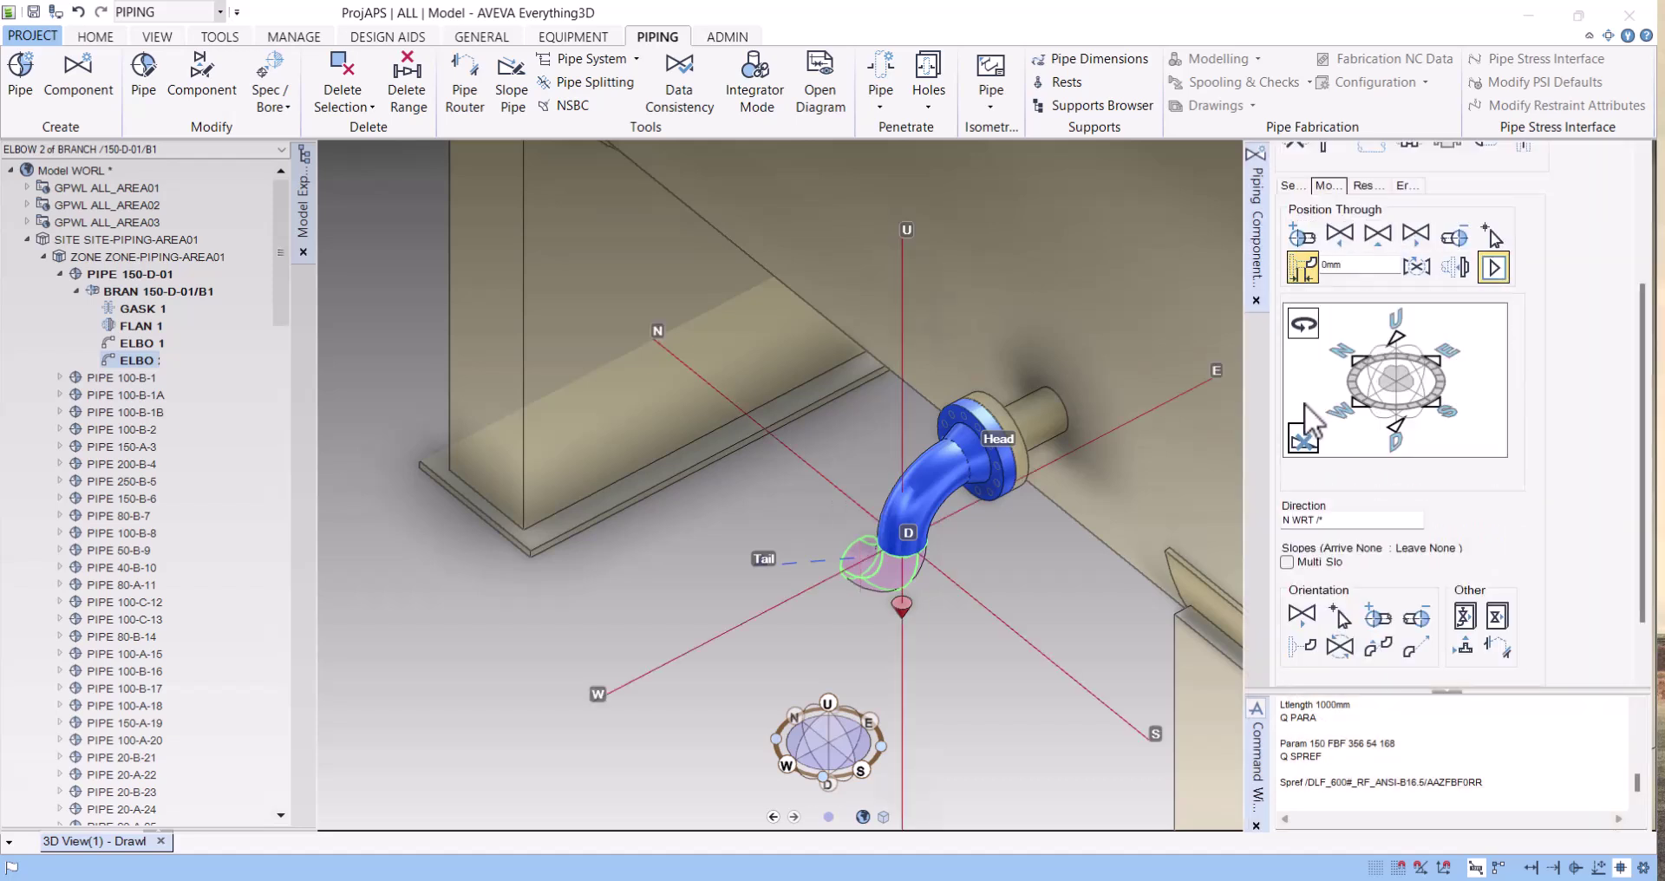
click(1319, 267)
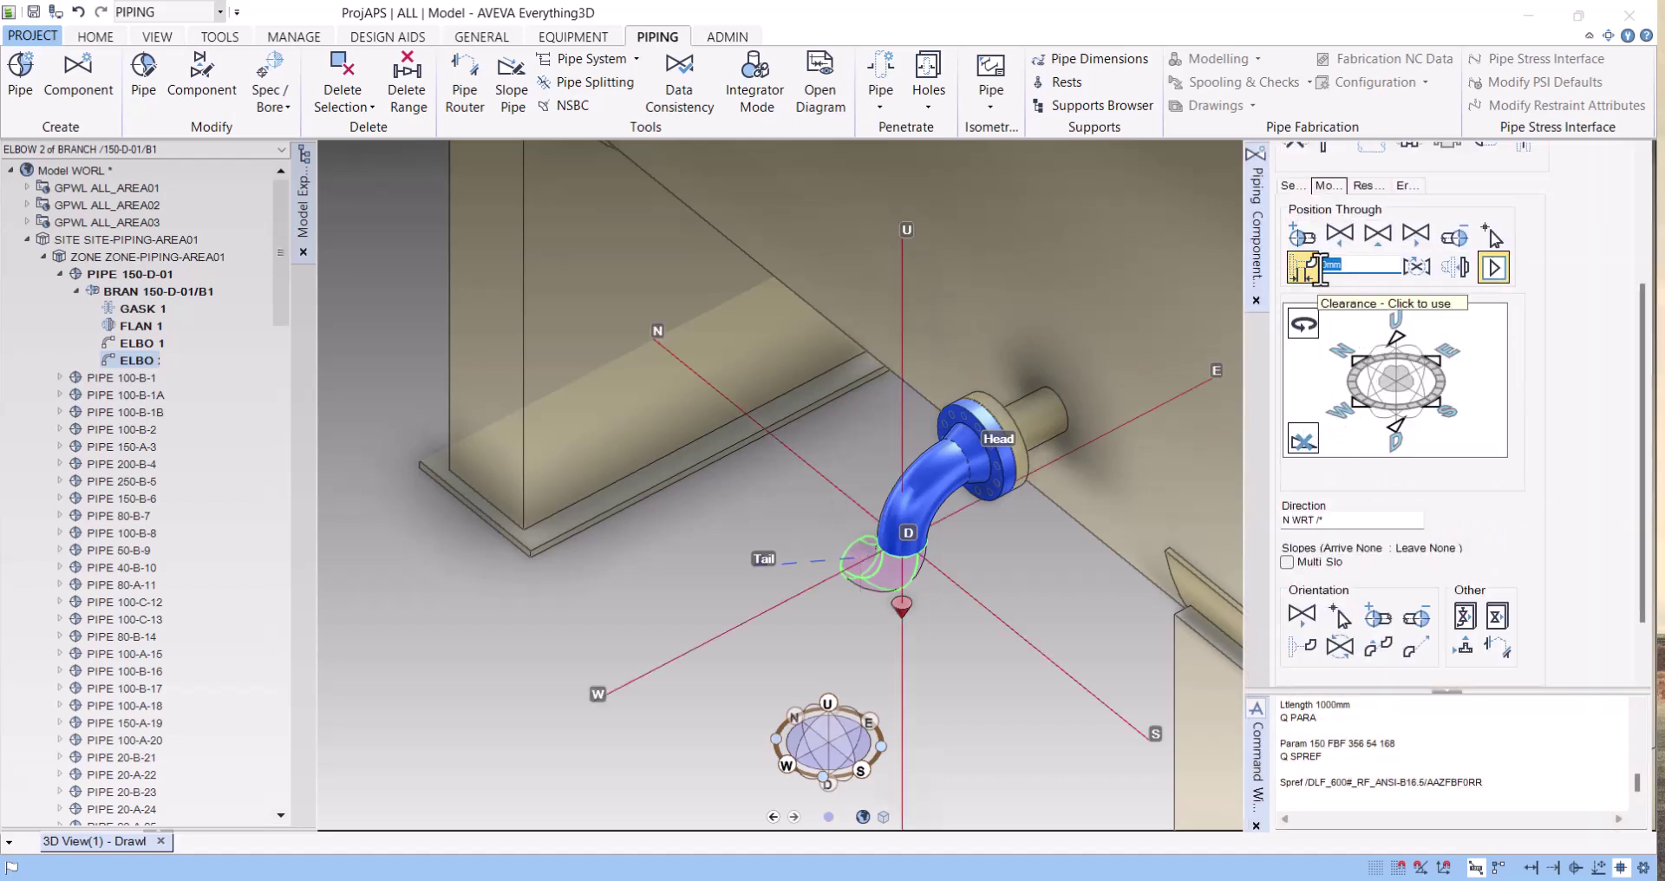
text(1200)
key(Return)
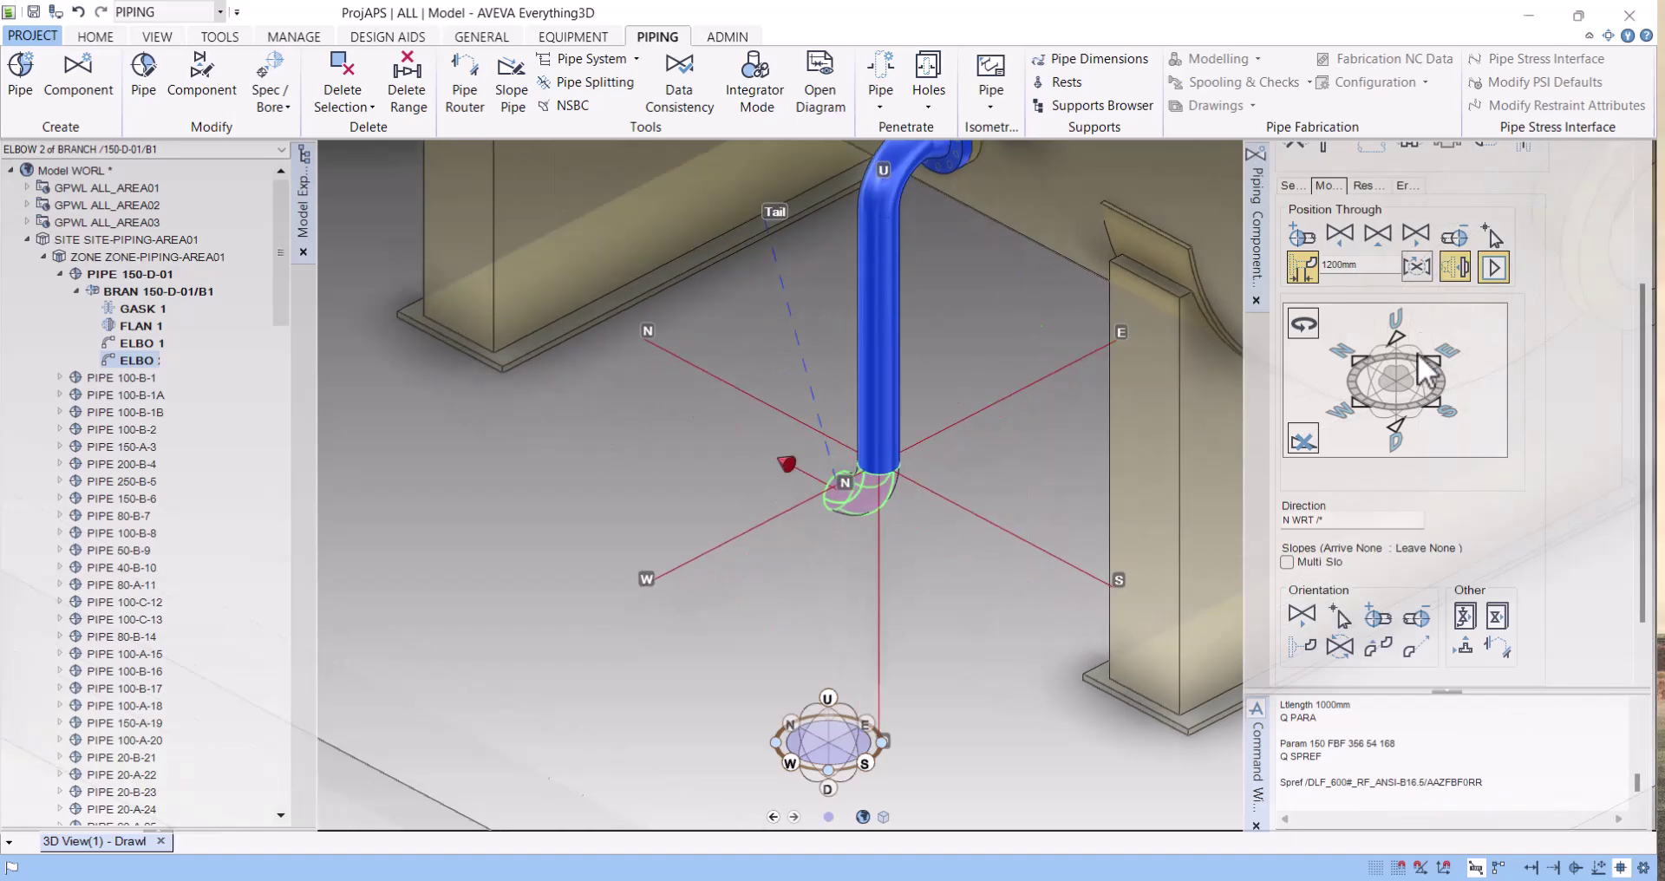
scroll(1561, 425, up, 3)
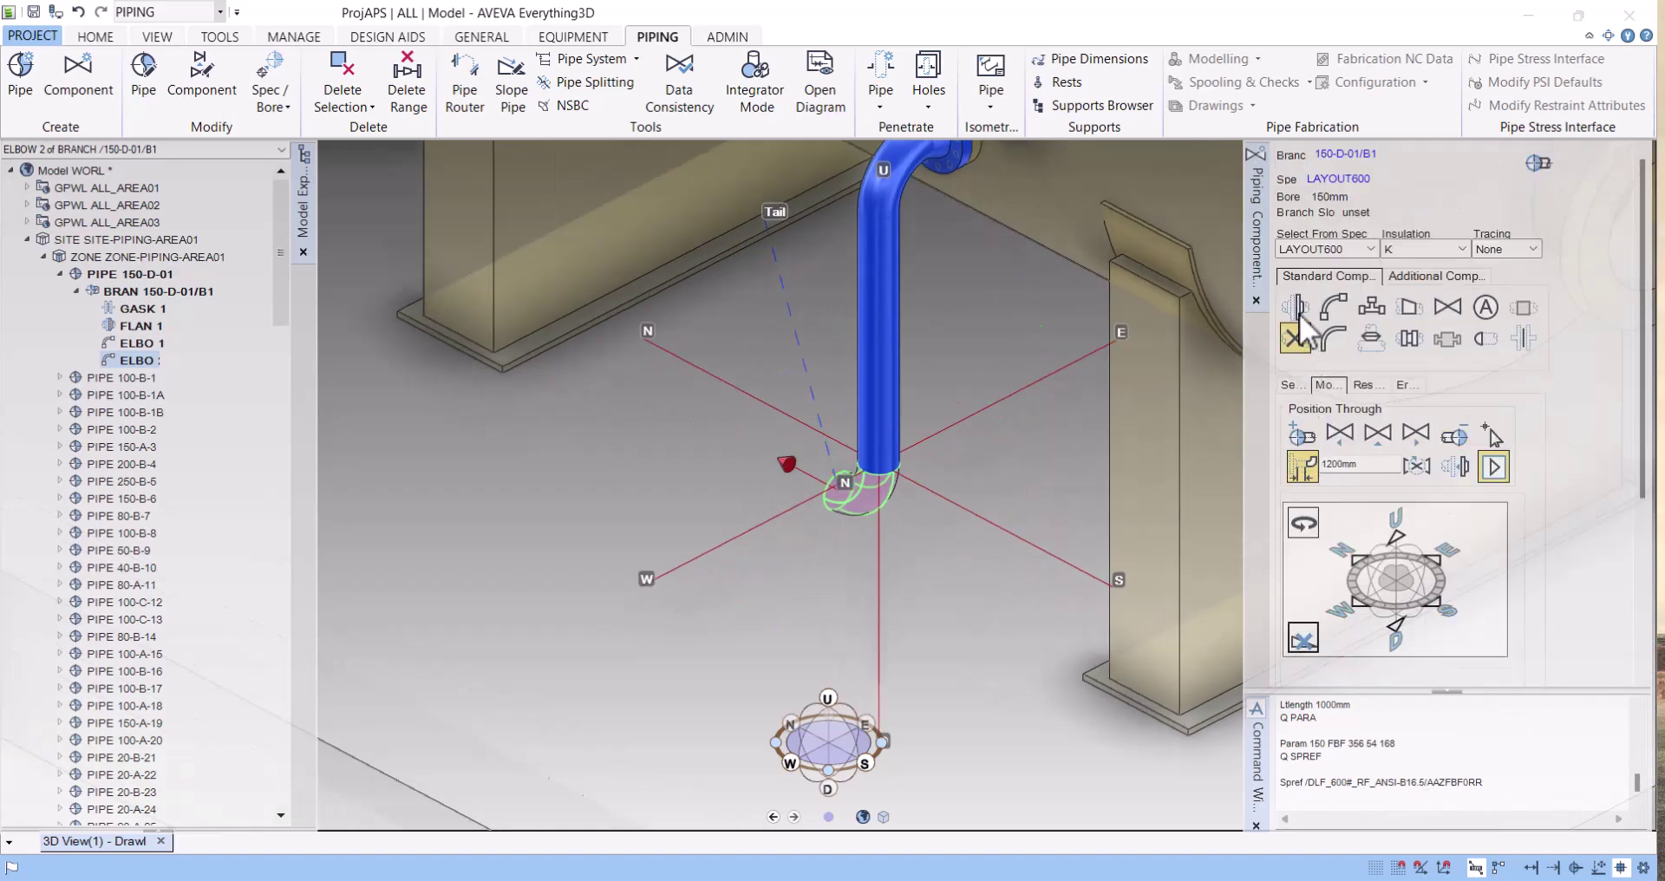
Create a WN flange, ANSI B16.5 #600 RF, after the second elbow
click(1296, 334)
click(1341, 490)
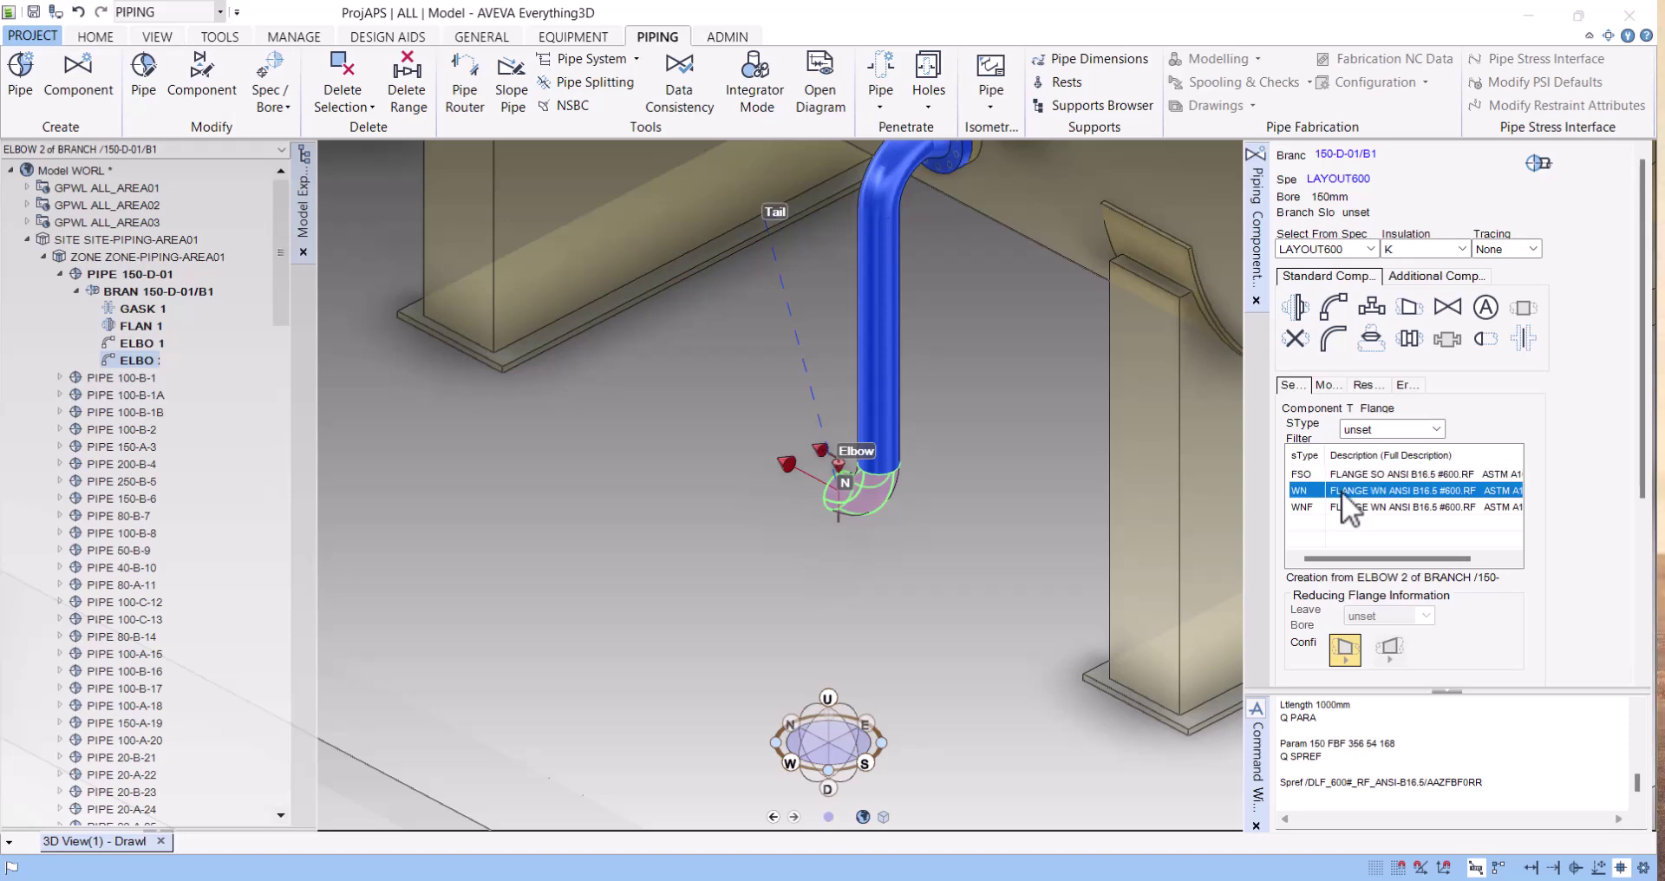
scroll(1559, 624, down, 3)
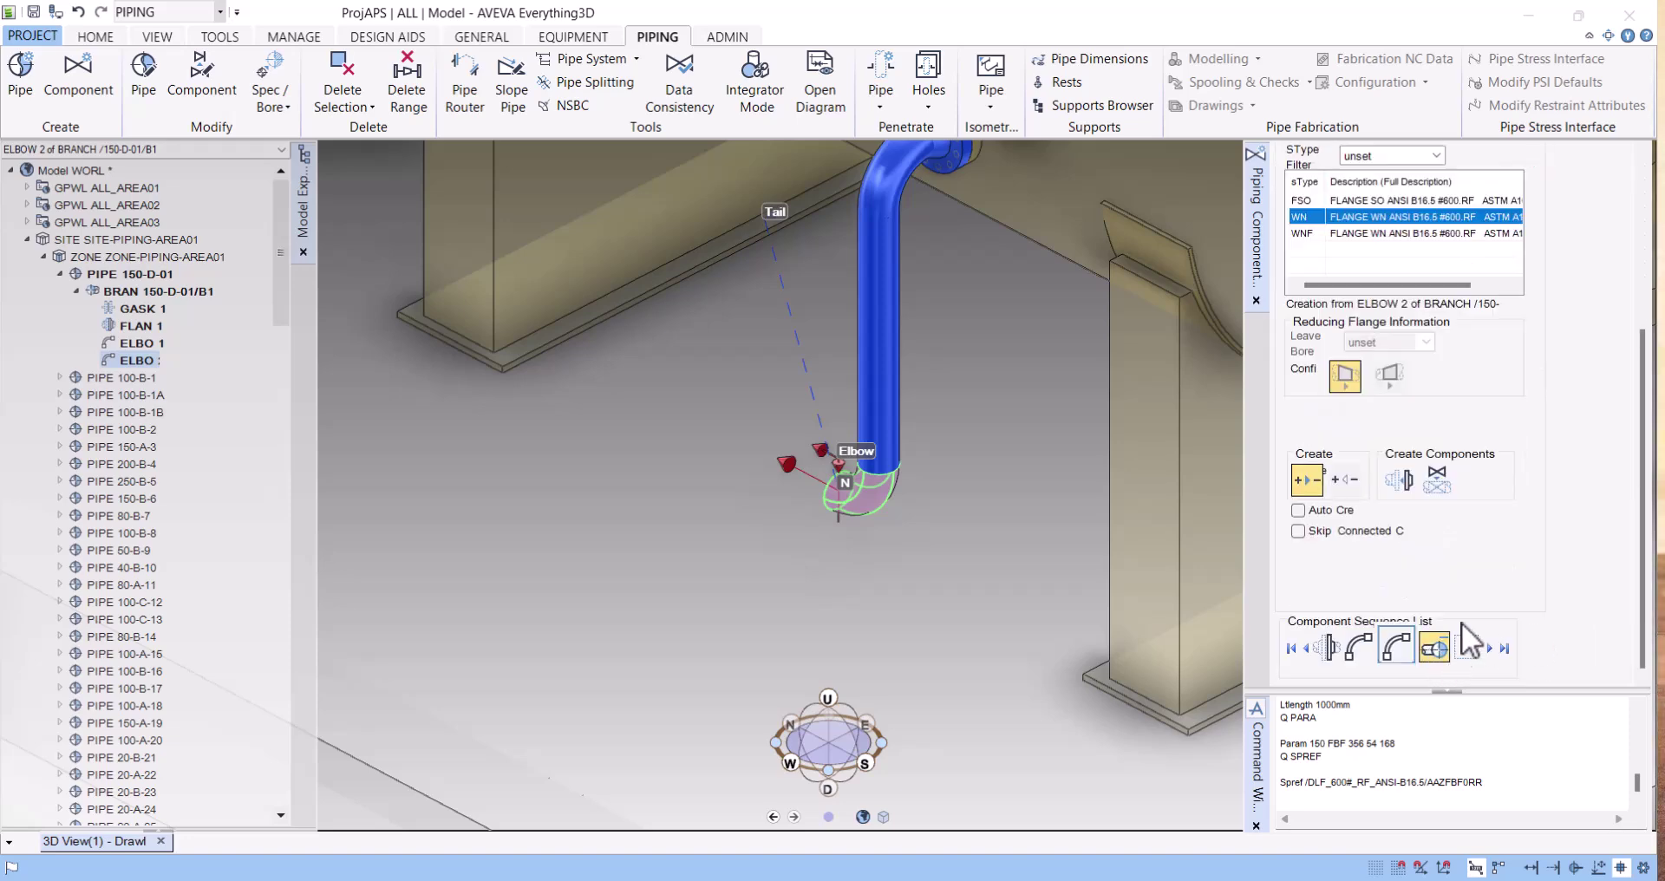
click(1399, 479)
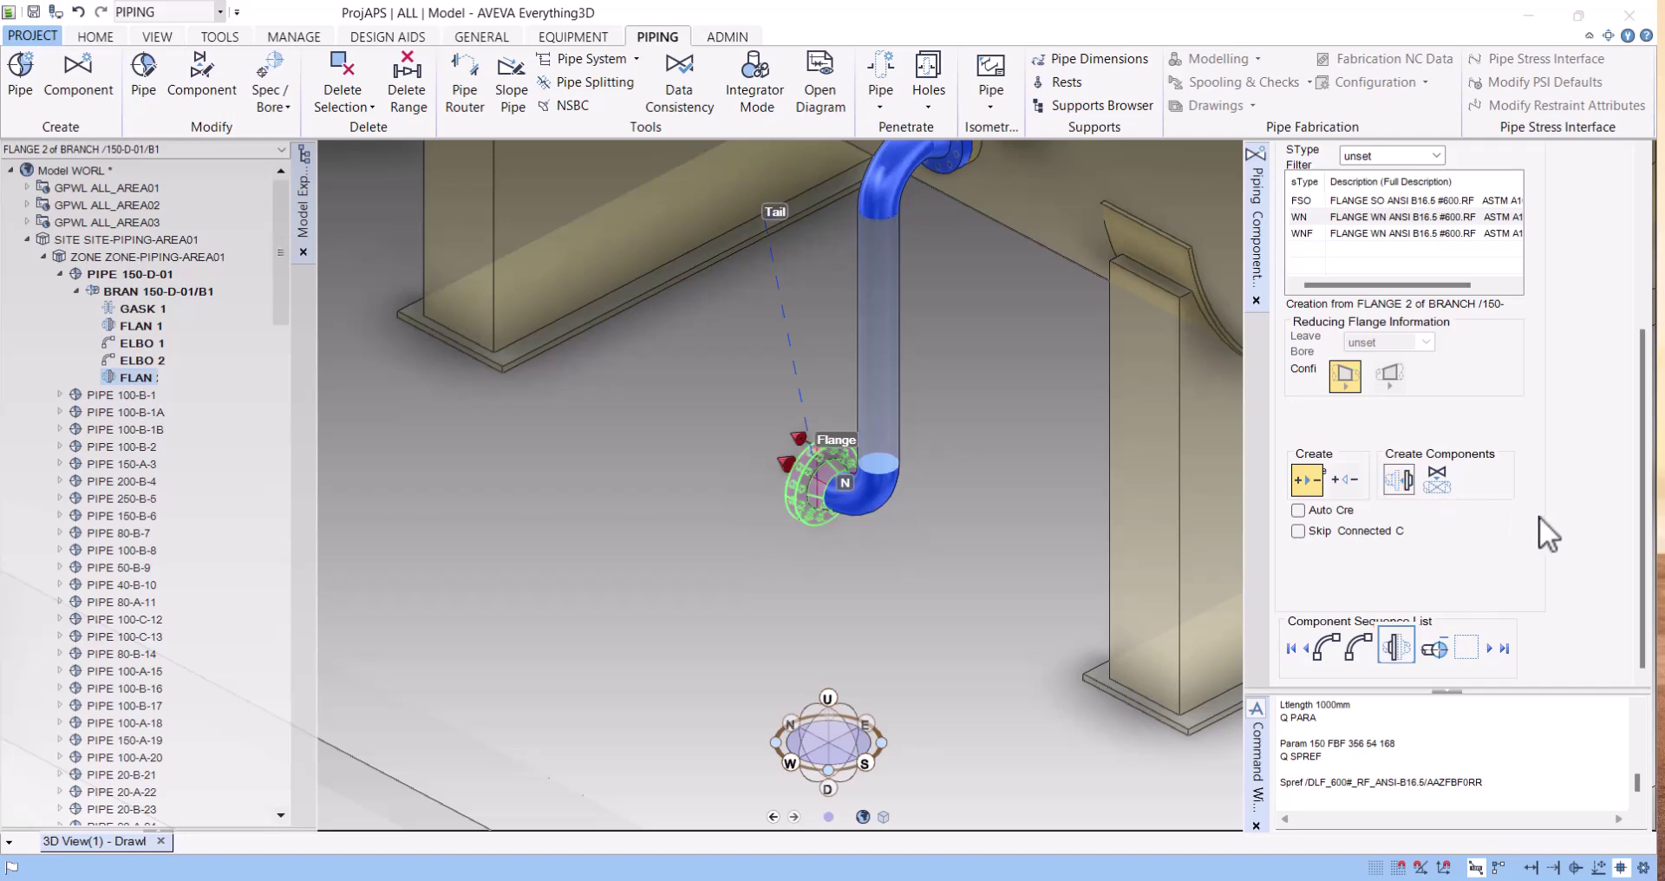
Position the new flange at a distance of 500 mm from the second elbow
scroll(1539, 516, up, 3)
click(1326, 385)
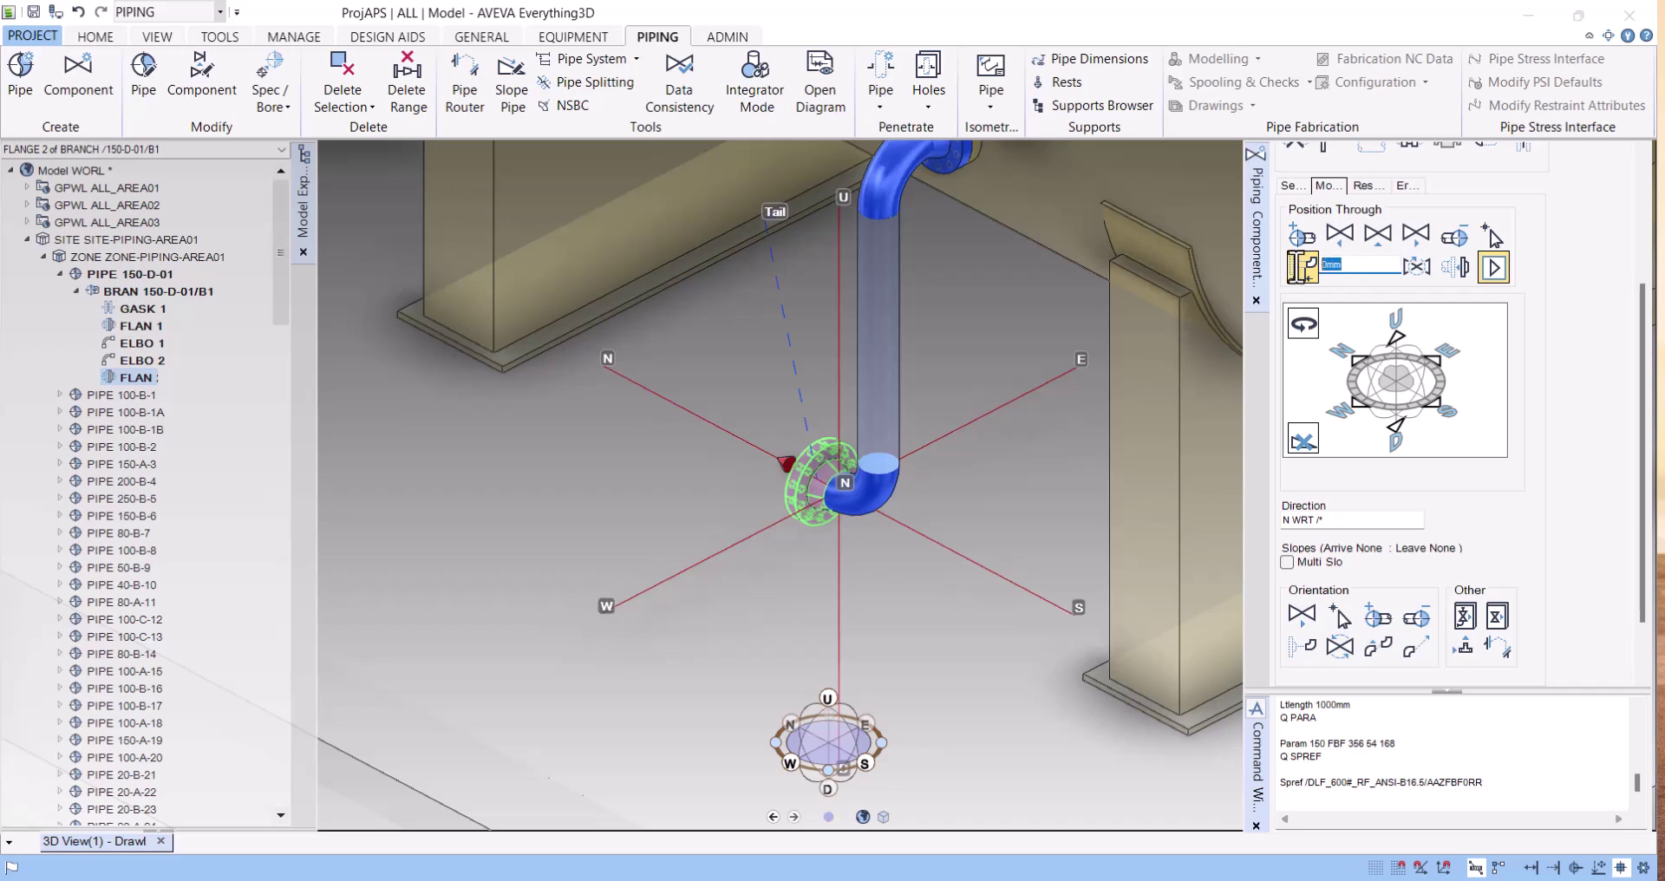
click(1301, 270)
click(1313, 264)
text(5)
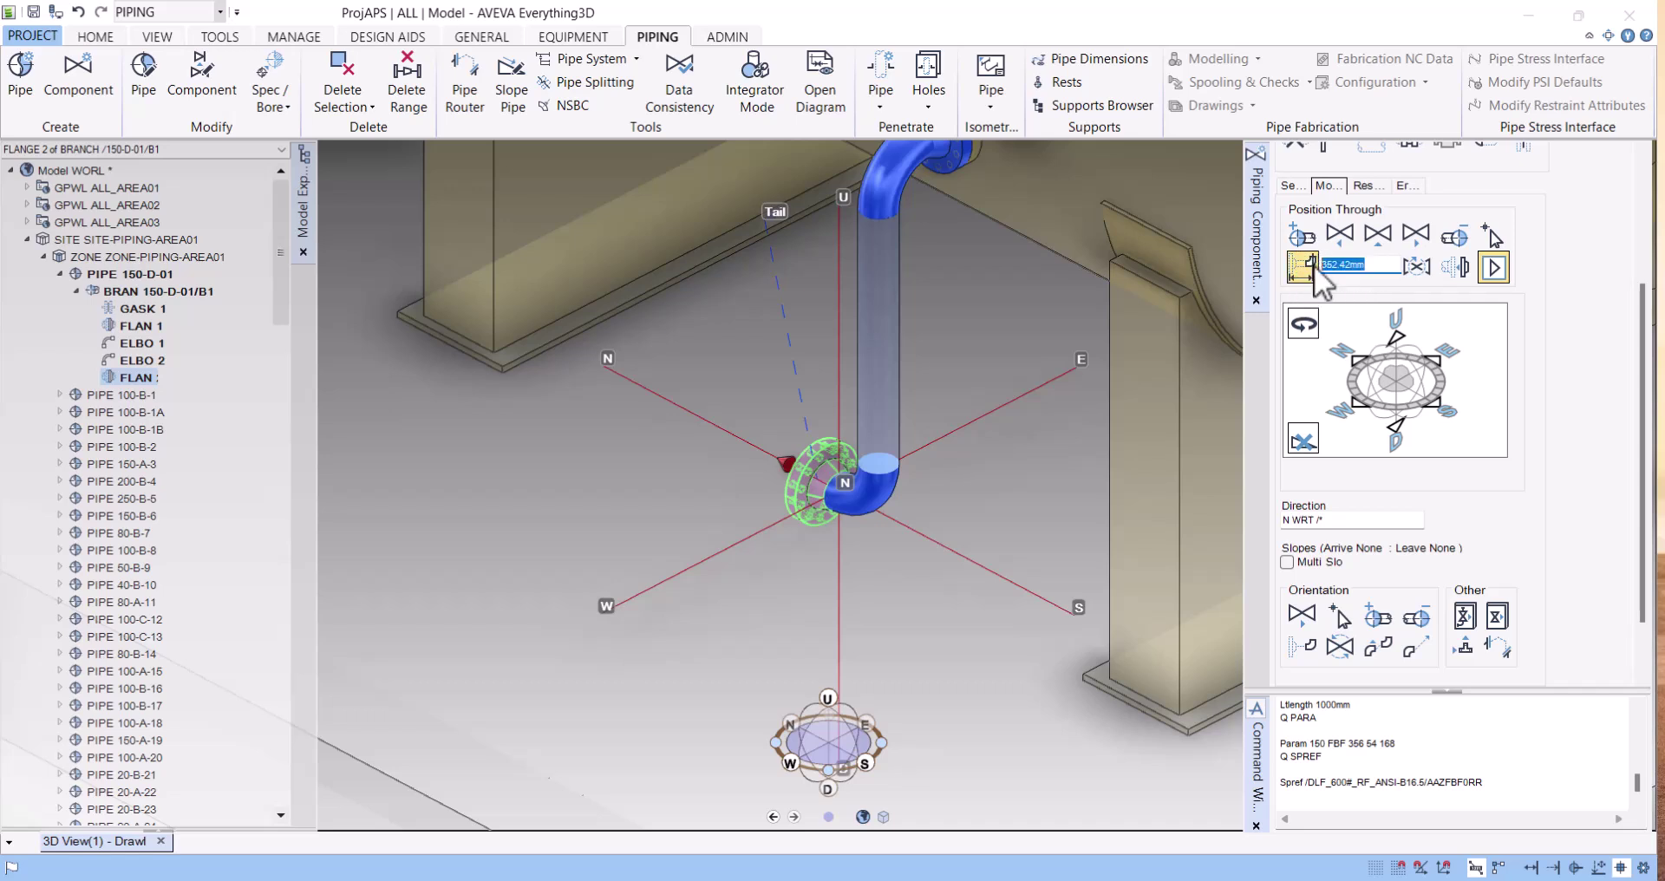
text(00)
key(Return)
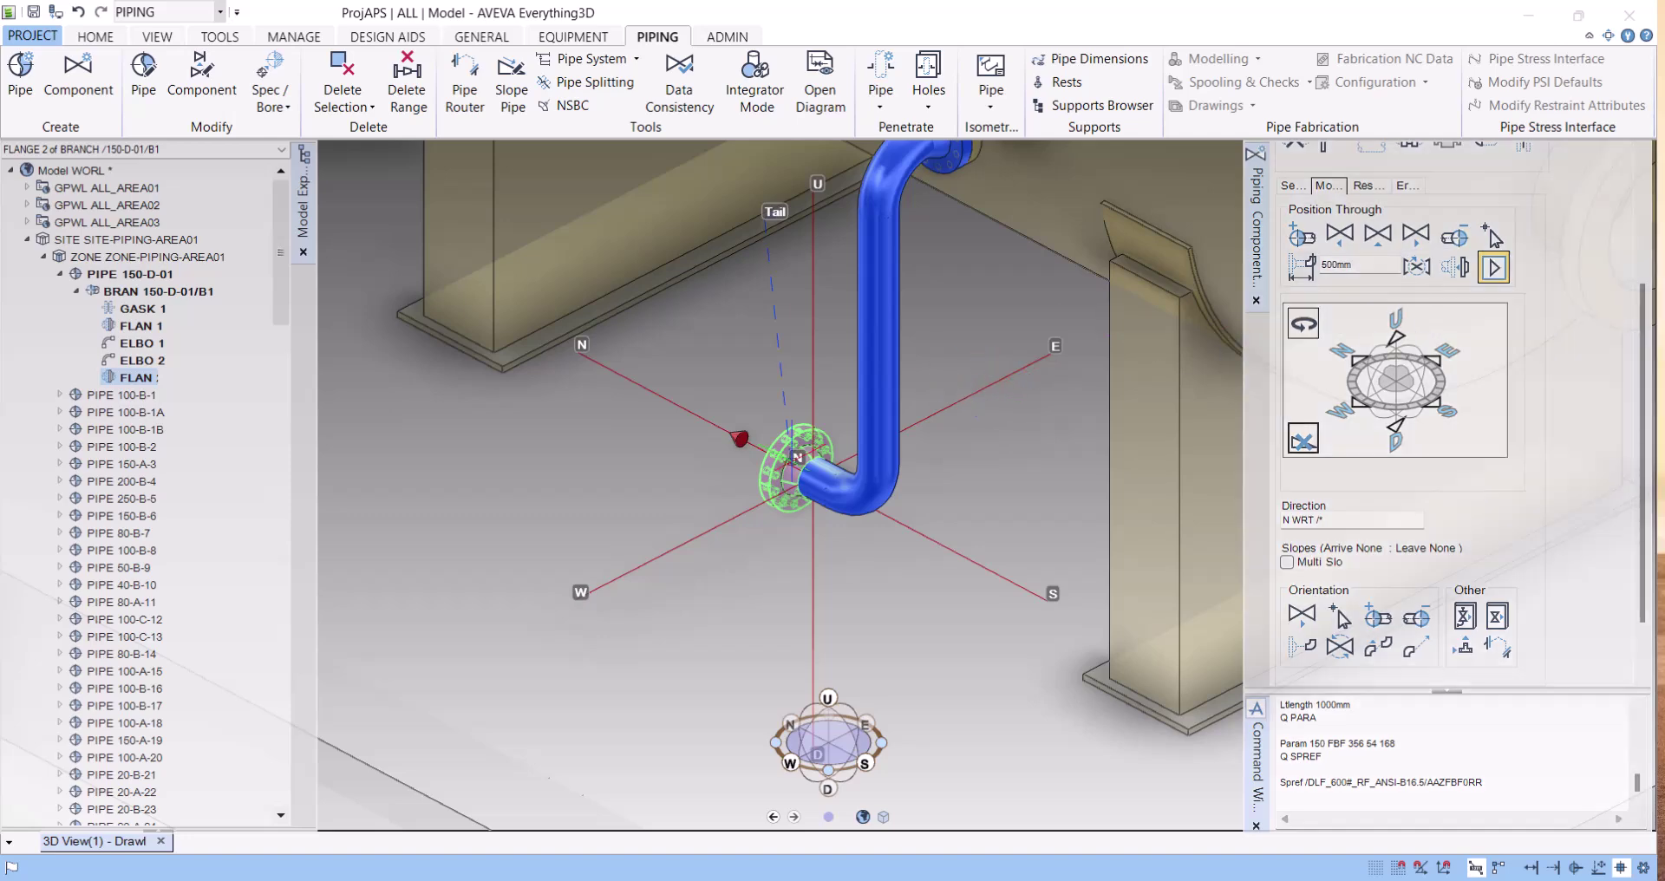
Reposition the flange with a clearance of 500 mm from the second elbow, and compare the distance and clearance values
scroll(827, 466, up, 3)
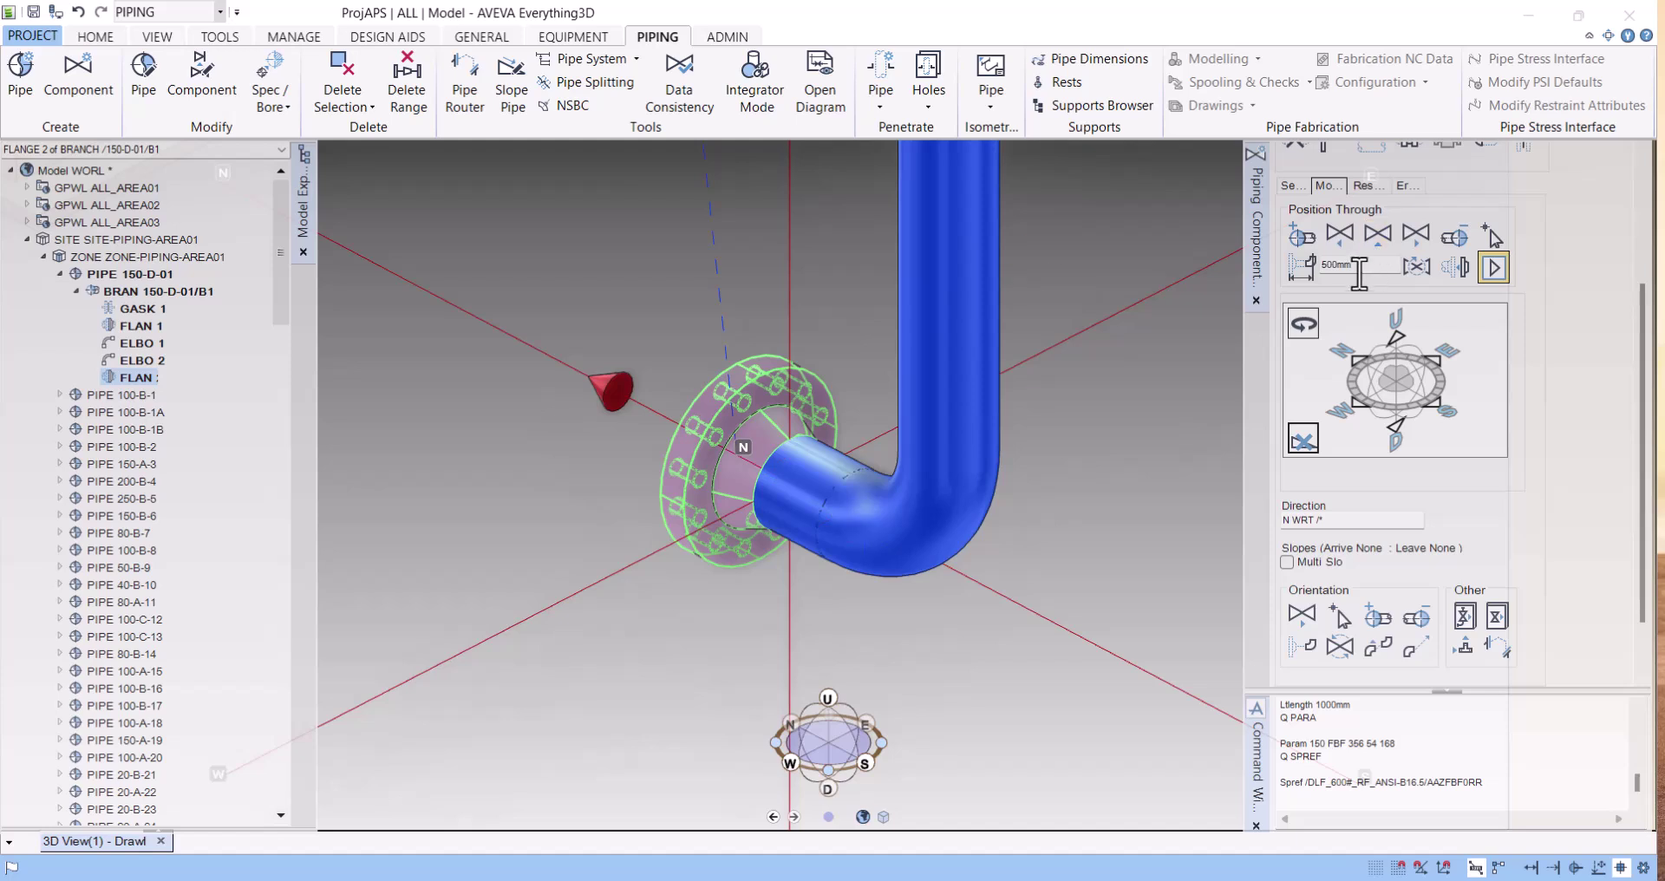
click(1304, 268)
click(1305, 325)
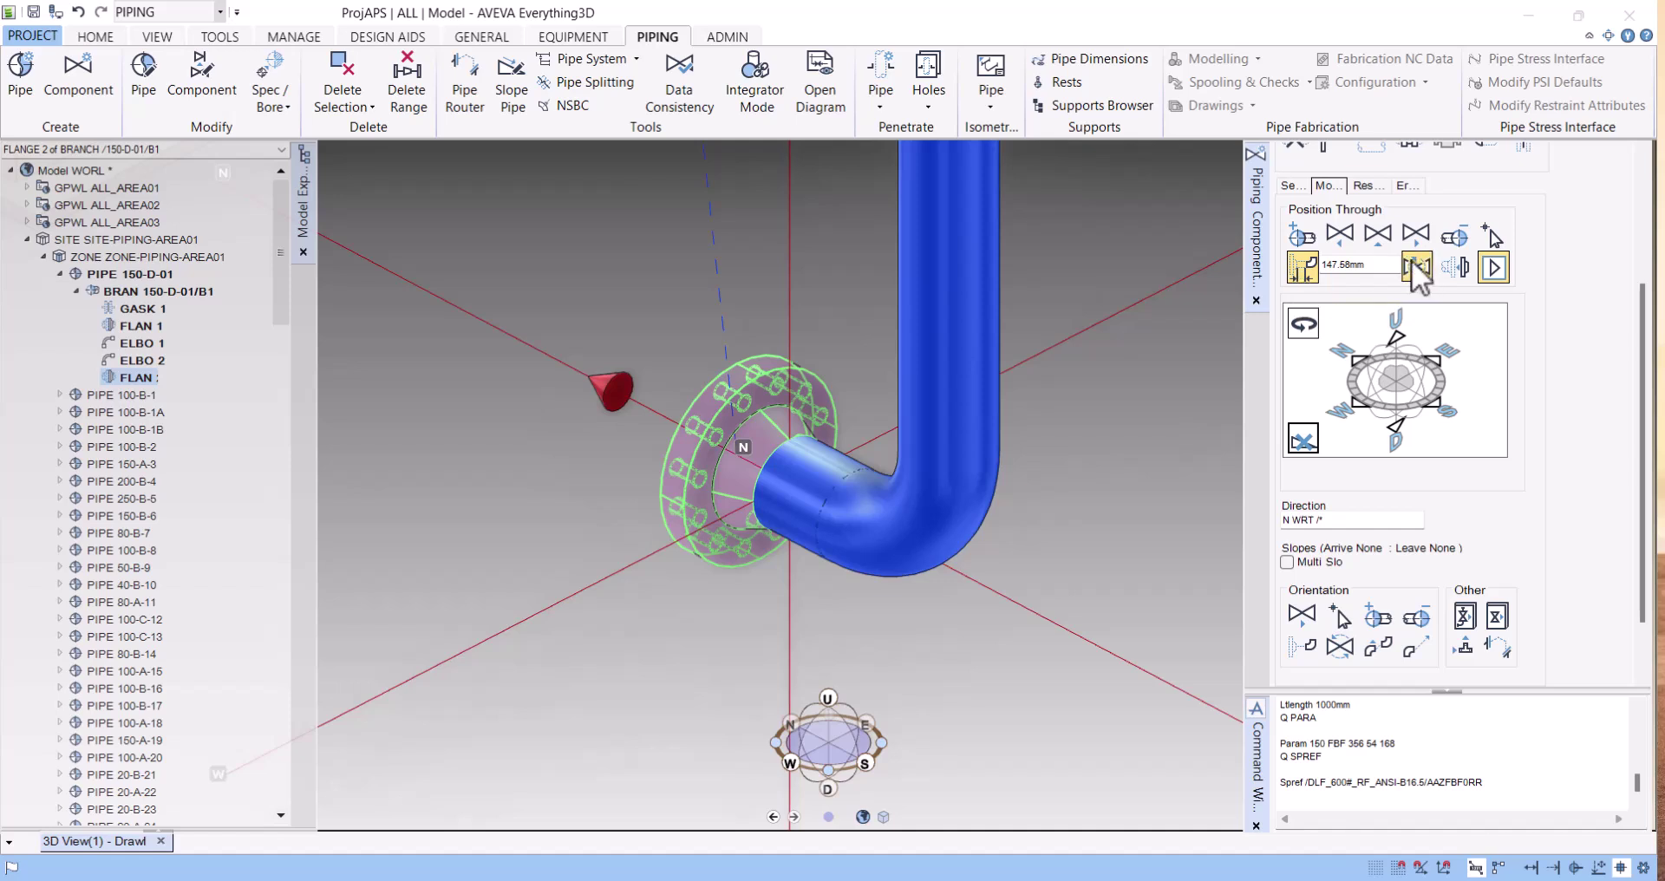
drag(1378, 265, 1310, 269)
text(500)
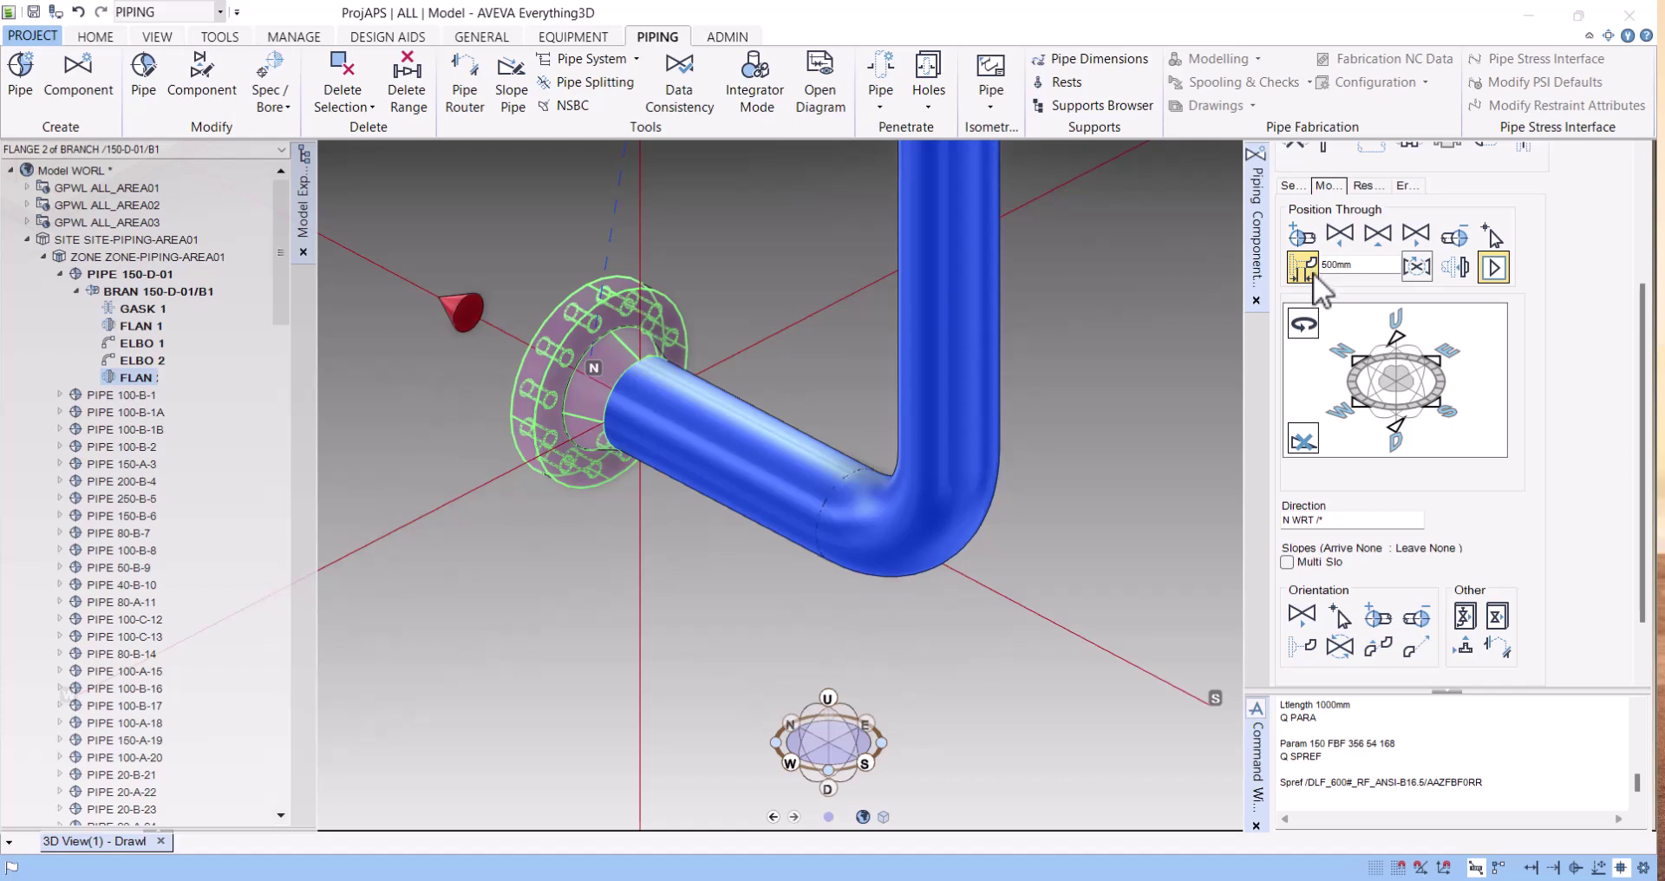
click(1303, 267)
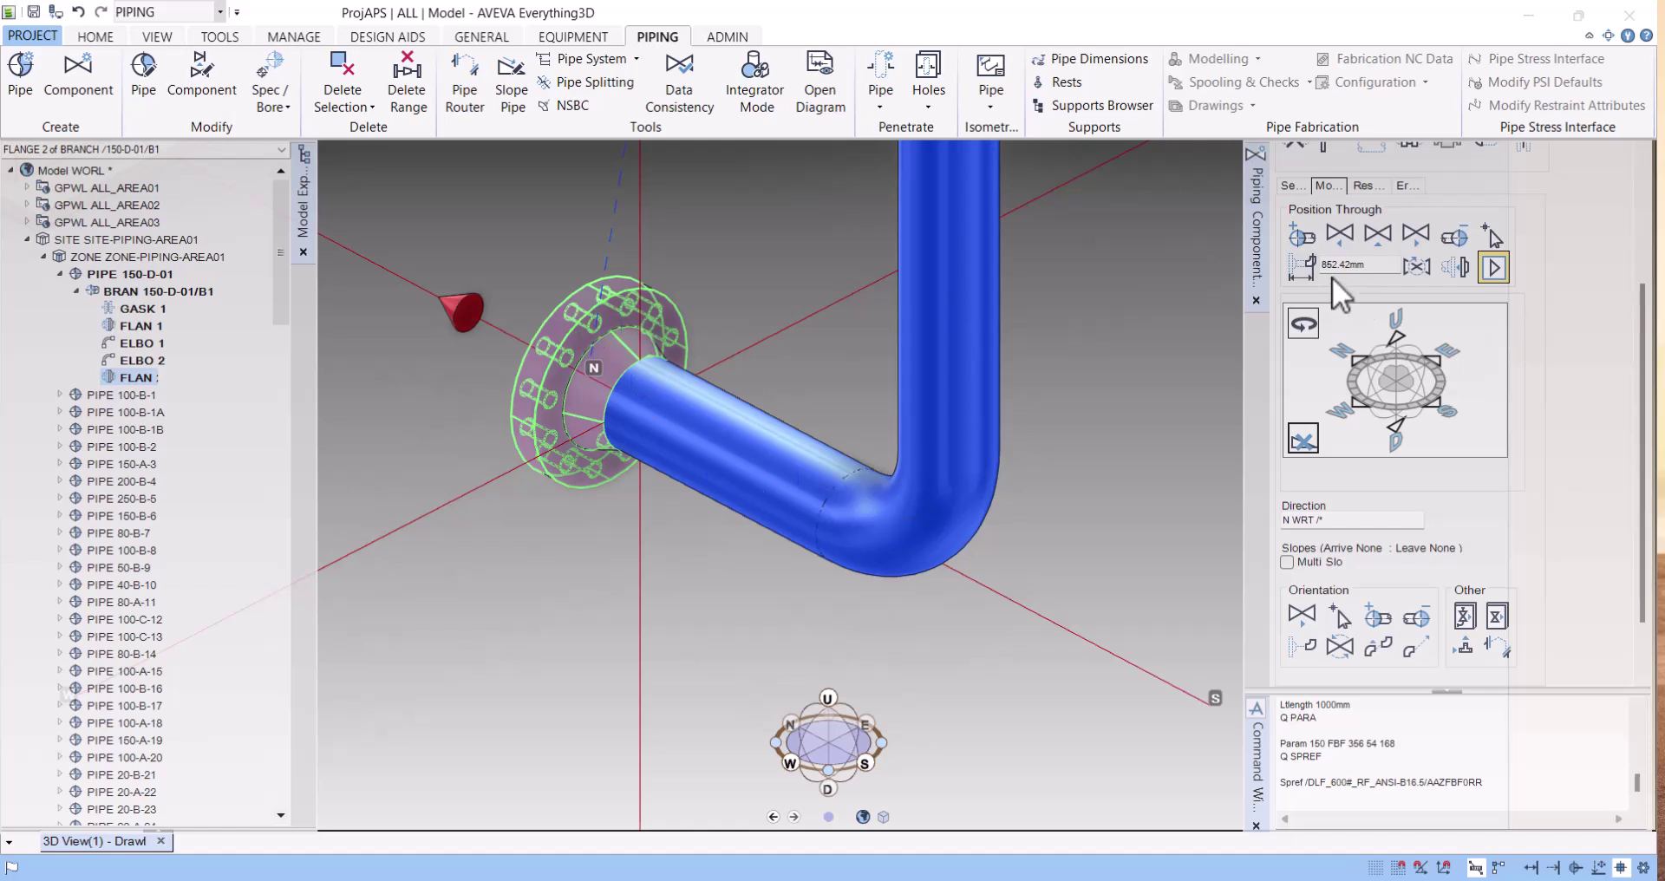
click(1305, 270)
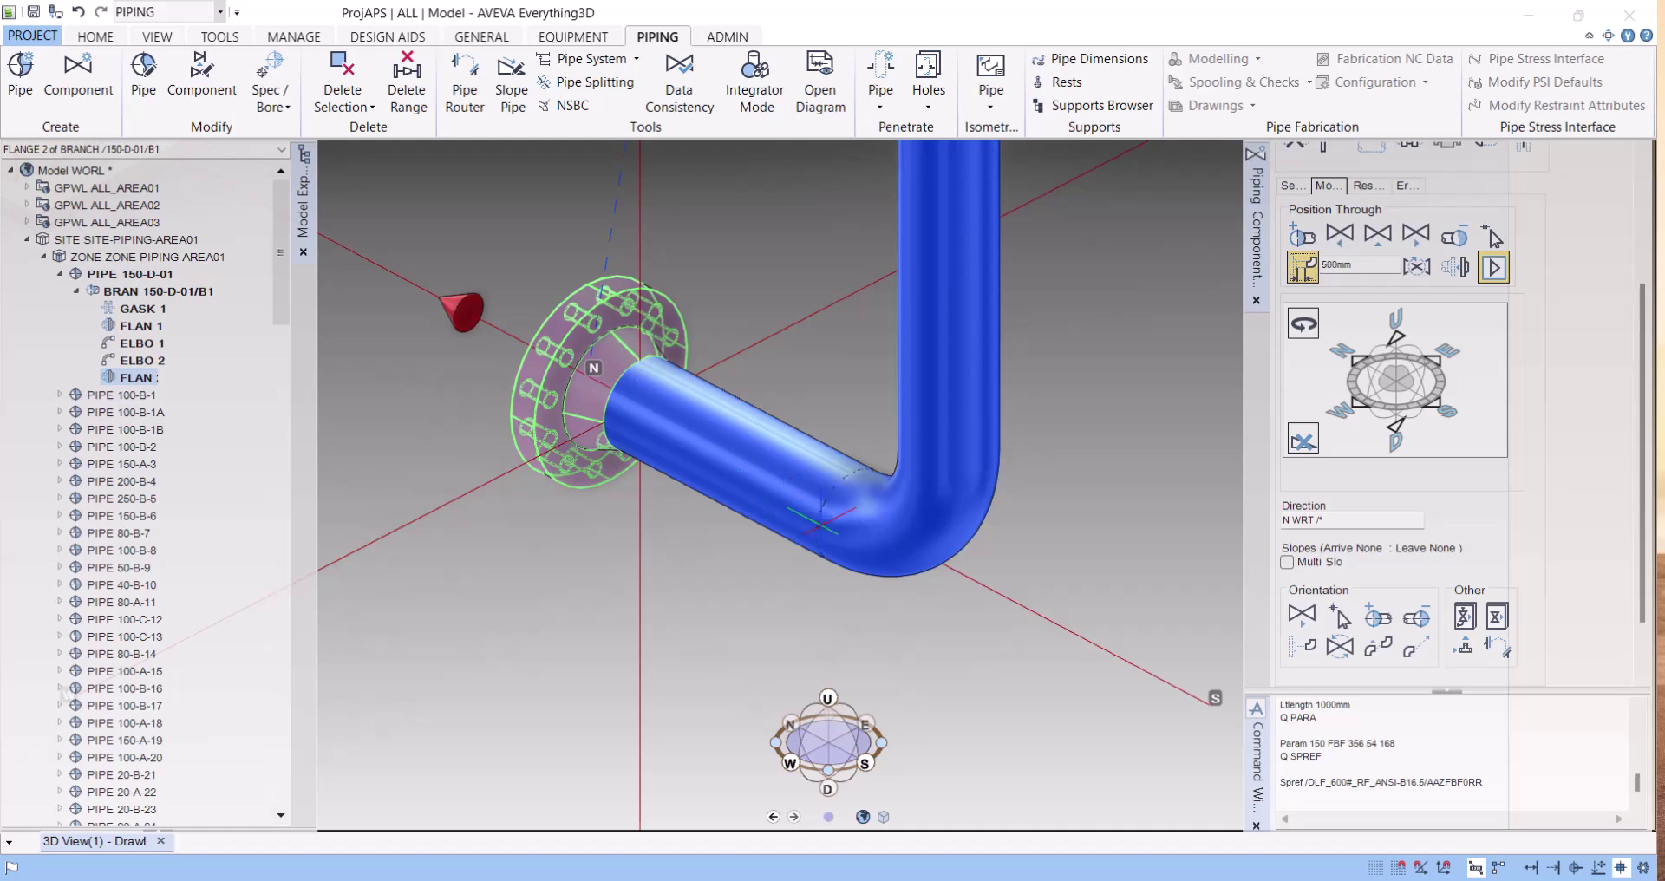
Create an ANSI B16.5 RF #600 gasket after the second flange of the branch
scroll(812, 519, down, 5)
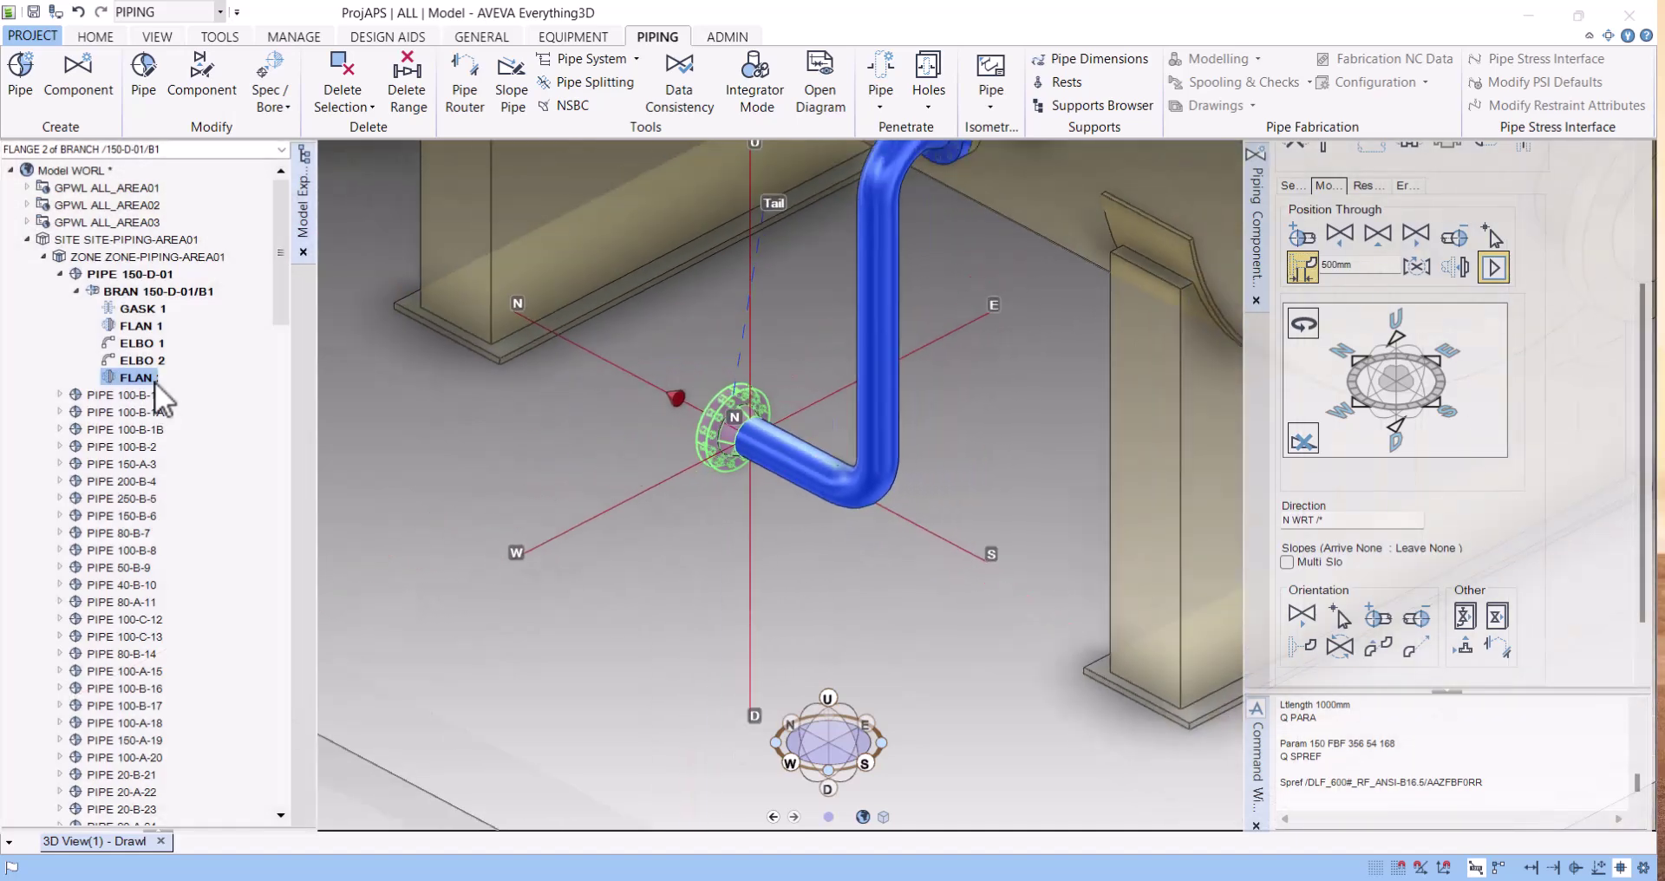
scroll(1600, 358, up, 3)
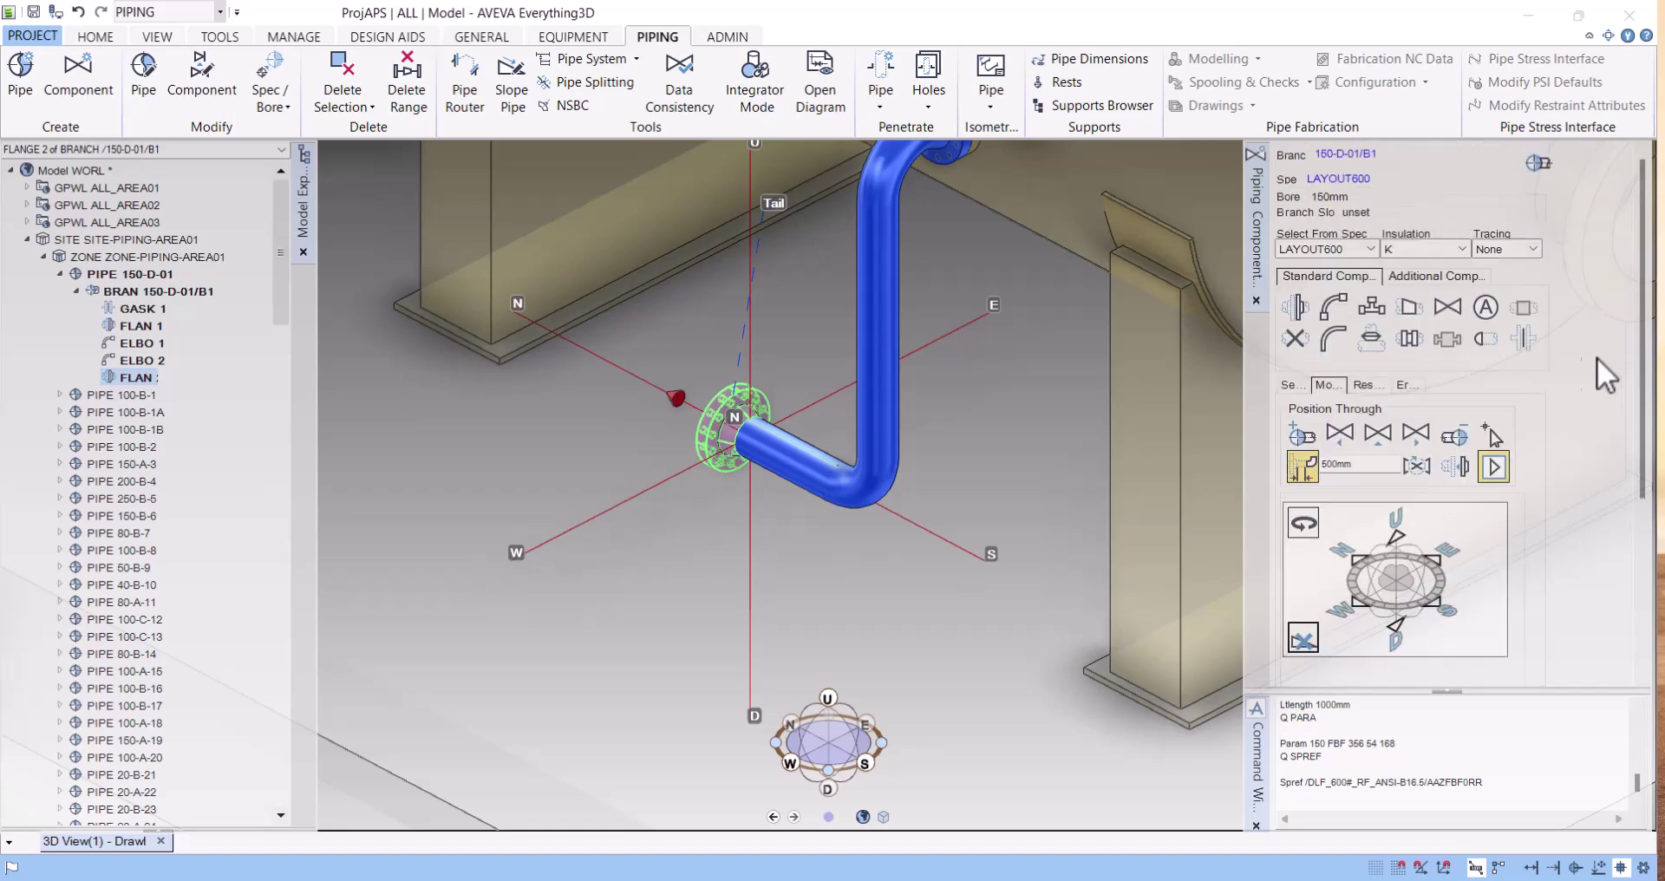
click(1523, 338)
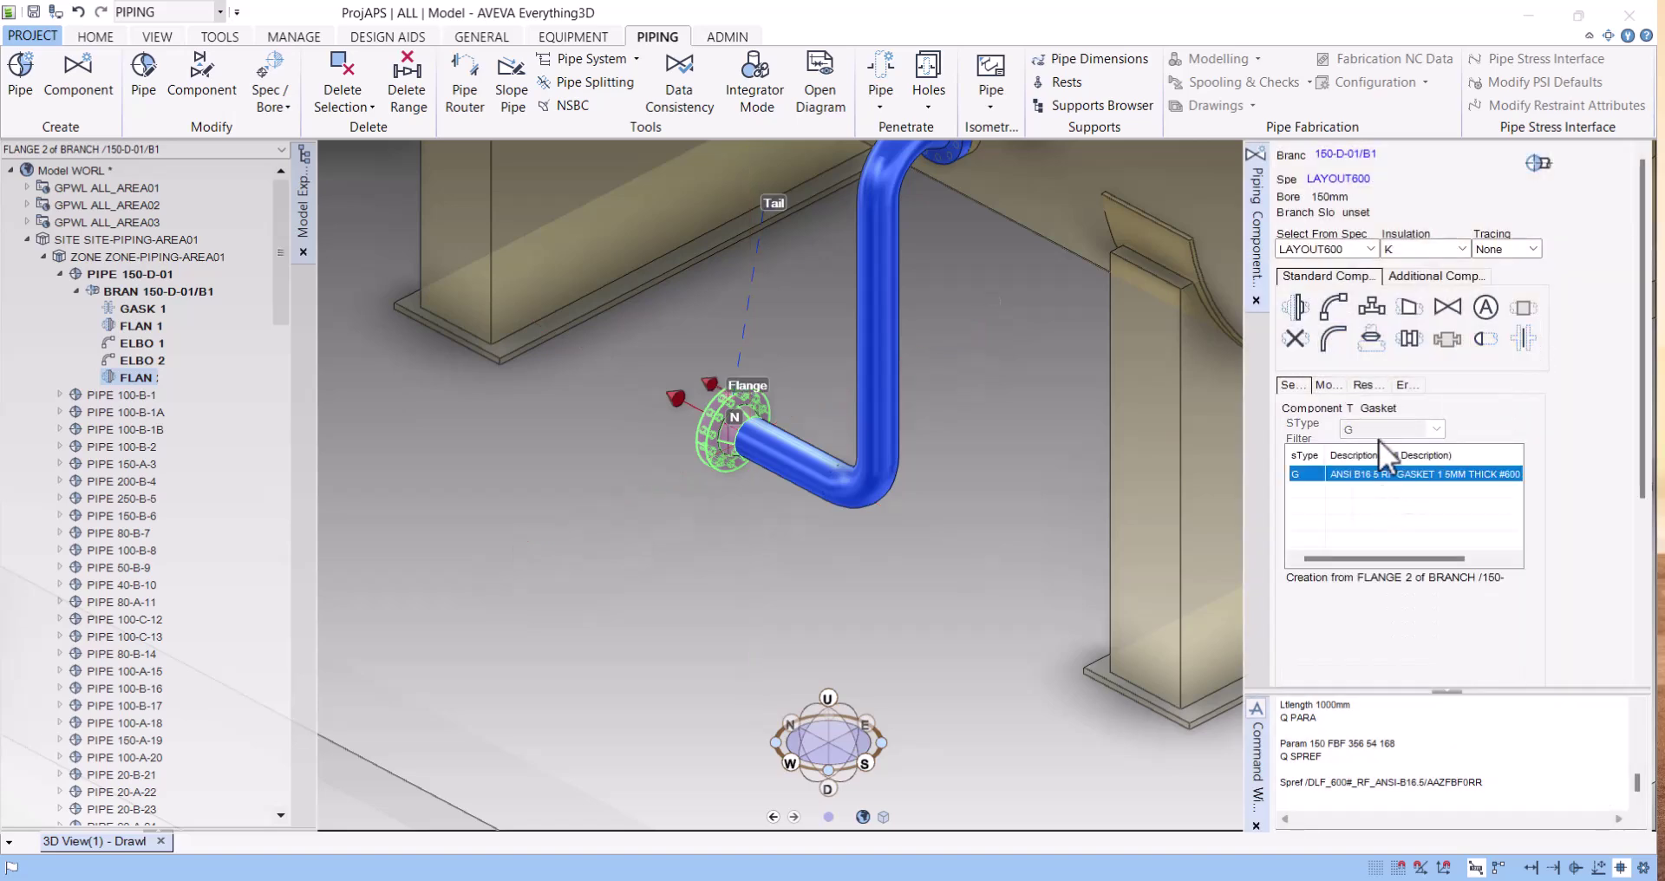
scroll(1469, 646, down, 3)
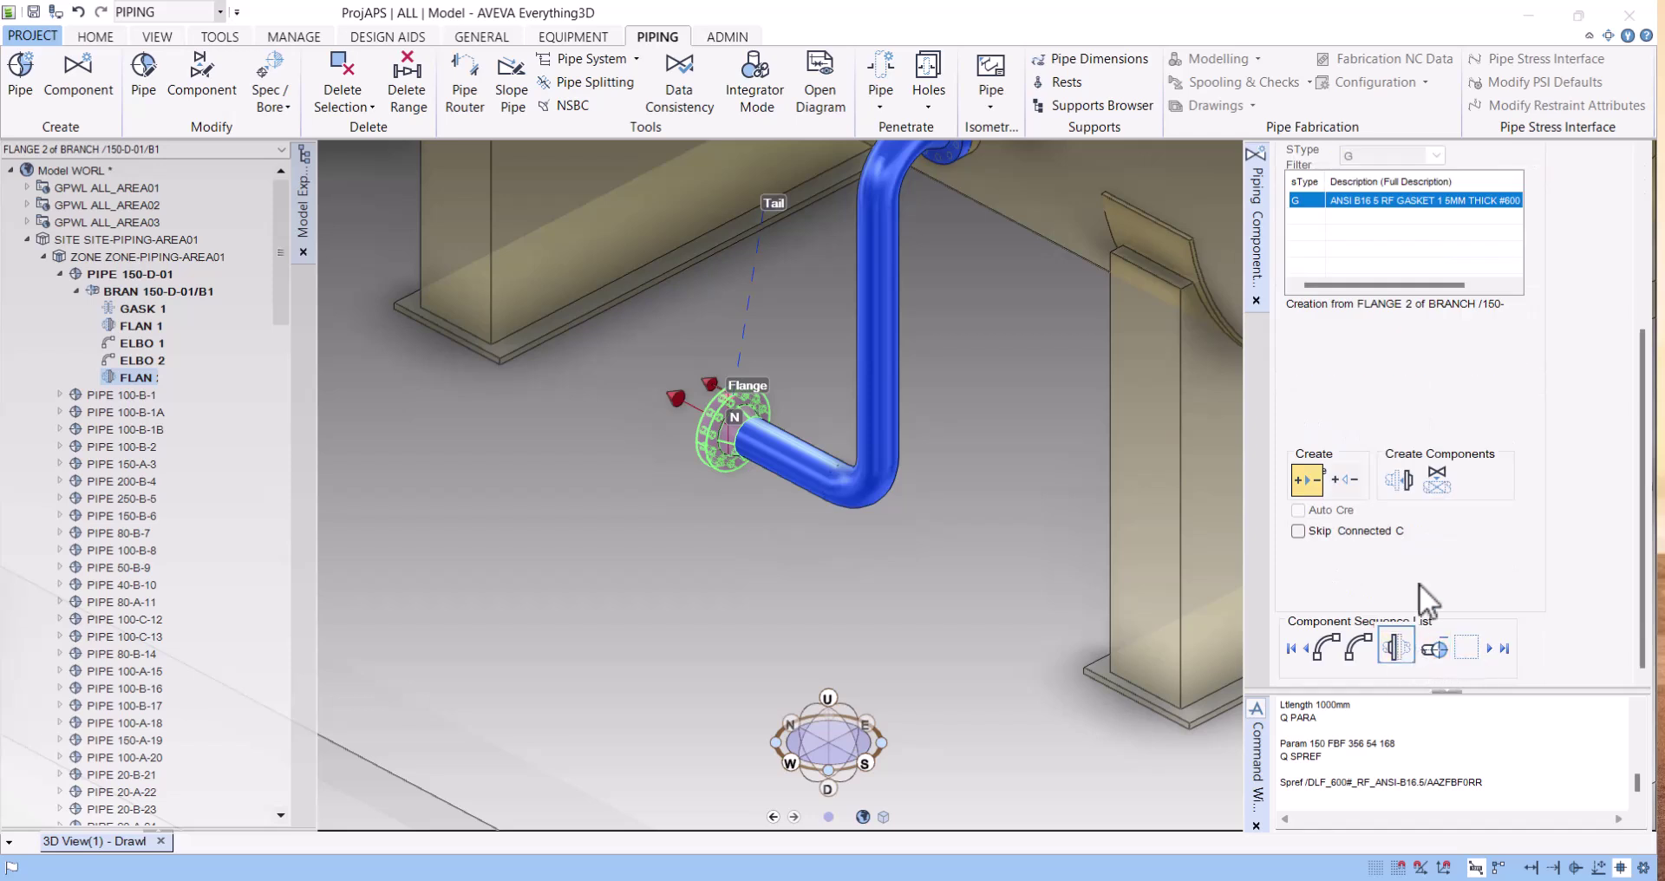
click(1399, 479)
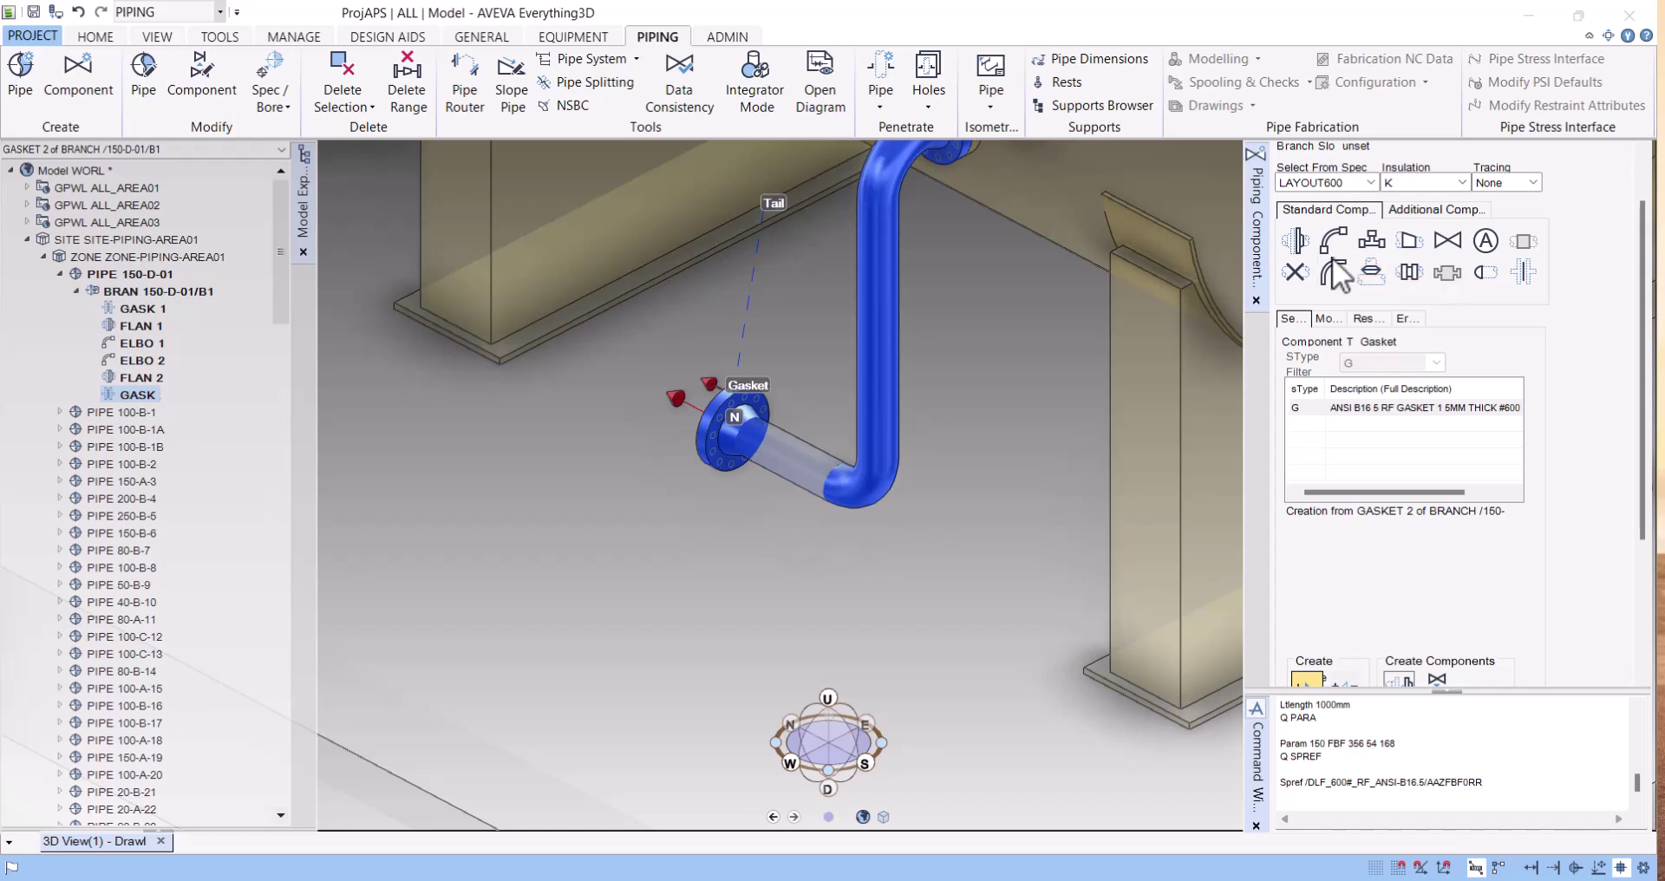
Create a globe valve (GLOB), ANSI B16.10 #600 RF, after the second gasket
click(1445, 242)
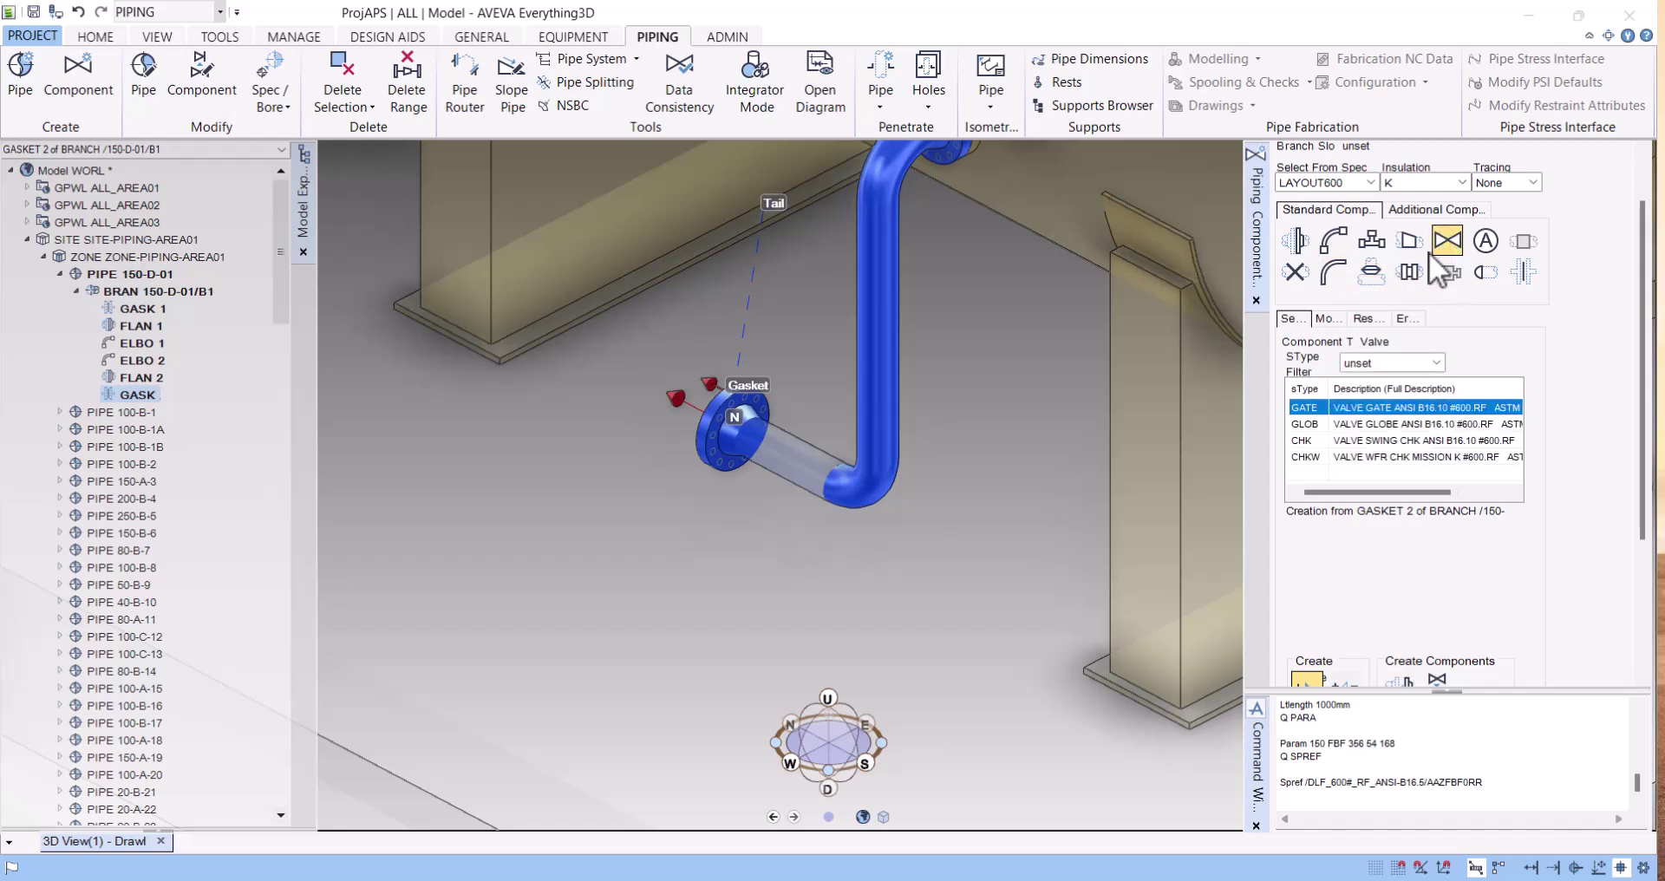
click(1363, 424)
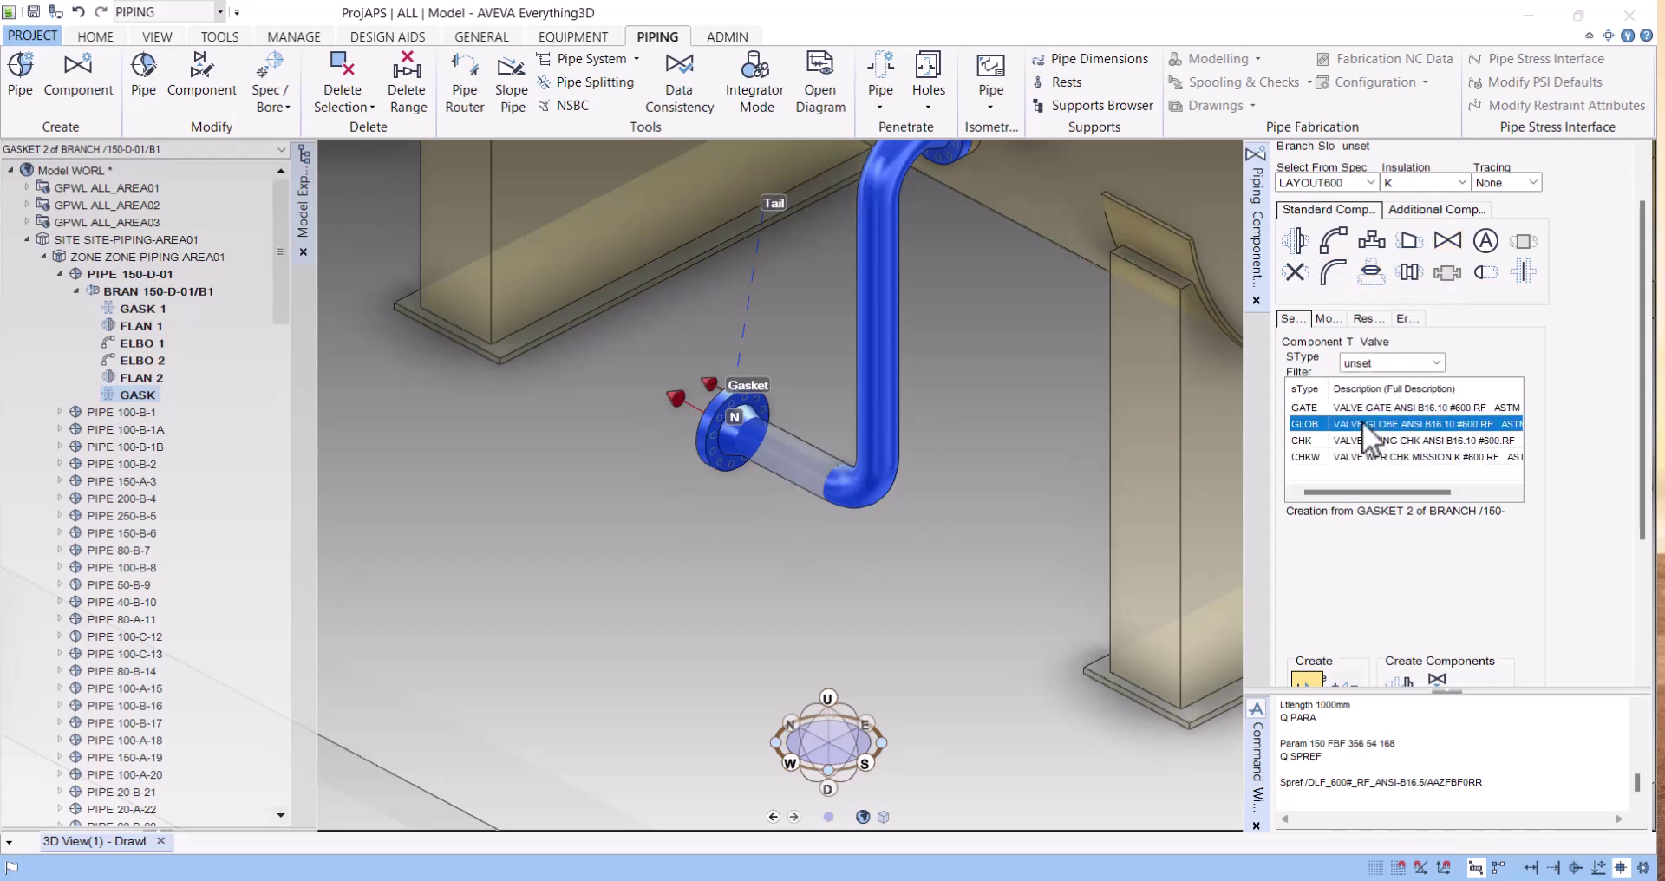
scroll(1620, 480, down, 3)
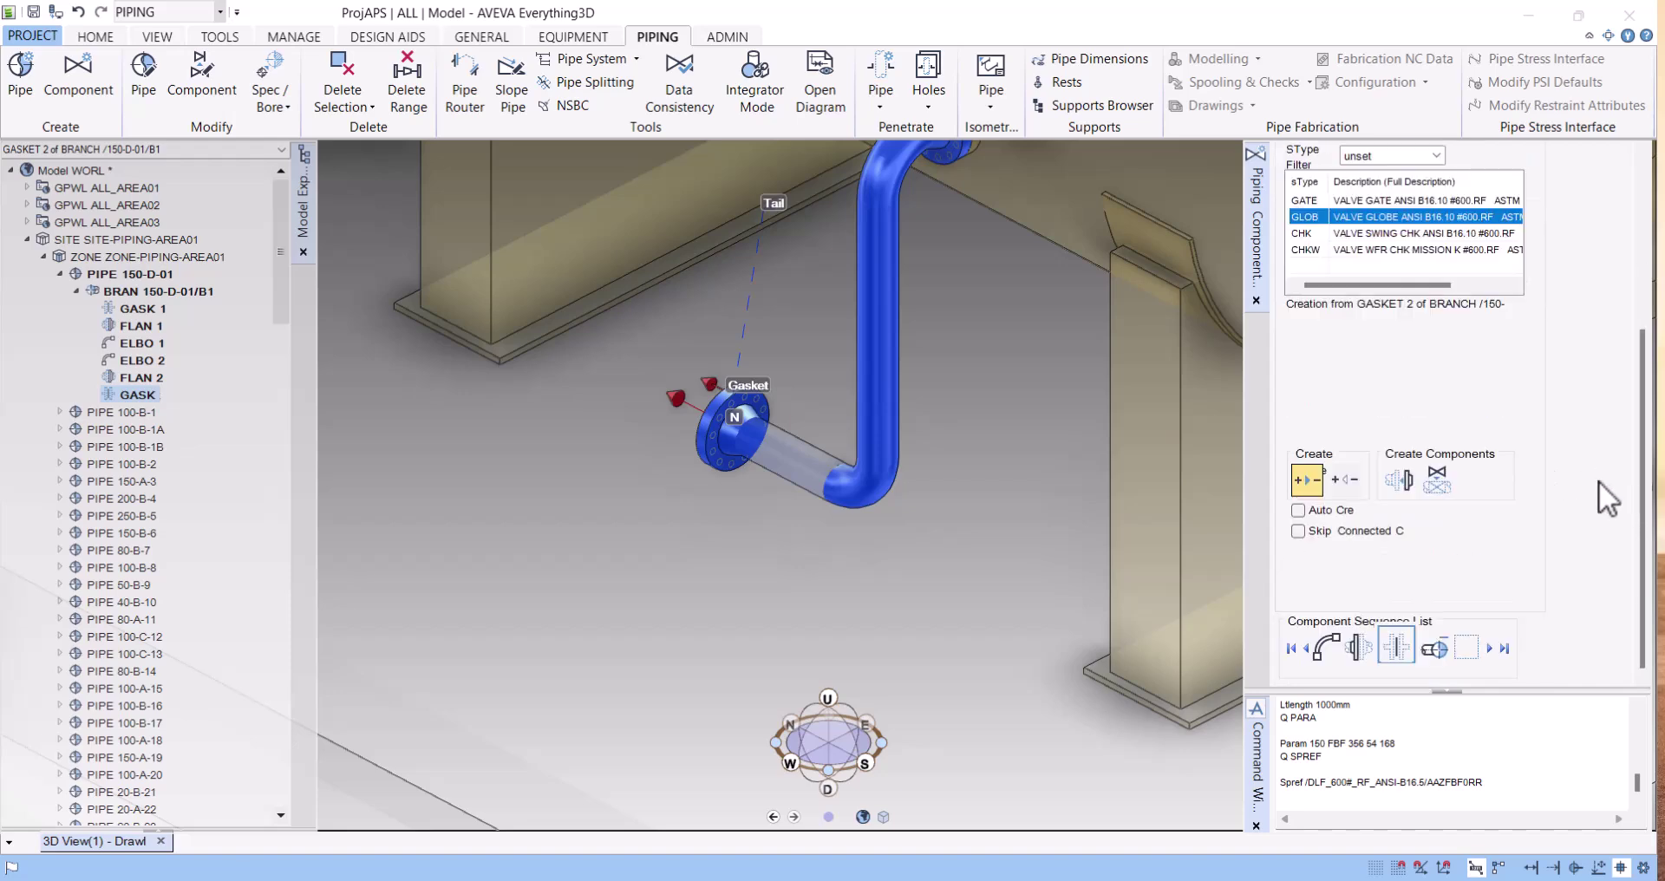
click(1401, 479)
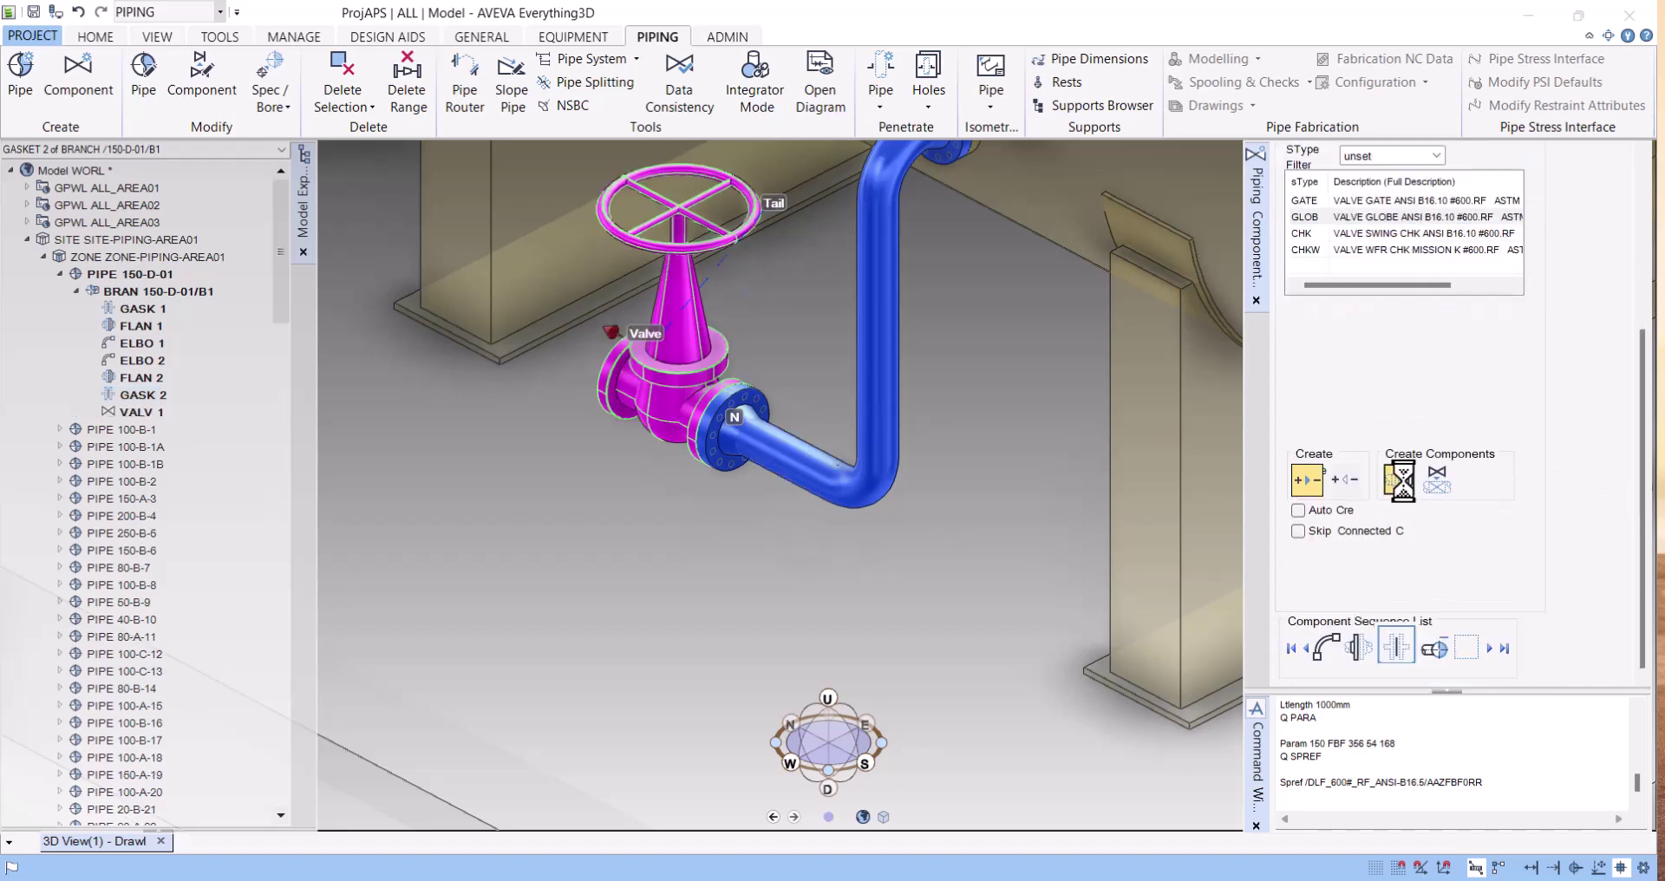
Try to direct the globe valve toward the west
scroll(894, 520, down, 3)
mouse_move(893, 520)
middle_down()
mouse_move(850, 533)
mouse_move(896, 539)
mouse_move(781, 486)
mouse_move(632, 465)
mouse_move(639, 409)
mouse_move(650, 420)
middle_up()
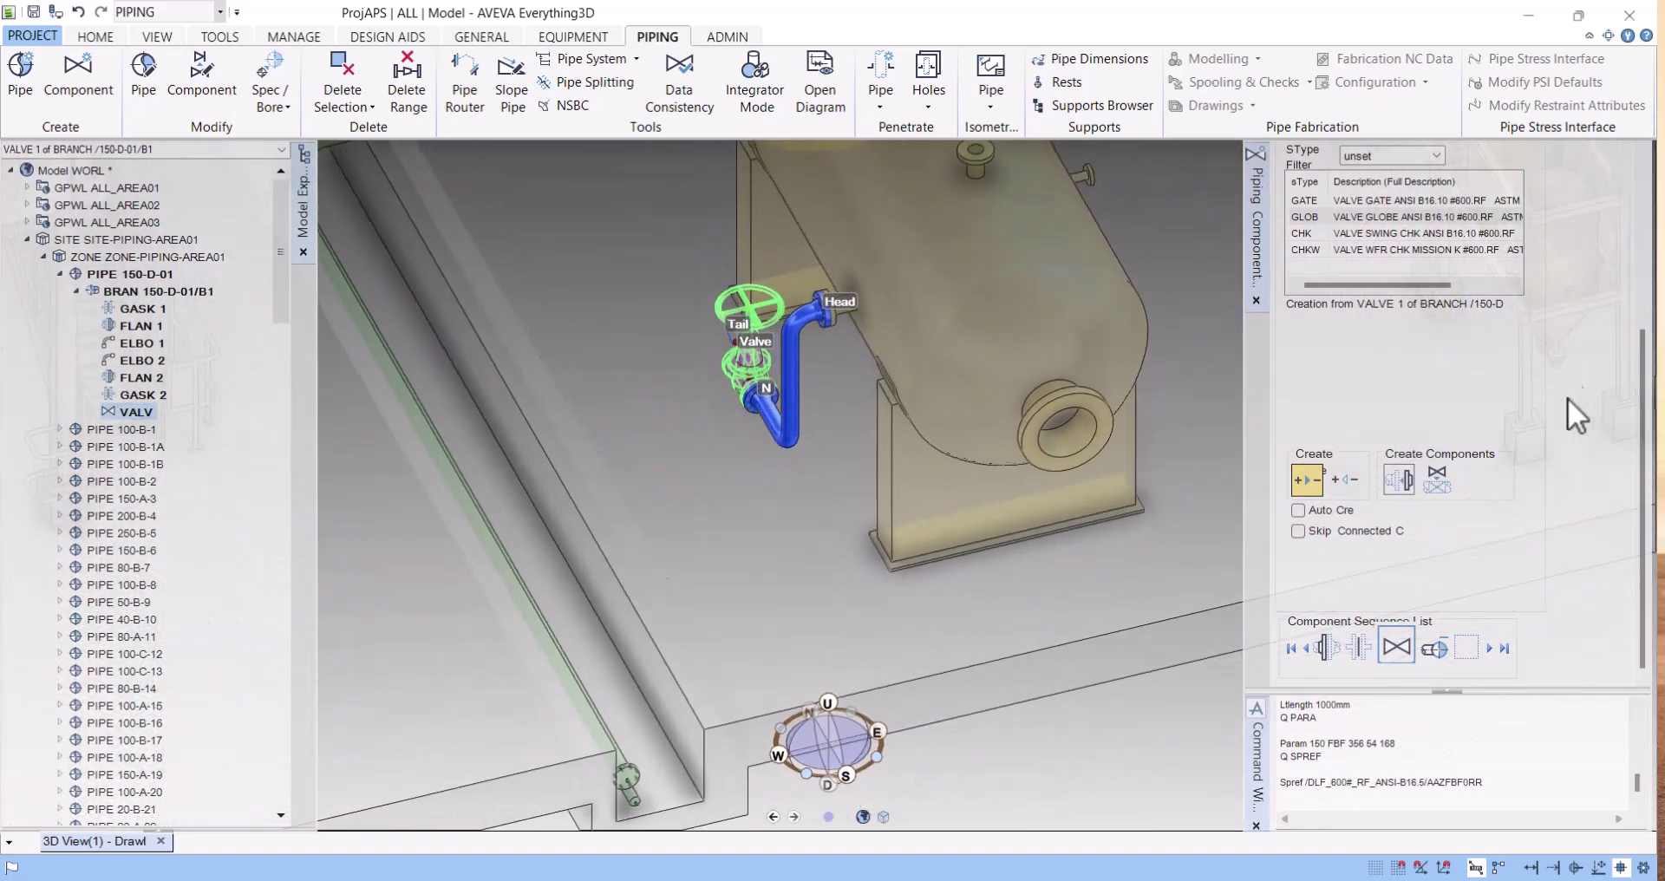
scroll(1578, 408, up, 5)
click(1323, 385)
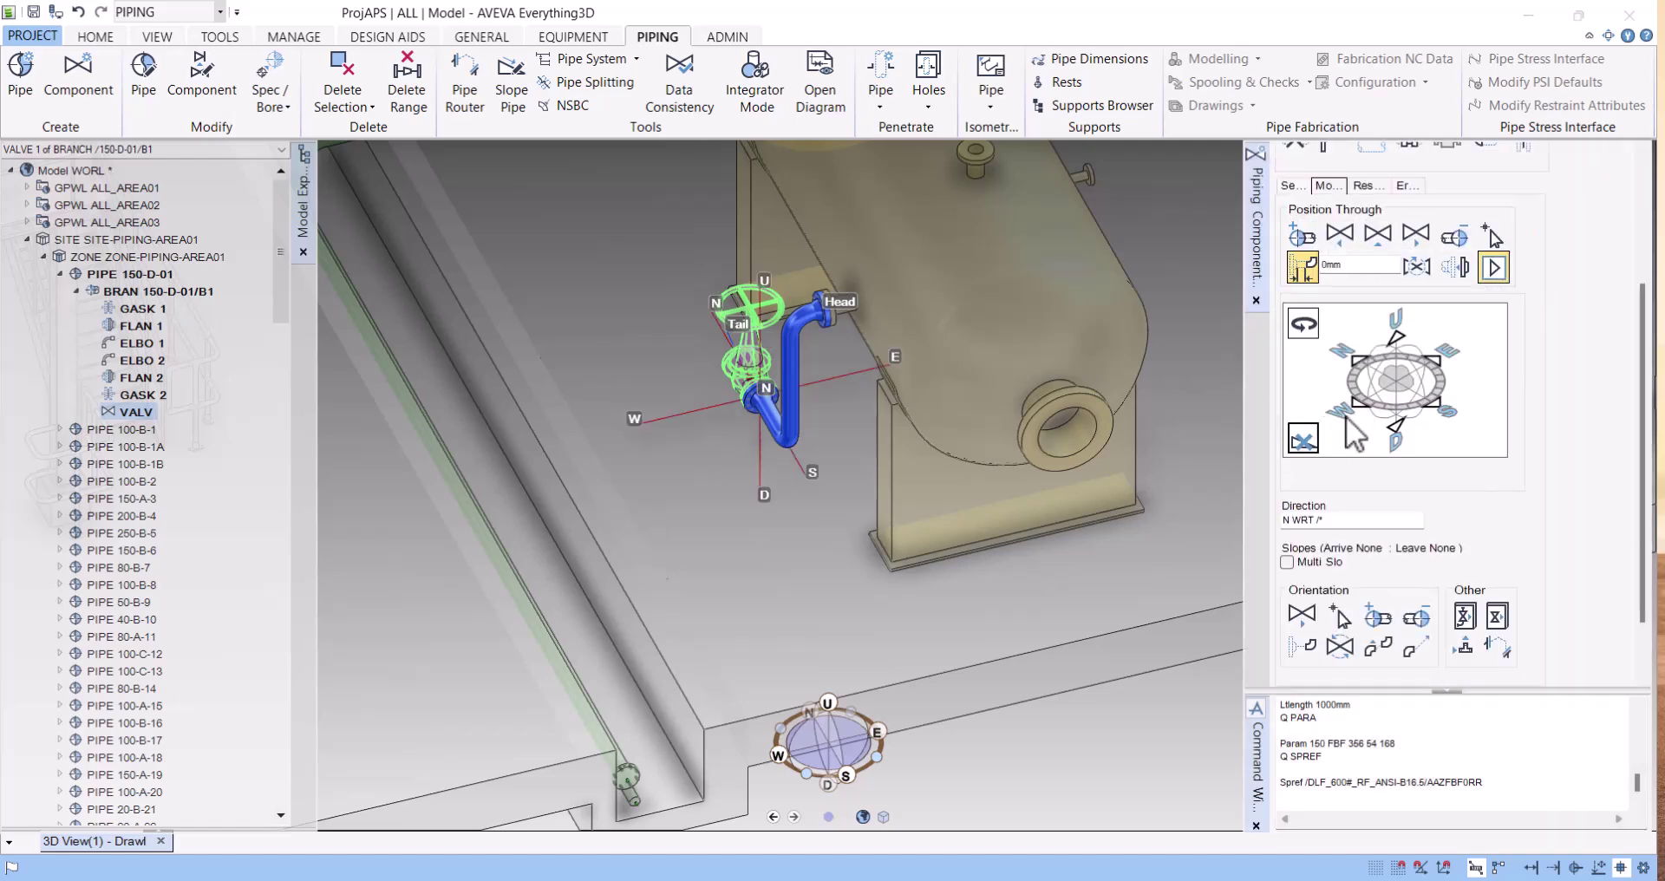
click(1357, 402)
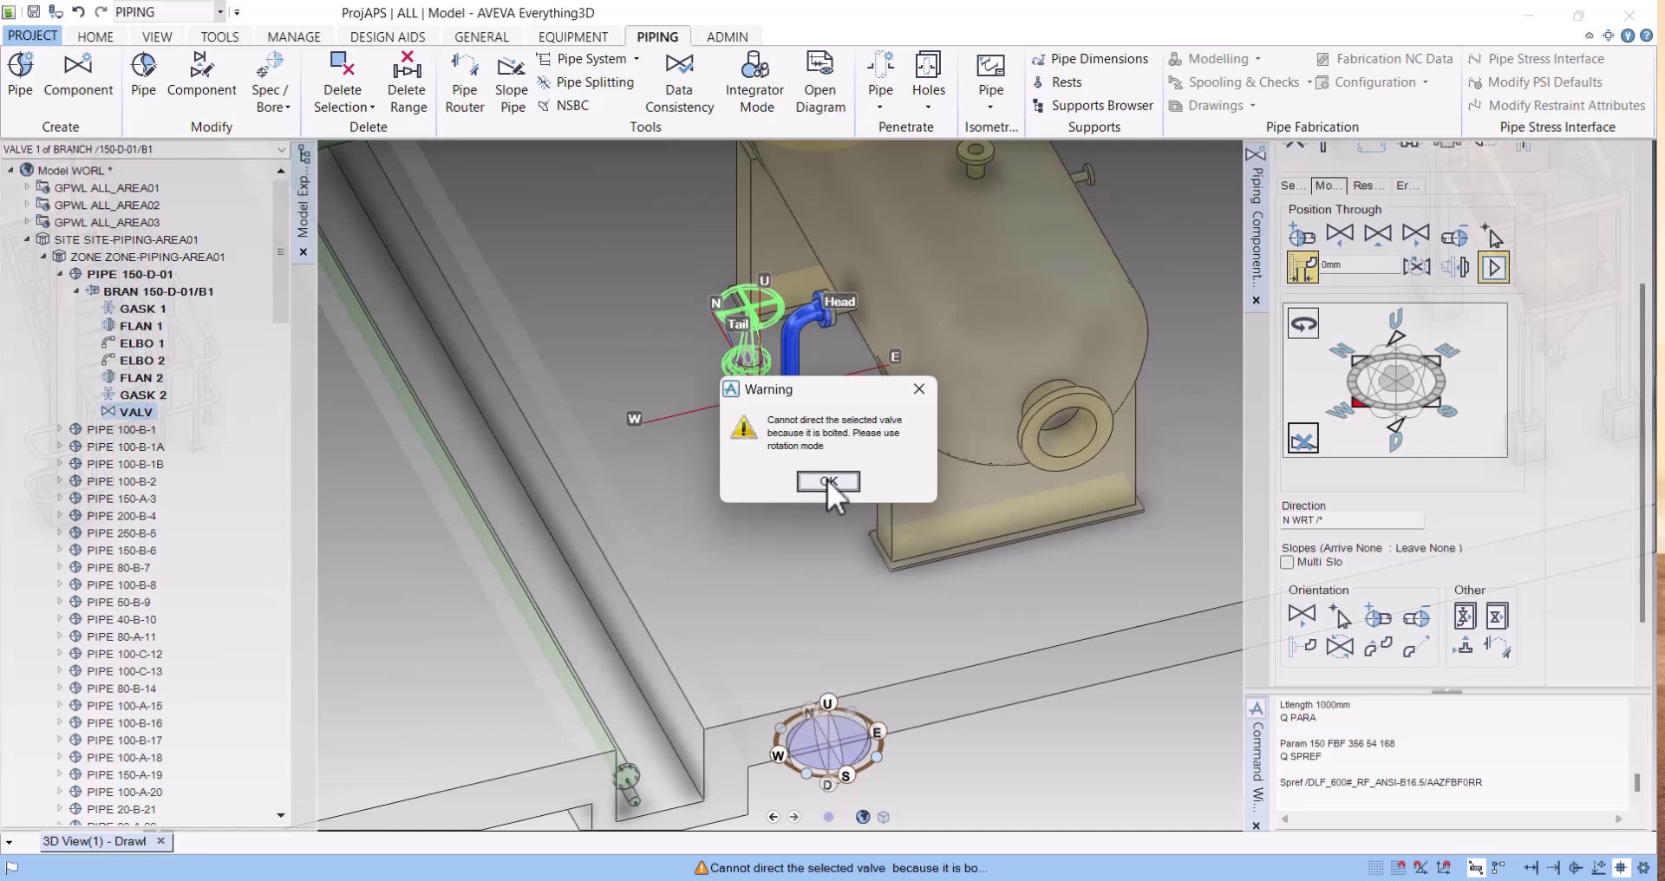
click(827, 480)
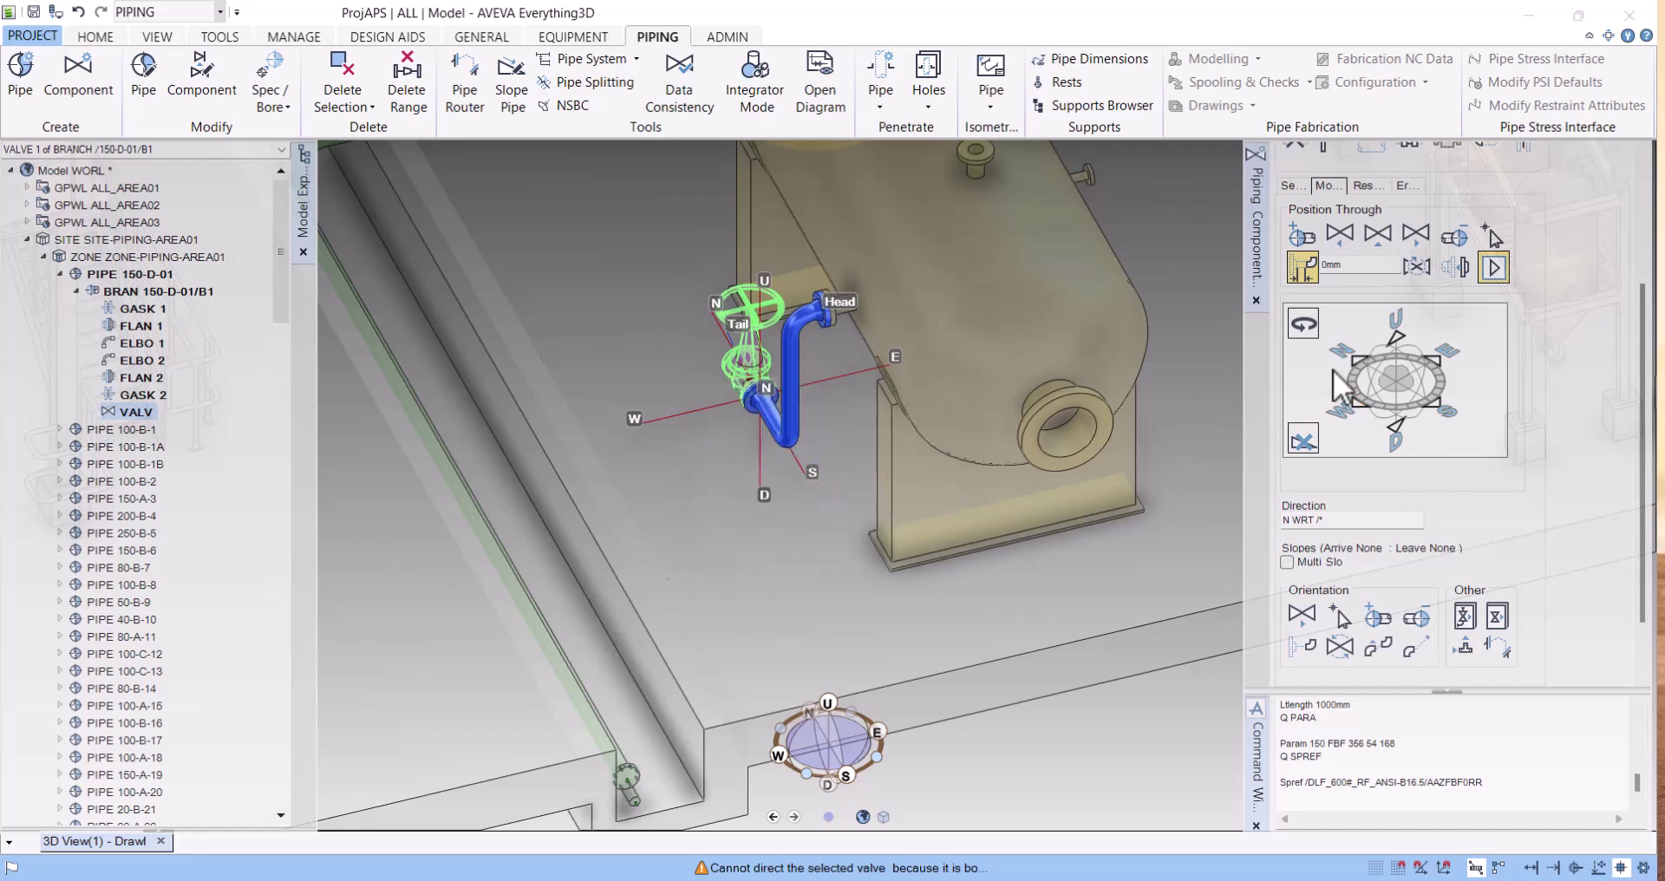
Rotate the globe valve by 90 degrees about the pipe axis
click(1303, 323)
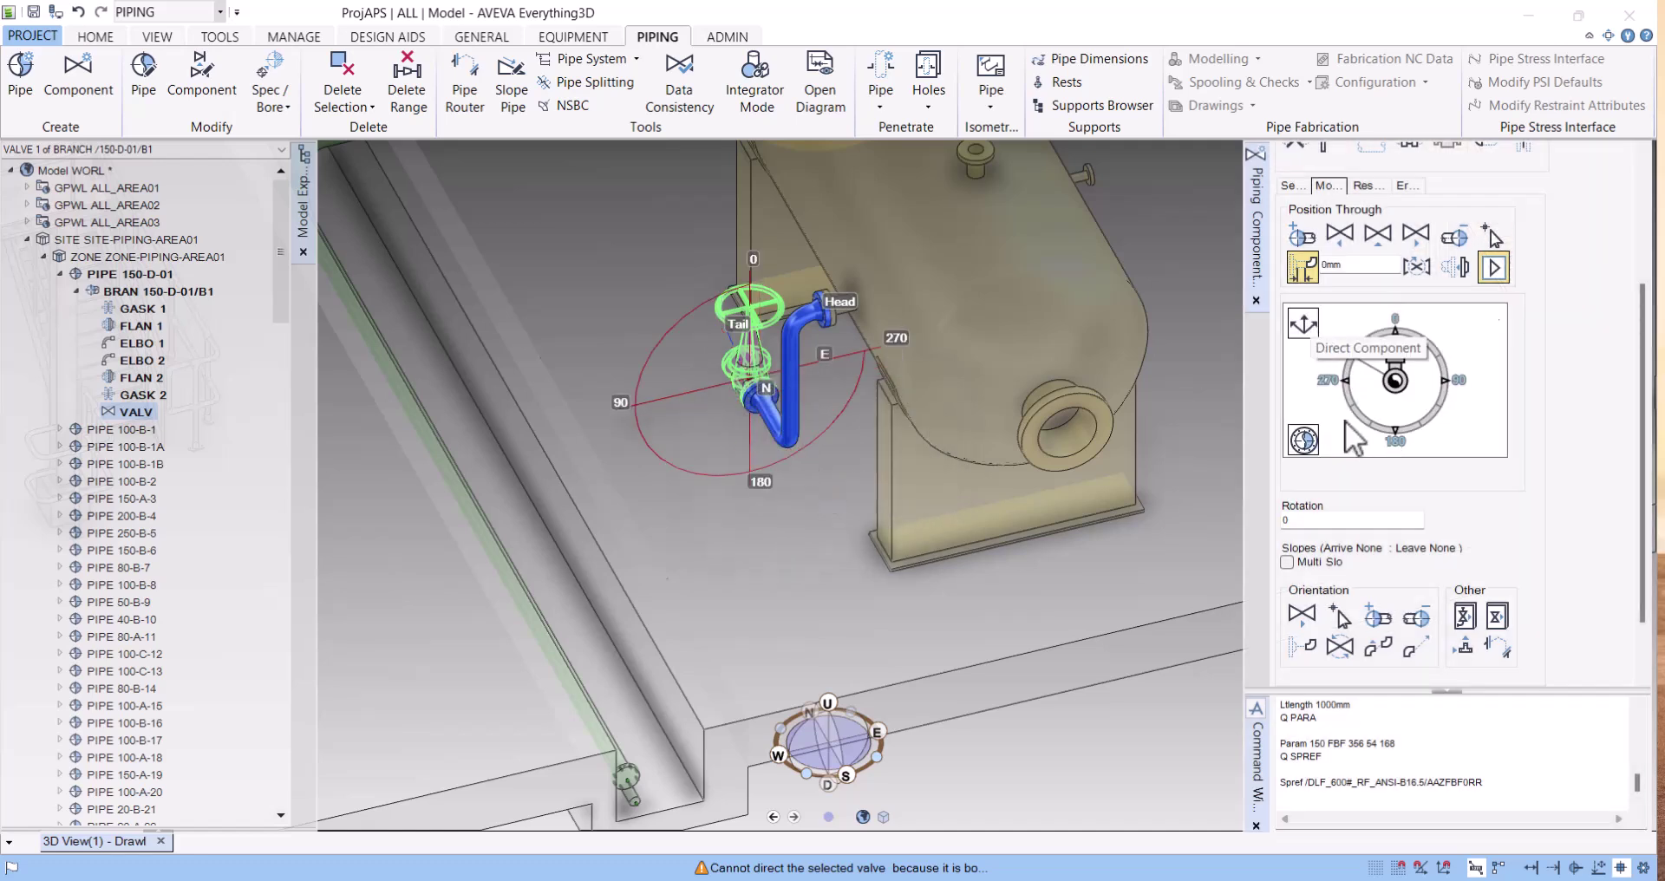
click(1447, 382)
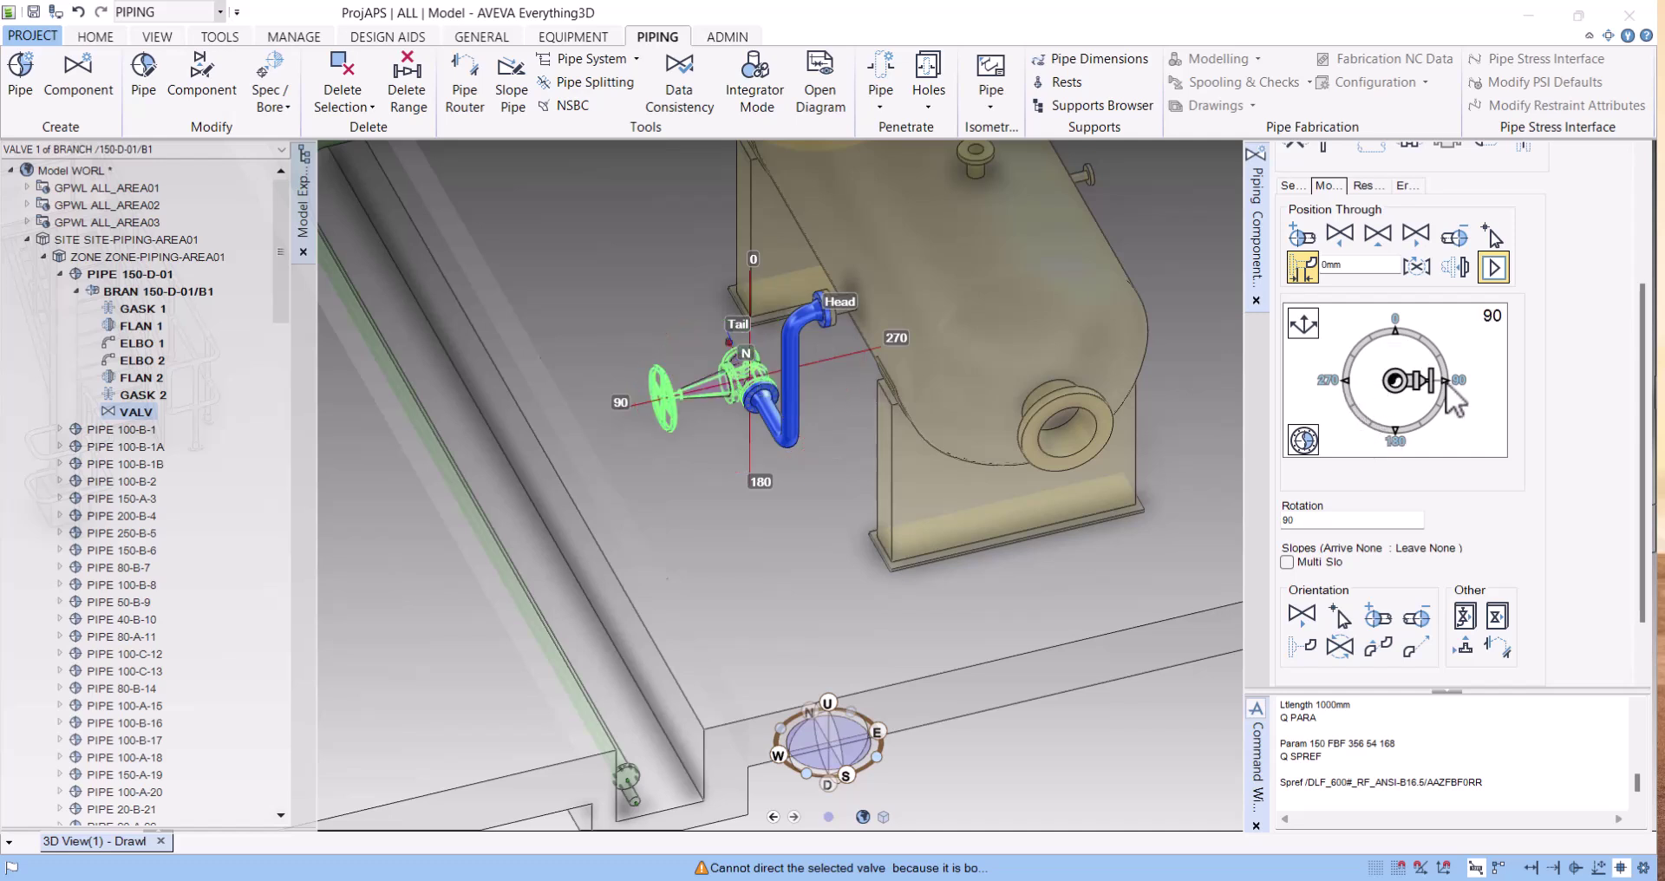
click(1303, 324)
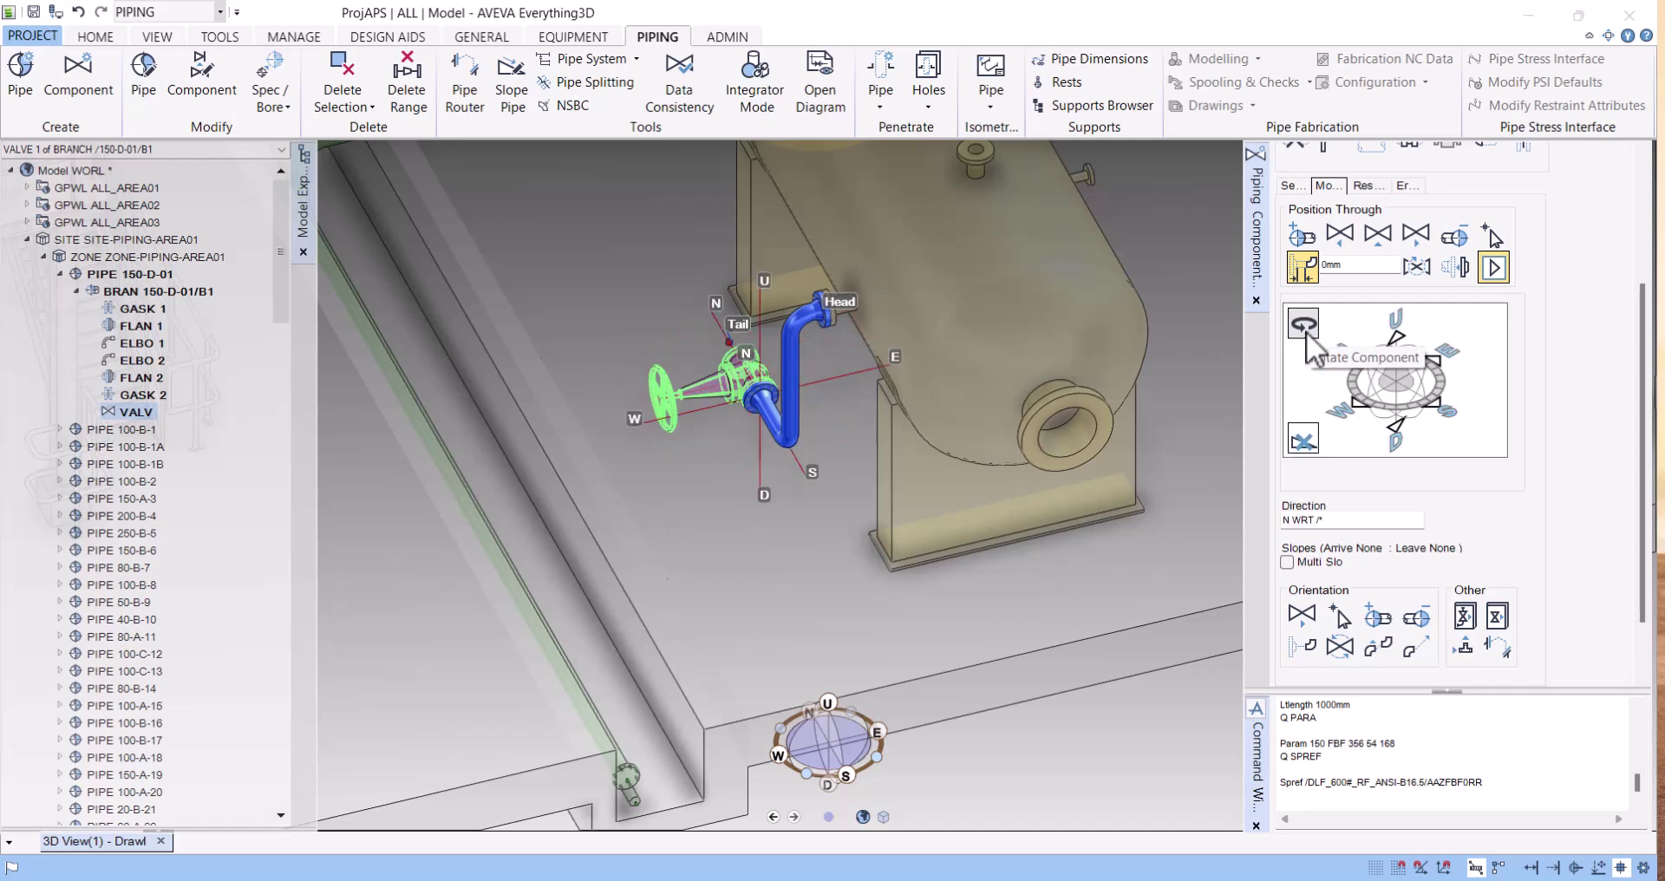
Try globe valve rotations of 180, 270 and 0 degrees, and set the final rotation to 270 degrees
click(1305, 325)
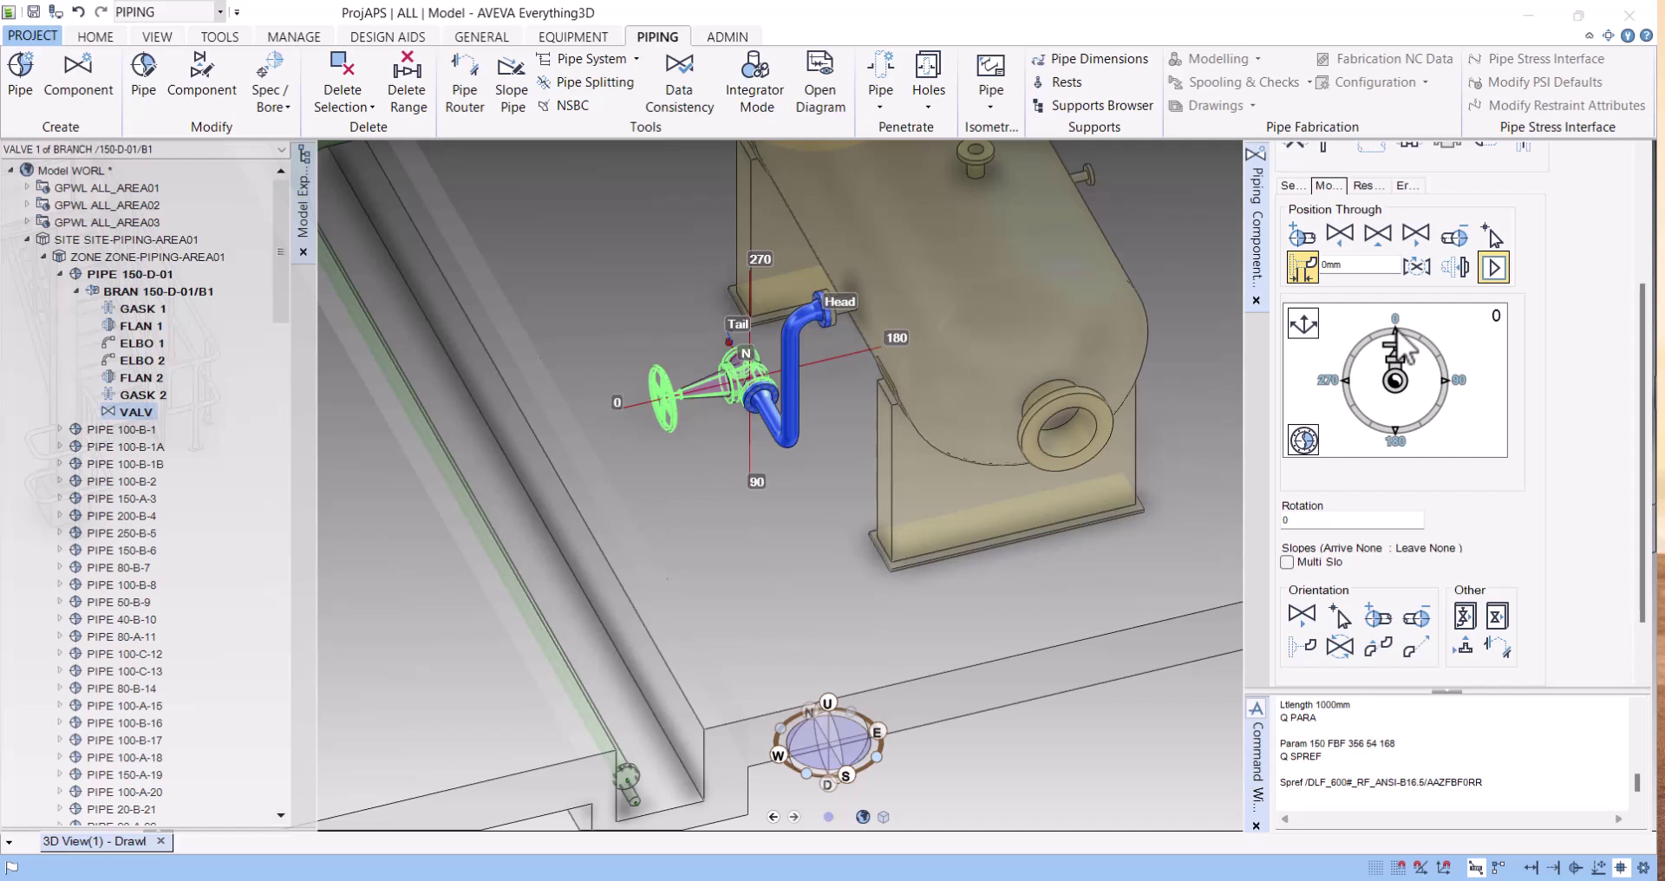
click(1393, 437)
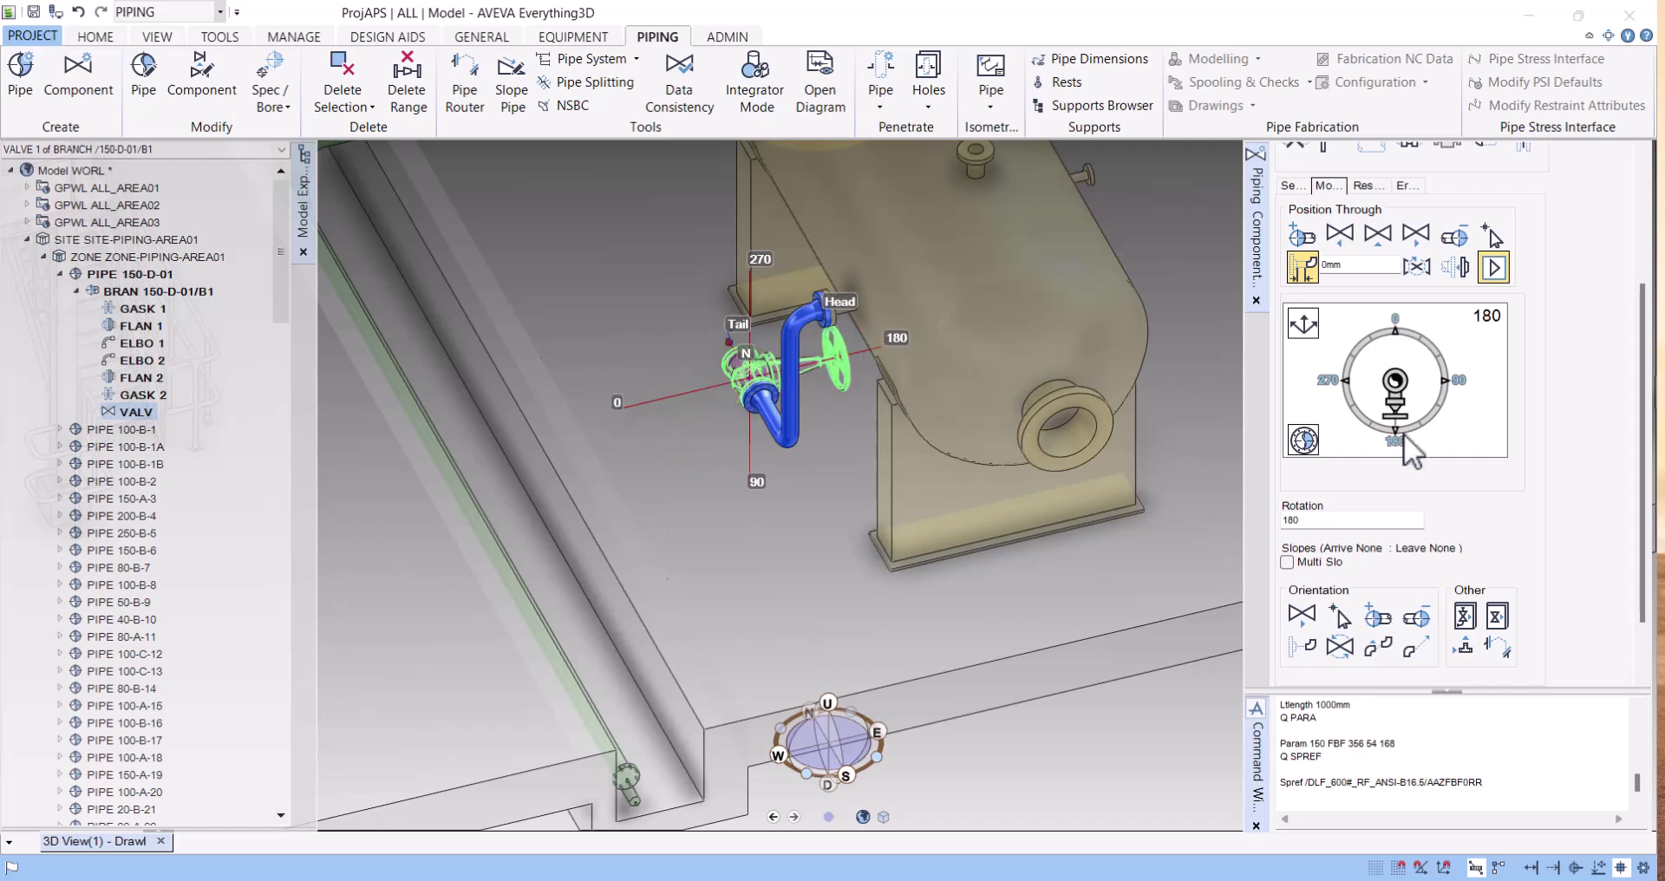
click(1461, 383)
click(1337, 381)
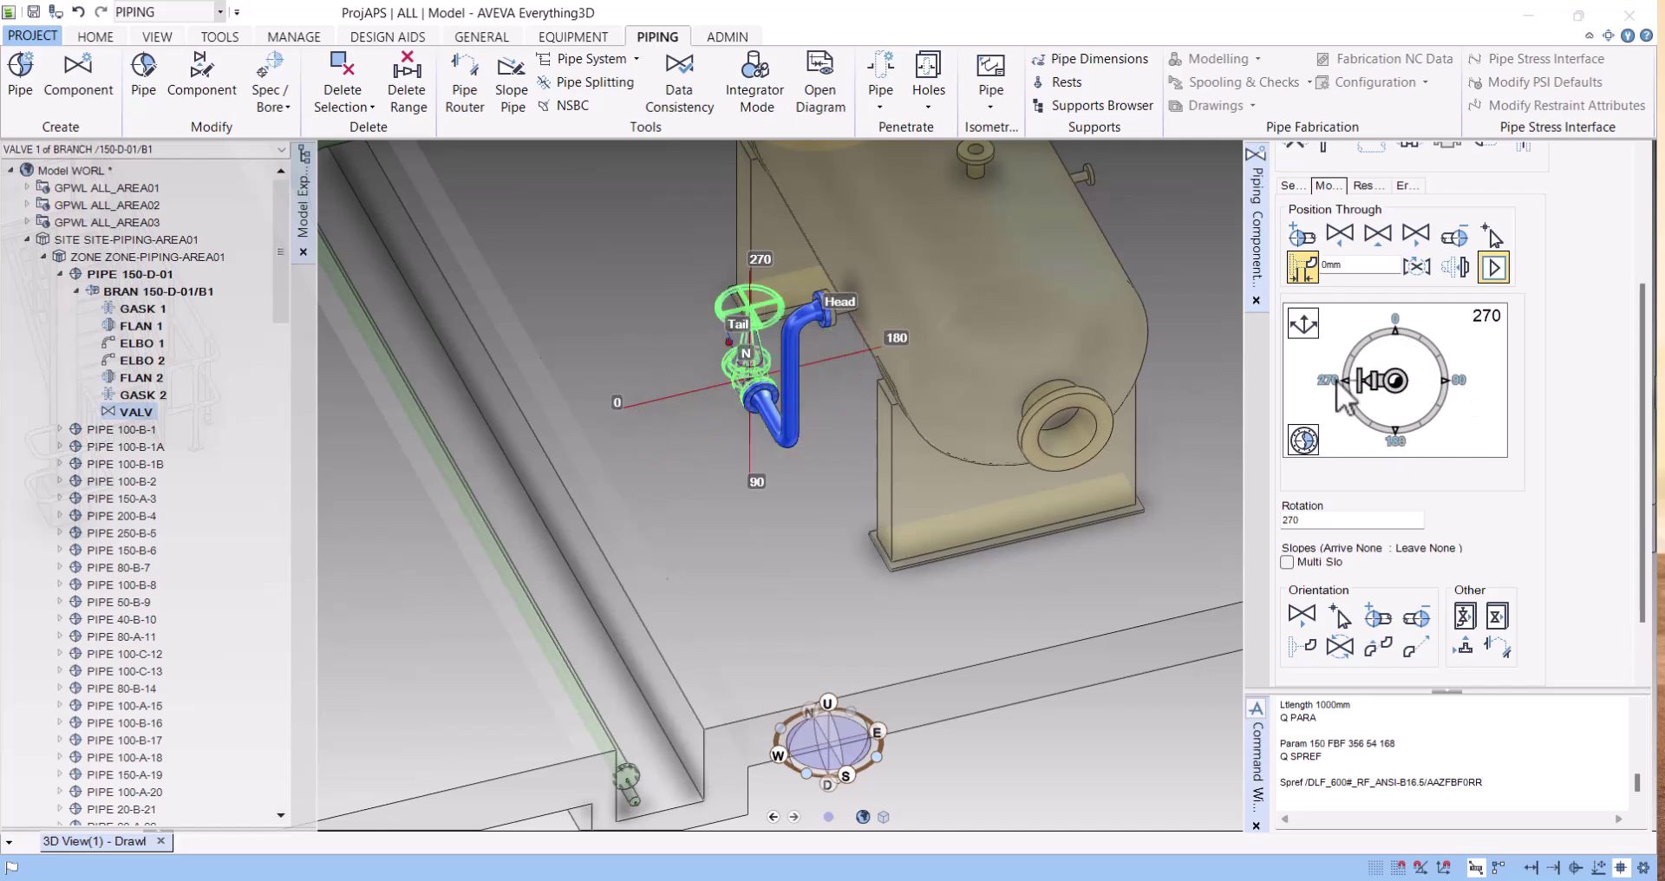
click(1398, 340)
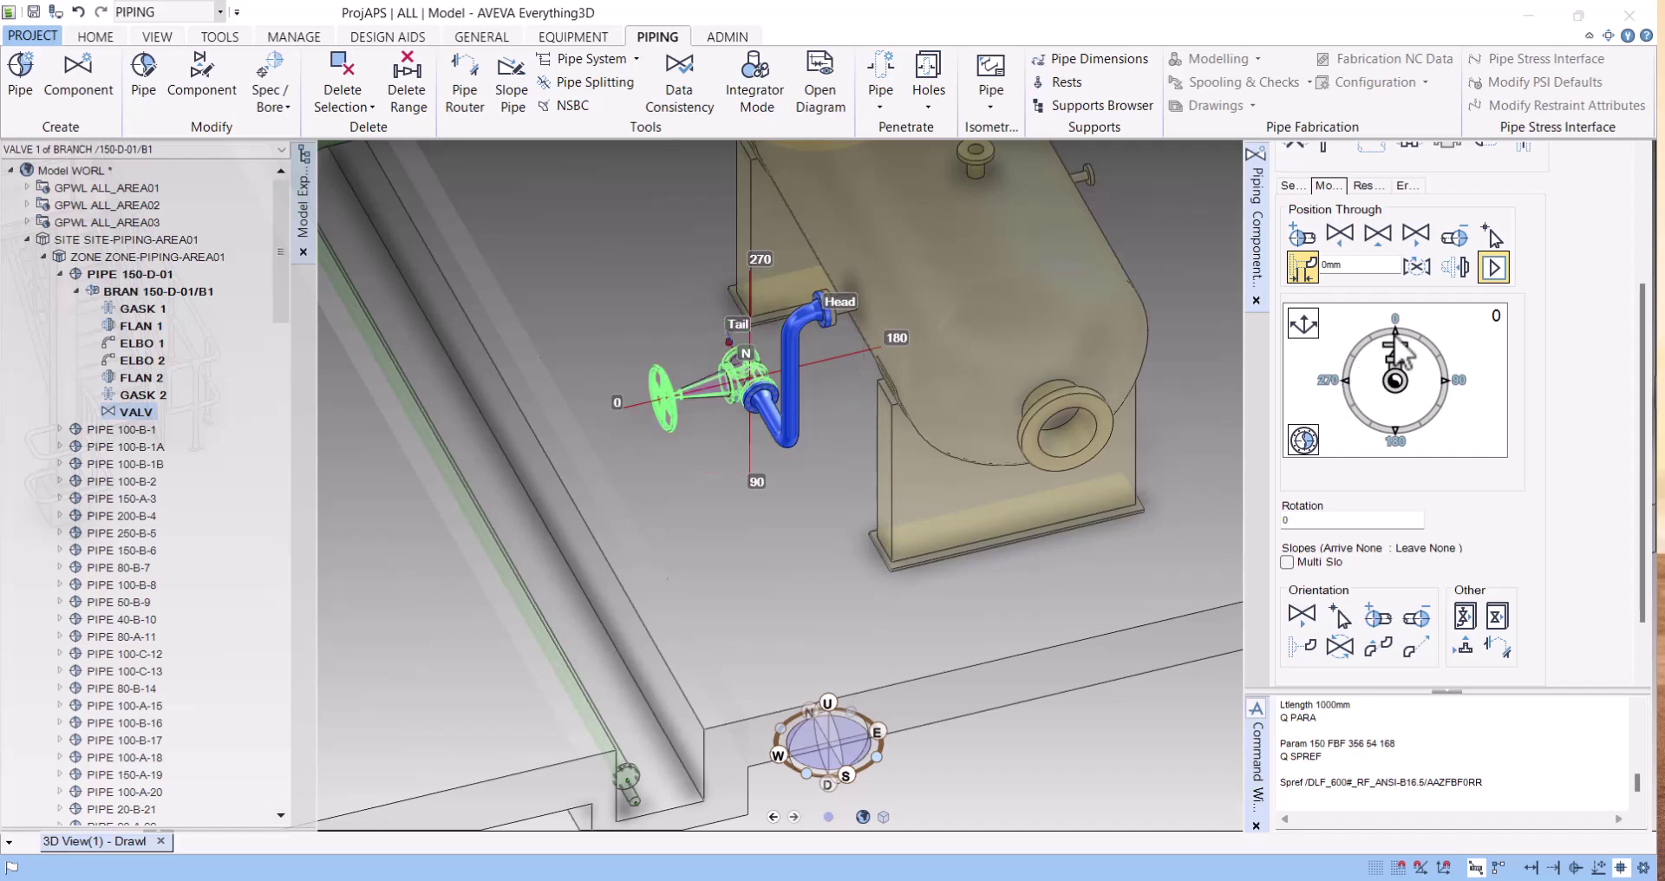
click(1345, 383)
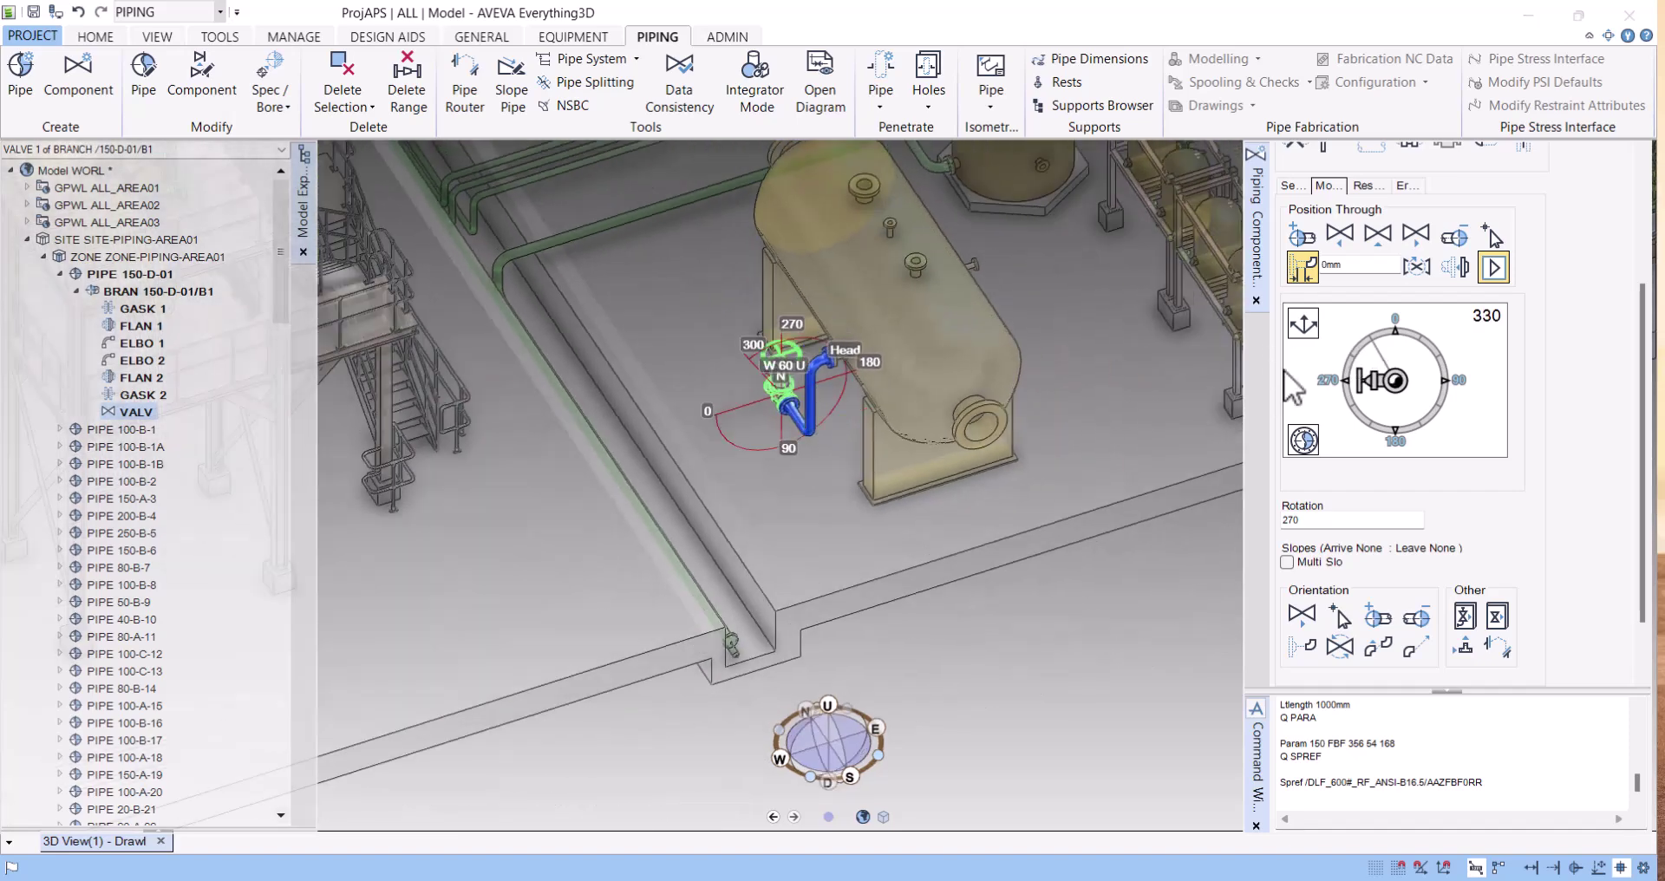
click(1304, 325)
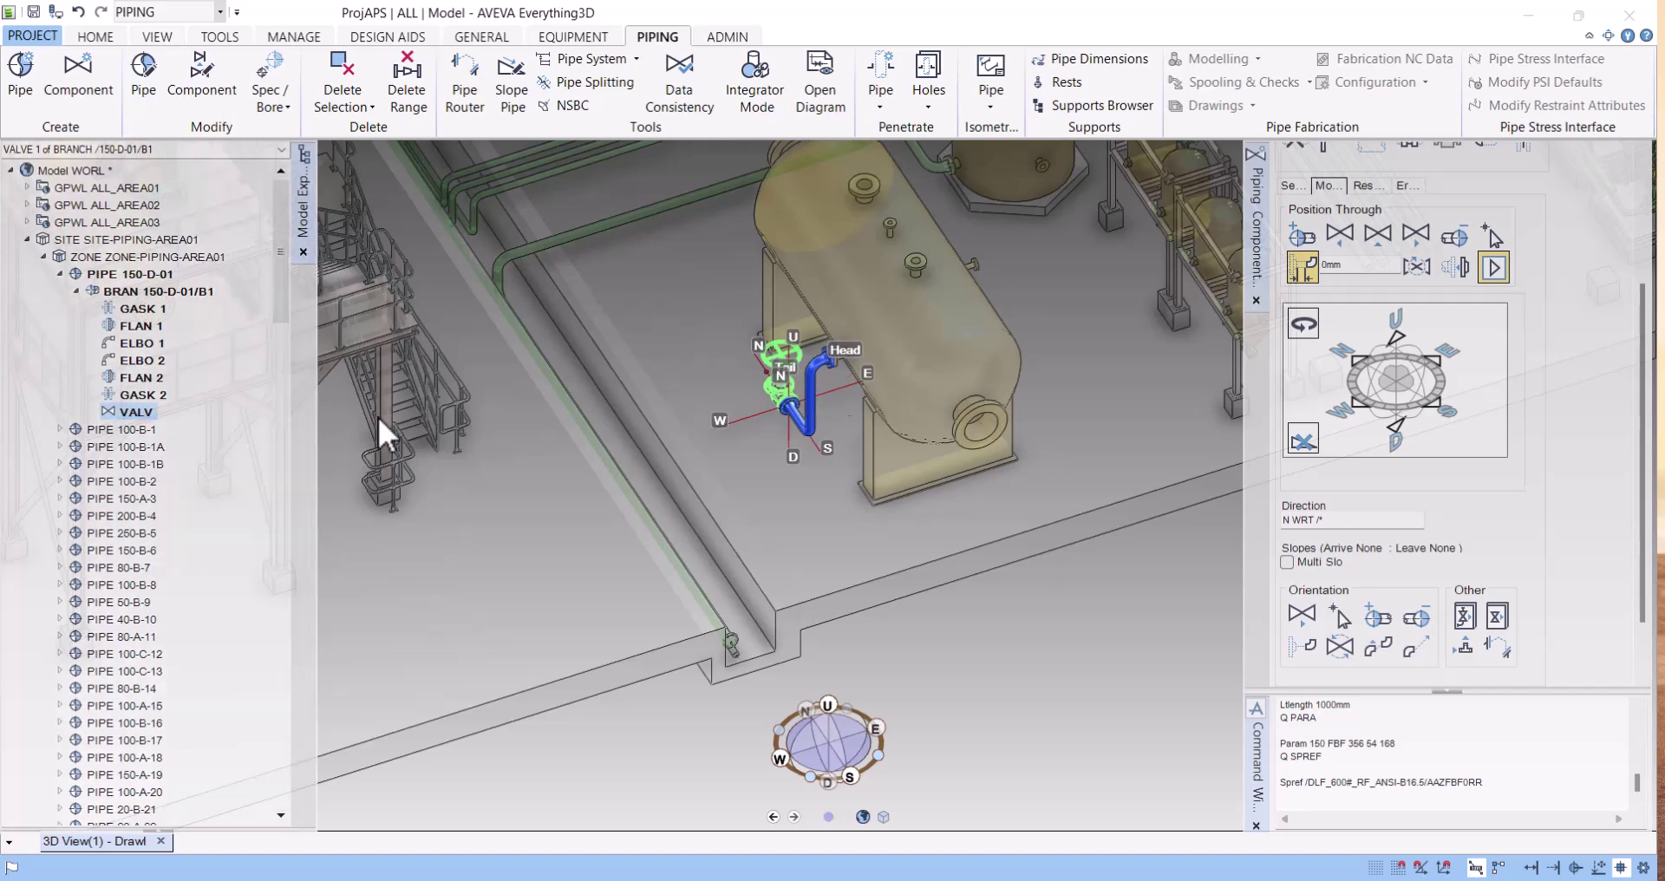
Create an ANSI B16.5 RF gasket (G), 1.5MM THICK #600, after the globe valve
scroll(1604, 372, up, 3)
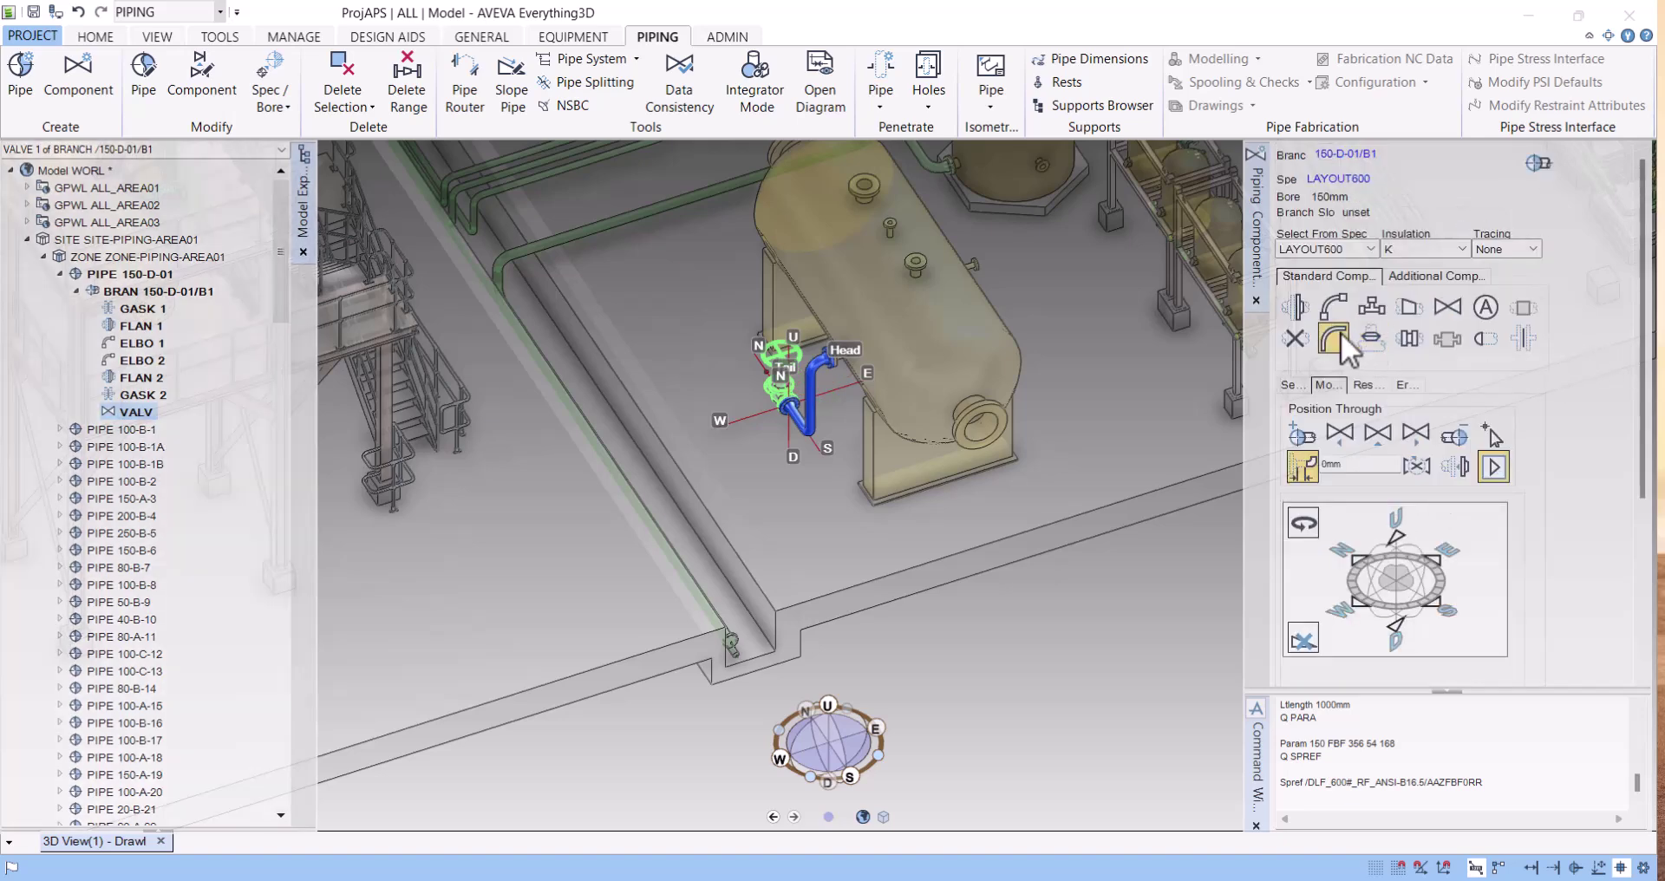
click(1523, 339)
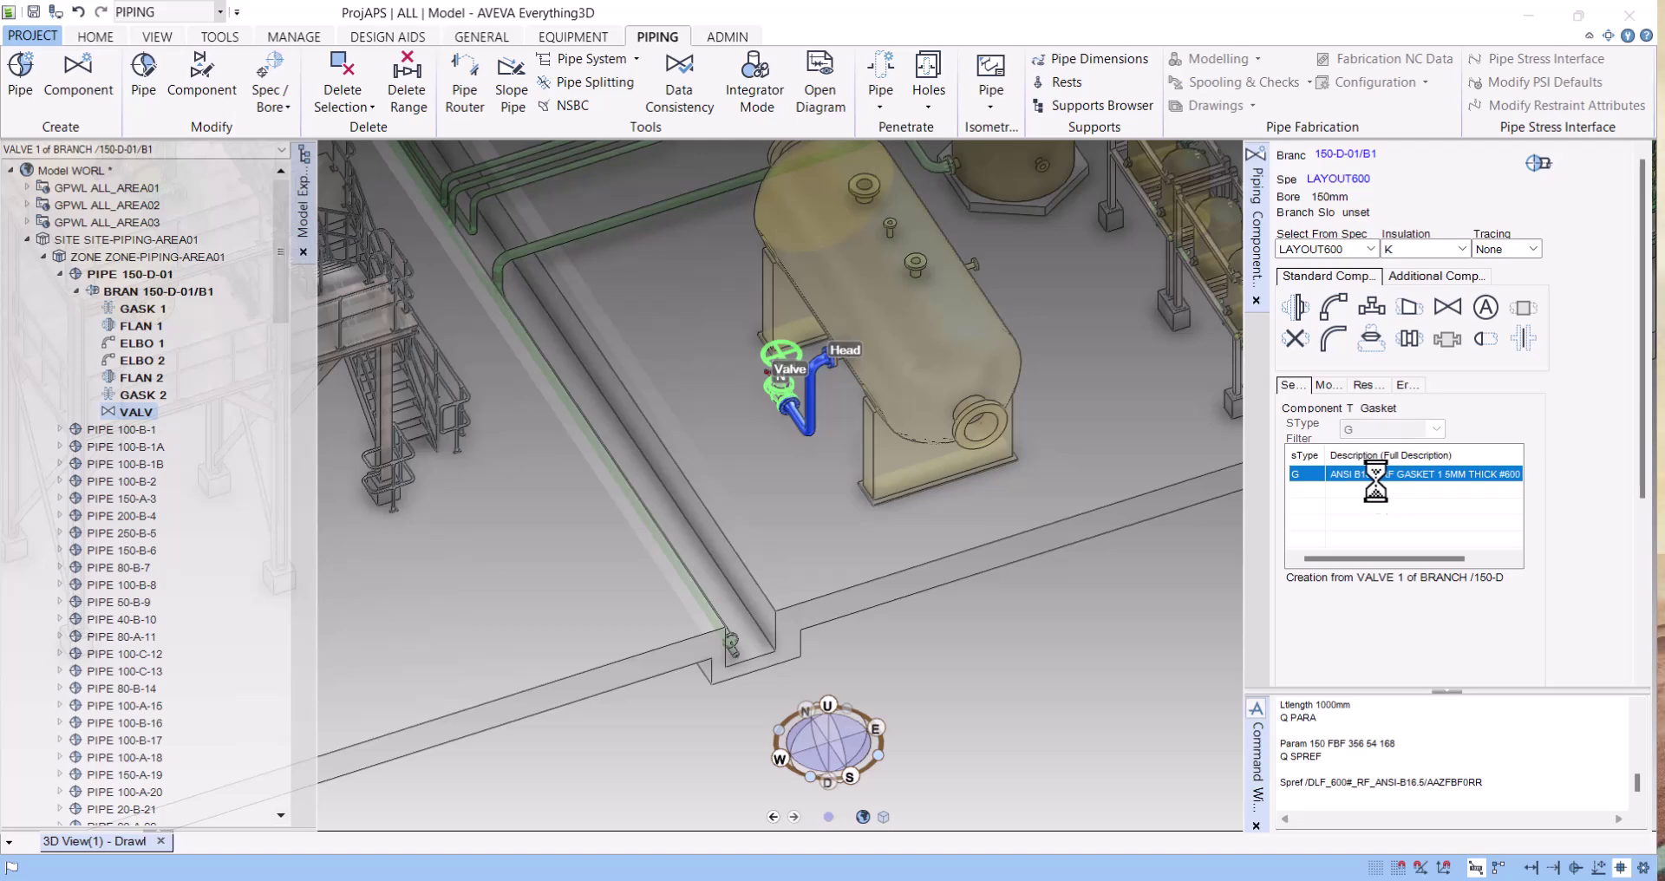
scroll(1509, 612, down, 3)
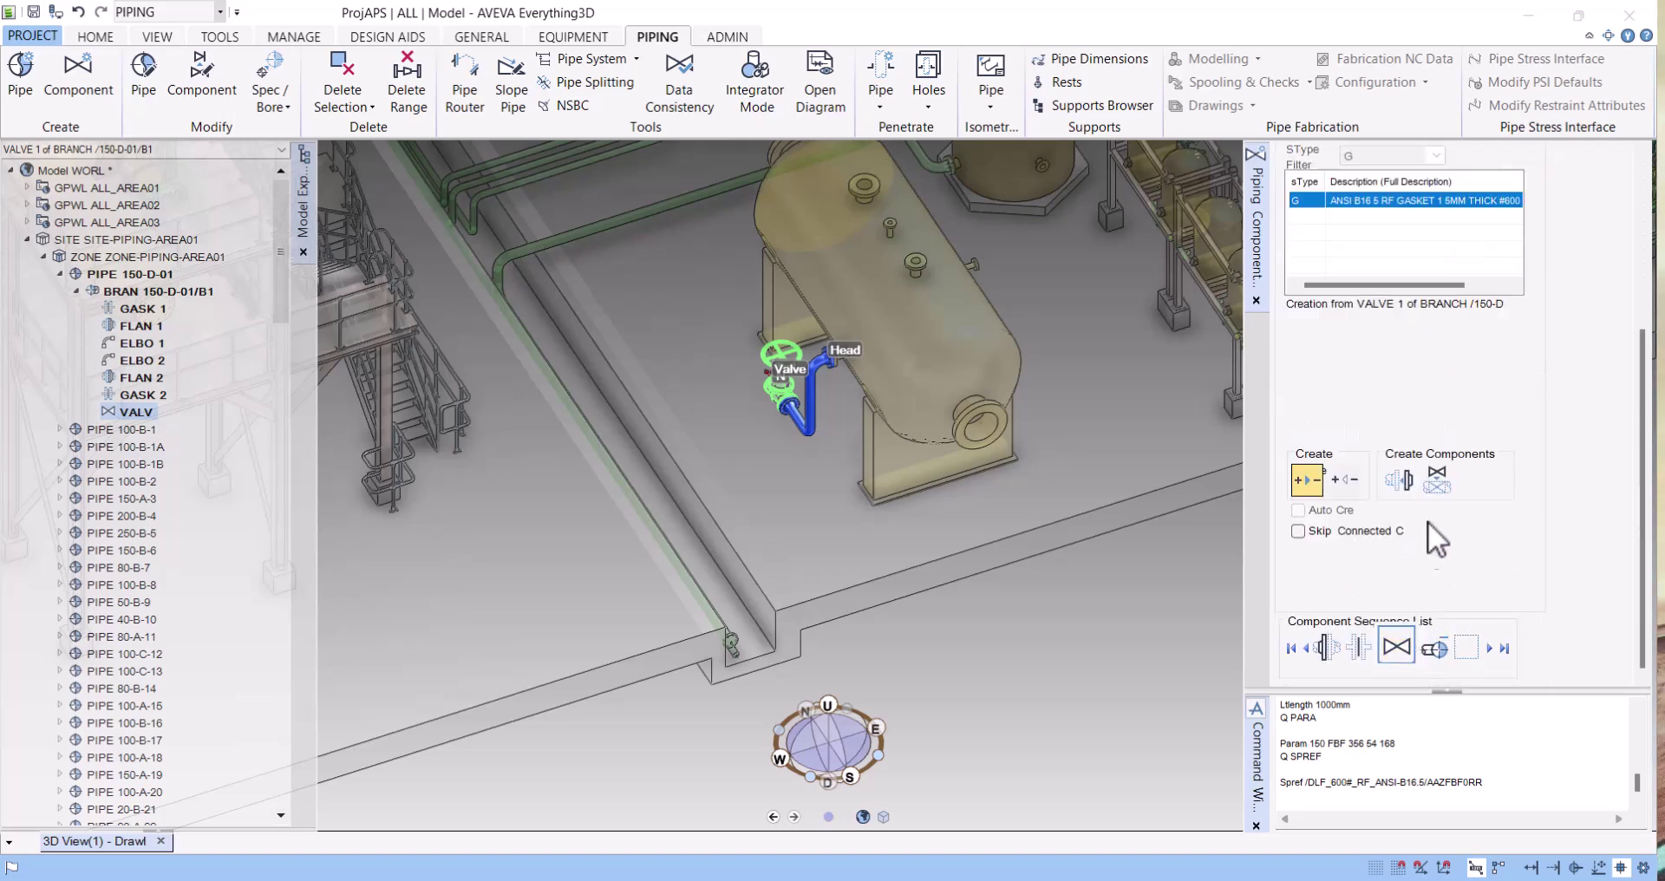
click(1399, 478)
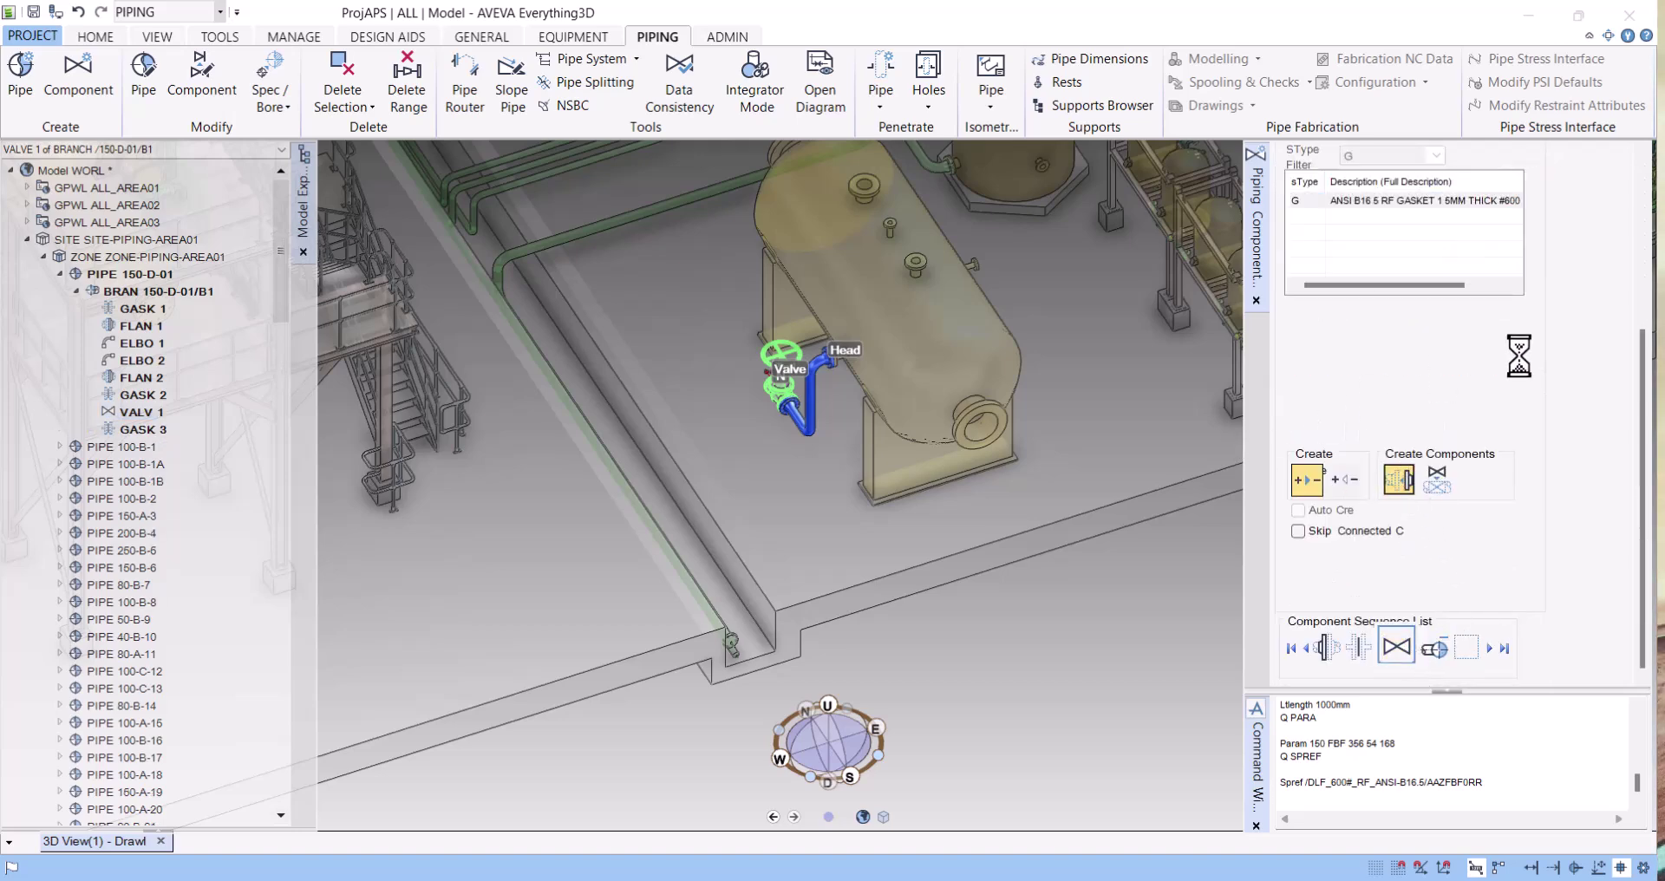
Create a weld-neck flange (WN), ANSI B16.5 #600 RF, after the third gasket
click(1321, 318)
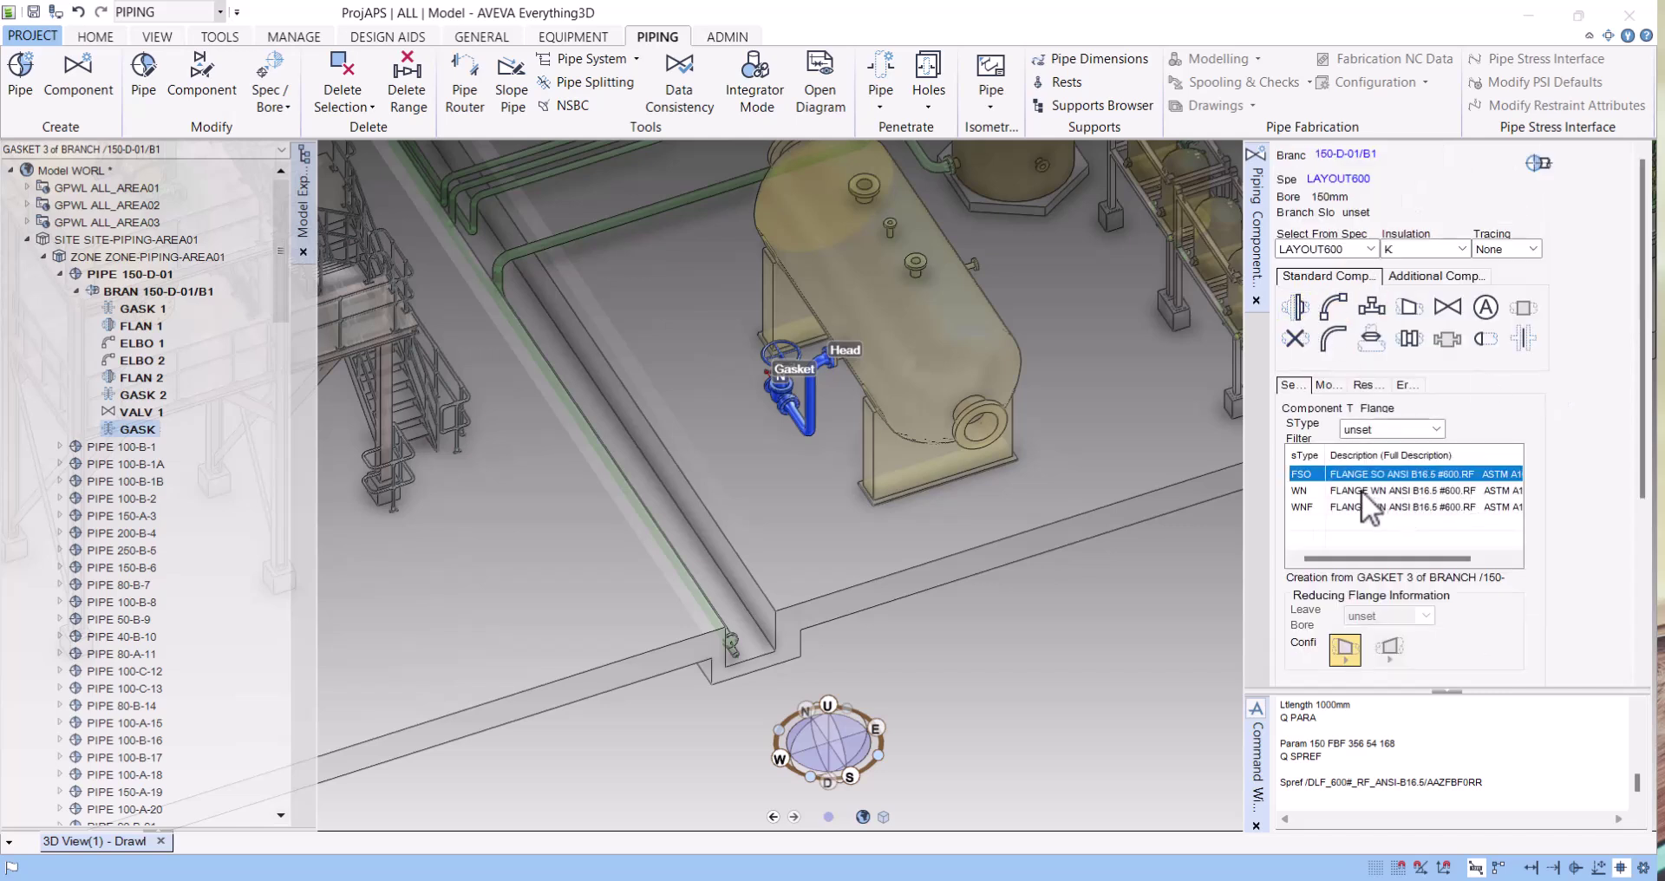
click(1362, 491)
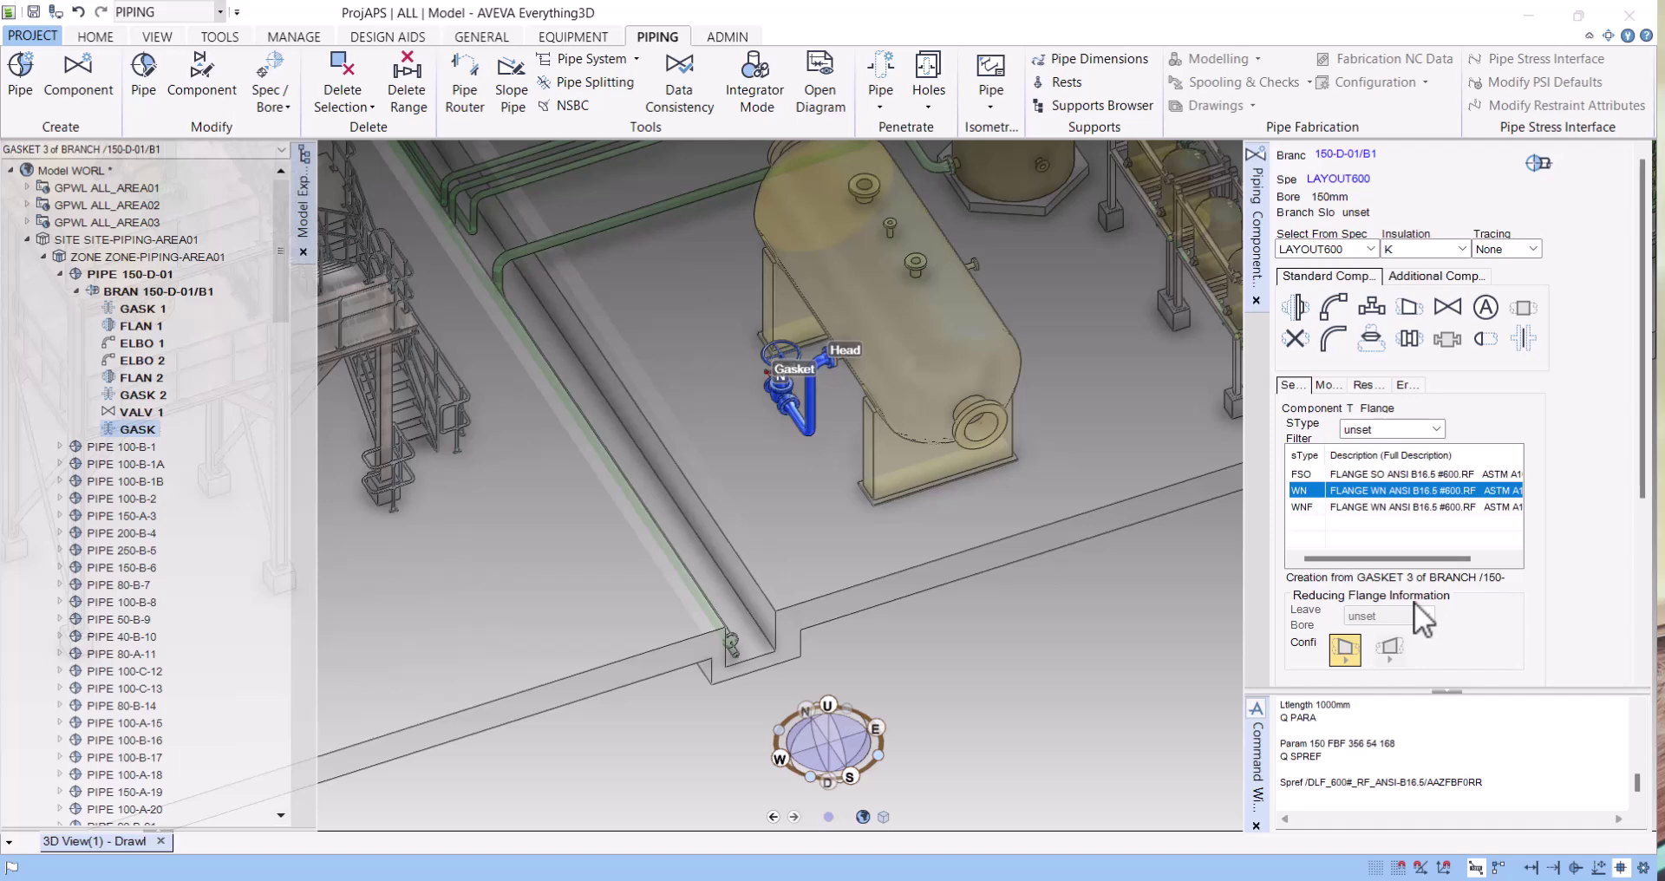
scroll(1466, 637, down, 1)
click(1412, 646)
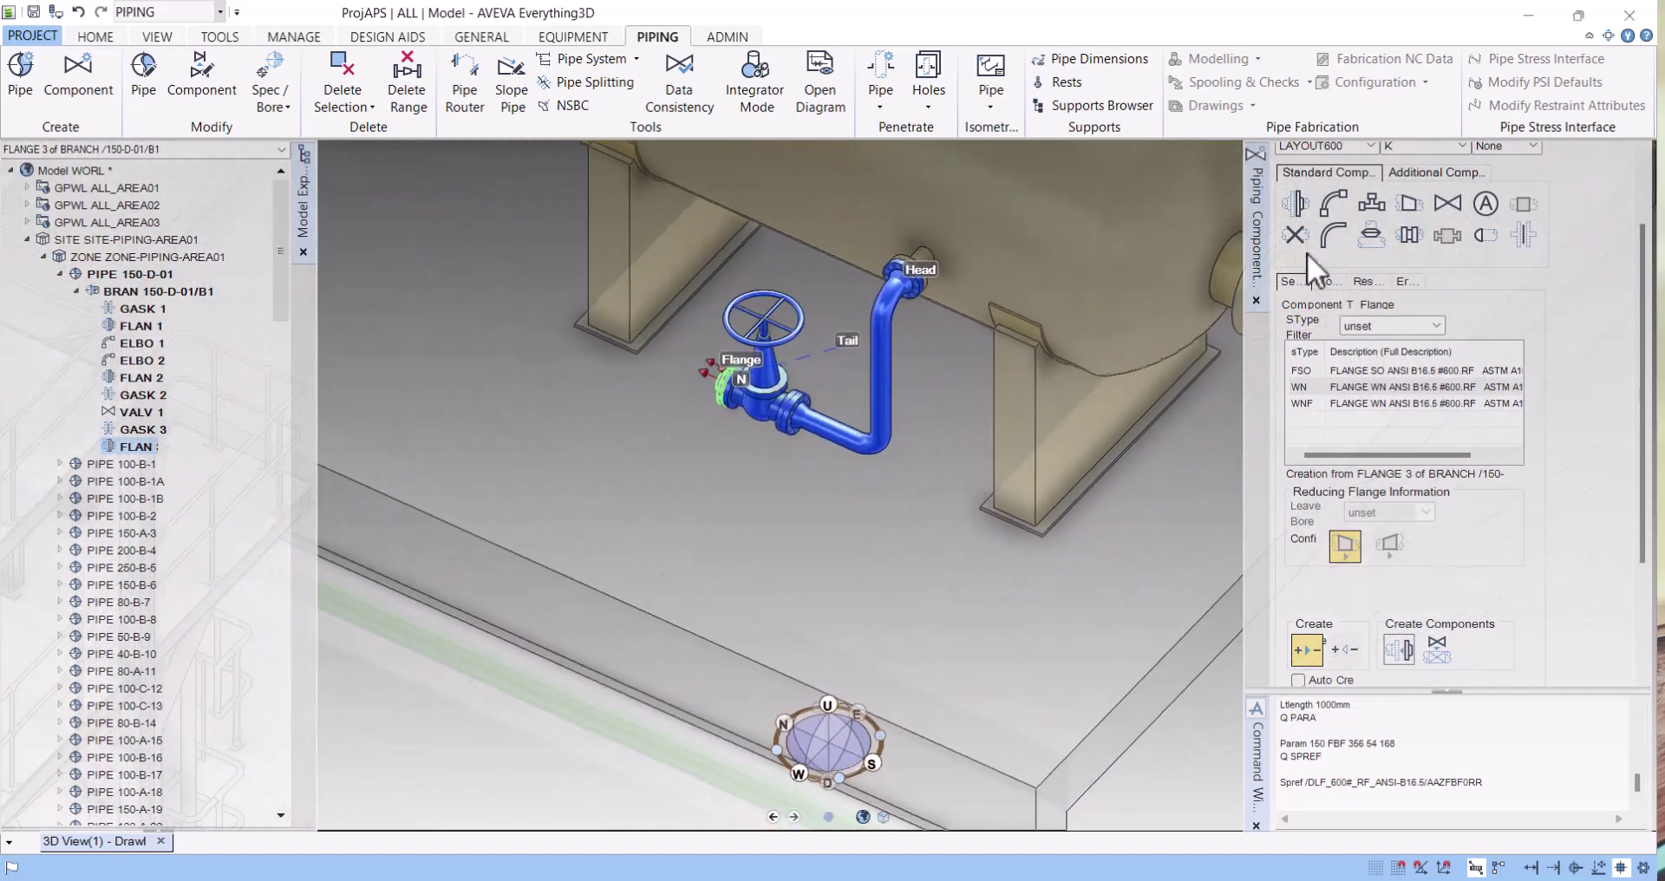
Create a 25mm BONNEY THREDOLET NPT #3000 (TOL) olet after the third flange
click(1377, 235)
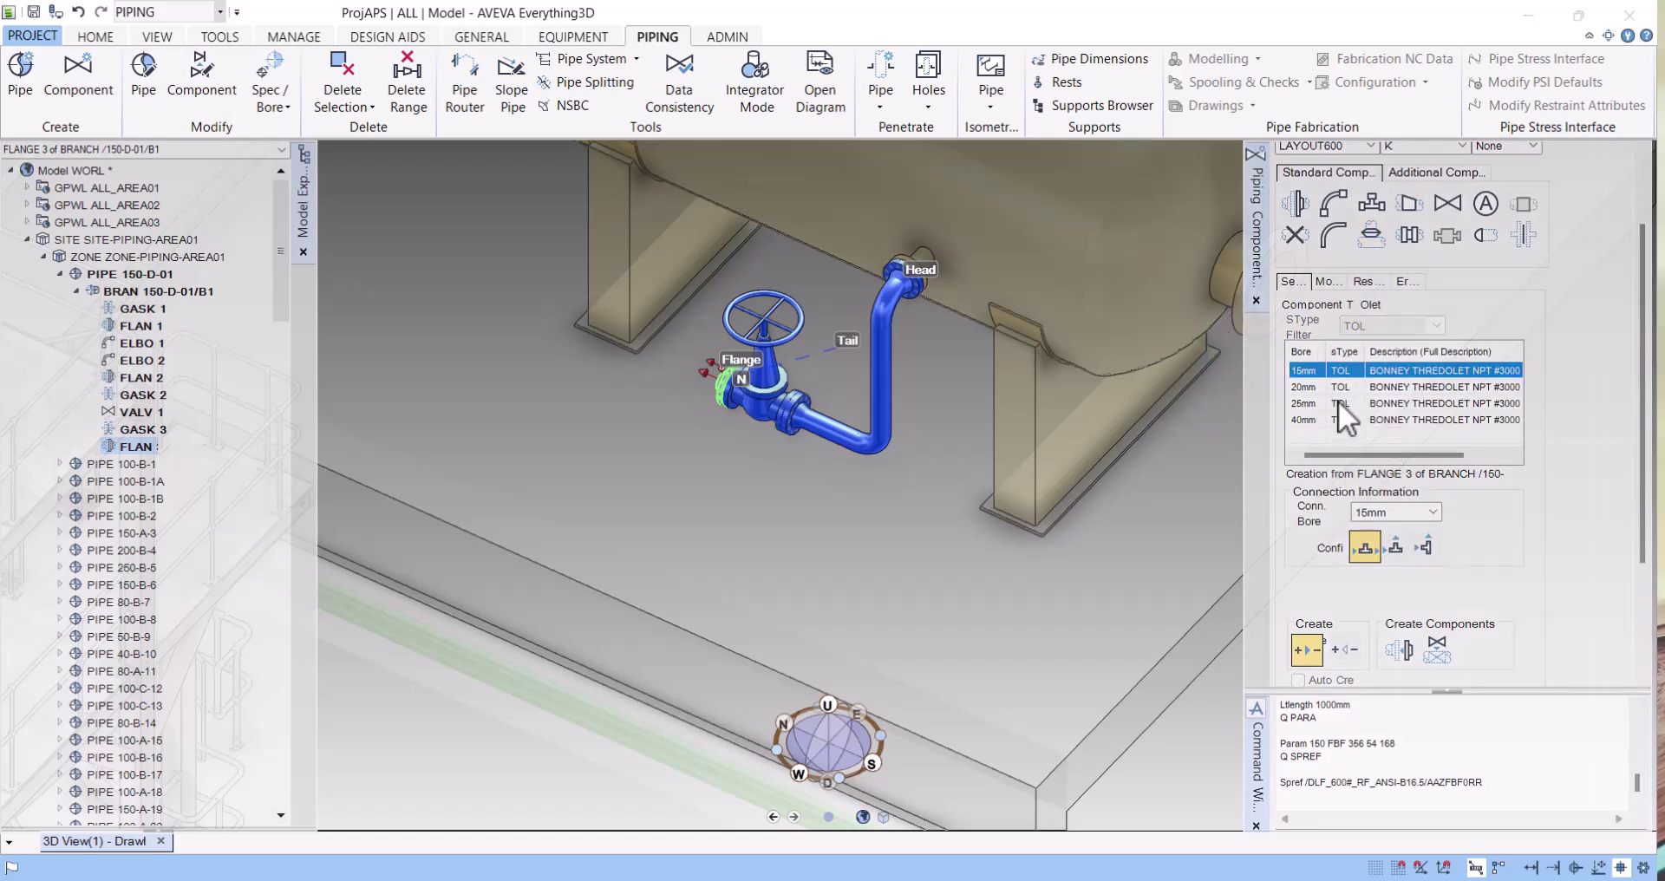
click(1339, 403)
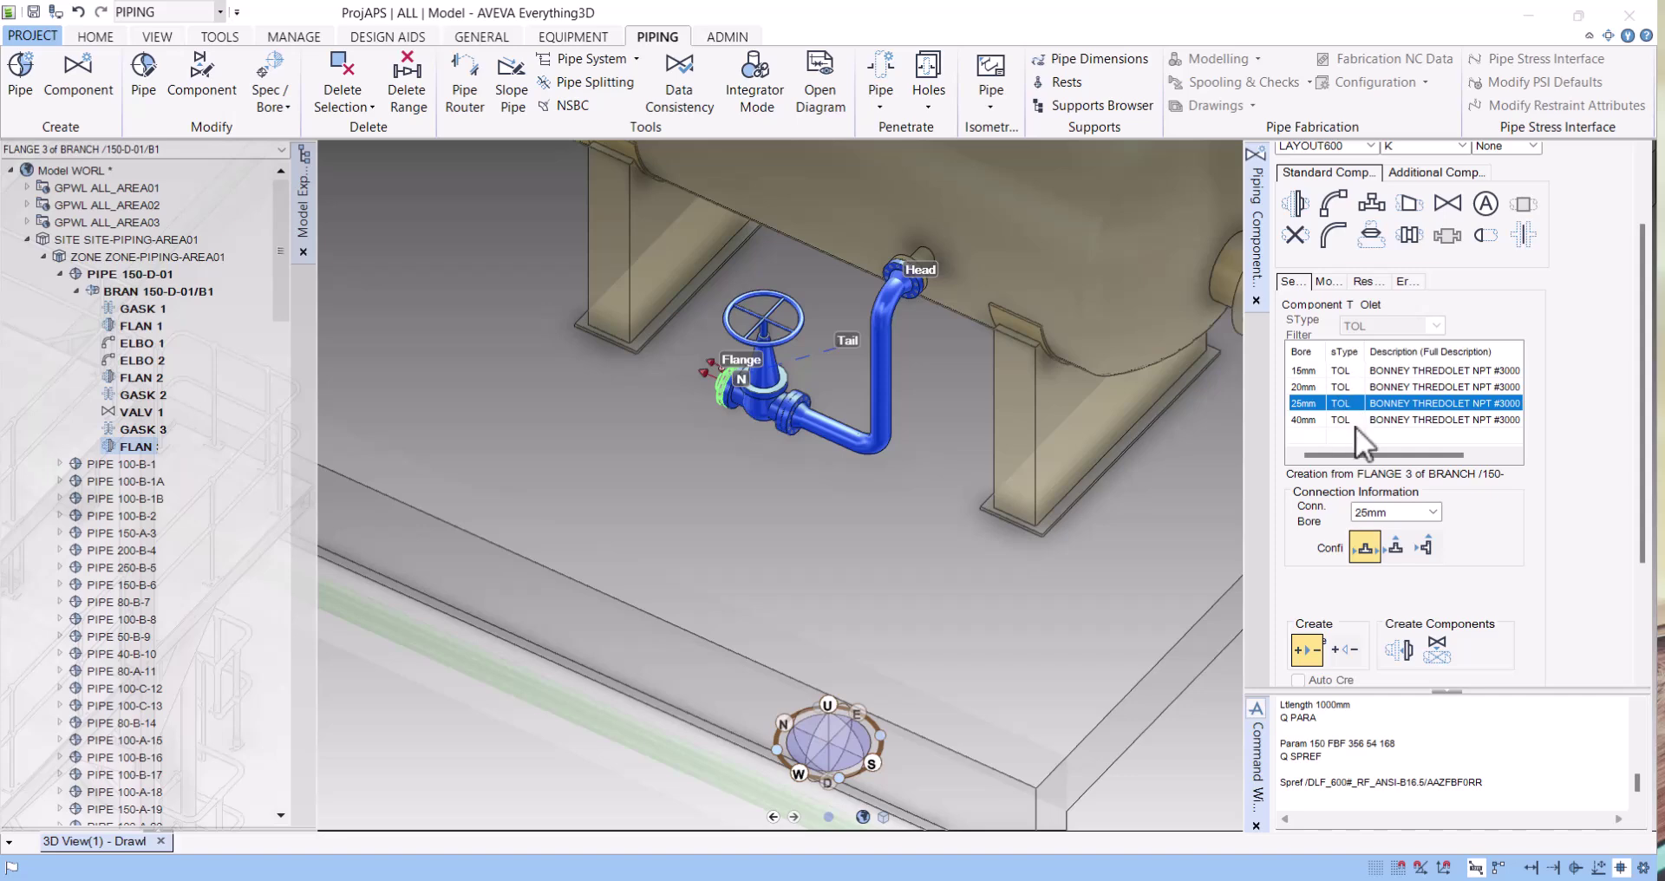
click(1397, 657)
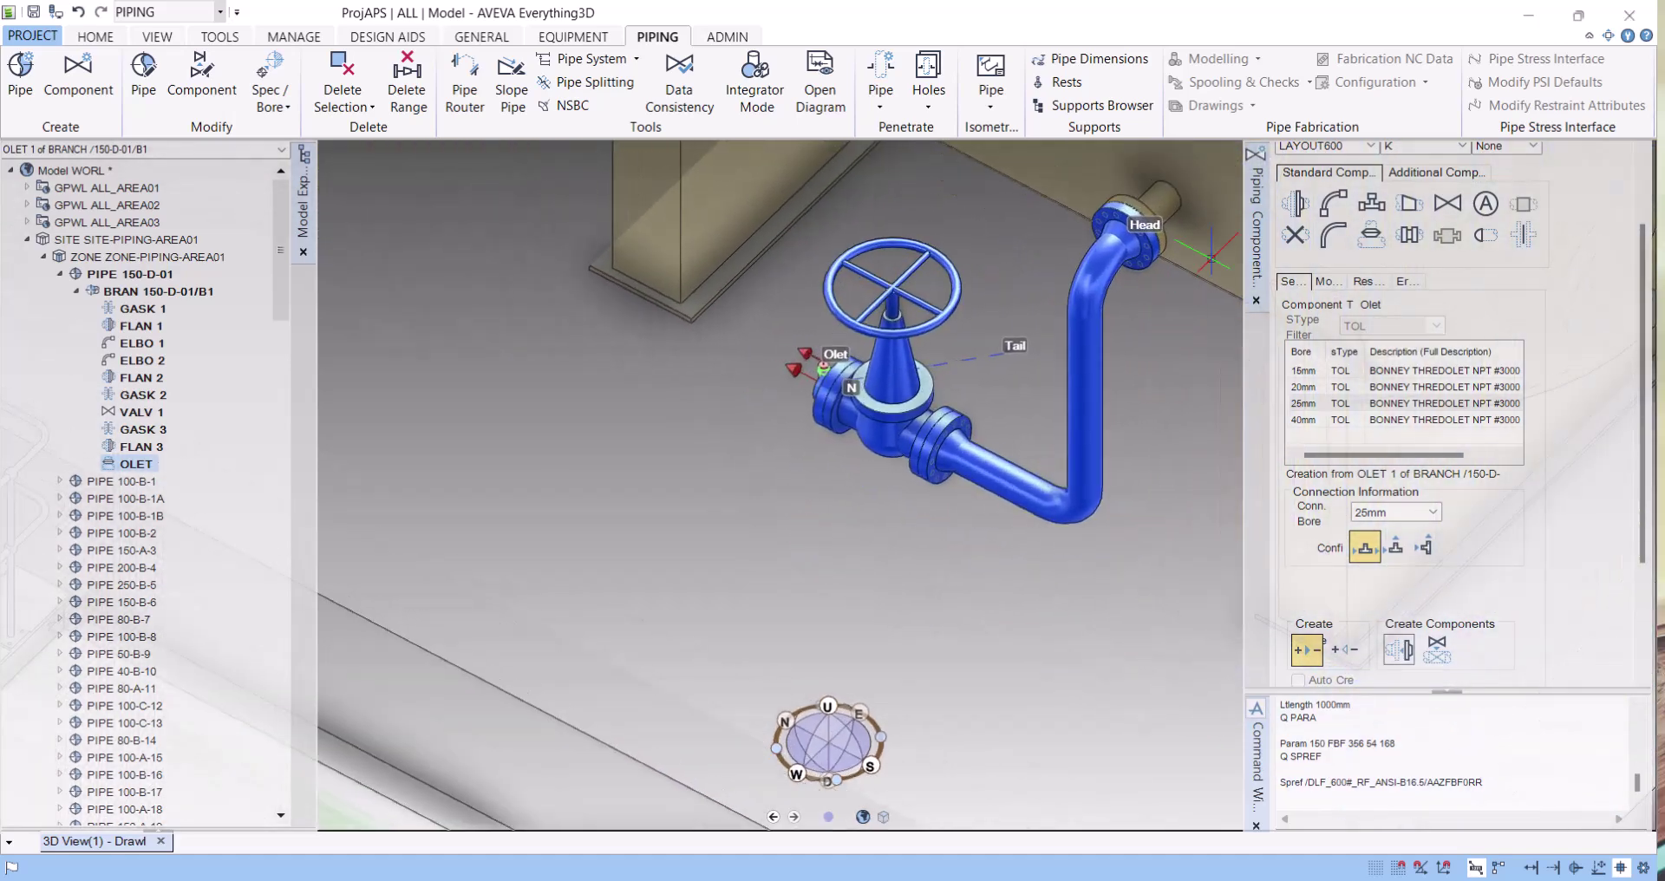
Rotate the olet to 180 degrees and position it with a clearance of 30 mm from the flange
click(1324, 281)
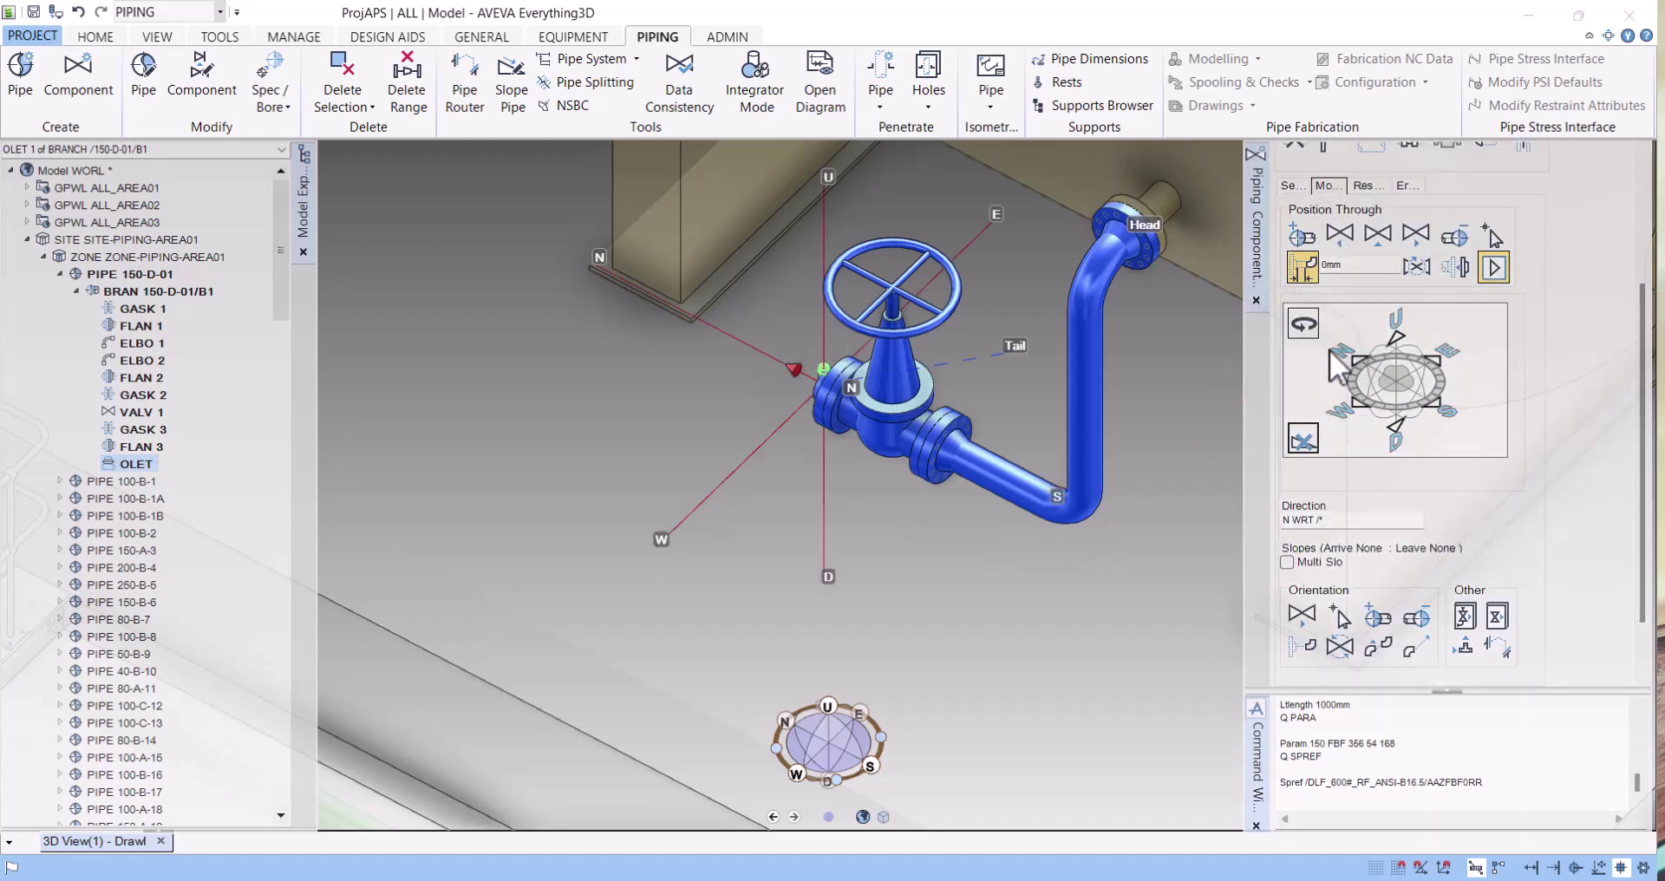
click(1313, 331)
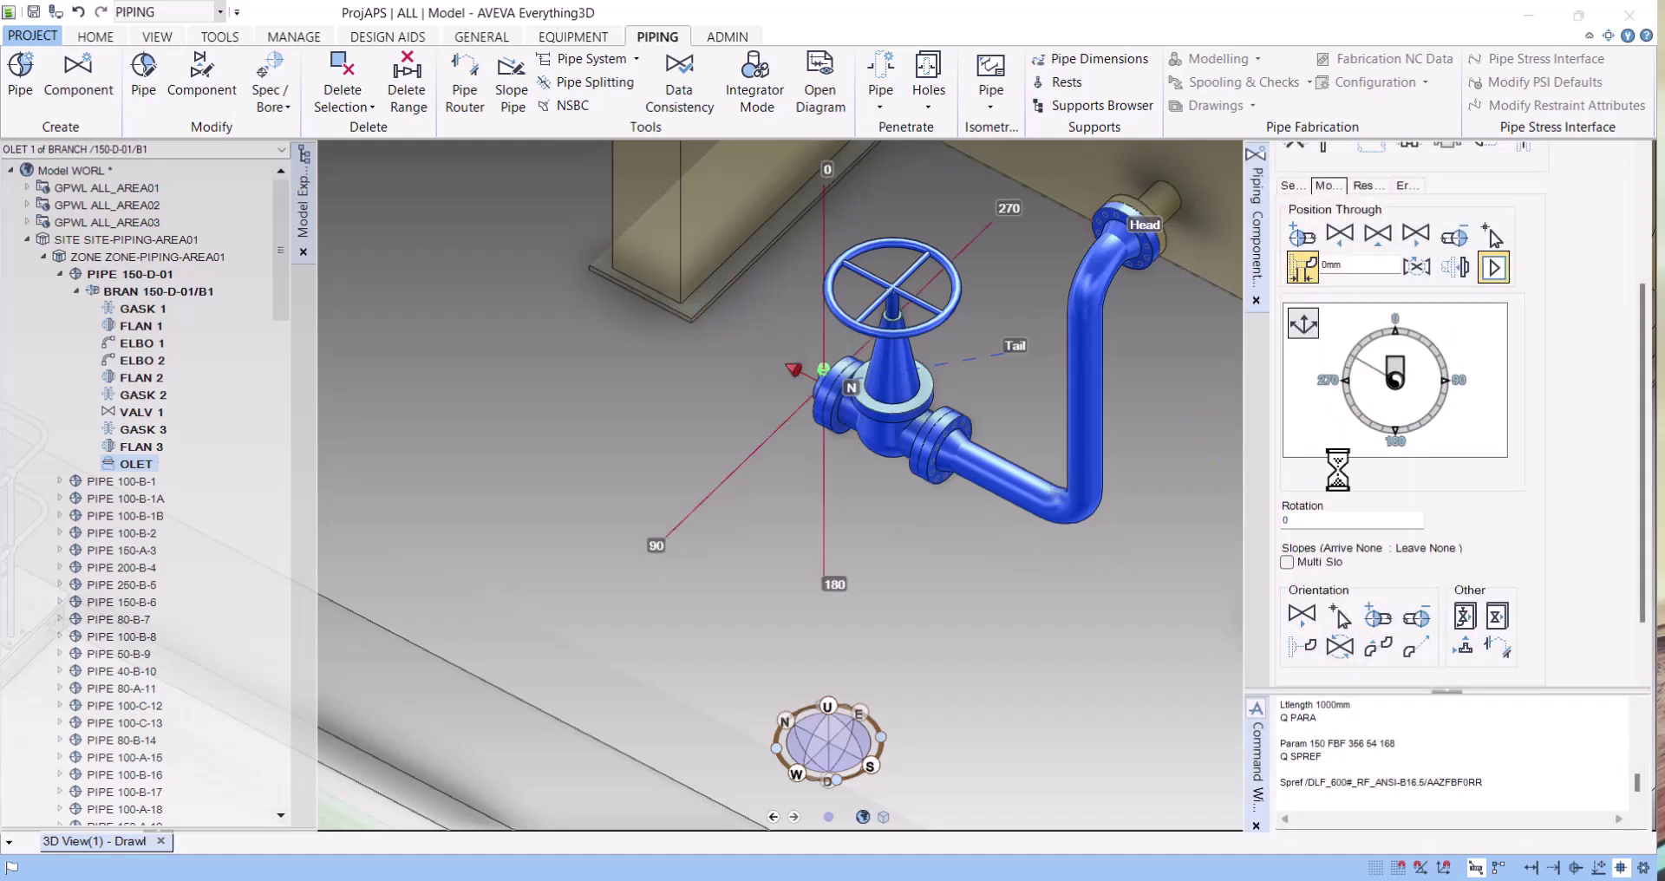
click(1398, 435)
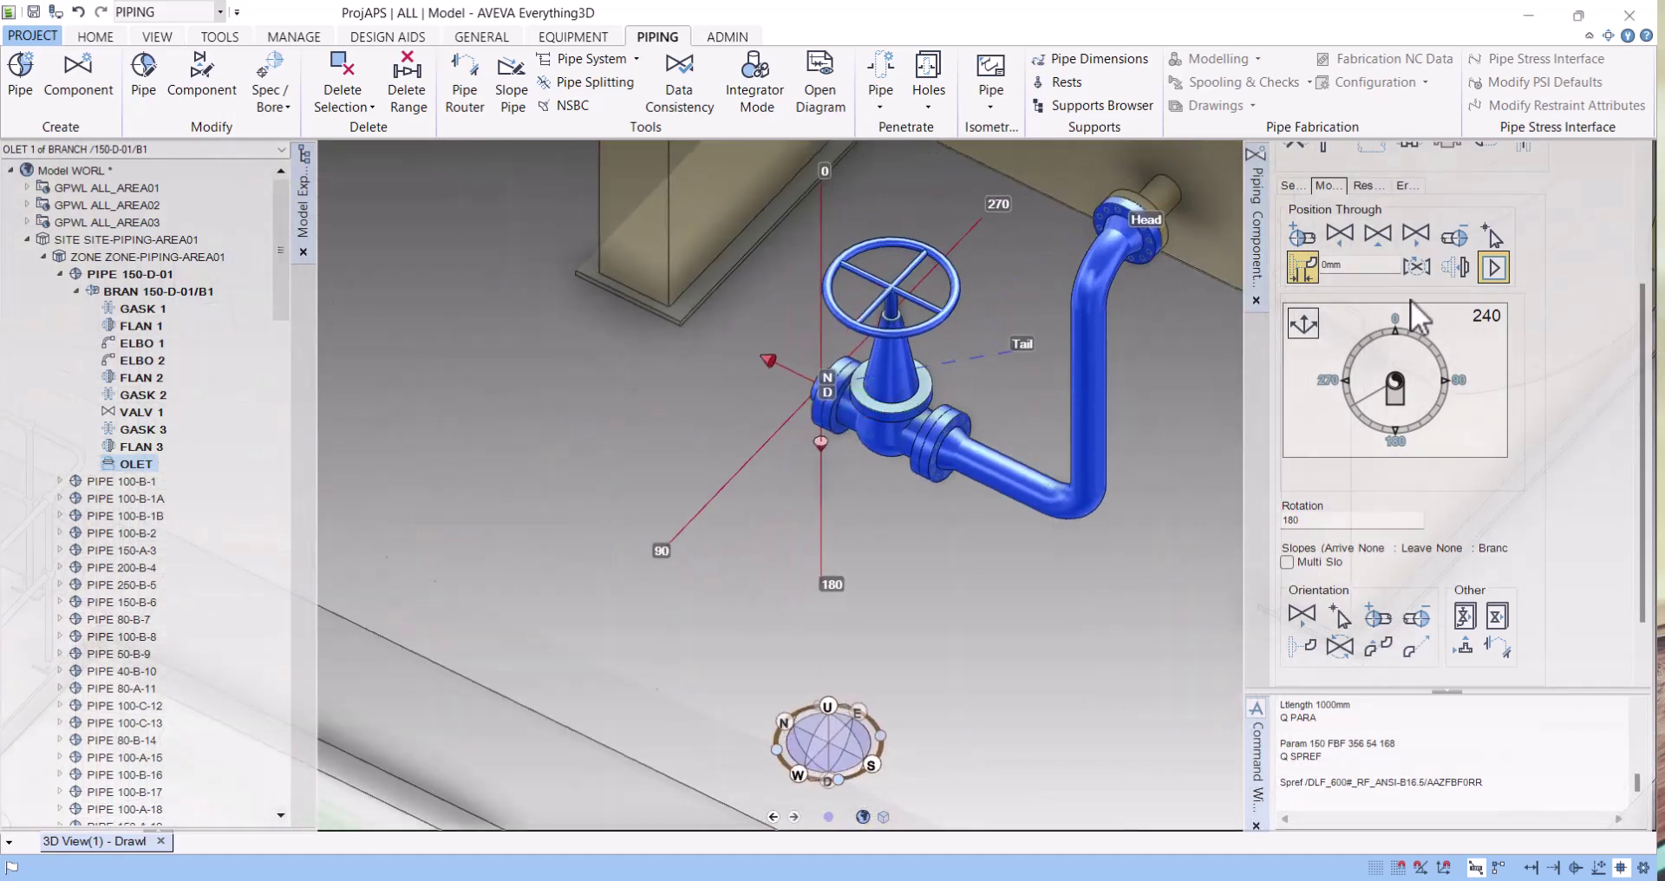
click(1308, 269)
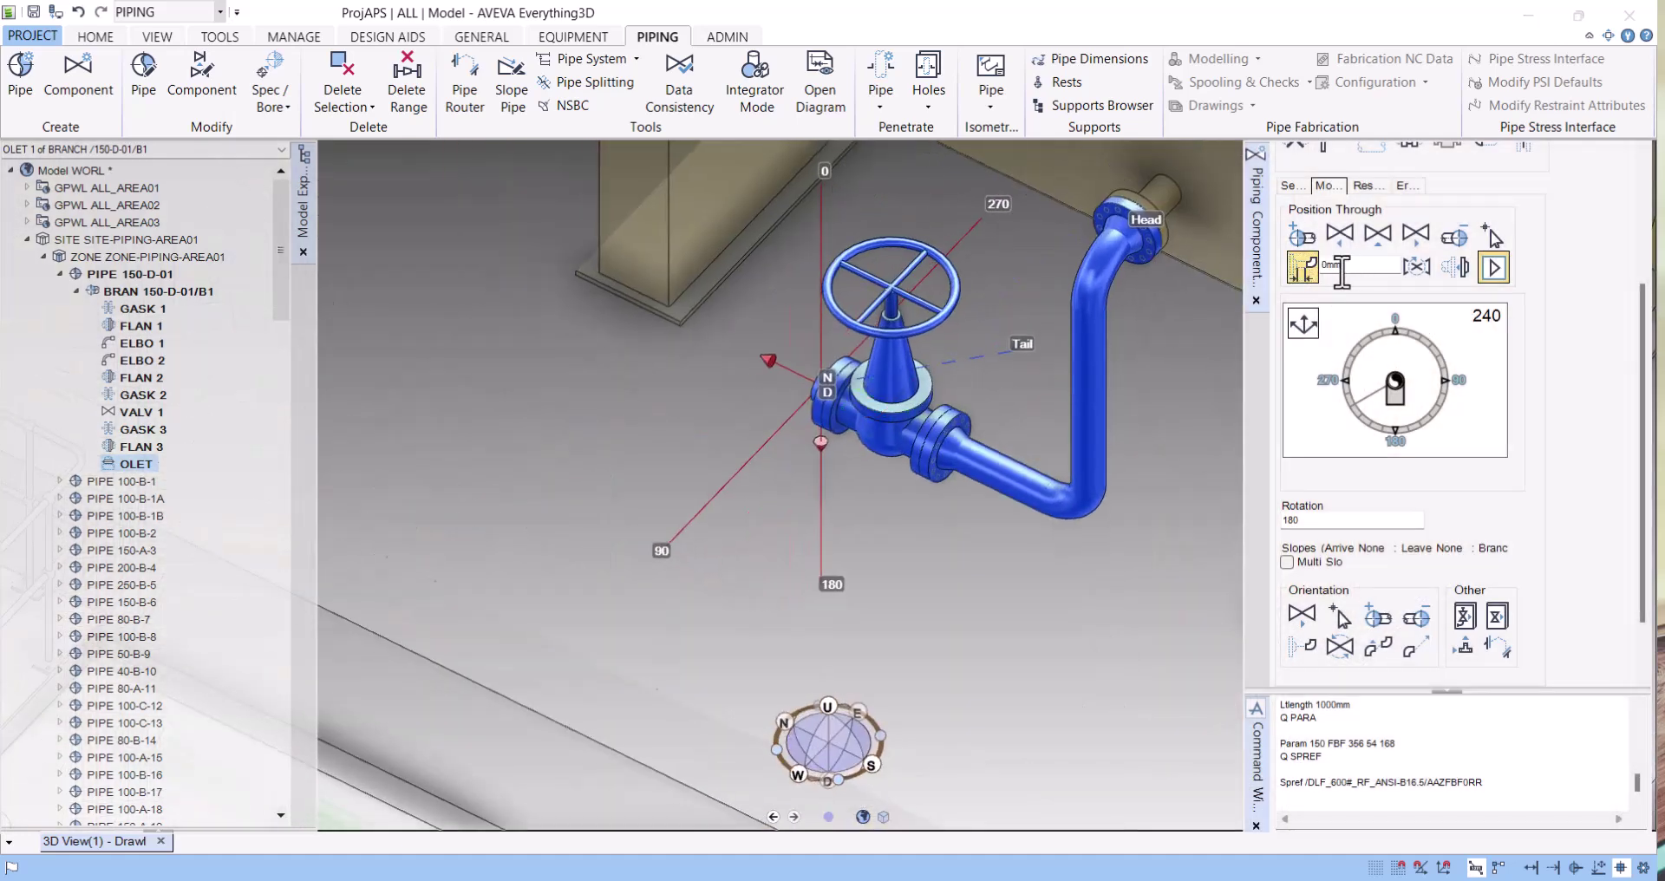
text(30)
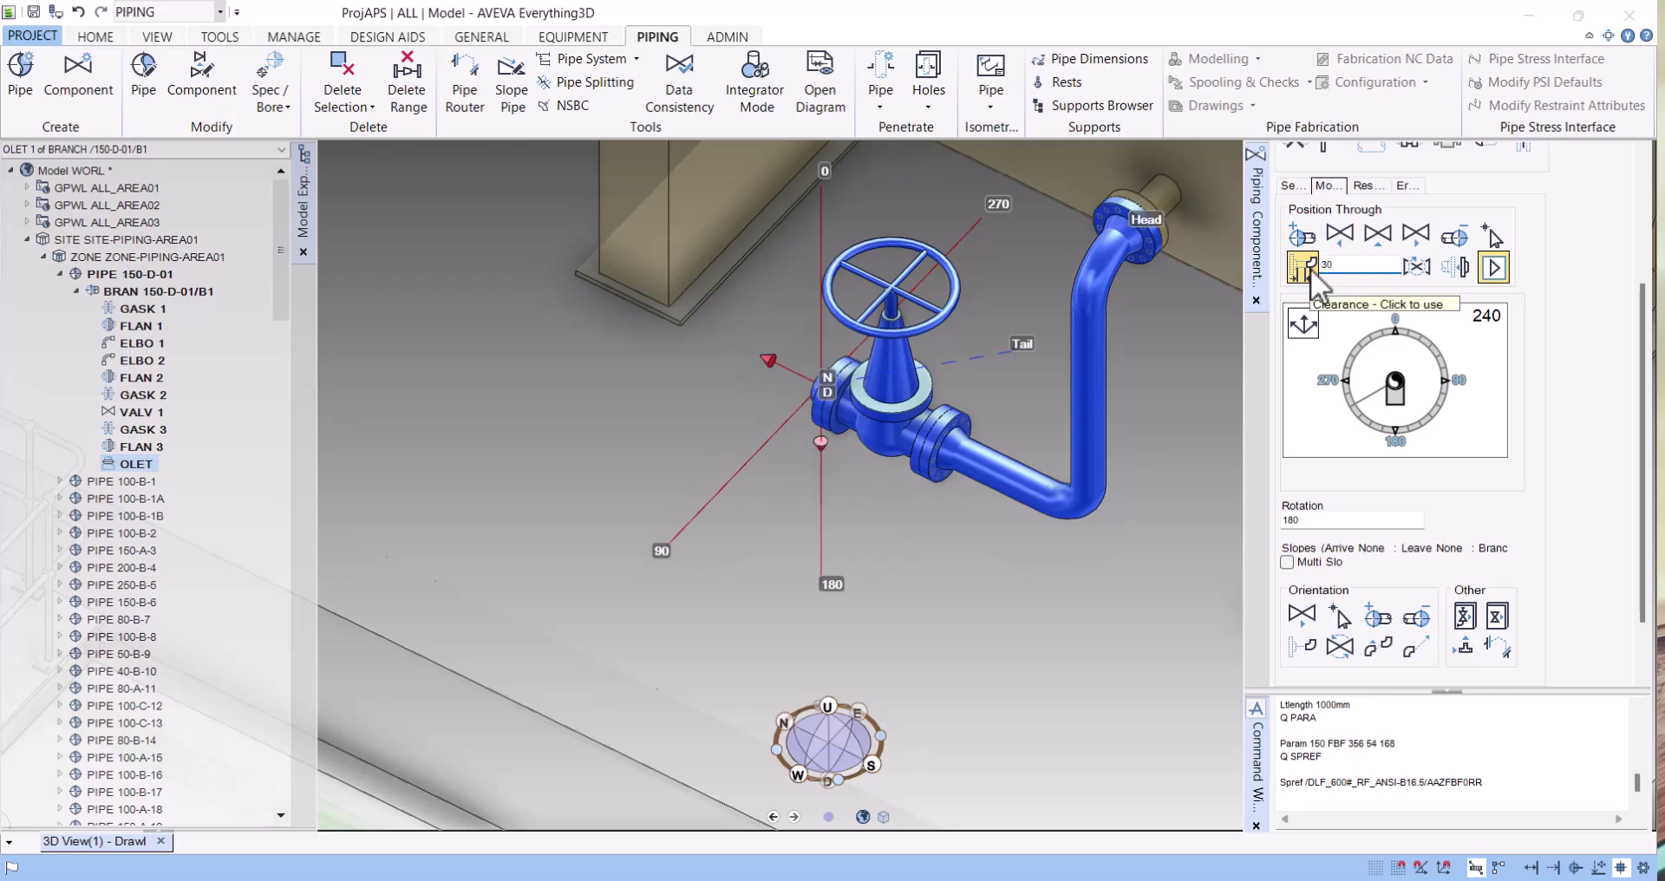
key(Return)
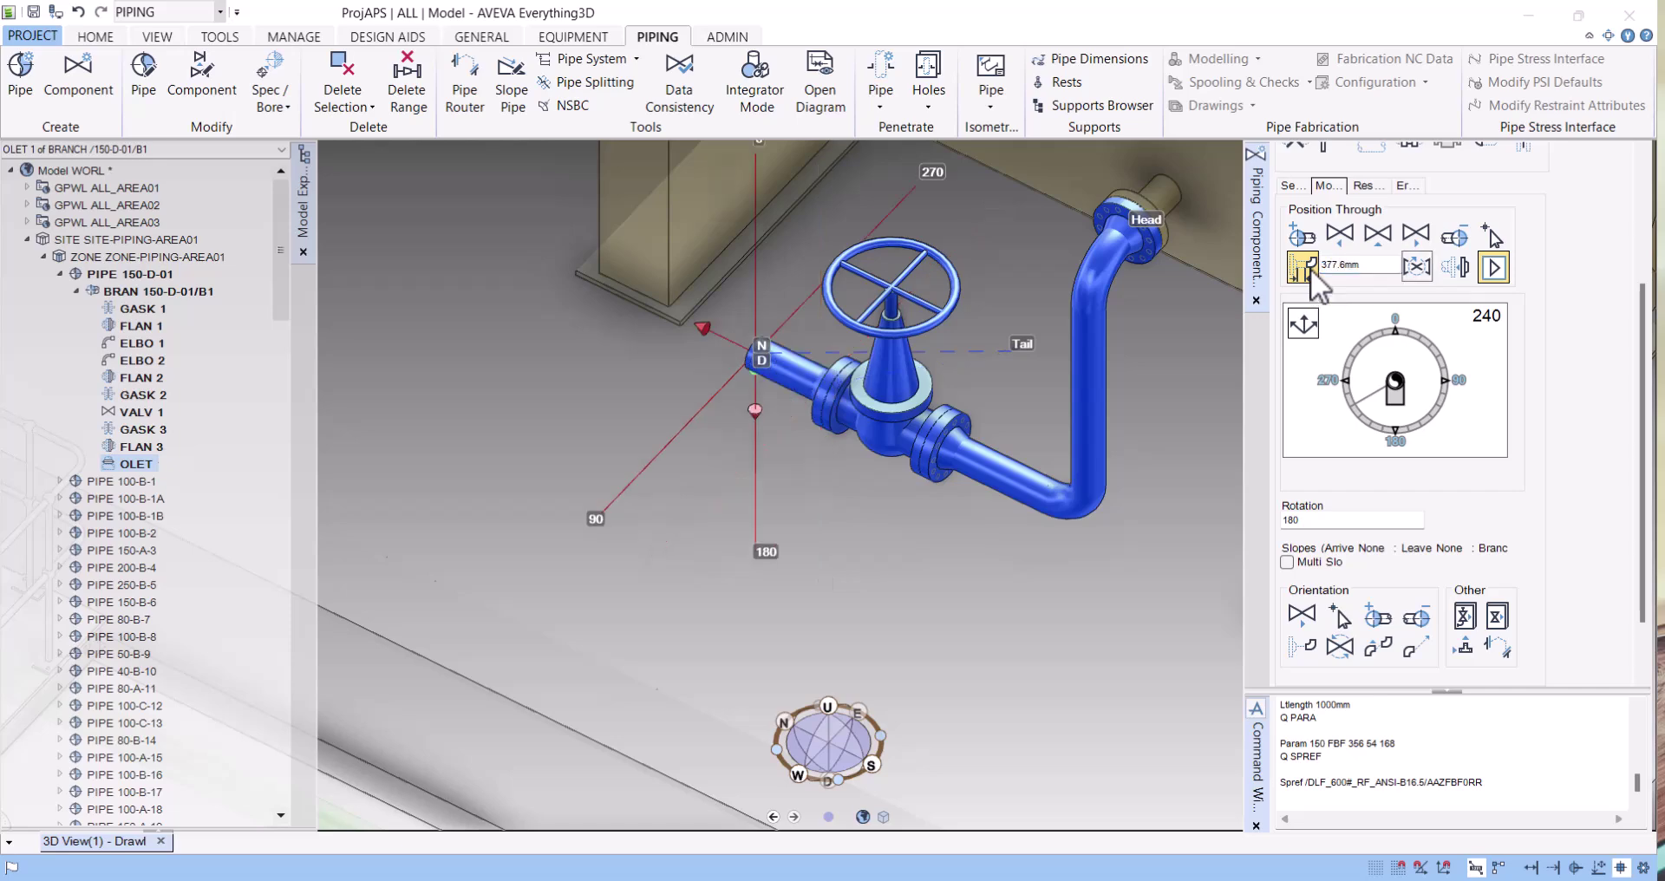
Create a 90-degree elbow (EL90) after the olet
scroll(908, 400, down, 5)
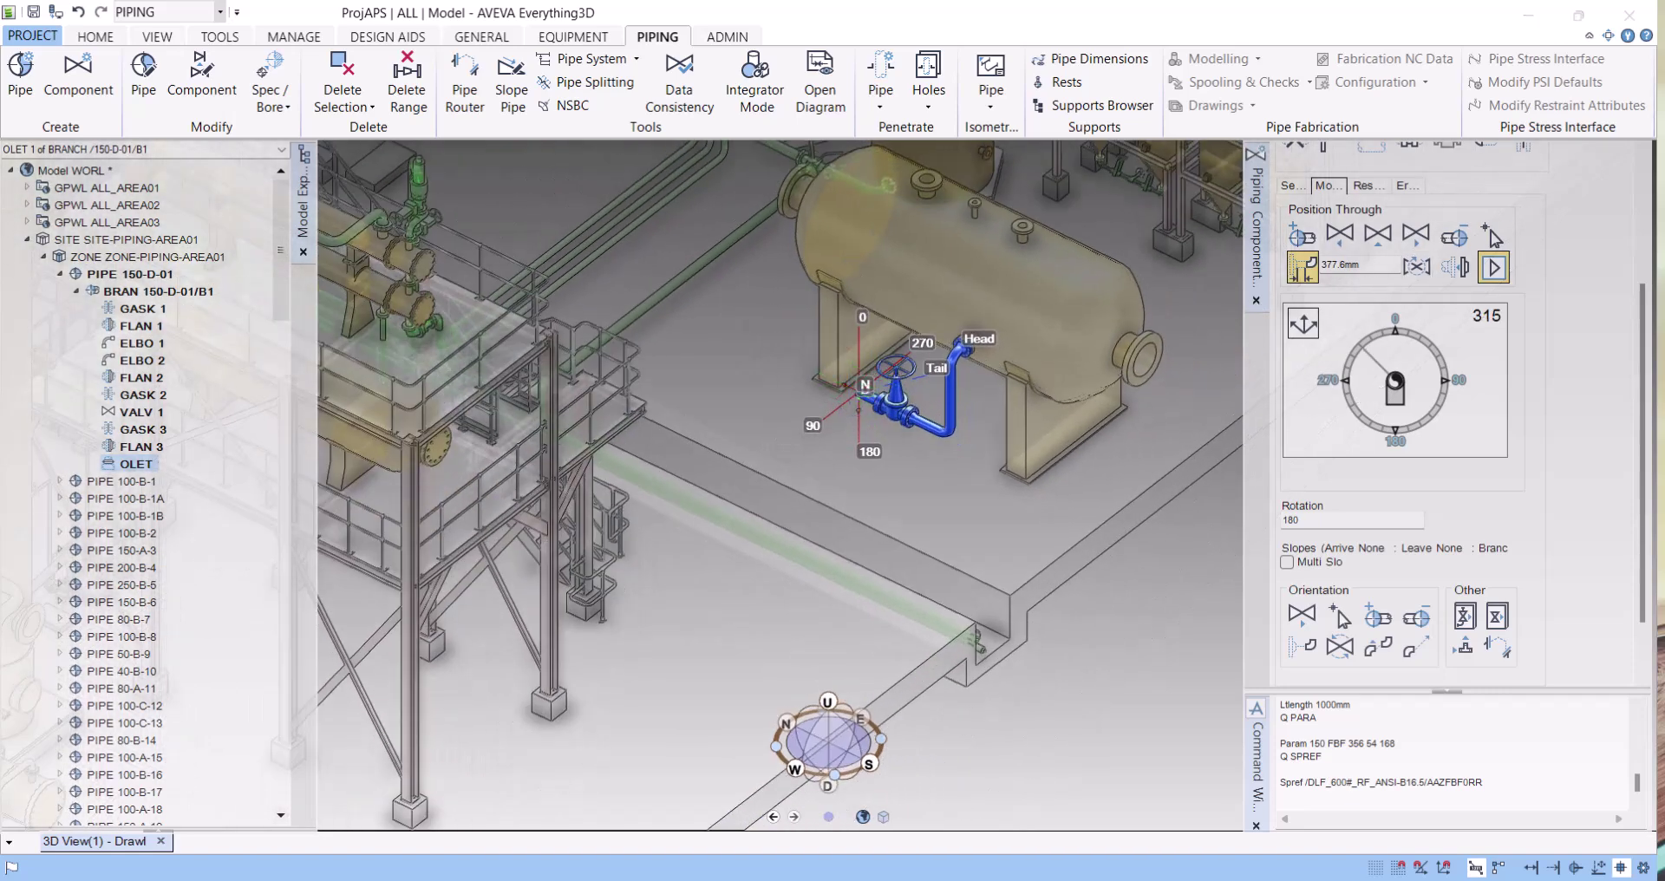
scroll(1590, 376, up, 3)
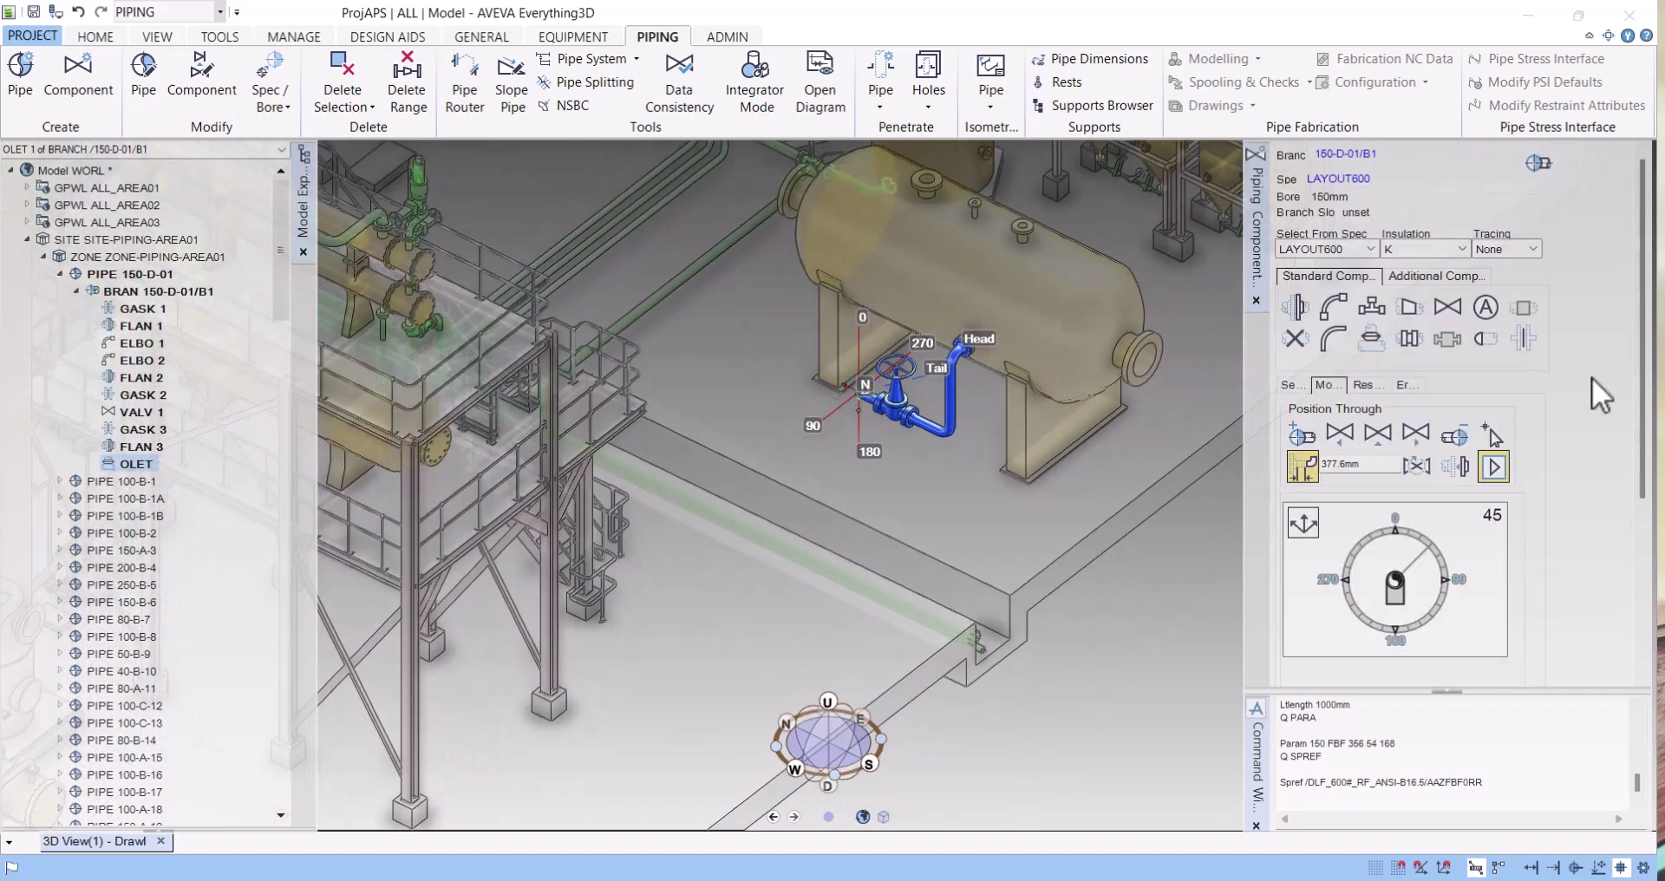
click(1342, 334)
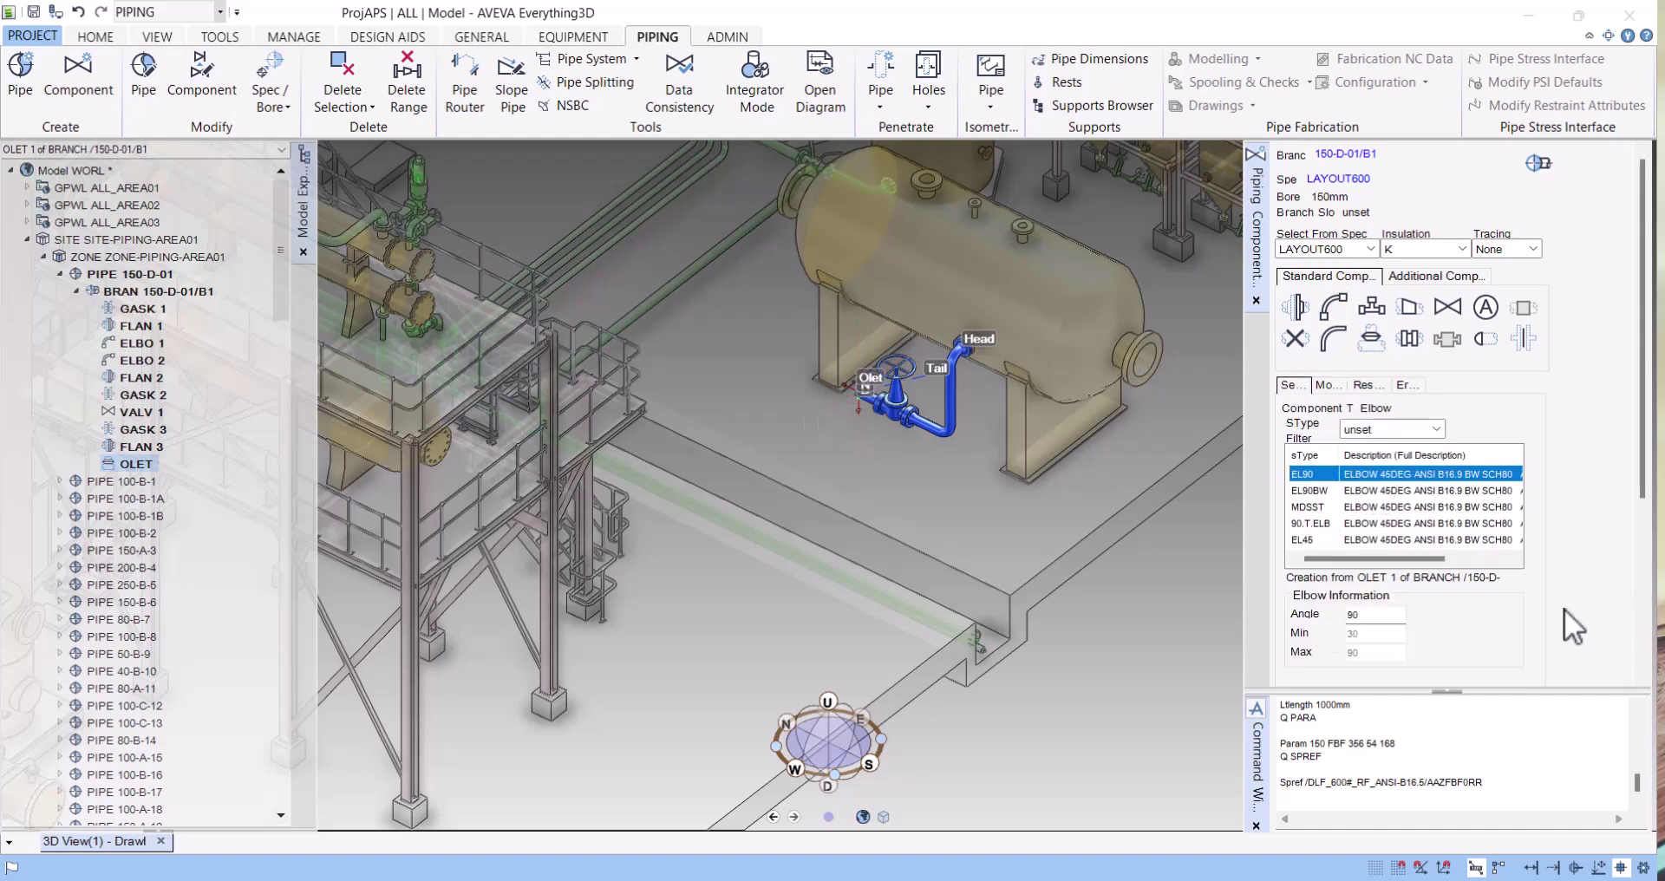
scroll(1563, 607, down, 5)
click(1399, 479)
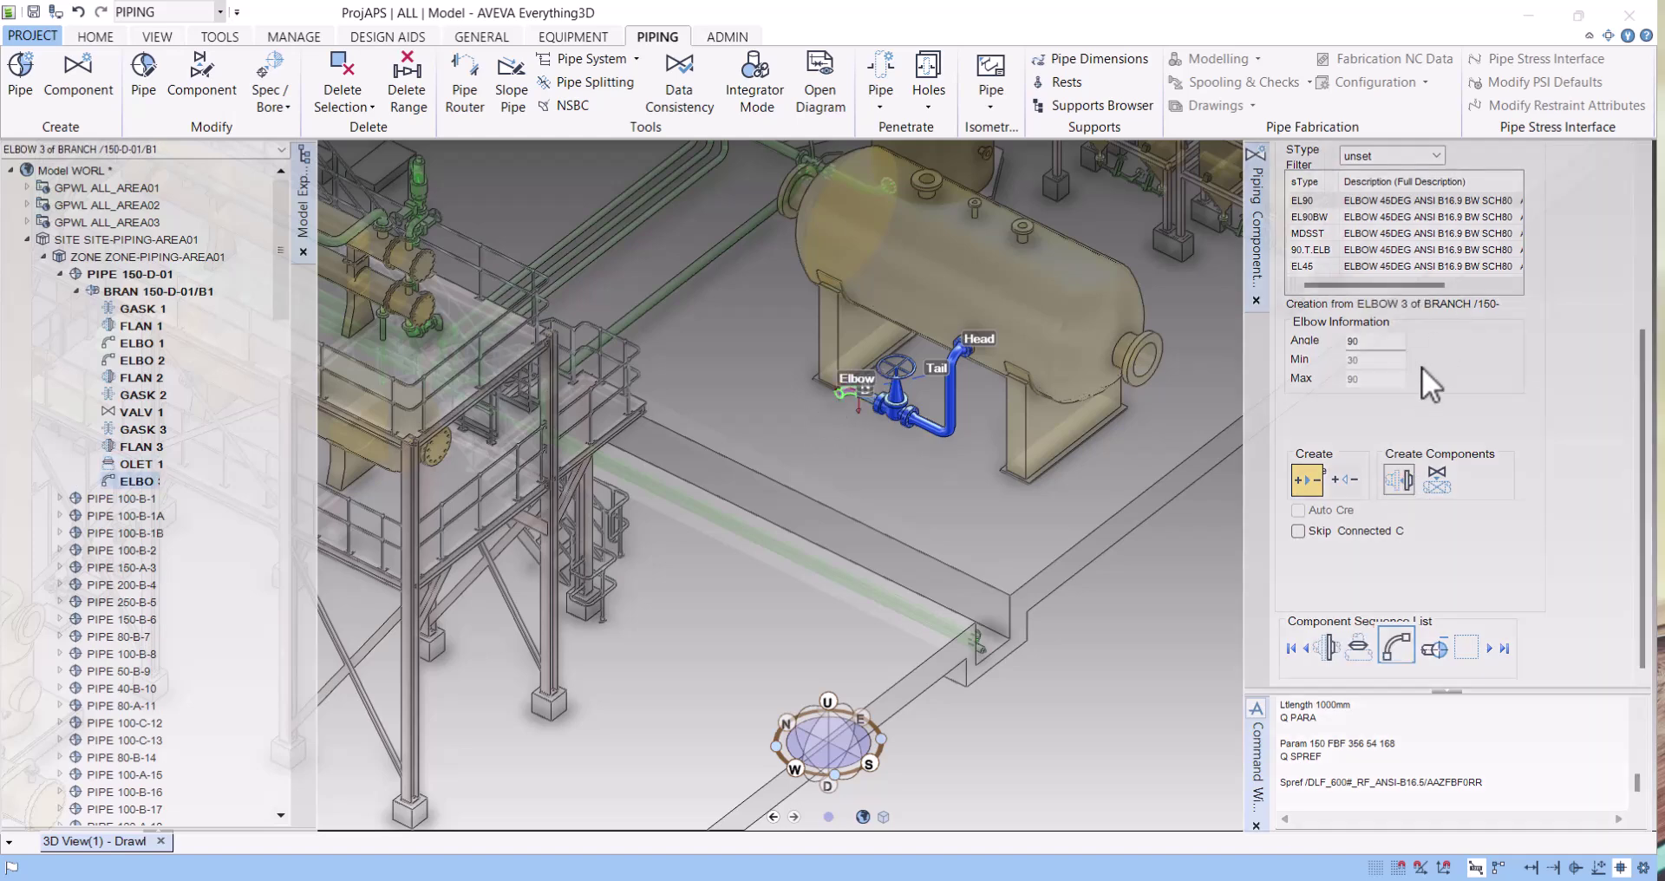
Direct the third elbow downward (D)
scroll(1458, 403, up, 5)
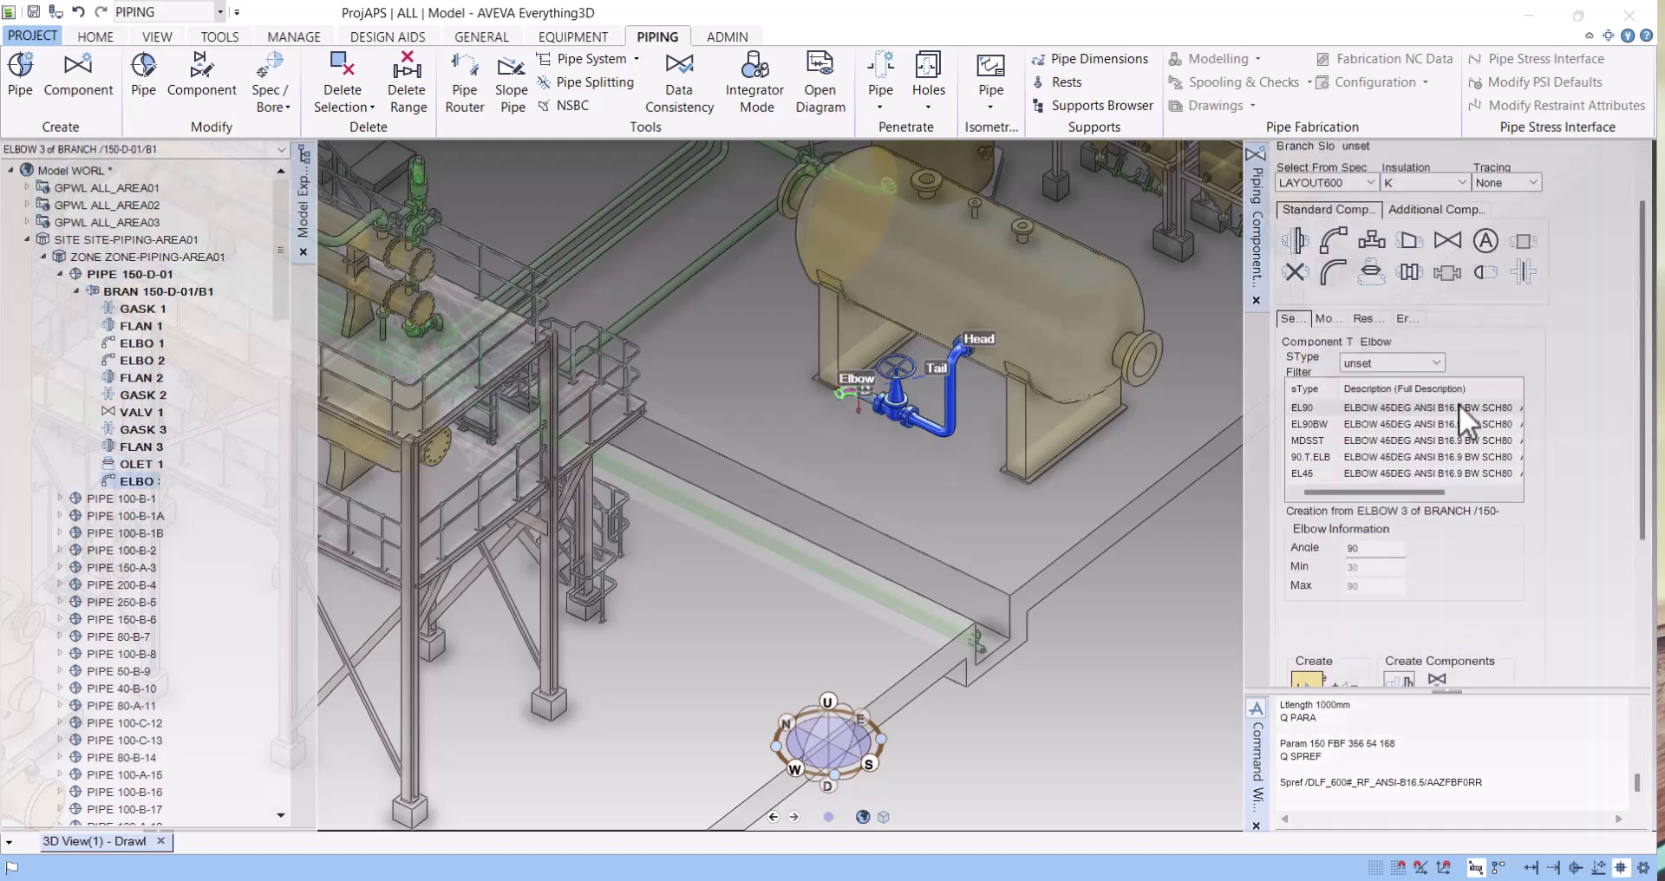
click(1329, 320)
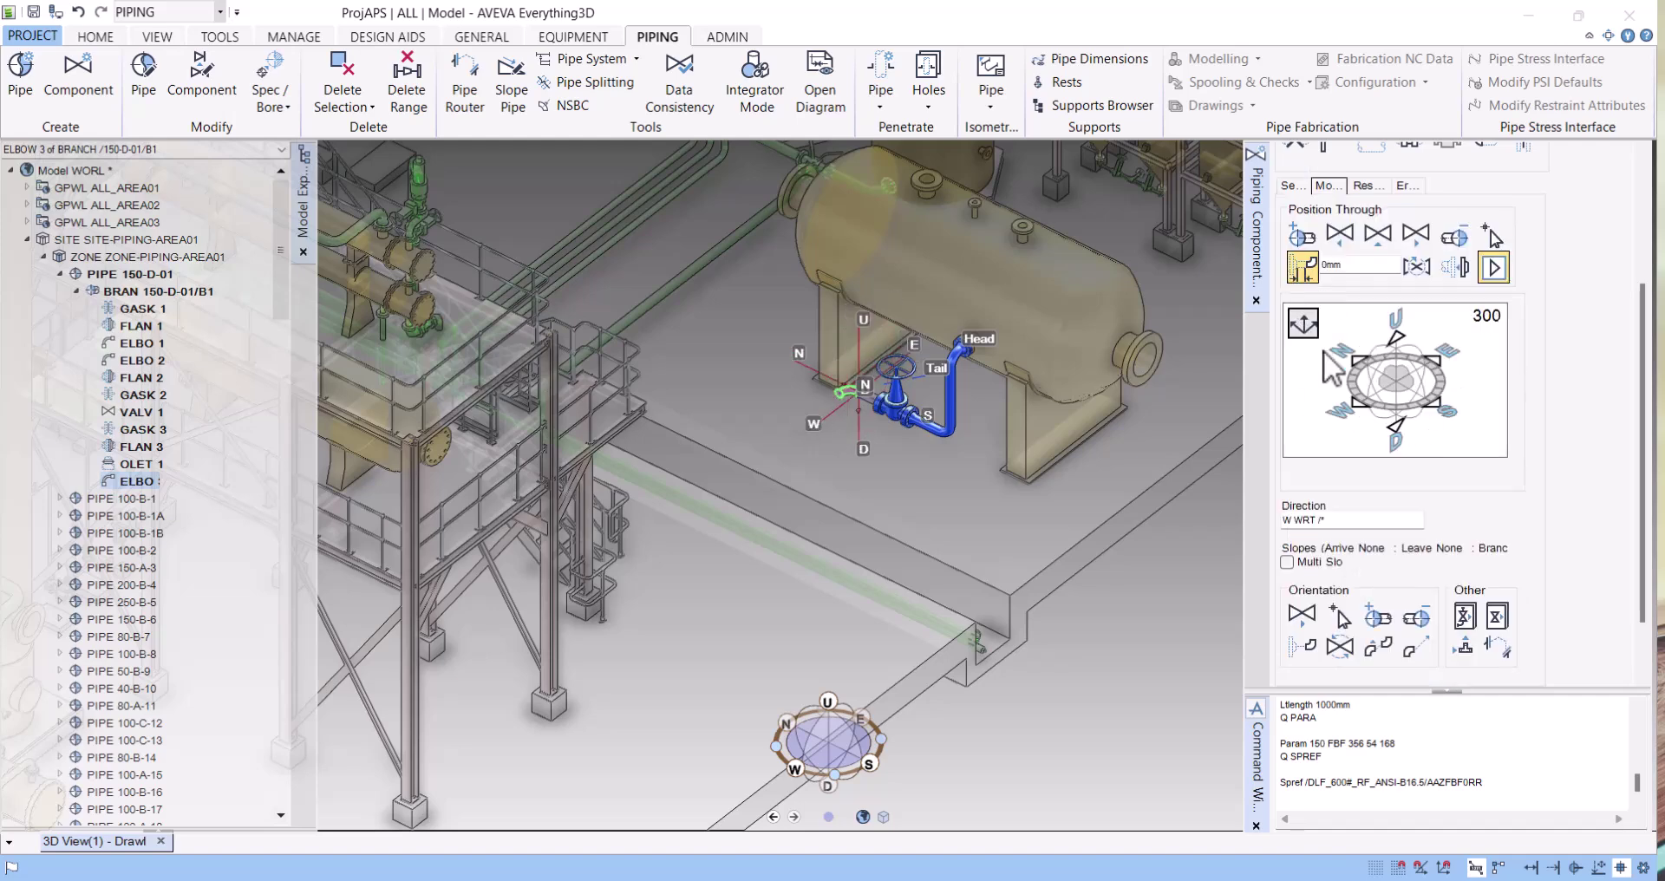
click(1396, 429)
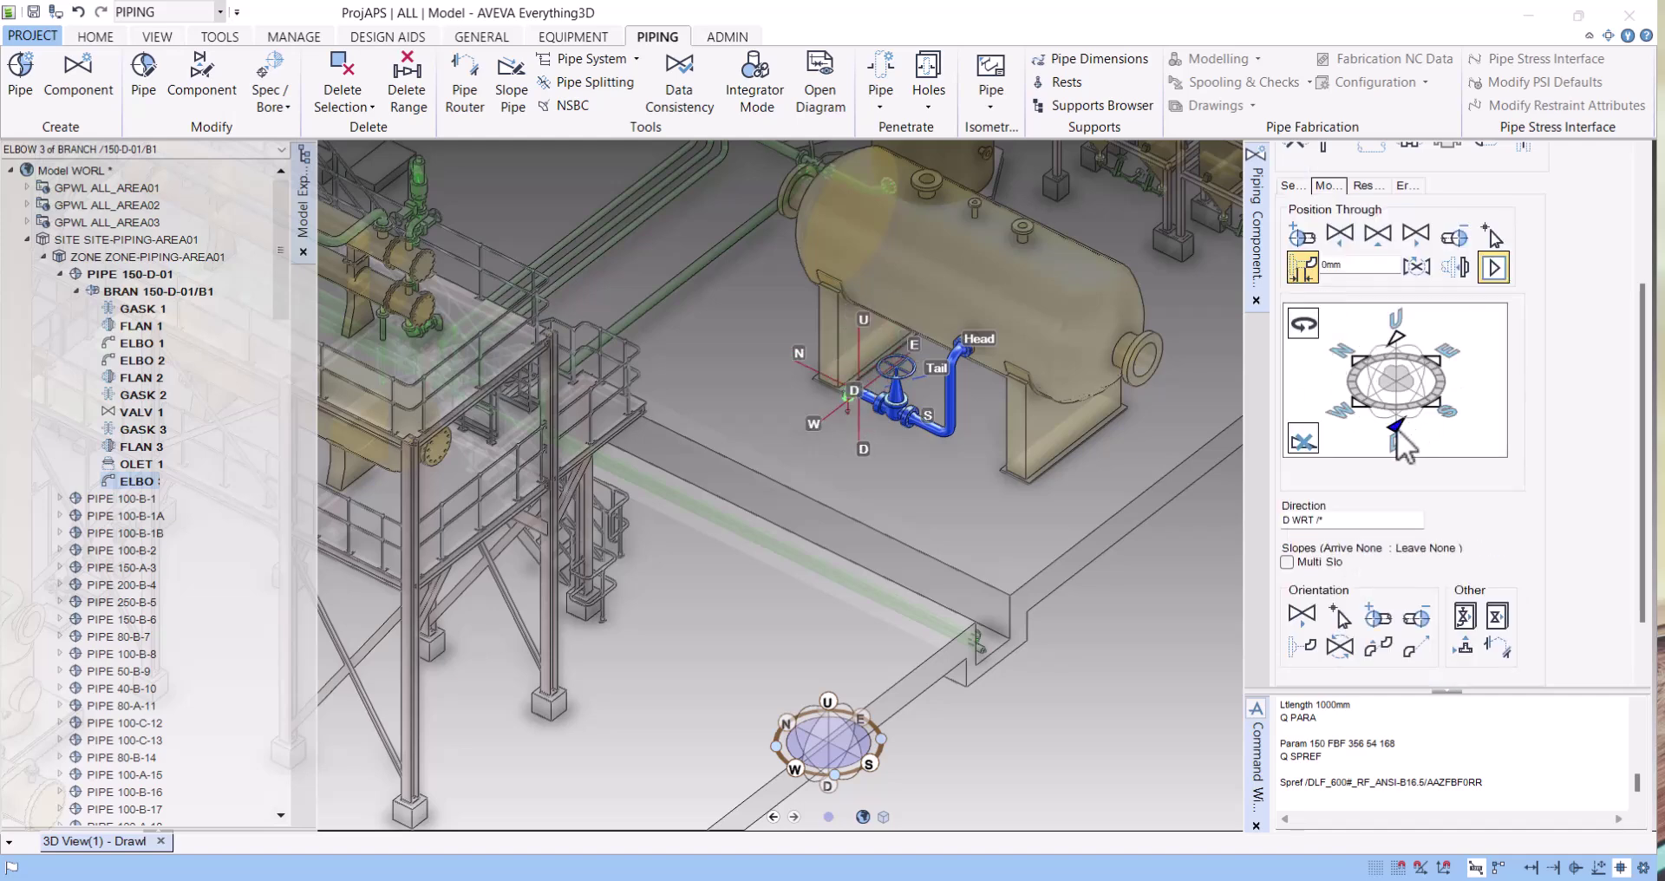
Measure the distance from the third elbow to the nearby existing green pipe
scroll(569, 391, down, 3)
scroll(762, 384, up, 5)
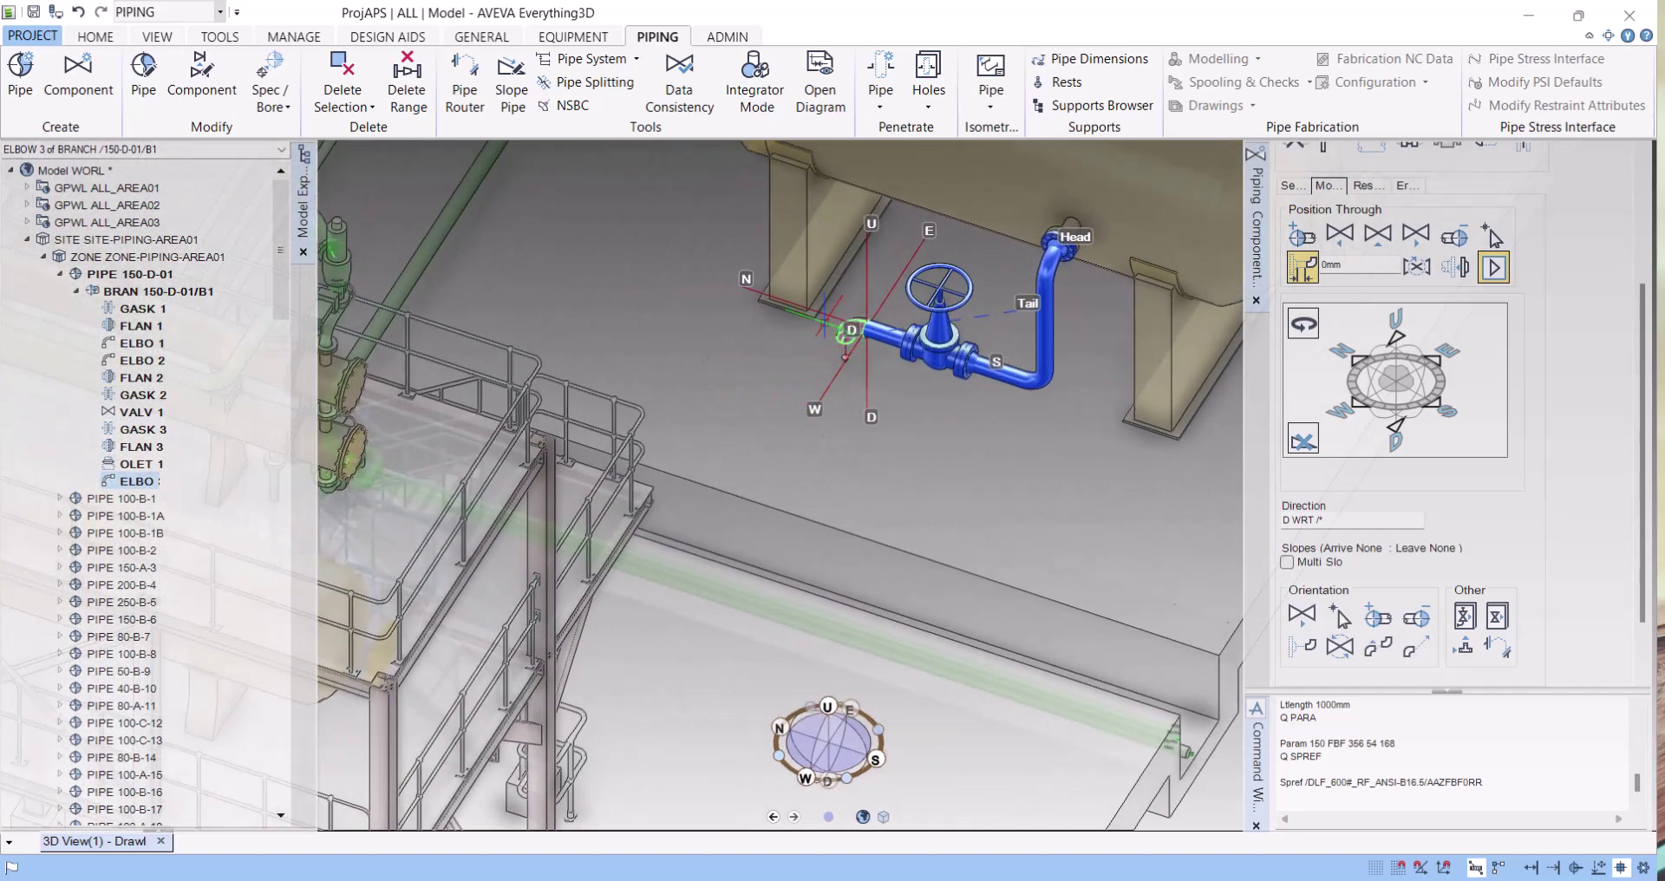
scroll(572, 299, down, 3)
middle_drag(573, 303, 978, 452)
click(95, 36)
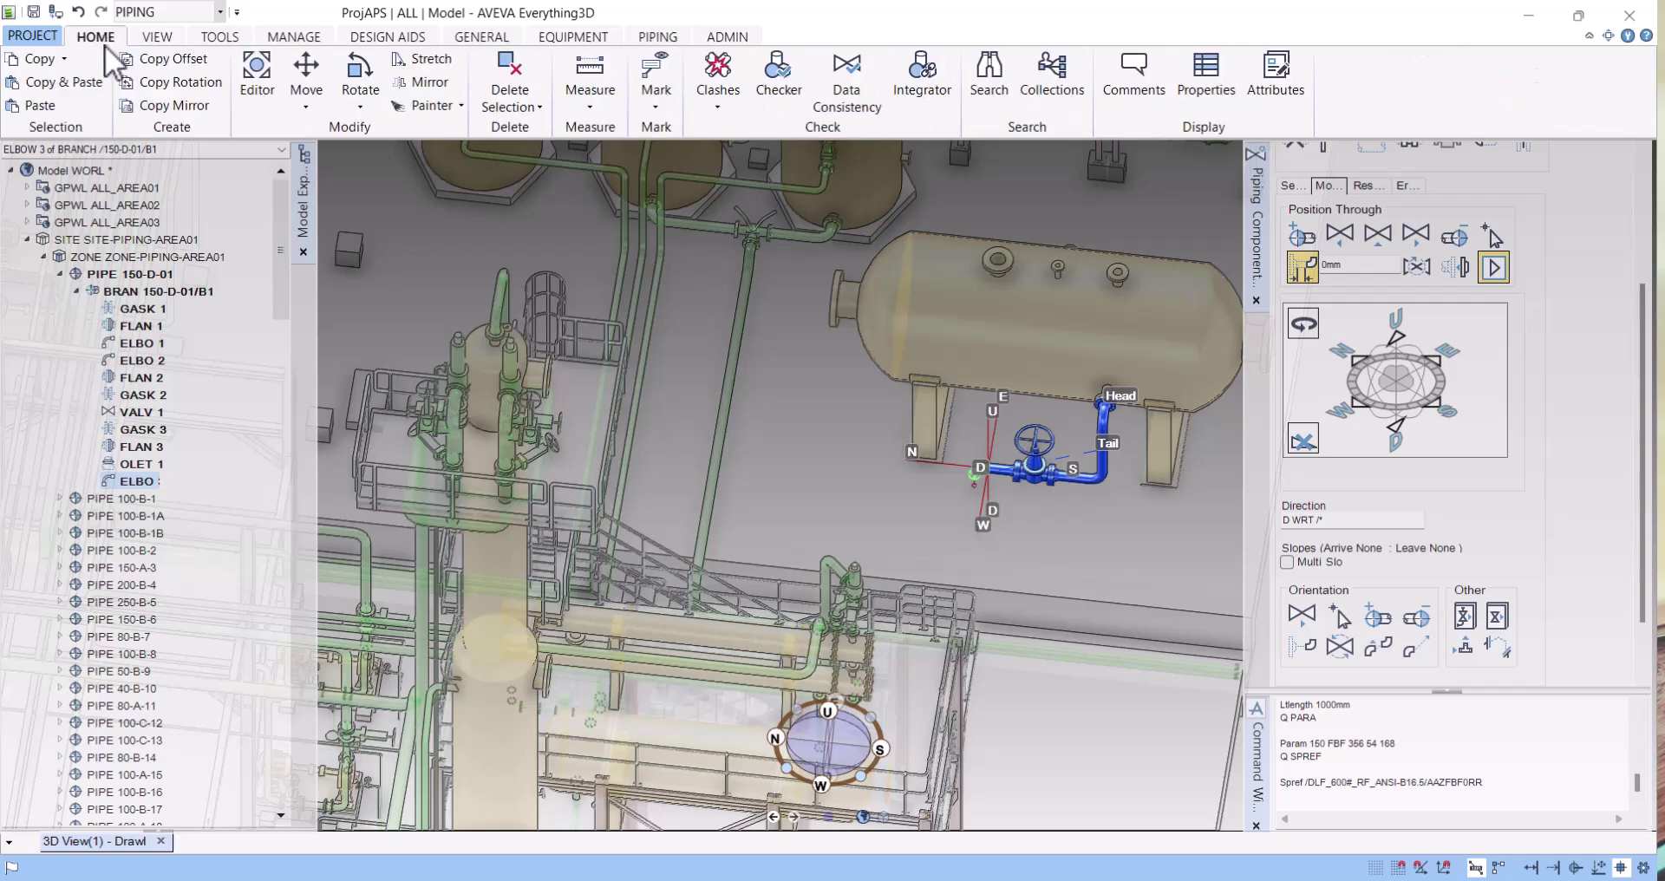
click(597, 102)
click(600, 128)
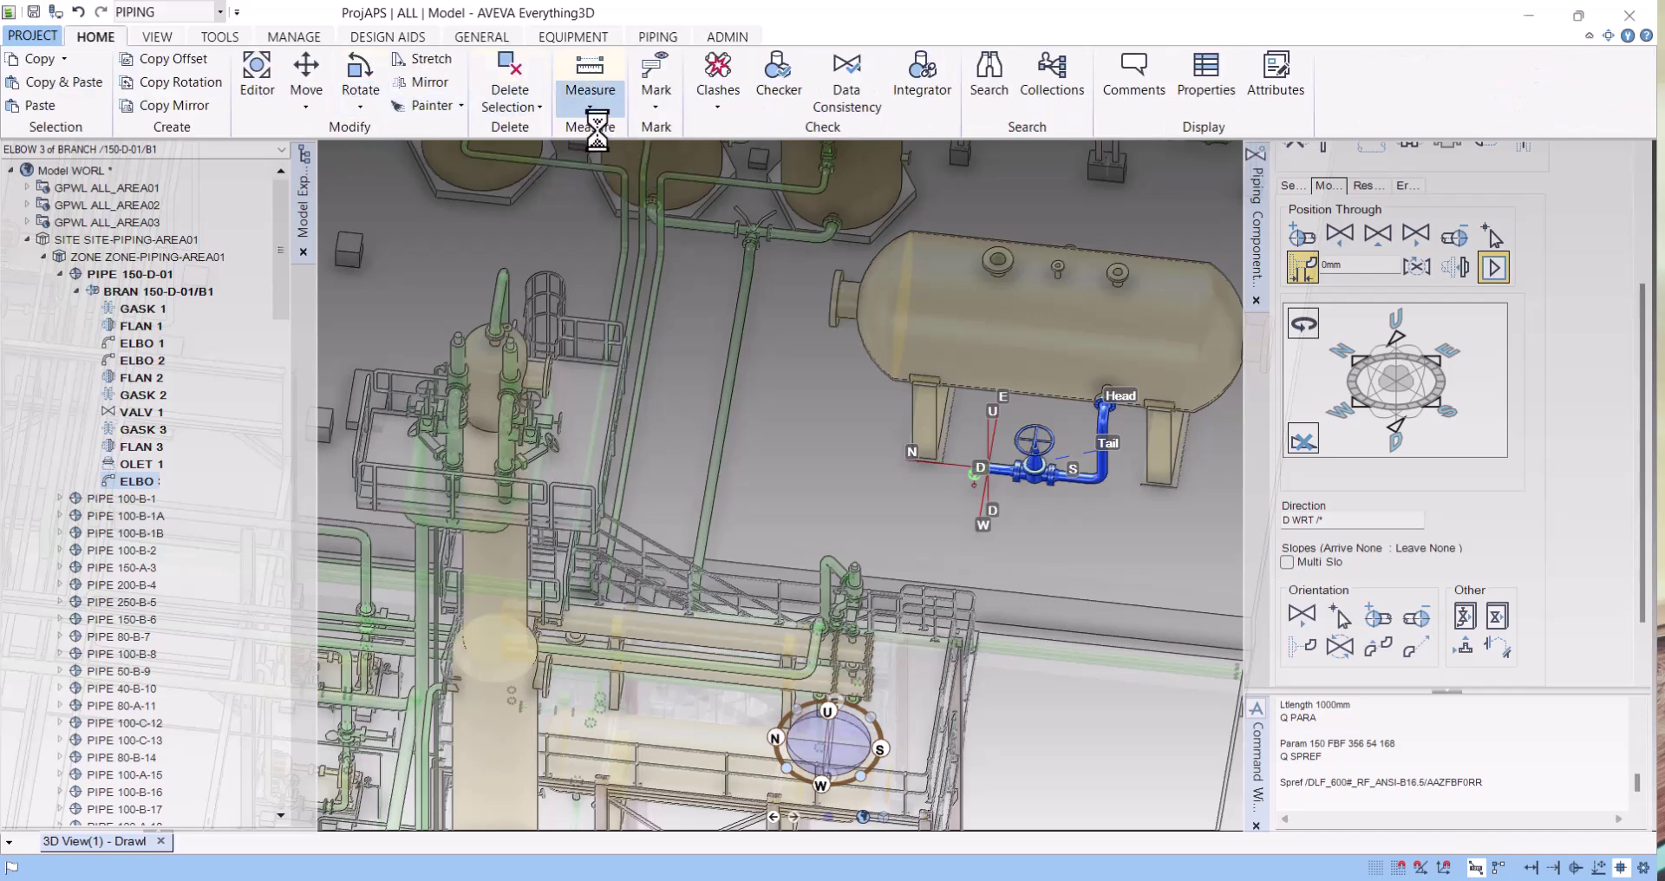
drag(1006, 449, 604, 411)
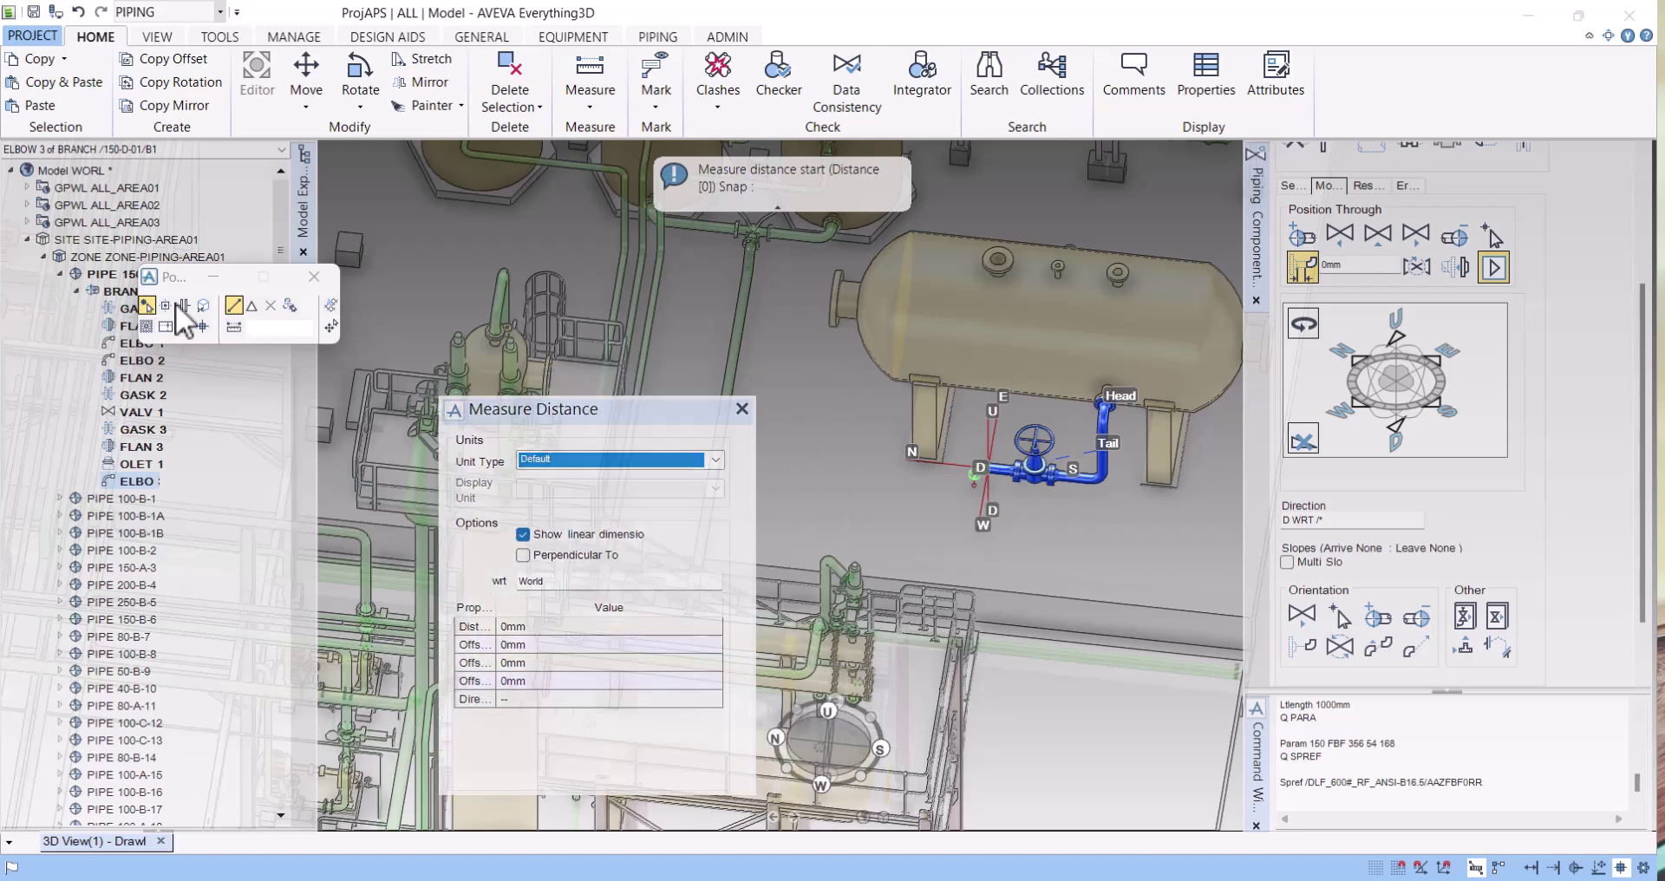
scroll(984, 474, up, 5)
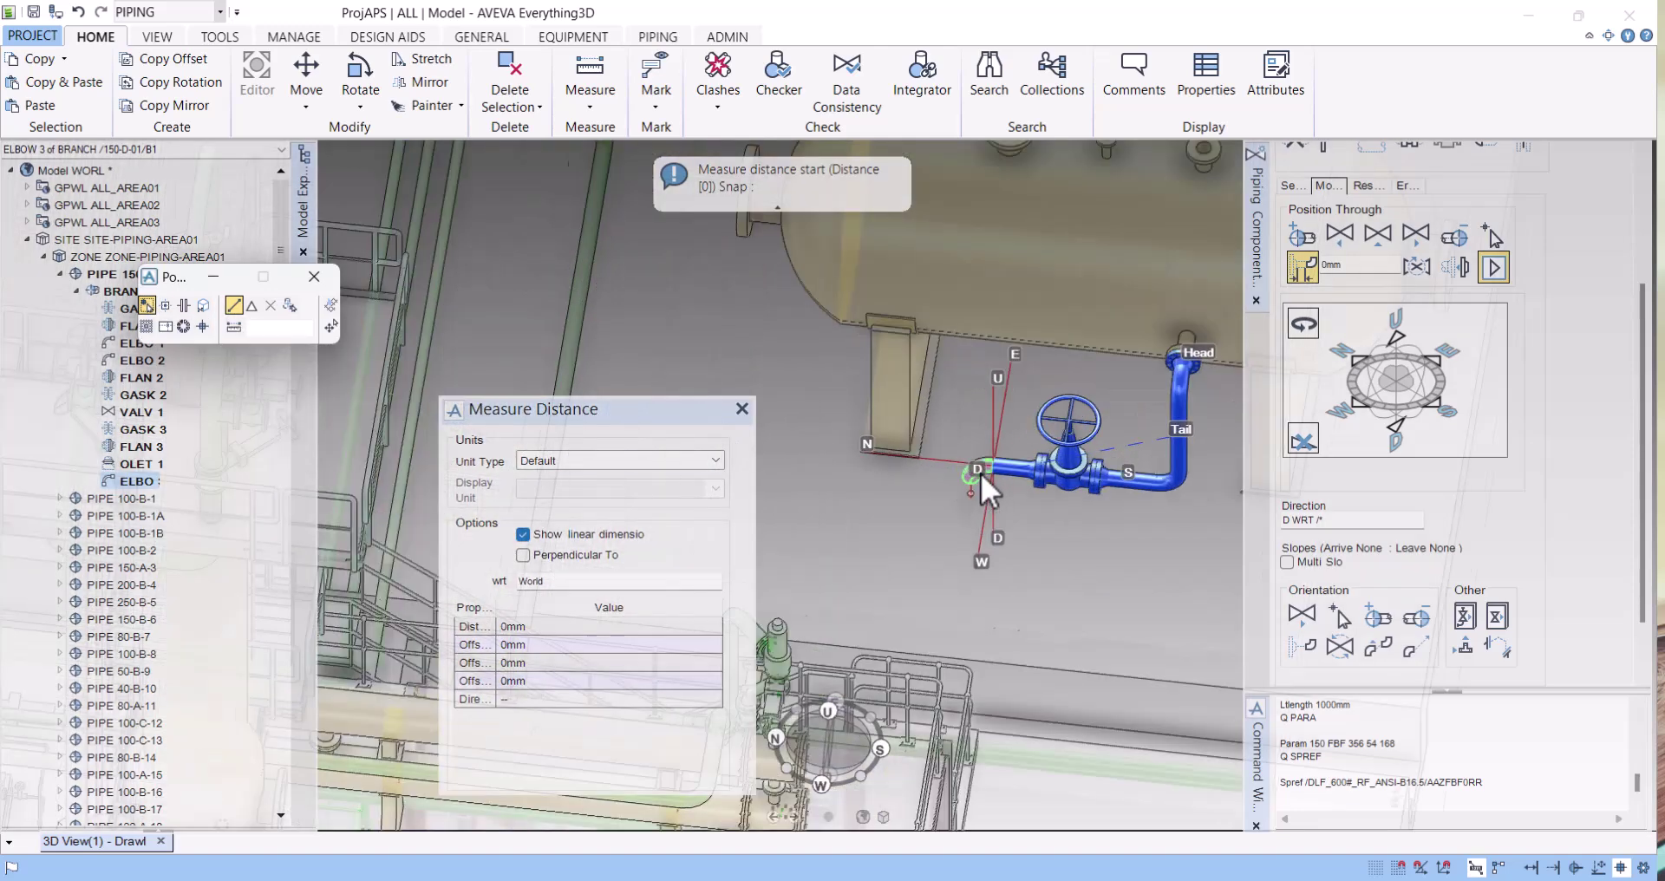
click(992, 460)
scroll(992, 460, down, 3)
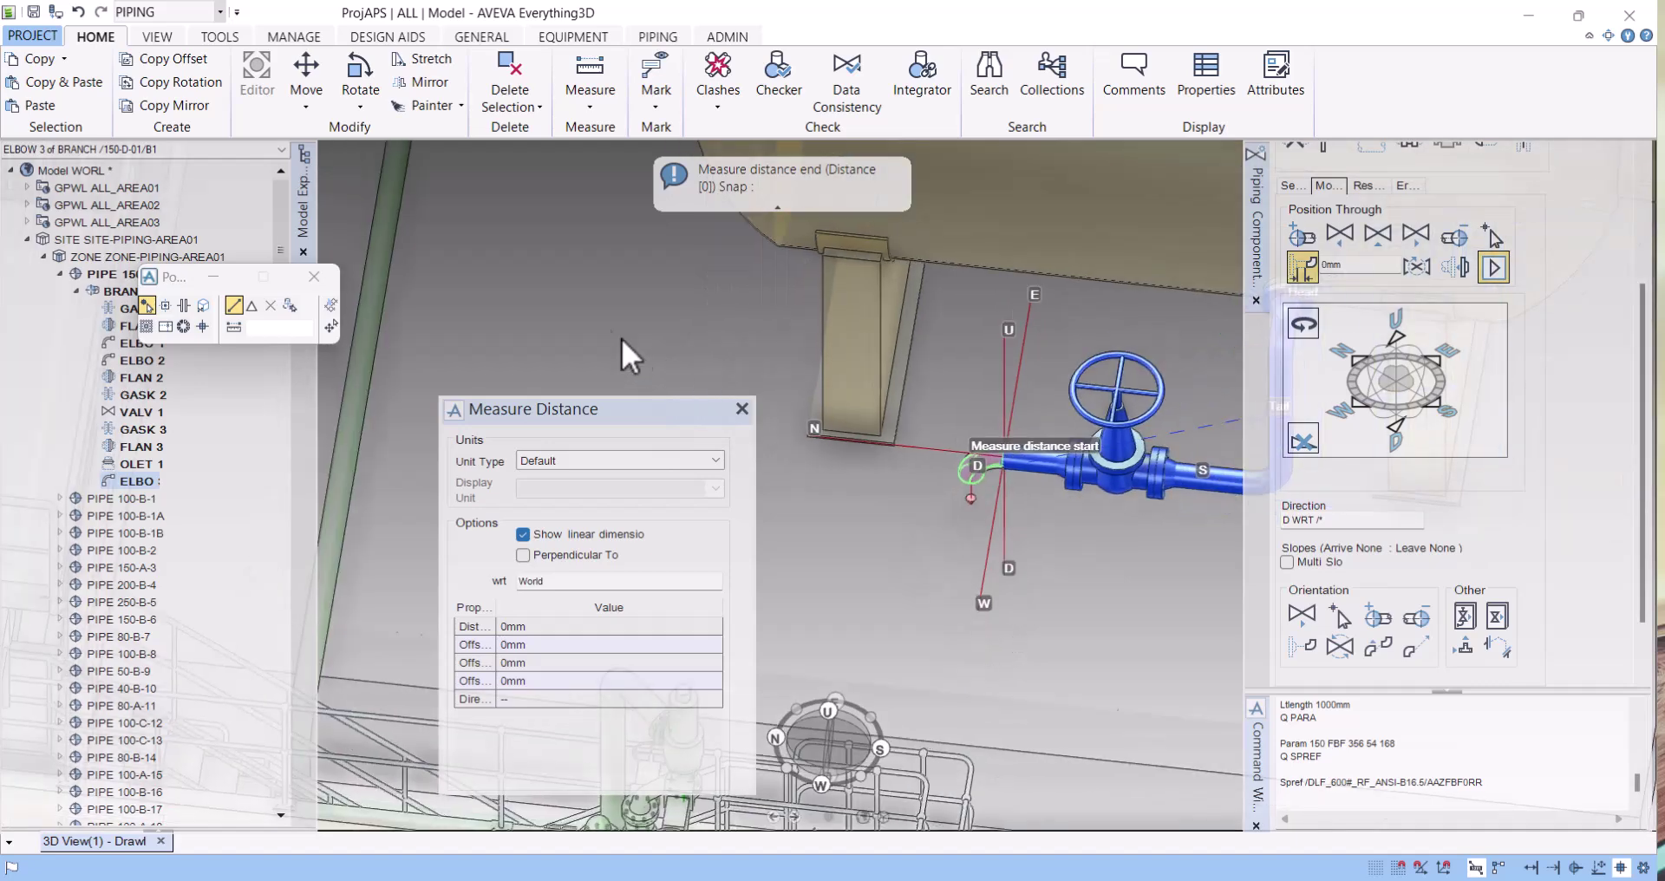
click(385, 234)
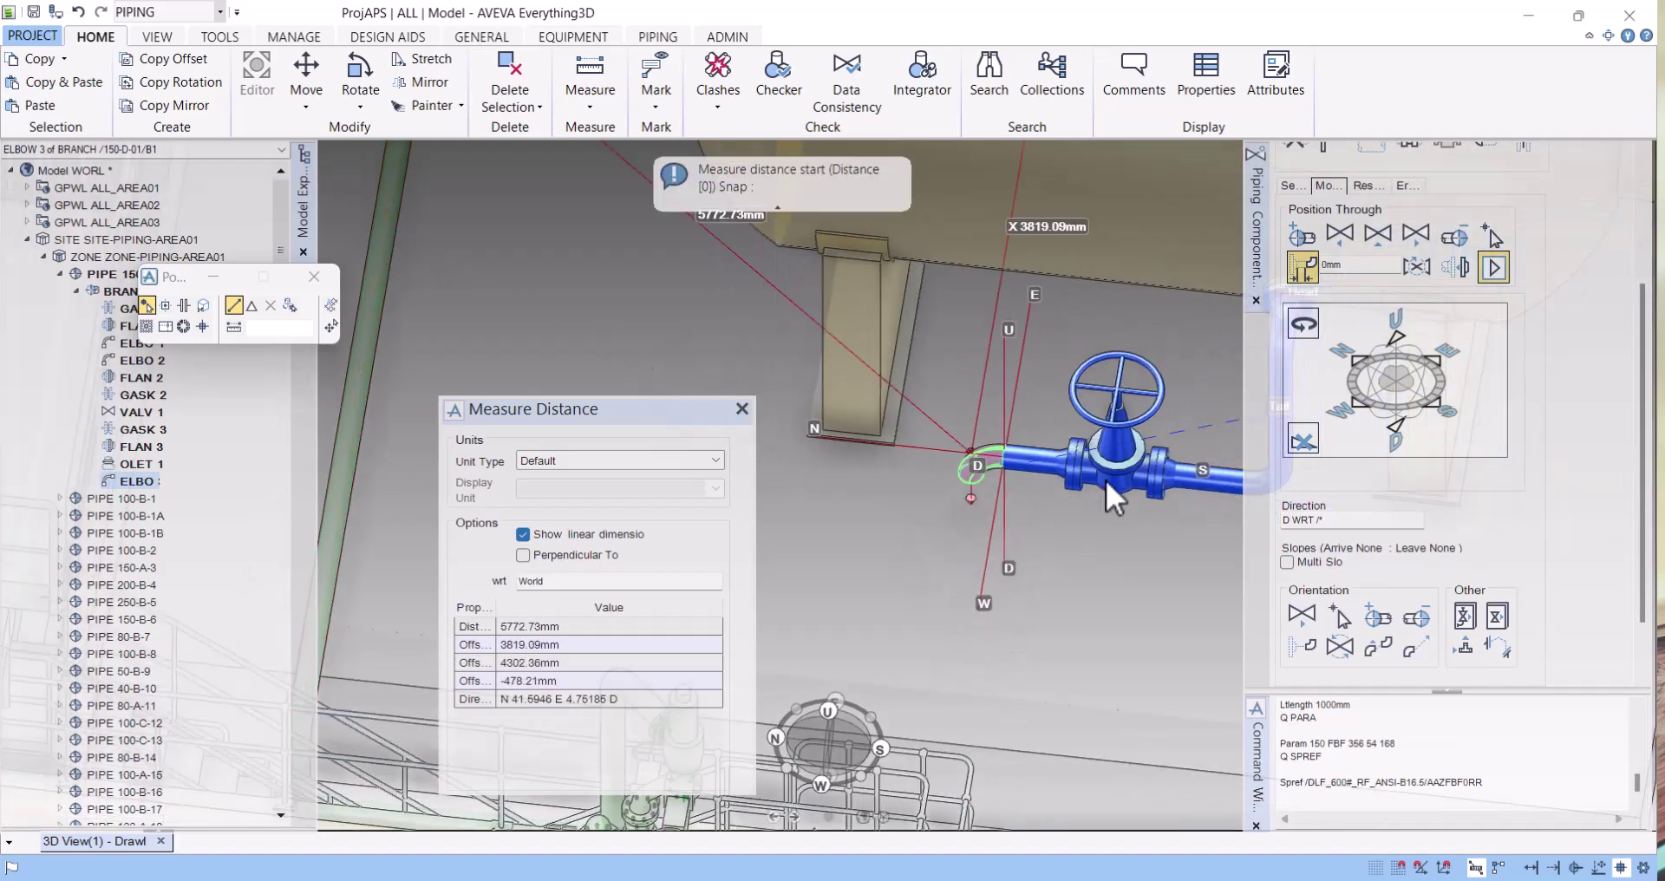
Copy the measured Y offset value and close the distance measurement
scroll(1103, 481, down, 3)
click(708, 624)
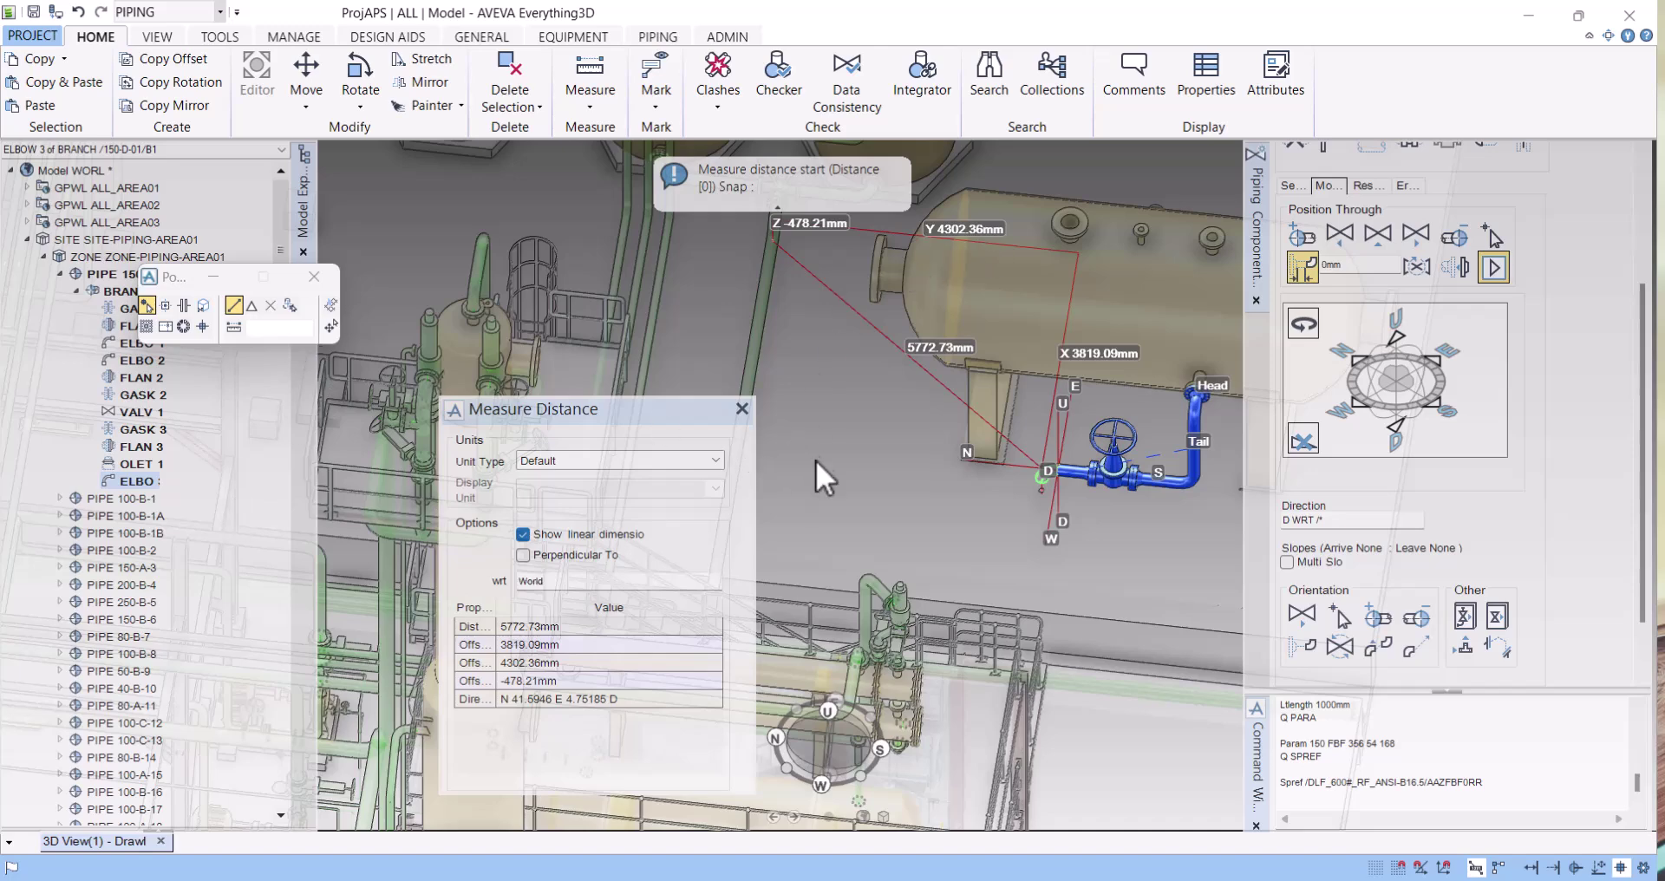
click(572, 660)
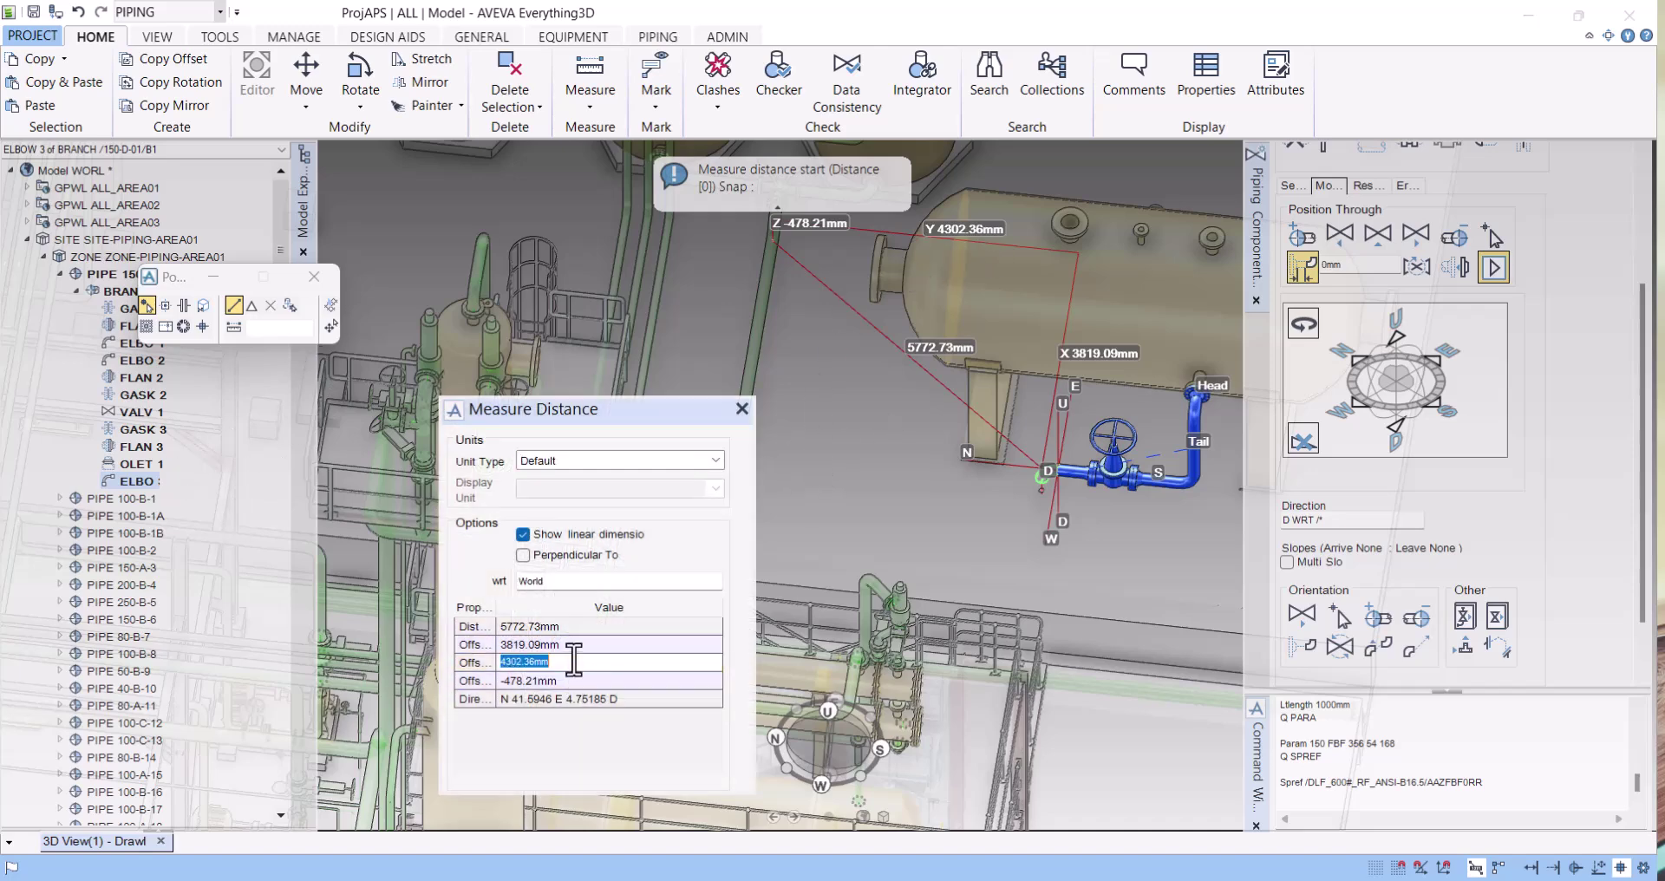
click(741, 408)
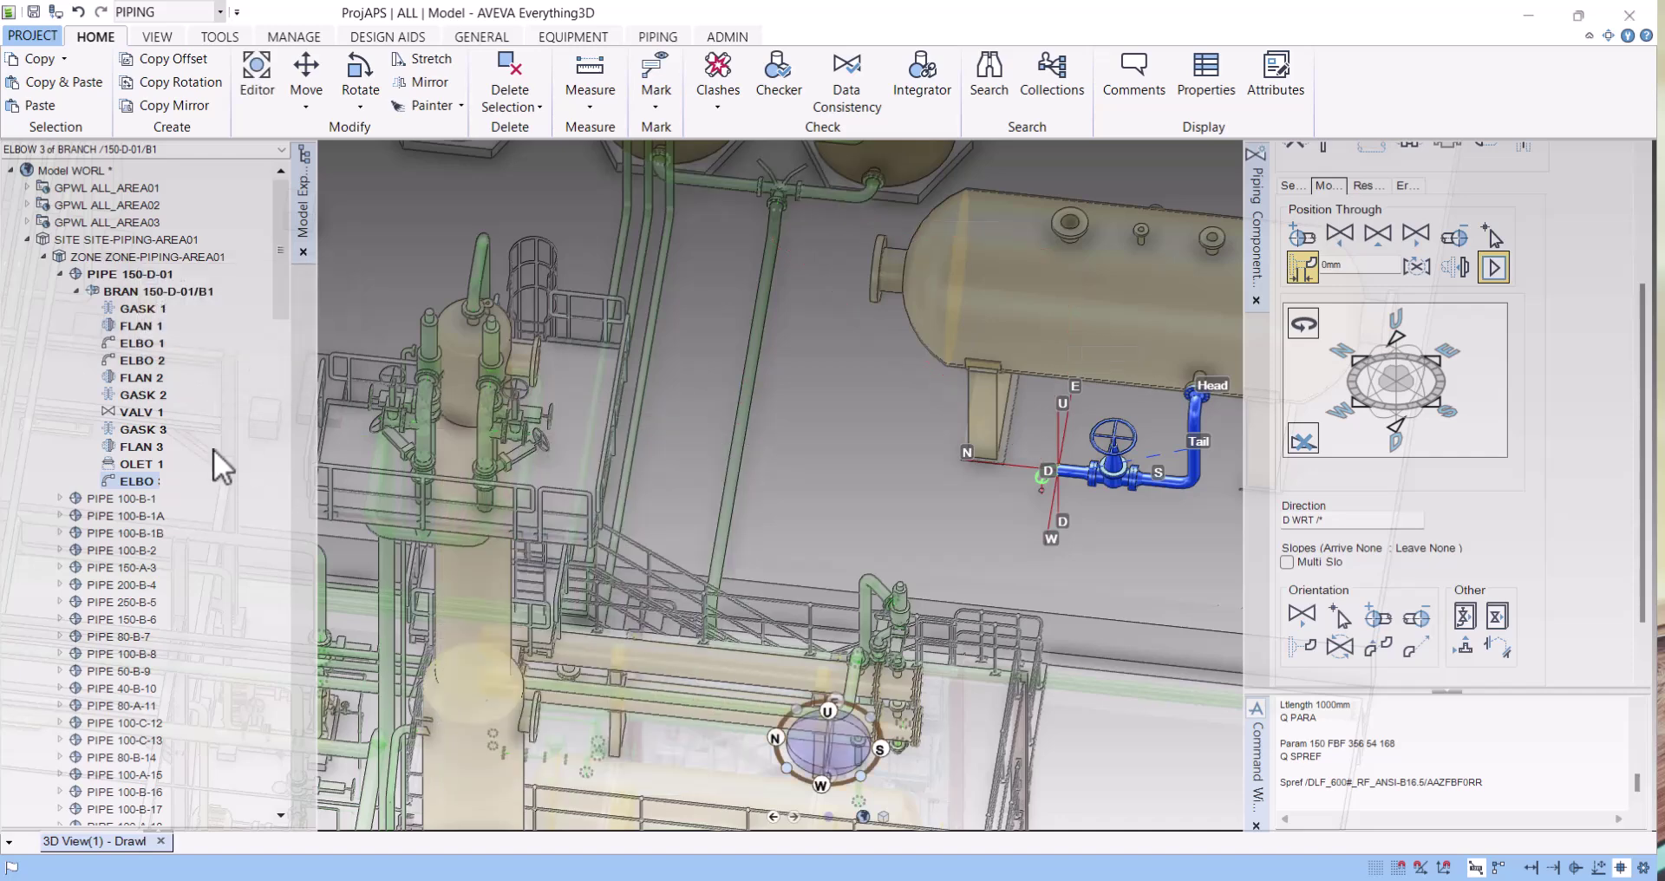
Move the third elbow 4302.36mm north with a BY N command
click(1320, 802)
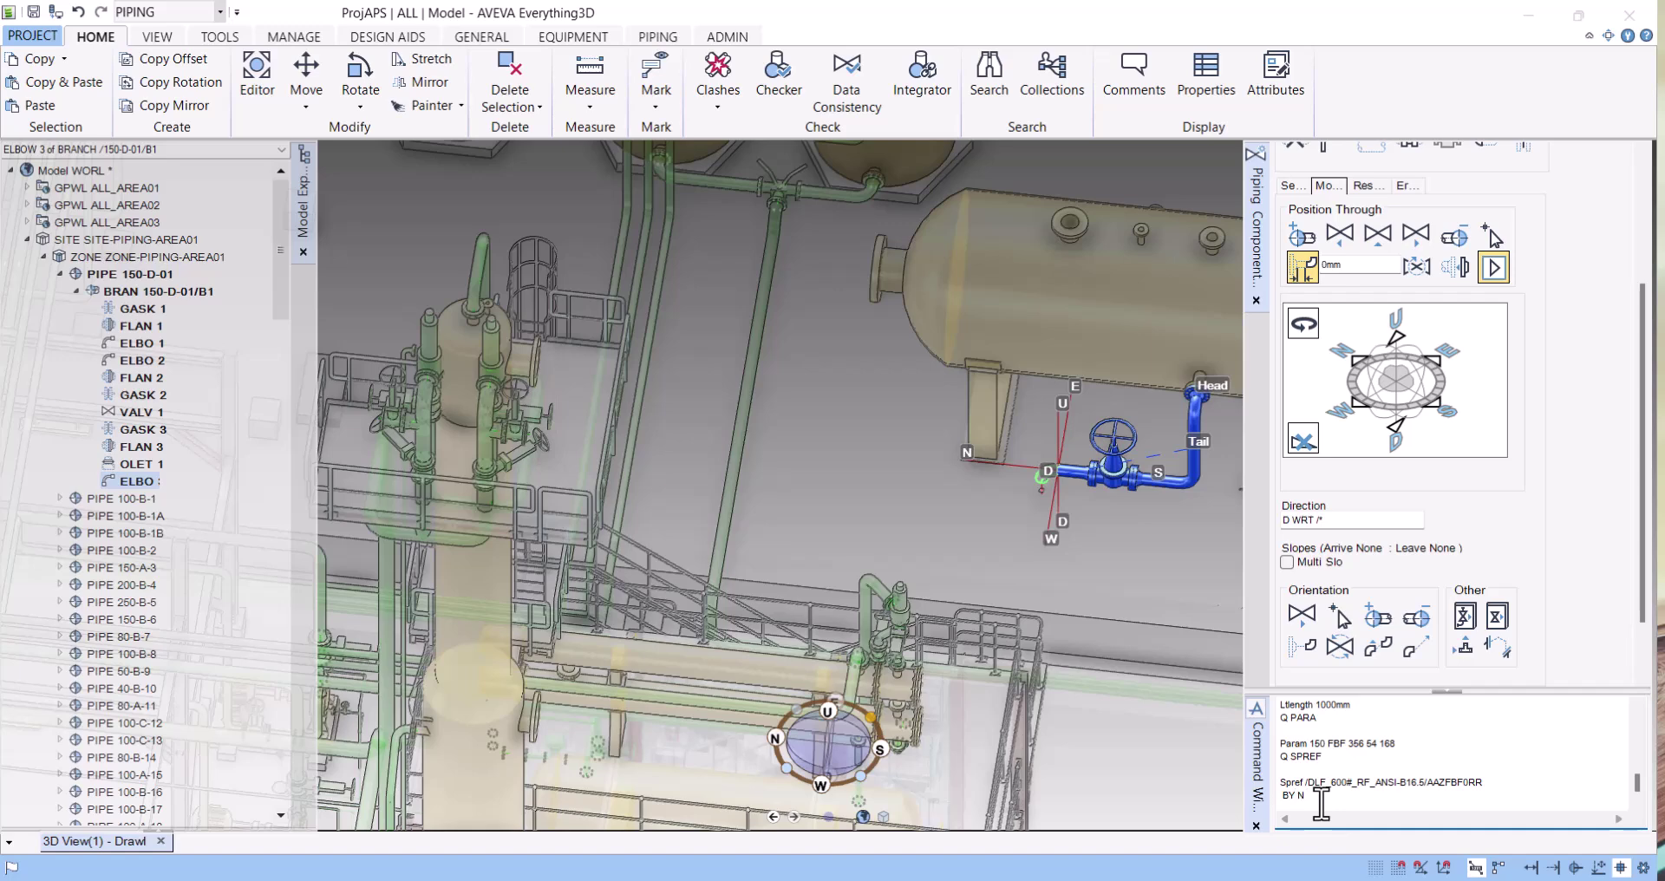
scroll(966, 496, up, 3)
scroll(965, 496, up, 1)
text(N)
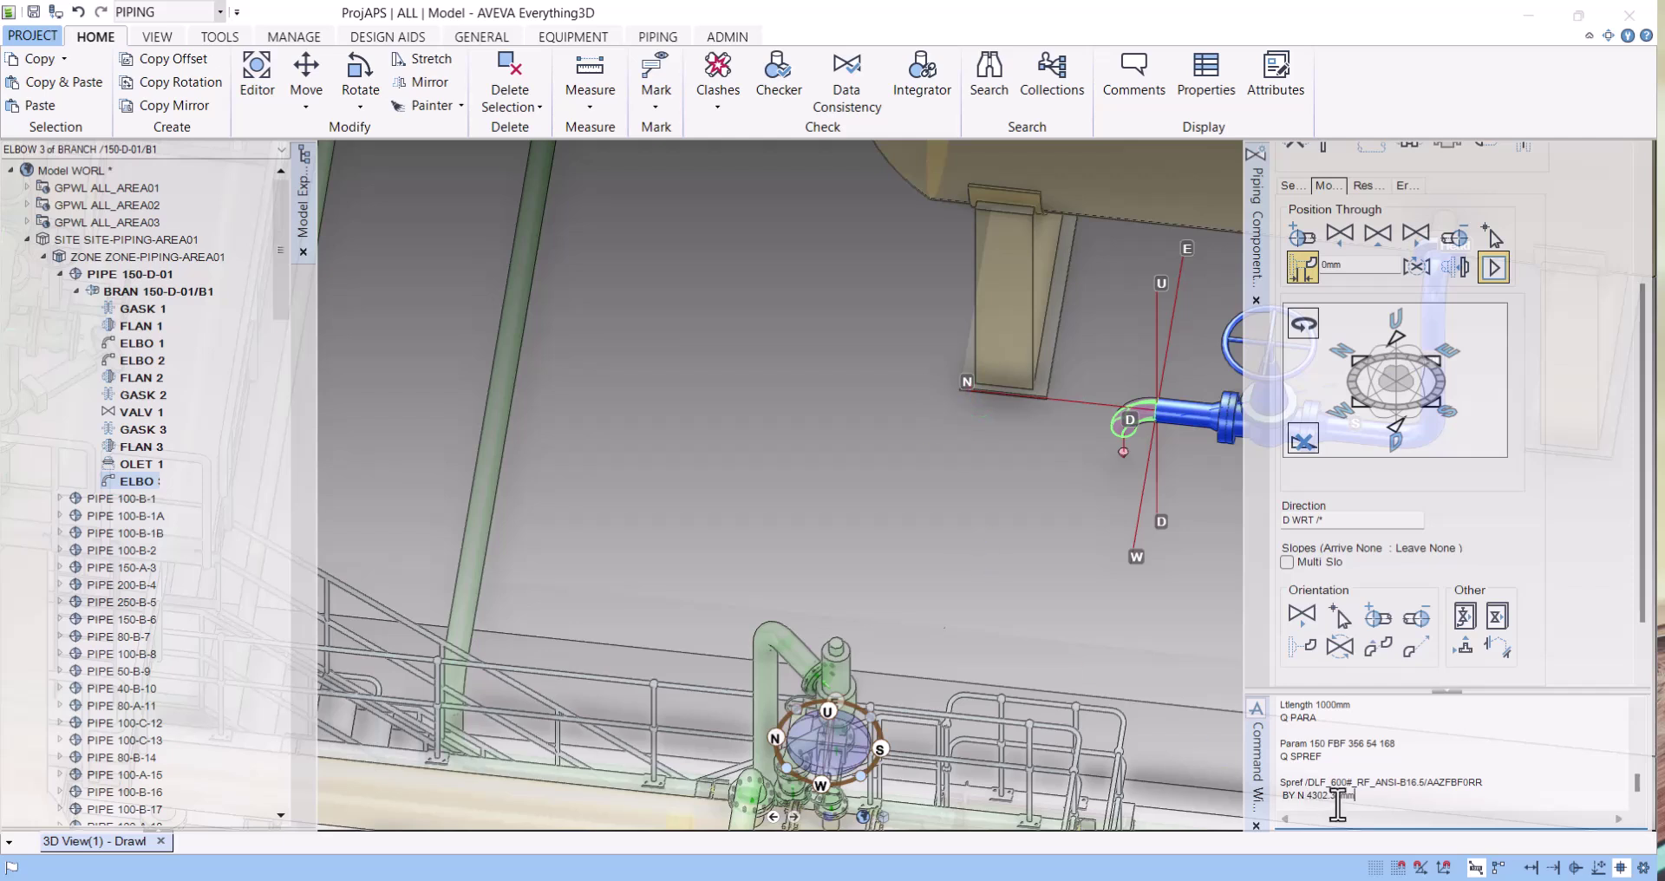
text( 4302.36mm)
key(Return)
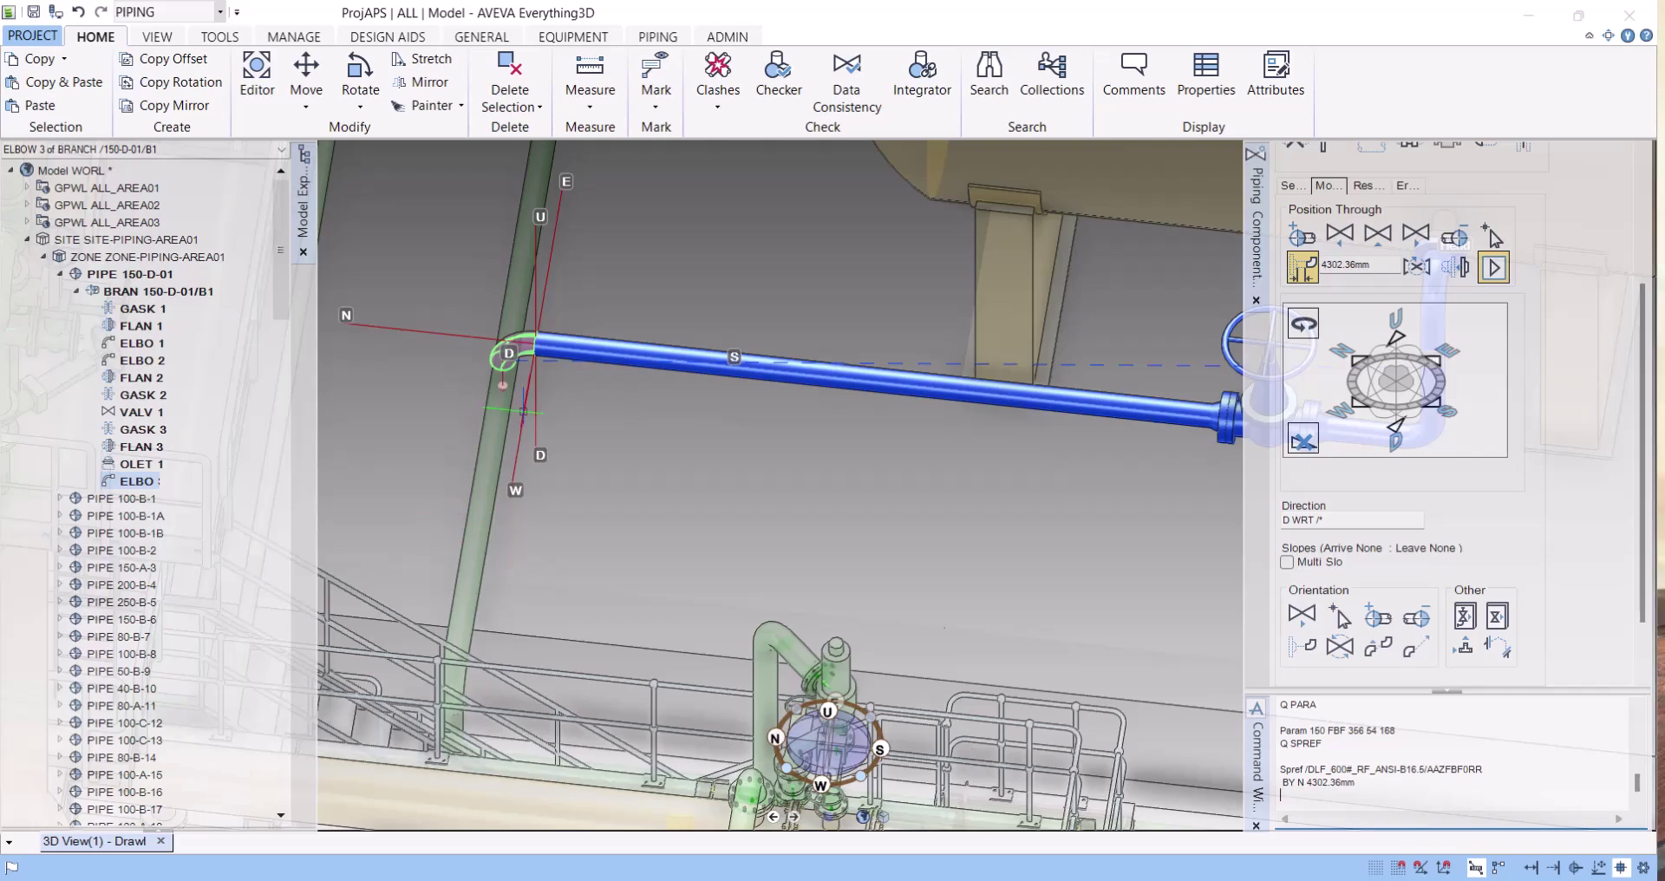
Move the third elbow back with the command BY N -4302.36mm
middle_drag(555, 425, 560, 464)
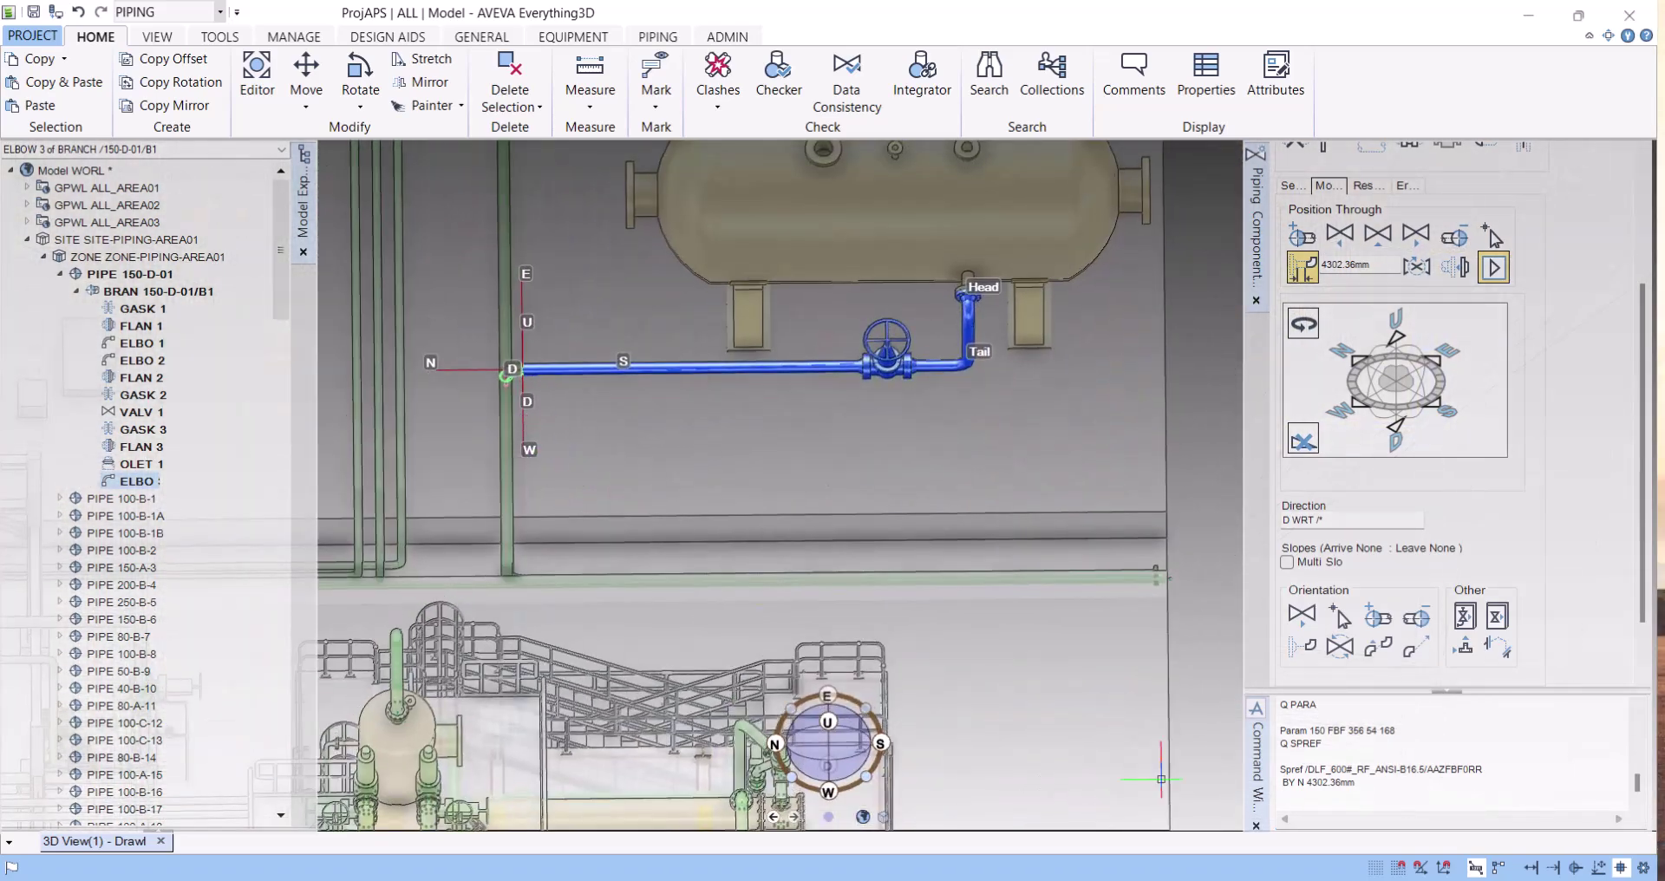
click(1361, 794)
key(Up)
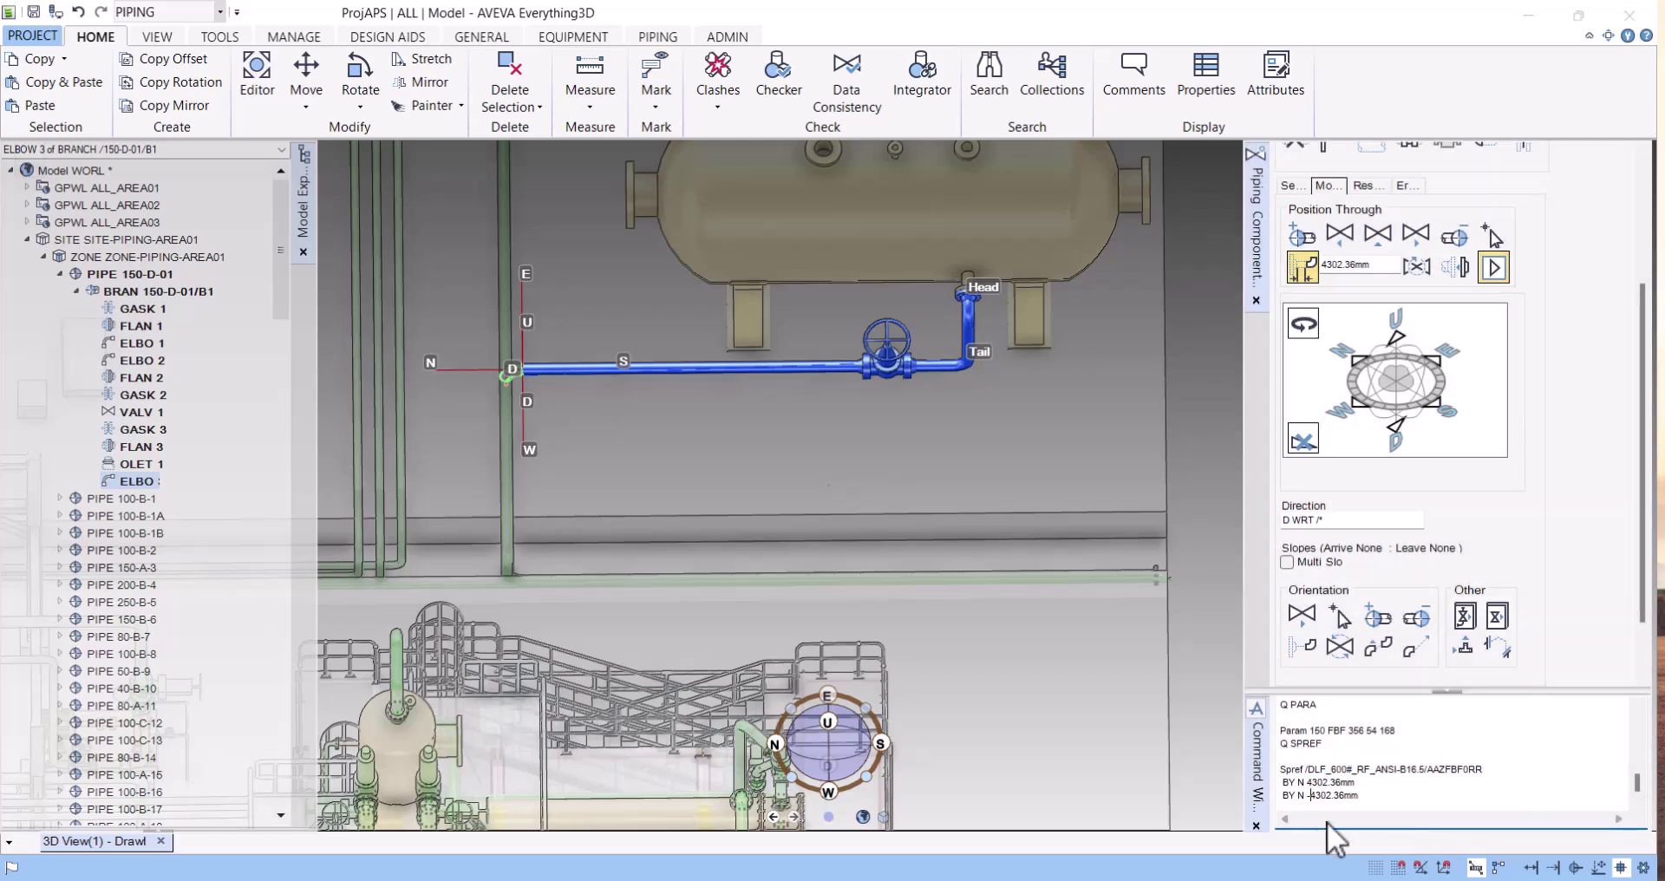
text(-)
key(Return)
Position the third elbow through a picked point on the nearby green pipe, using the default distance snap
middle_drag(594, 724, 651, 668)
scroll(828, 286, up, 5)
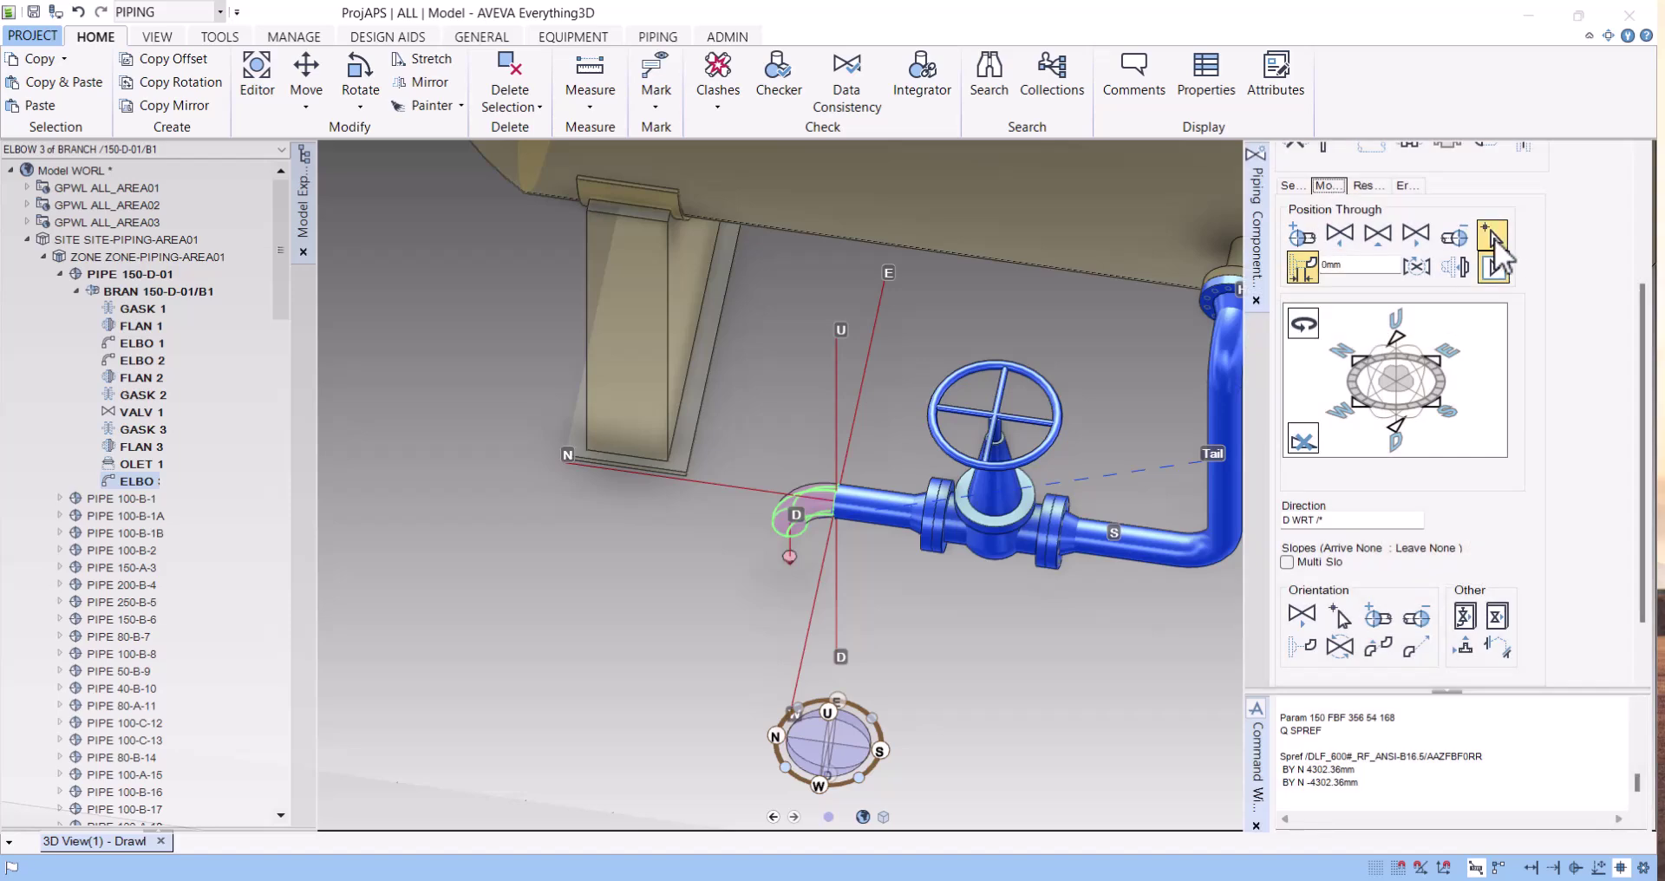
click(1495, 237)
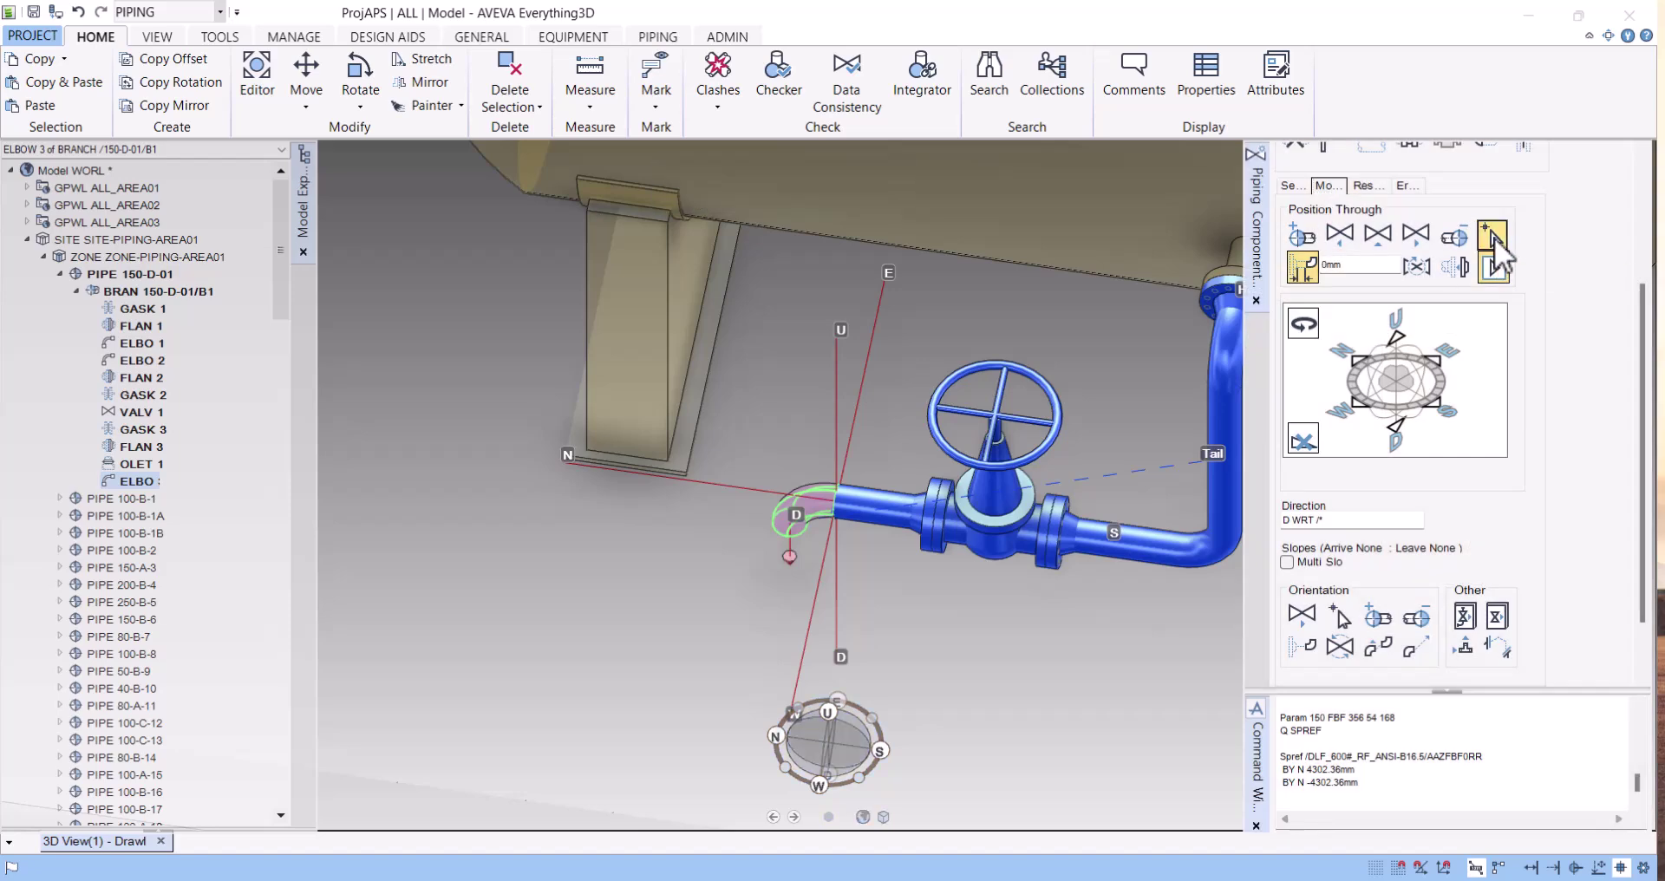
scroll(976, 475, down, 3)
scroll(976, 475, down, 3)
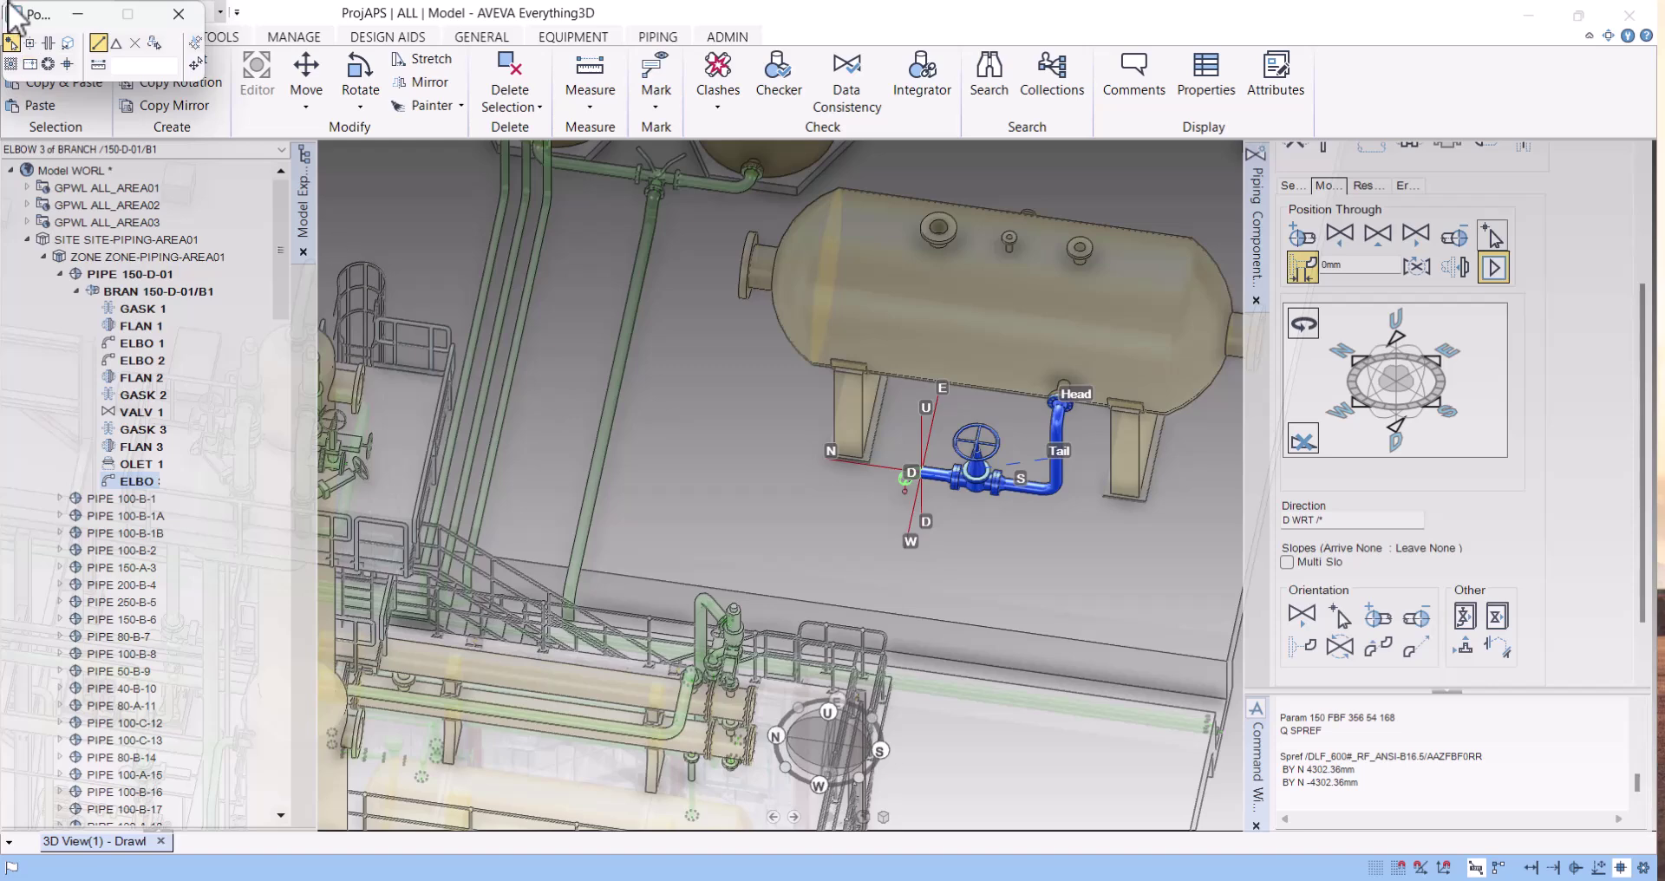
drag(43, 9, 548, 246)
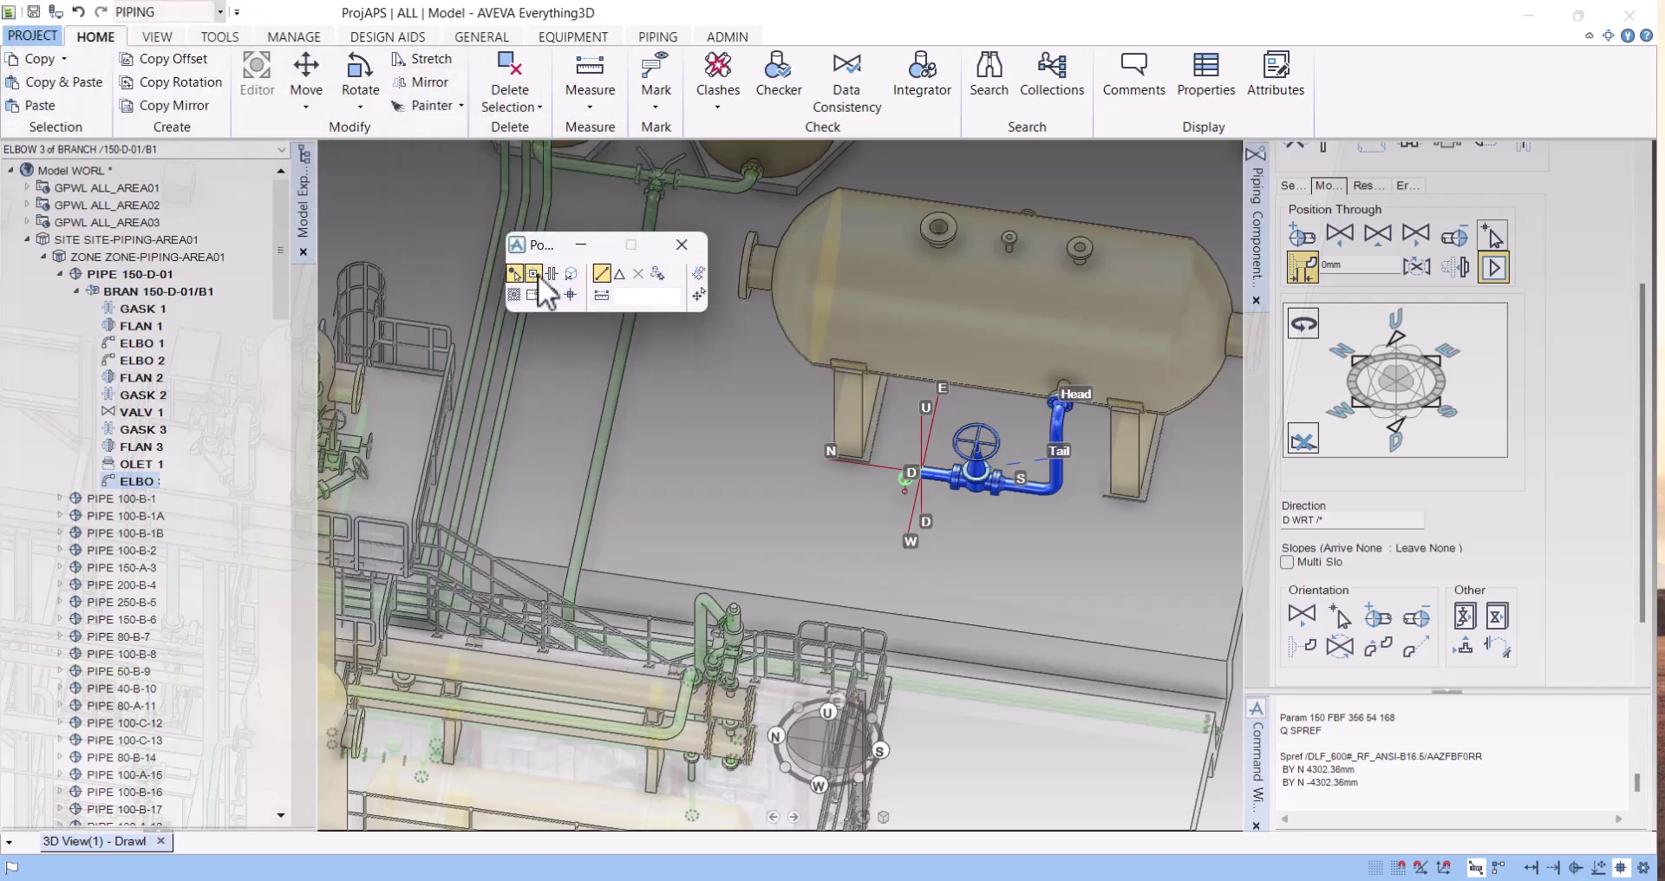
click(516, 276)
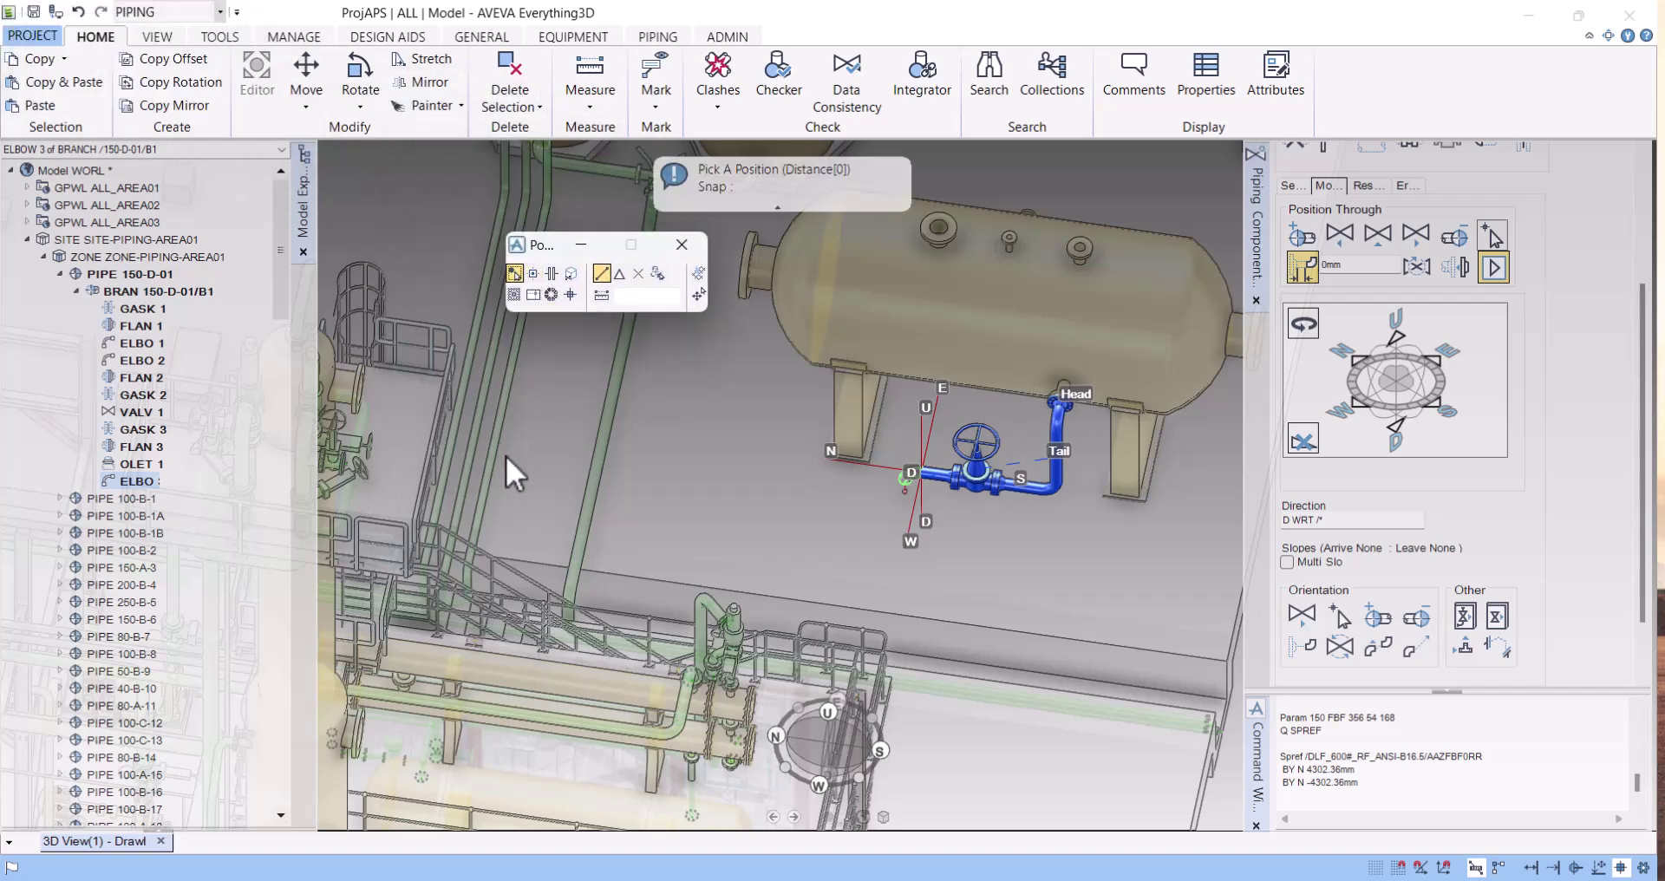
click(605, 428)
scroll(605, 428, up, 3)
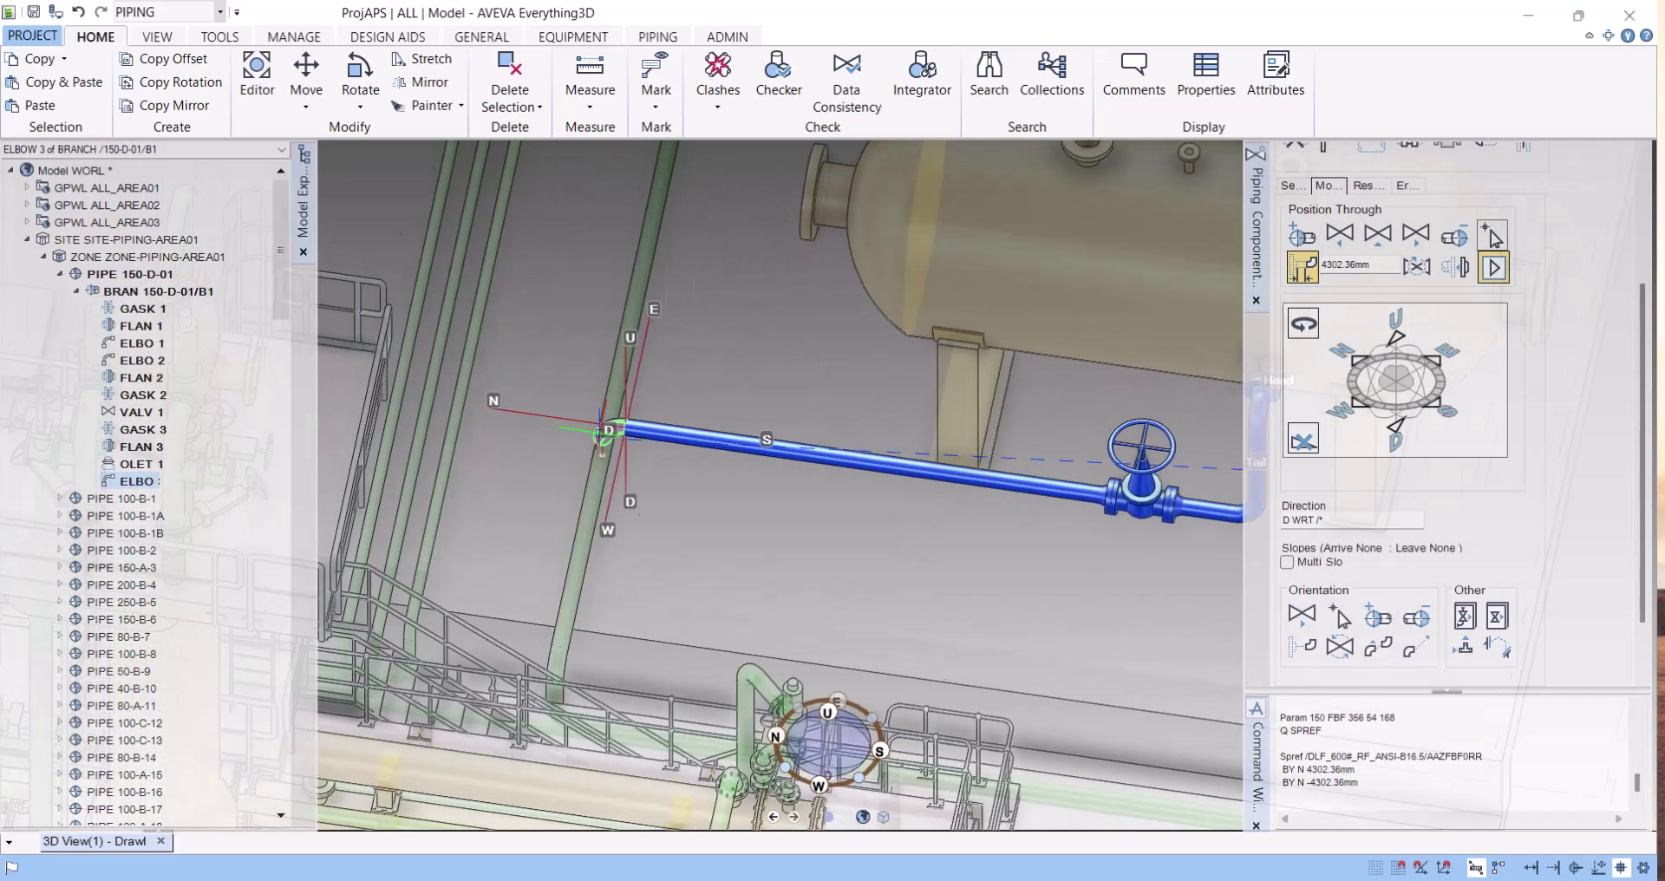
Examine how the repositioned third elbow lines up above the green pipe and where that pipe runs
scroll(605, 428, down, 3)
middle_drag(605, 428, 562, 467)
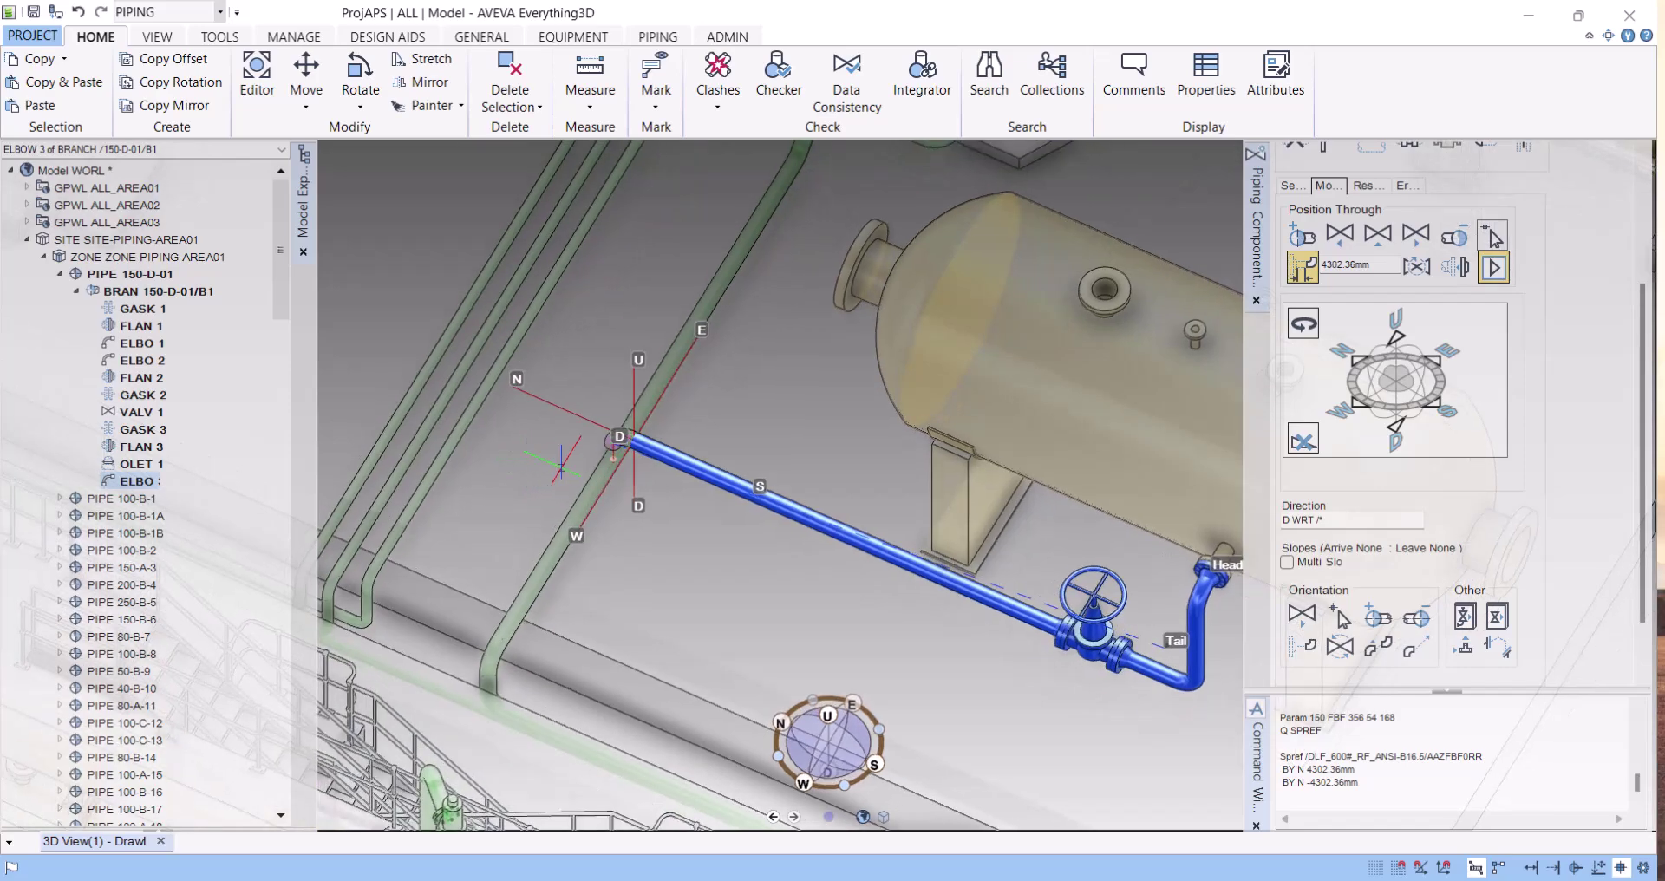
scroll(562, 467, down, 5)
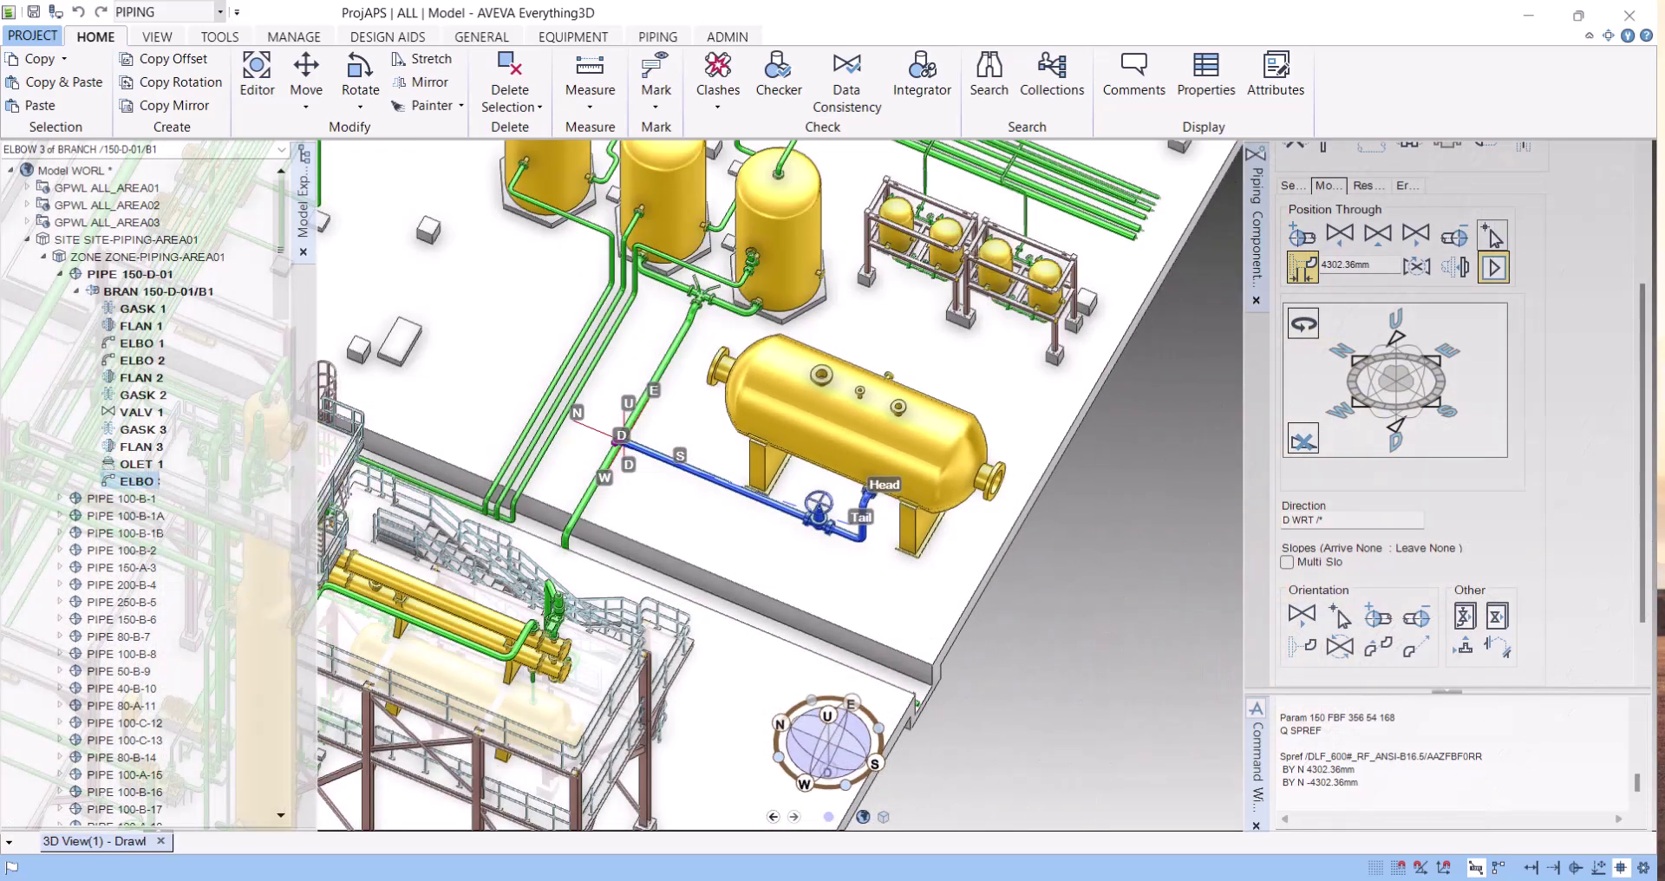
scroll(625, 414, up, 4)
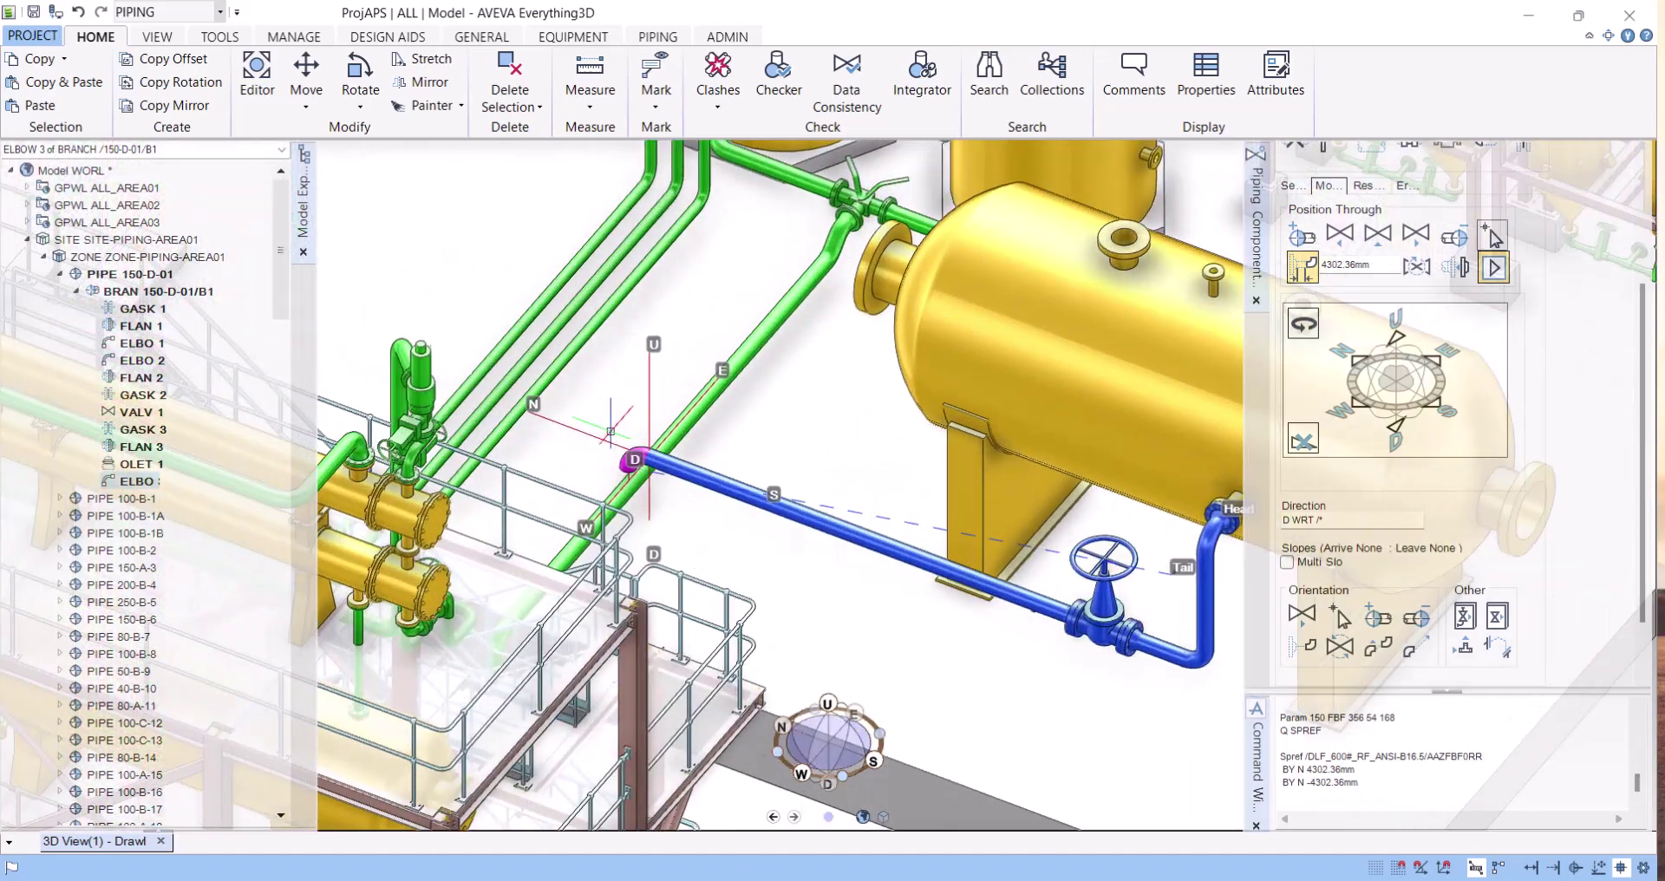
scroll(616, 453, up, 5)
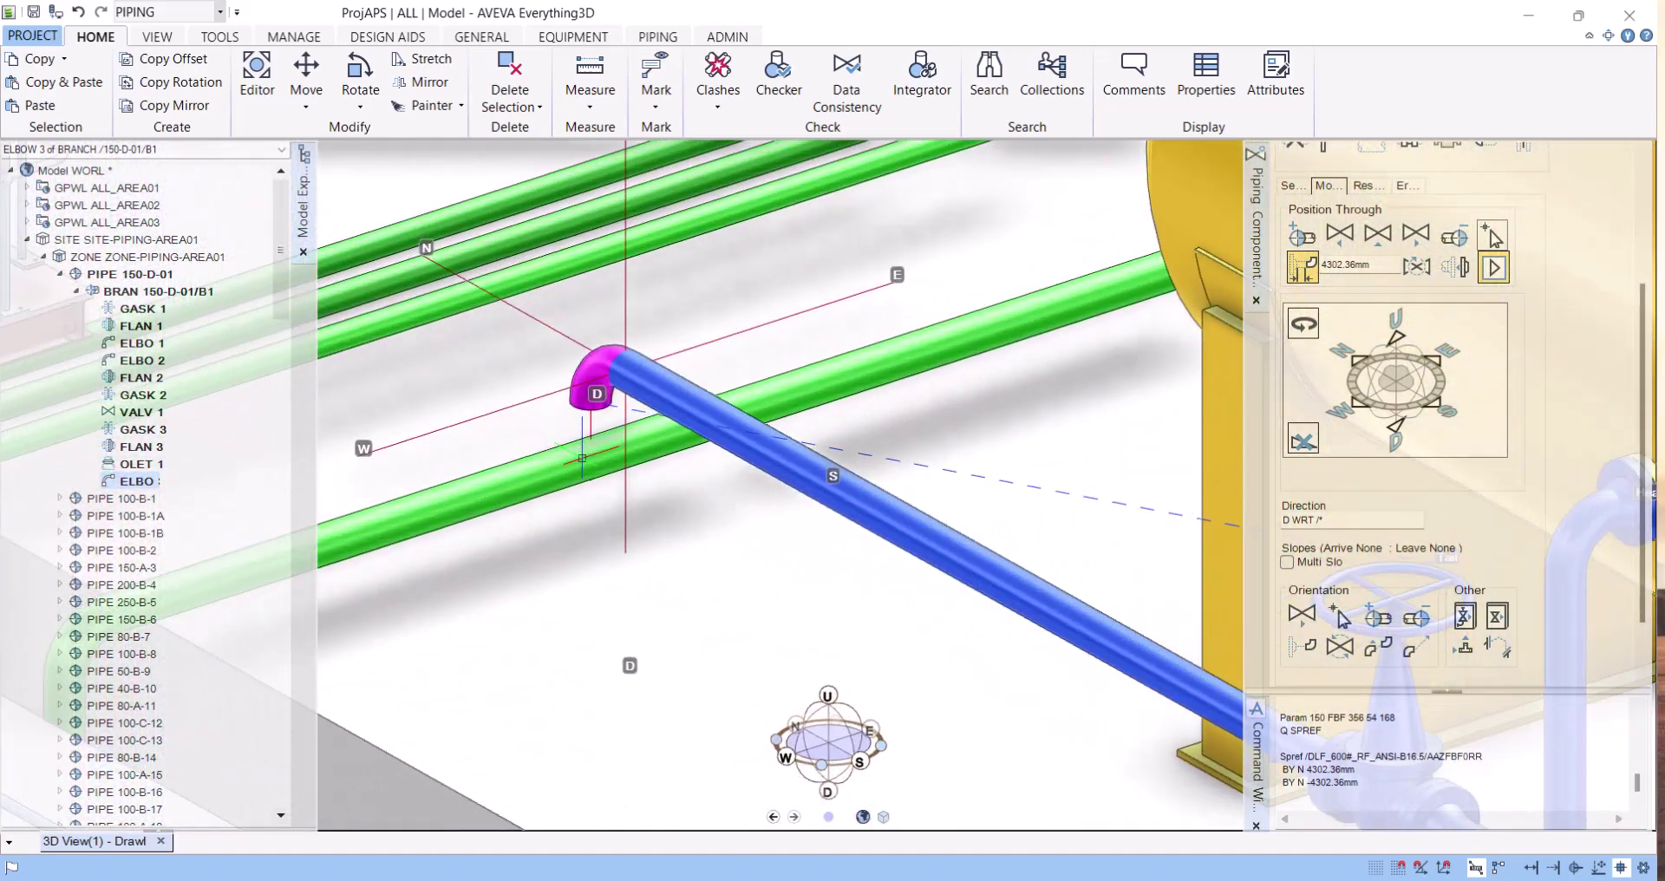
scroll(616, 452, down, 5)
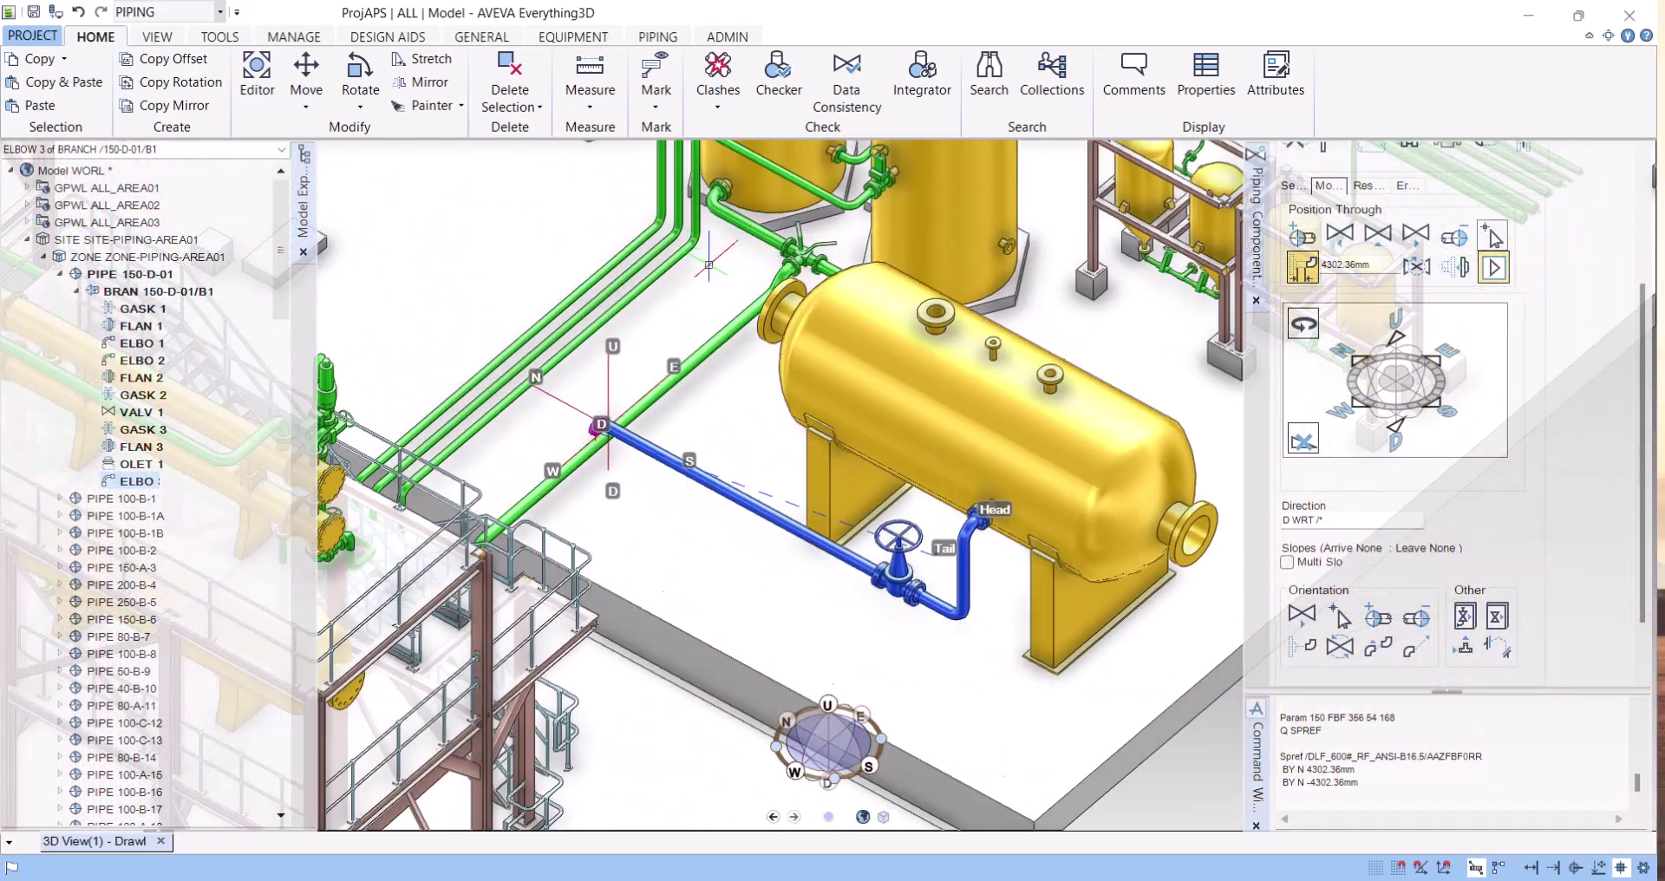
scroll(672, 314, up, 1)
scroll(754, 290, up, 1)
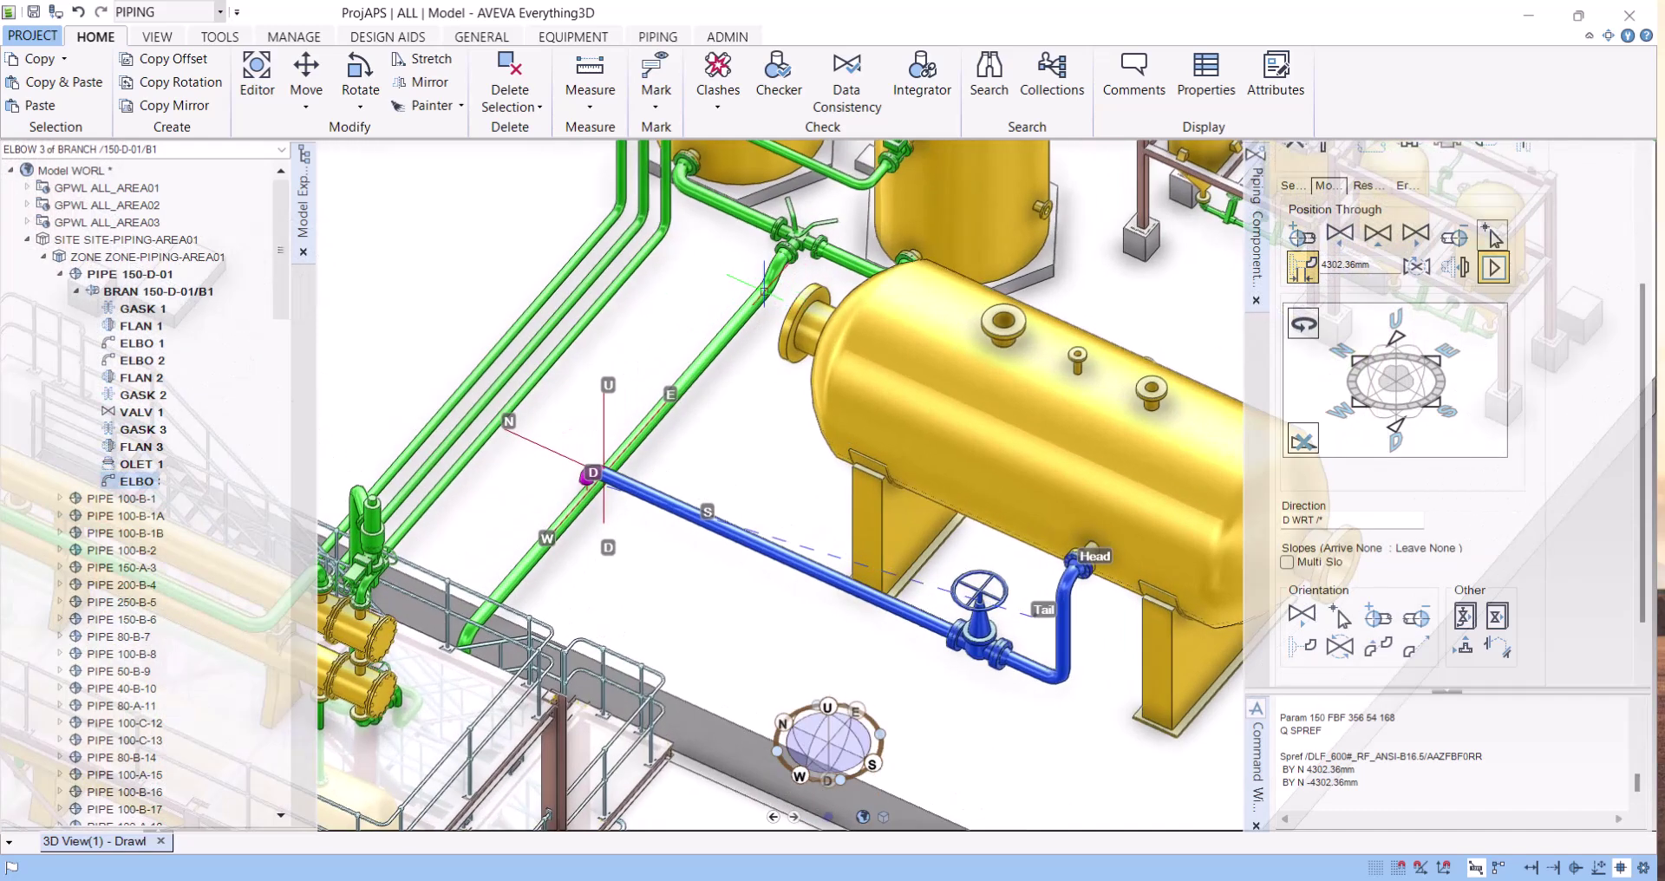
Make the green pipe's branch 100-B-328/B2 current for component creation and select its second elbow as the insertion point
click(772, 268)
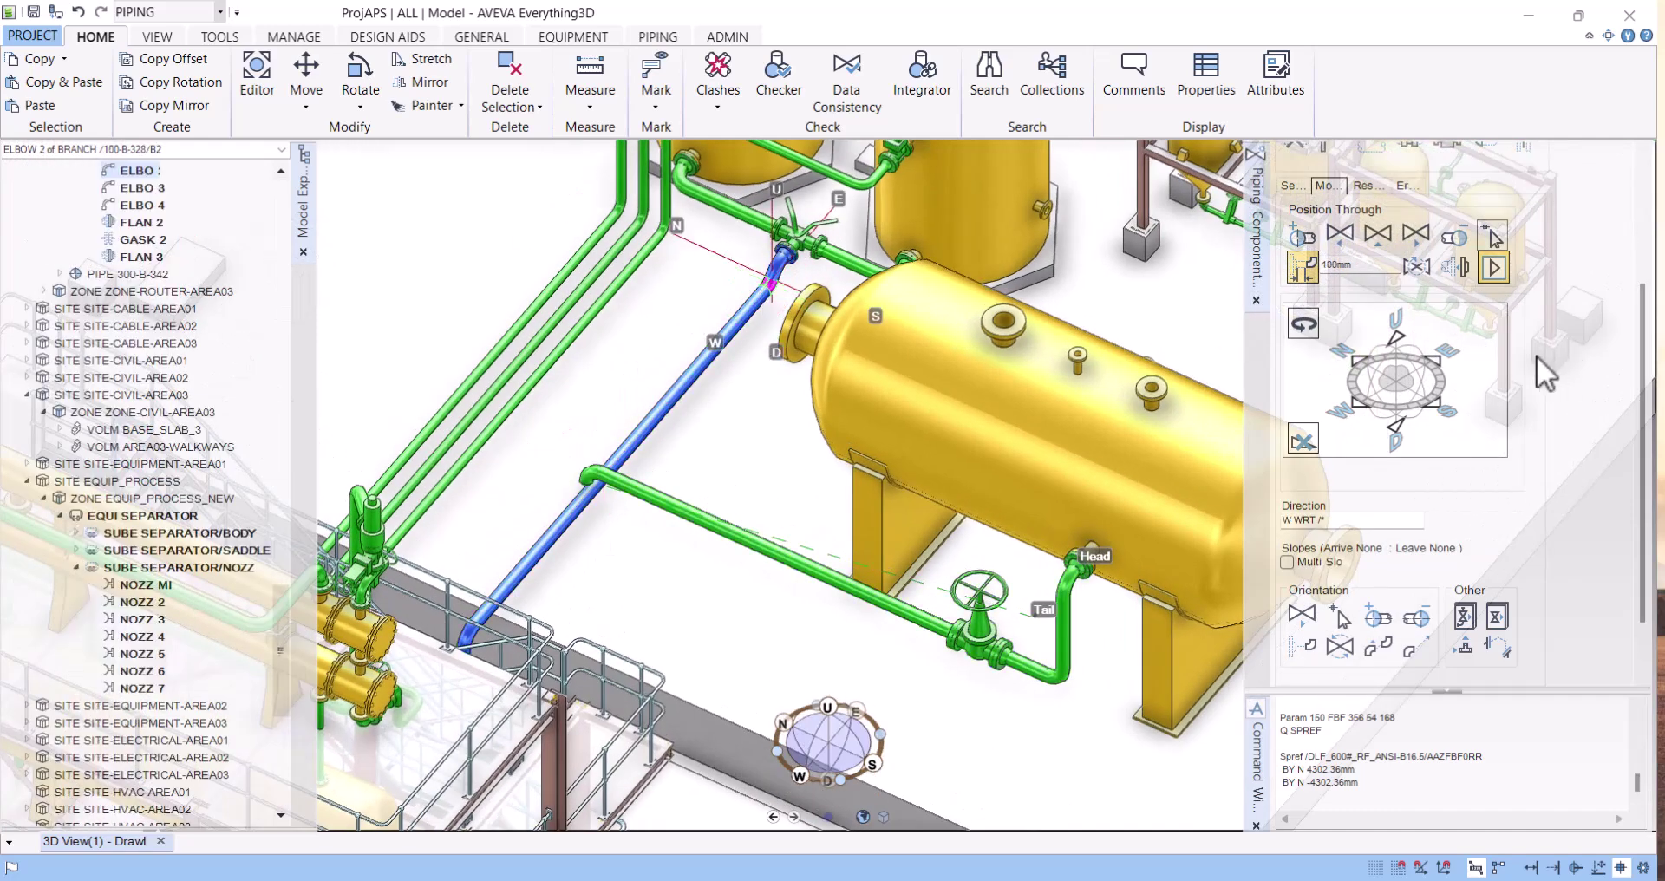
scroll(1652, 381, up, 5)
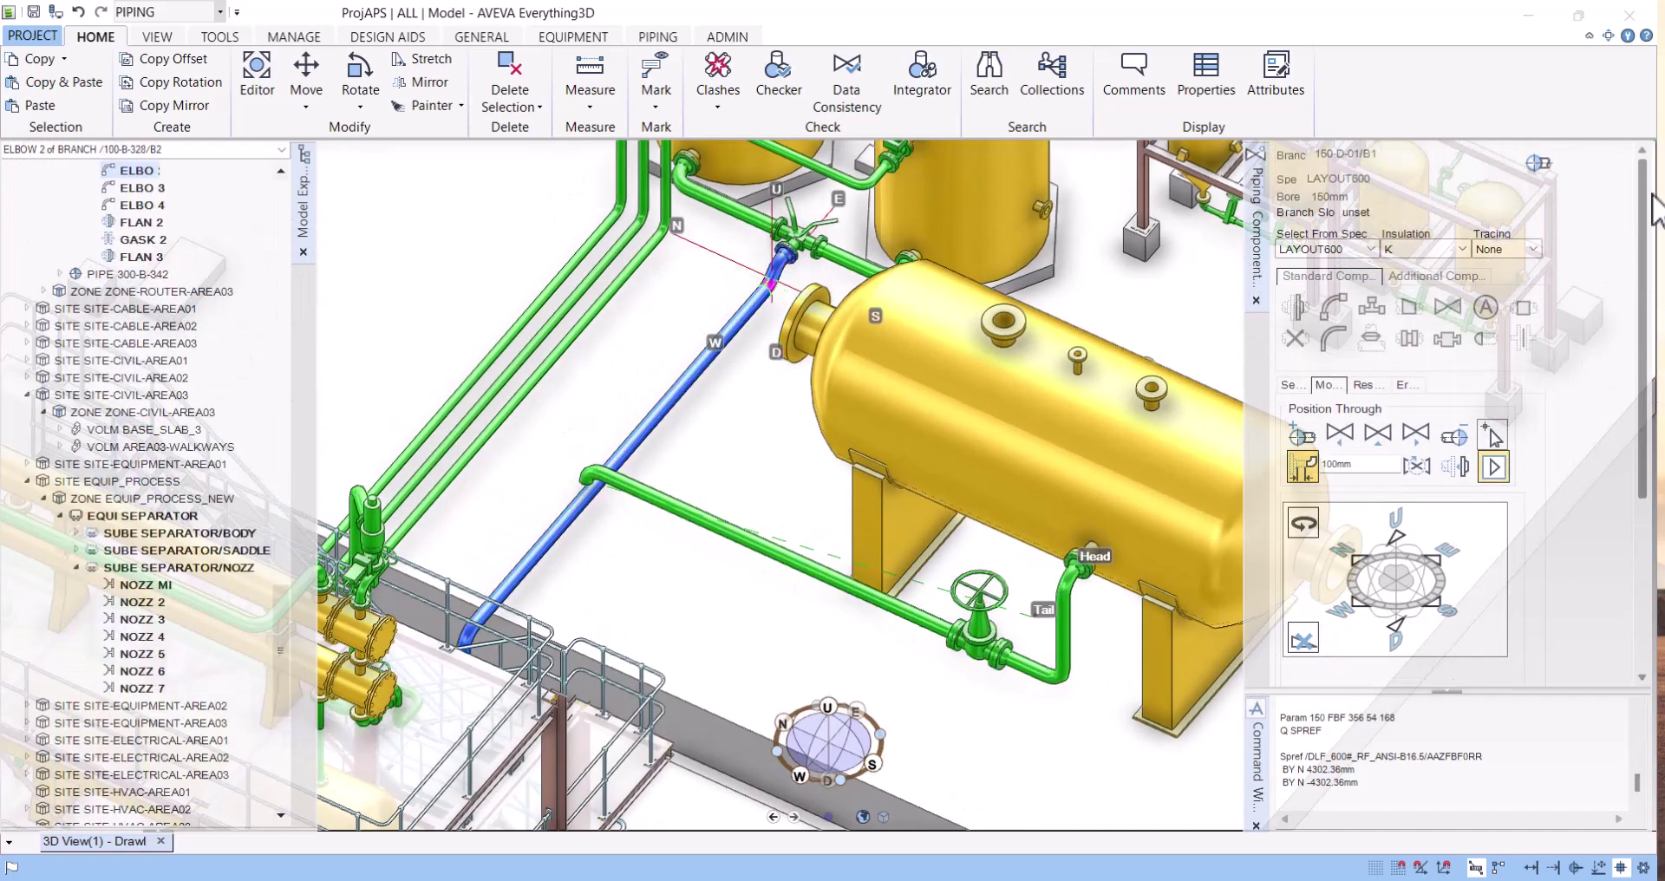
click(1537, 163)
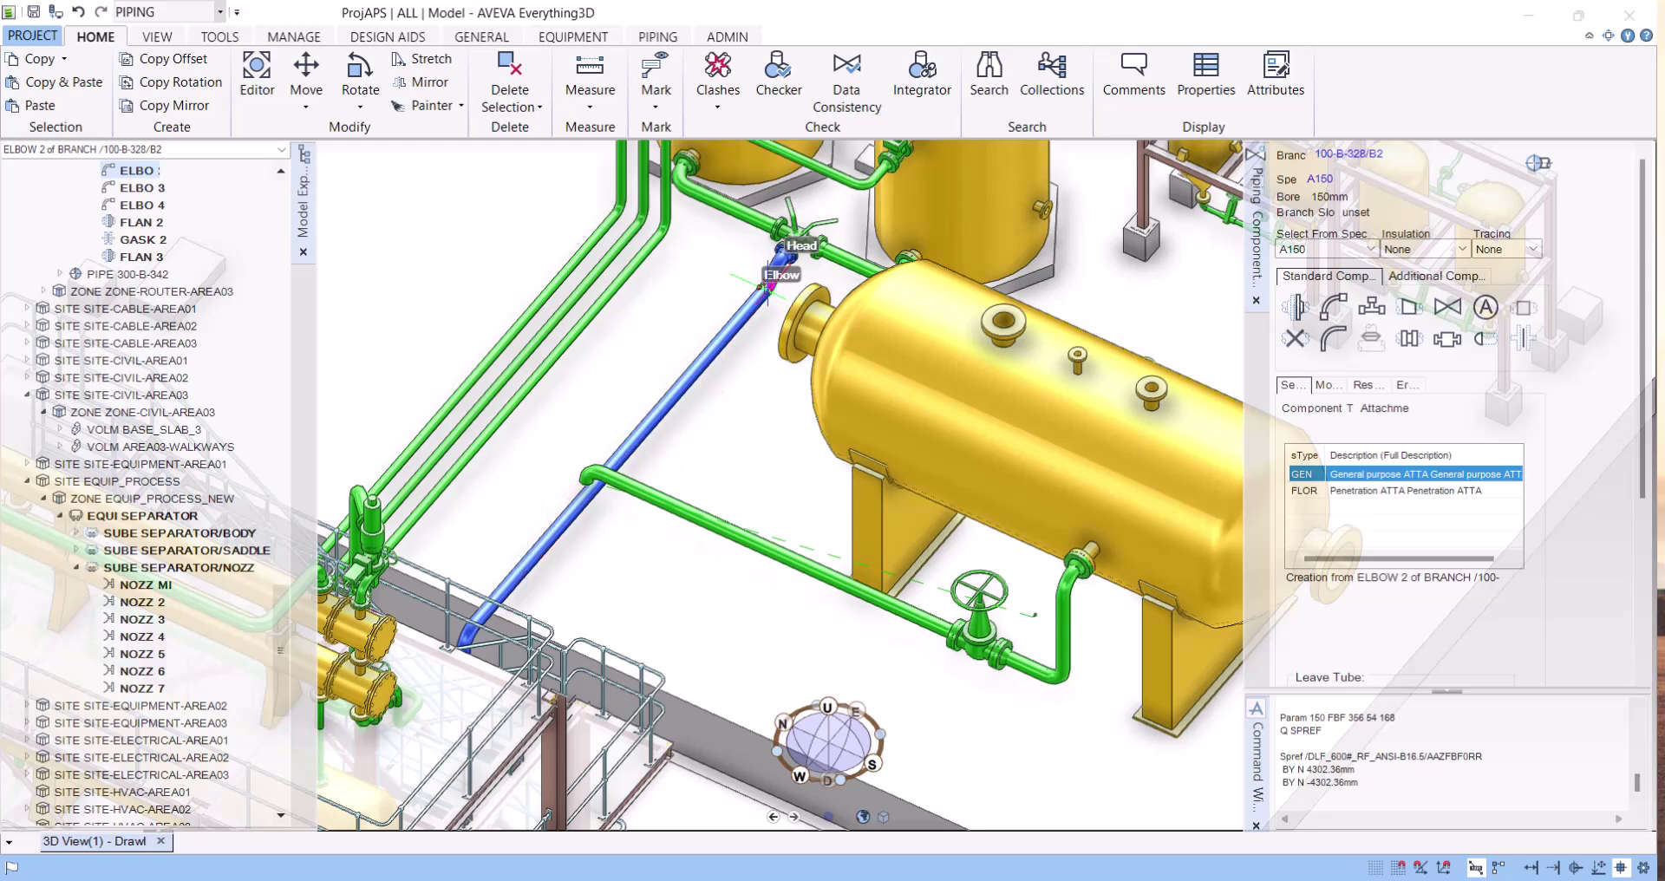
scroll(767, 285, up, 1)
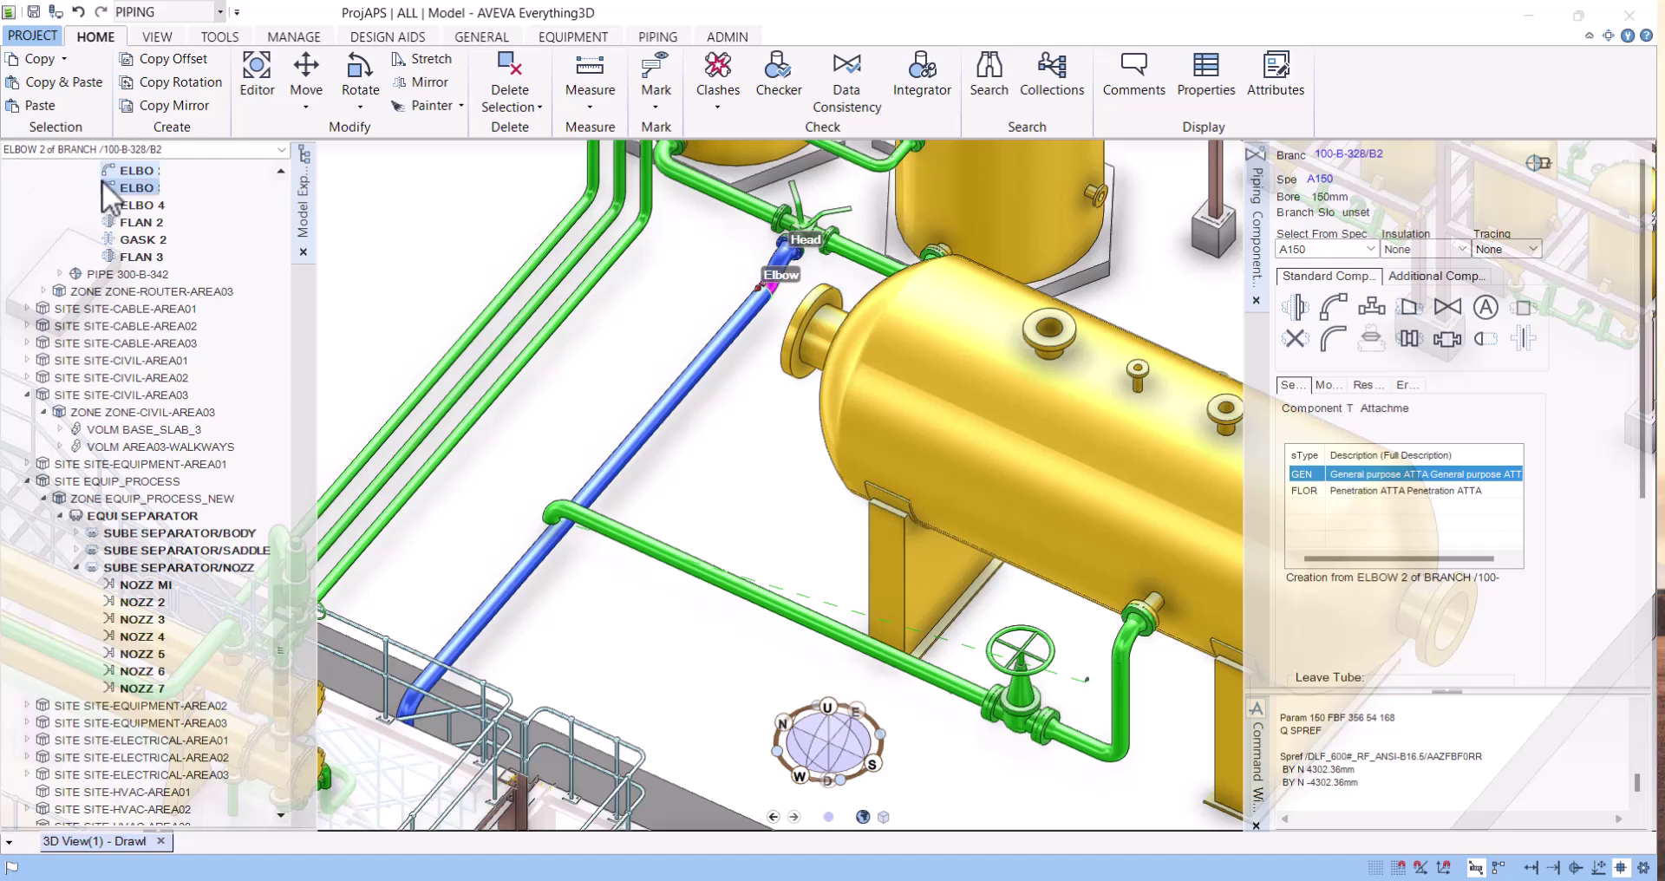
scroll(156, 290, up, 3)
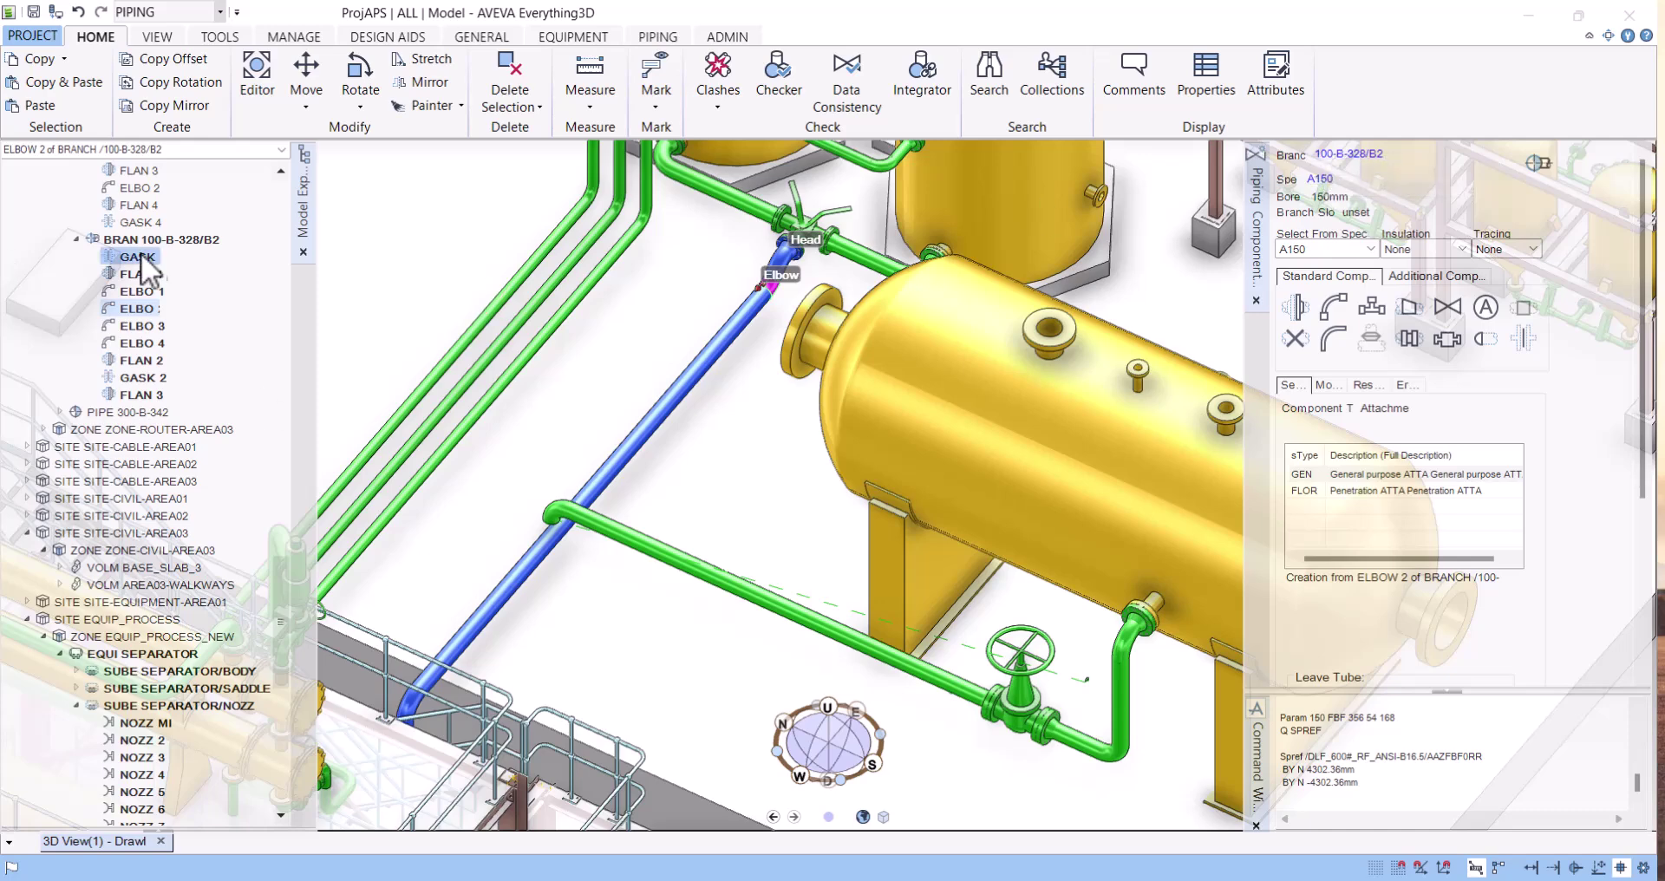
click(134, 291)
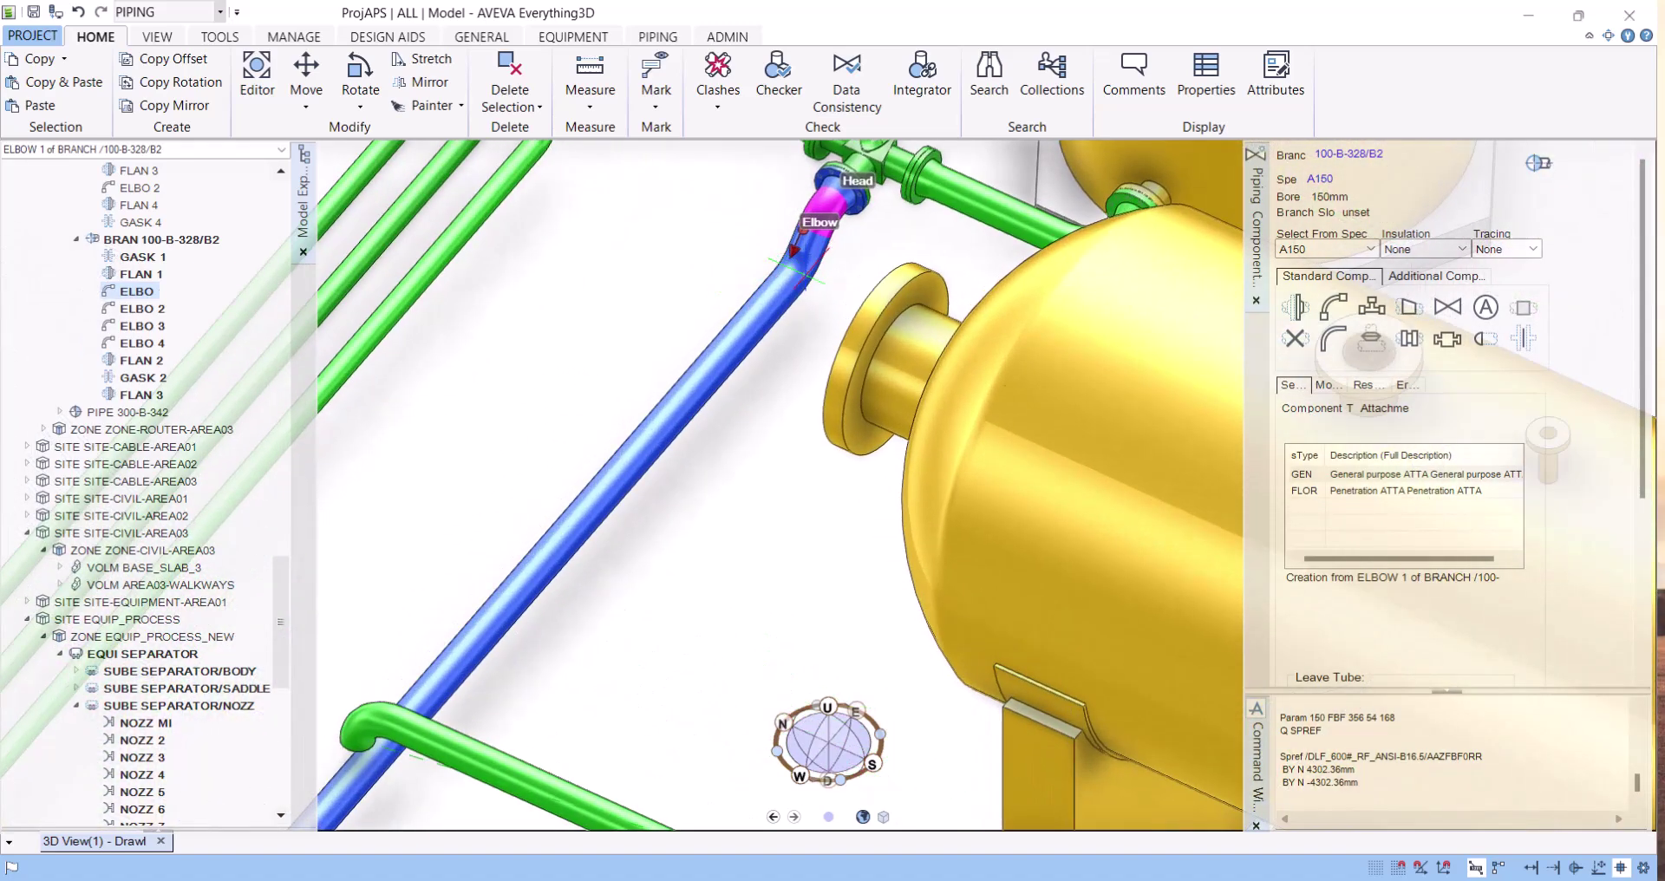
click(137, 308)
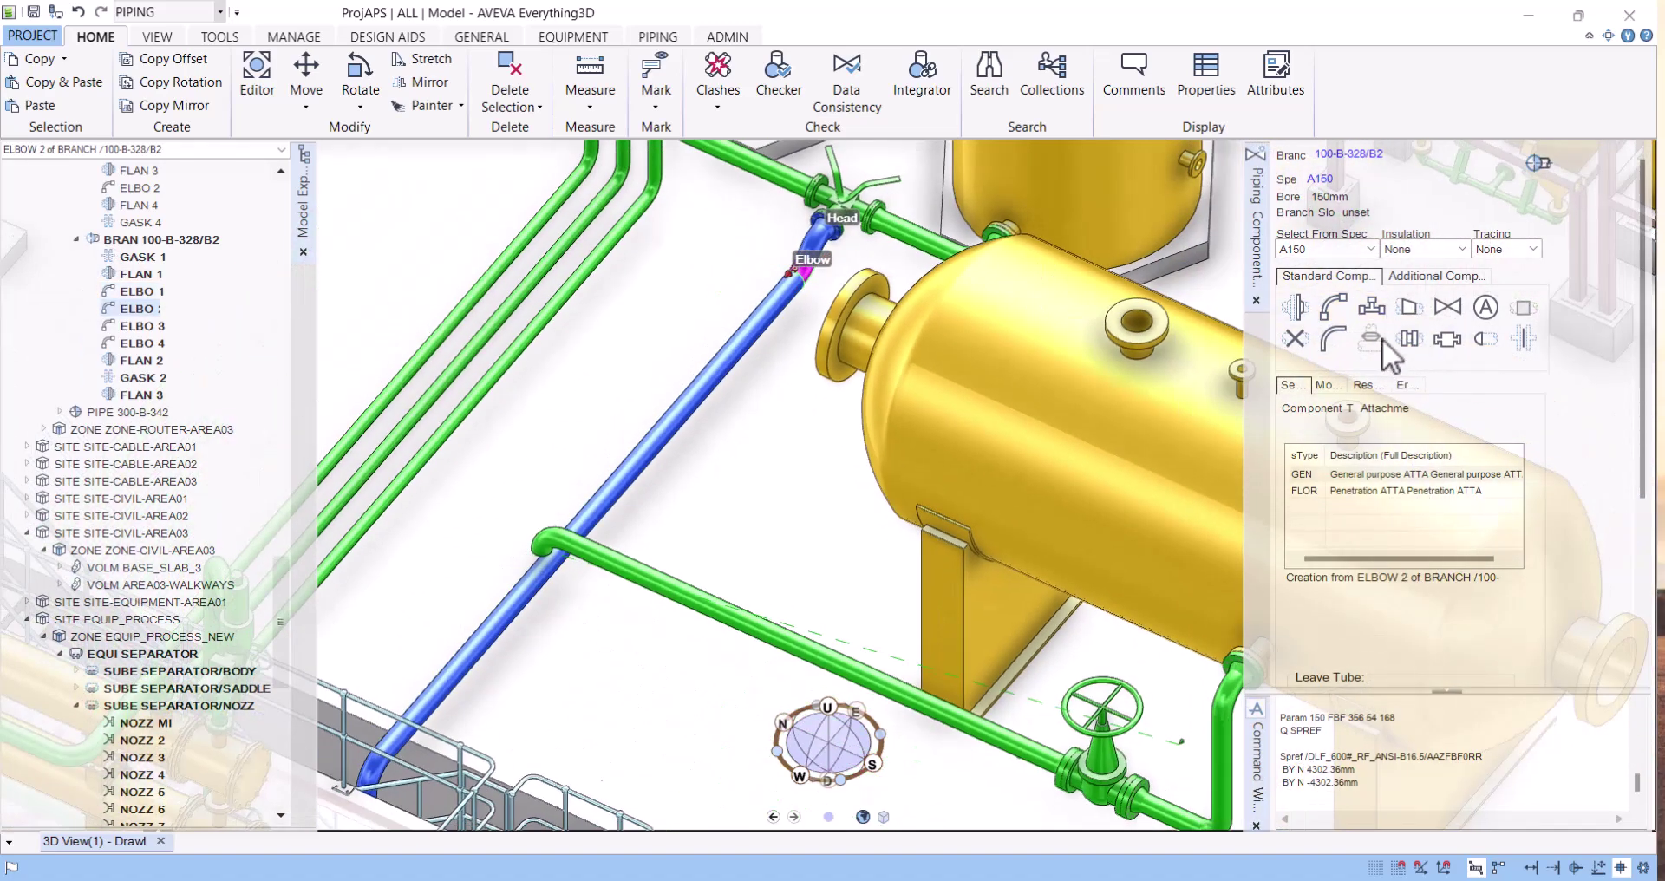
Create a 150mm ST tee (ANSI B16.9 BW) connected after the second elbow of branch 100-B-328/B2
click(1371, 307)
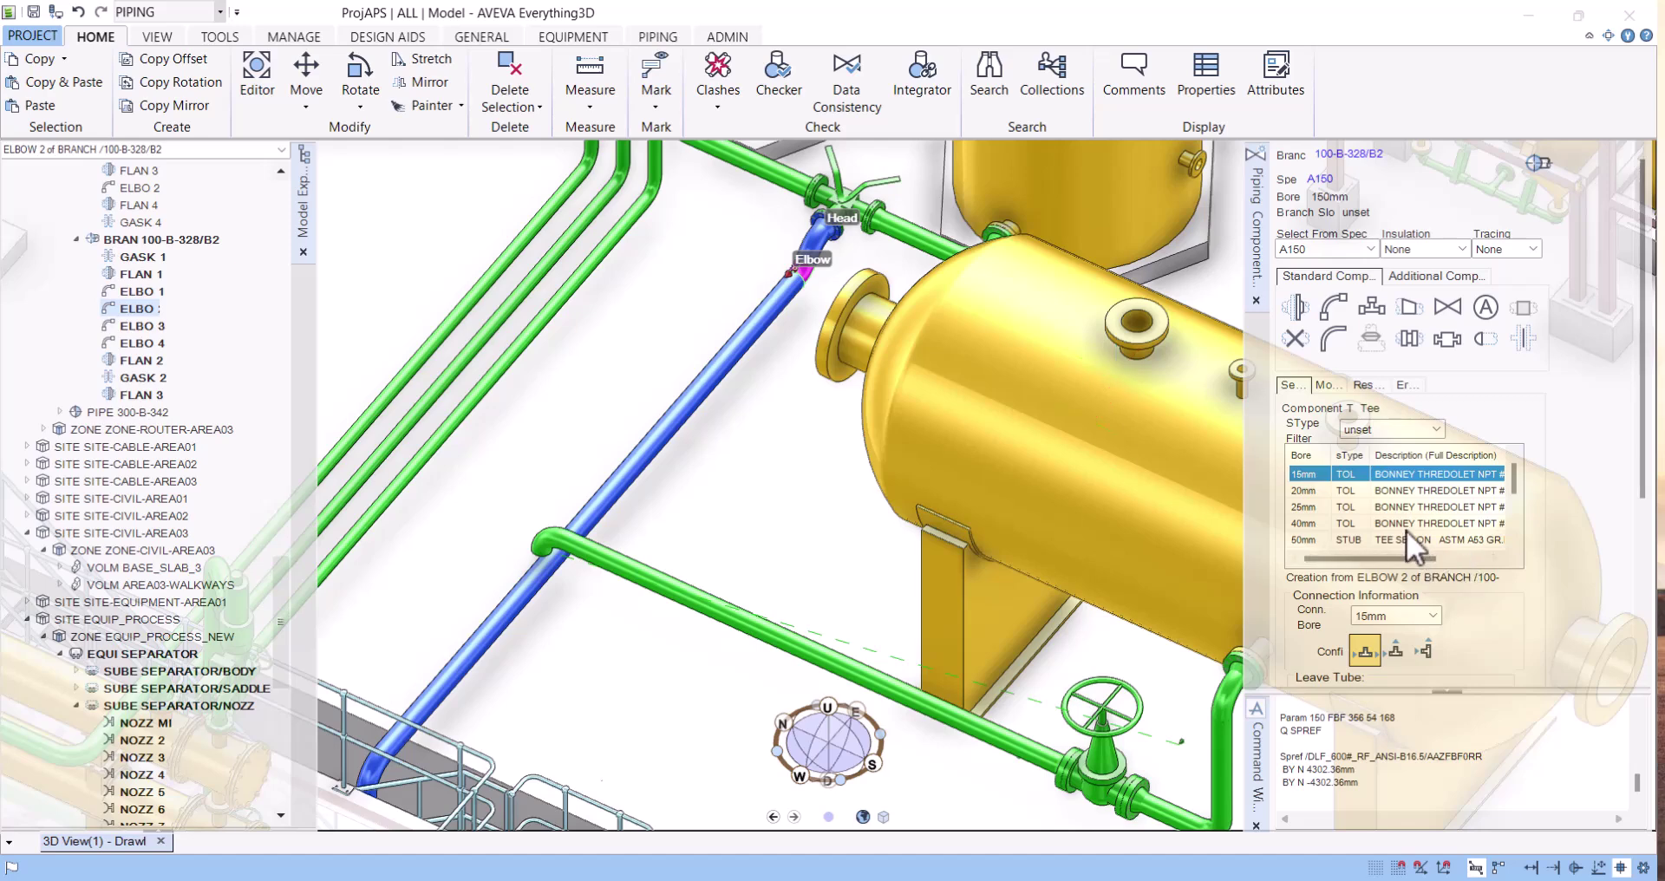
scroll(1406, 533, down, 2)
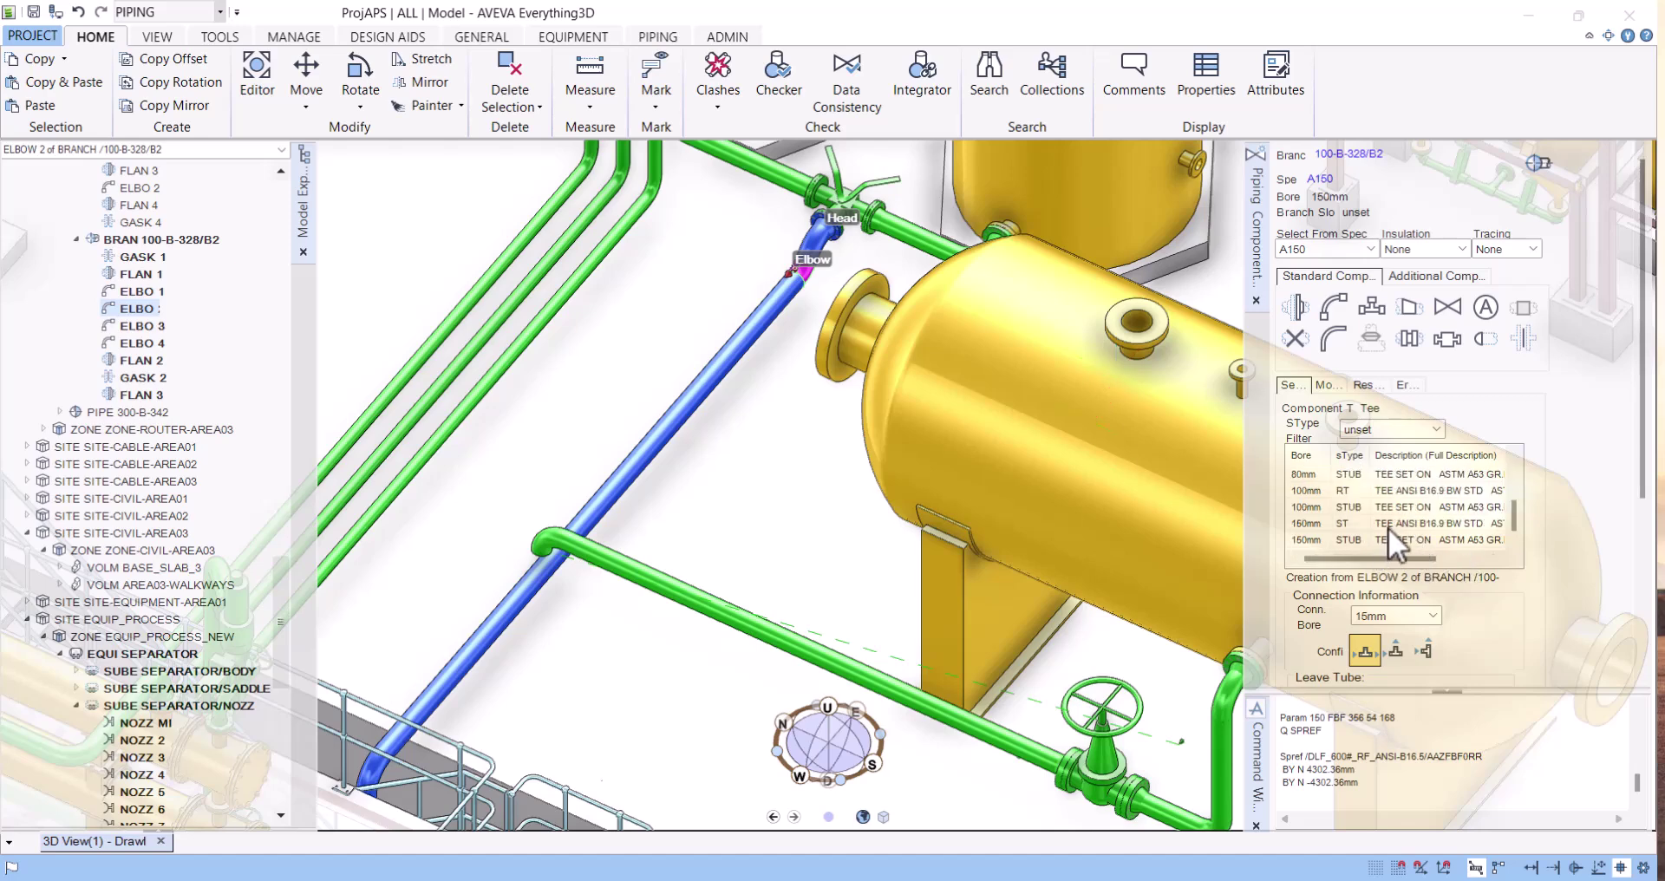
click(1386, 523)
scroll(1570, 555, down, 2)
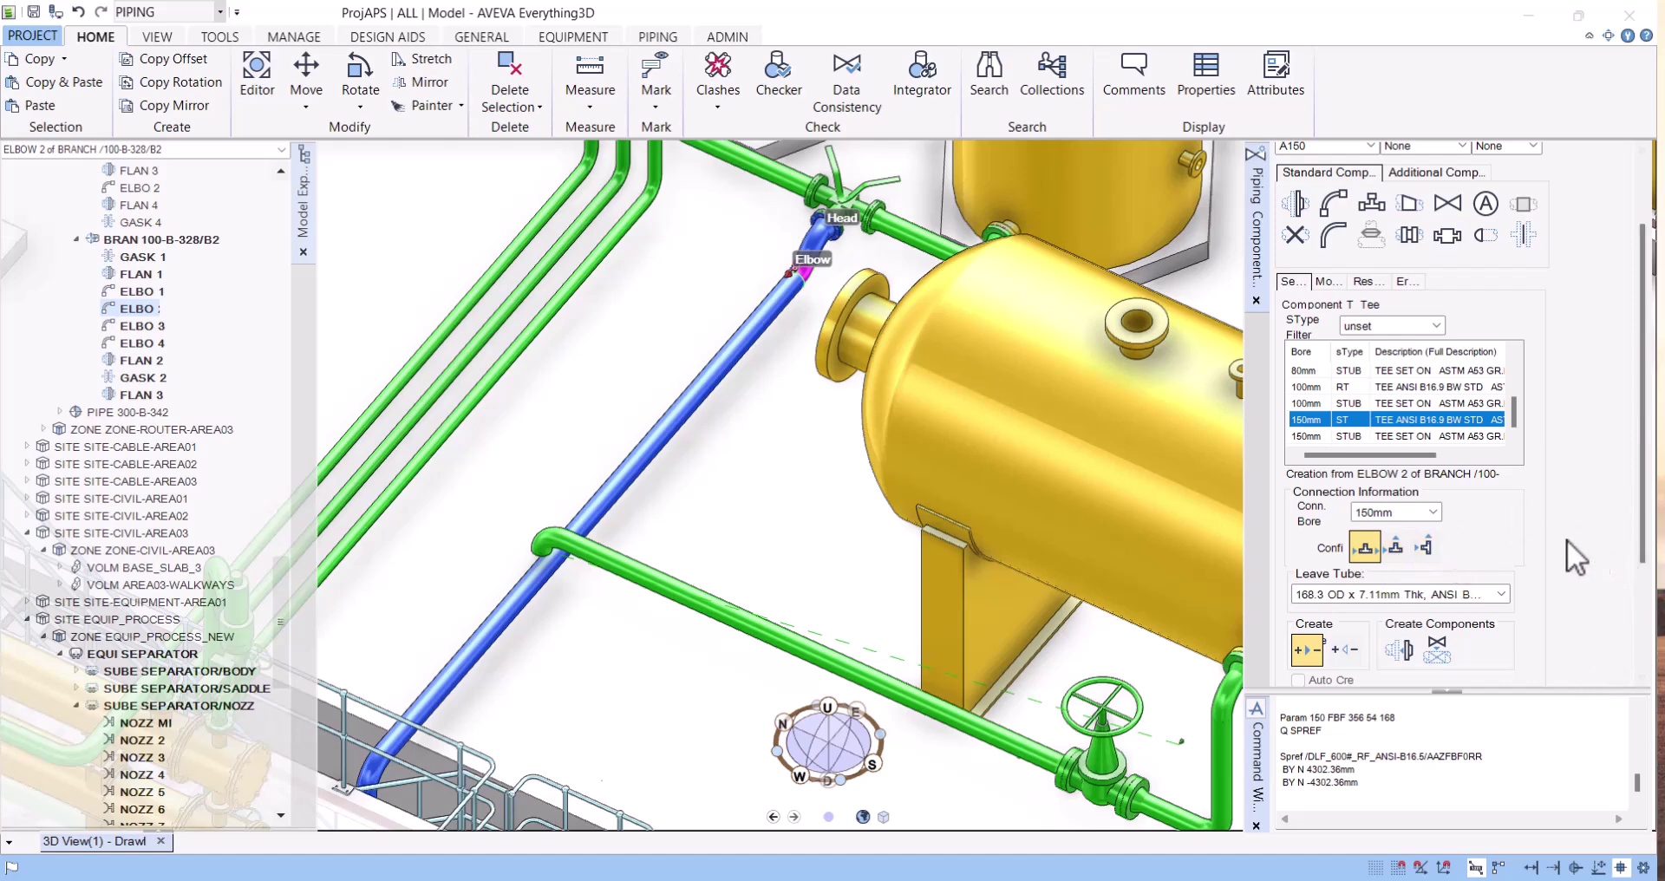
click(1401, 647)
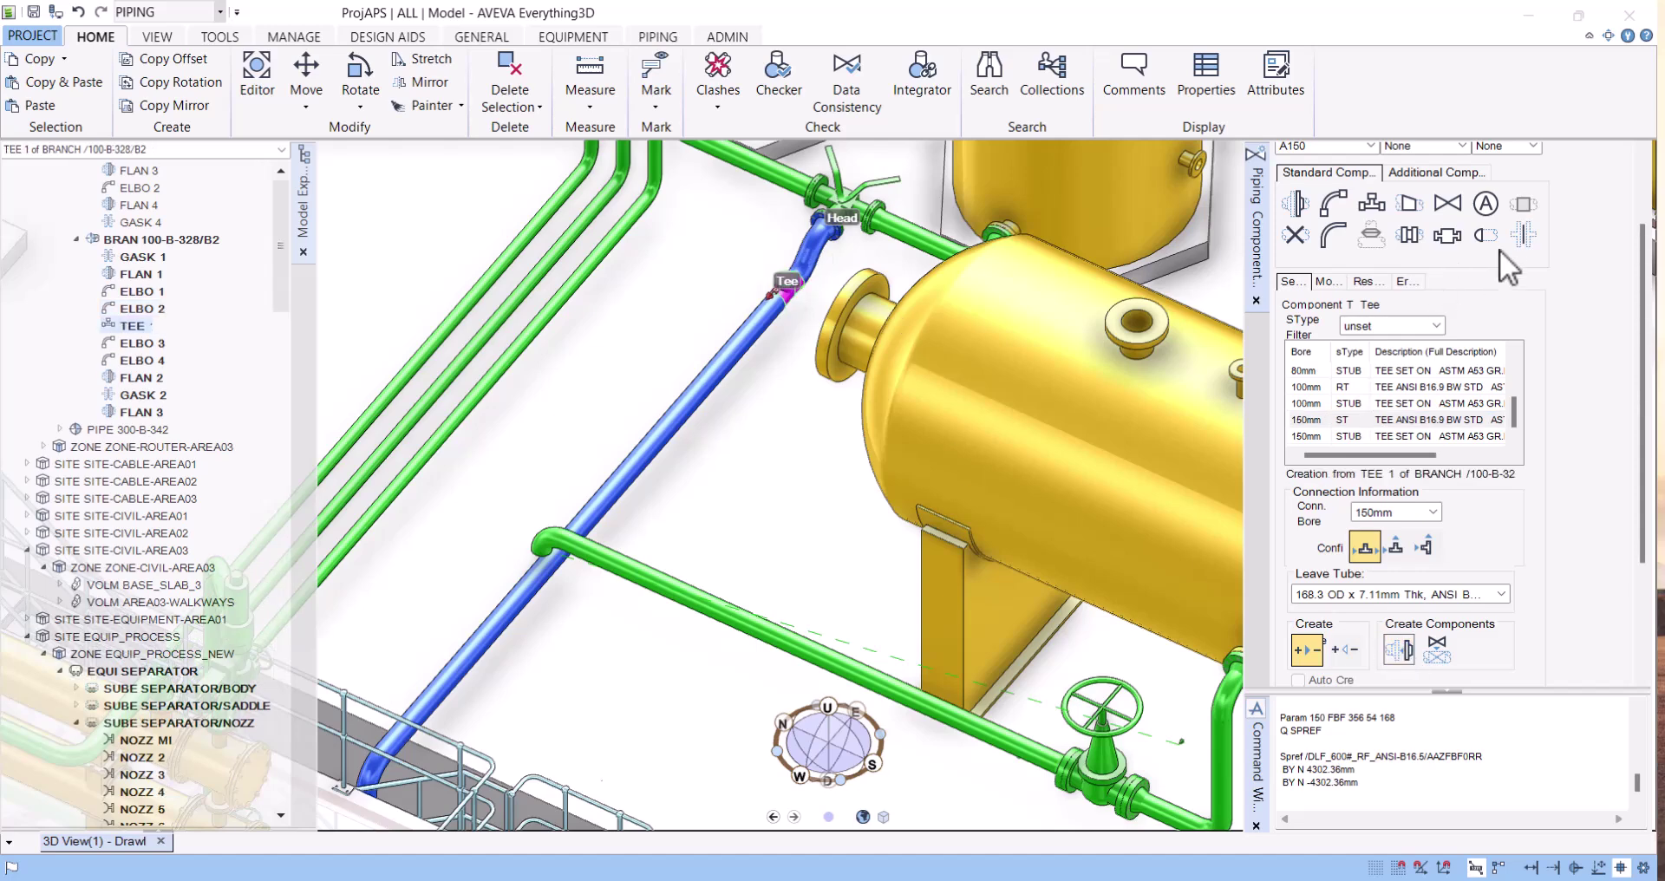
Position the new tee through a picked point at the third elbow of 150-D-01/B1, so it sits directly beneath it
scroll(1514, 347, up, 2)
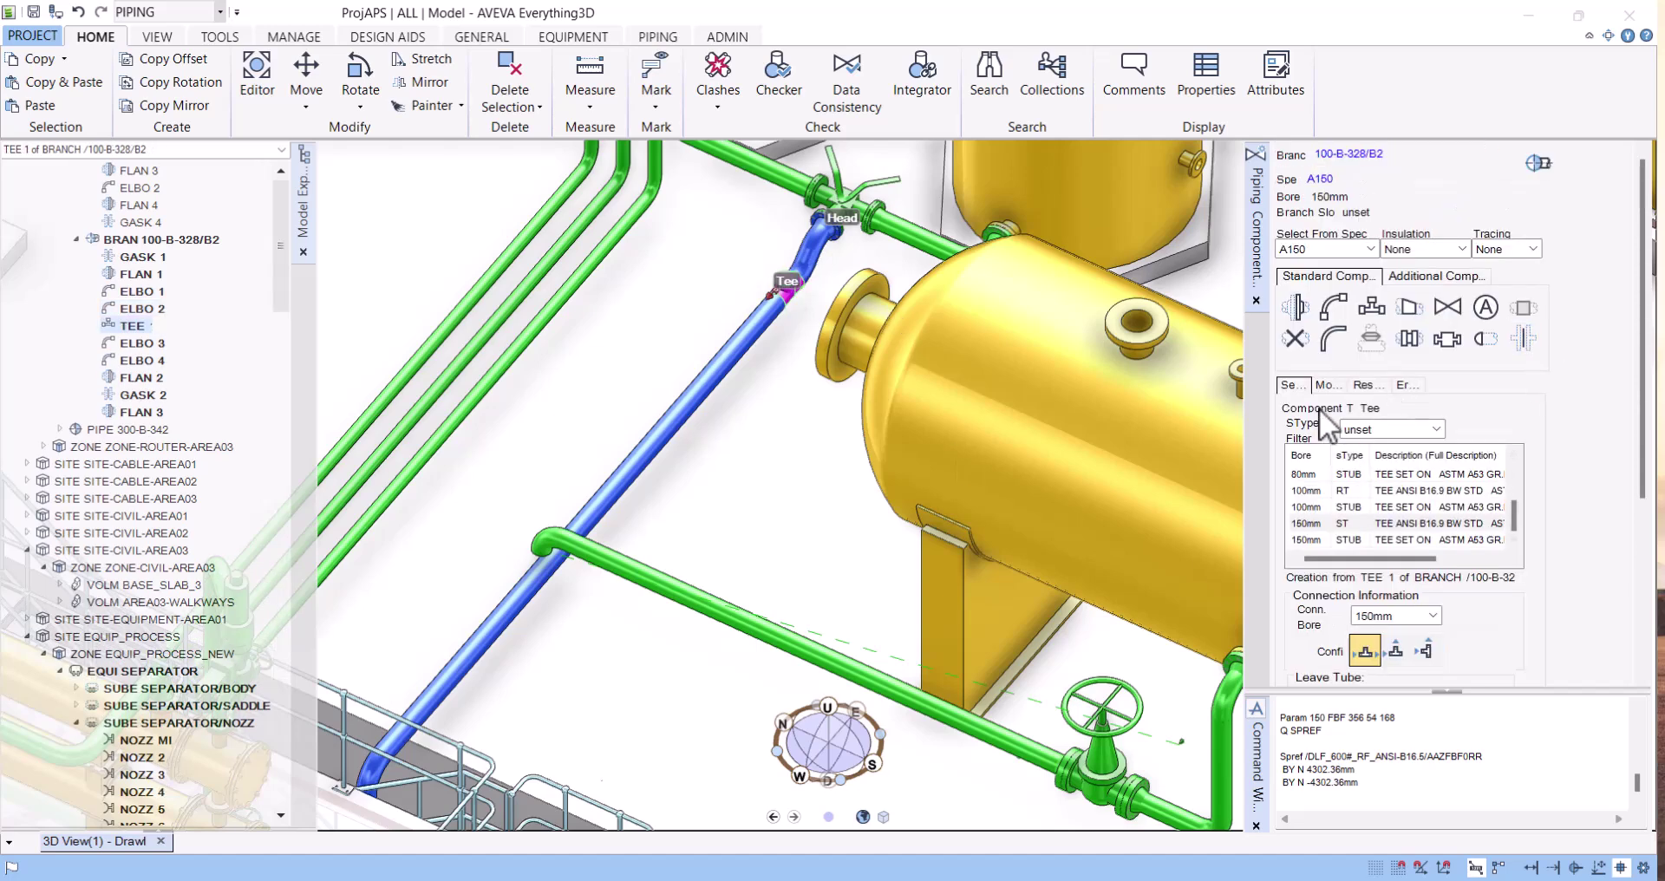
click(1325, 384)
scroll(1474, 346, down, 3)
click(1493, 267)
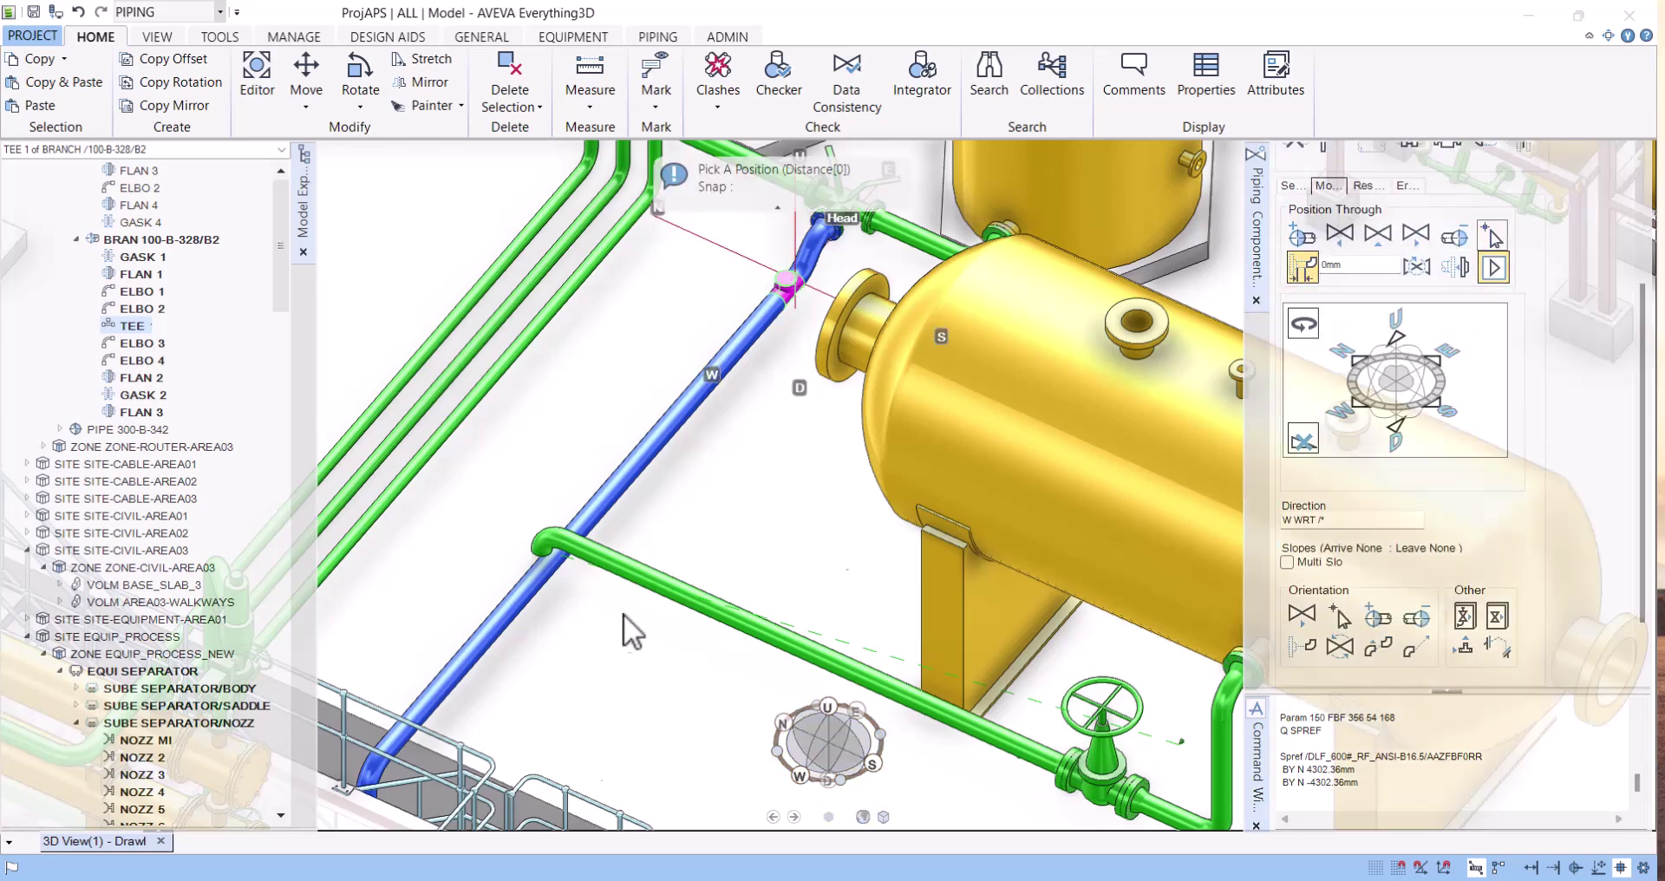
click(543, 571)
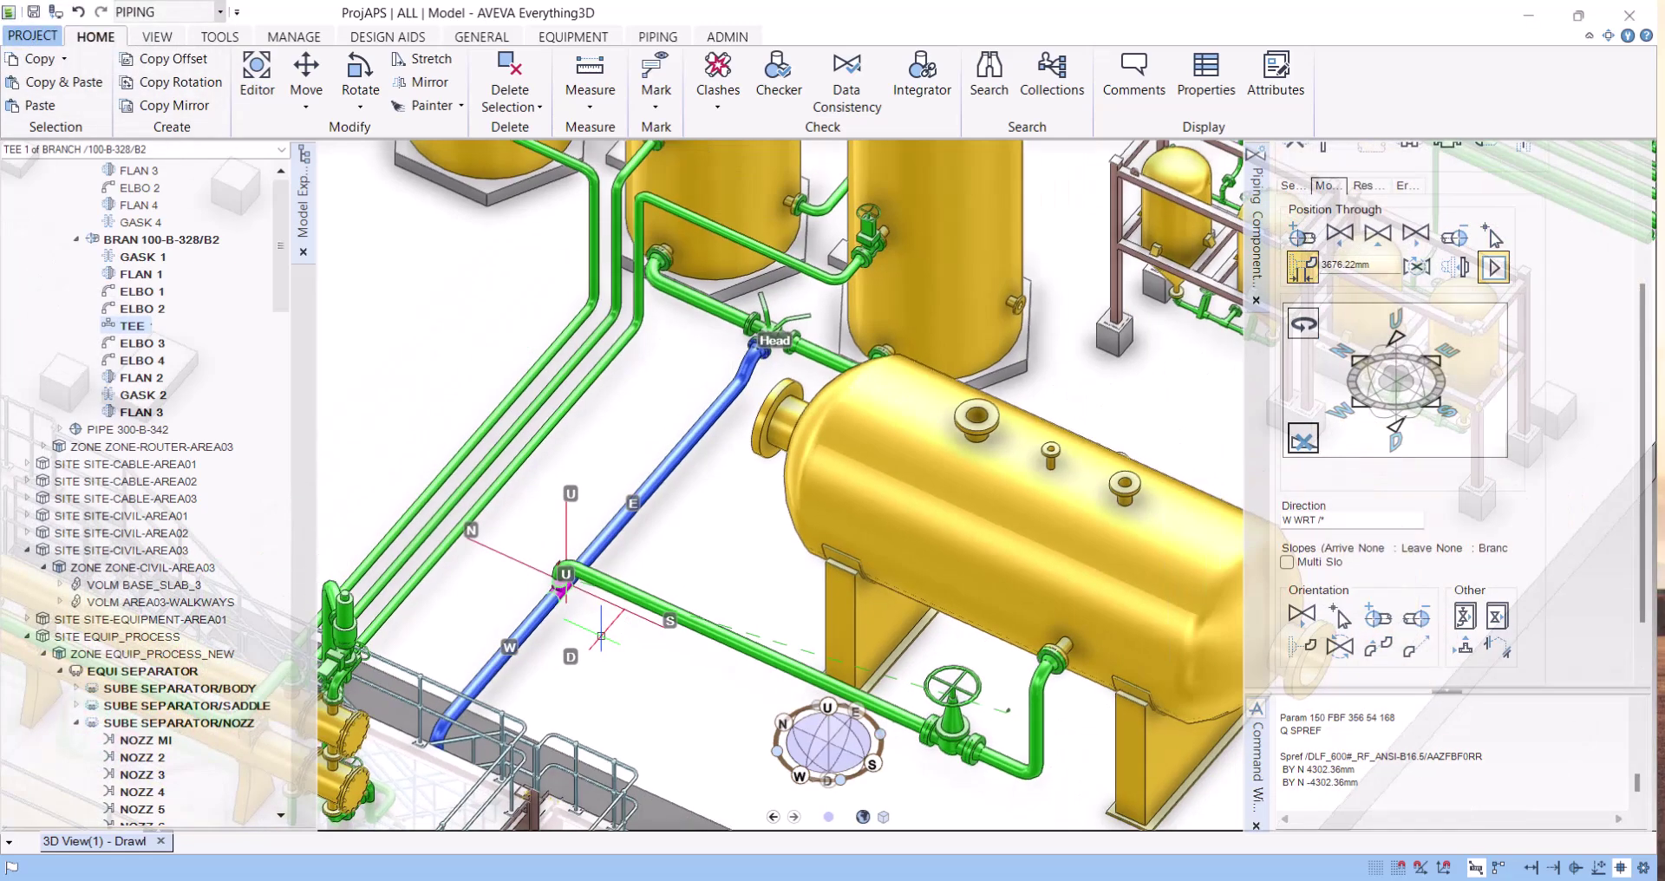
Select the third elbow above the new tee and make its branch 150-D-01/B1 current for component editing
scroll(543, 571, down, 3)
scroll(571, 581, up, 5)
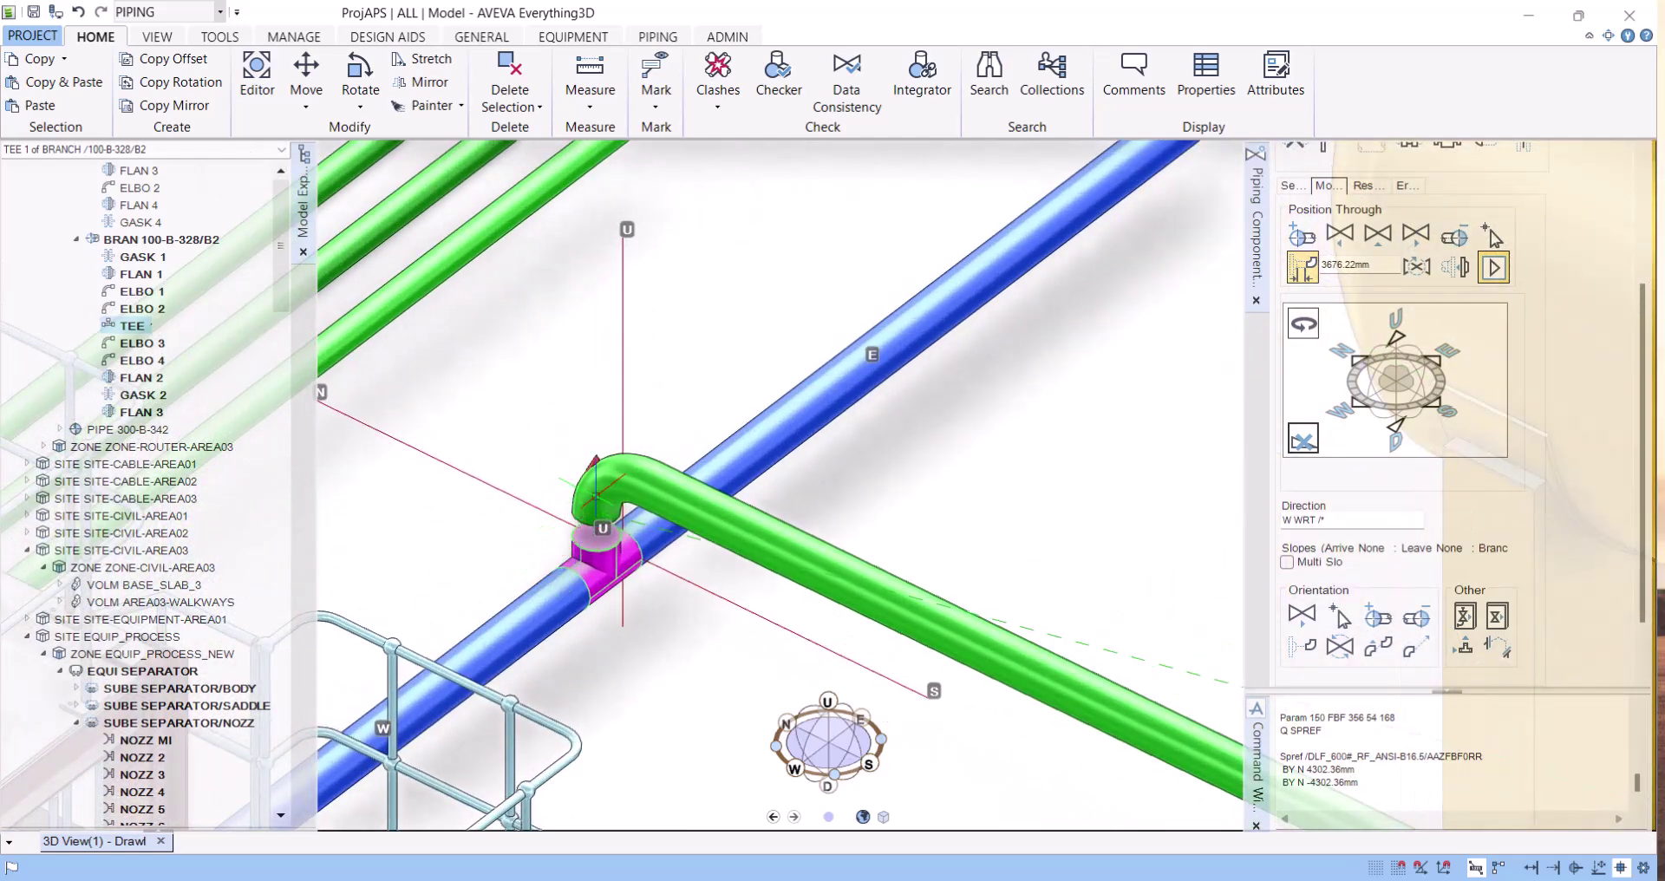
click(595, 494)
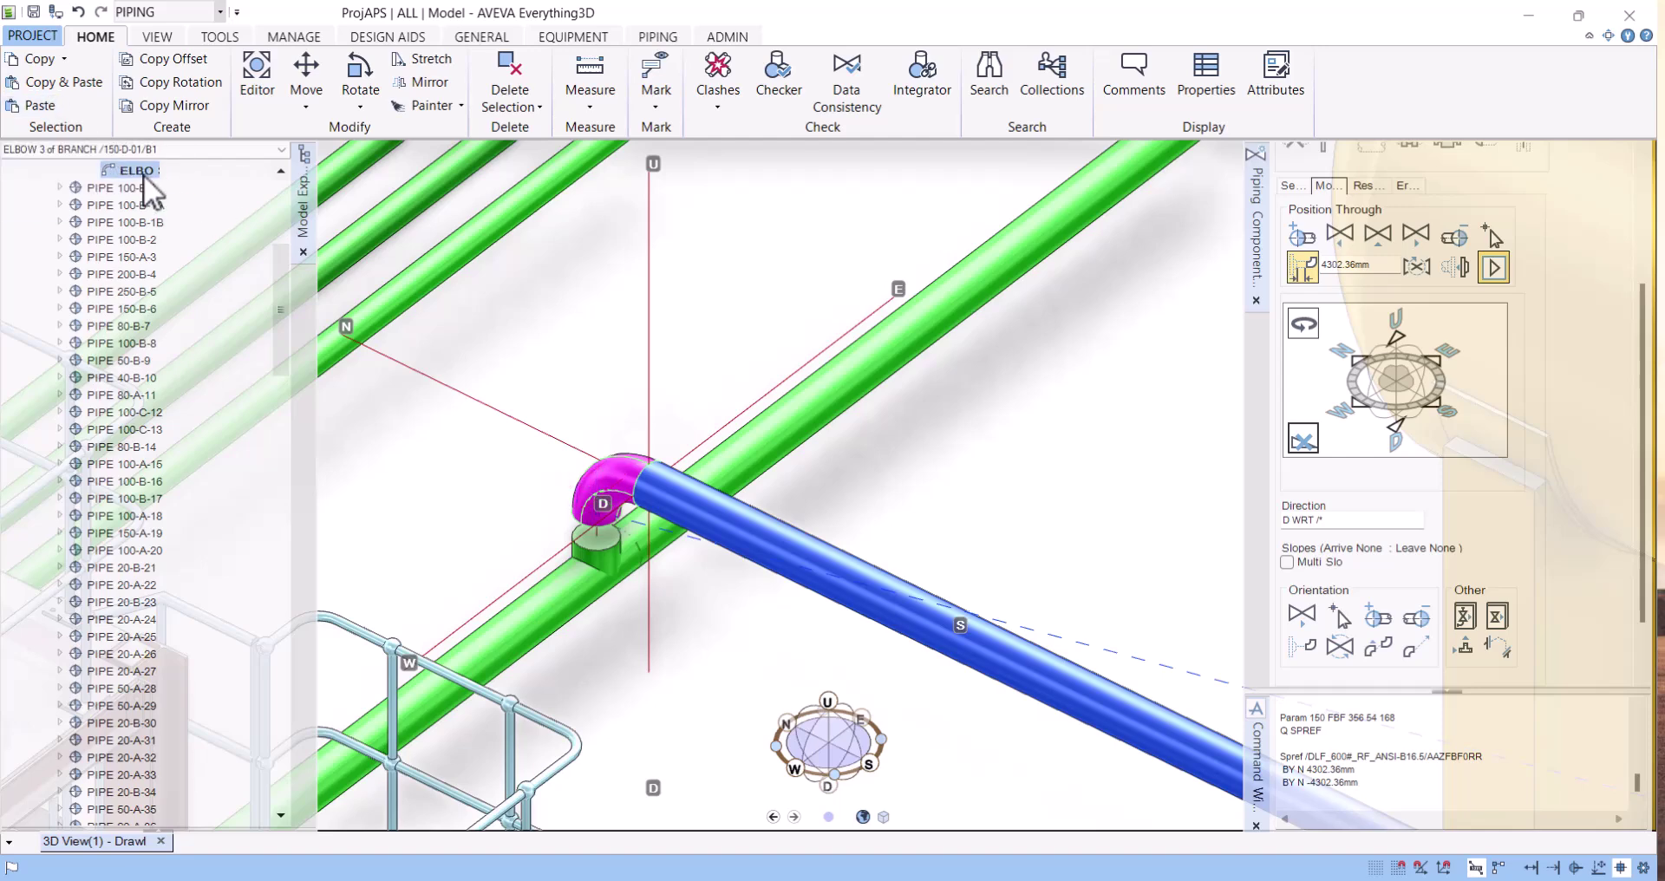
scroll(179, 327, up, 5)
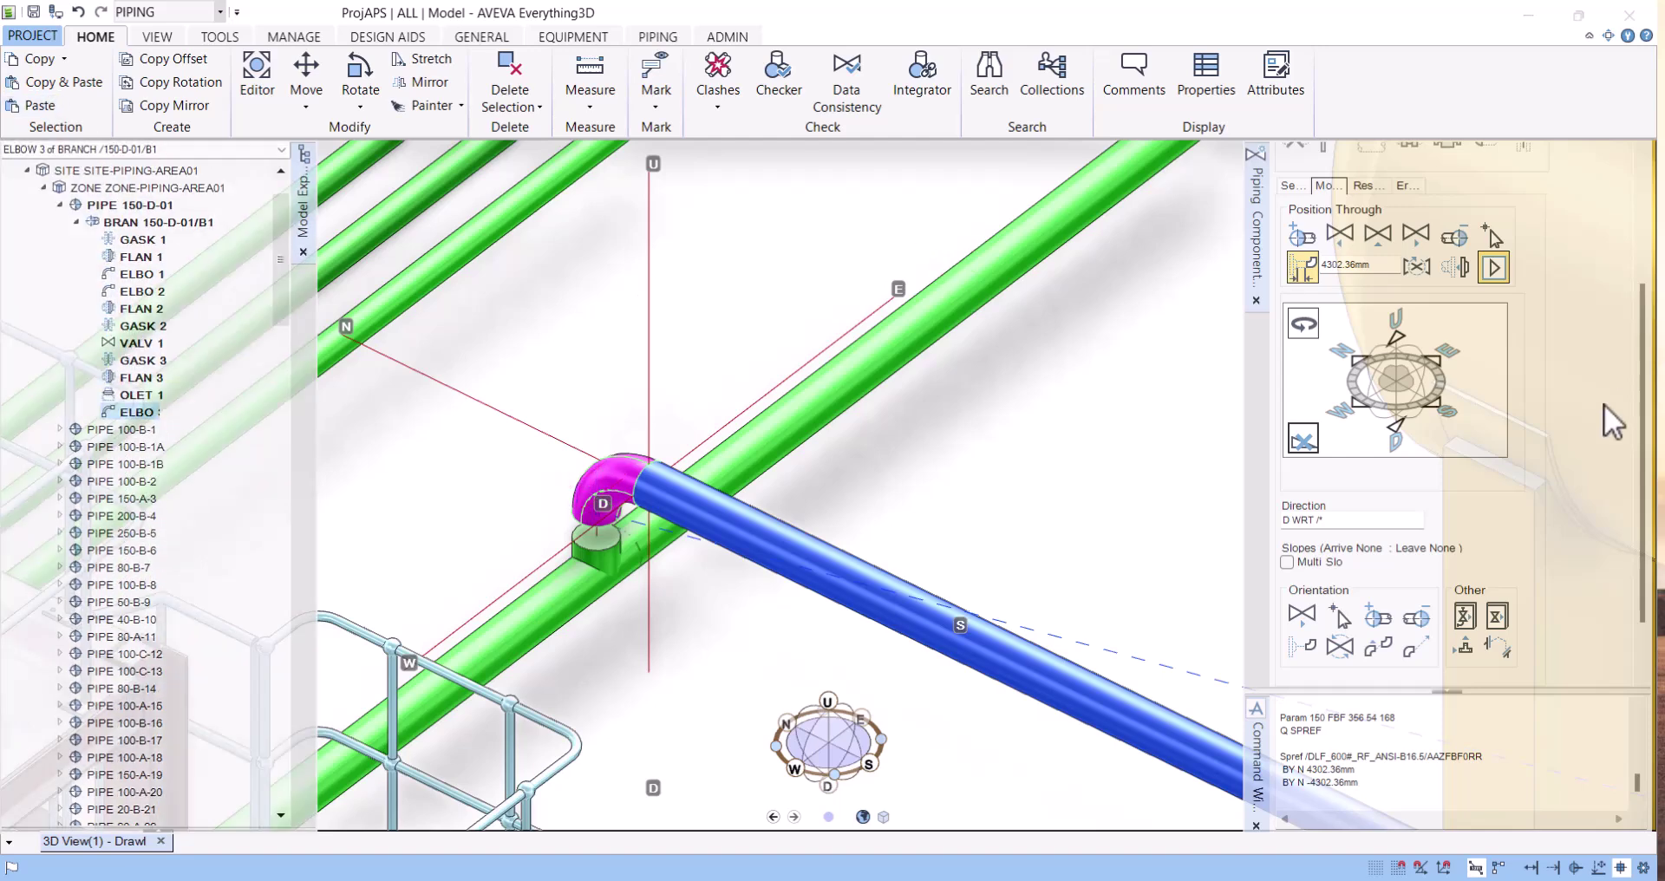
scroll(1621, 279, up, 3)
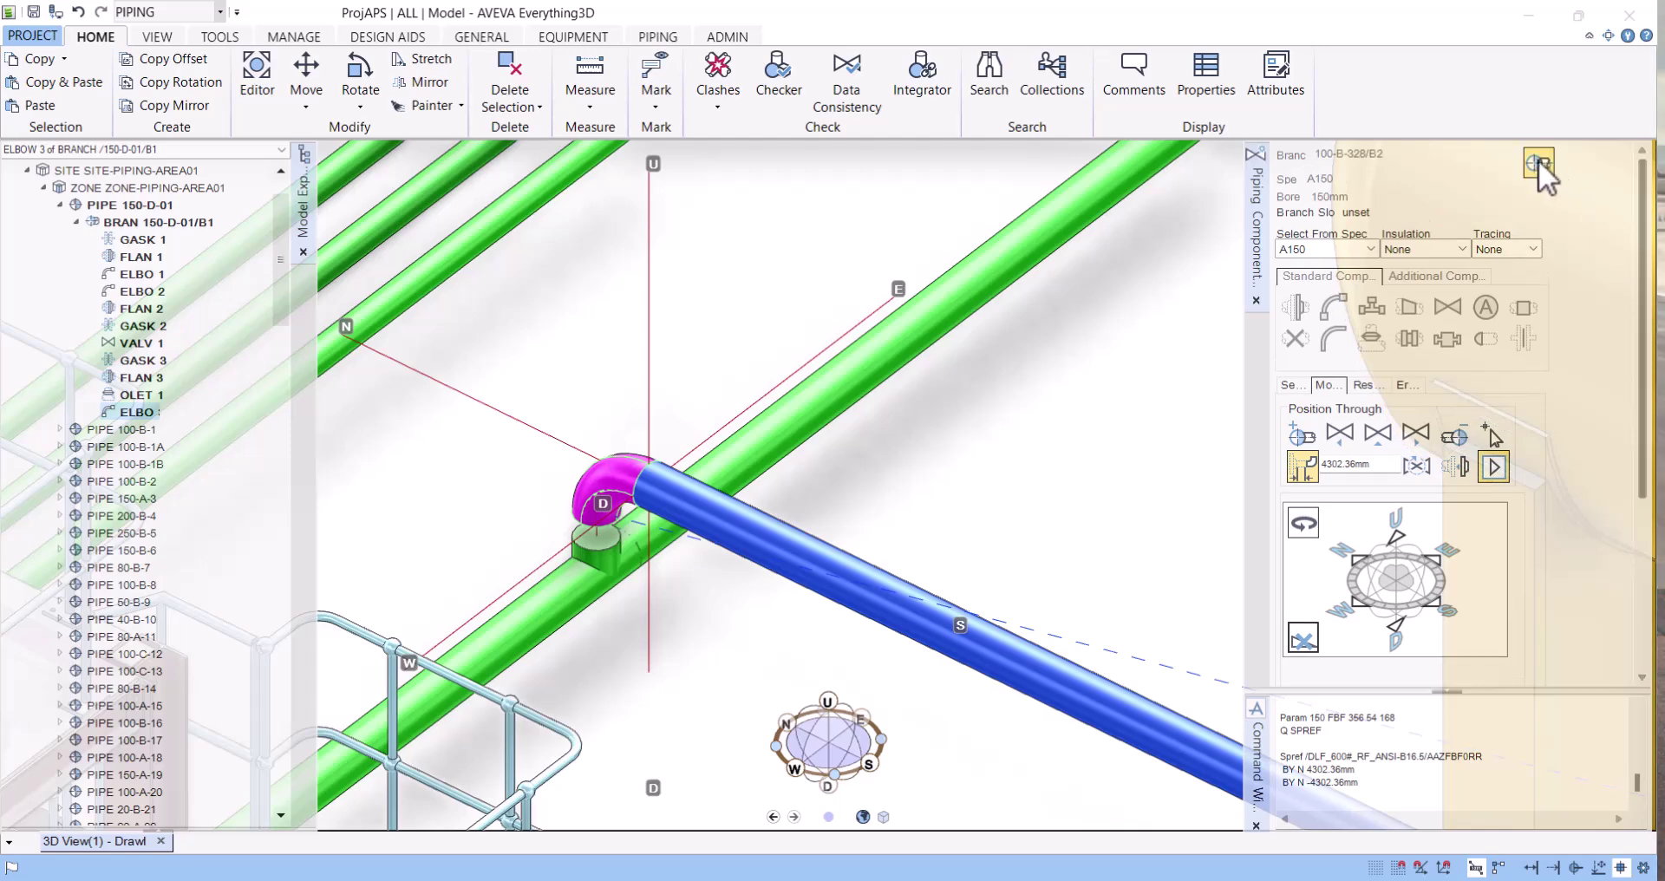
click(1539, 163)
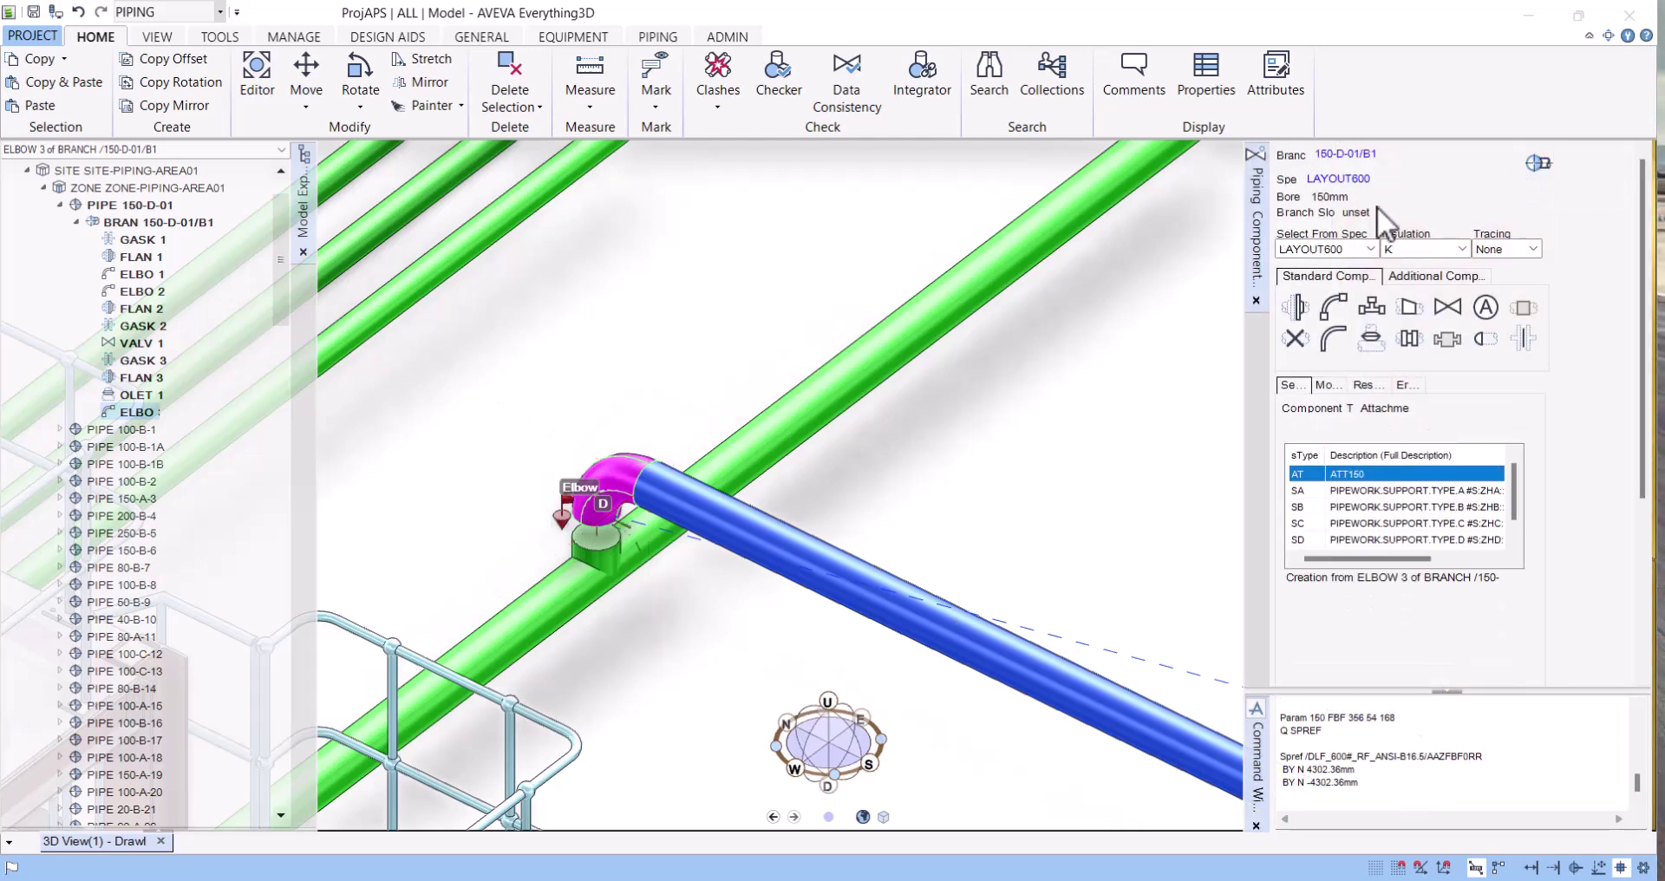
Connect the tail of branch 150-D-01/B1 to the new tee on the pipe beneath its last elbow
click(1350, 158)
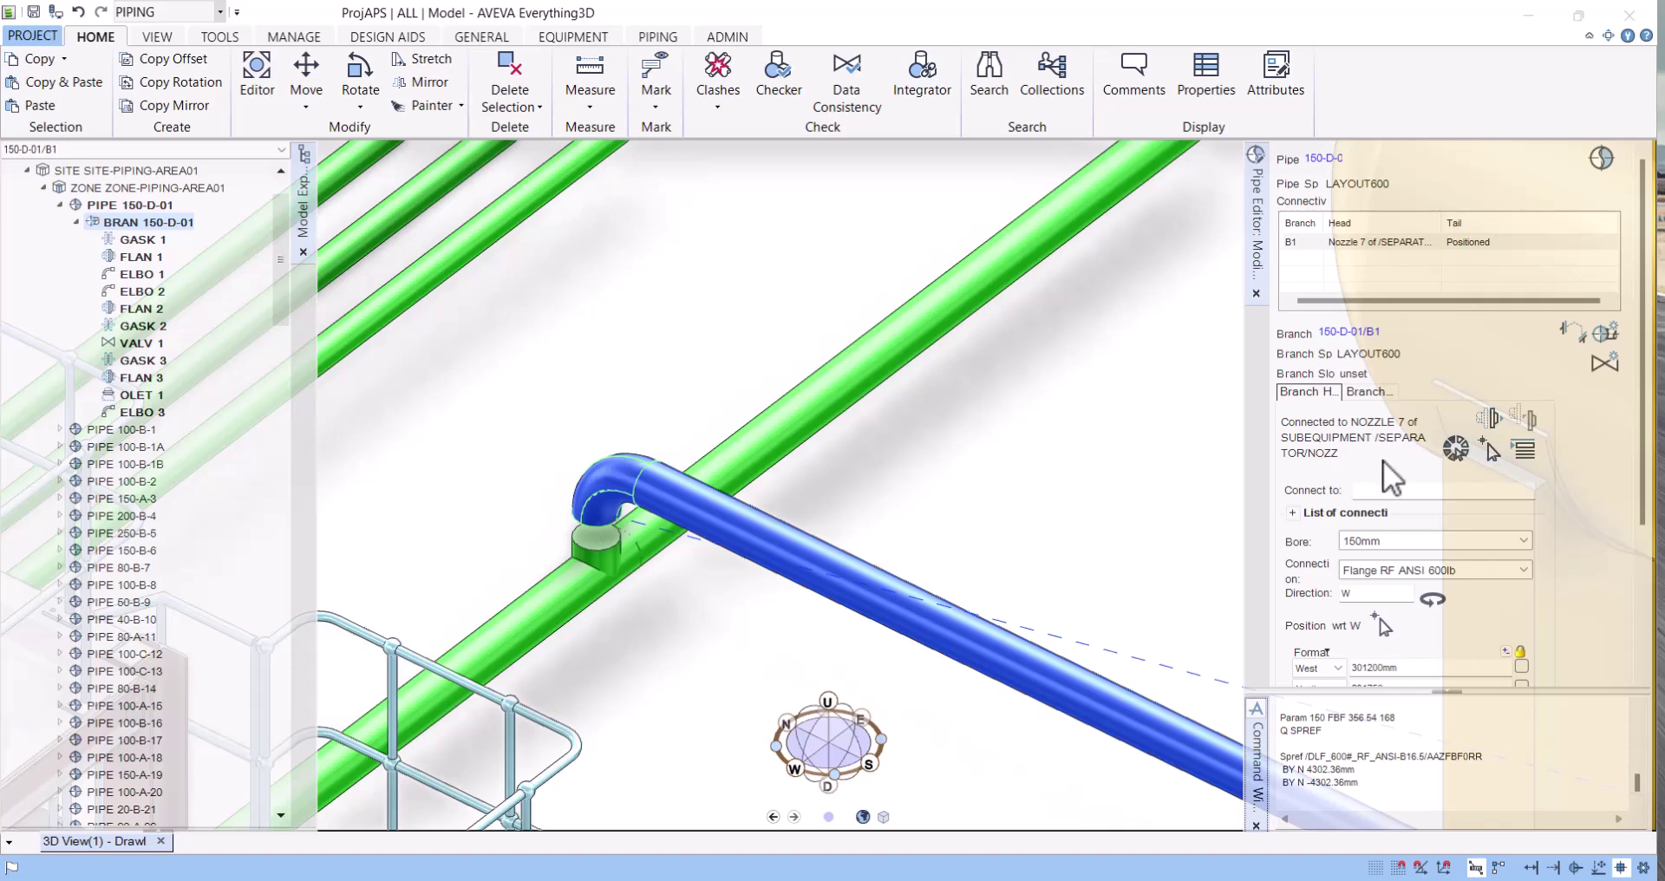
click(1368, 393)
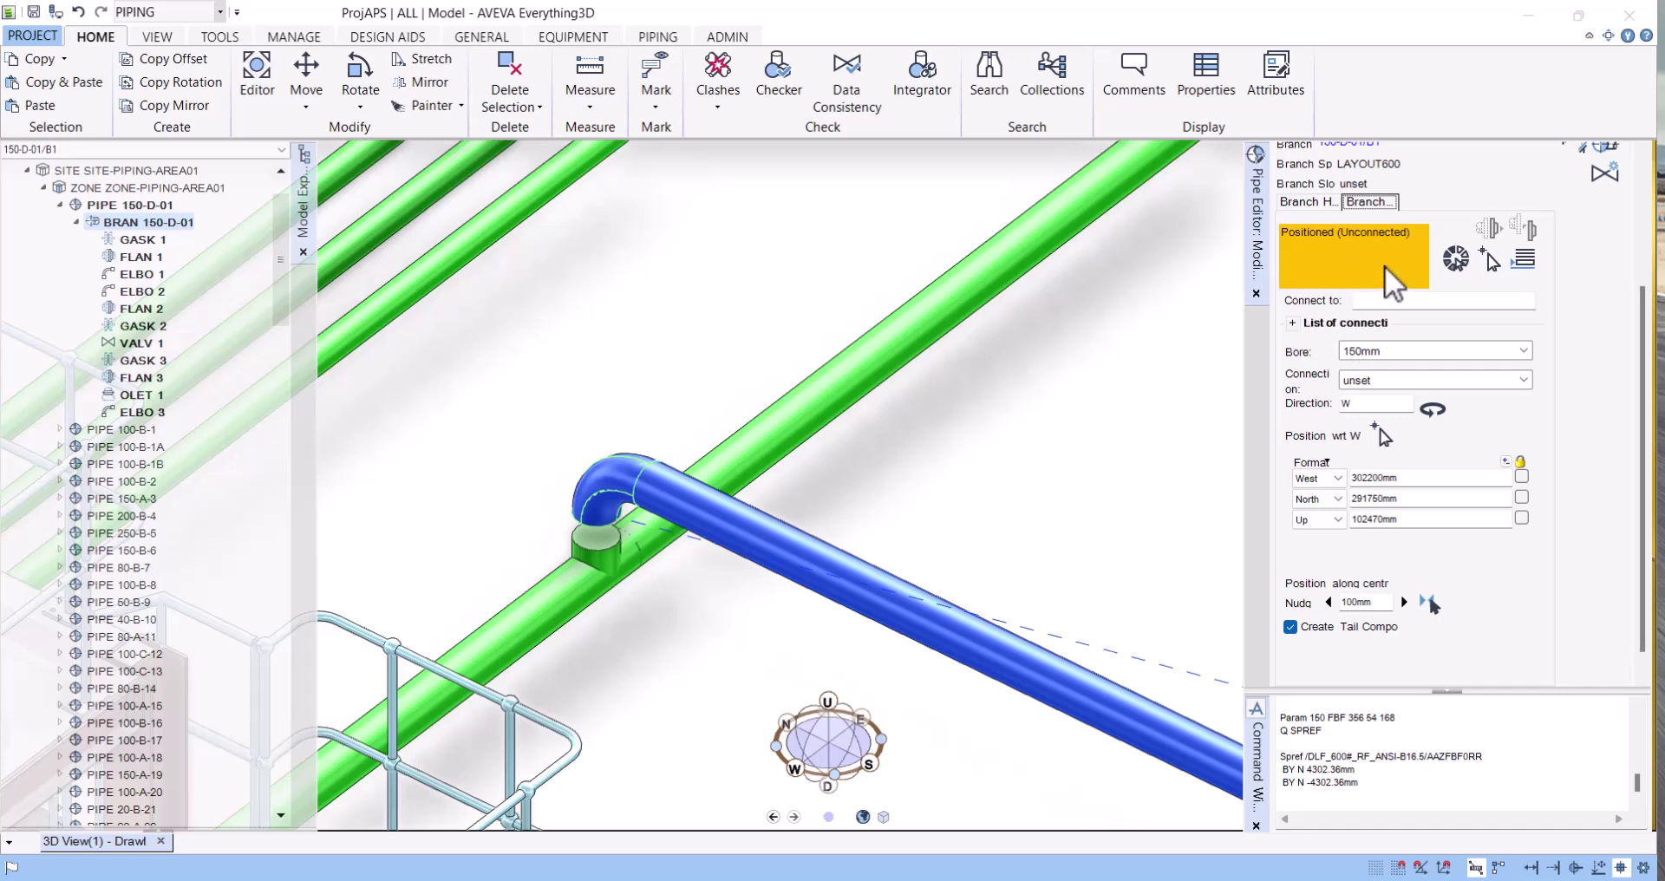
click(1492, 269)
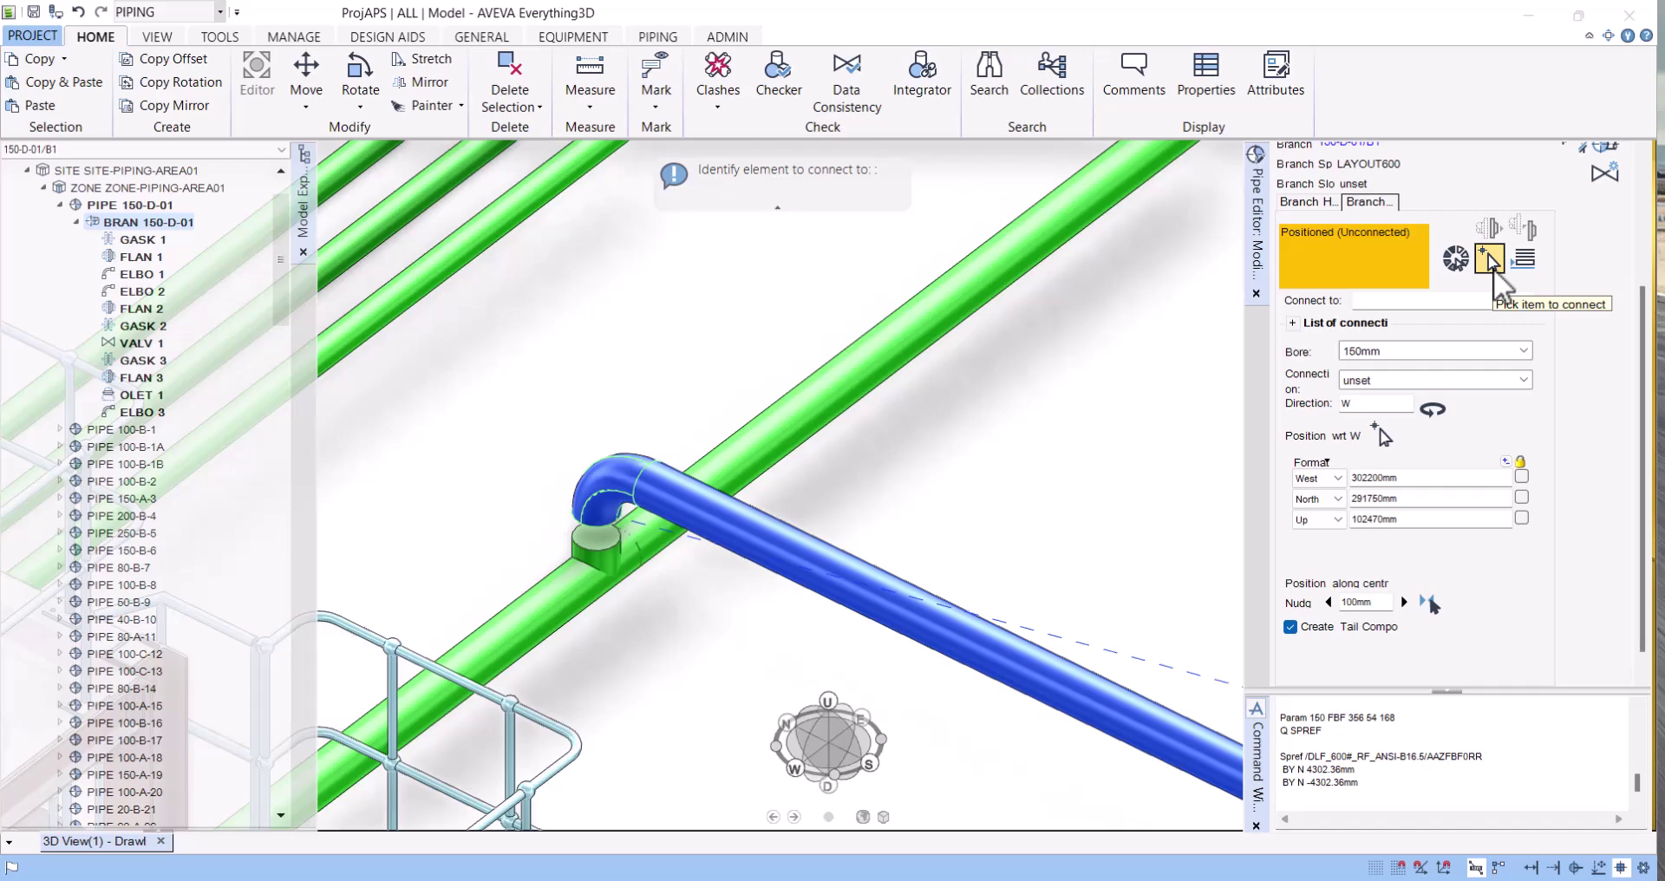
click(590, 550)
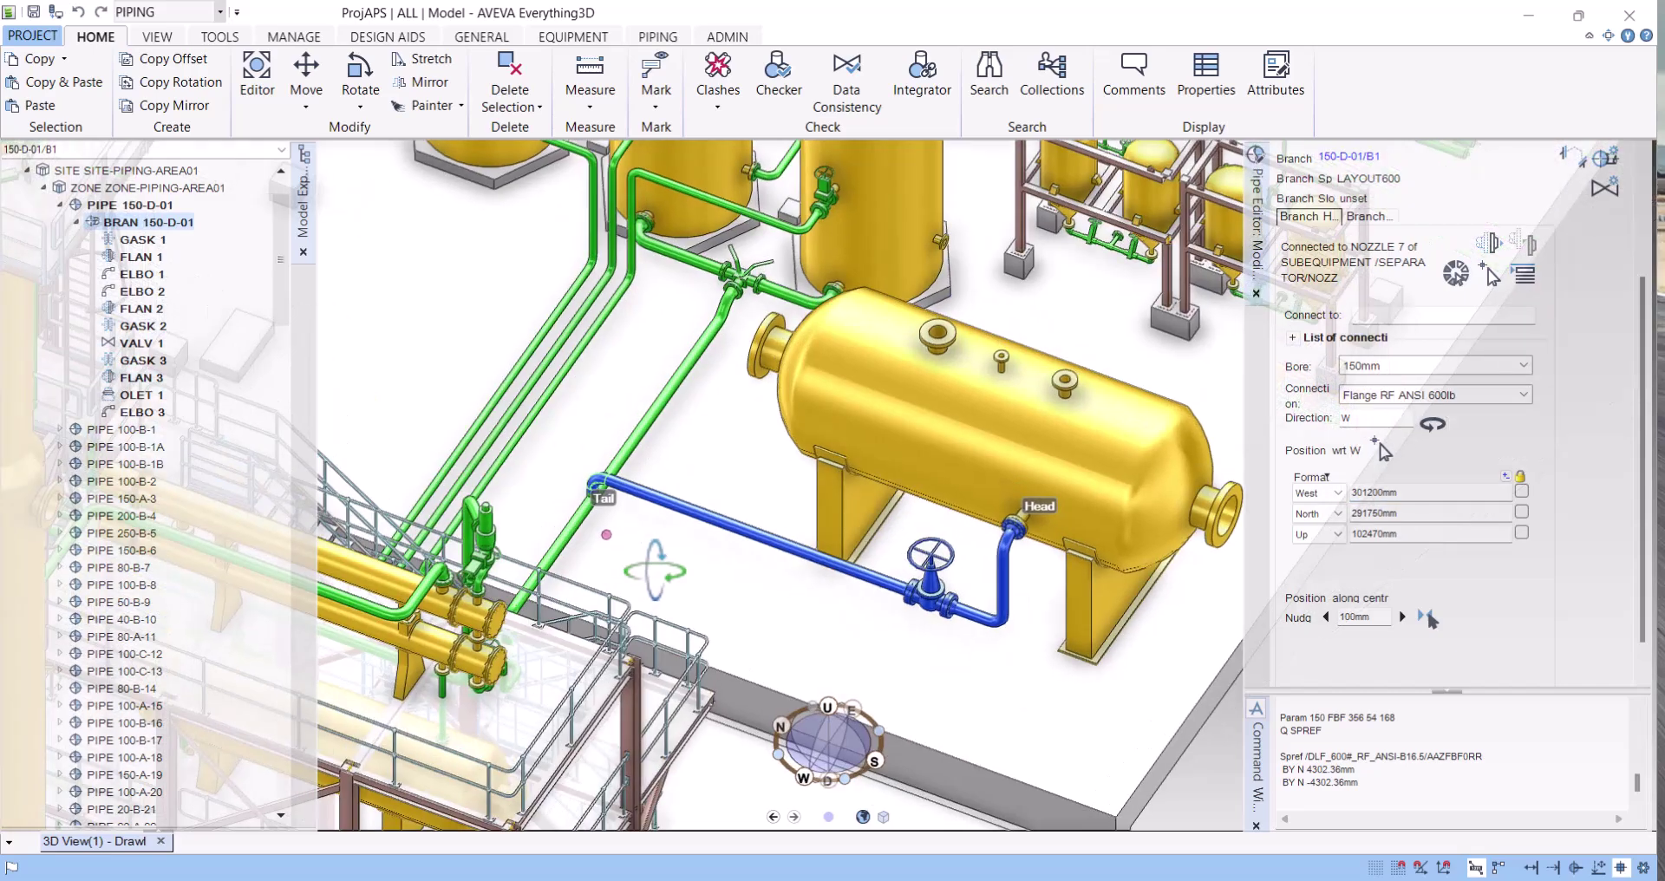
Create a second branch under pipe 150-D-01 with specification LAYOUT600, for the small take-off beside the valve
middle_drag(657, 556, 603, 531)
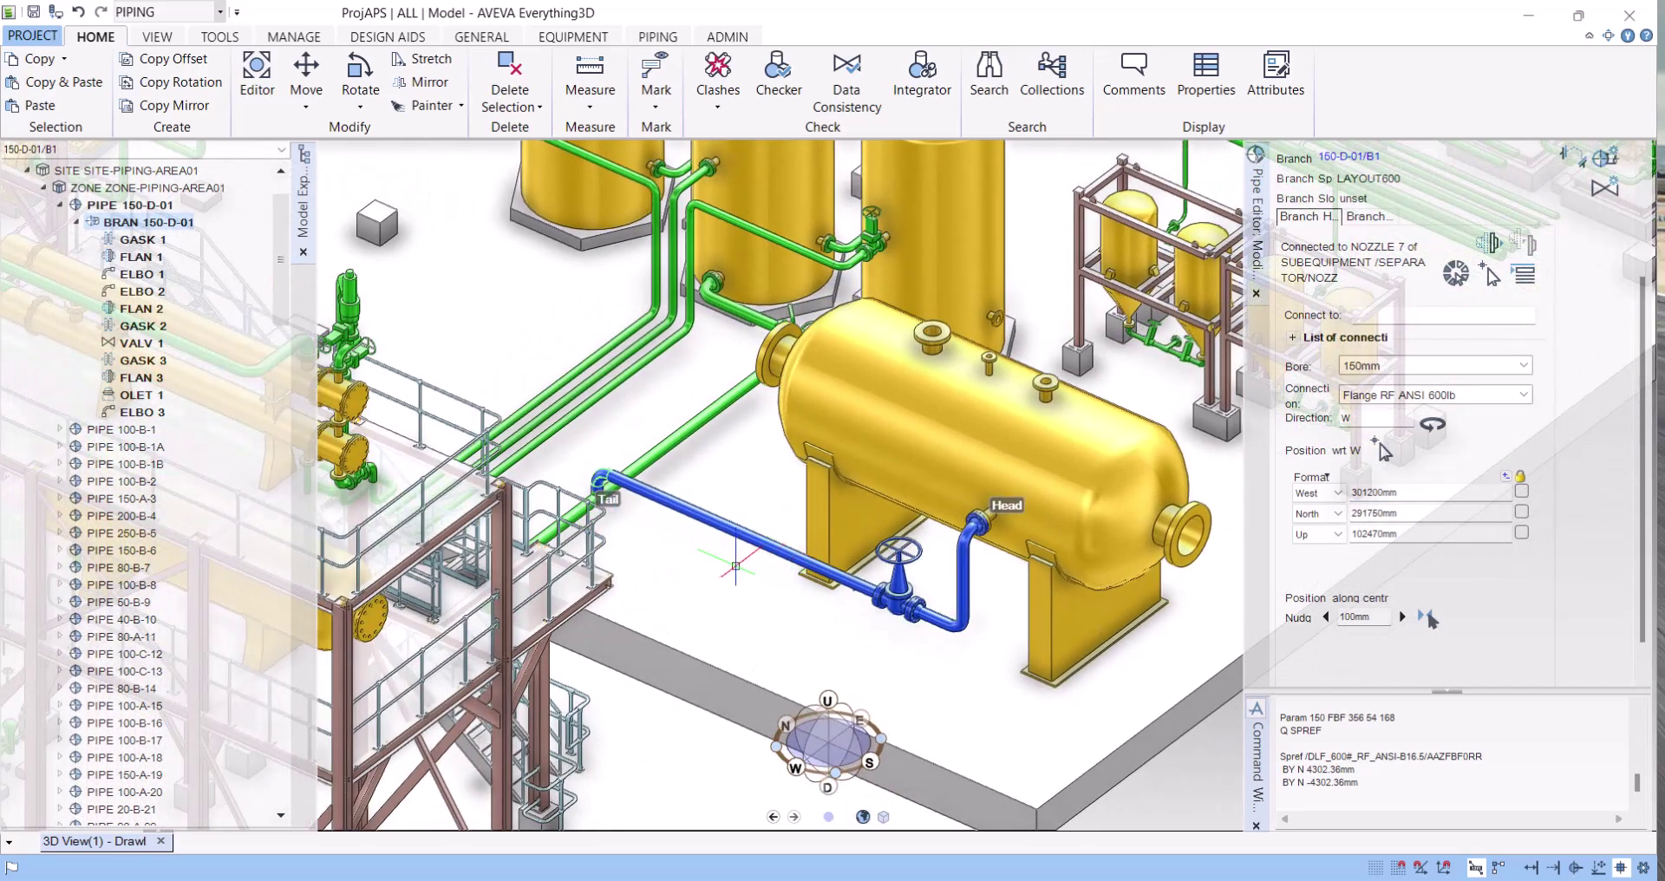
scroll(731, 579, up, 3)
scroll(731, 578, down, 3)
middle_drag(731, 578, 746, 555)
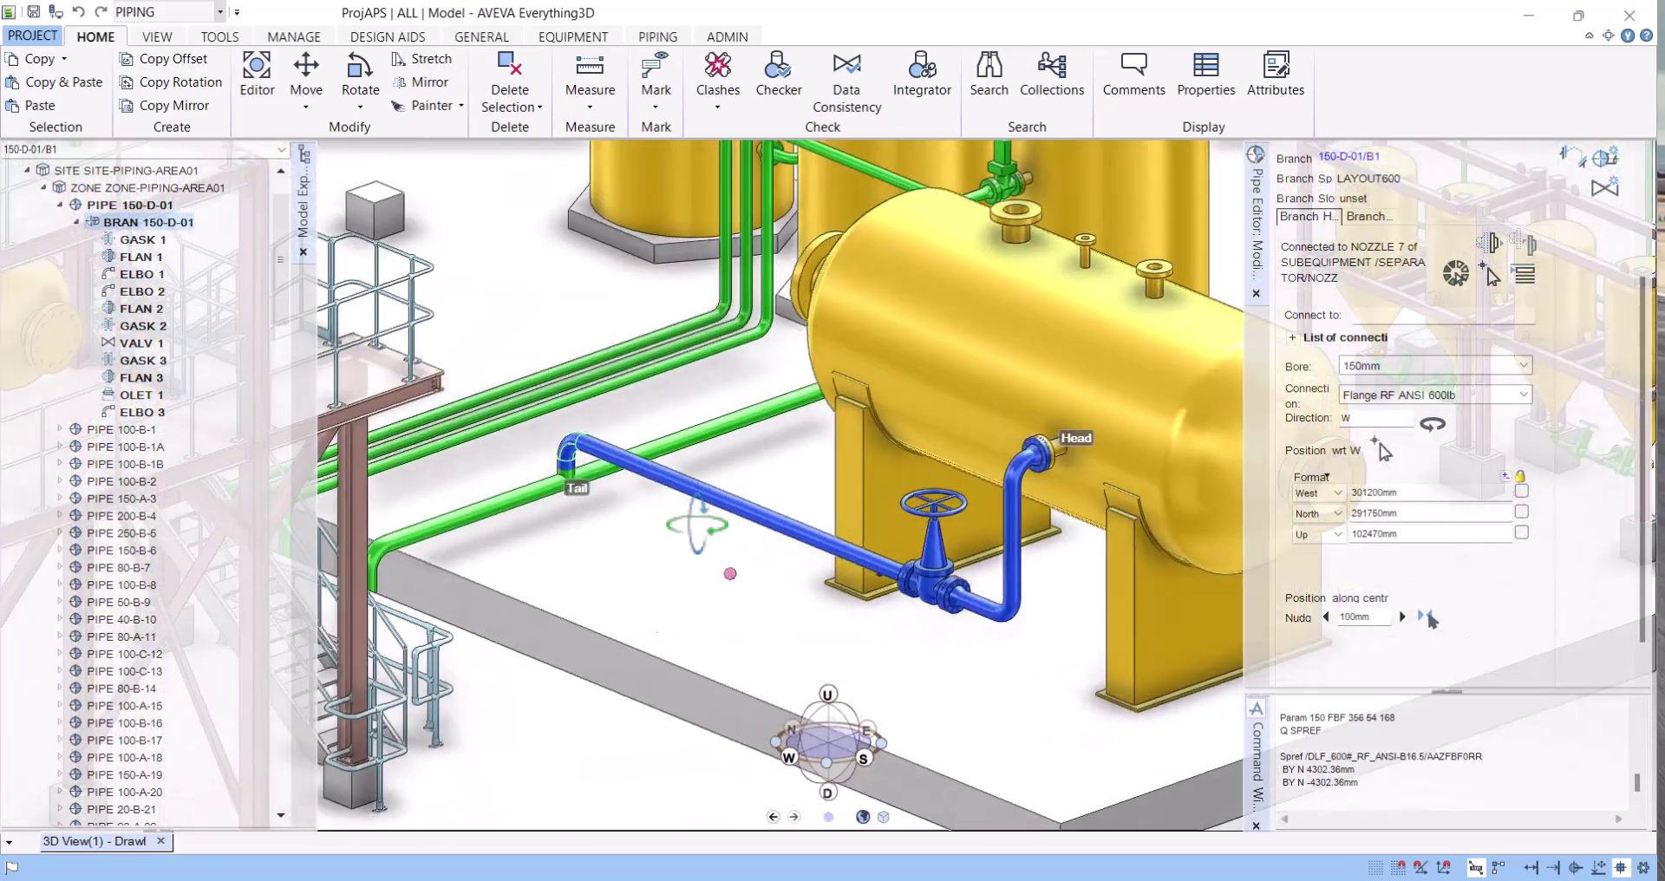
scroll(904, 577, up, 4)
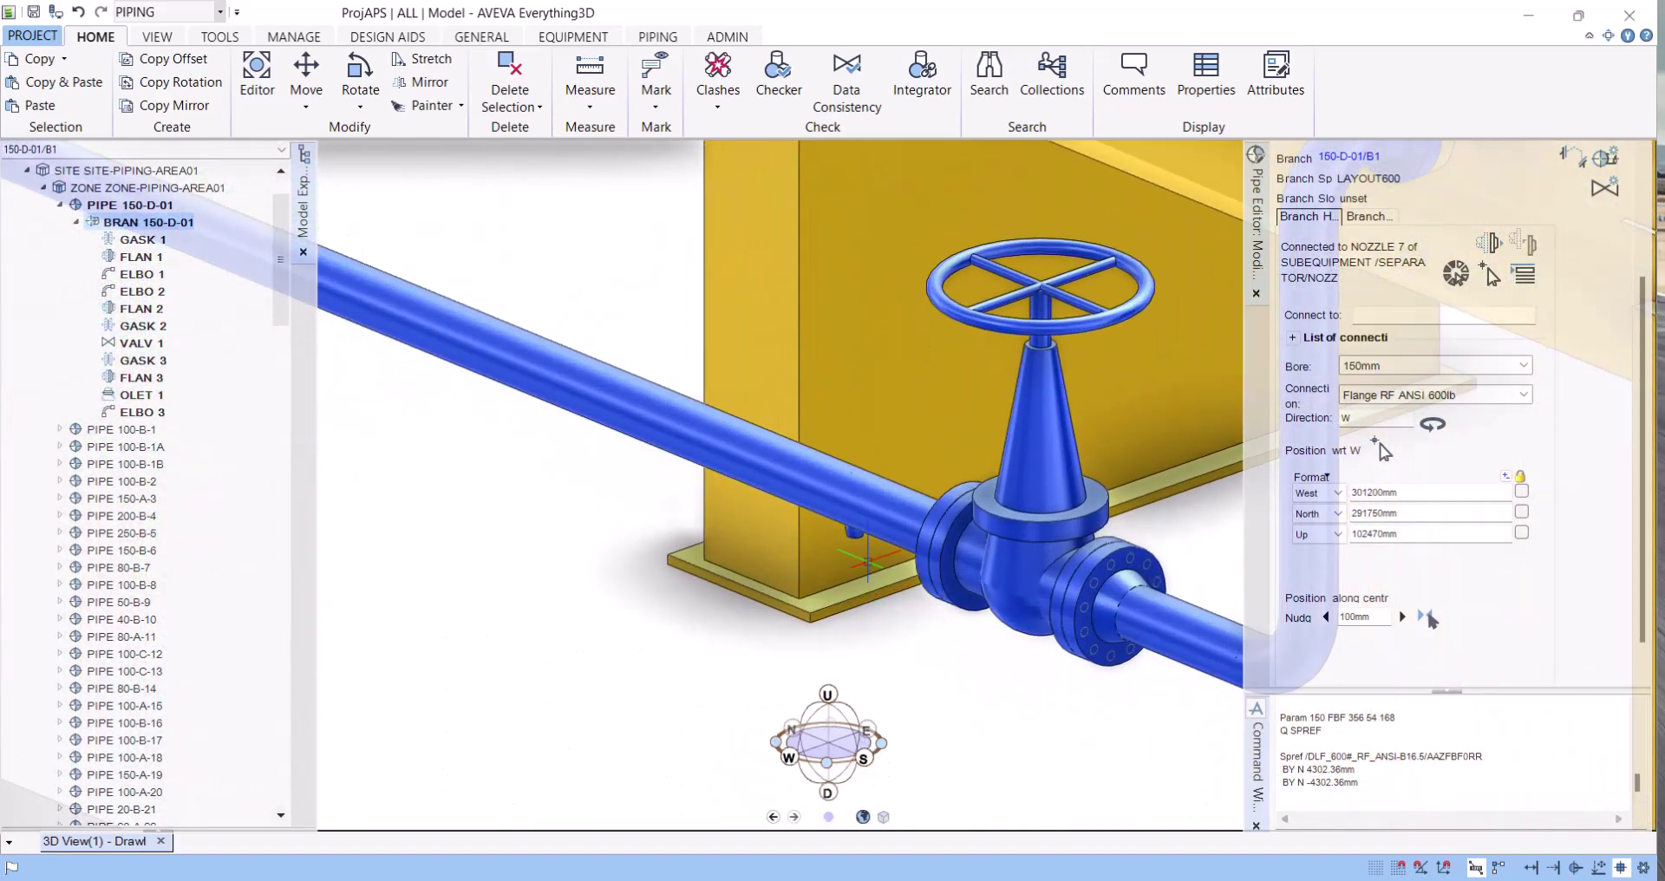
scroll(904, 577, down, 2)
click(77, 222)
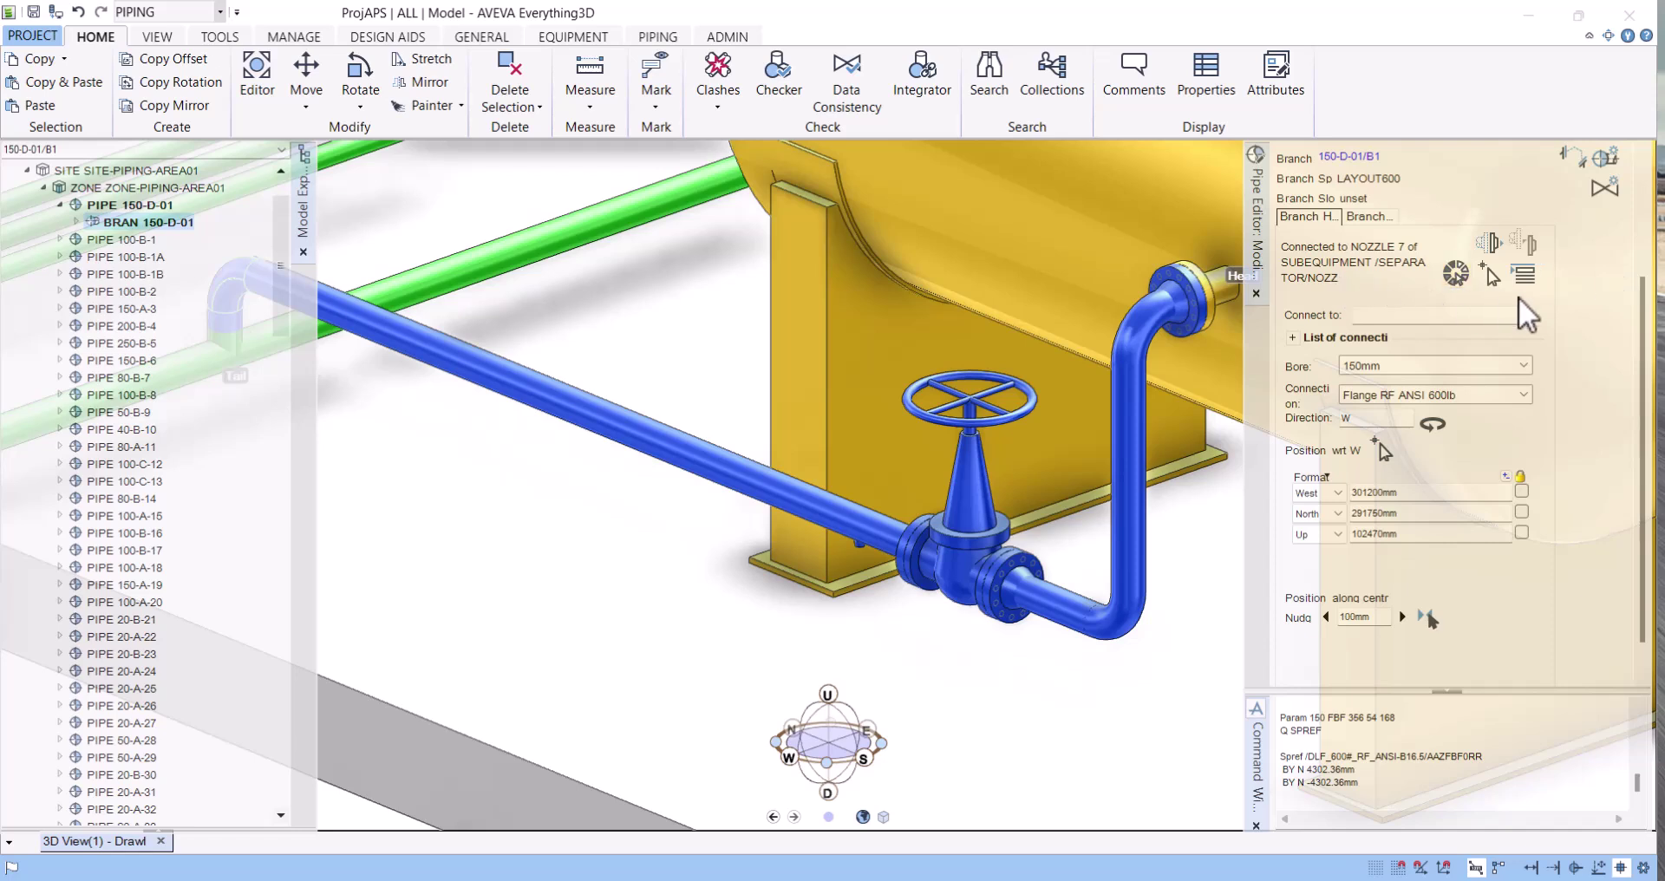
drag(1652, 347, 1658, 229)
scroll(1657, 229, down, 3)
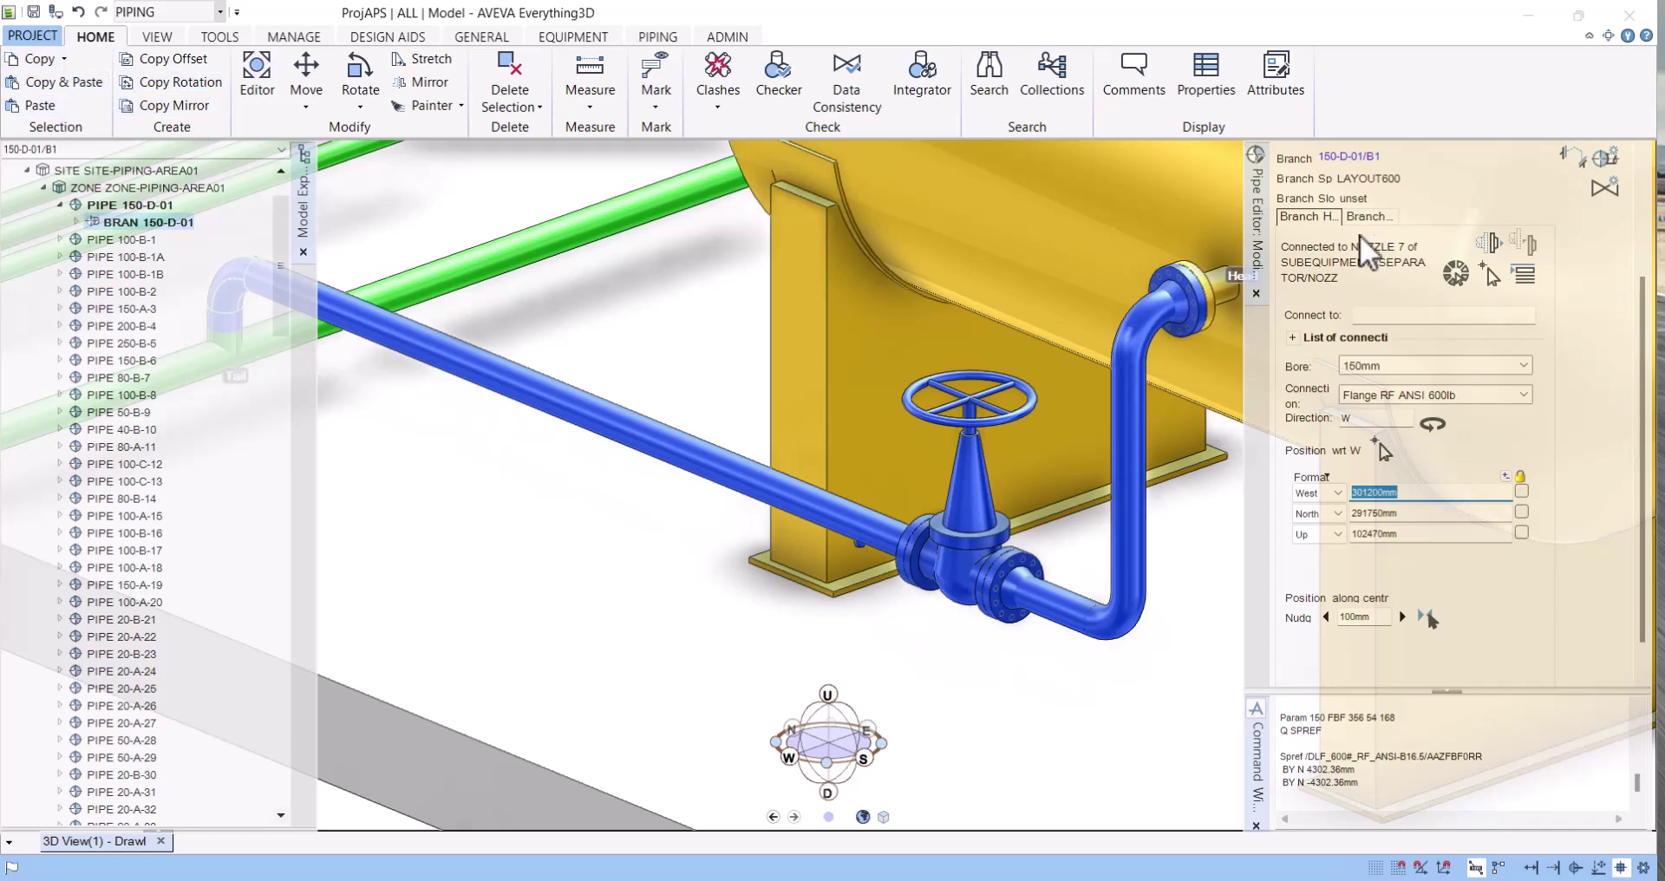
click(1606, 159)
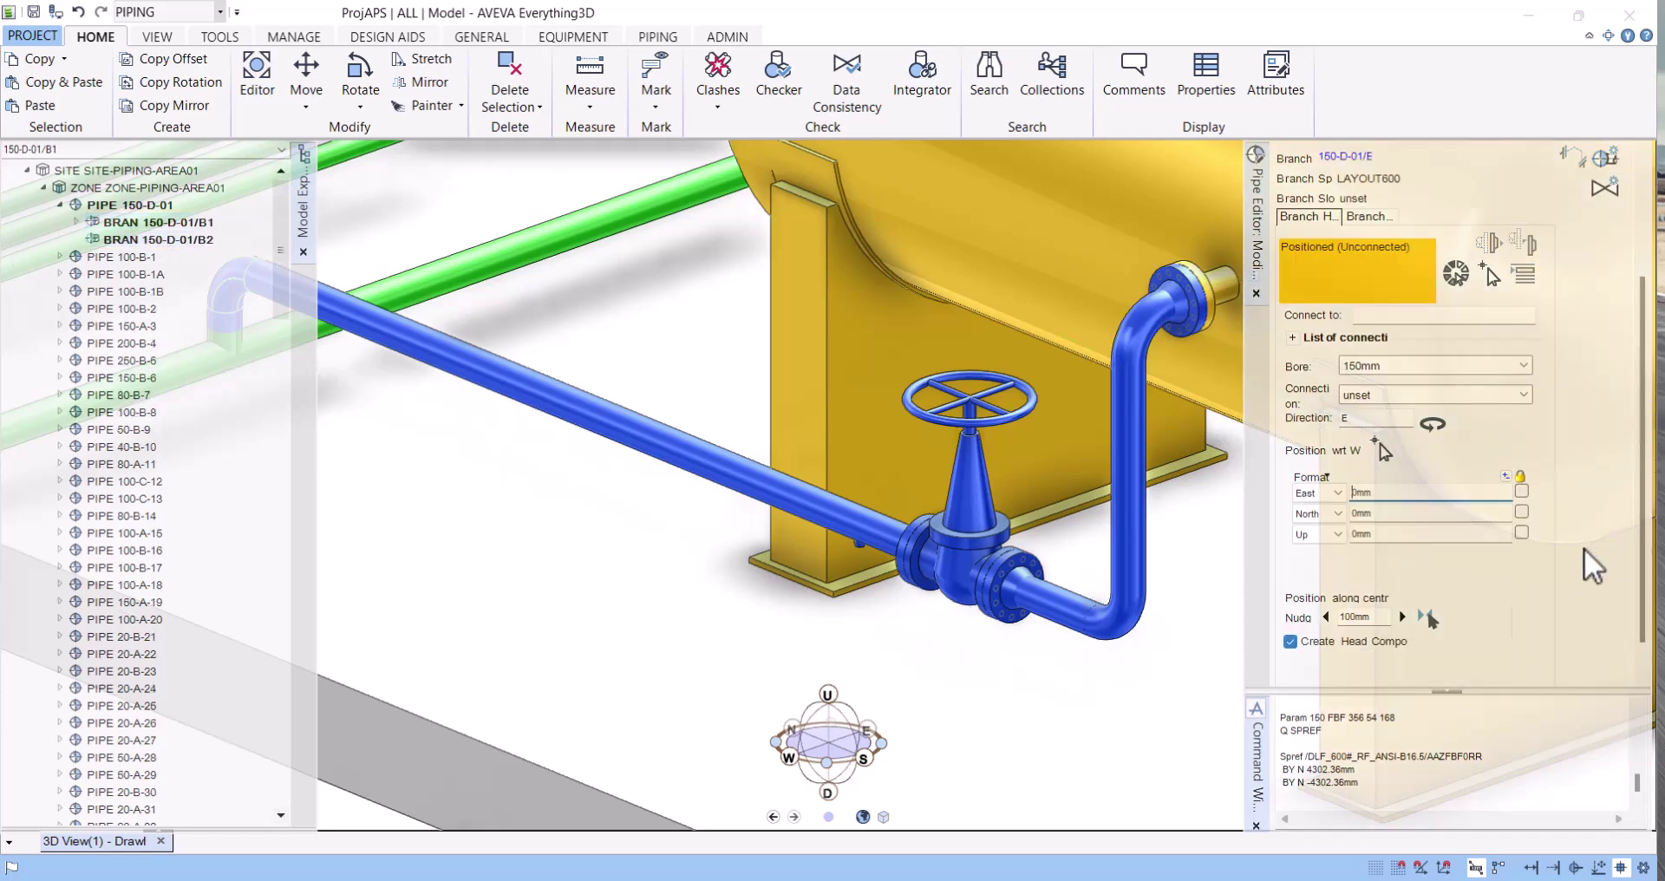
Connect the head of the new second branch to OLET 1 of branch 150-D-01/B1, beside the valve
click(1491, 283)
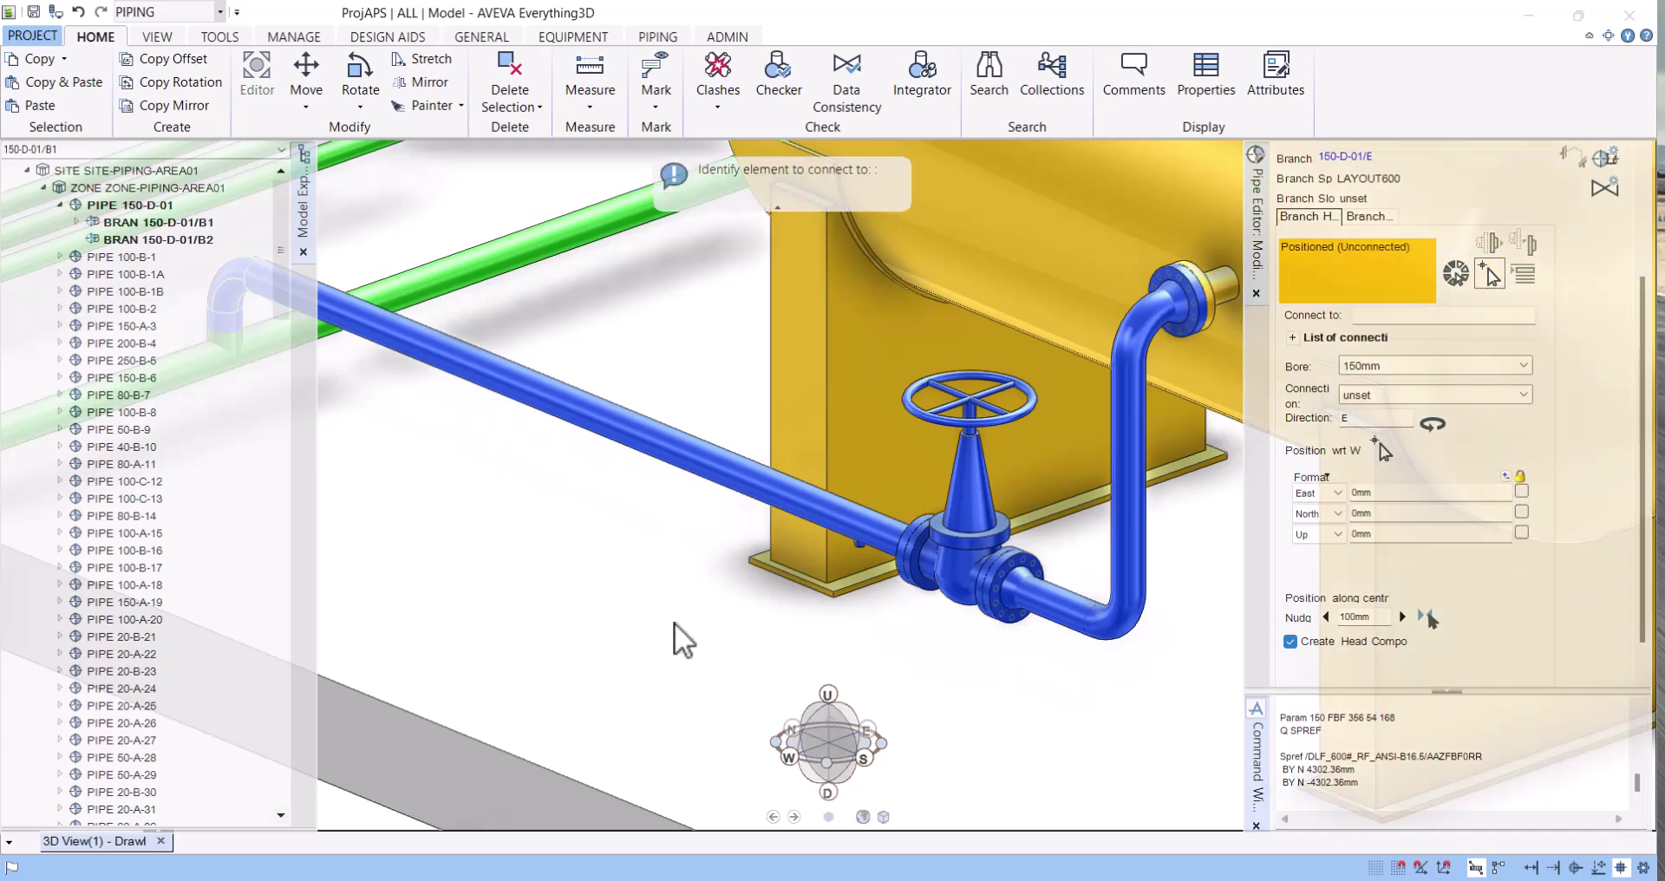
scroll(829, 538, up, 5)
click(912, 508)
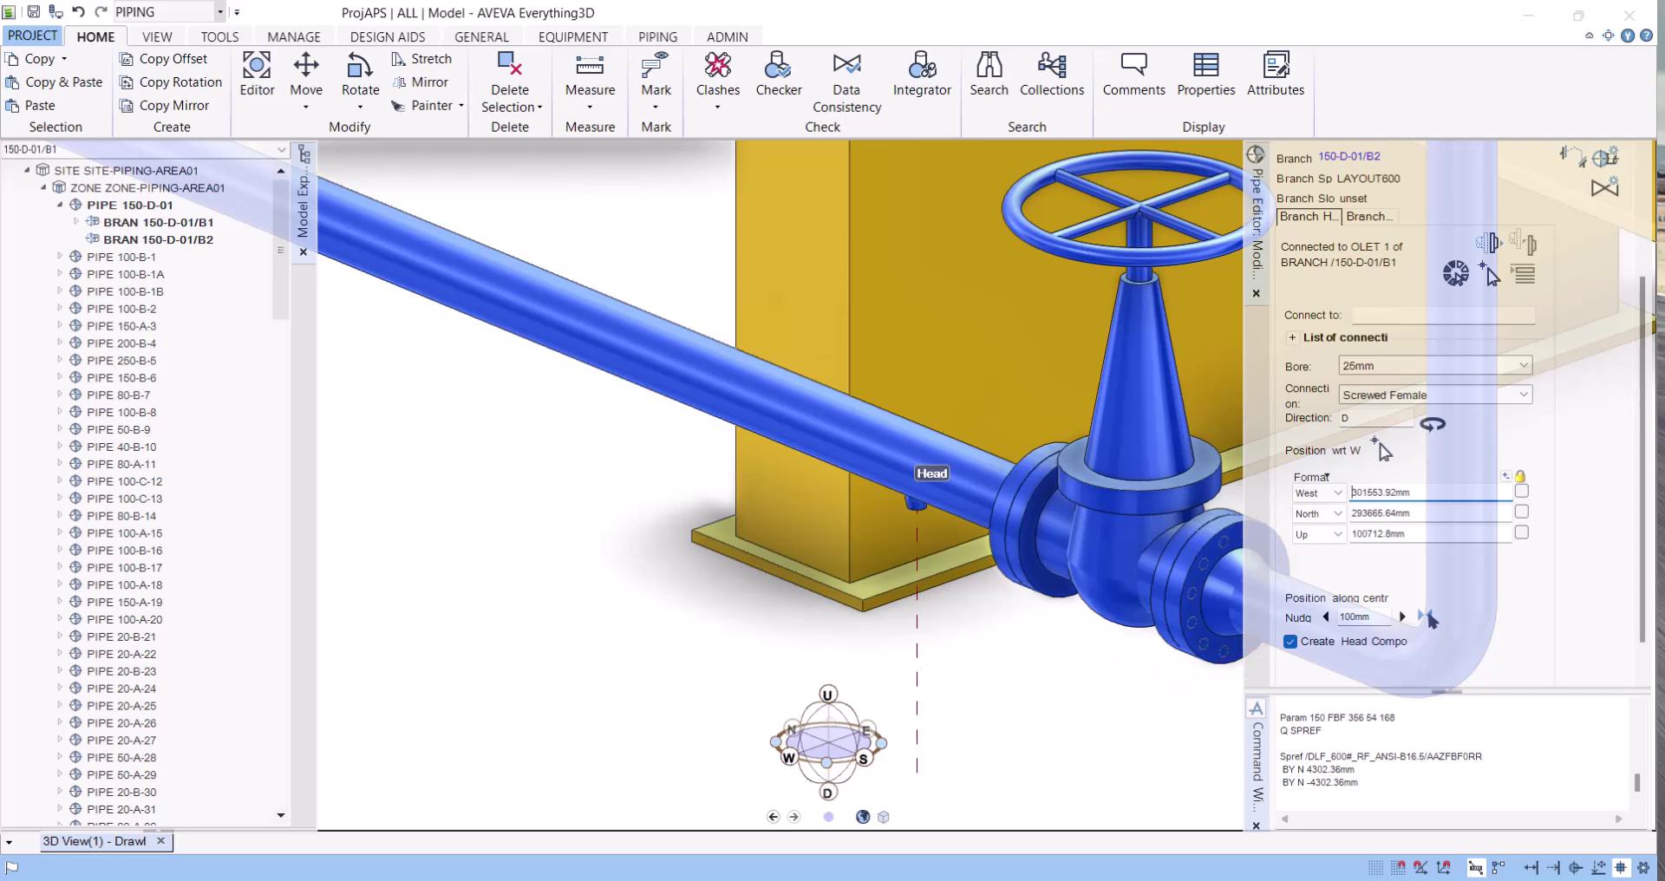
scroll(1599, 455, up, 3)
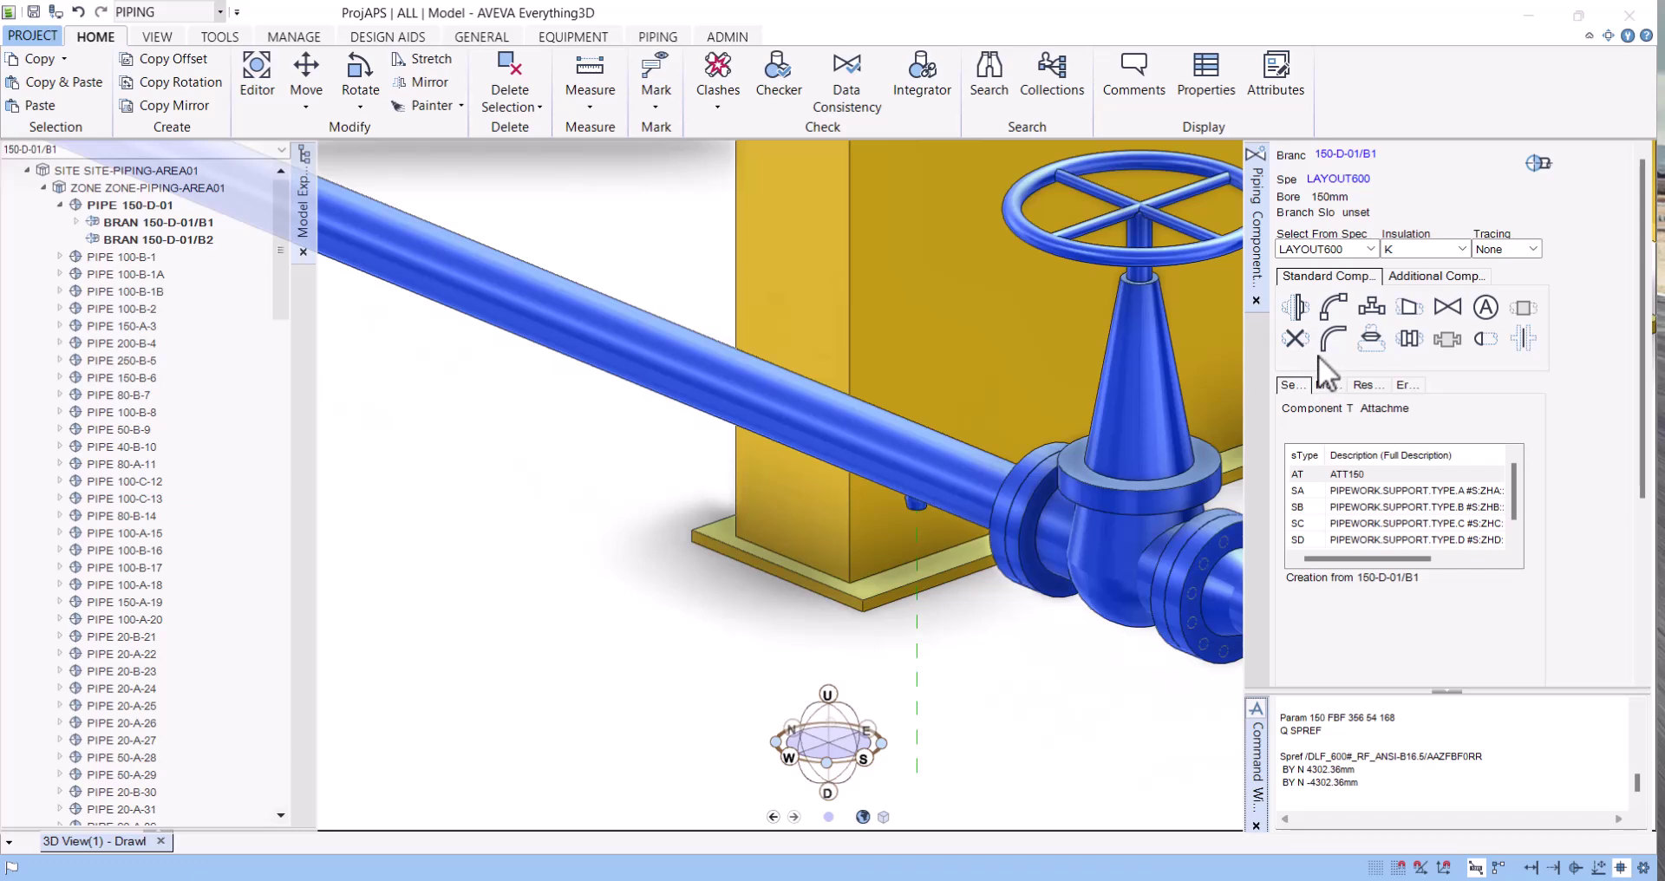
Create a connected WN flange (ANSI B16.5 #600 RF) with branch 150-D-01/B1 as the current branch
click(1296, 308)
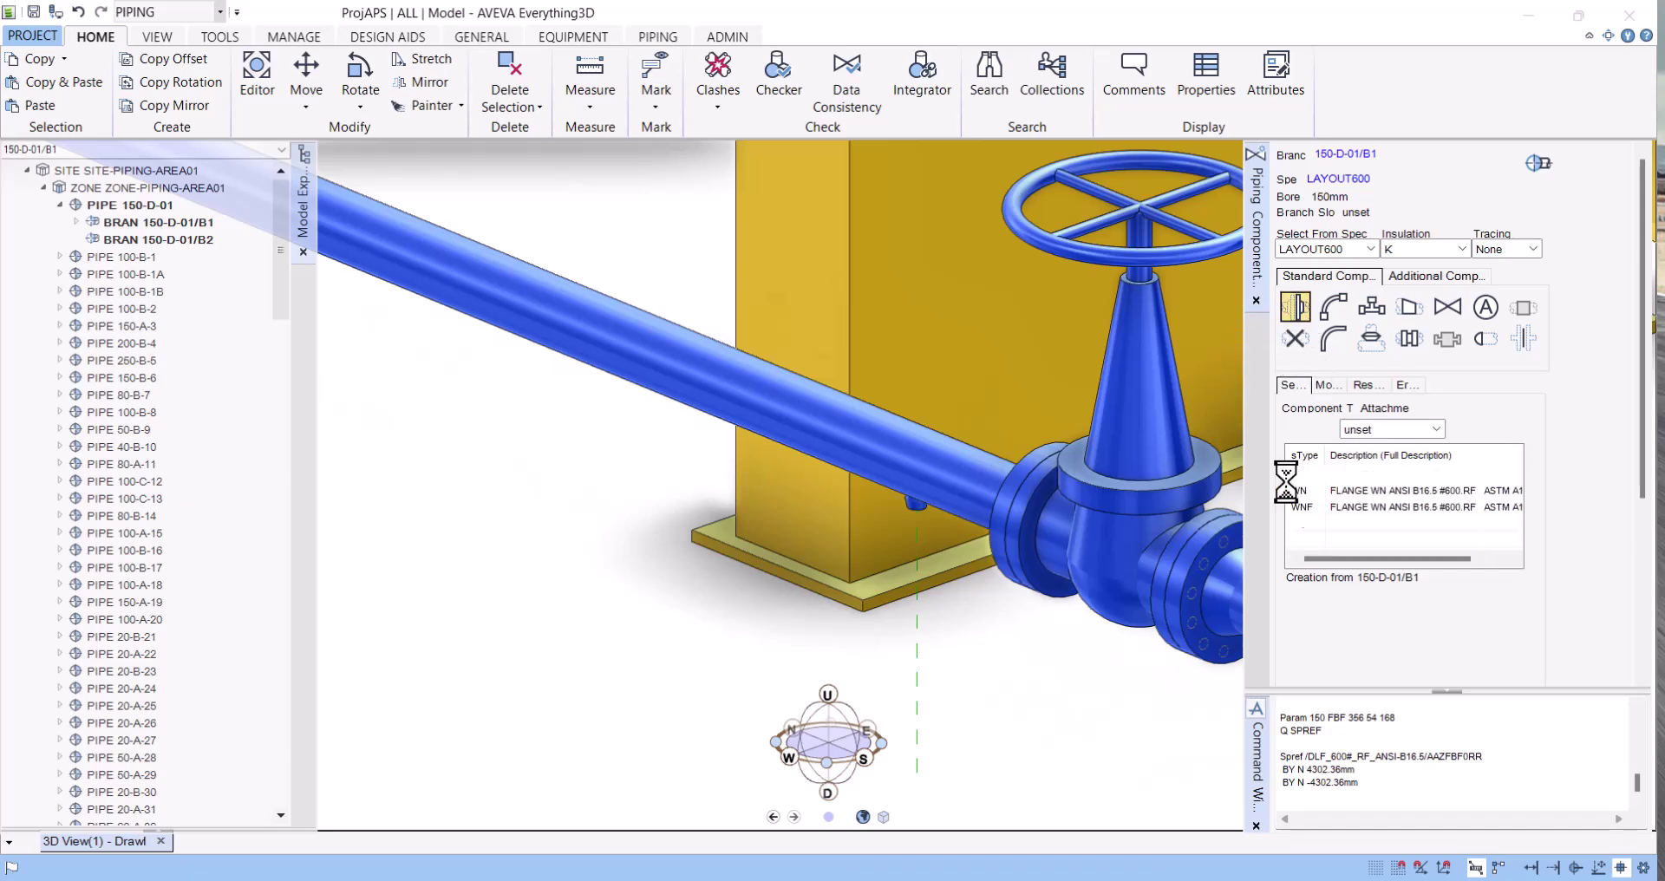
click(1349, 490)
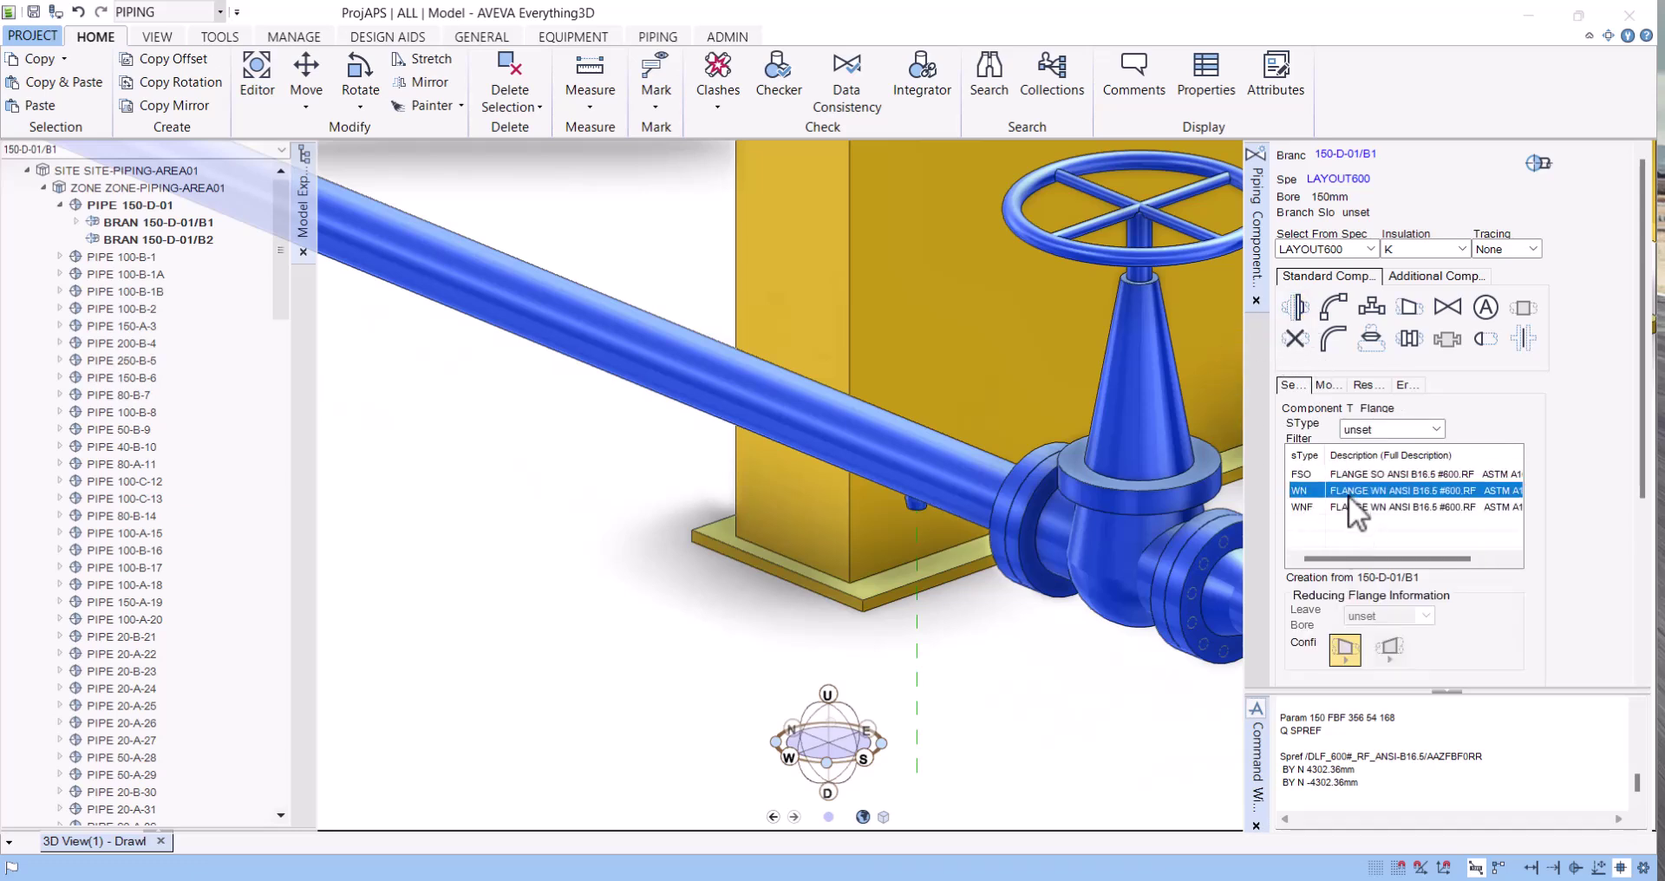
scroll(1493, 622, down, 2)
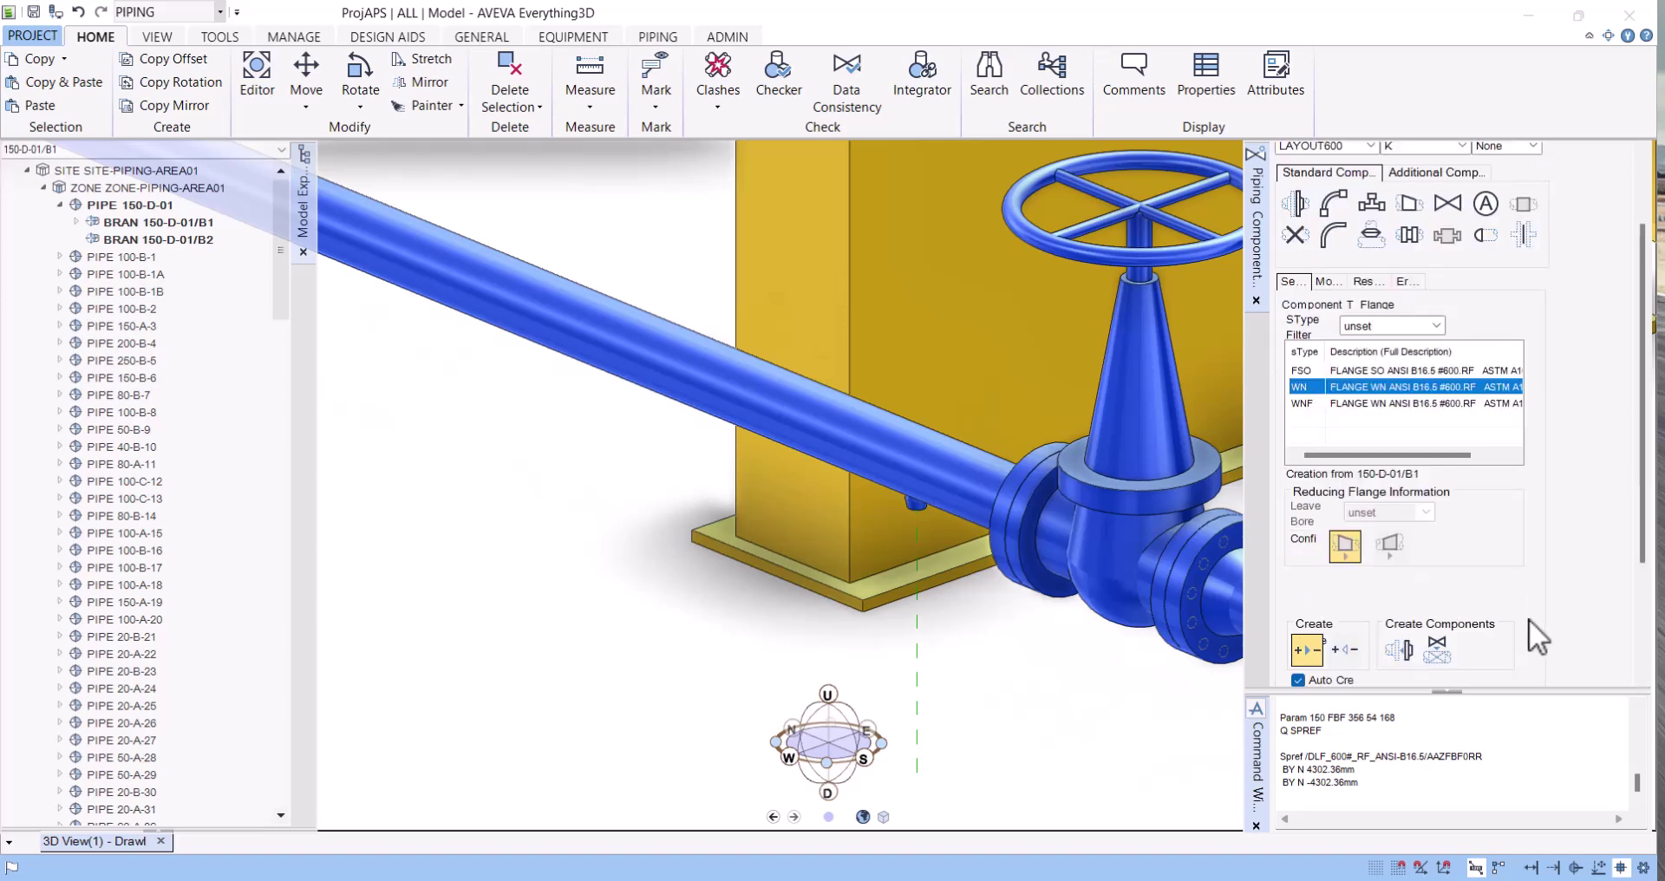
click(1407, 653)
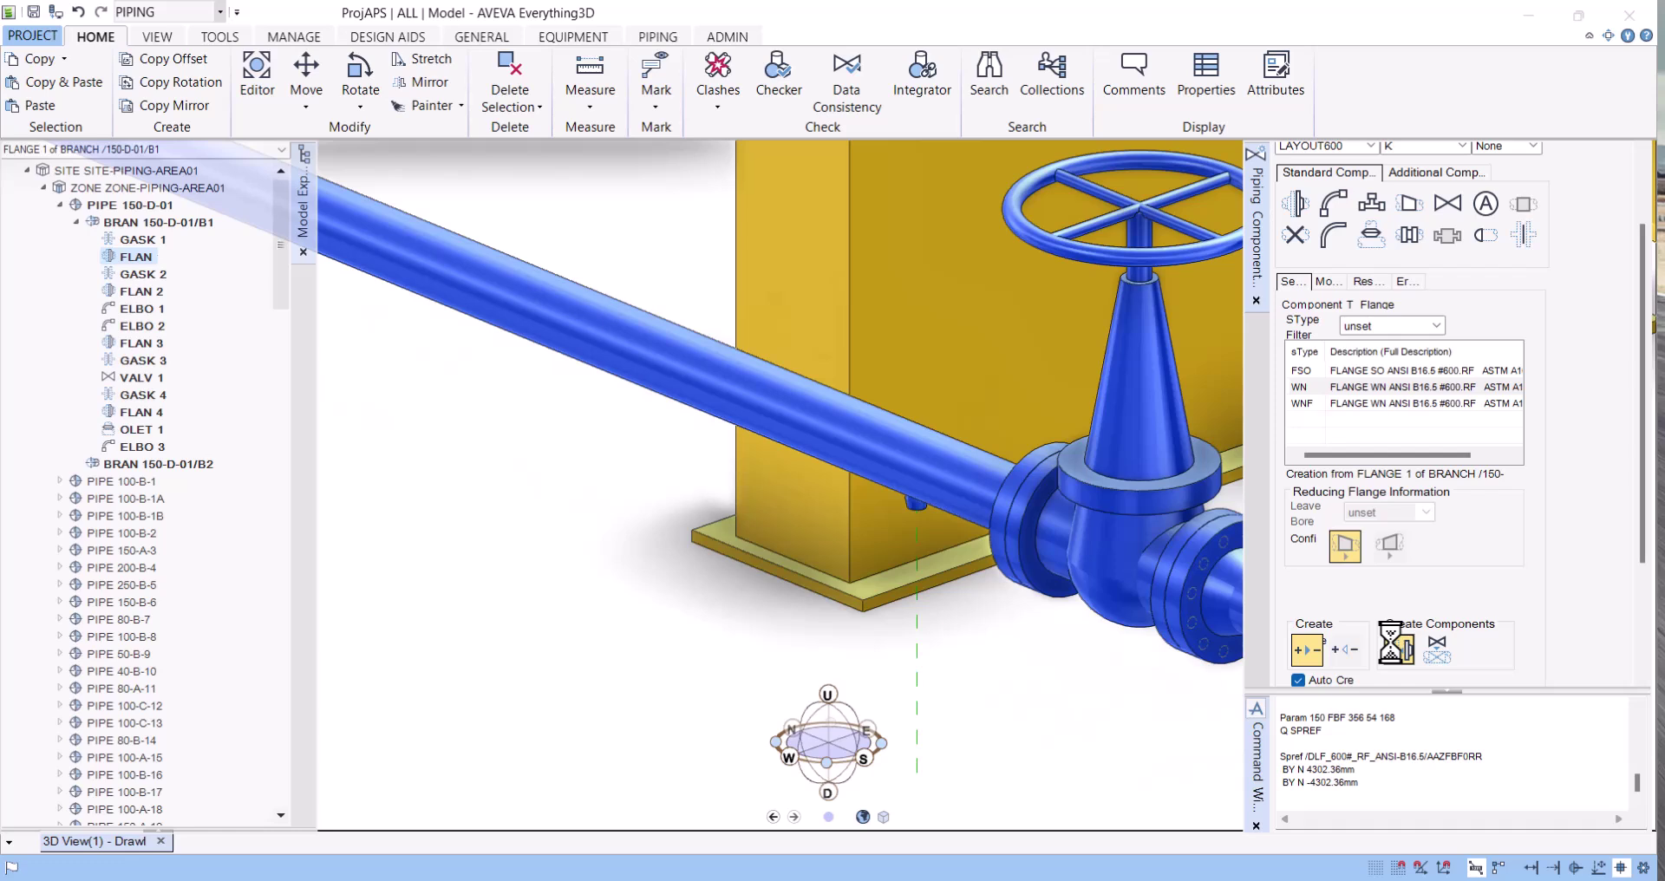
Select branch 150-D-01/B2 in the model hierarchy and make it current for component creation
click(139, 463)
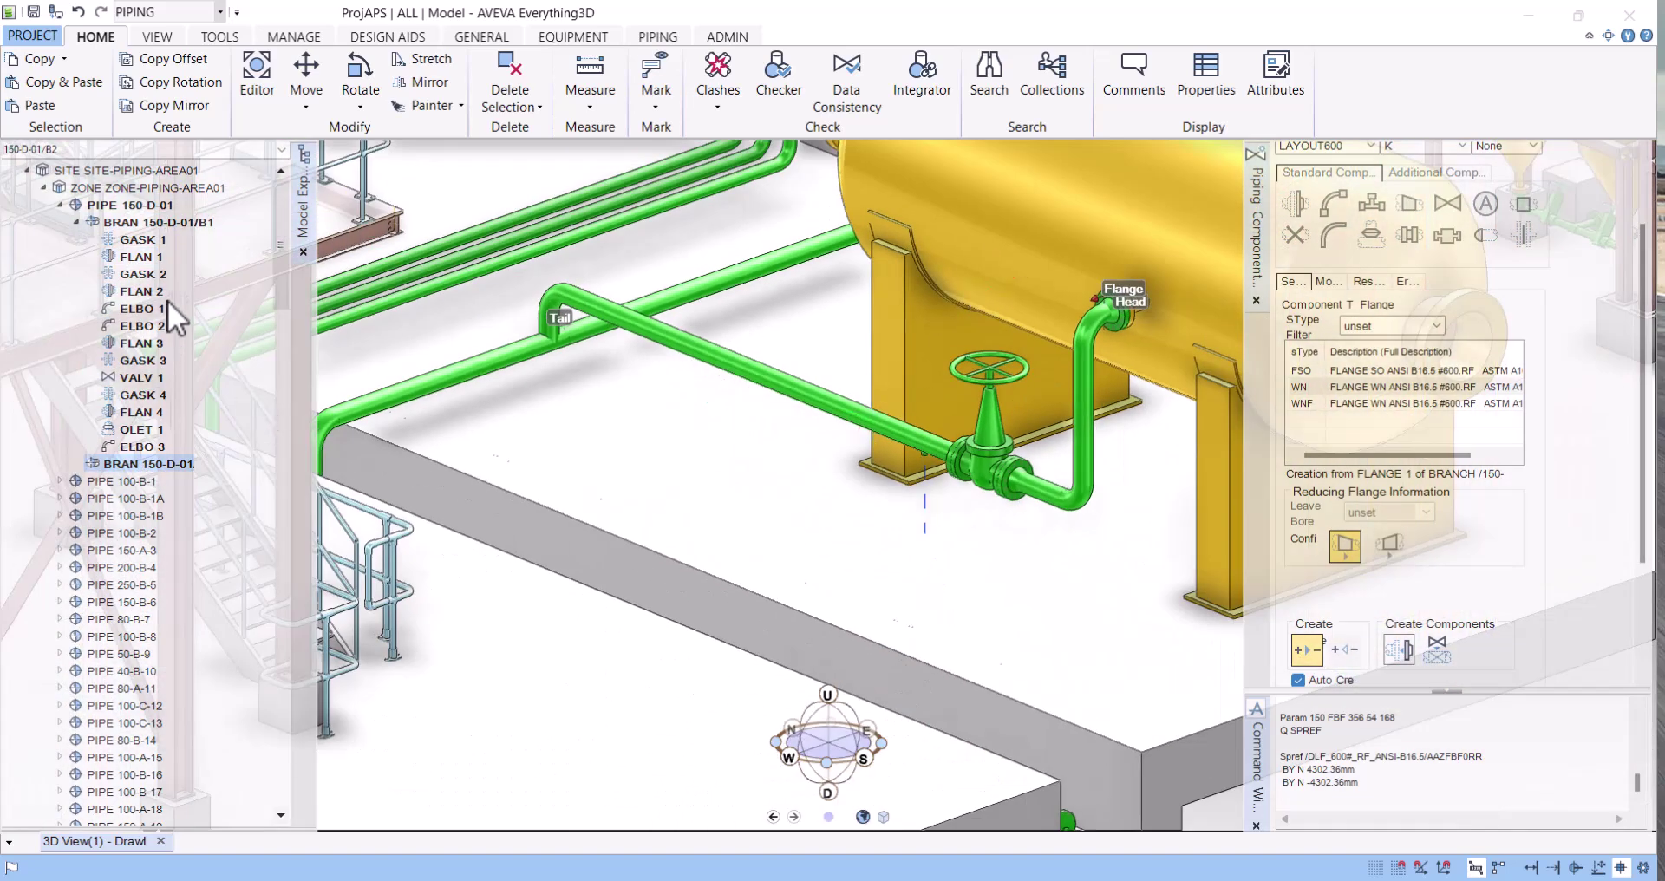
click(131, 255)
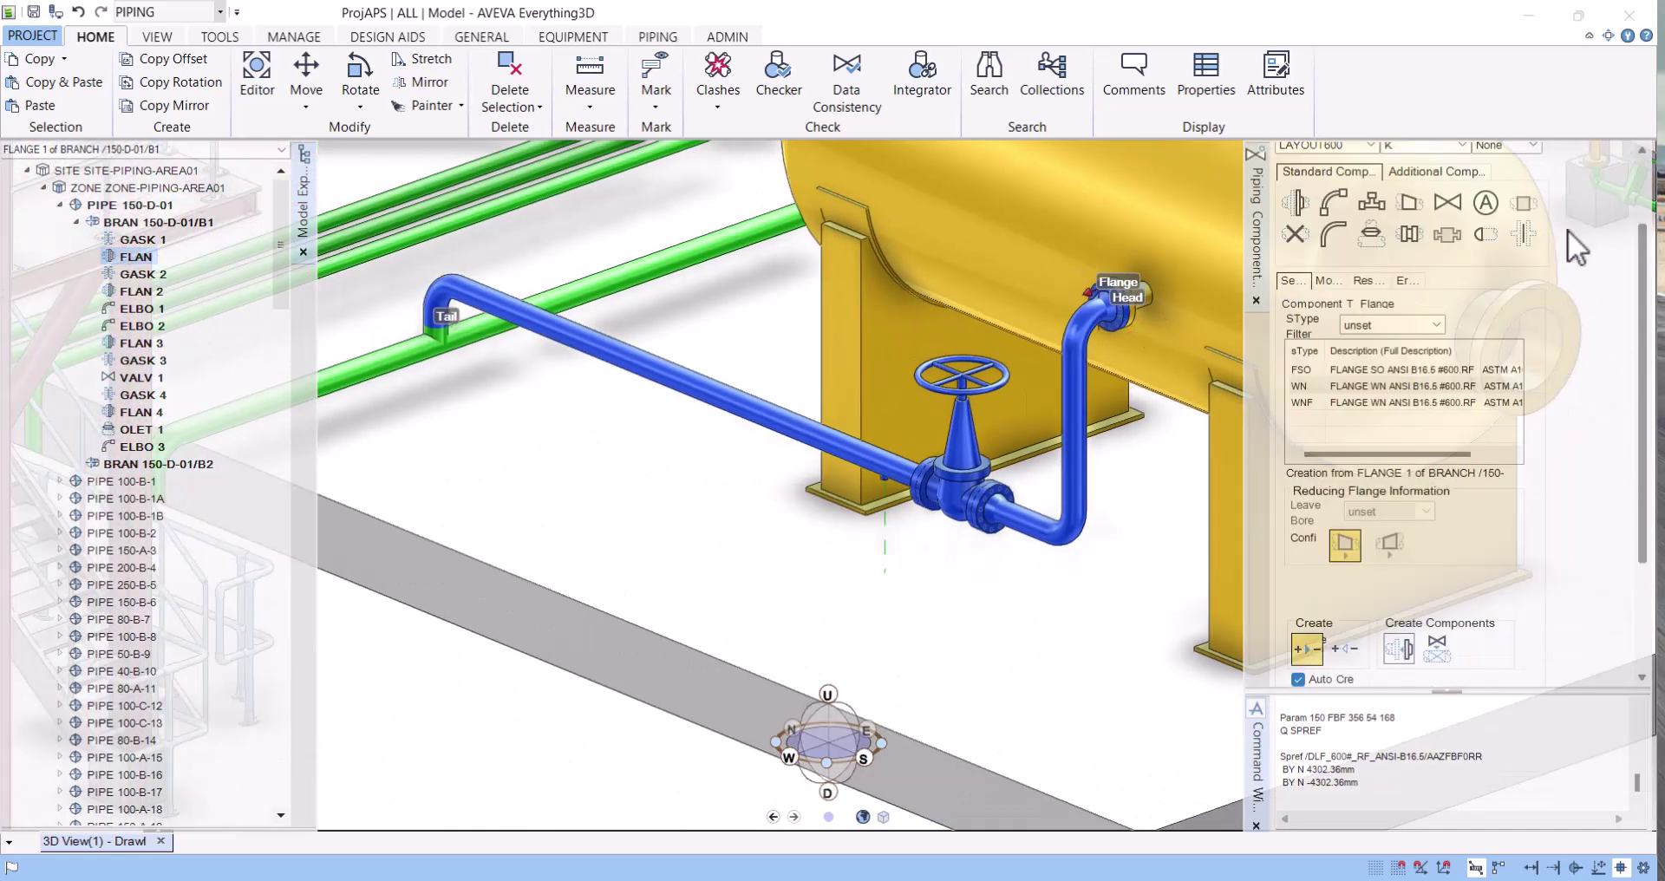
click(149, 464)
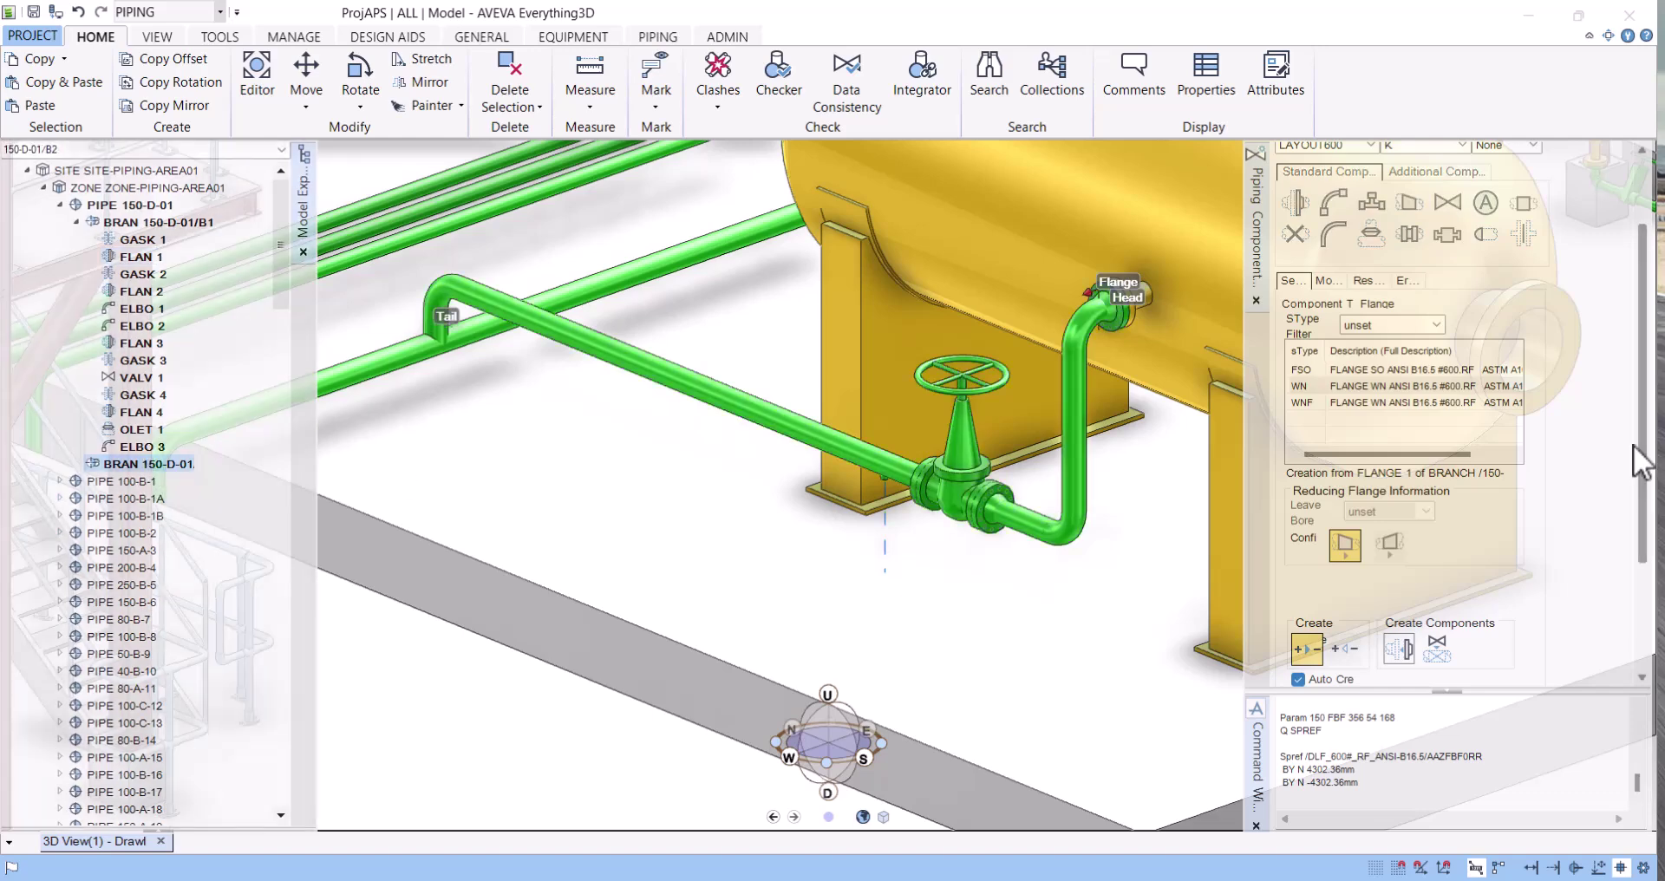
scroll(1497, 159, up, 2)
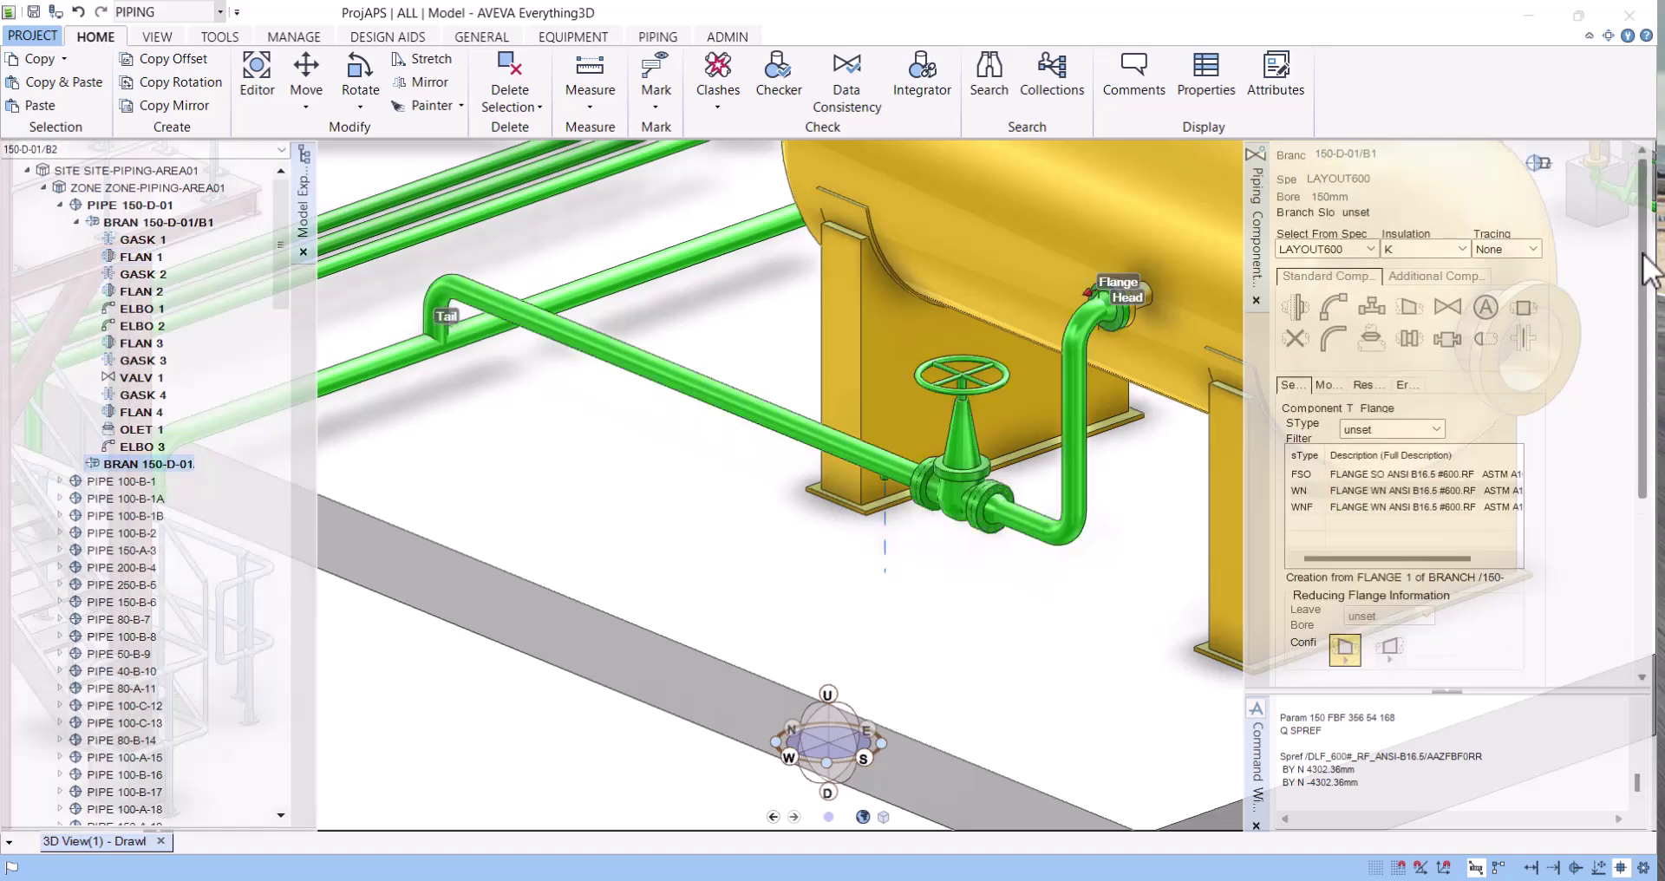
click(1533, 160)
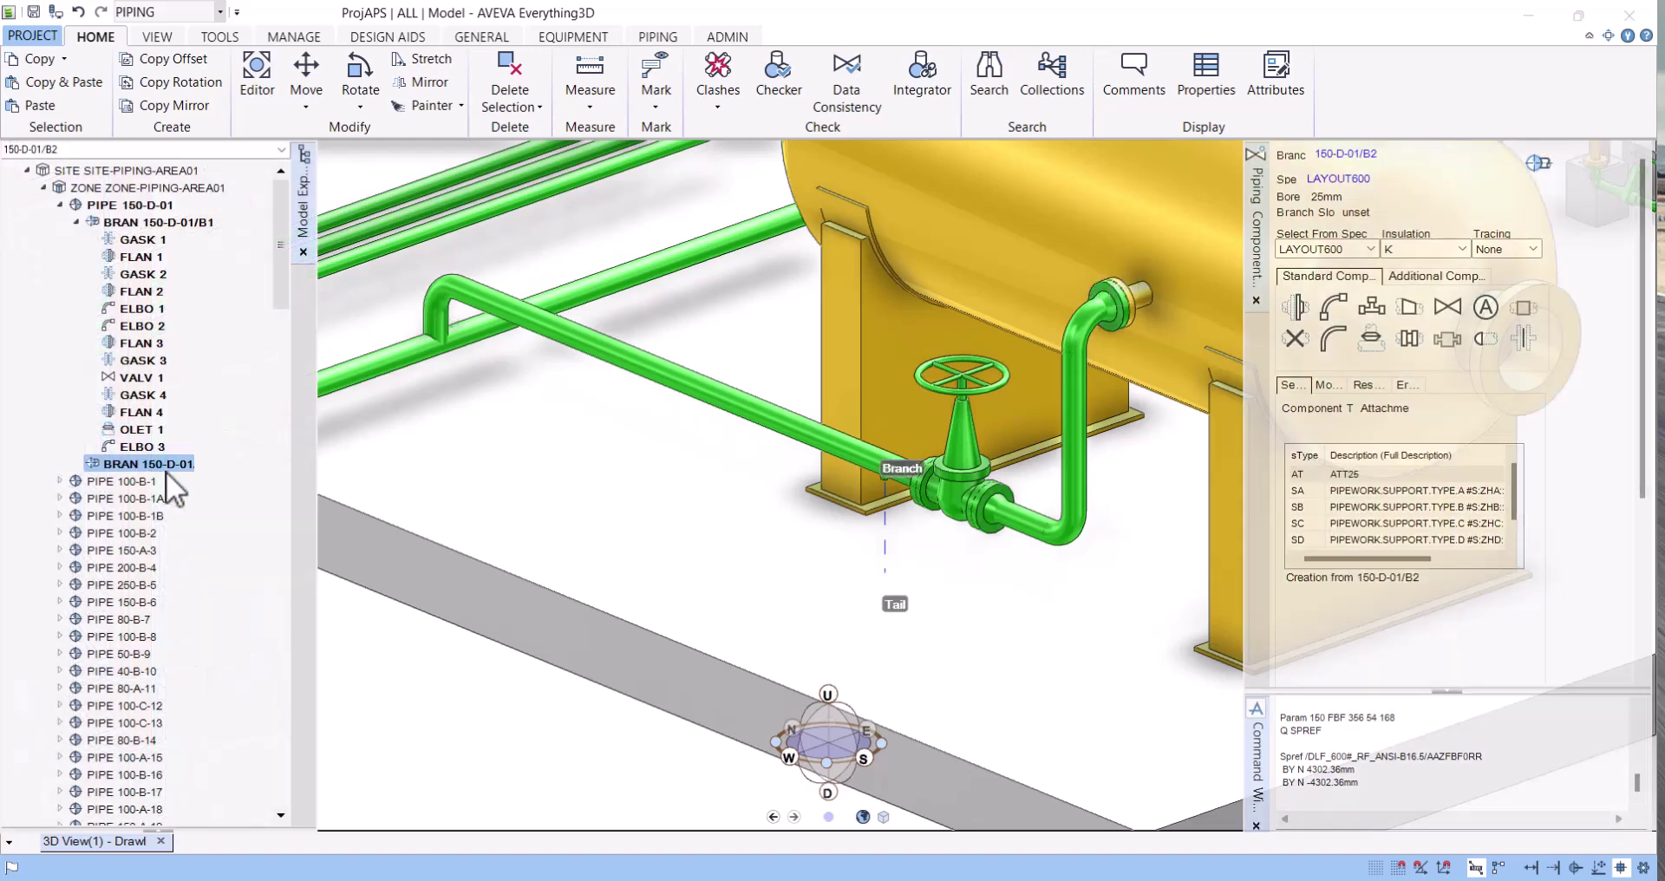
click(132, 445)
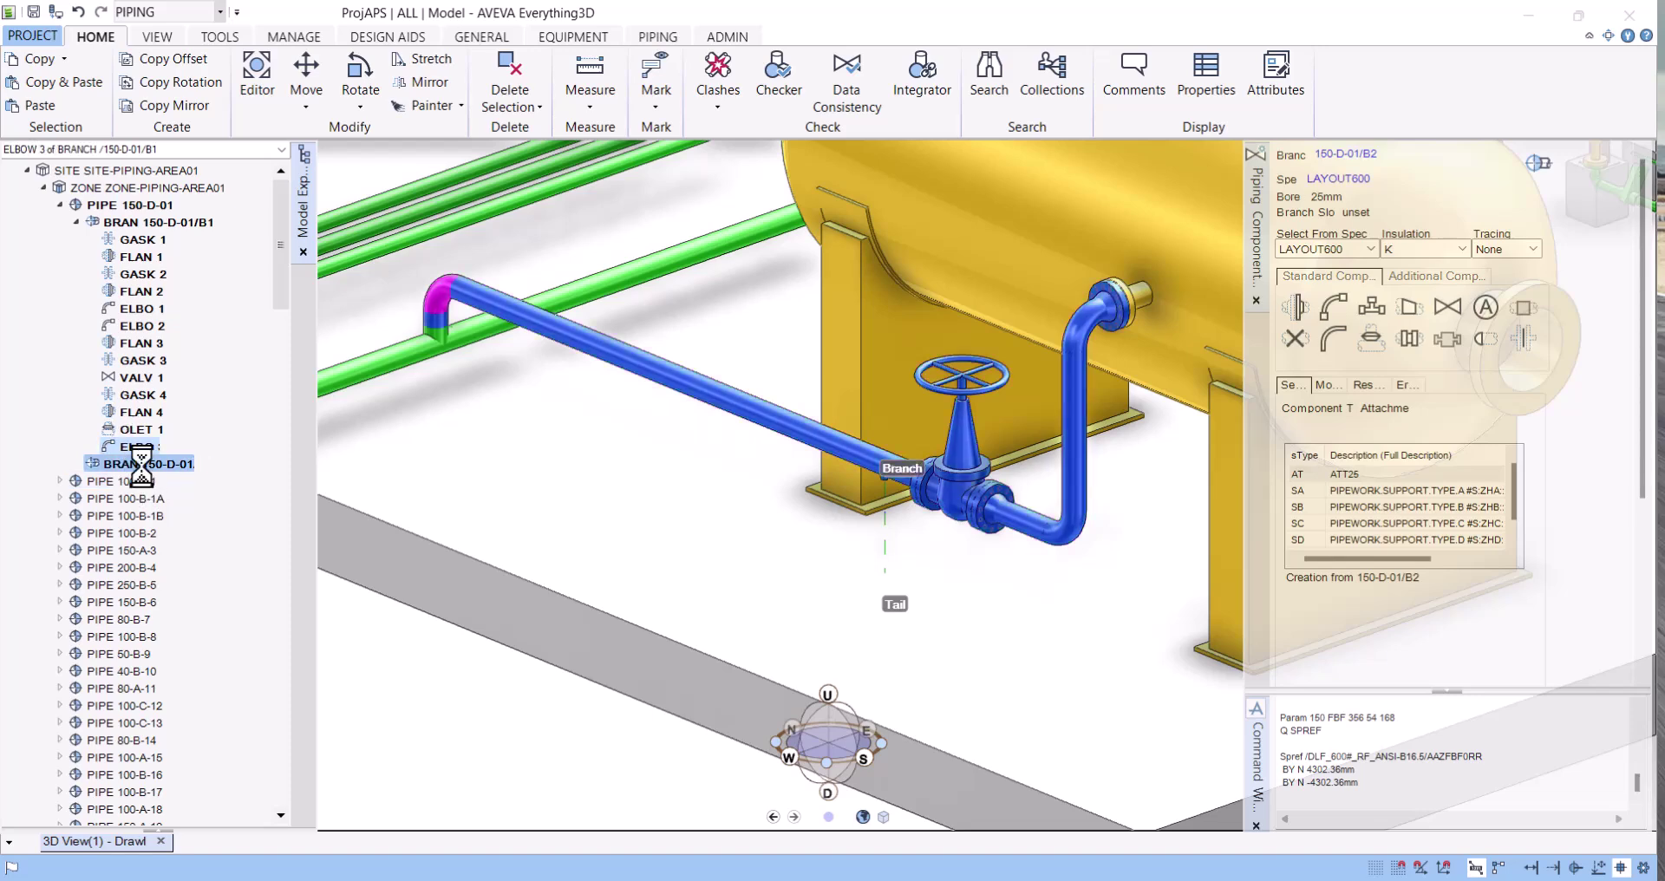
click(139, 464)
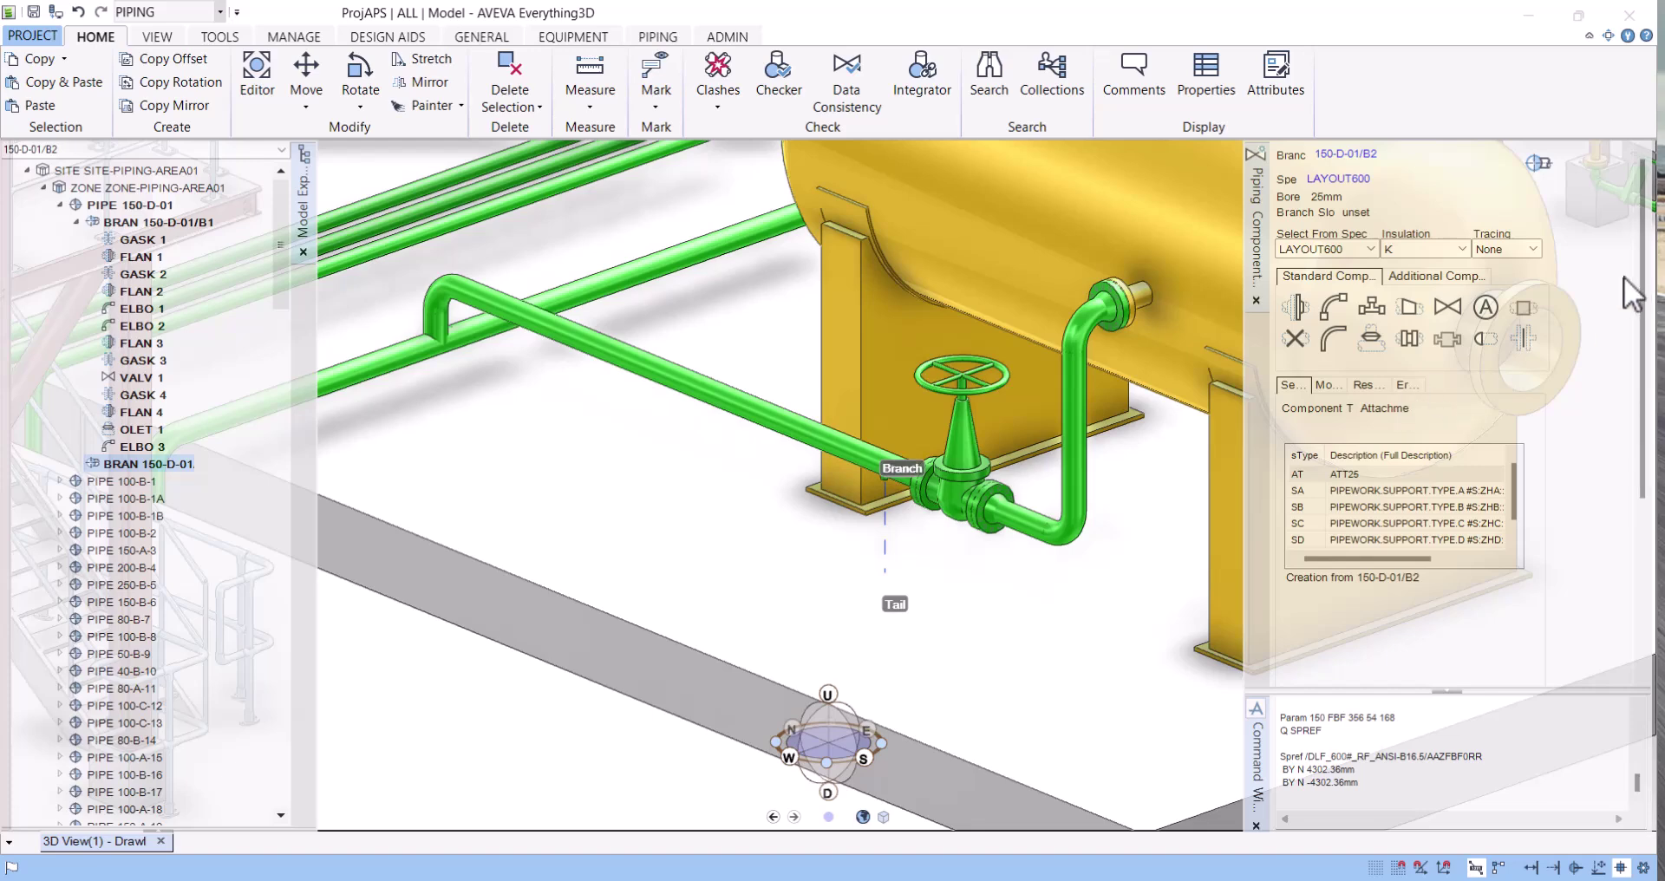
Choose the flange component type for branch 150-D-01/B2 and turn off skipping of connected components
click(1294, 306)
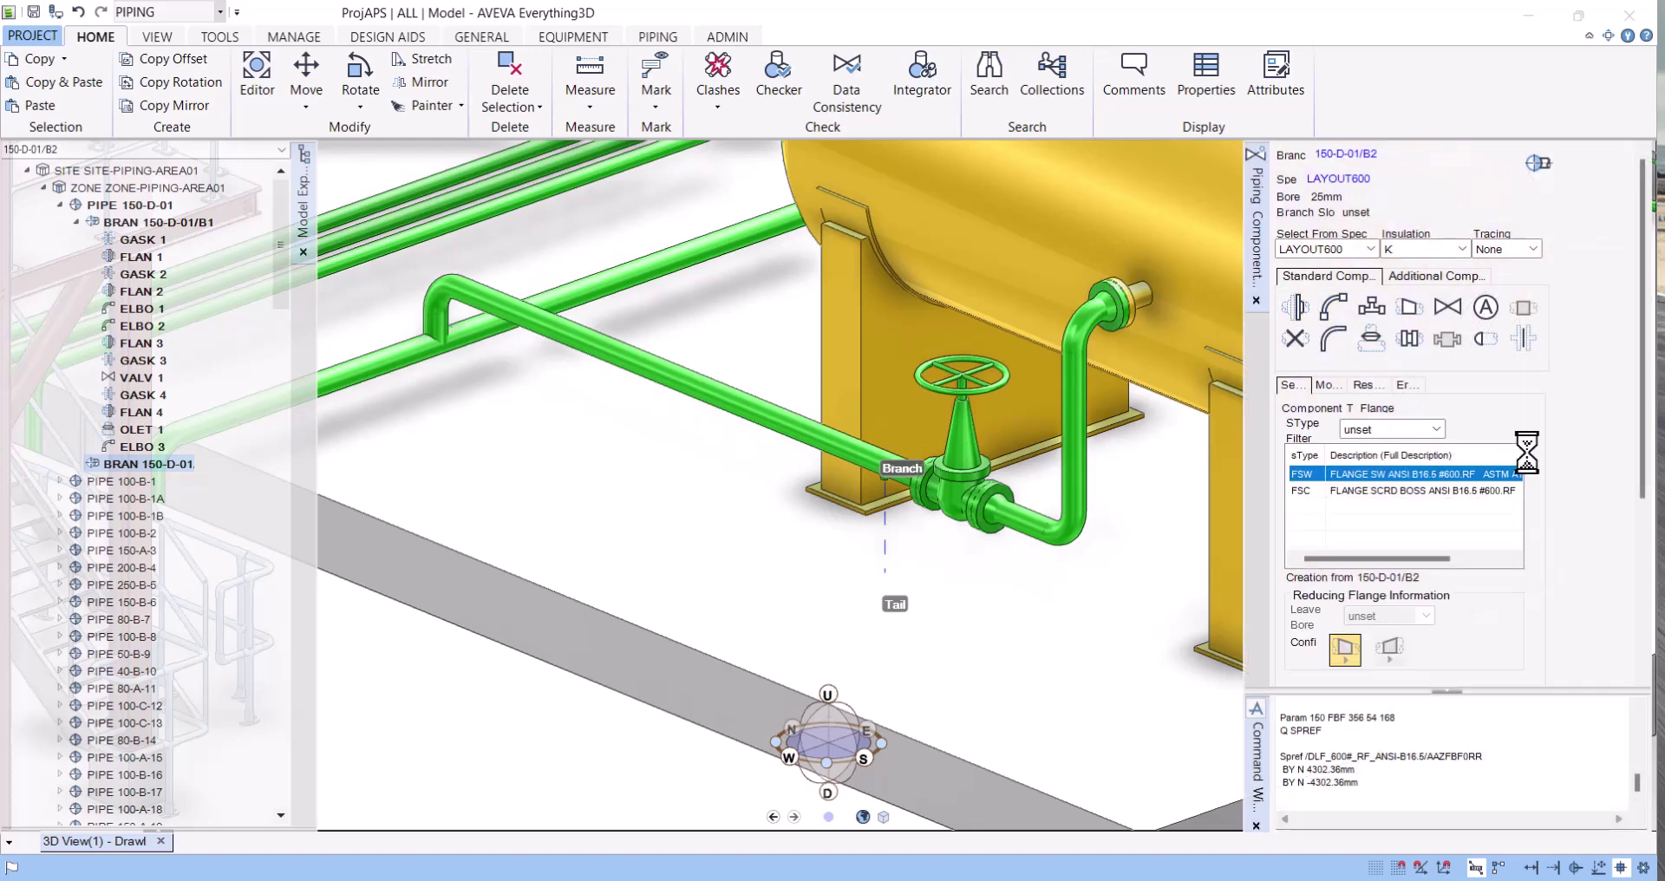
scroll(1611, 482, down, 3)
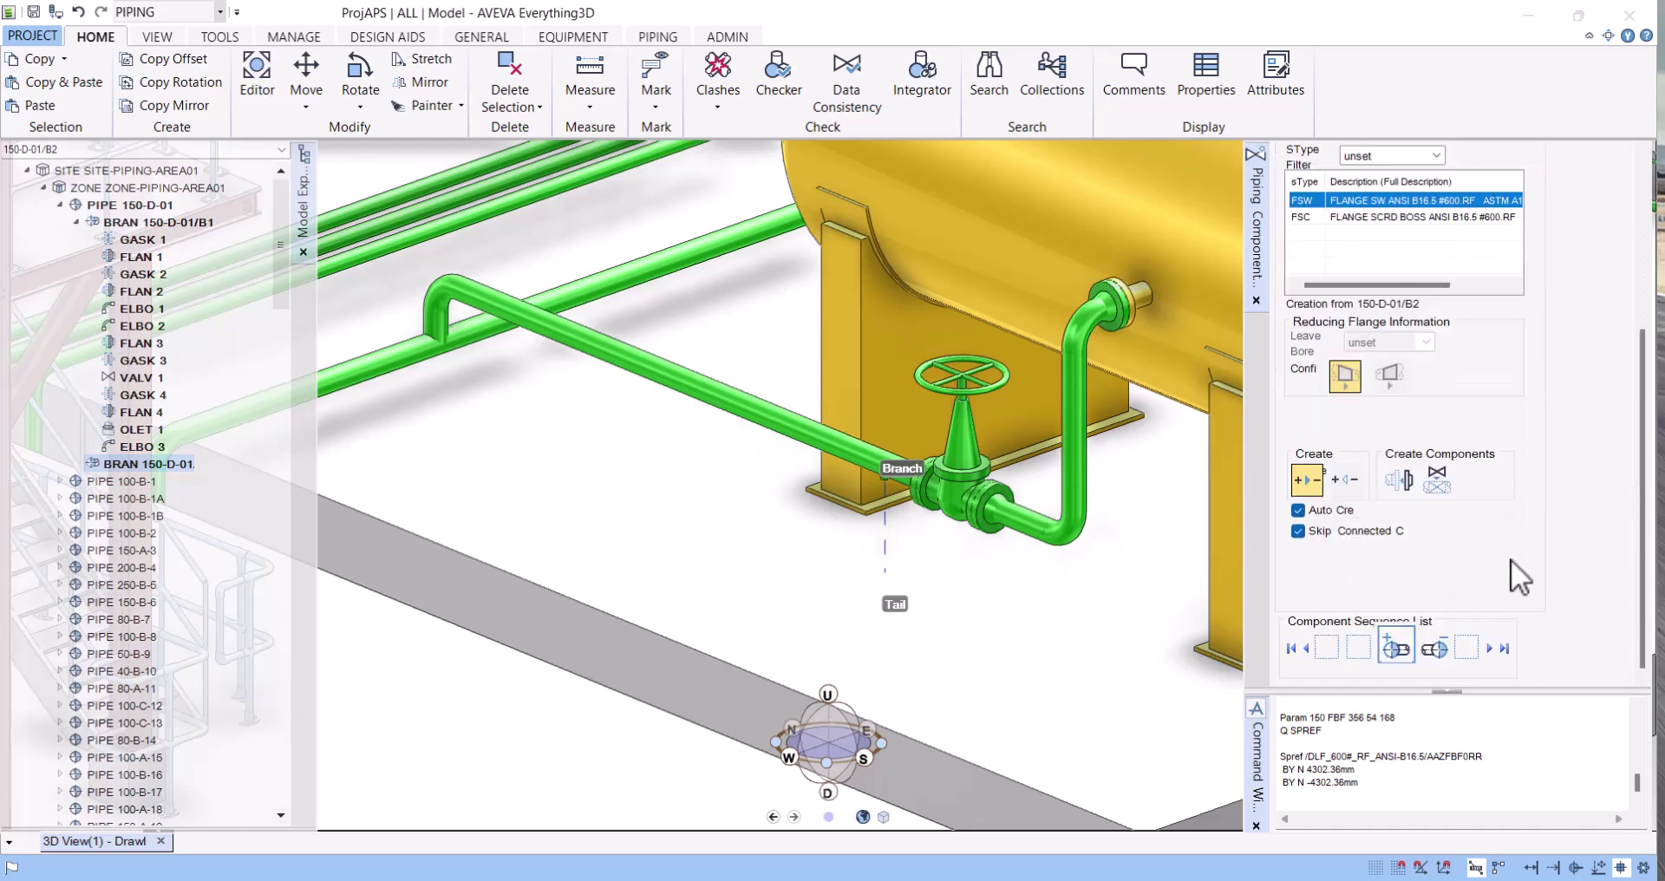
click(1297, 531)
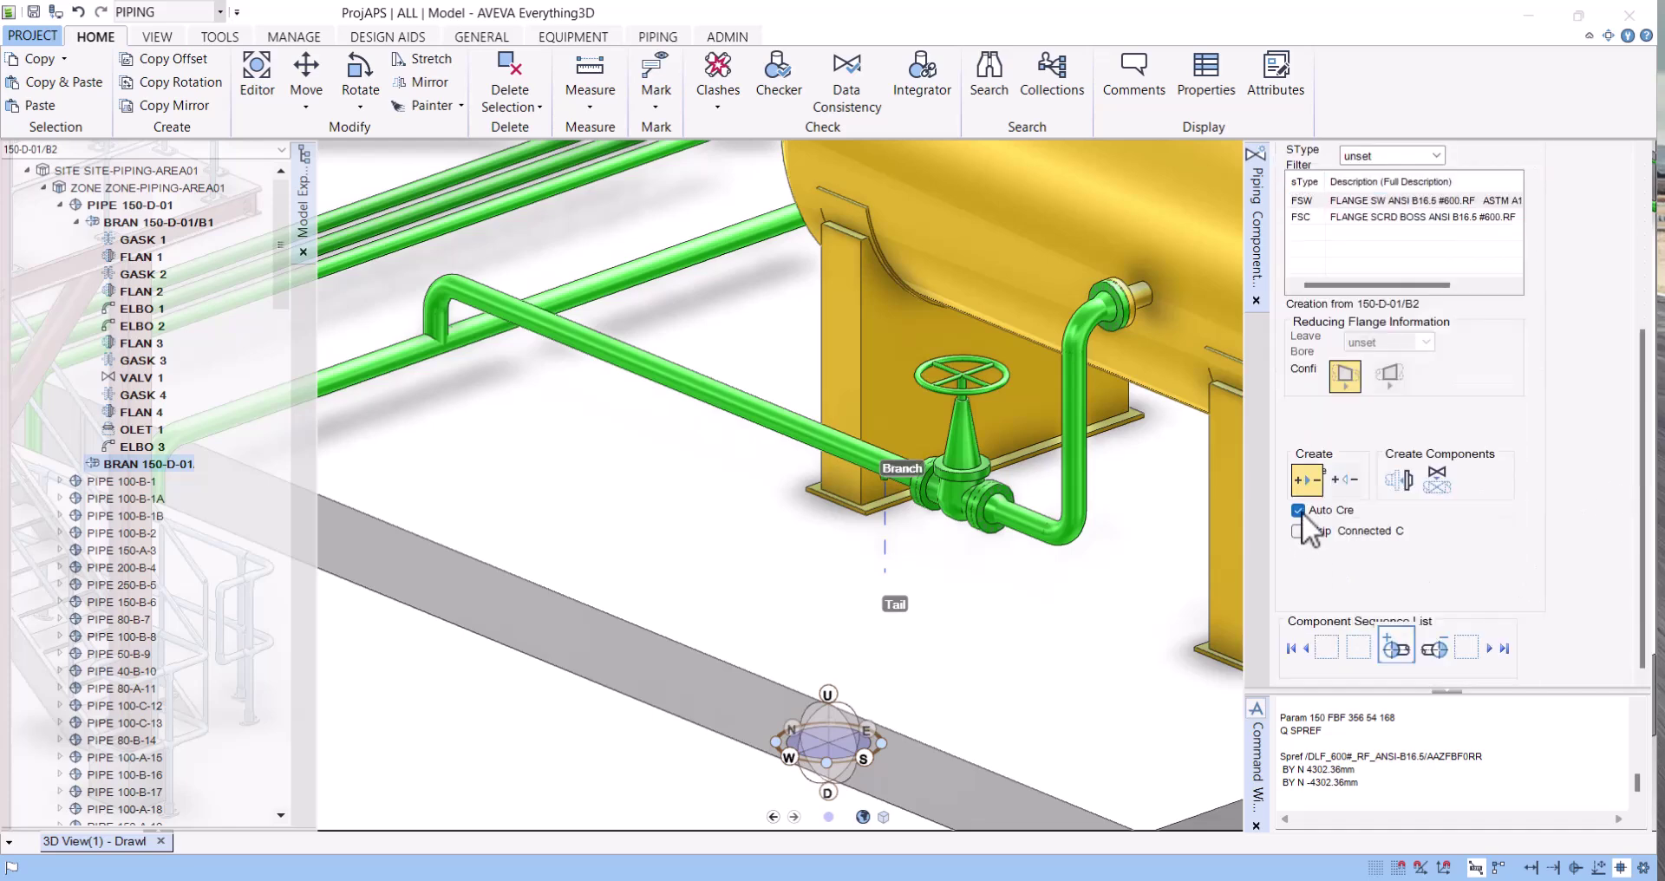
Create a connected ANSI B16.5 RF #600 gasket as the first component of branch 150-D-01/B2
scroll(1516, 550, up, 3)
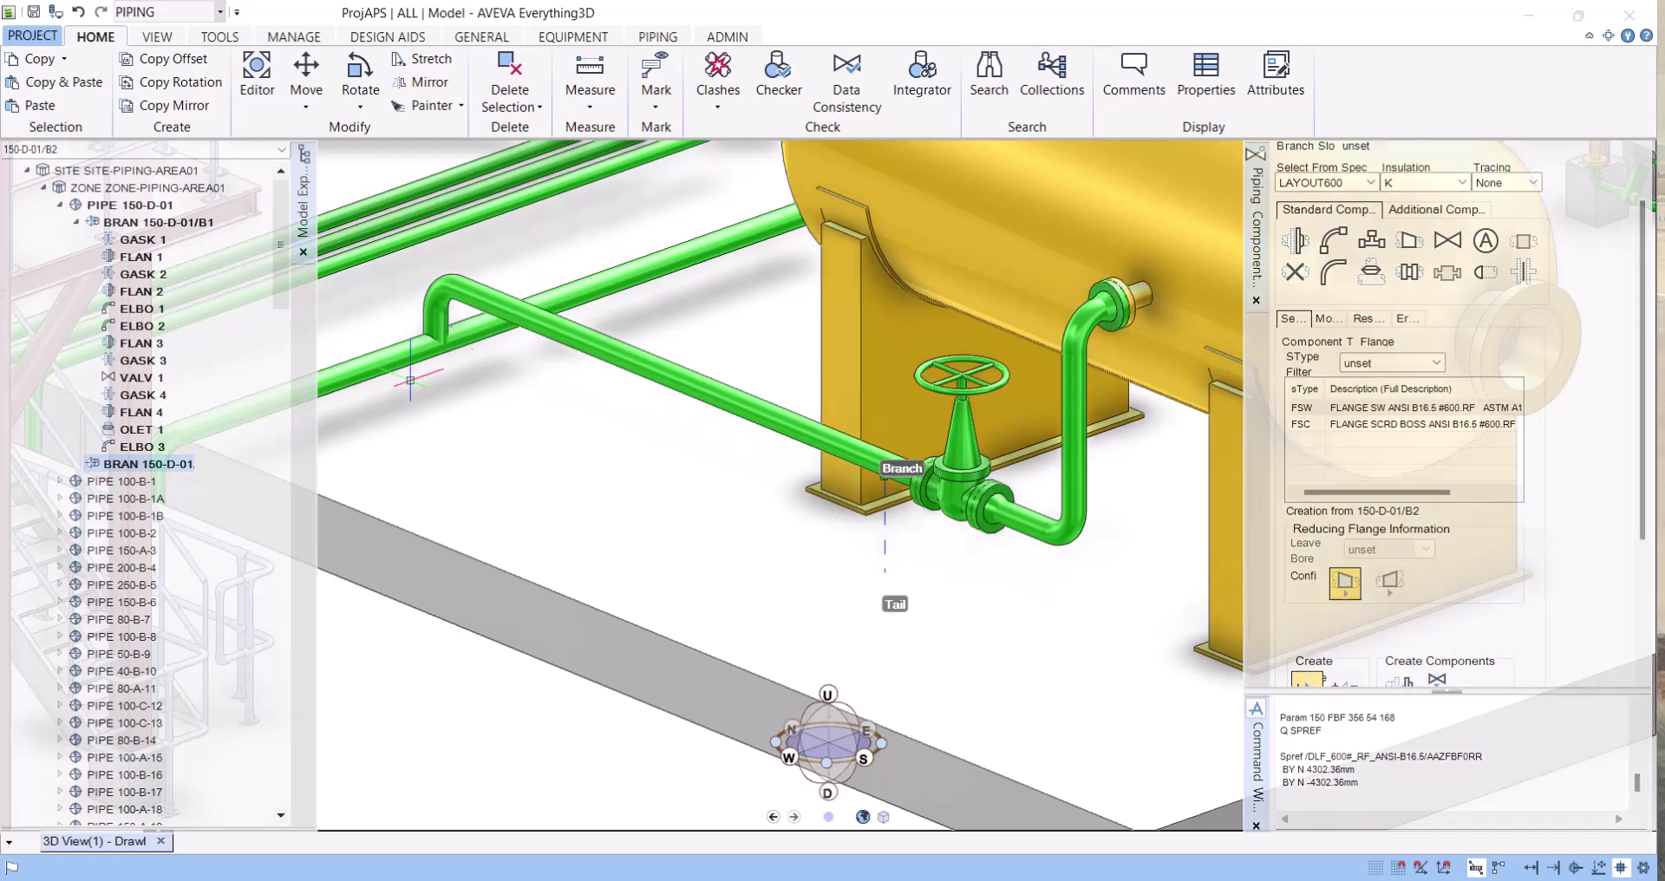
click(1523, 272)
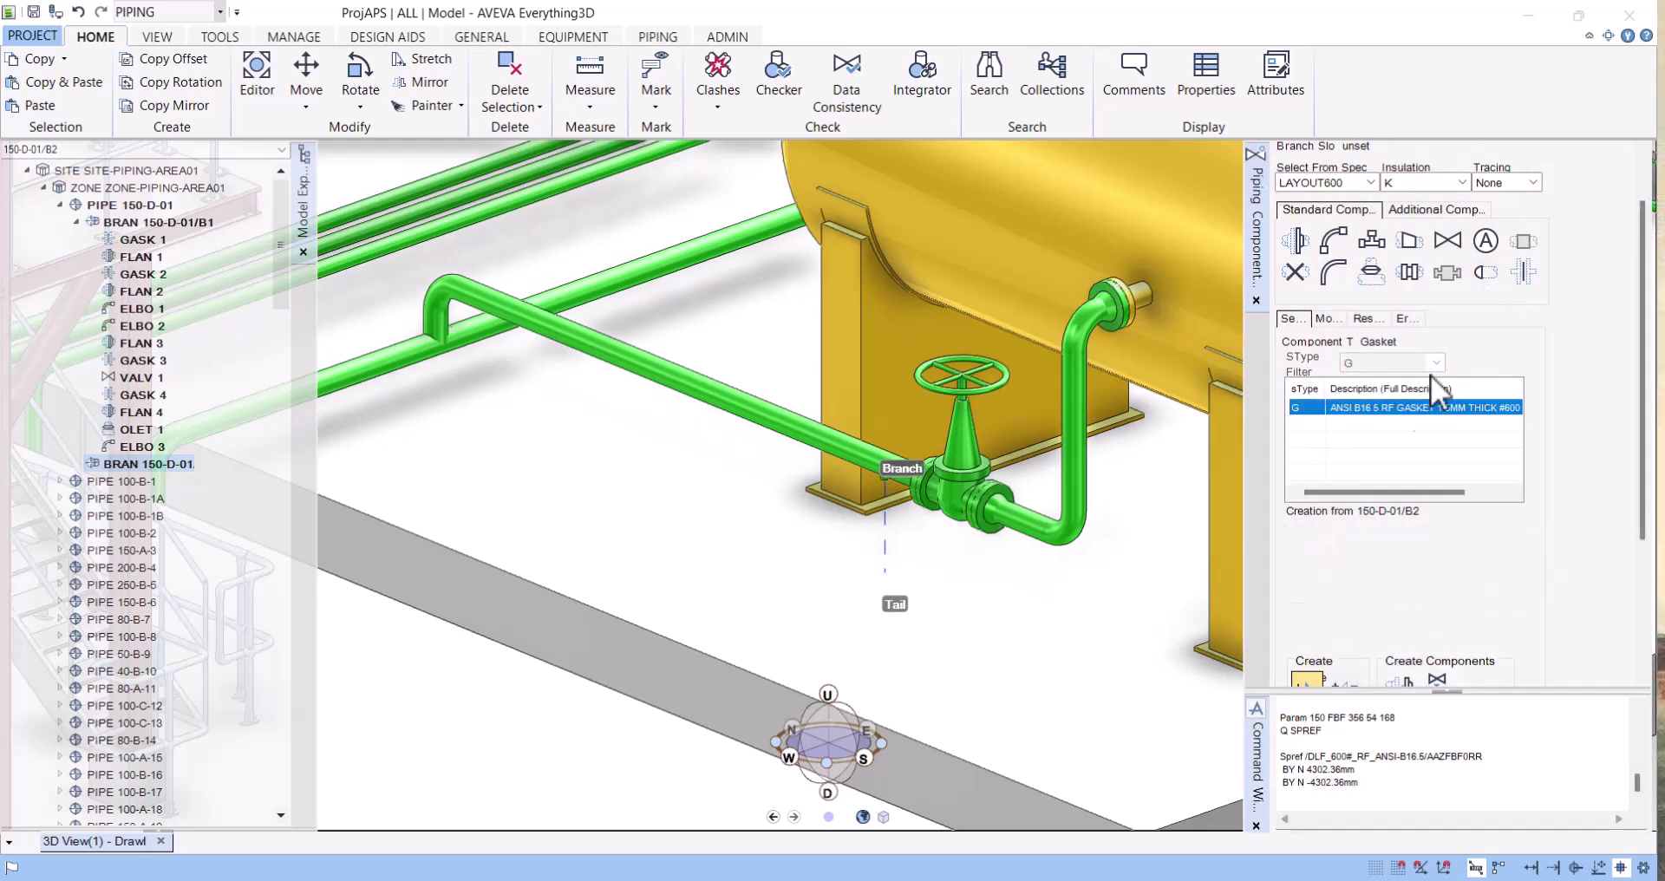
scroll(1515, 626, down, 2)
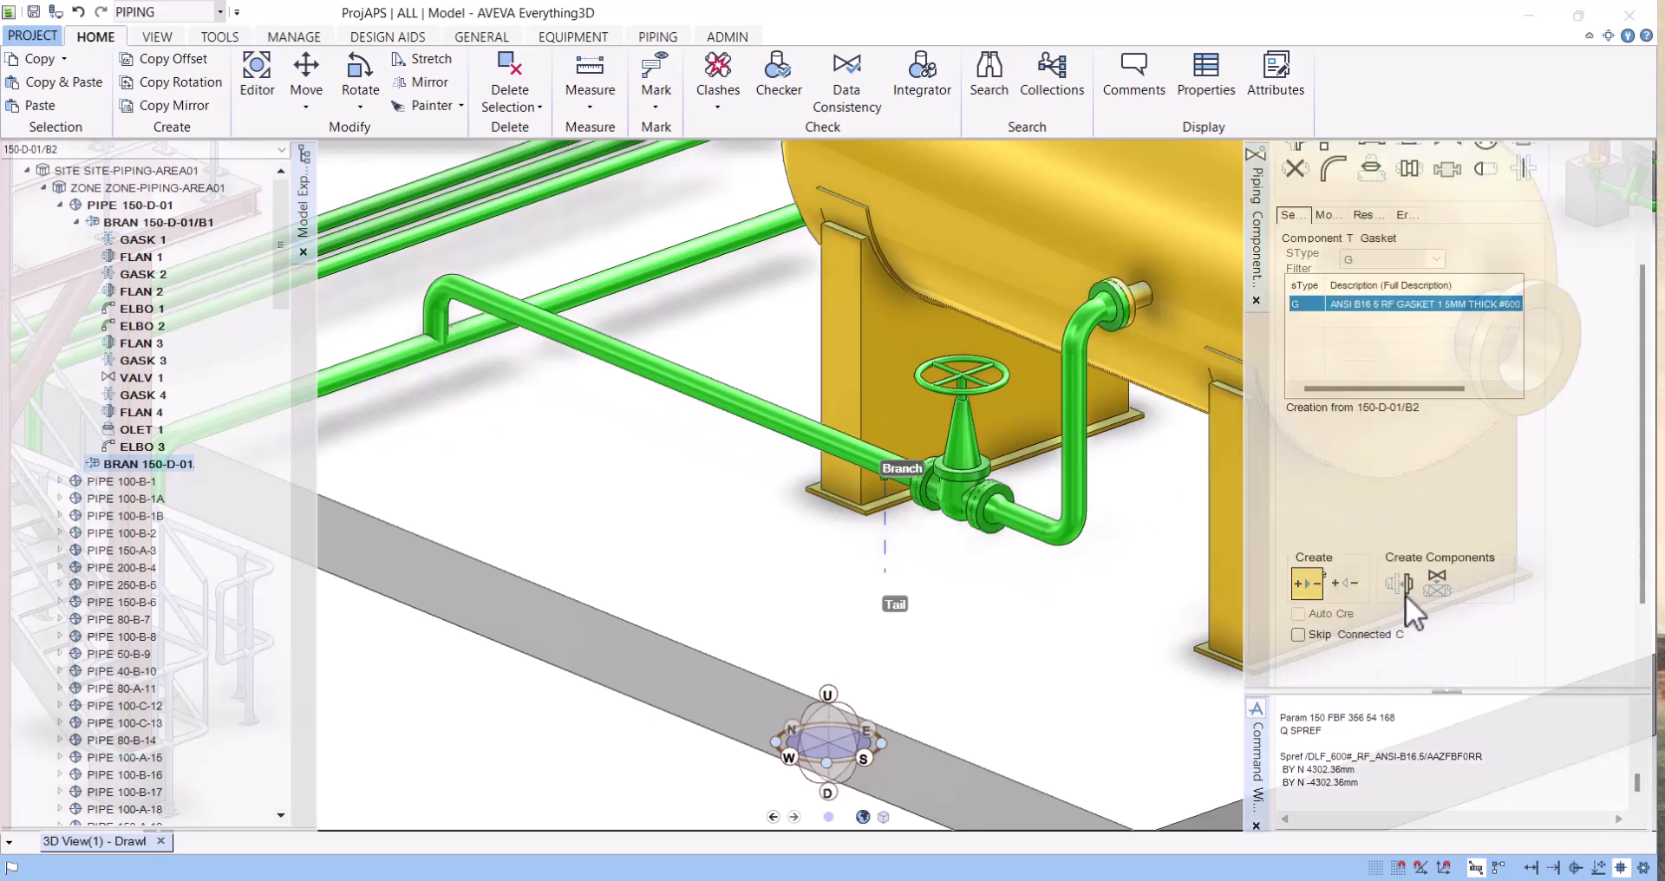
click(1400, 584)
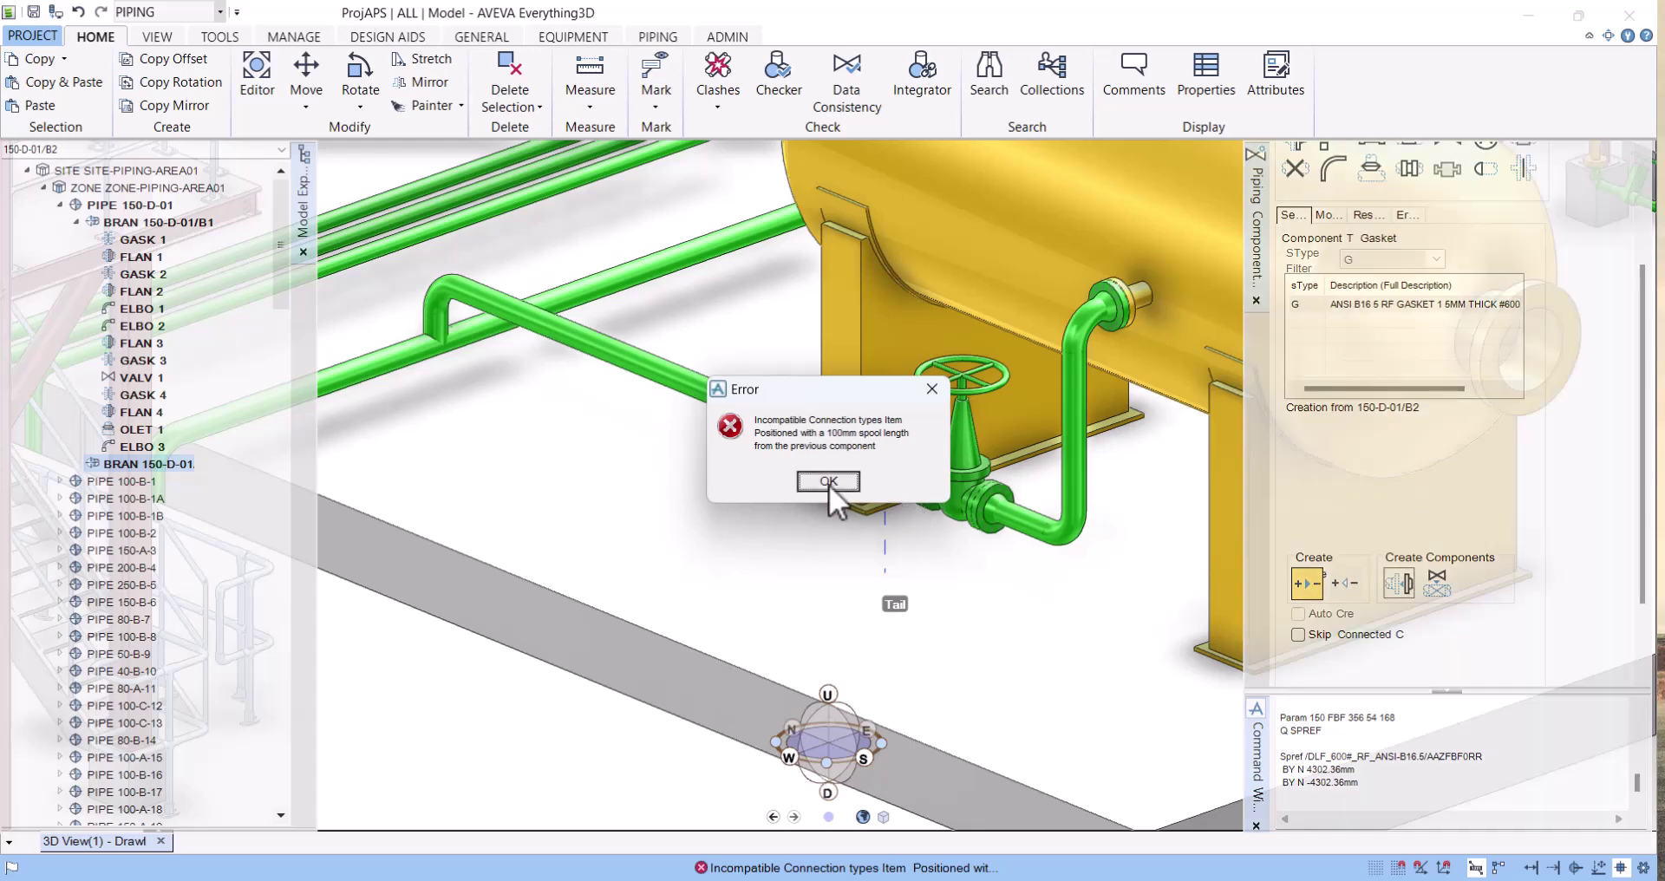
click(829, 482)
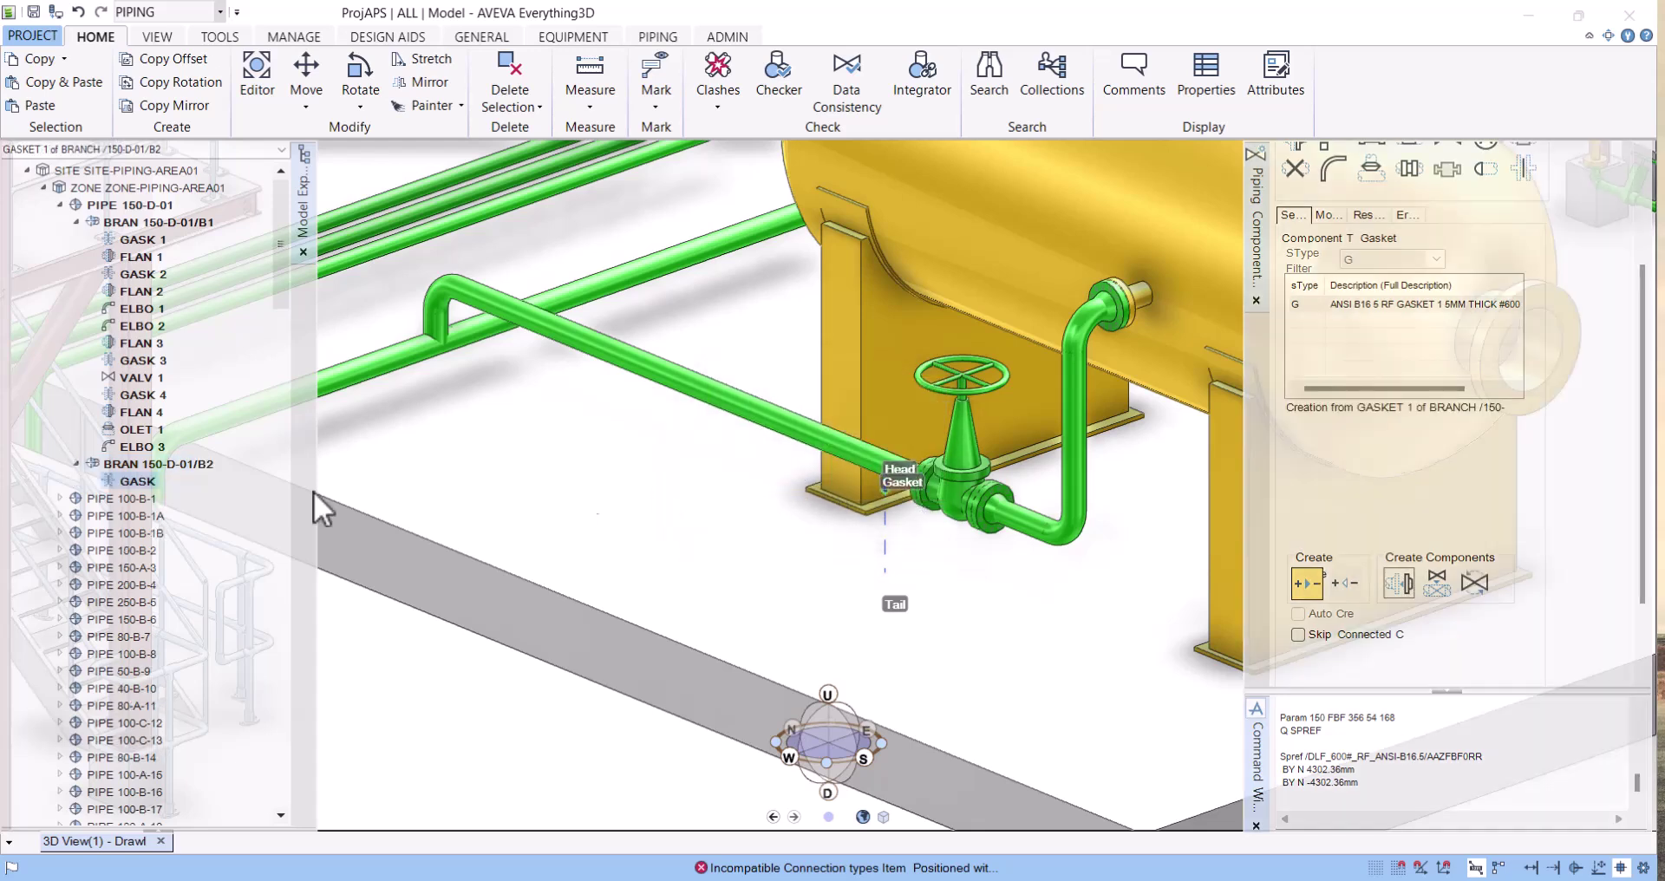
Delete GASK 1 from branch 150-D-01/B2
right_click(131, 480)
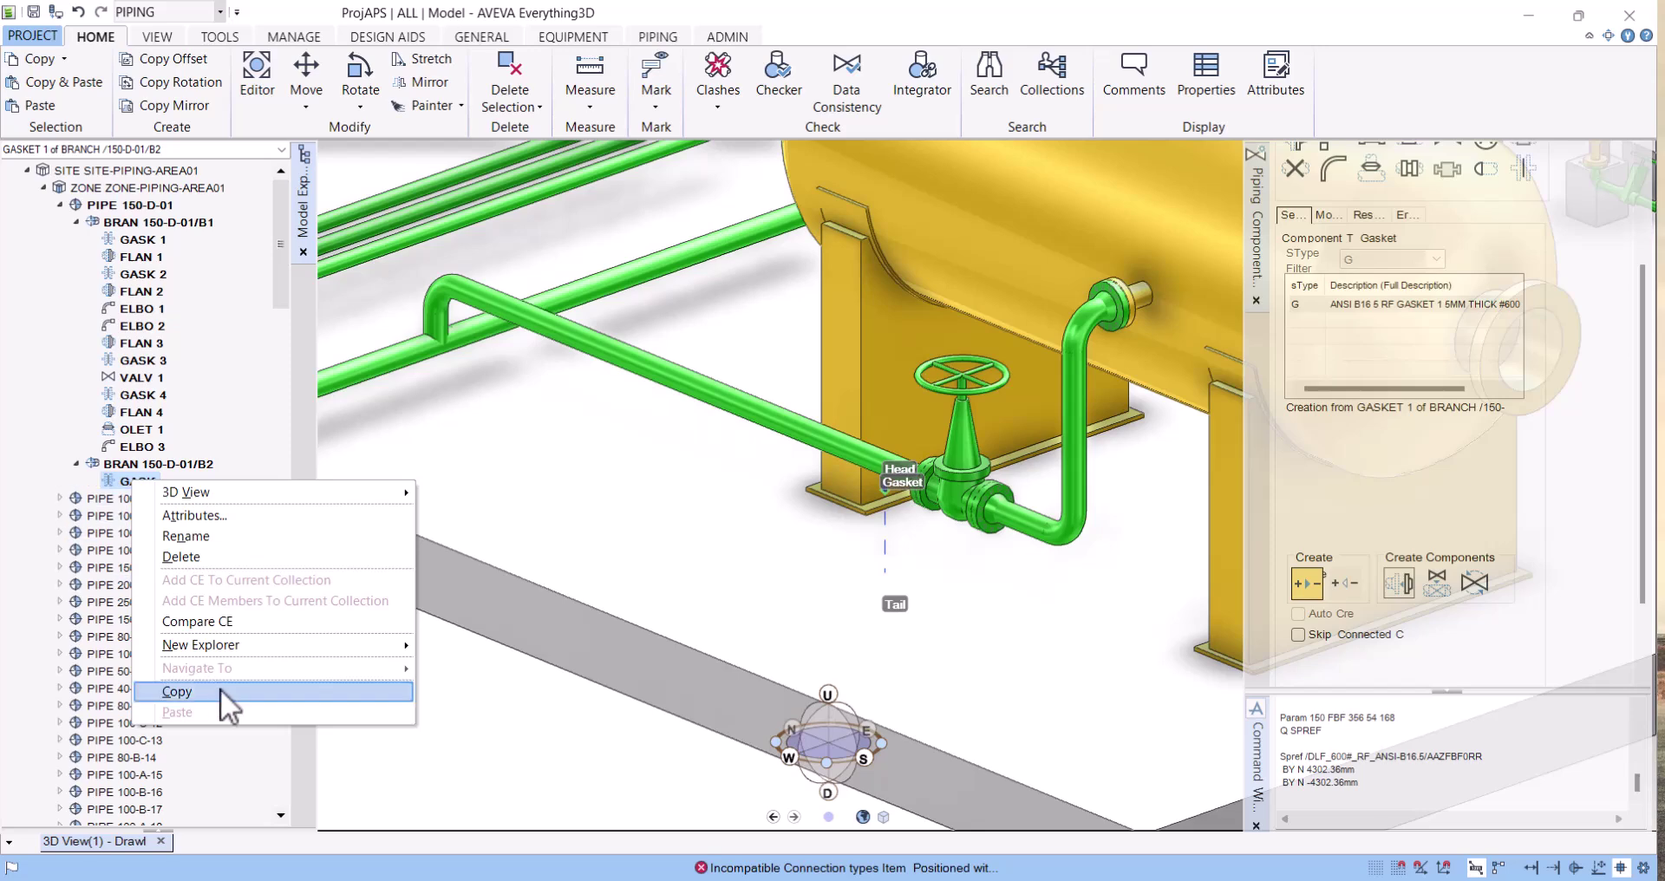
click(202, 537)
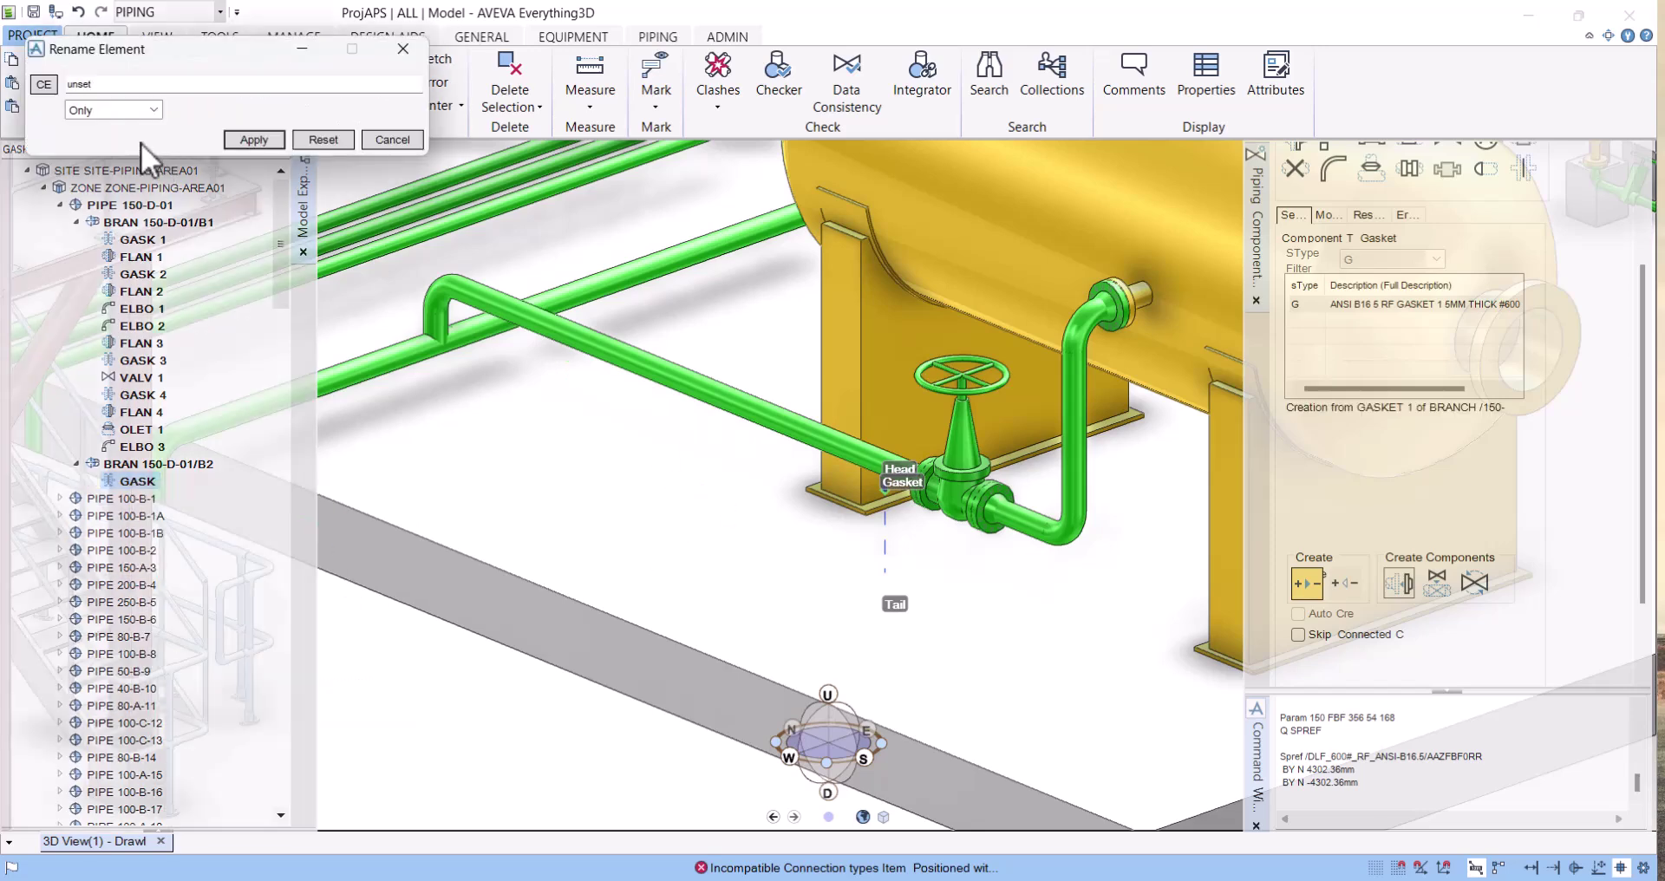
click(402, 48)
right_click(132, 481)
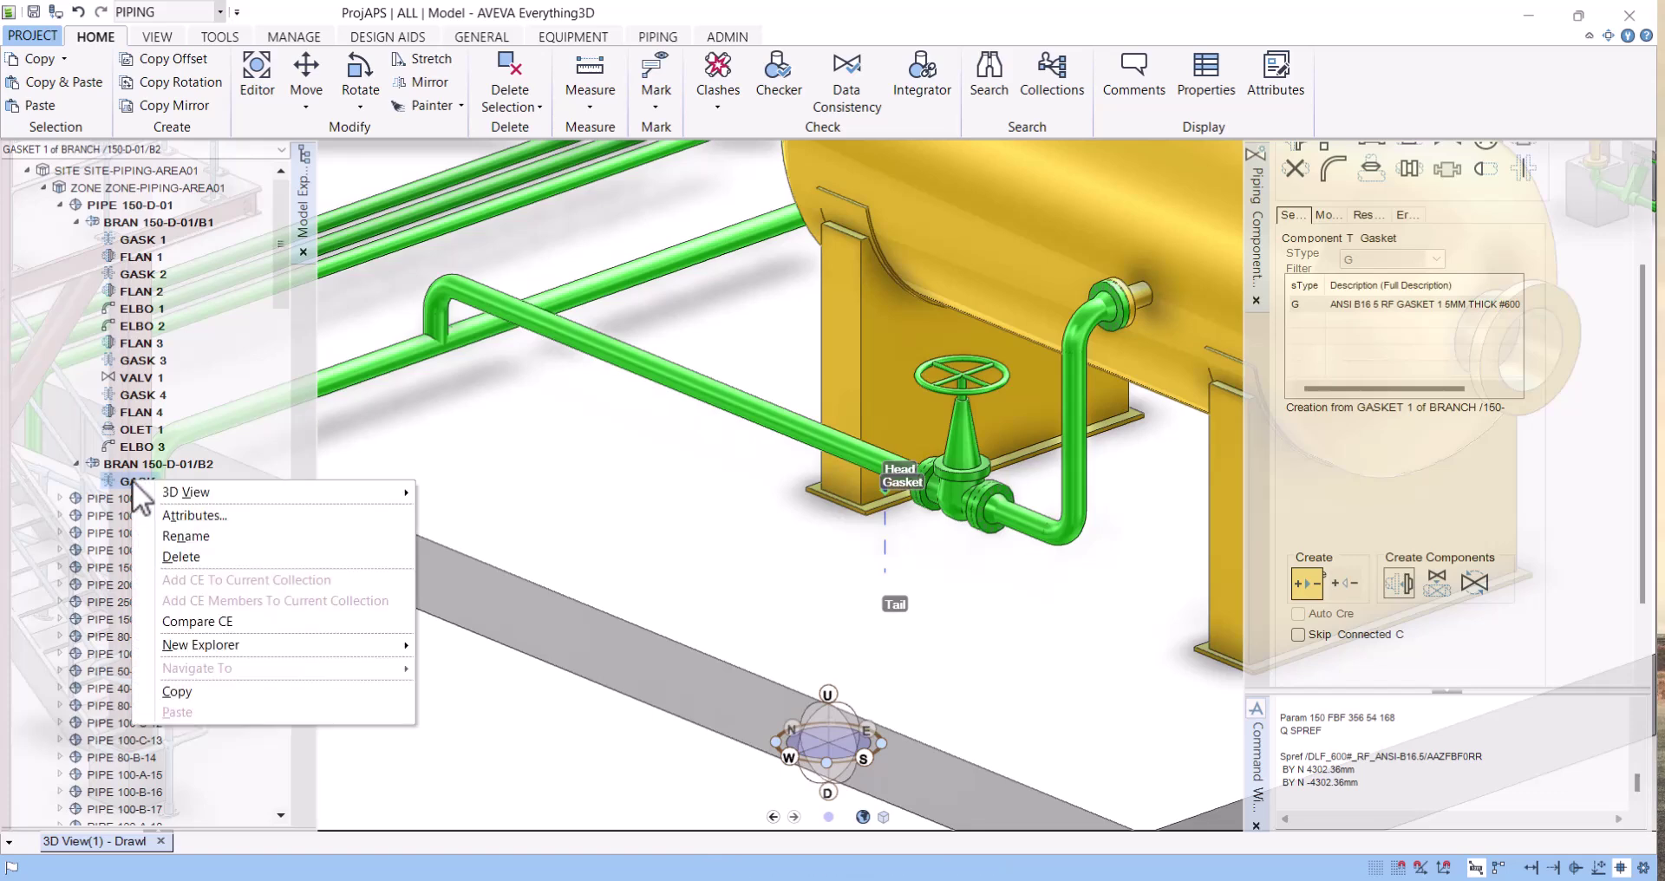
click(186, 556)
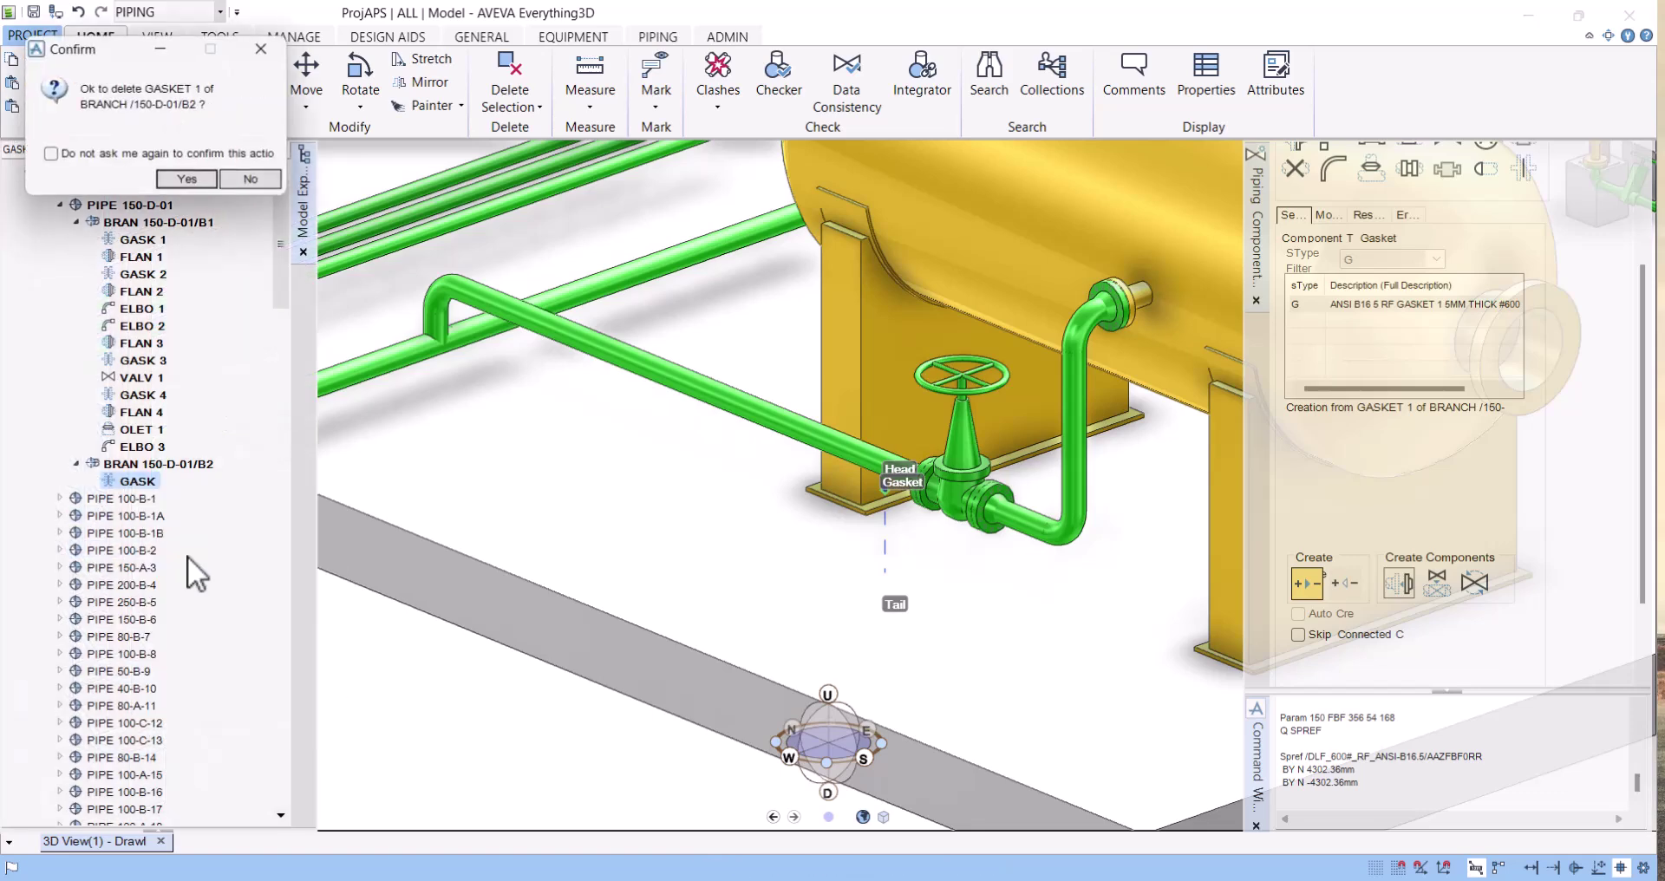
click(187, 179)
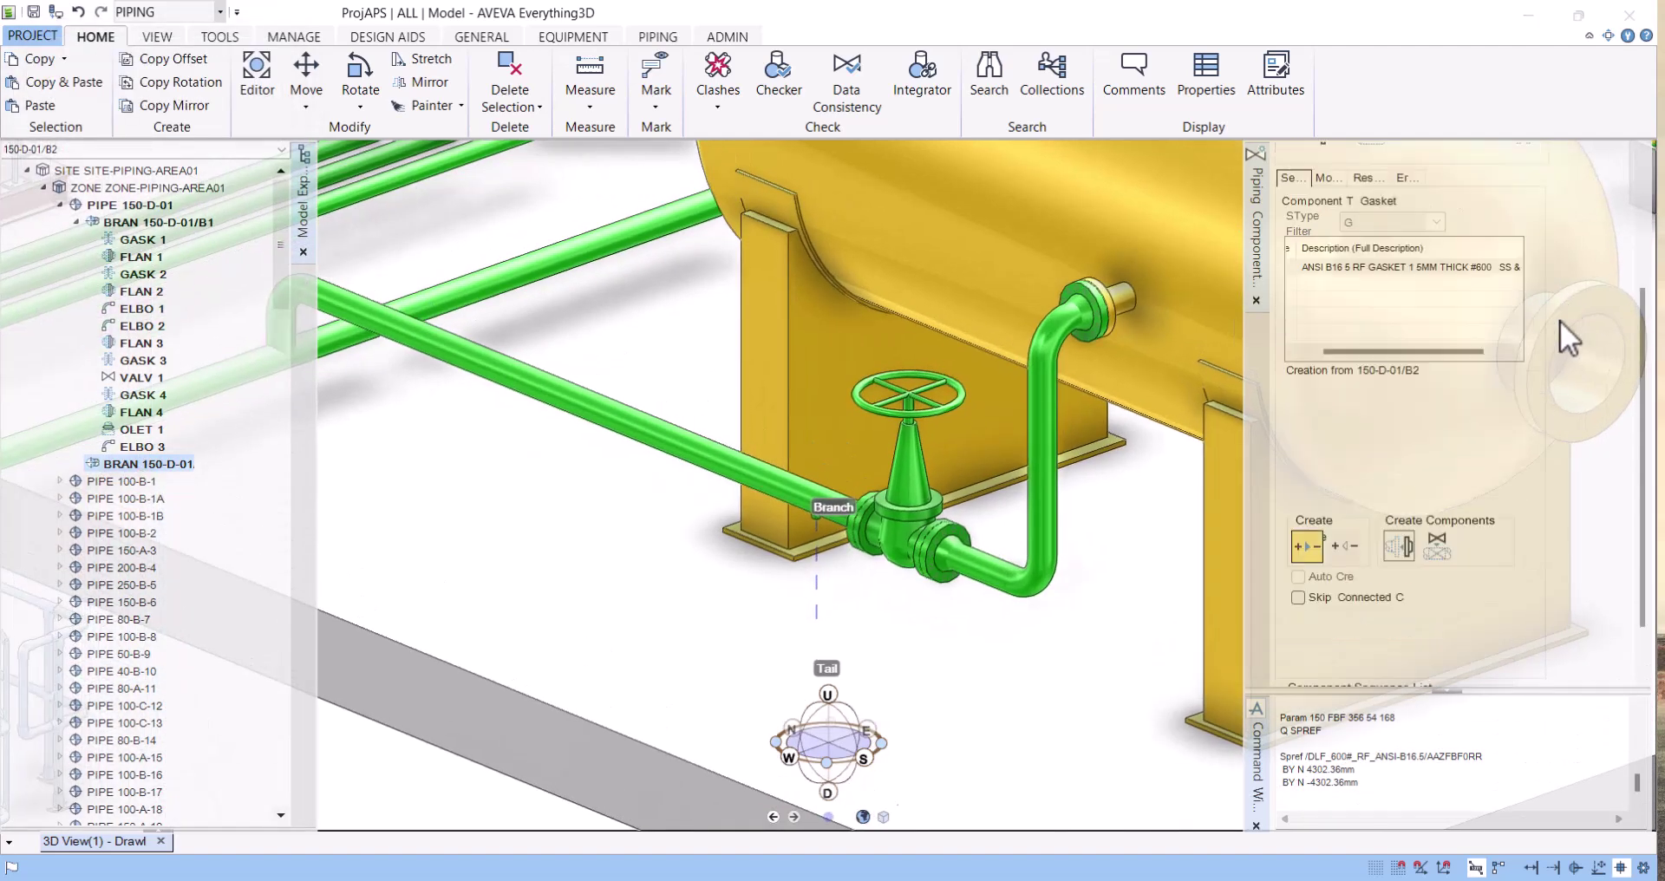
Create a connected FSC flange (SCRD BOSS, ANSI B16.5 #600 RF) as the first component of branch 150-D-01/B2
click(1297, 306)
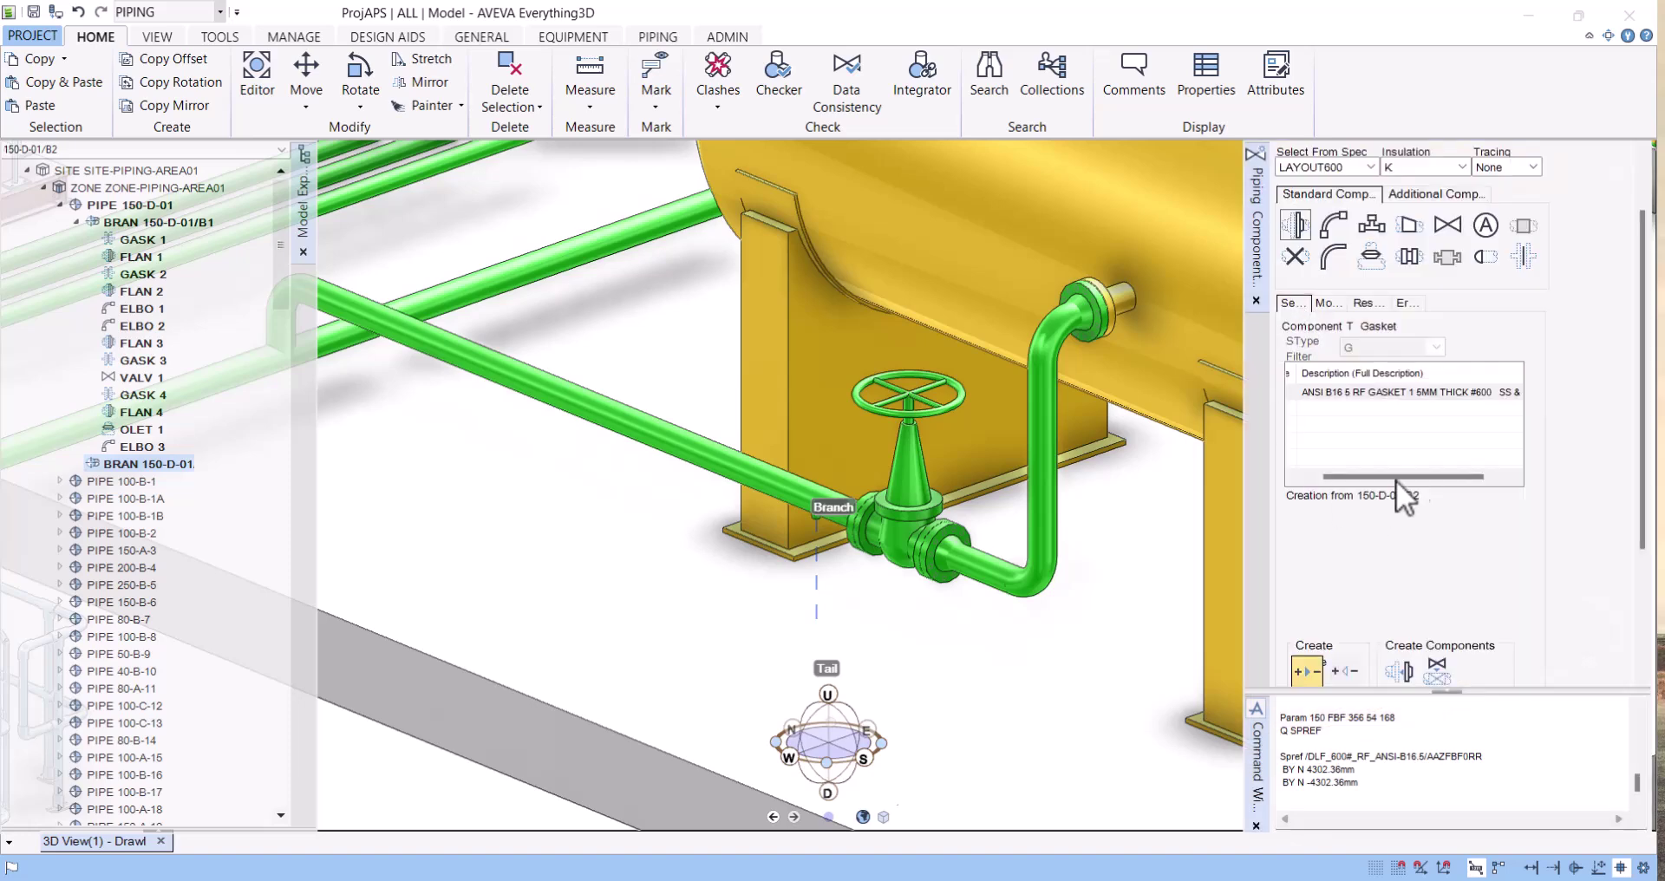
click(1292, 226)
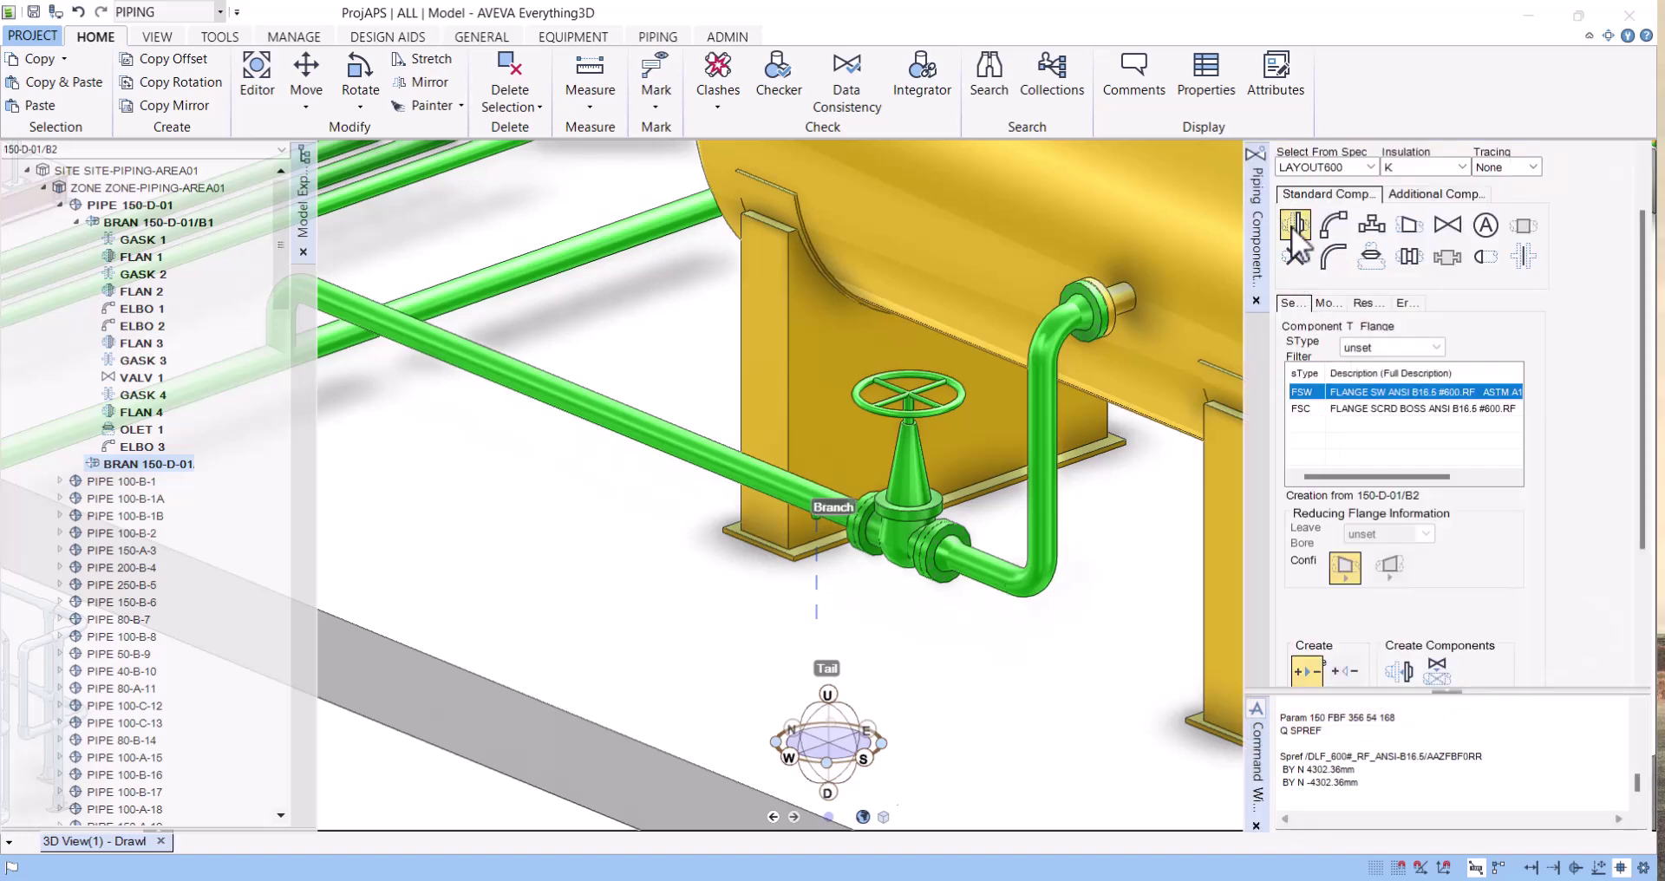
click(1370, 411)
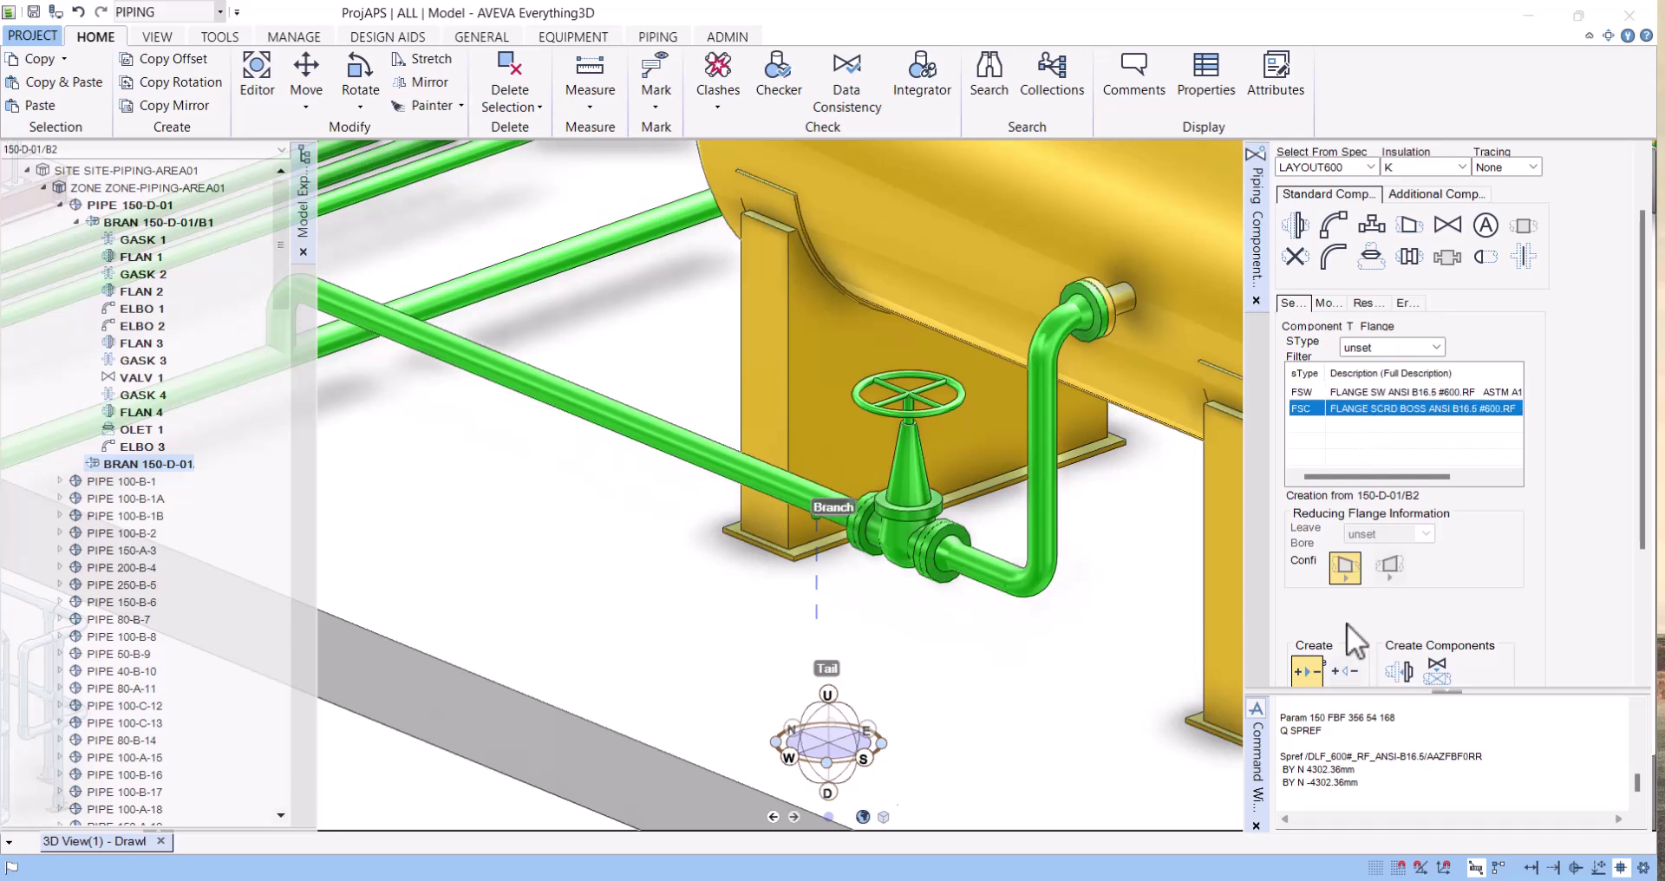
click(1402, 672)
click(862, 520)
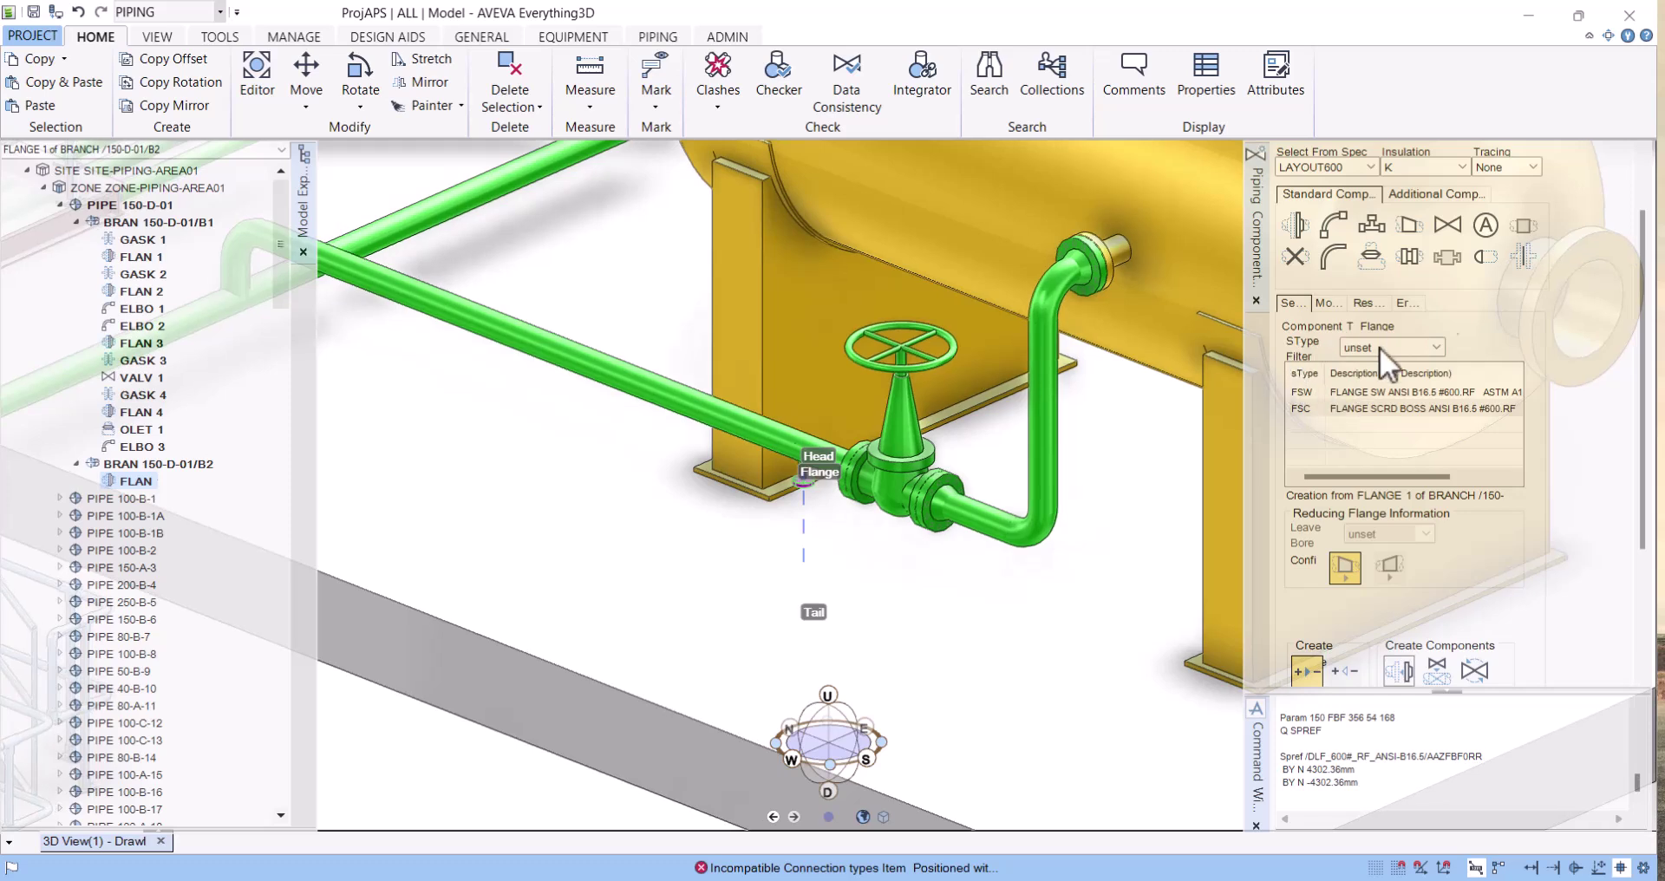
Create a connected ANSI B16.5 RF #600 gasket after the flange on branch 150-D-01/B2
click(1524, 257)
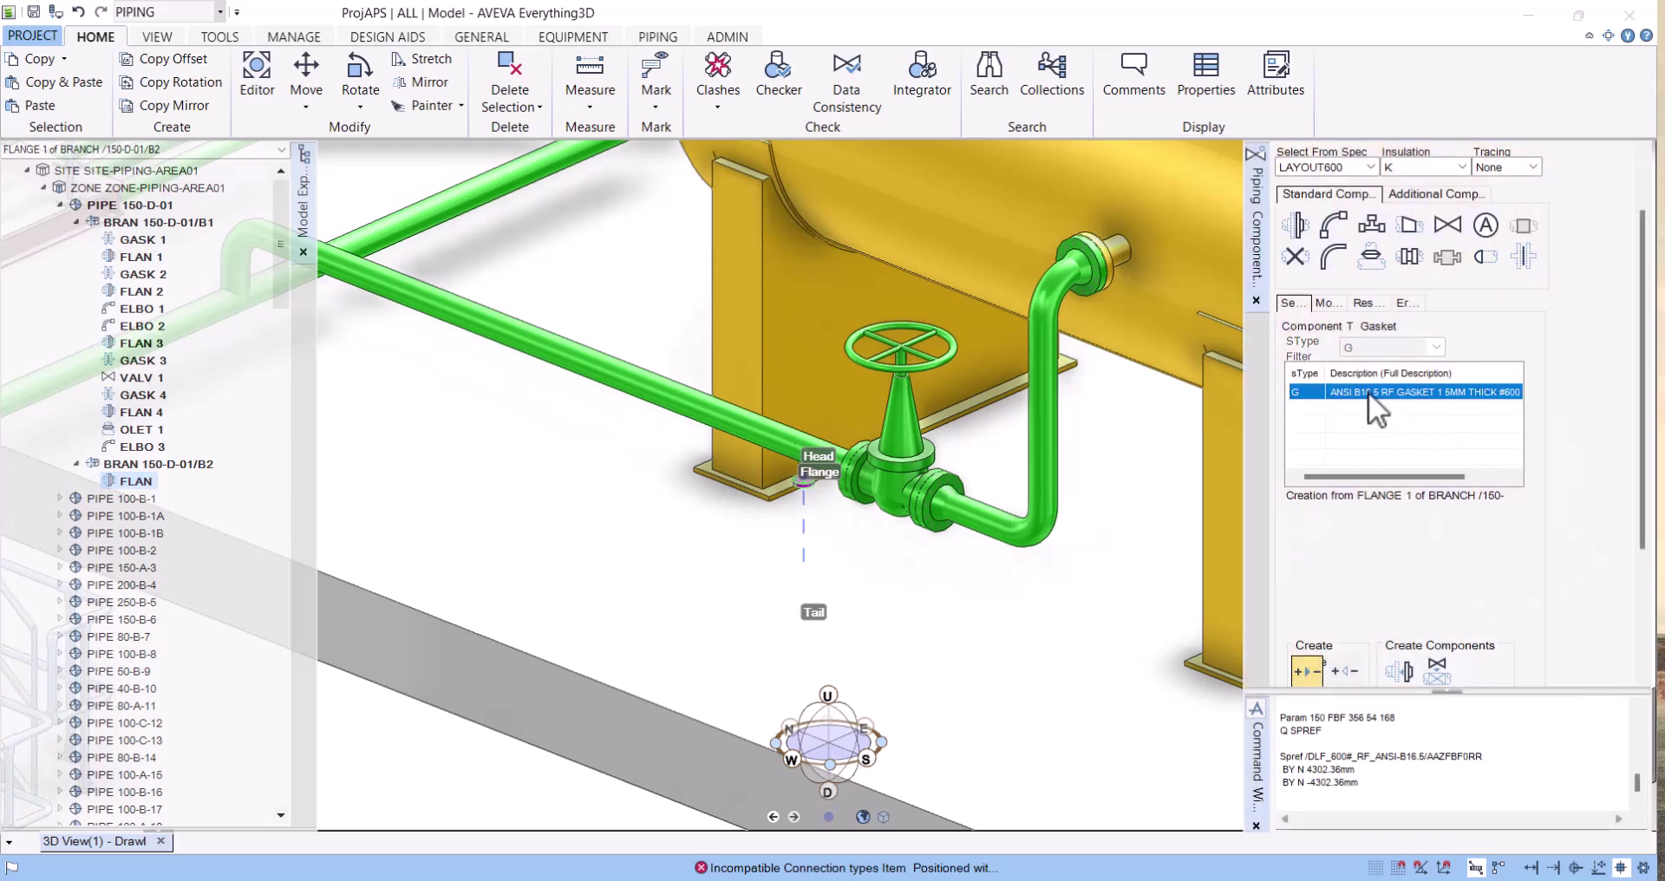
click(1406, 667)
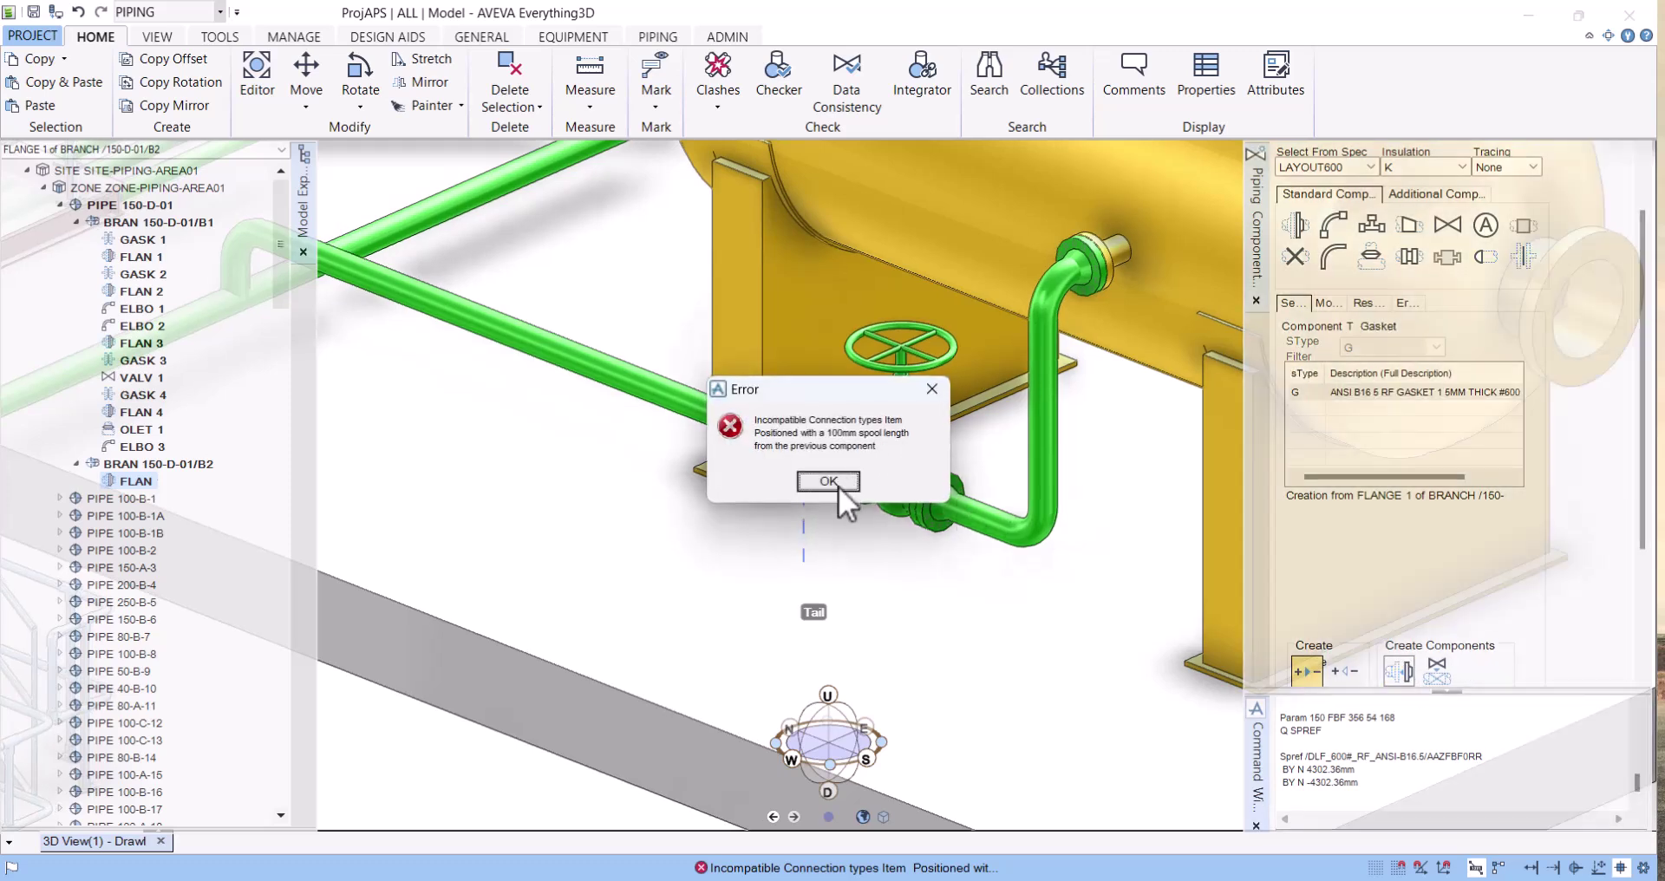
click(834, 483)
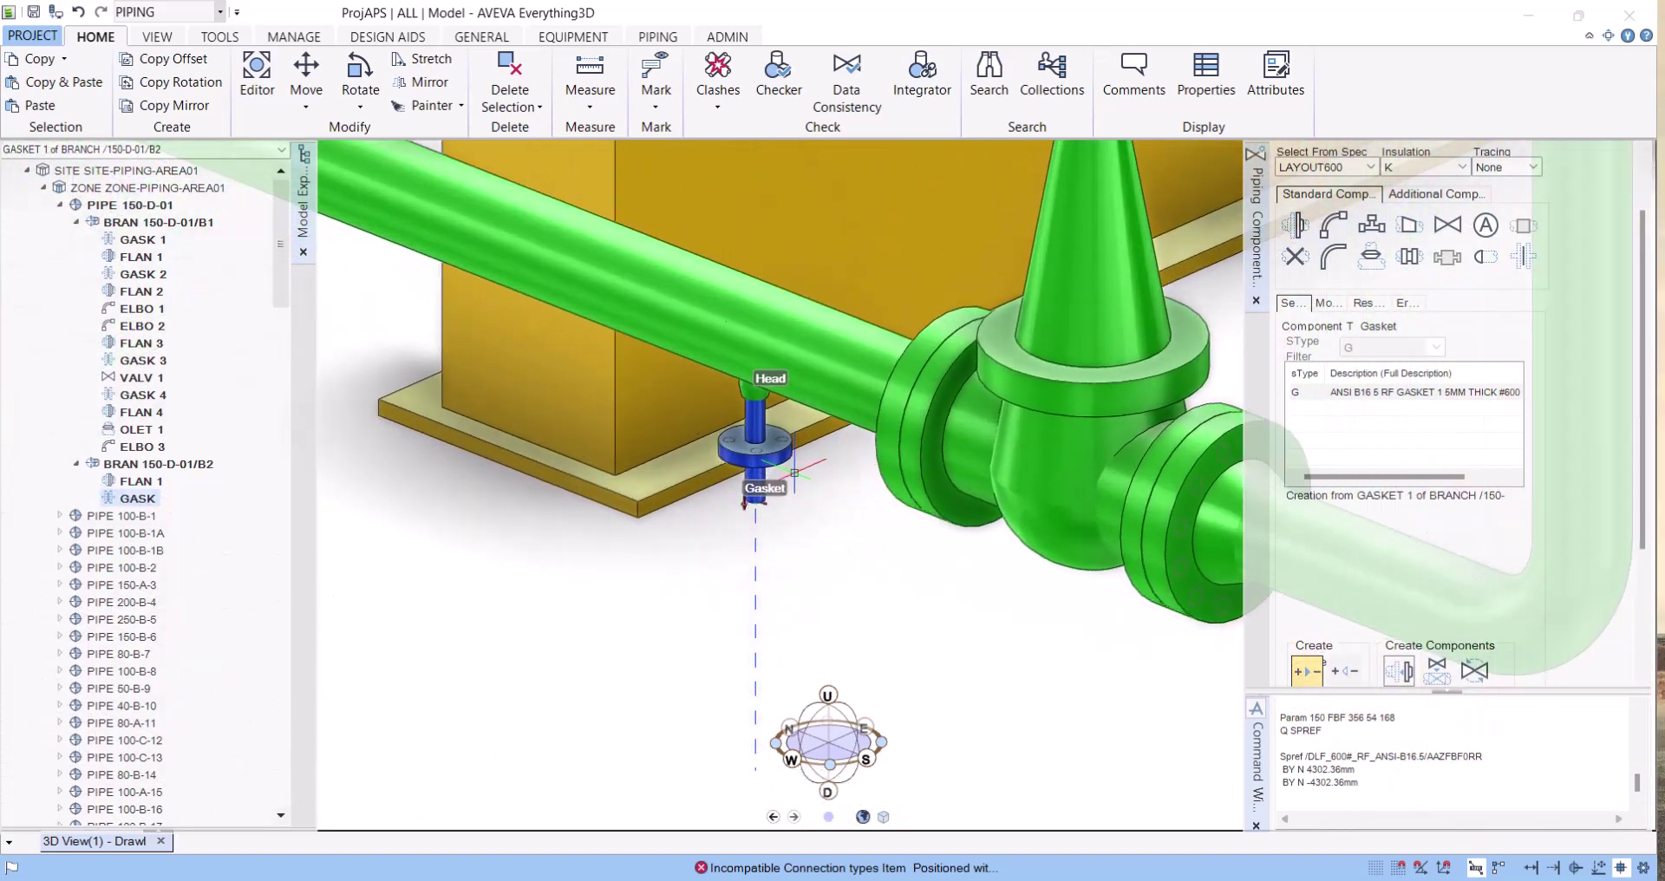
Try to connect the gasket to FLAN 1 of branch 150-D-01/B2 with the command NEX CONN
click(763, 495)
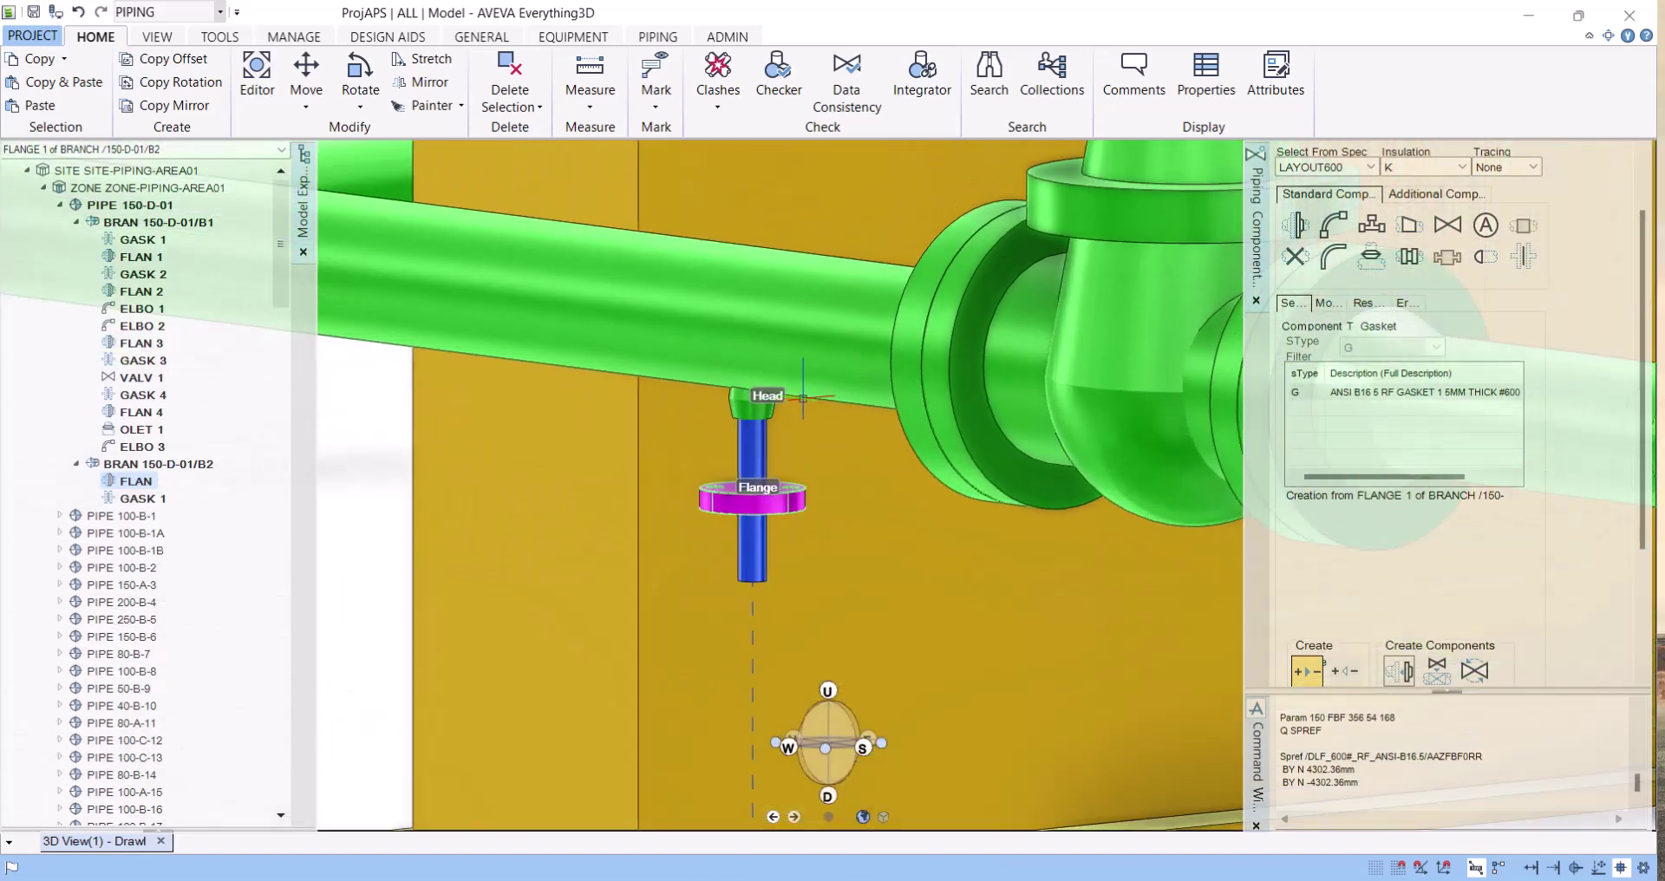
click(1350, 799)
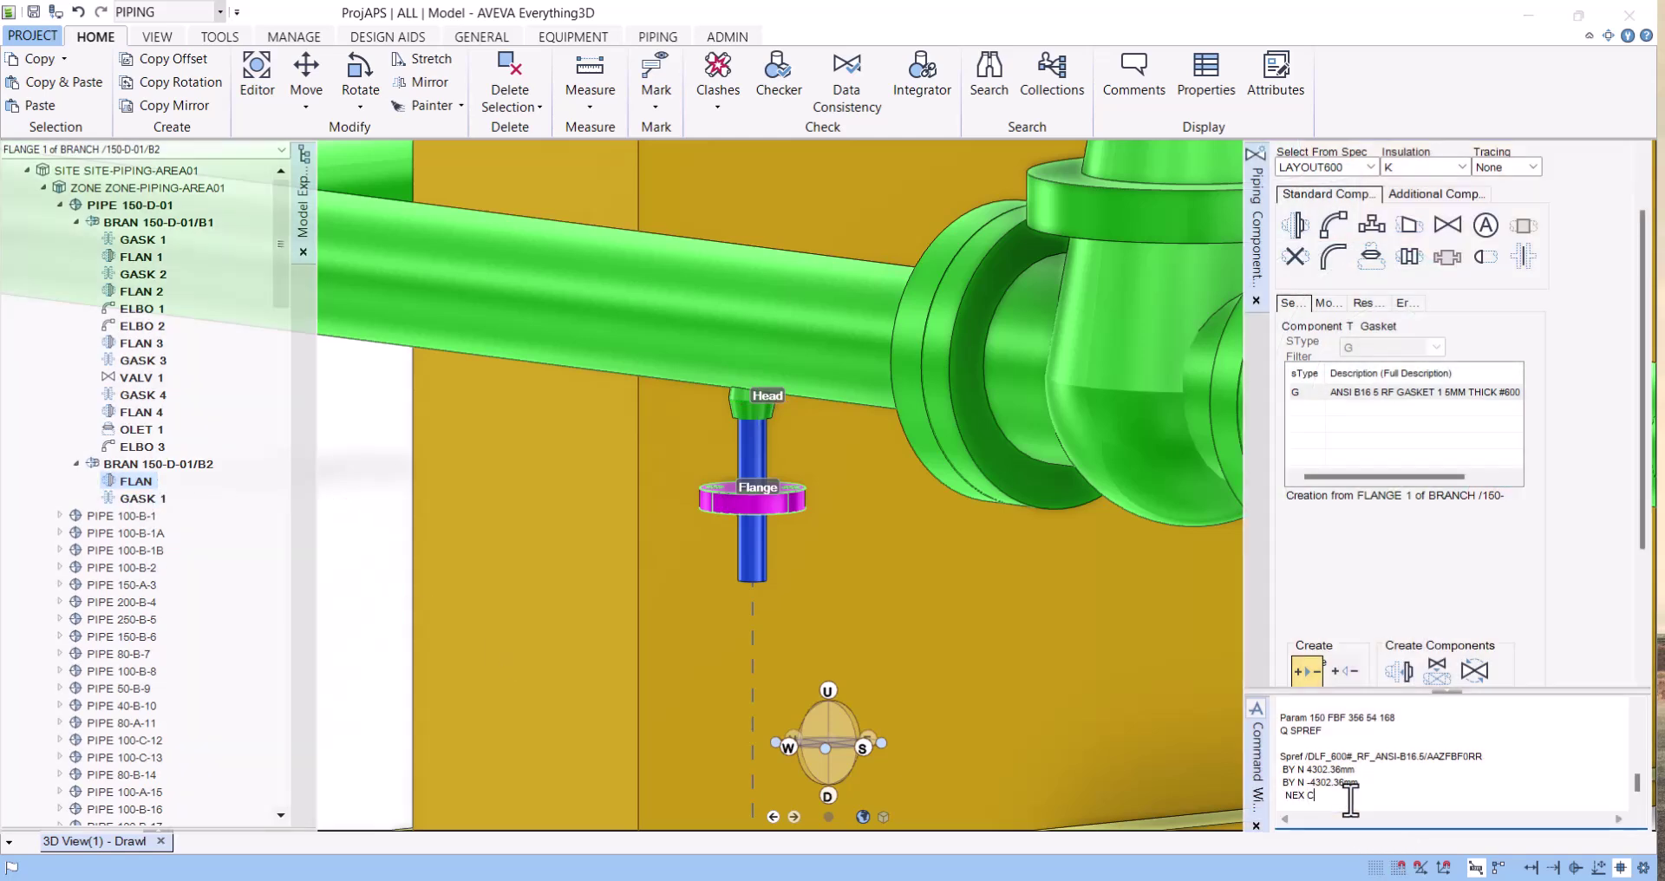
text(NEX CONN)
key(Return)
key(Return)
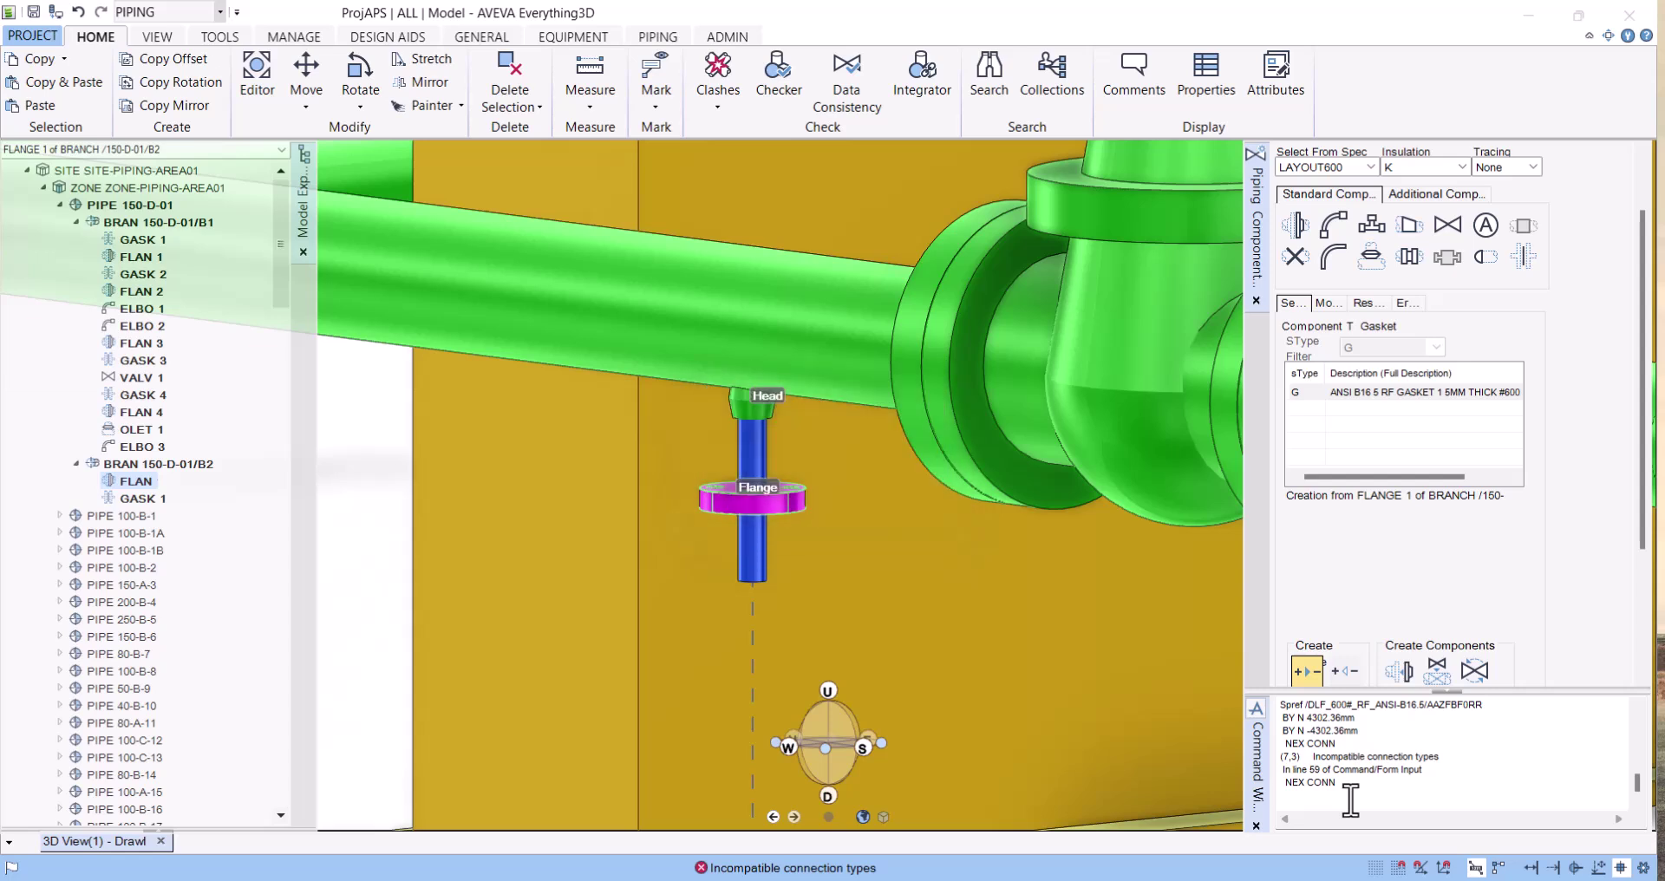
click(118, 481)
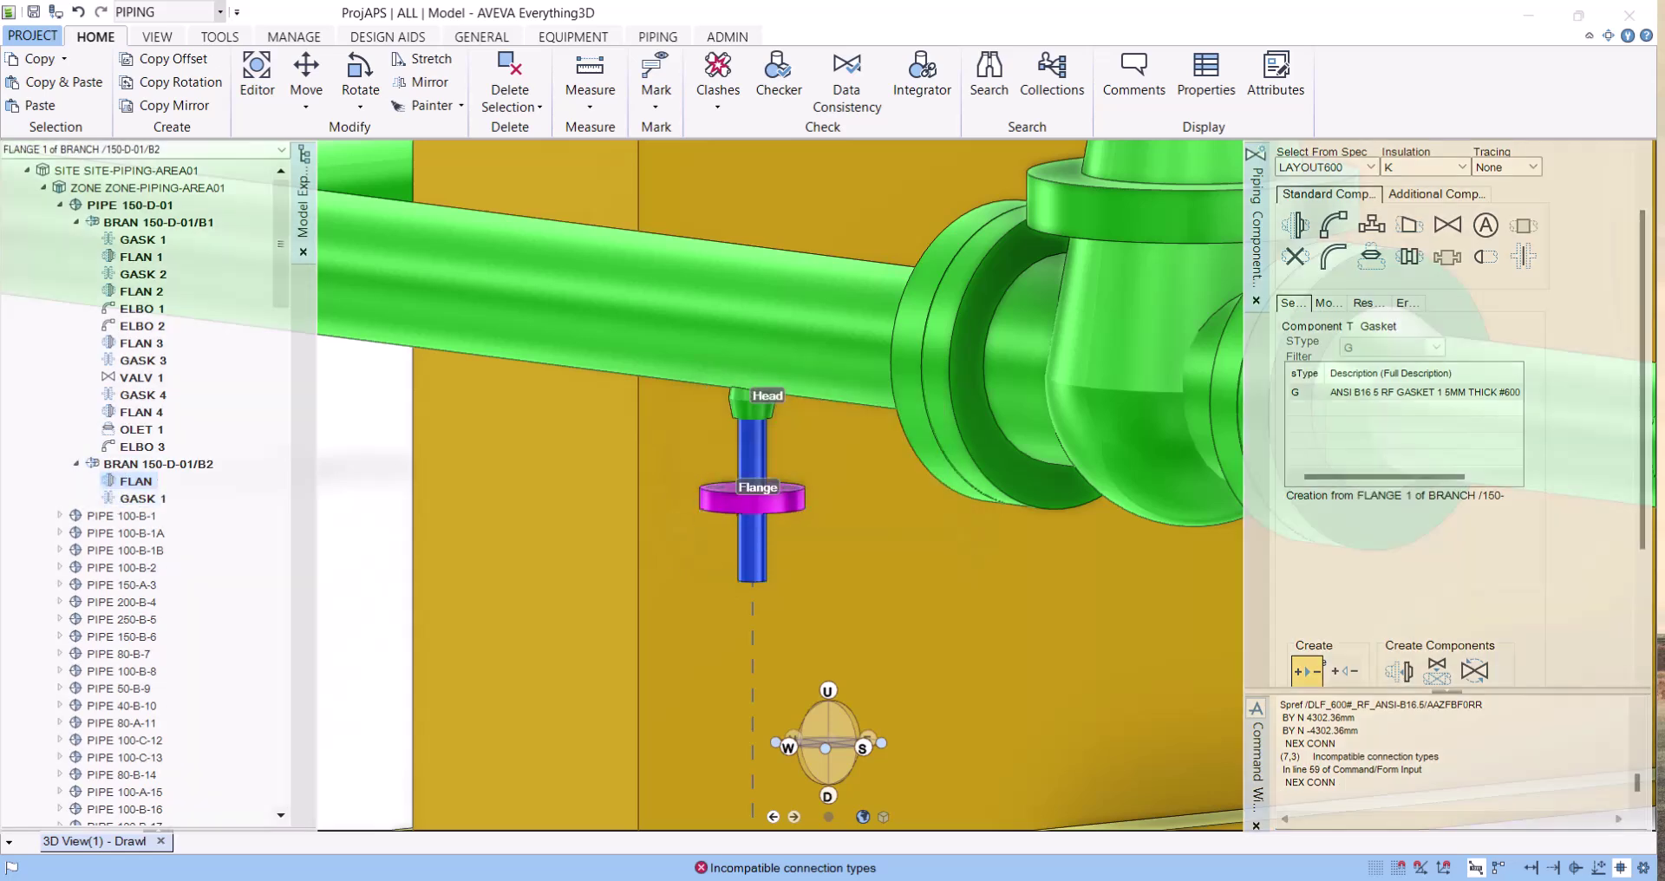
click(1351, 803)
text(NEX CON)
key(Return)
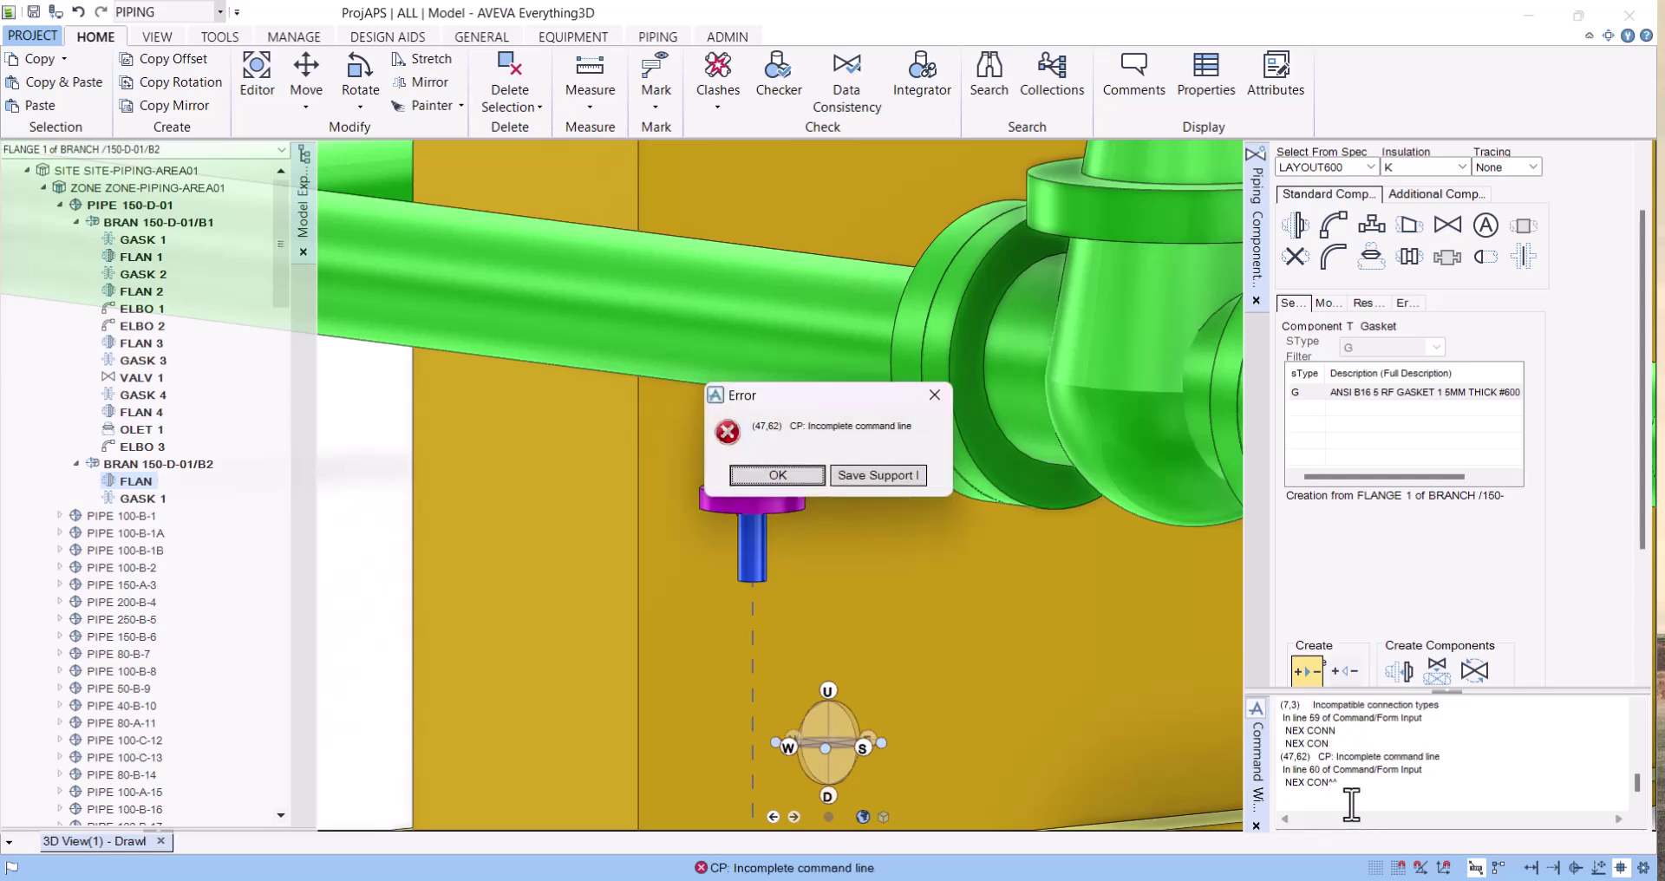
key(Return)
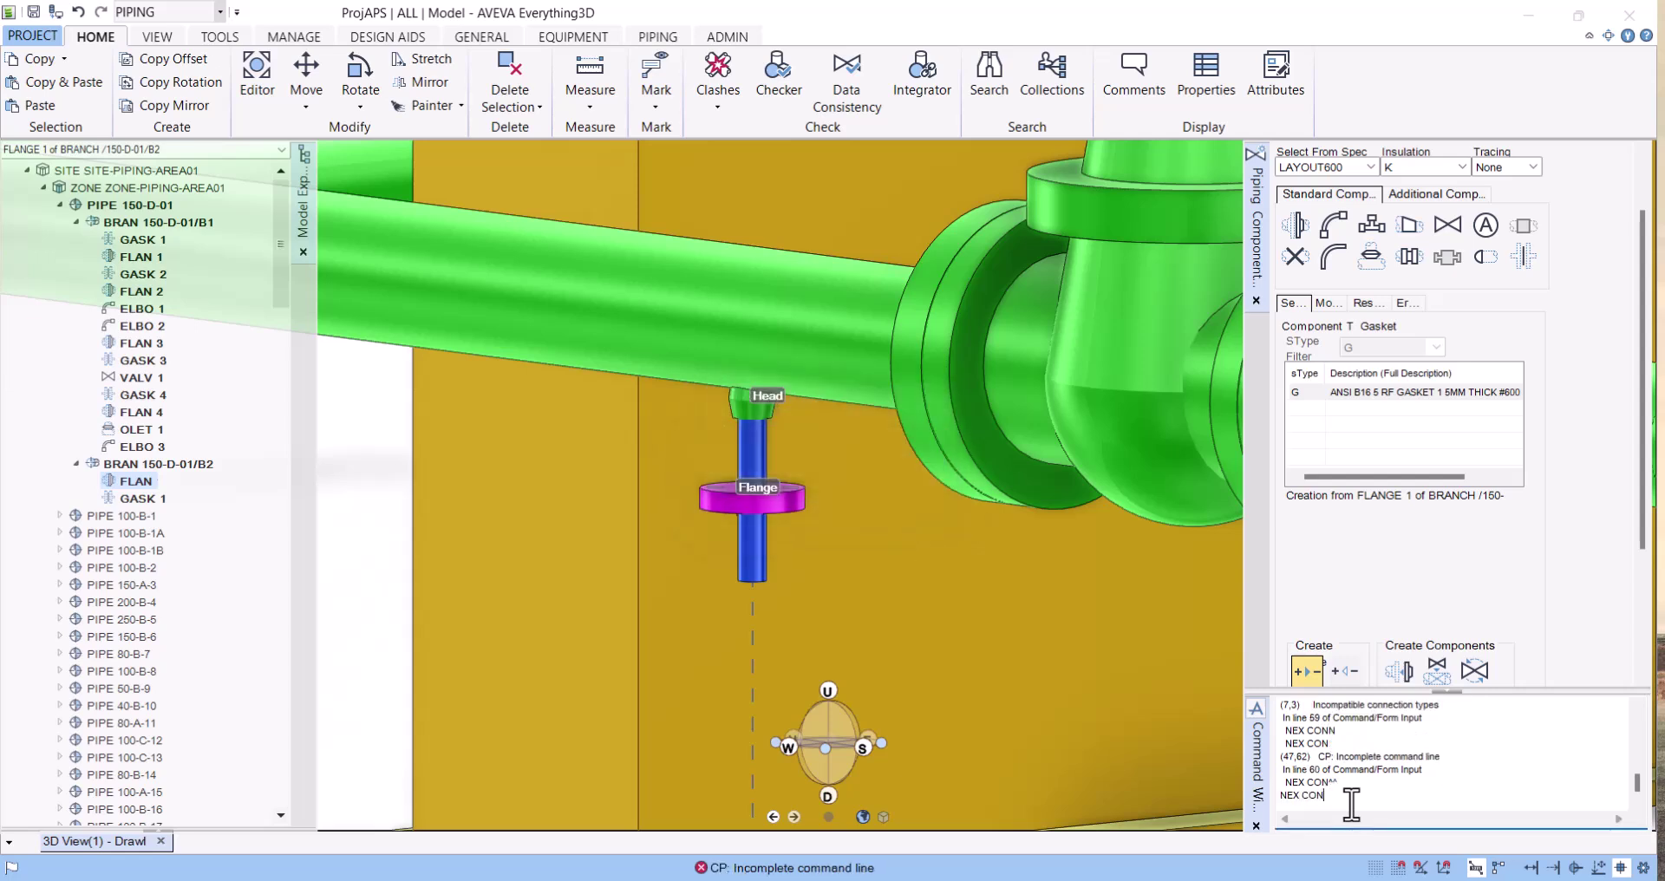
Force the gasket of branch 150-D-01/B2 to connect to the flange face with the FCONN command
text(NEX CONN)
key(Return)
key(Return)
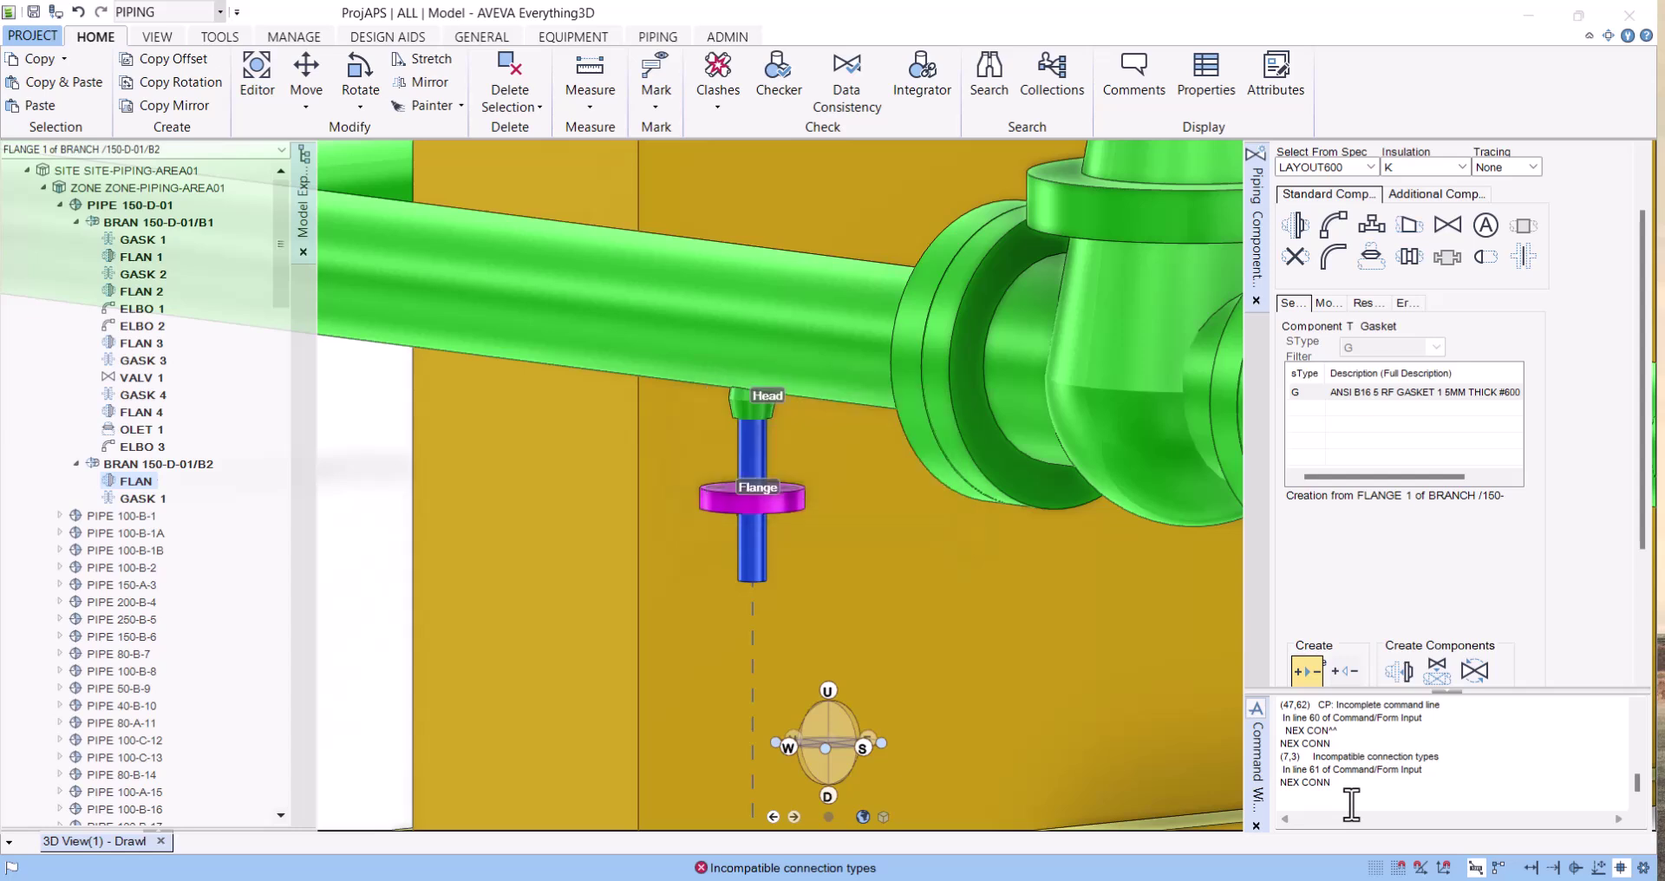
text(FCONN)
key(Return)
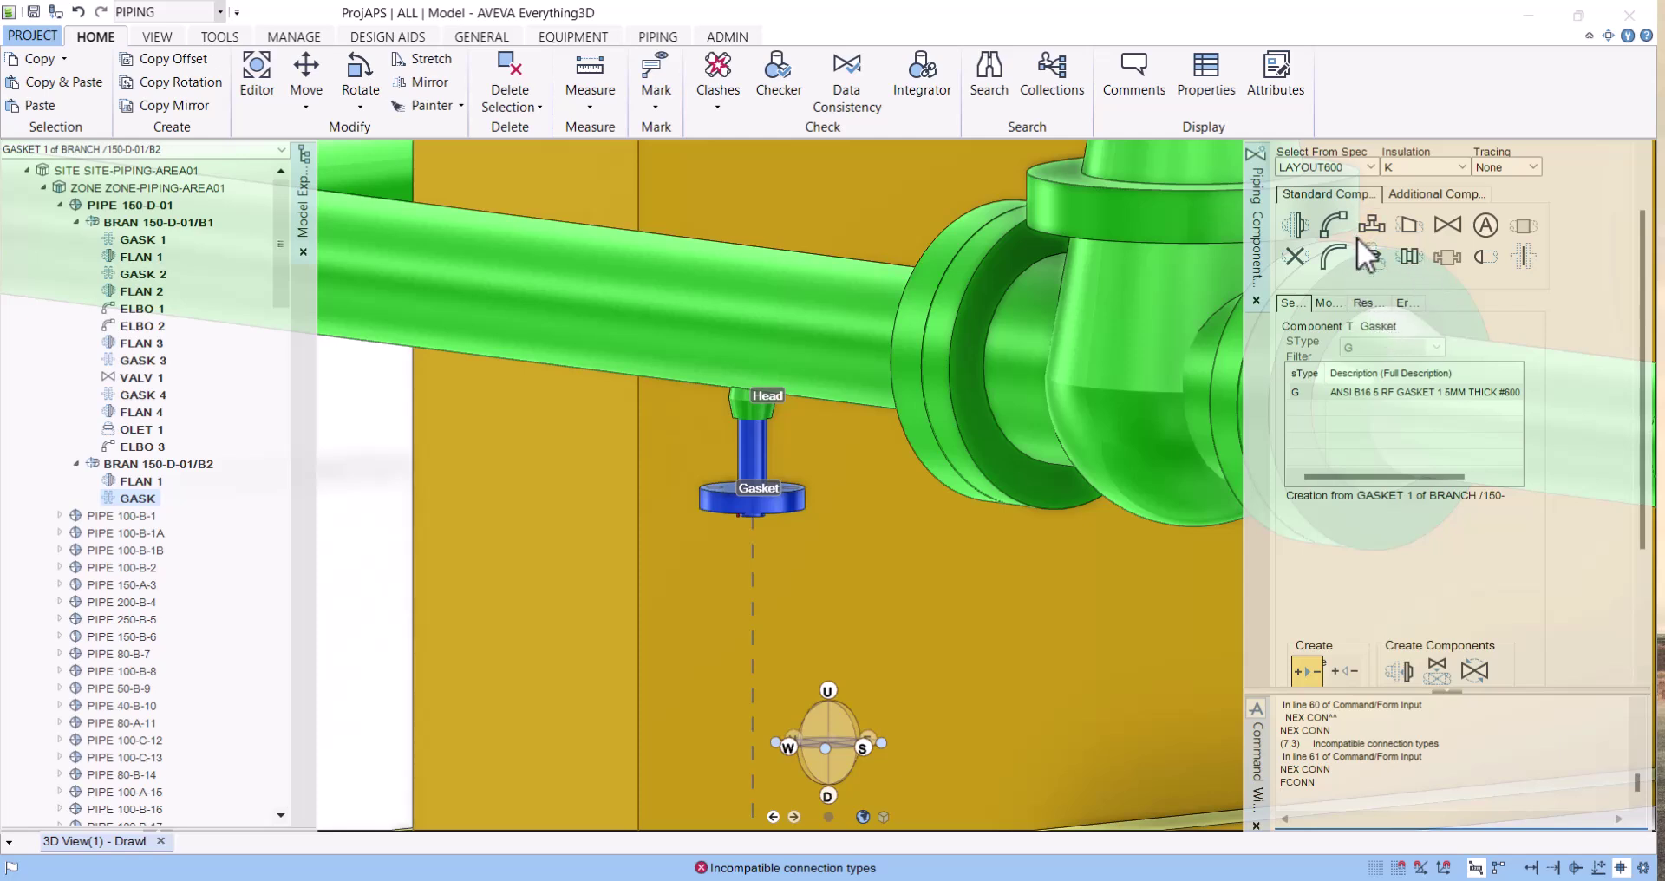
Create a connected GATE valve (SW #800) after the gasket on branch 150-D-01/B2
click(1441, 235)
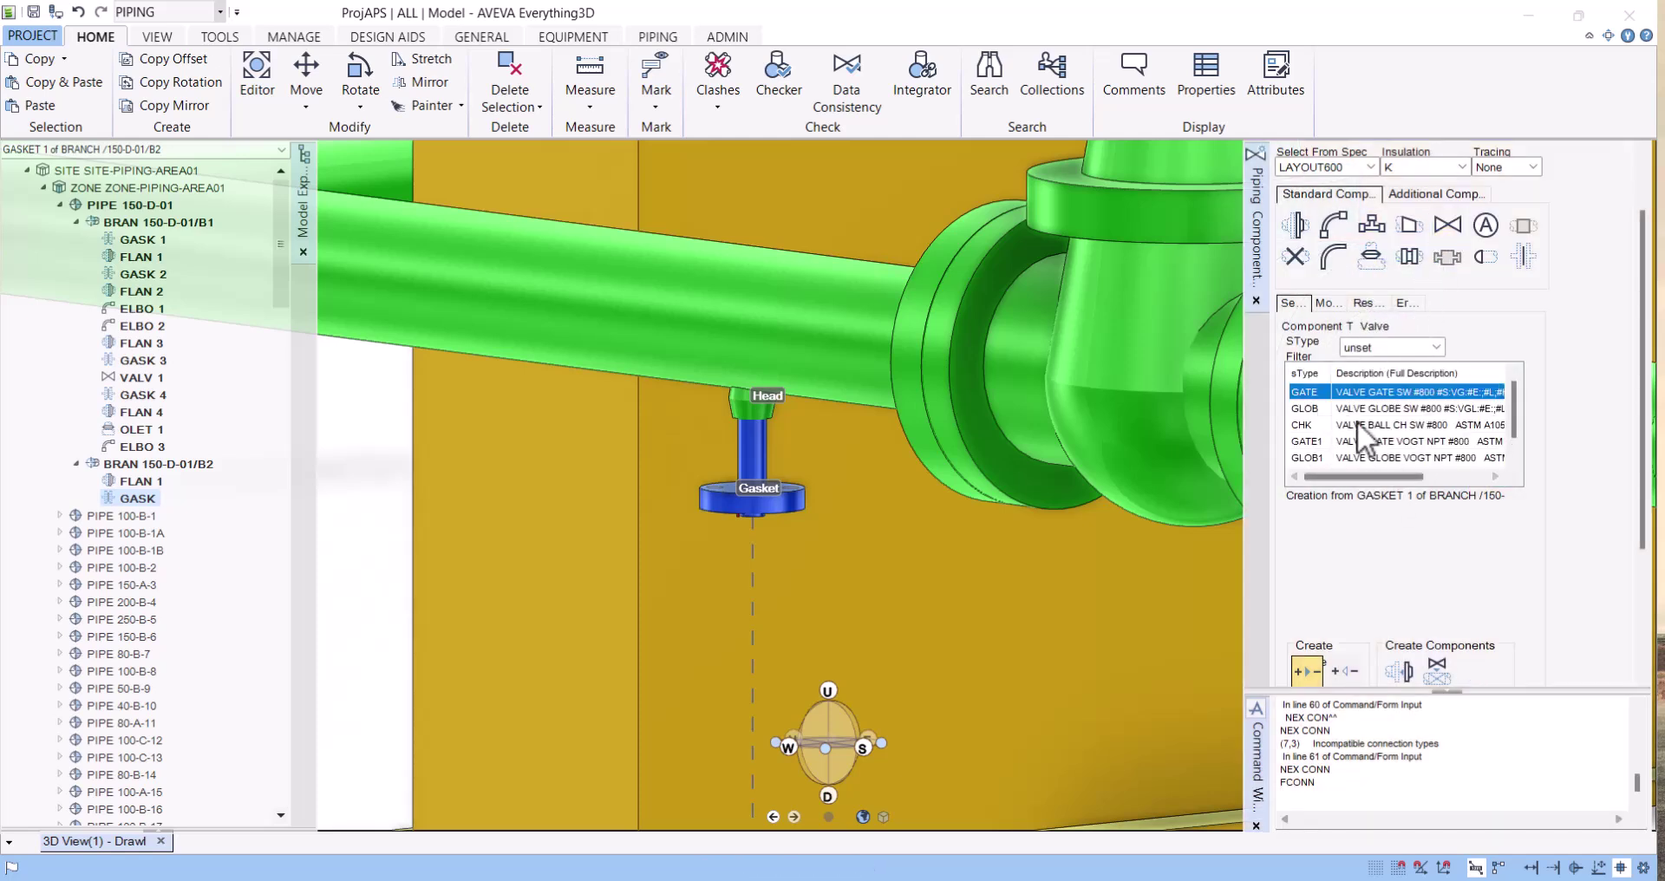
click(1406, 670)
click(851, 486)
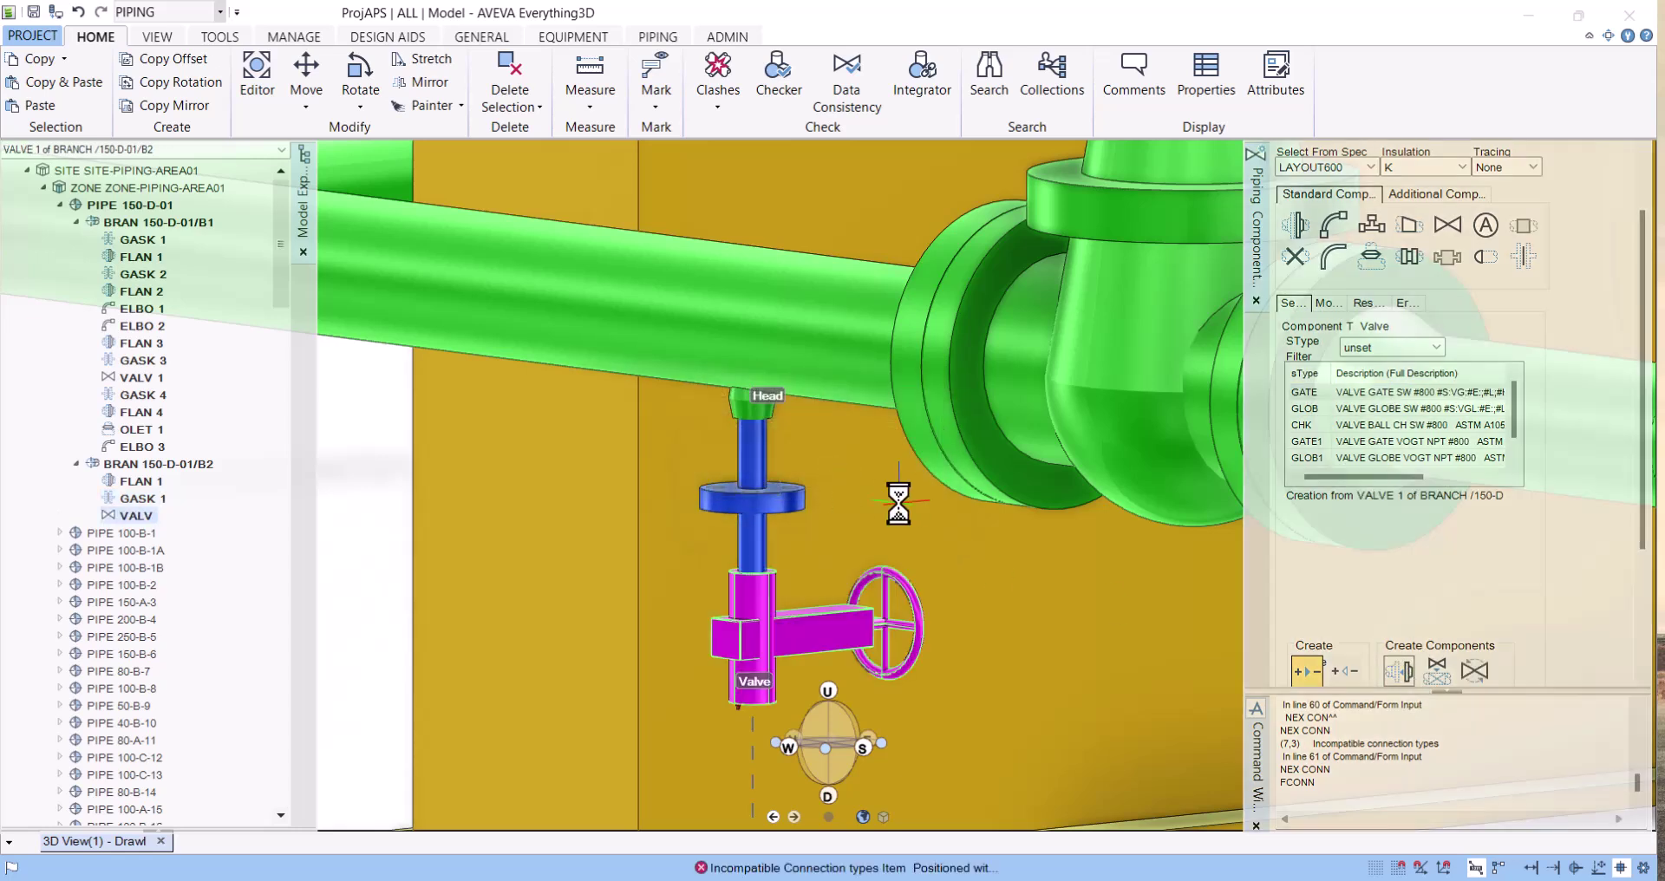
Delete the gasket between the flange and the valve from branch 150-D-01/B2
click(137, 498)
scroll(763, 533, down, 3)
click(137, 501)
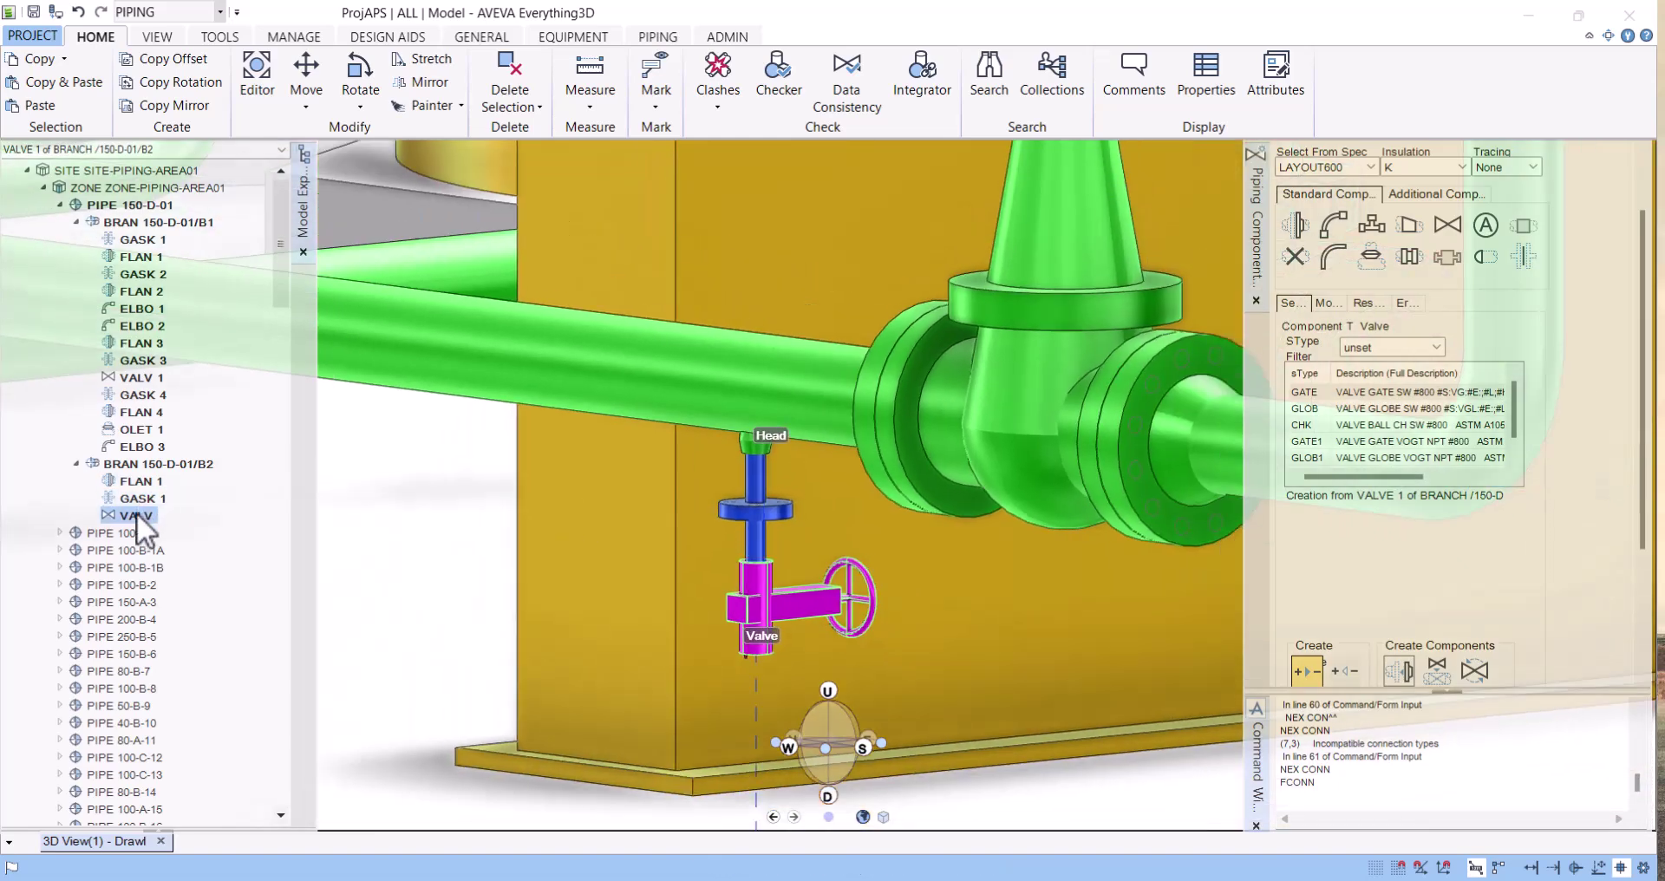
click(139, 481)
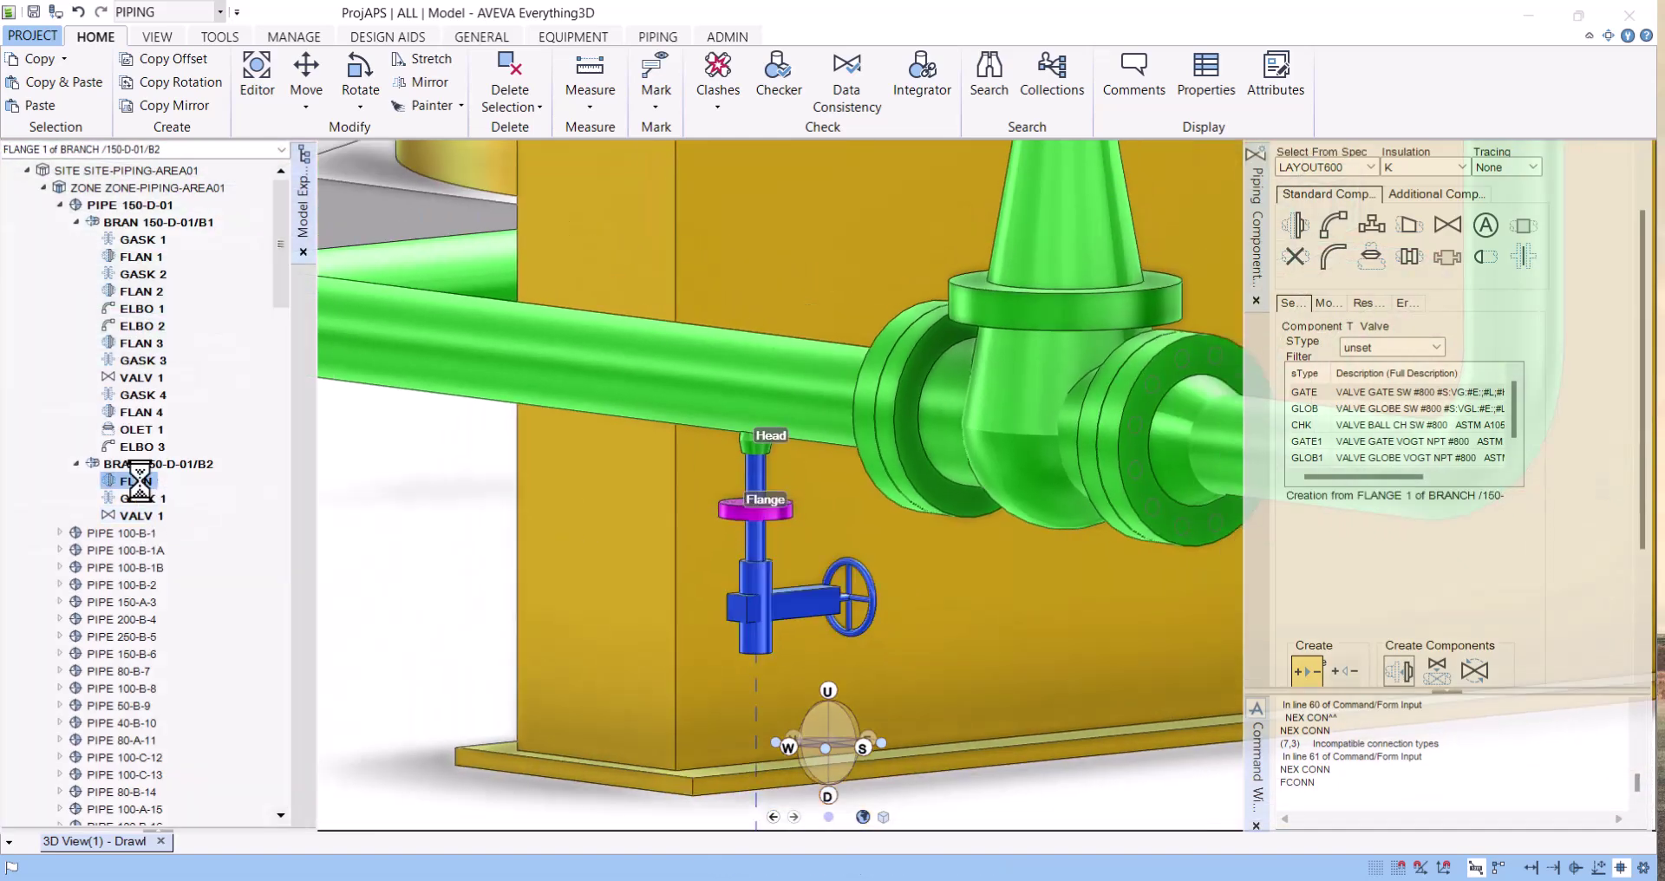
ctrl+click(135, 501)
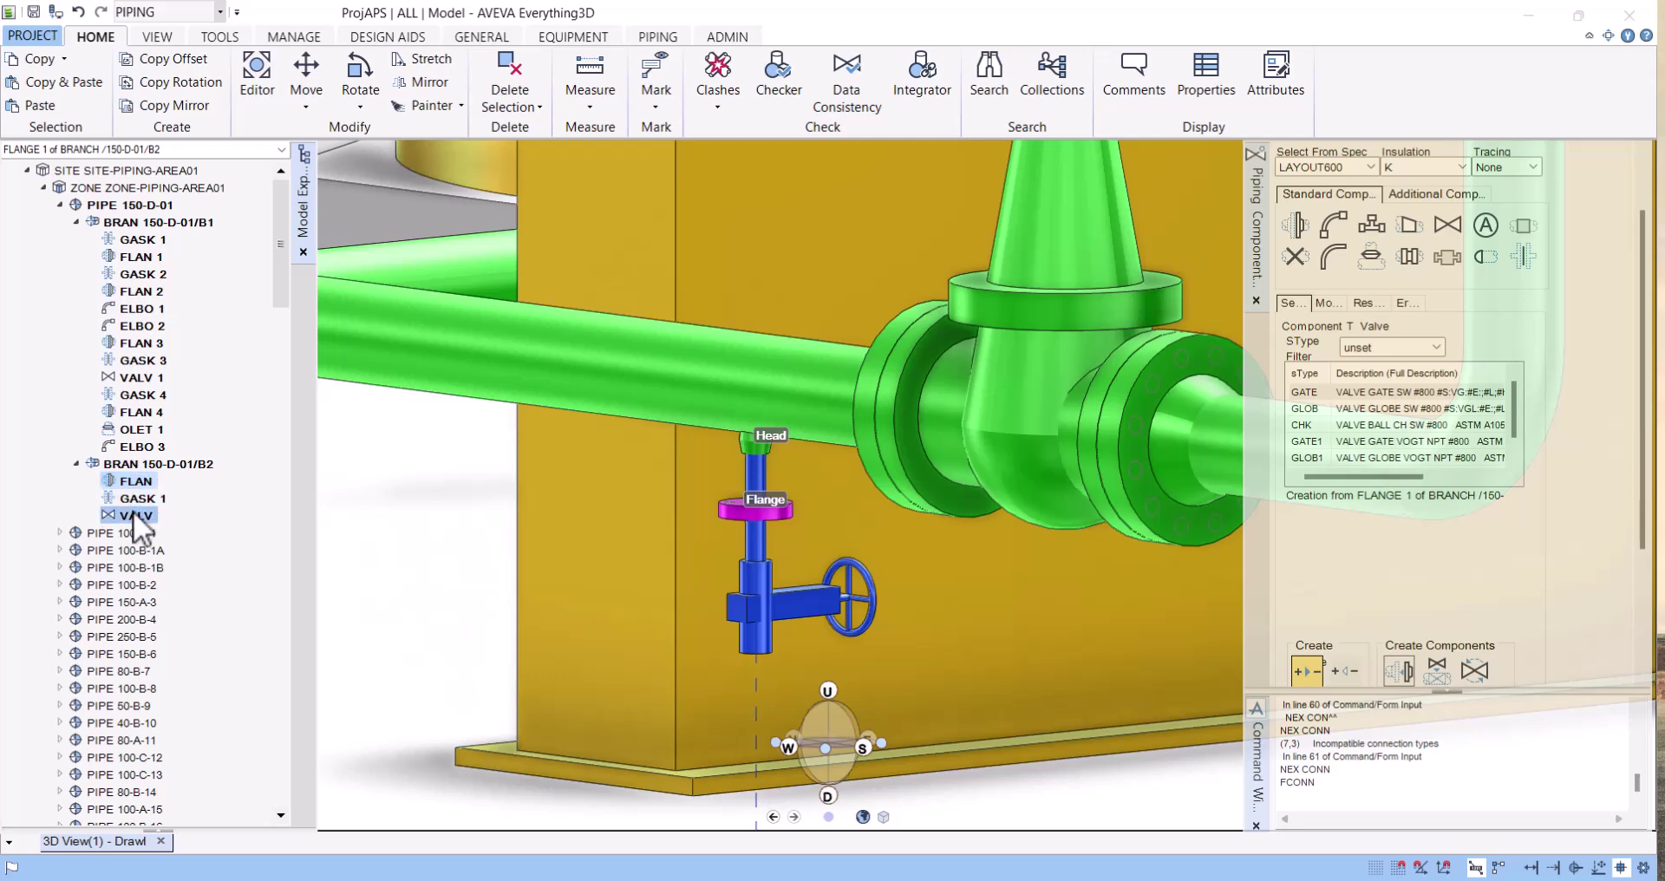
ctrl+click(130, 515)
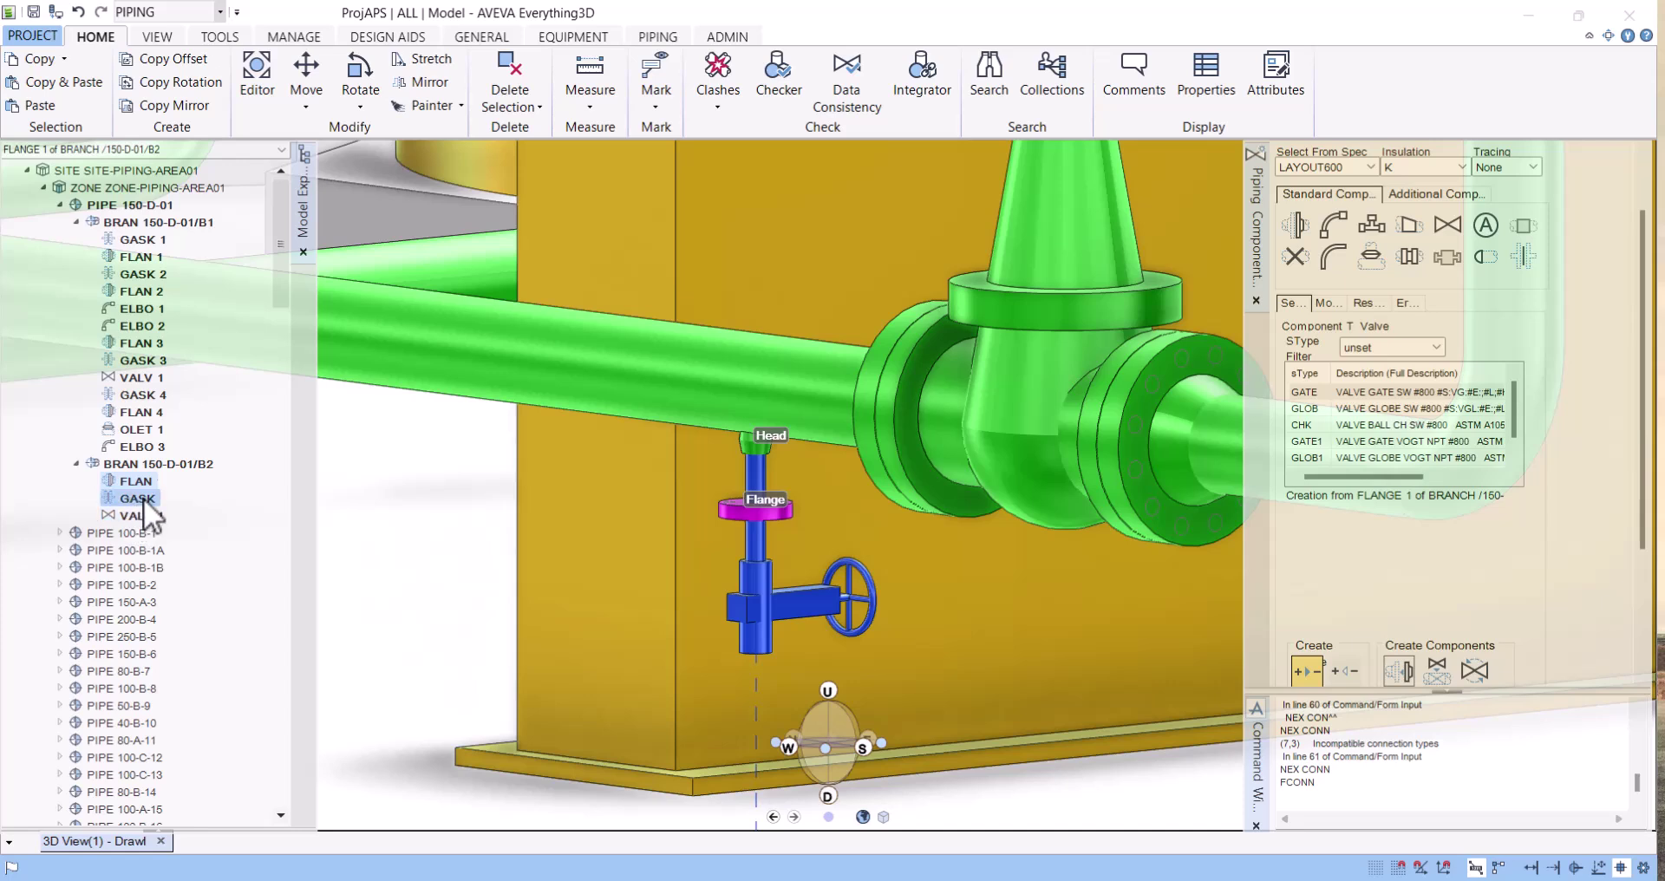
click(139, 498)
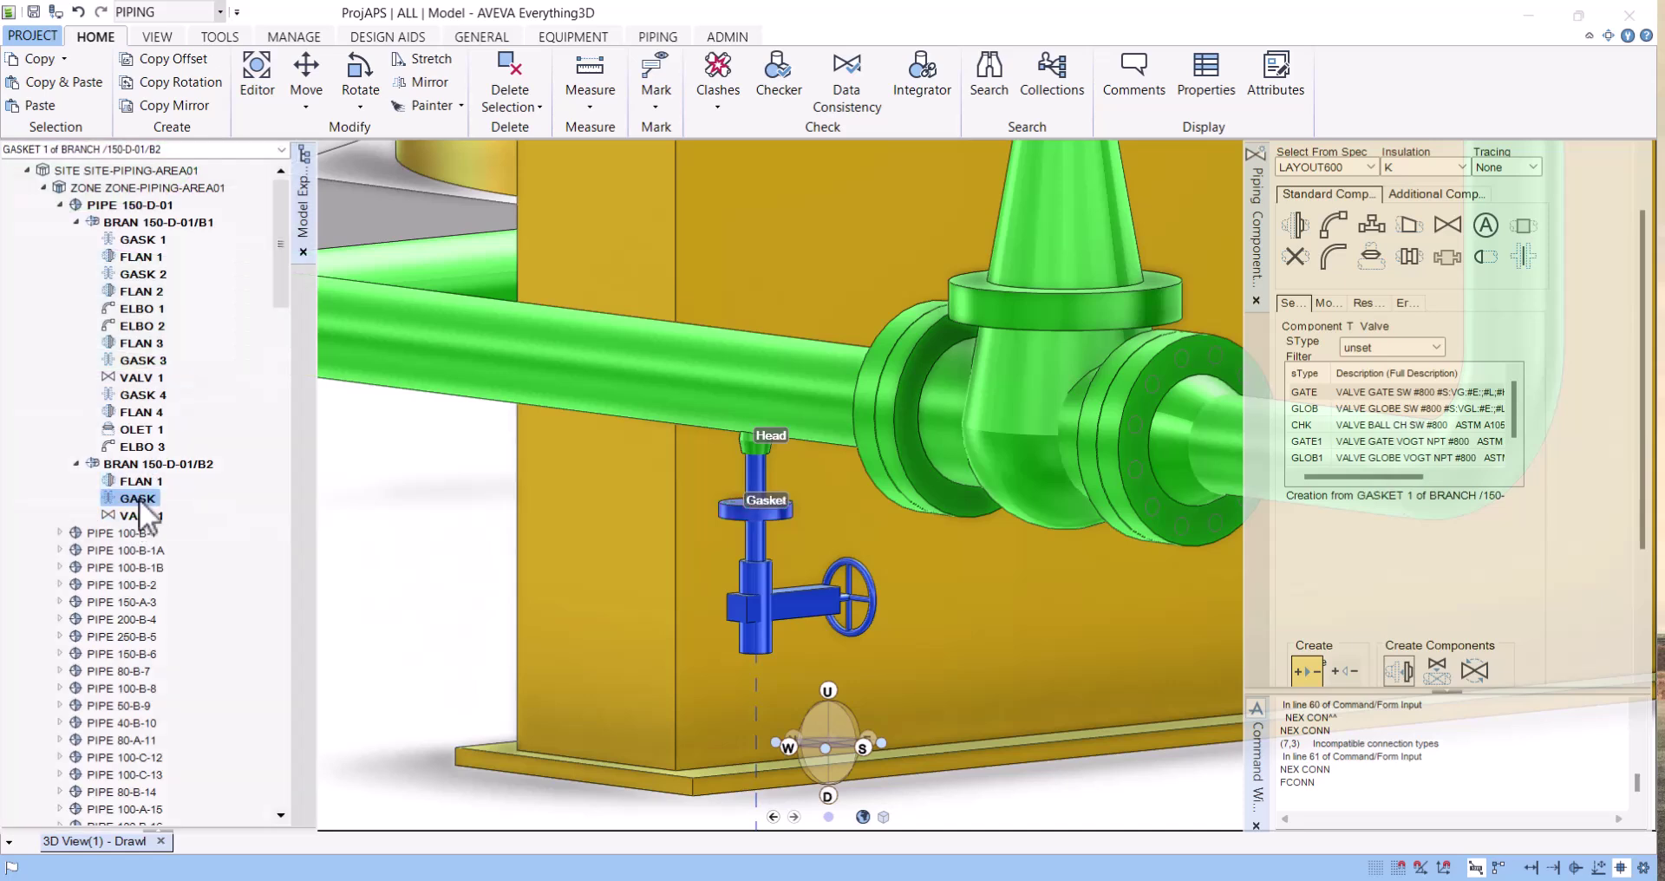
right_click(139, 498)
click(196, 570)
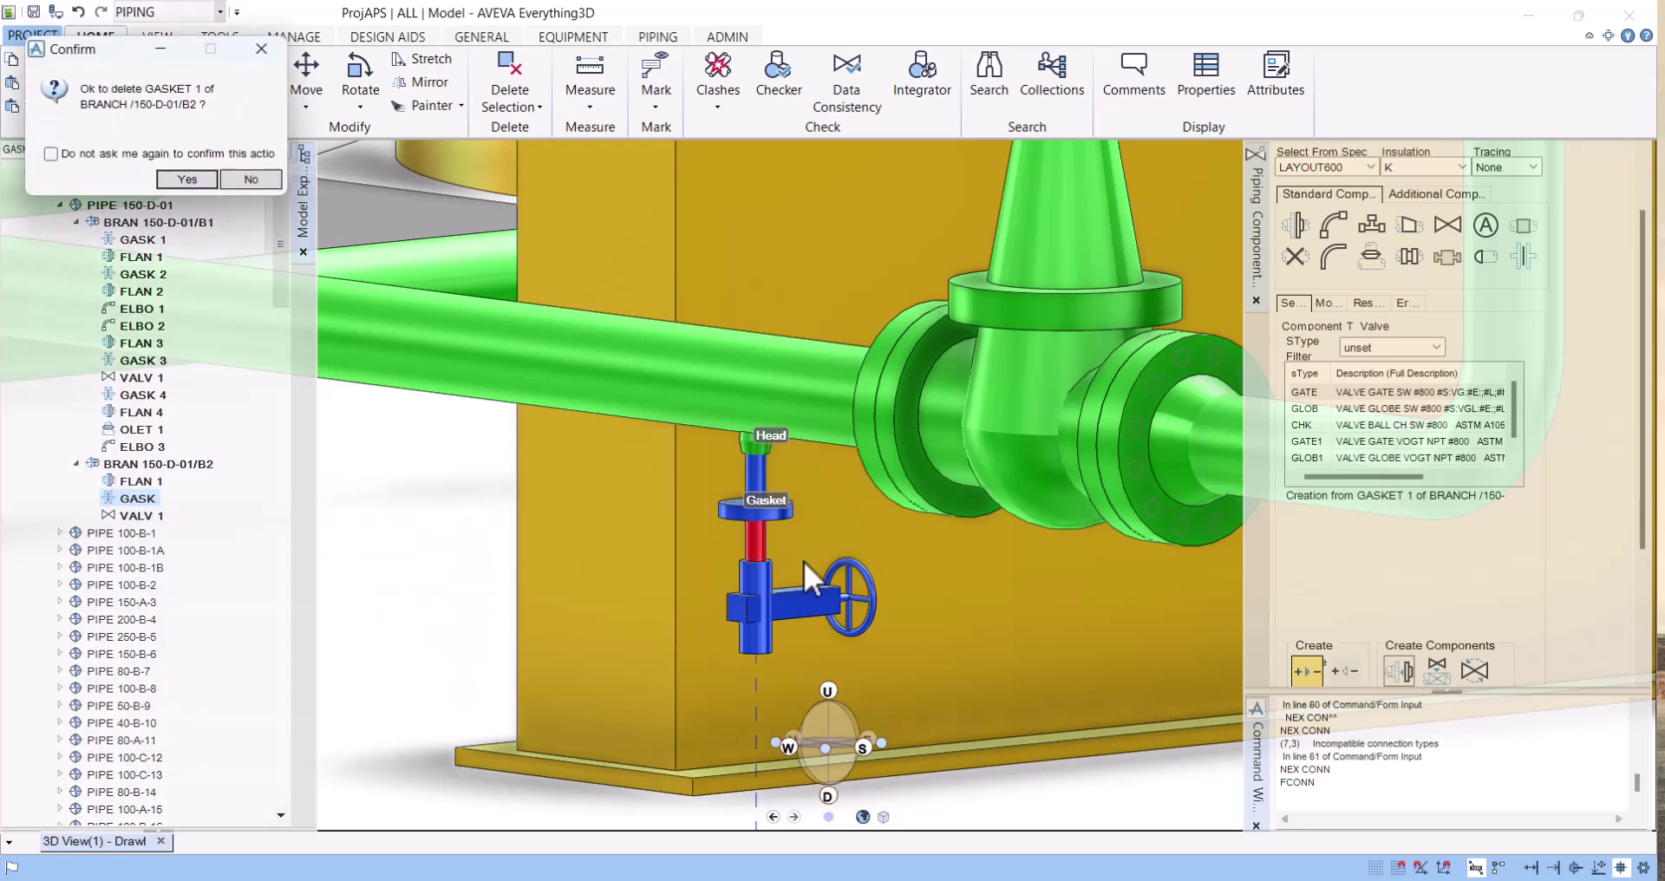
click(187, 179)
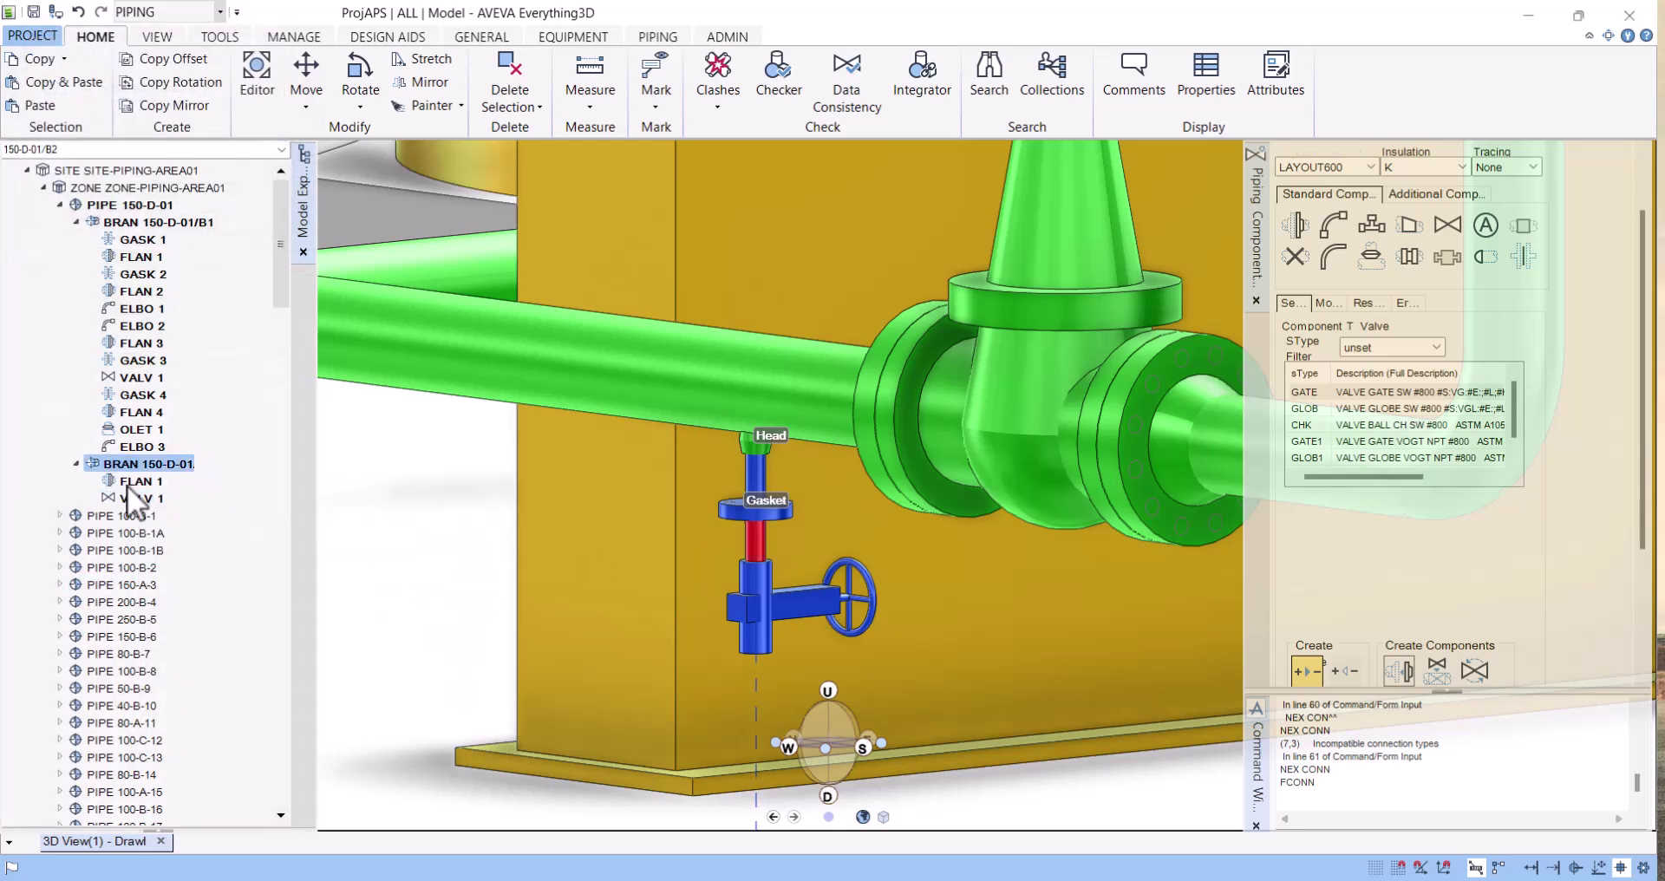
Delete the flange from branch 150-D-01/B2, leaving only the valve in it
right_click(128, 486)
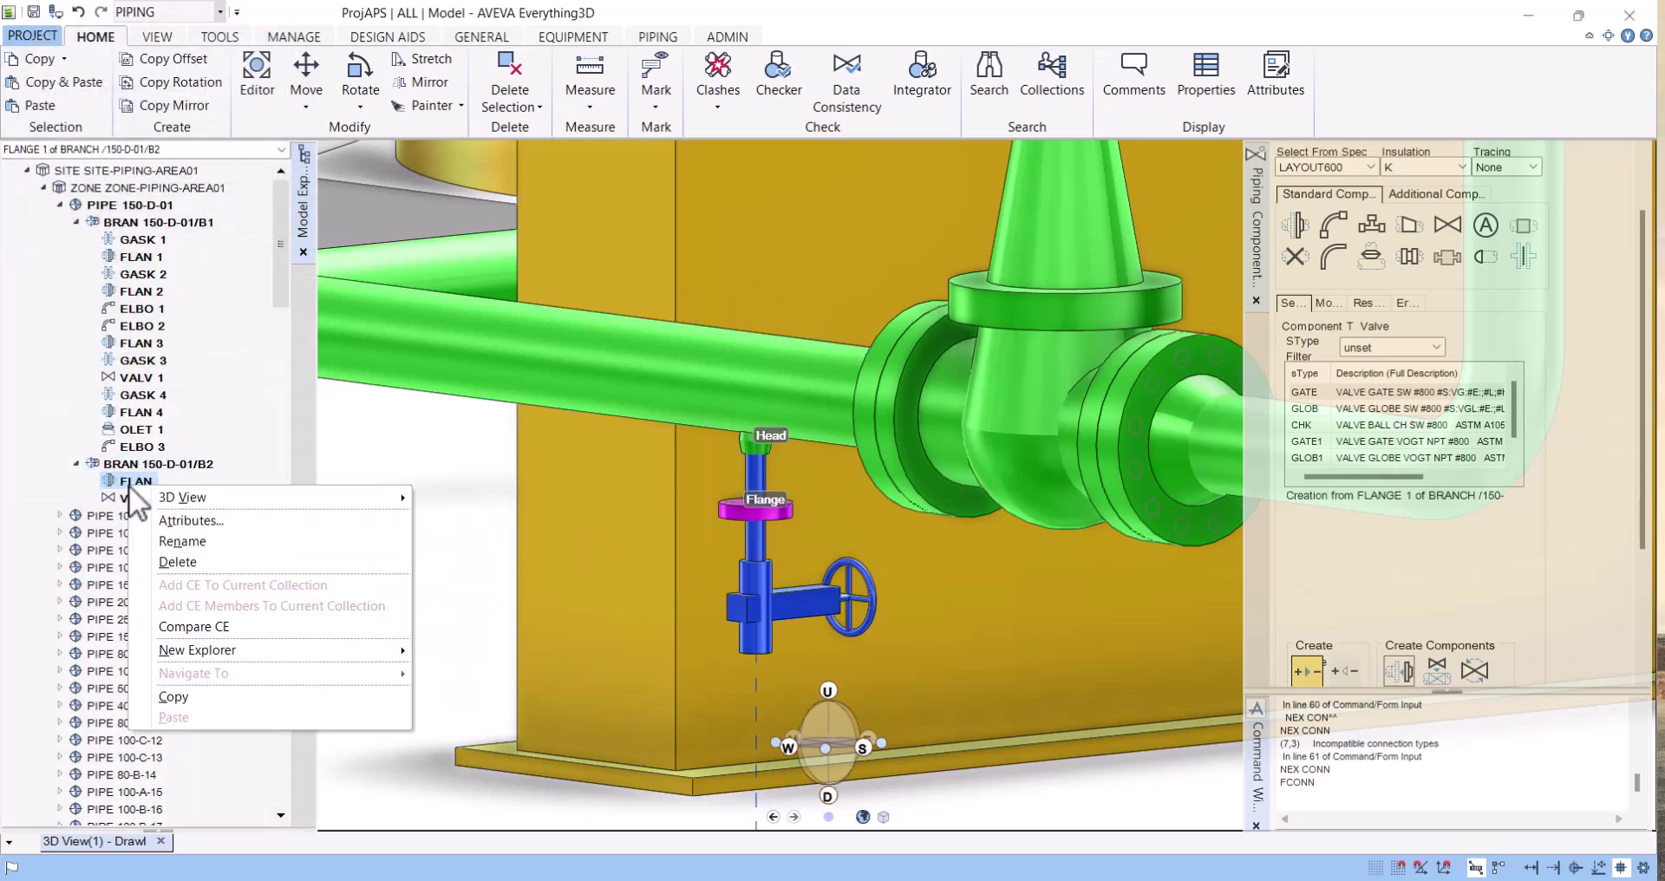
click(189, 560)
click(185, 178)
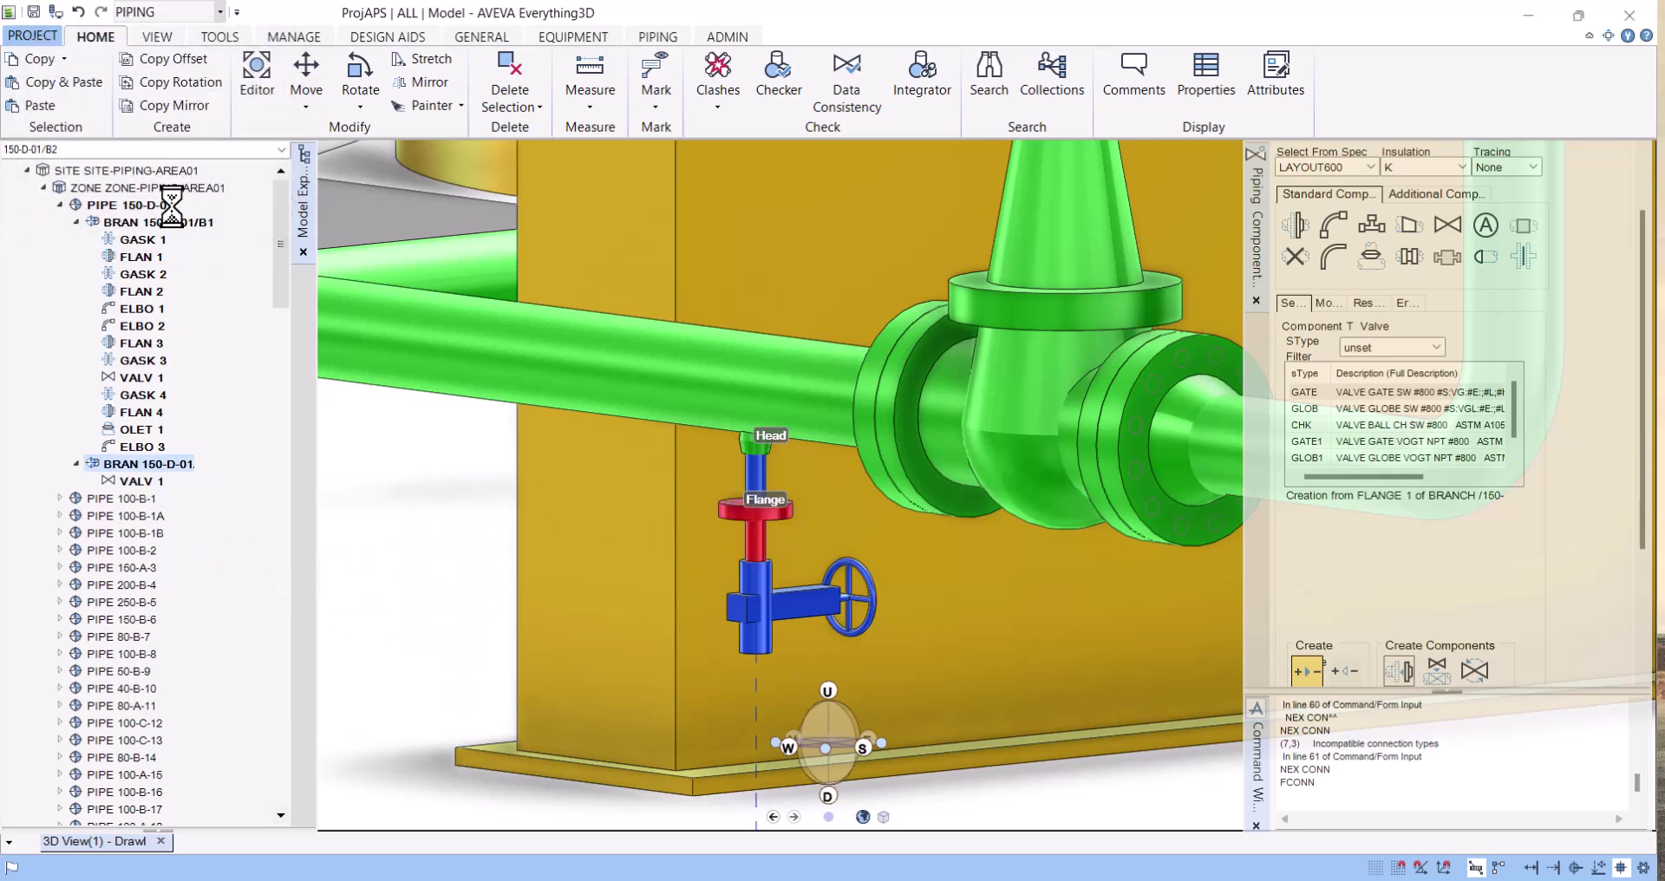
Rotate the gate valve of branch 150-D-01/B2 to 180 degrees about the branch axis
click(178, 482)
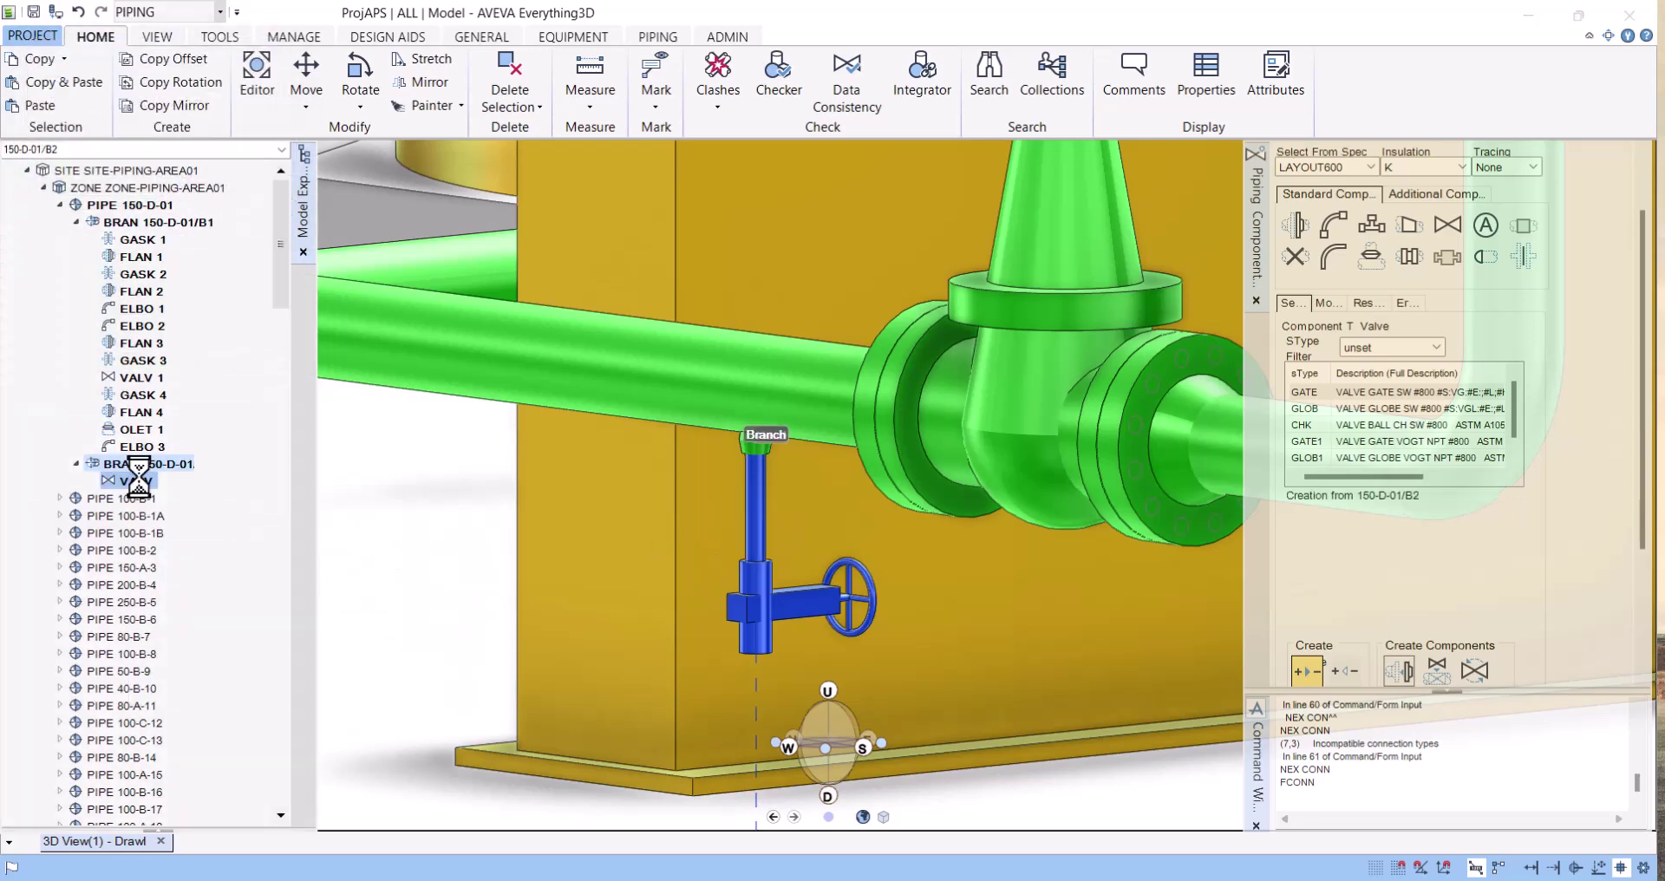
scroll(733, 549, down, 1)
scroll(733, 550, down, 2)
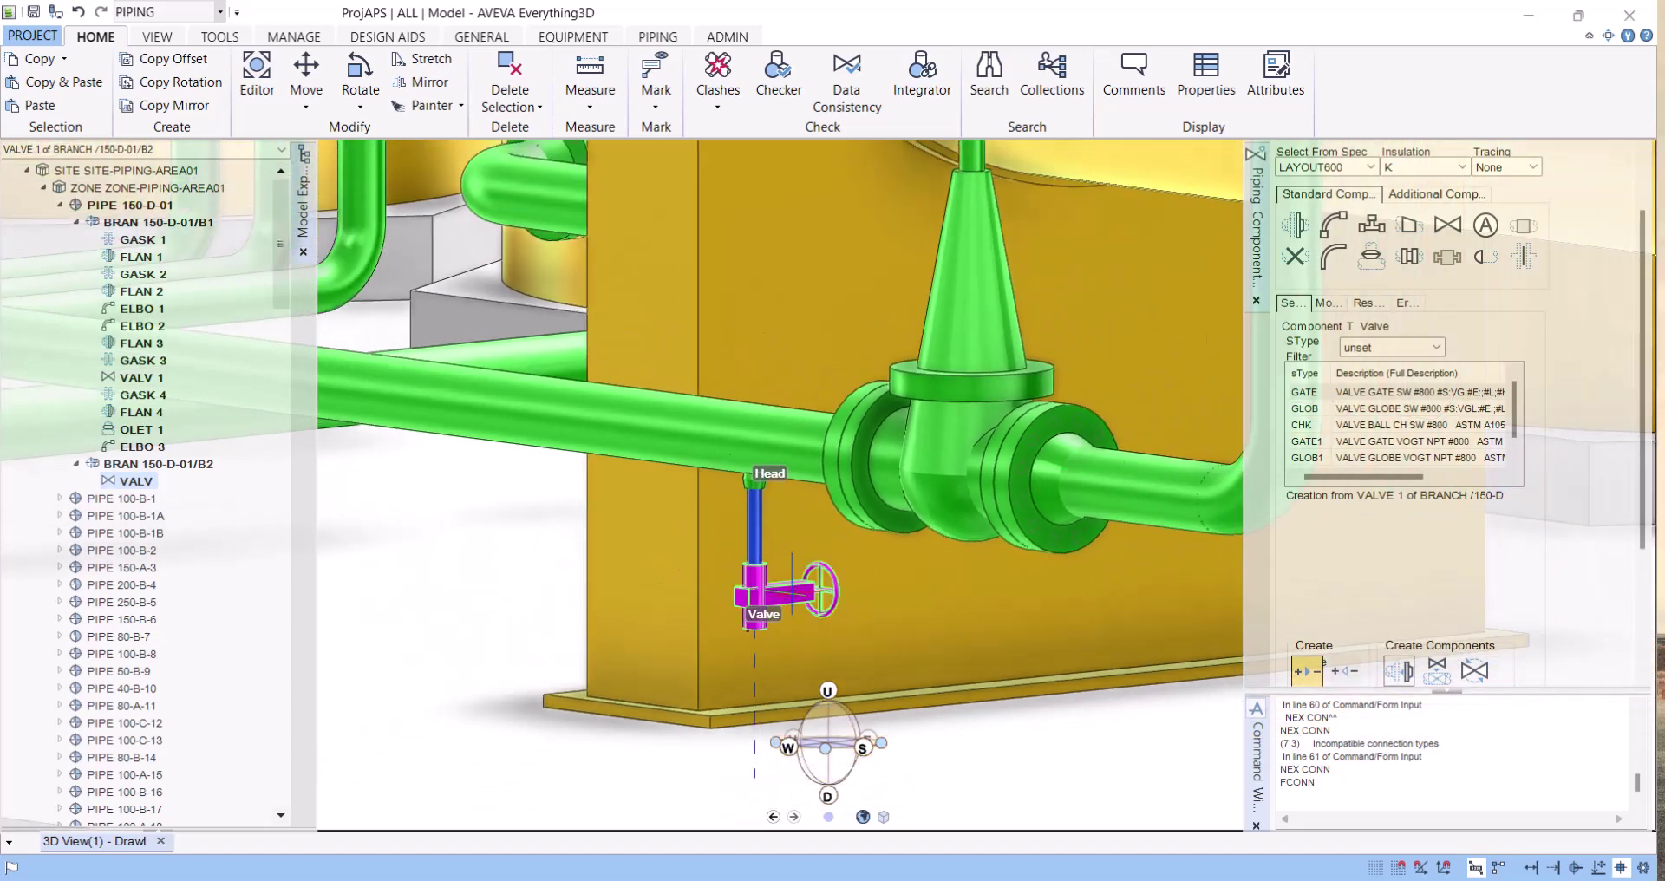
click(1323, 301)
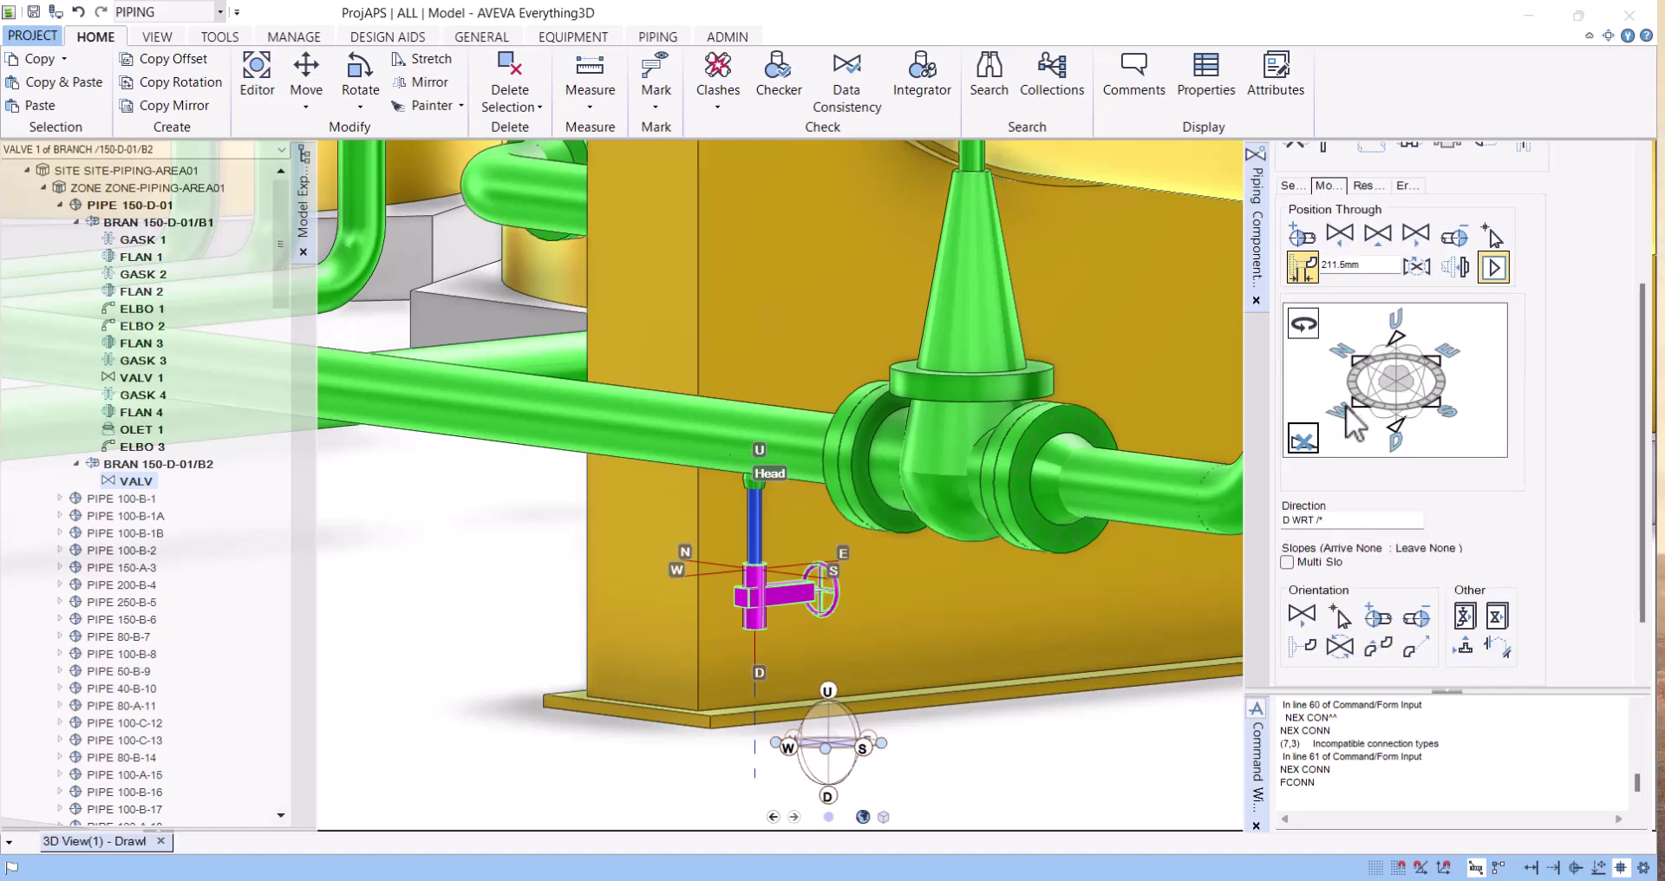
click(1325, 380)
click(1396, 438)
middle_drag(1145, 461, 971, 456)
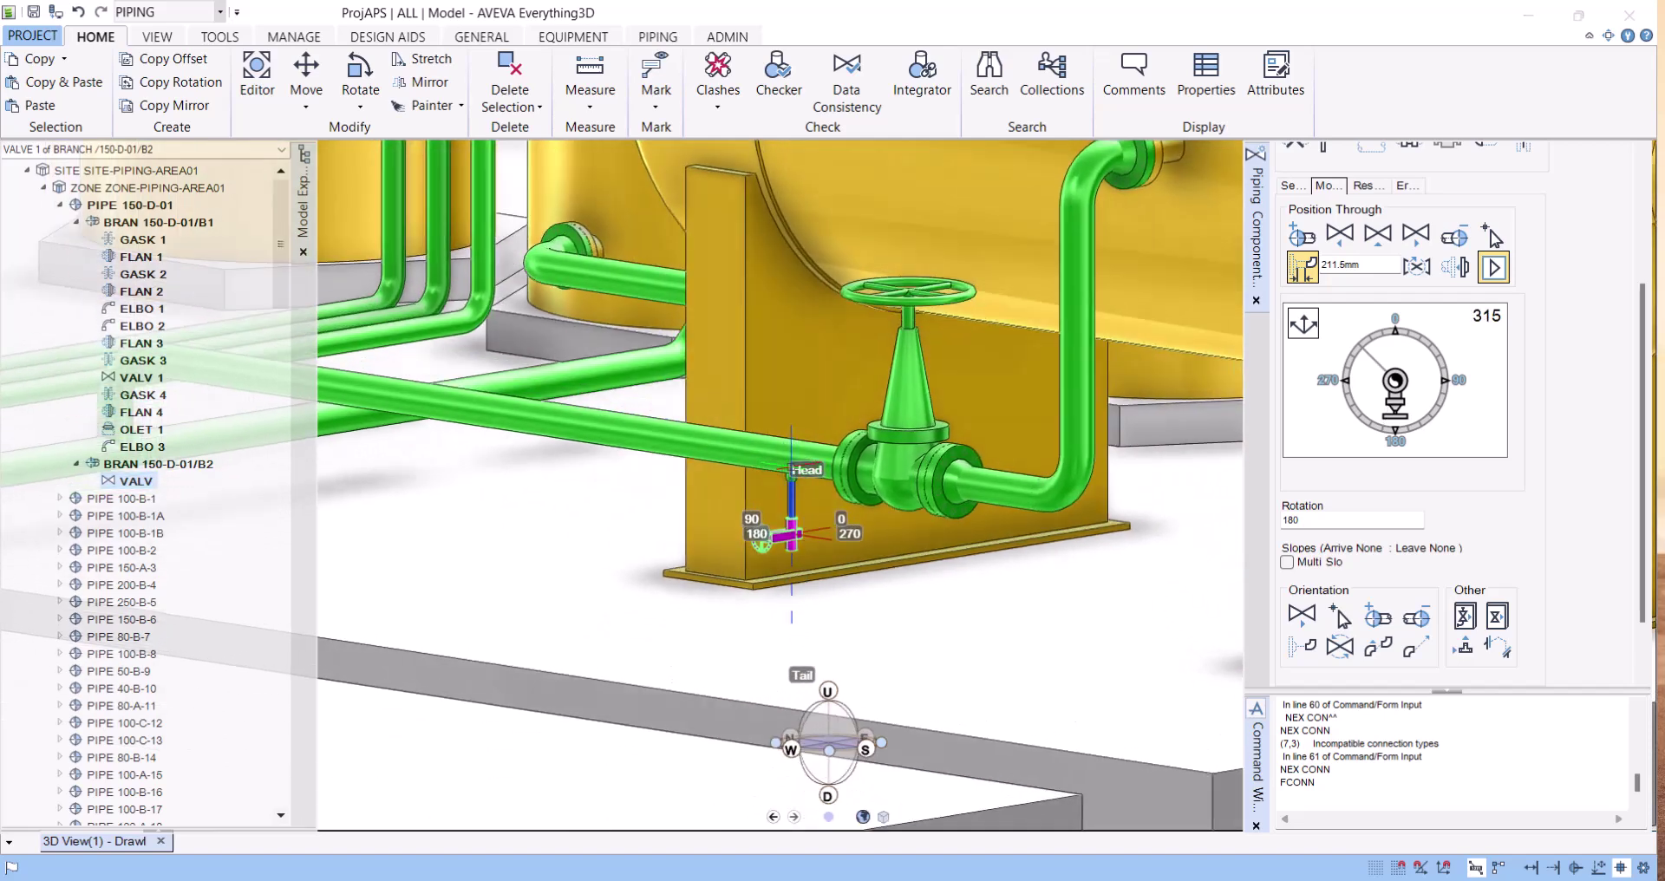
Create a connected KSC screwed cap (ANSI B16.11 #3000, ASTM A105) after the valve on branch 150-D-01/B2
scroll(1578, 338, up, 3)
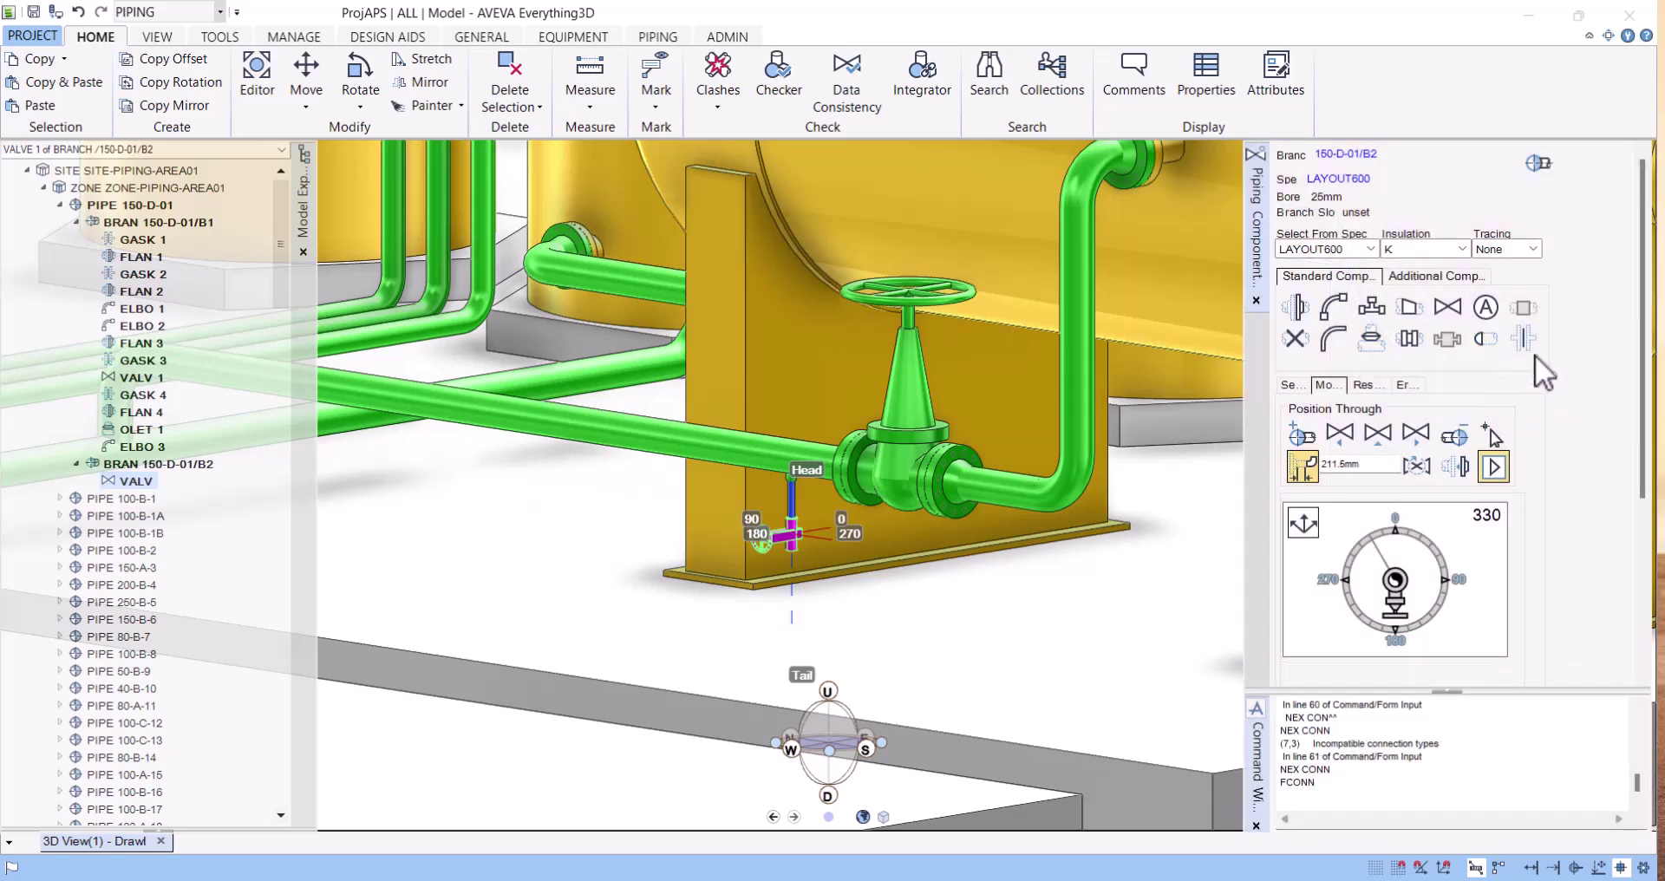
click(1436, 277)
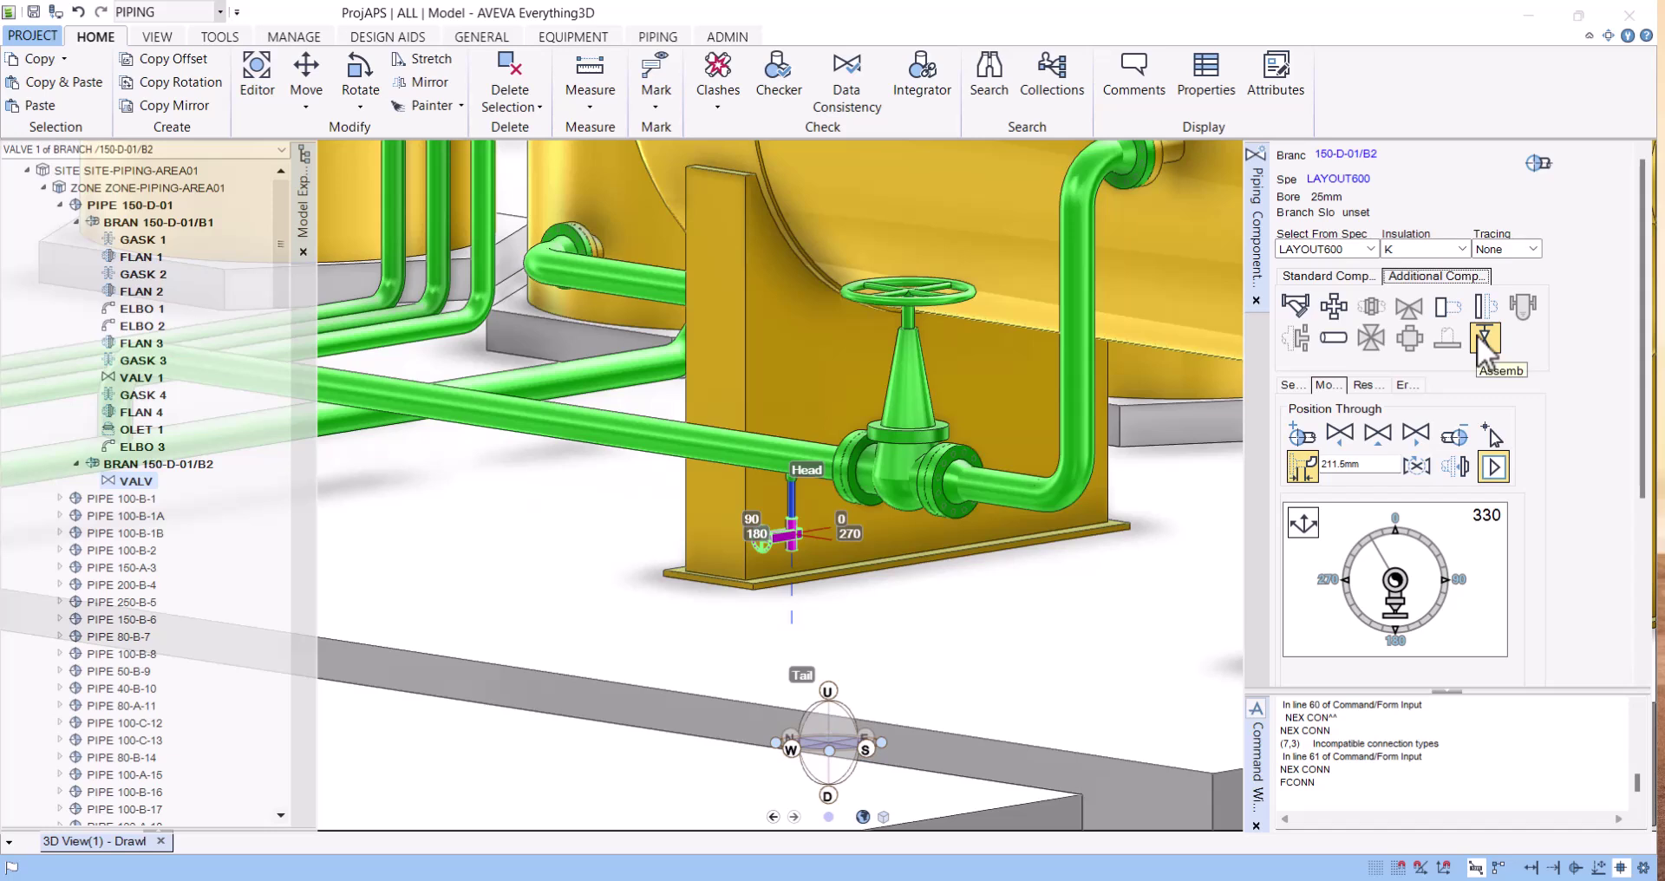
click(1313, 276)
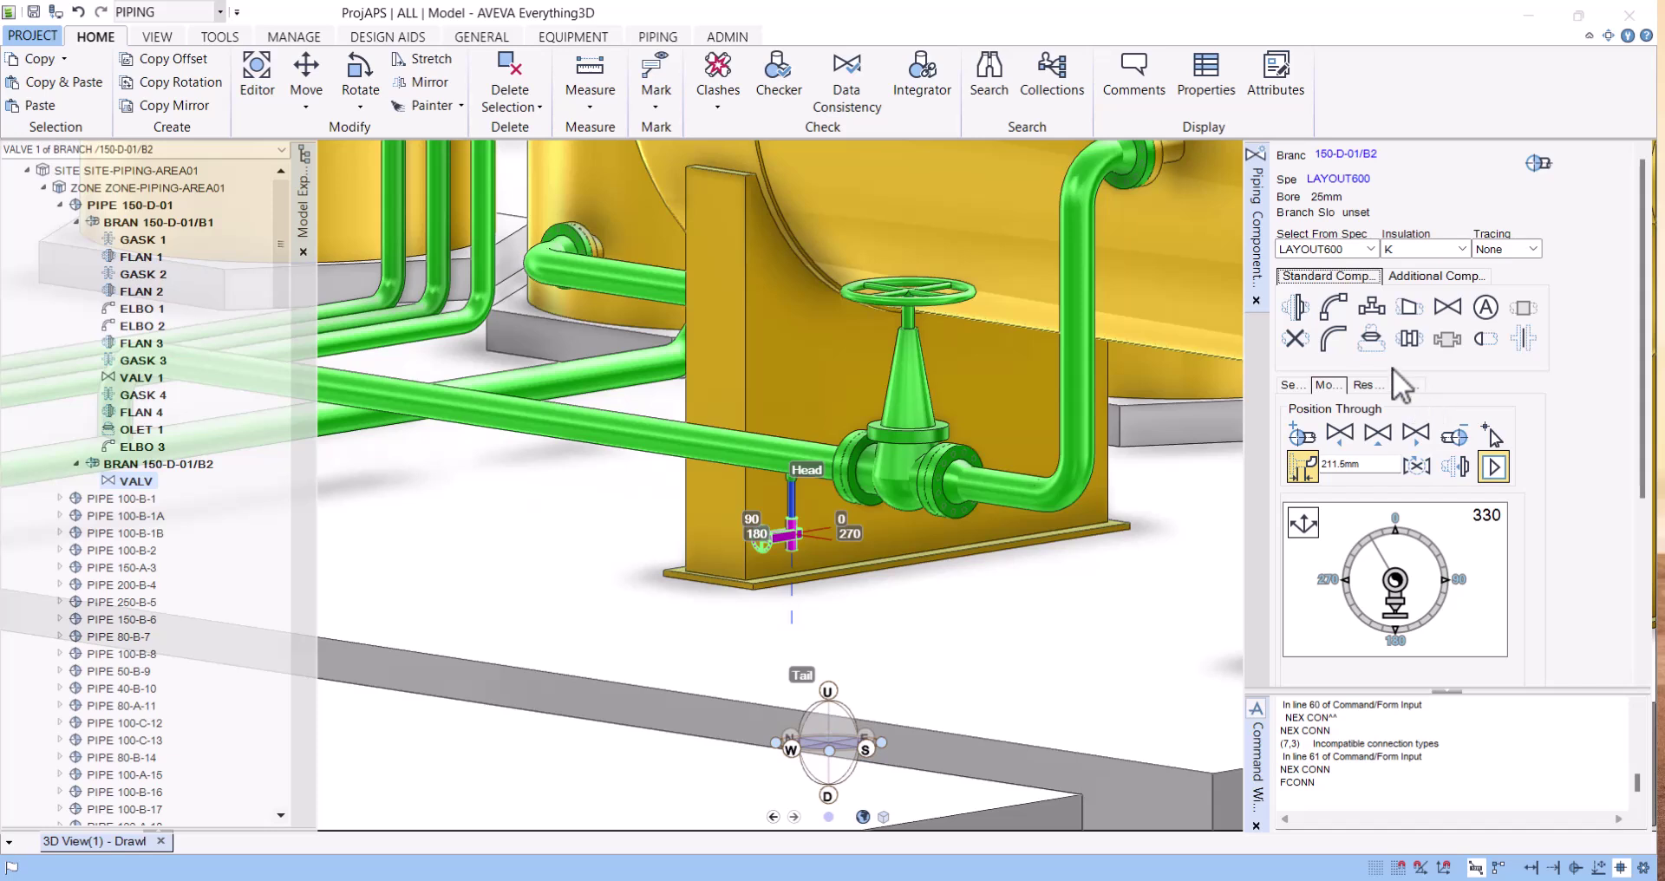
click(1480, 338)
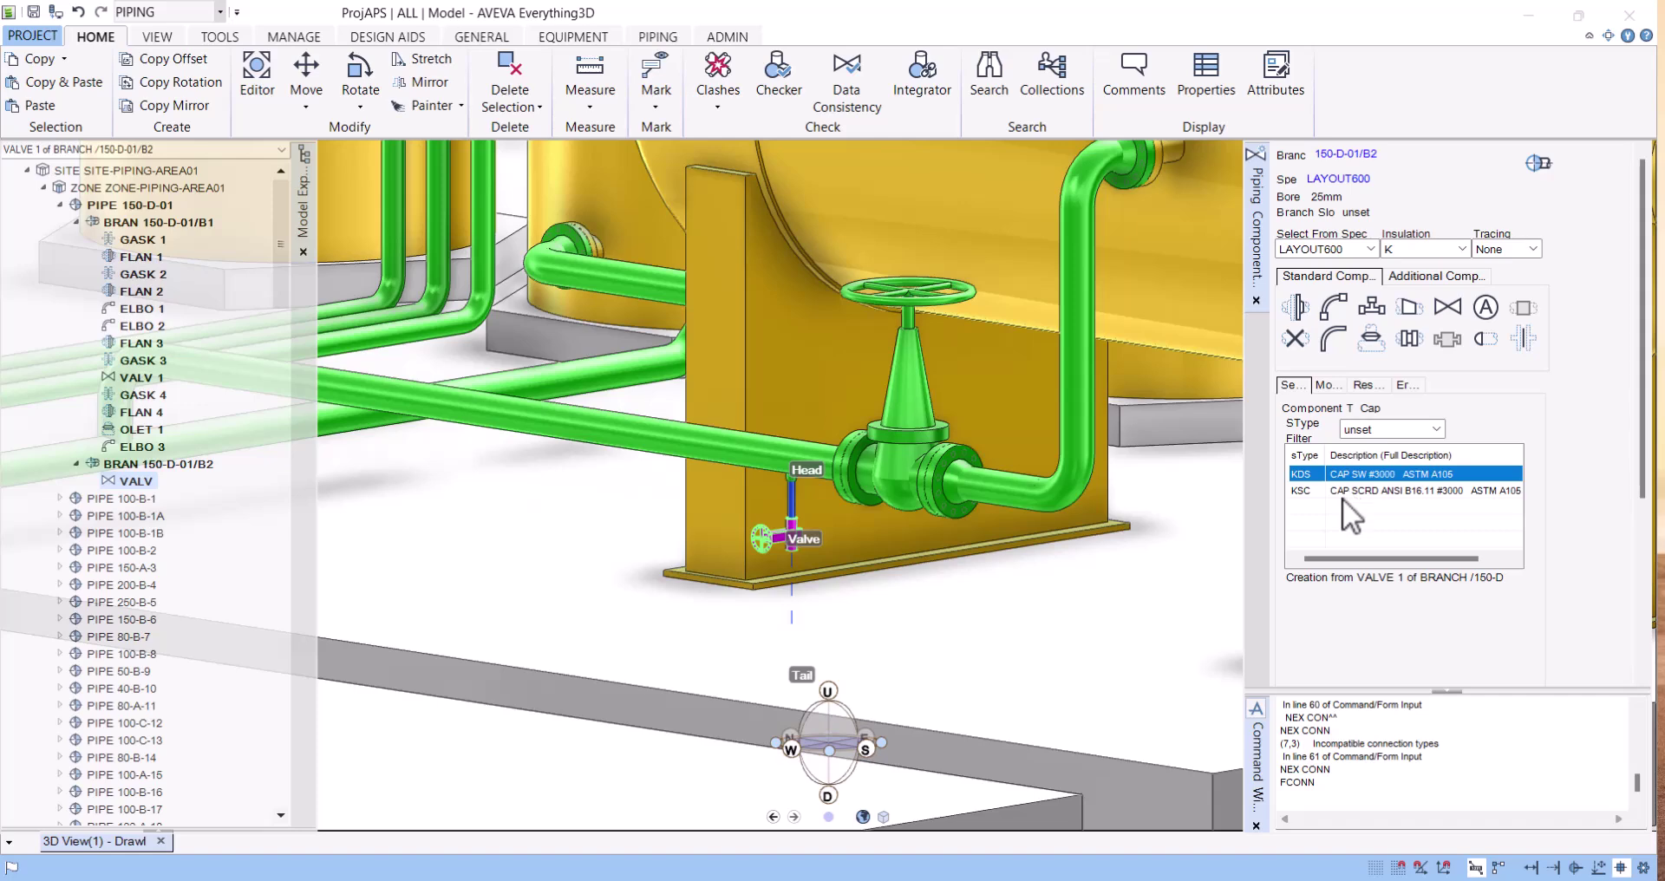
click(1340, 490)
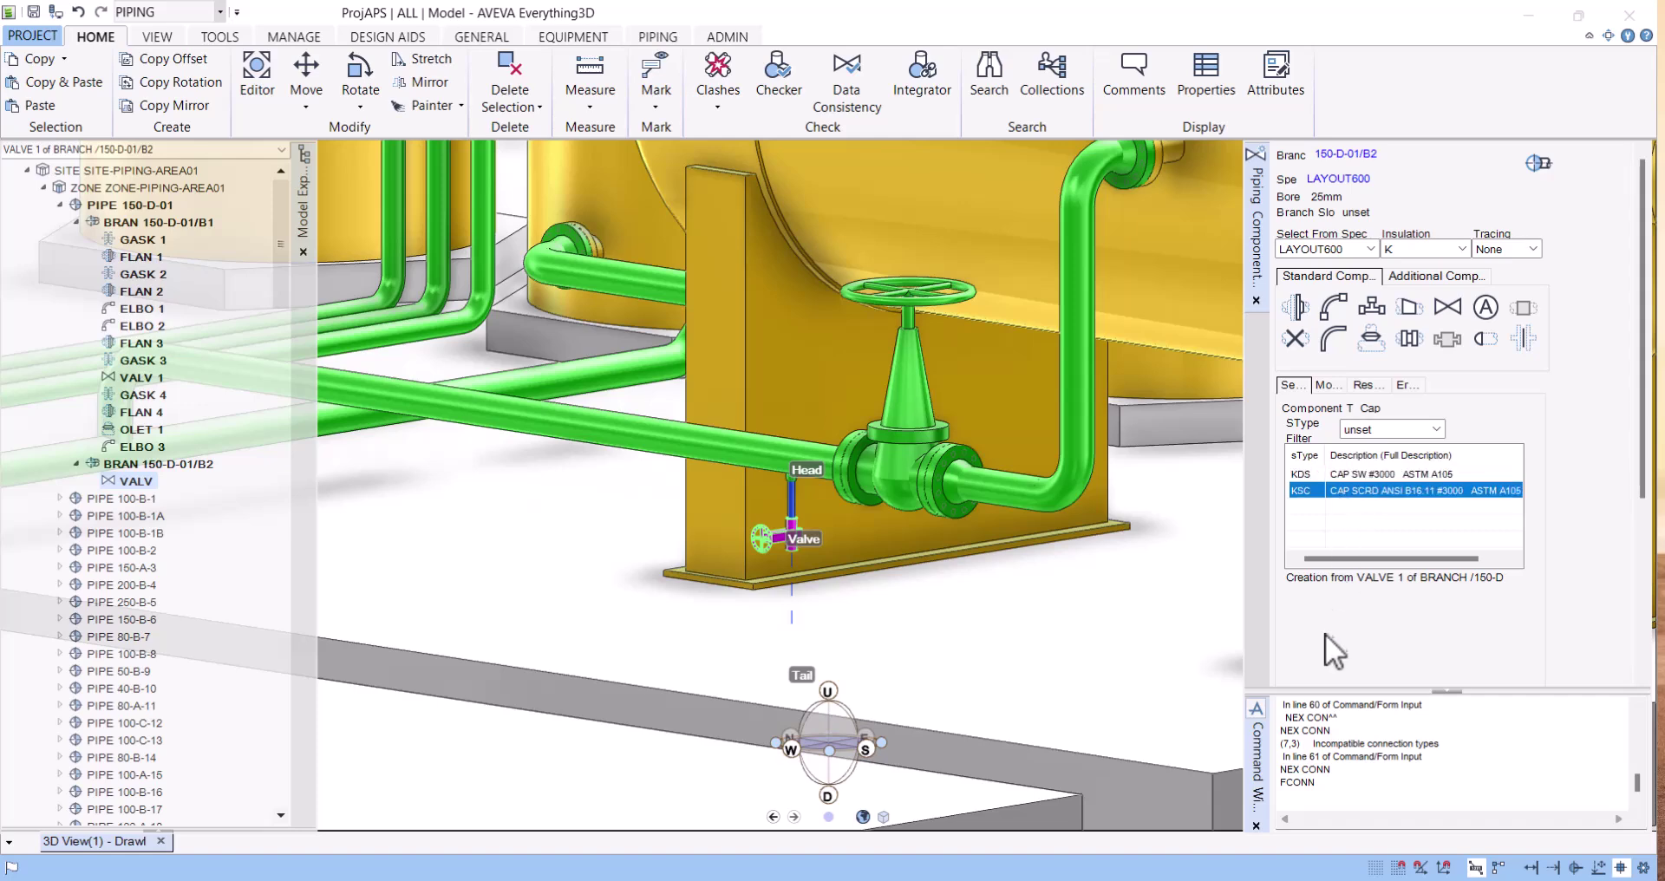
scroll(1429, 652, down, 3)
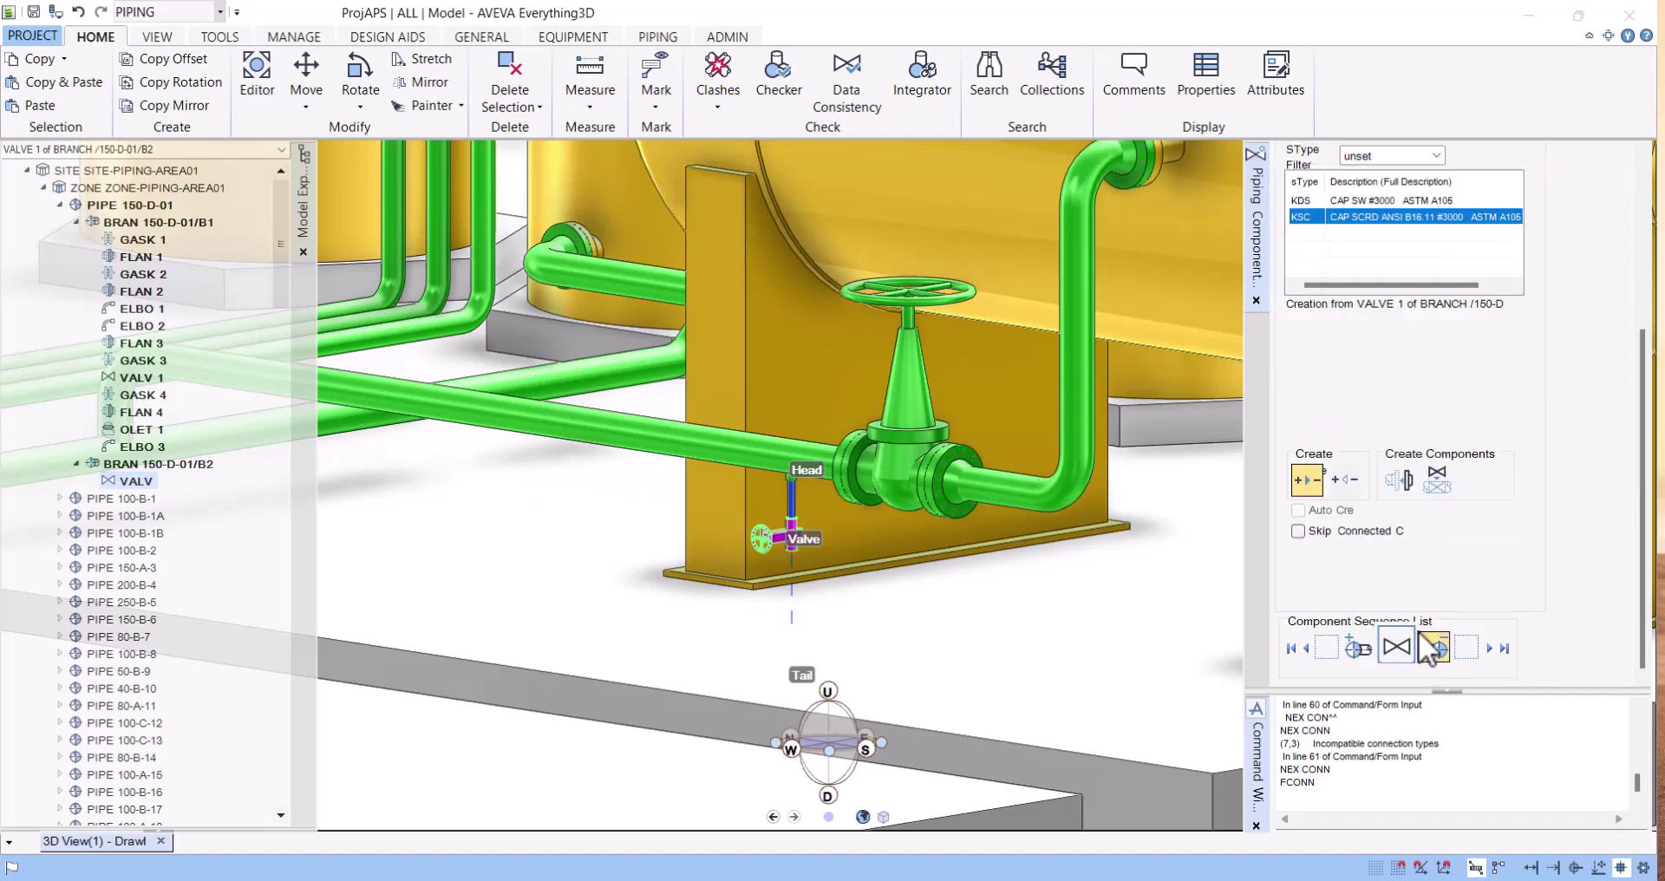
click(1396, 479)
click(875, 562)
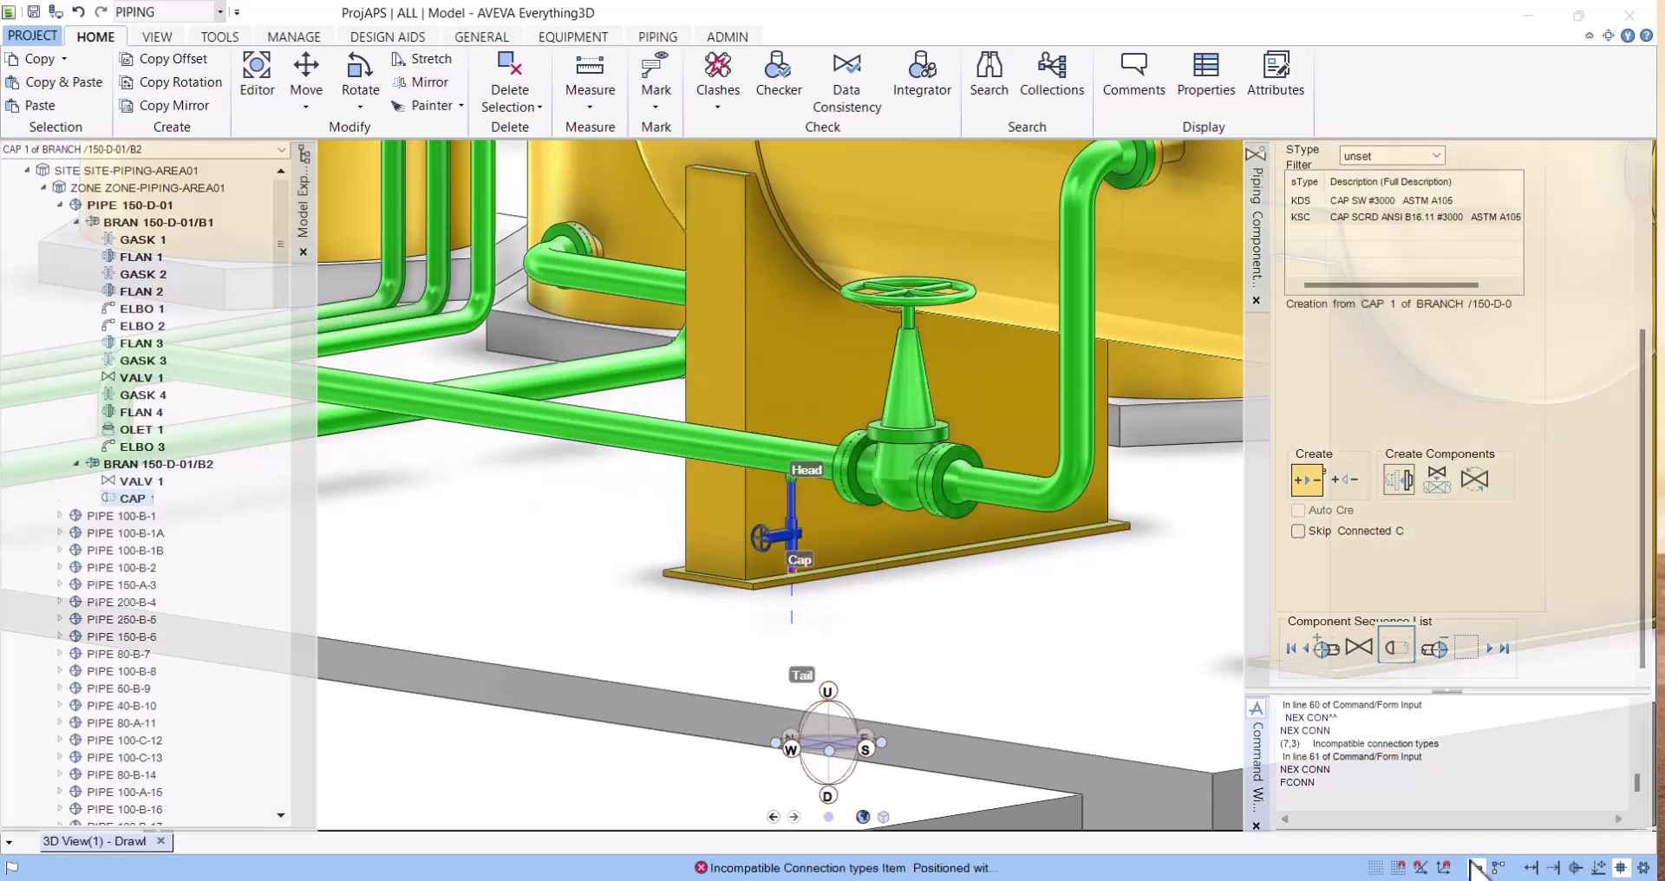
Open branch 150-D-01/B2 for modification and set its unconnected tail to the end cap
scroll(1445, 375, up, 1)
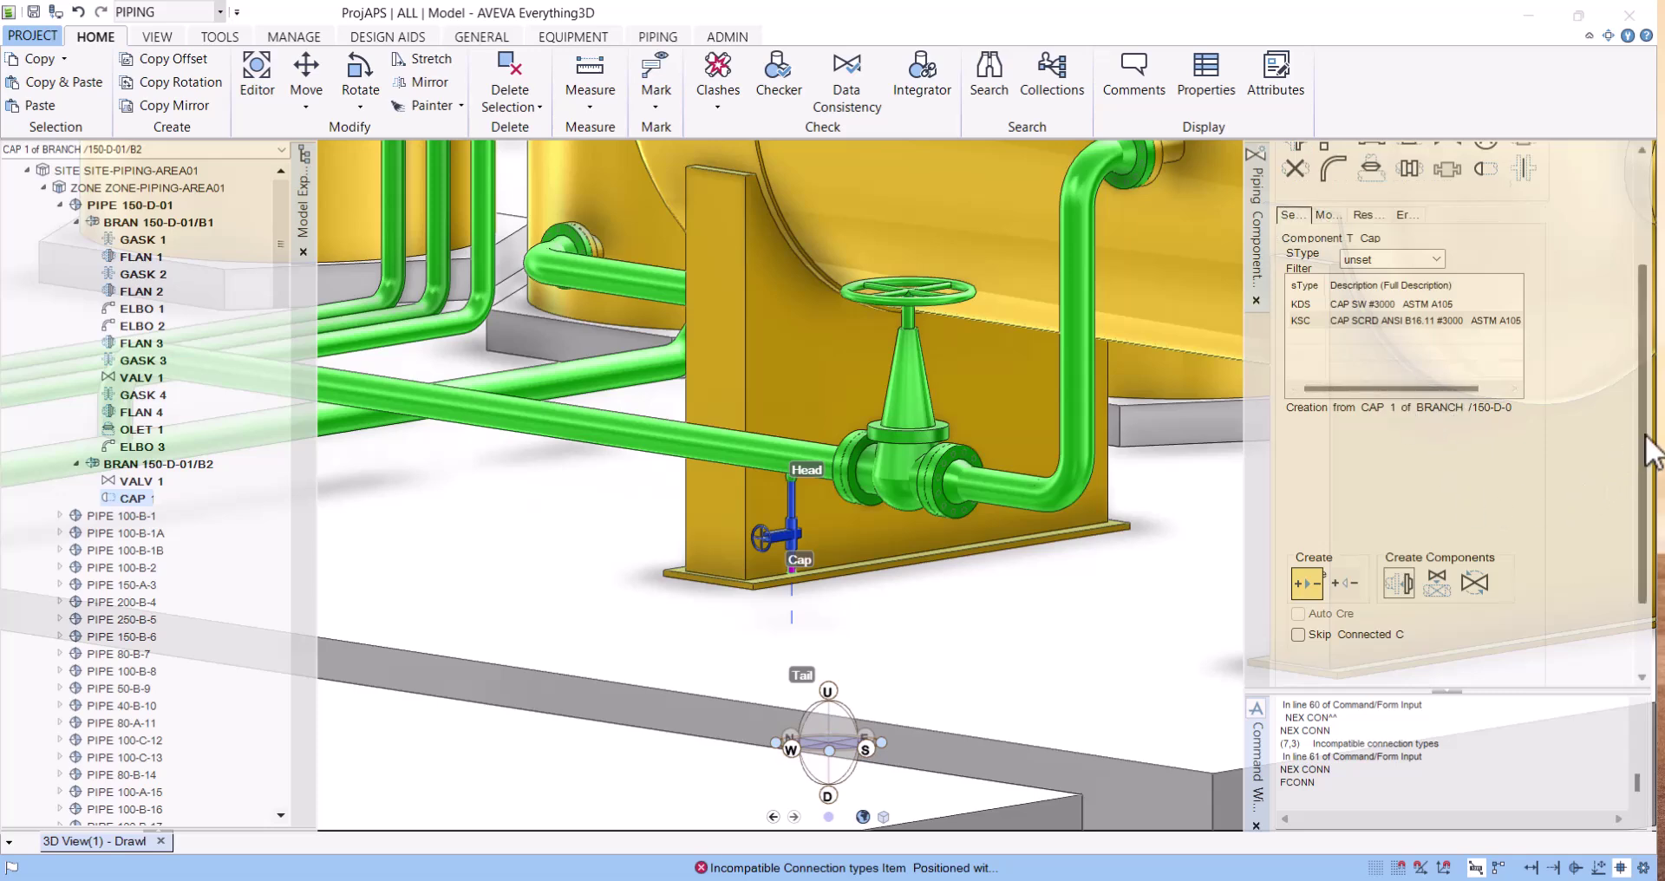
drag(1641, 444, 1642, 316)
click(1500, 490)
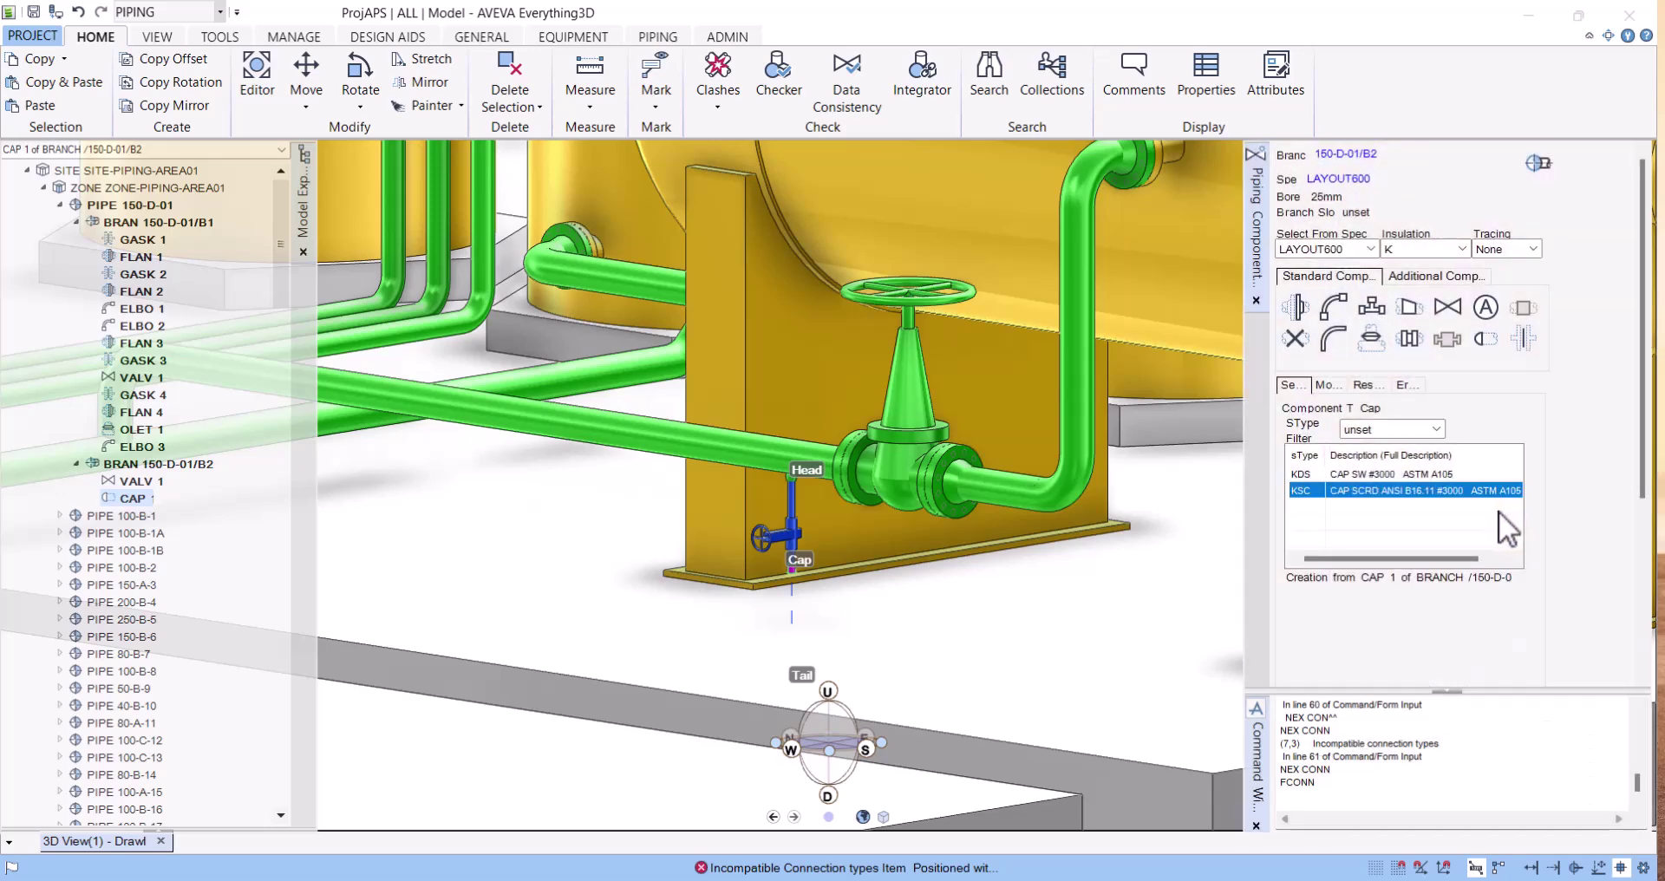
click(1351, 152)
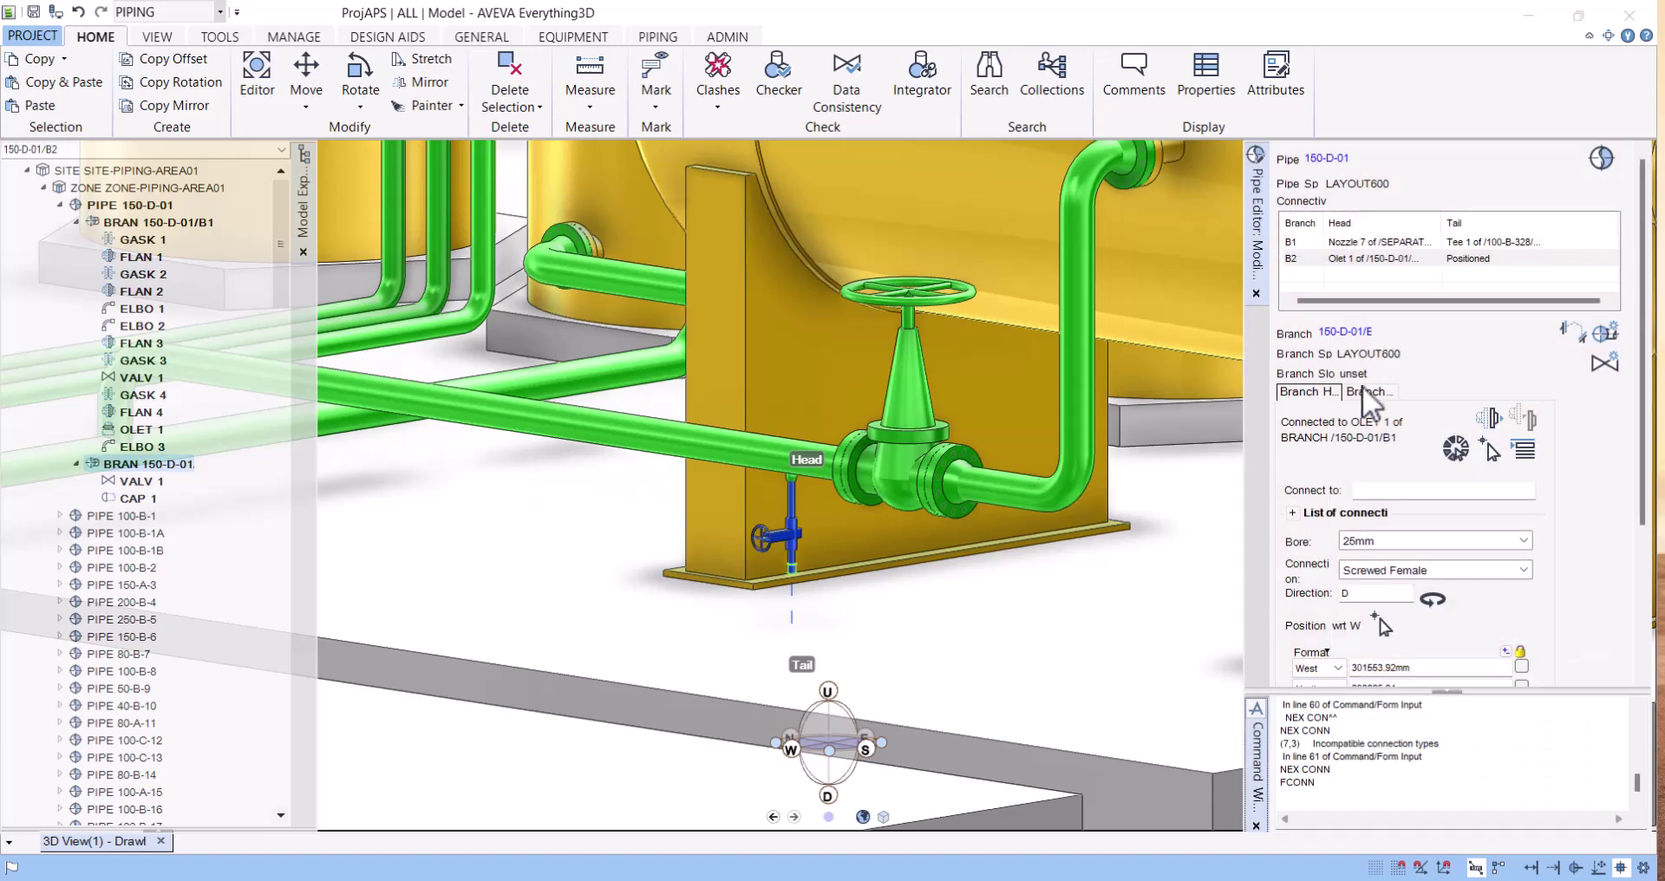
click(1368, 392)
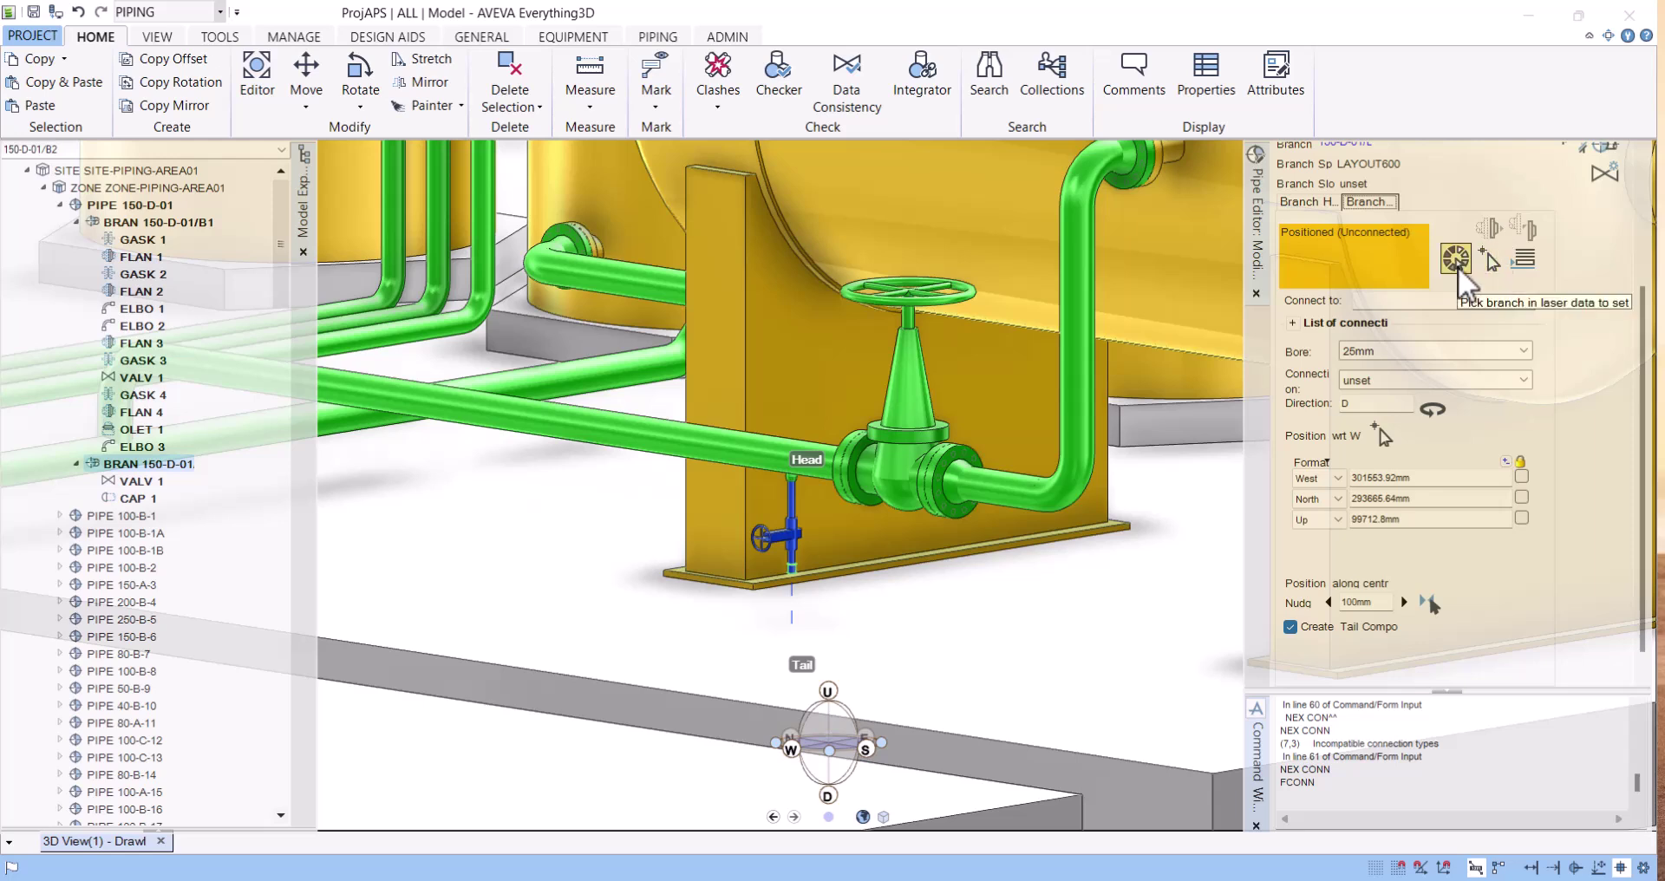
click(1525, 260)
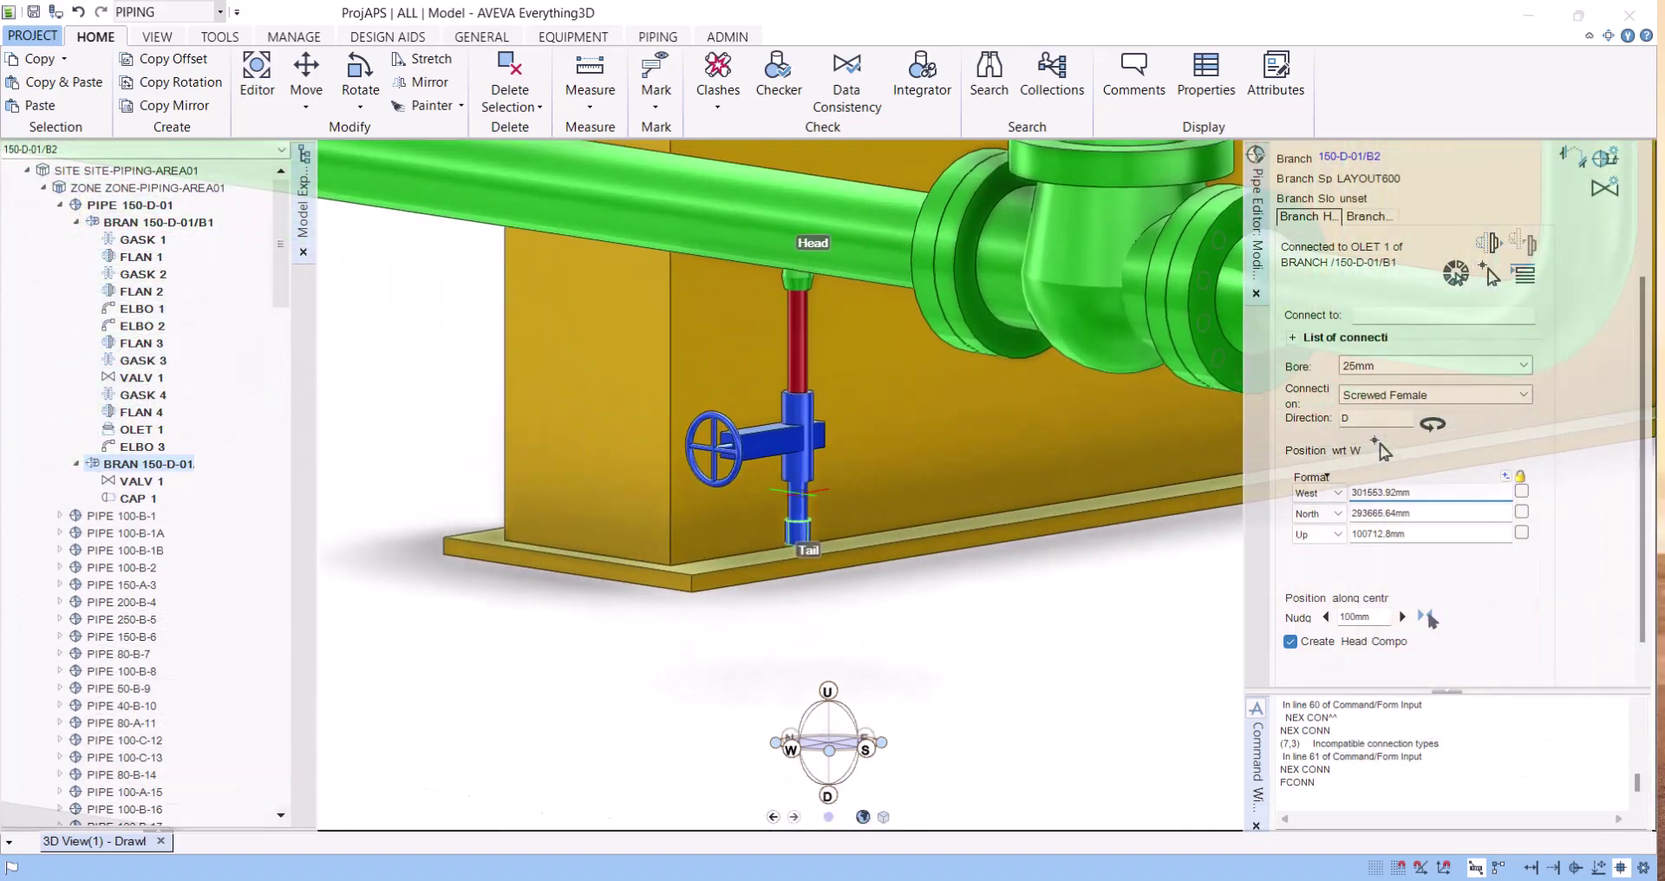
scroll(737, 496, down, 5)
middle_drag(694, 498, 737, 496)
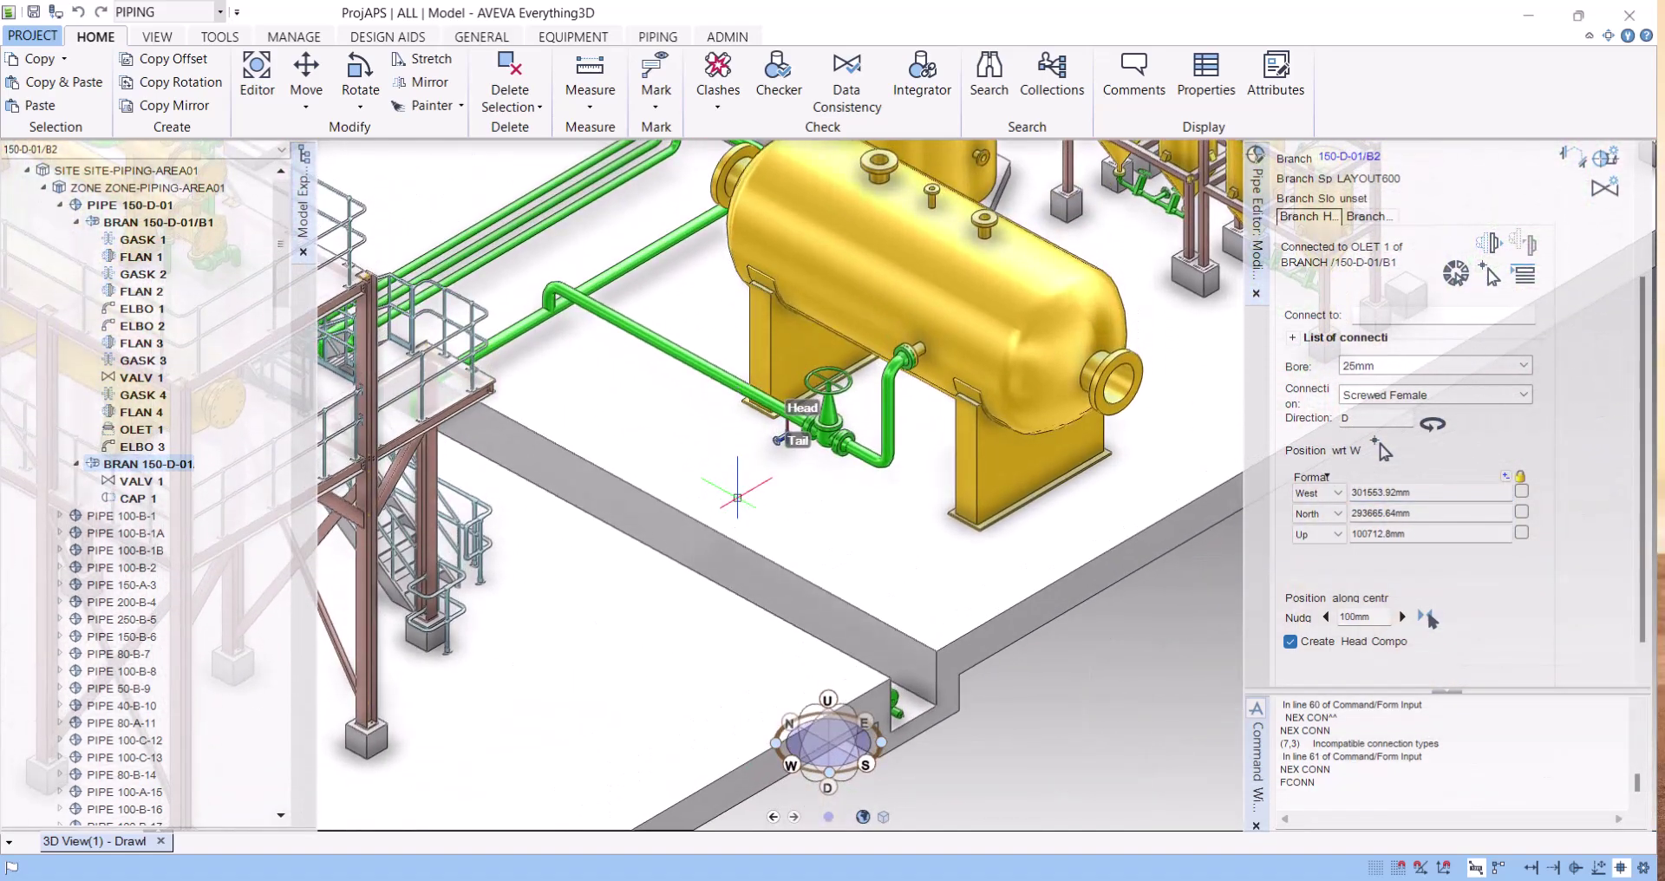
middle_drag(643, 335, 568, 310)
scroll(816, 351, up, 3)
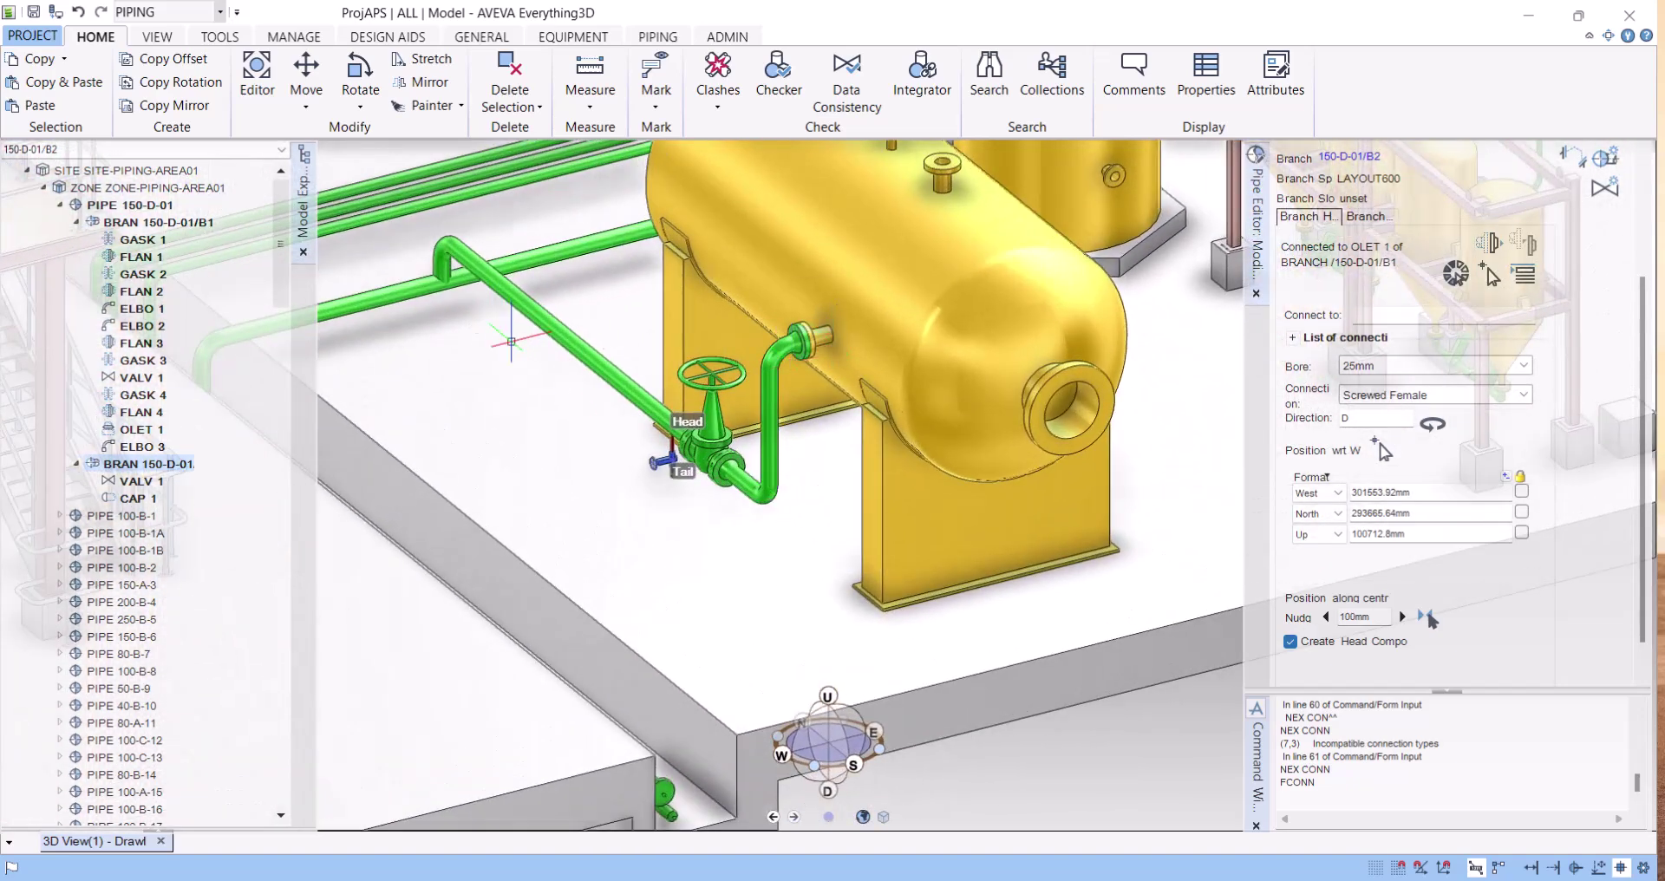
middle_drag(657, 425, 718, 483)
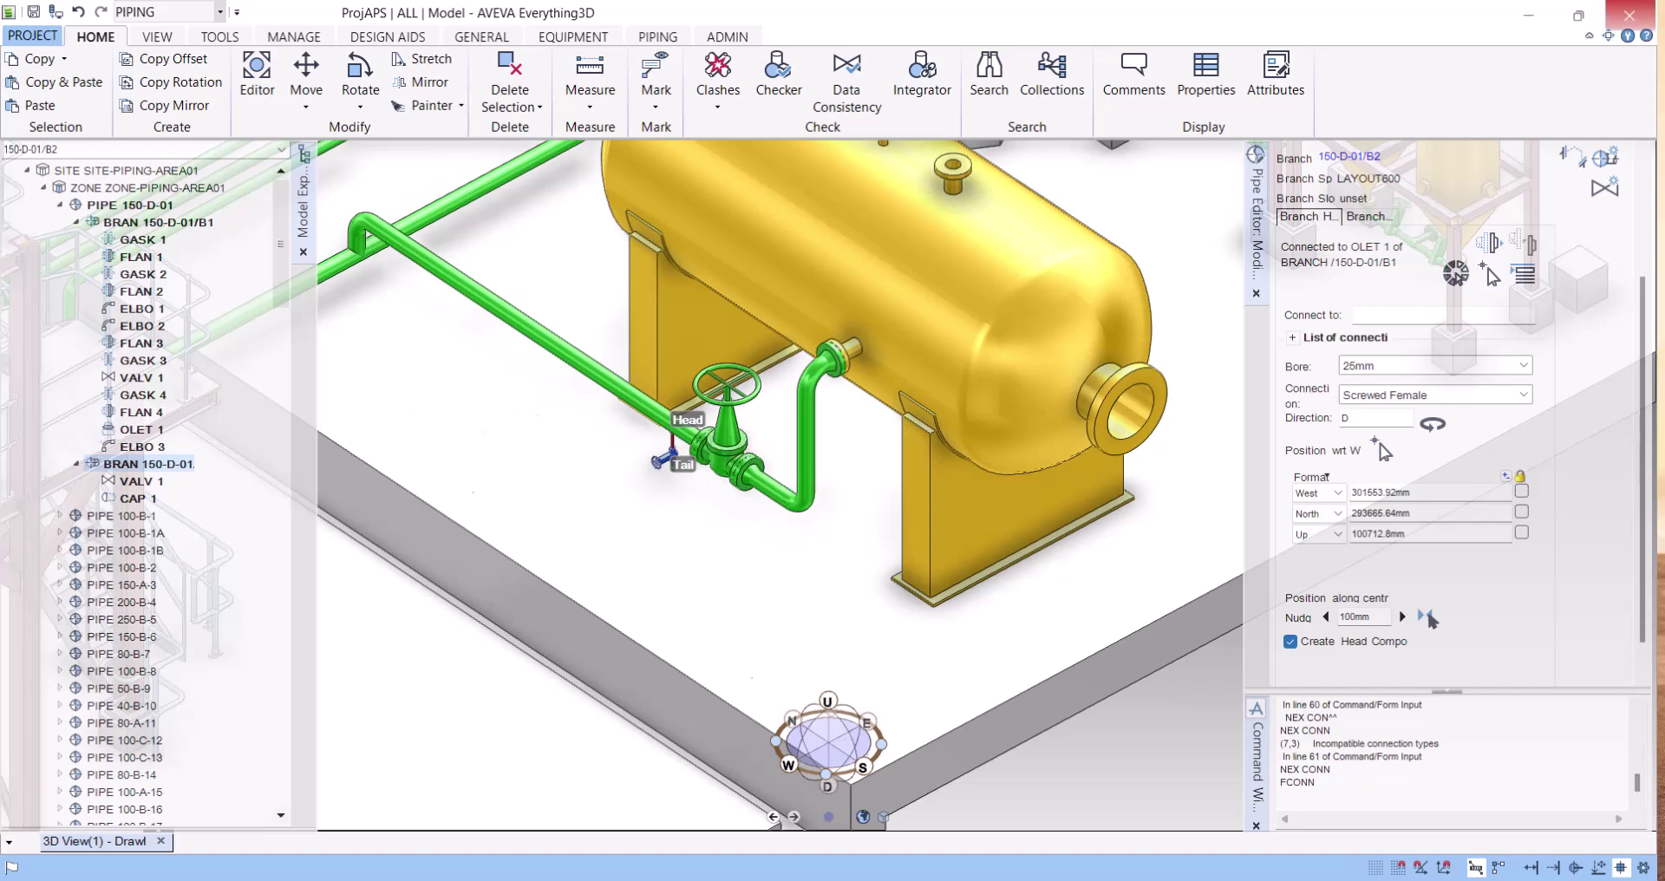